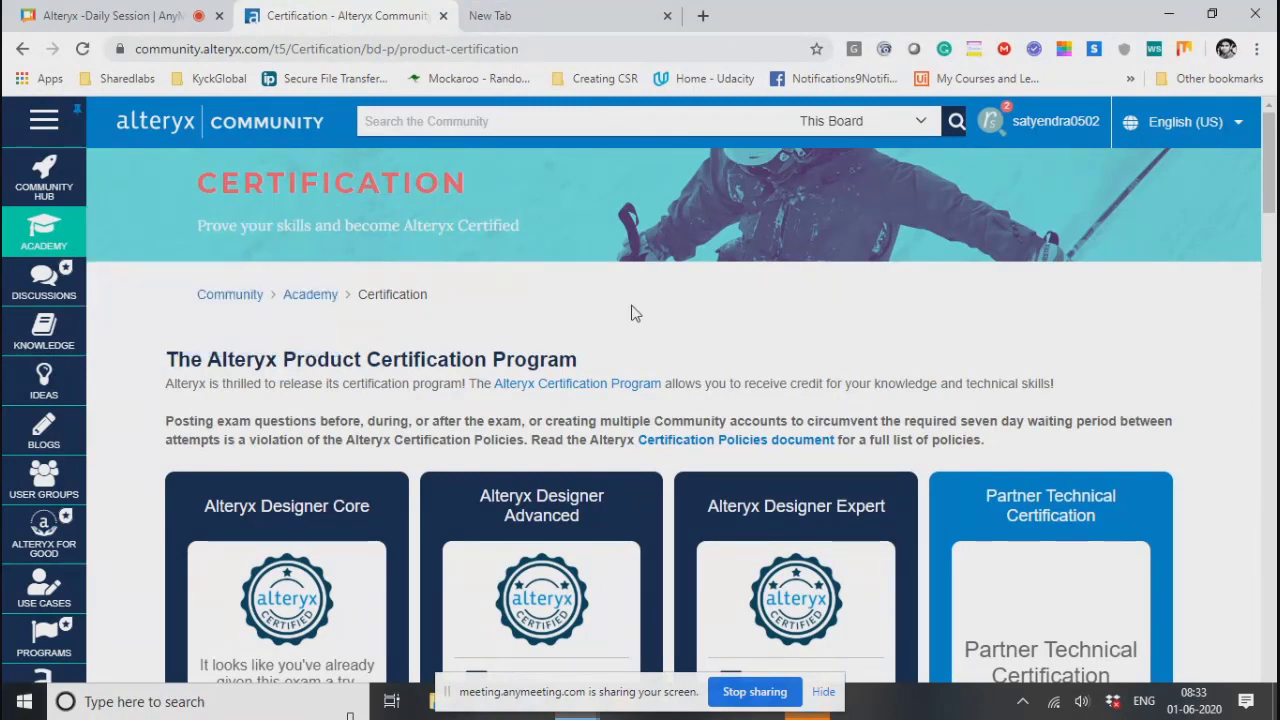
- Open the account's notification feed and review the rank and badge notifications
{"action": "left_click", "coordinate": [995, 125]}
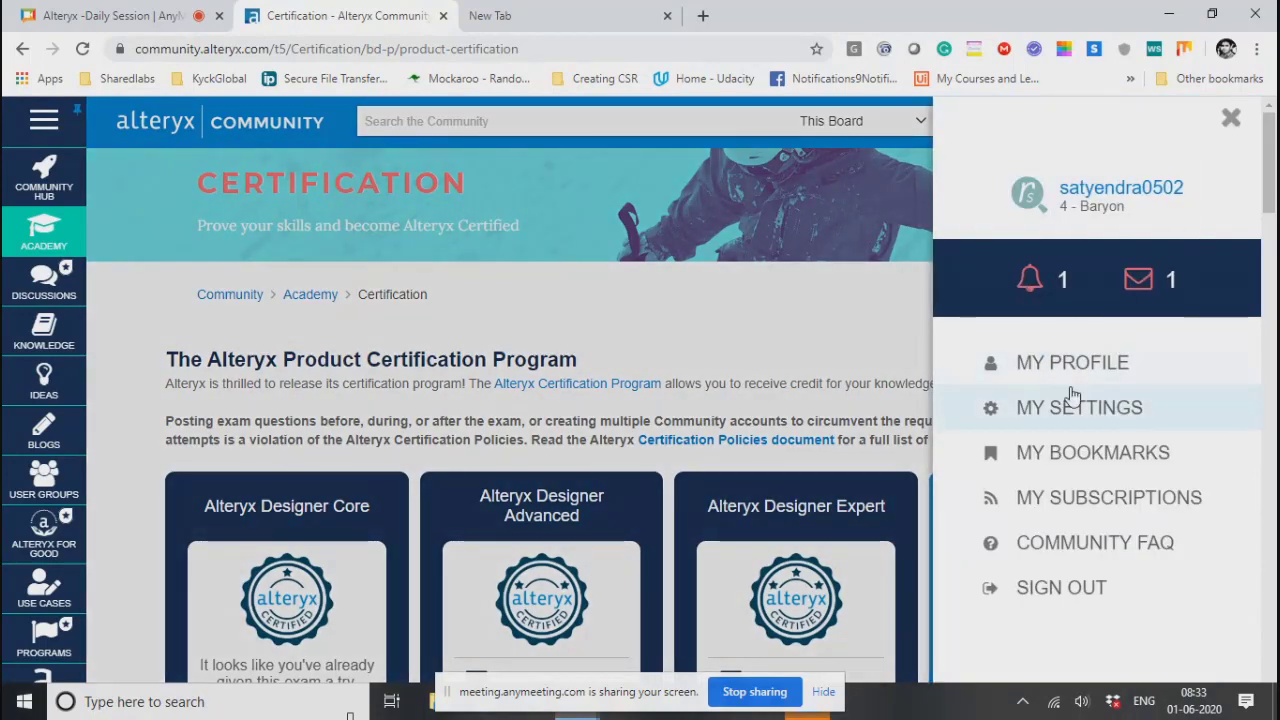
{"action": "left_click", "coordinate": [1033, 284]}
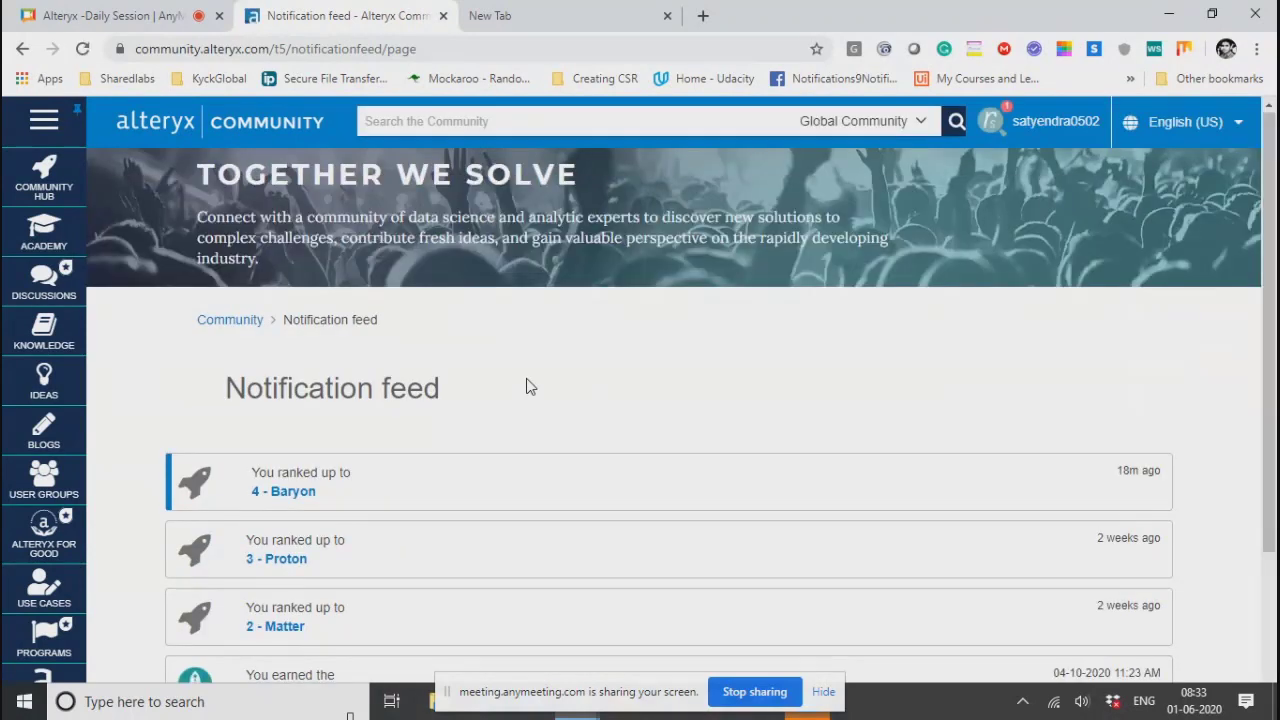
{"action": "scroll", "coordinate": [528, 386], "scroll_direction": "down", "scroll_amount": 2}
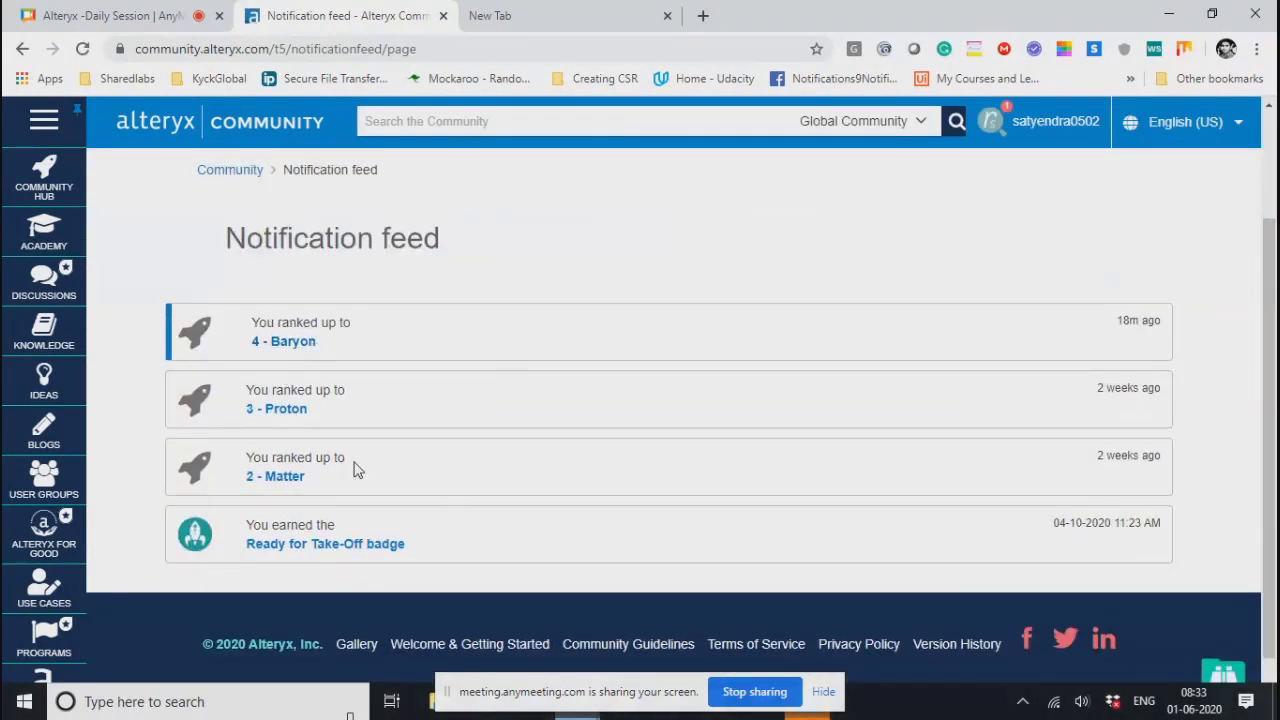
- Open the community profile from the 4 - Baryon rank notification and examine its public statistics, private statistics and liked posts
{"action": "left_click", "coordinate": [282, 343]}
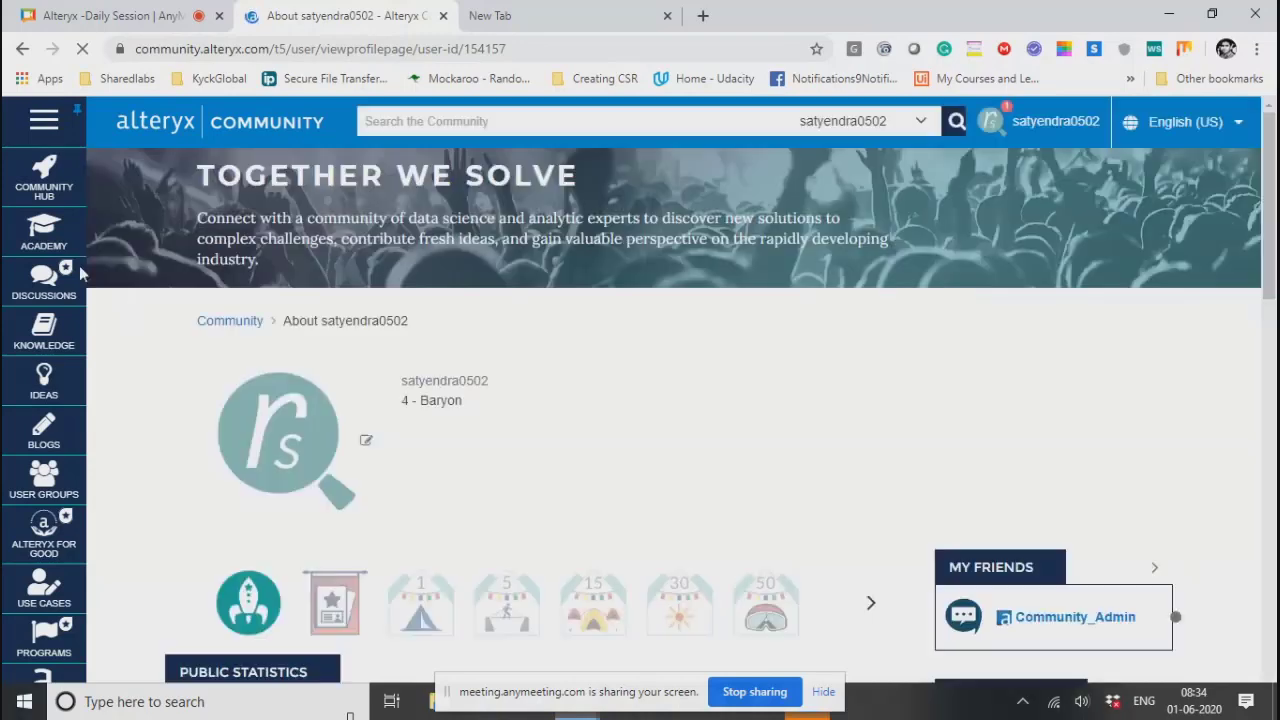
{"action": "mouse_move", "coordinate": [90, 242]}
{"action": "scroll", "coordinate": [494, 429], "scroll_direction": "down", "scroll_amount": 1}
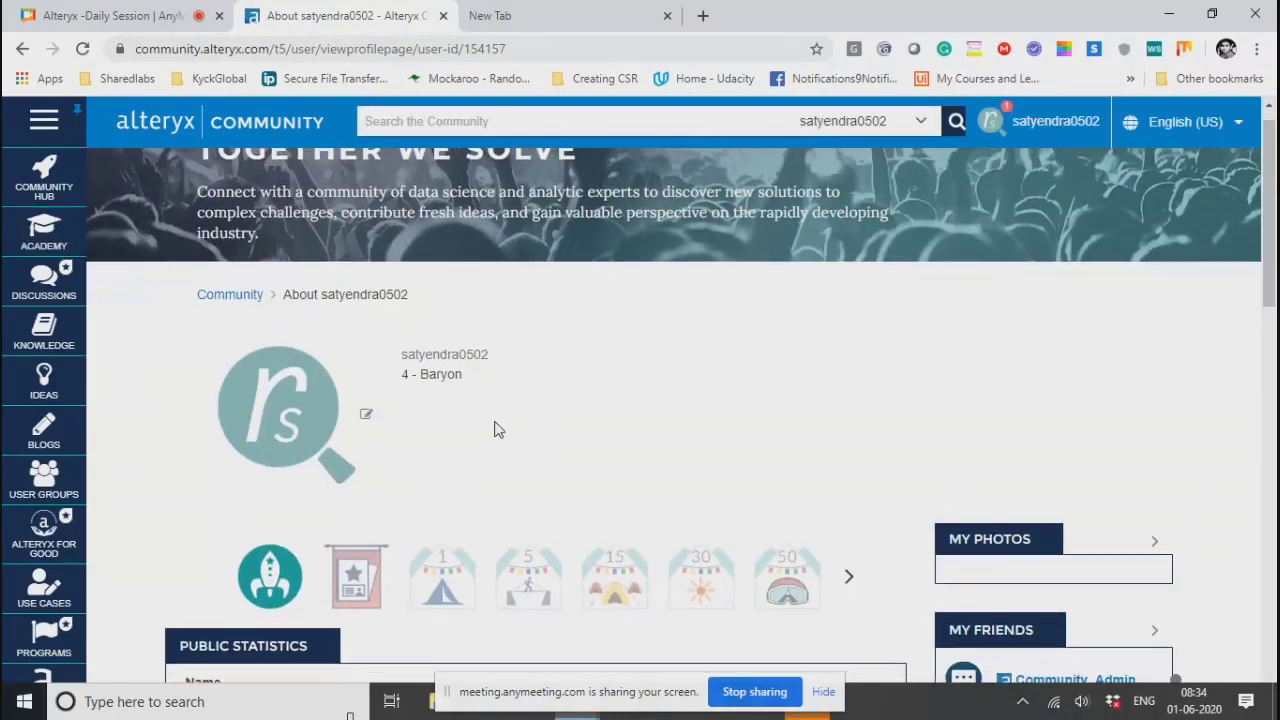
{"action": "scroll", "coordinate": [494, 429], "scroll_direction": "down", "scroll_amount": 1}
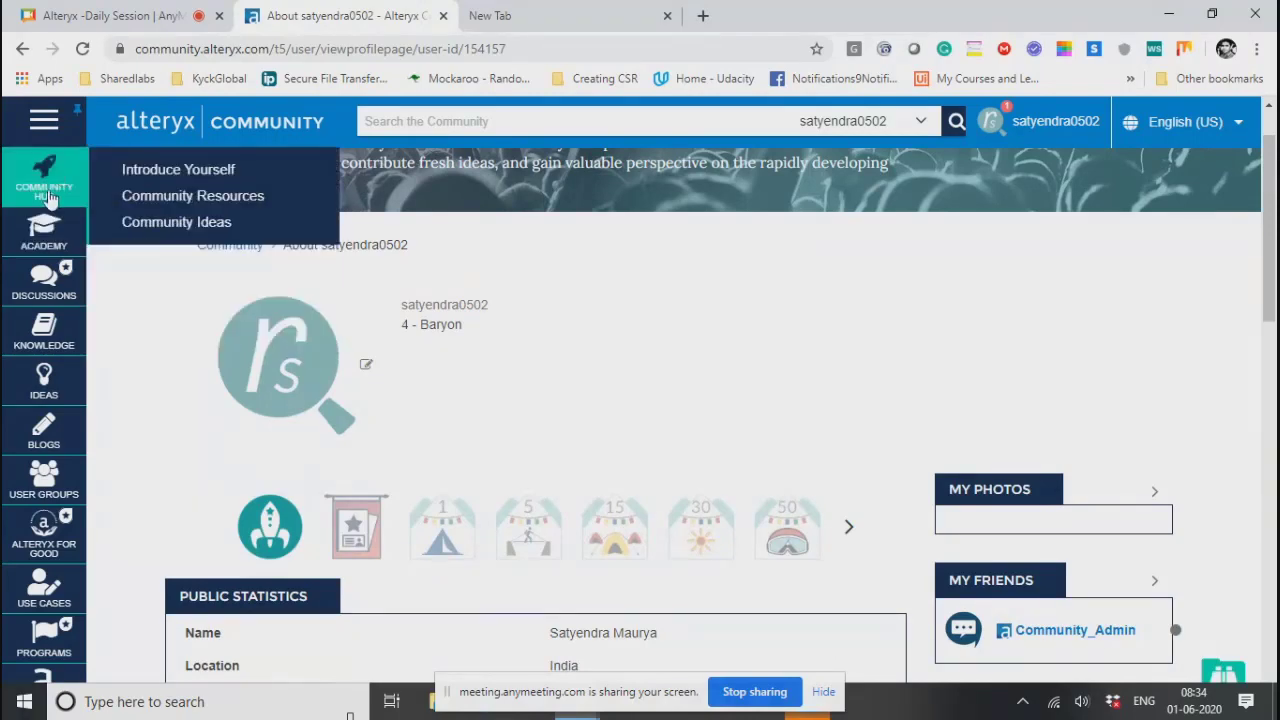
{"action": "mouse_move", "coordinate": [43, 547]}
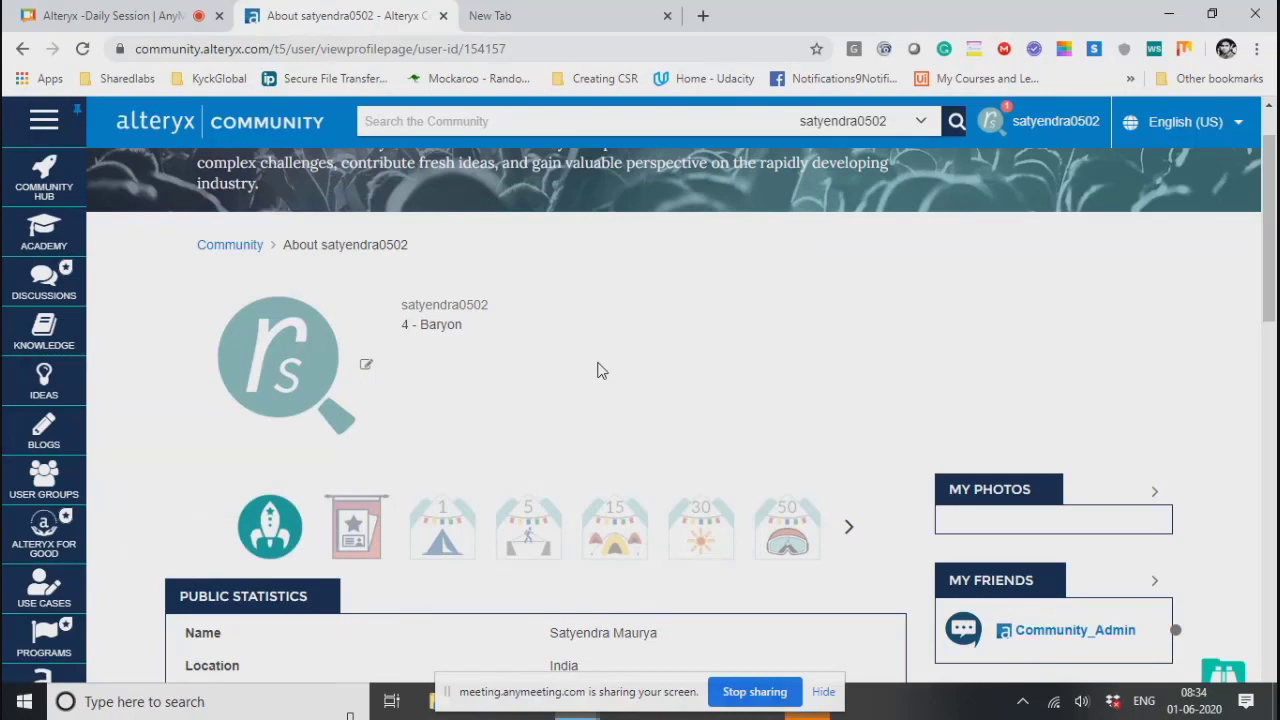
{"action": "scroll", "coordinate": [600, 371], "scroll_direction": "down", "scroll_amount": 3}
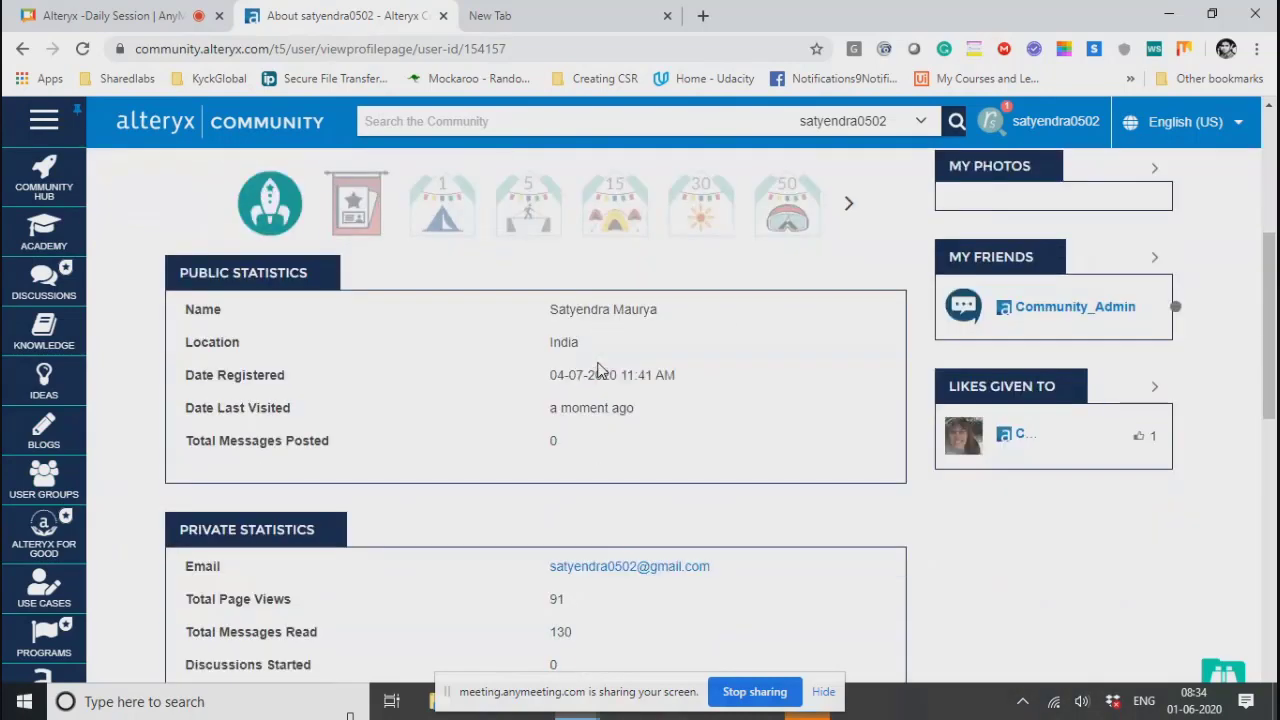
{"action": "scroll", "coordinate": [600, 371], "scroll_direction": "down", "scroll_amount": 2}
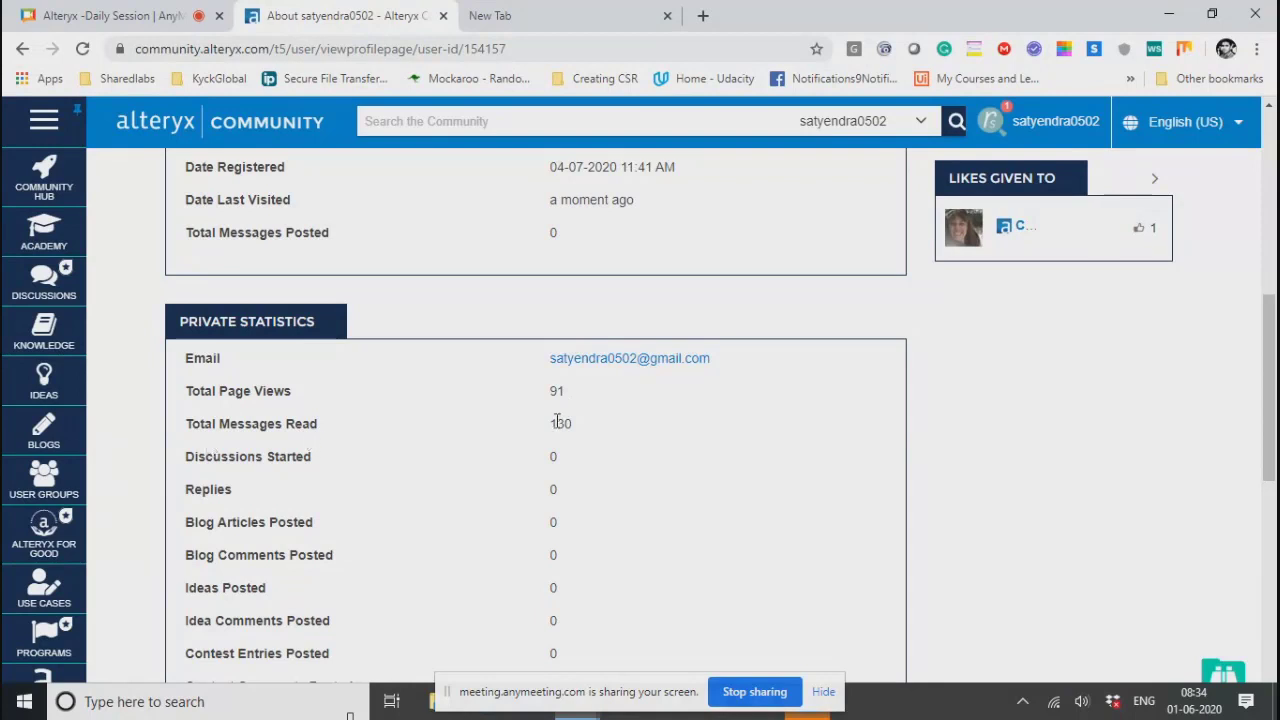
{"action": "scroll", "coordinate": [597, 443], "scroll_direction": "down", "scroll_amount": 5}
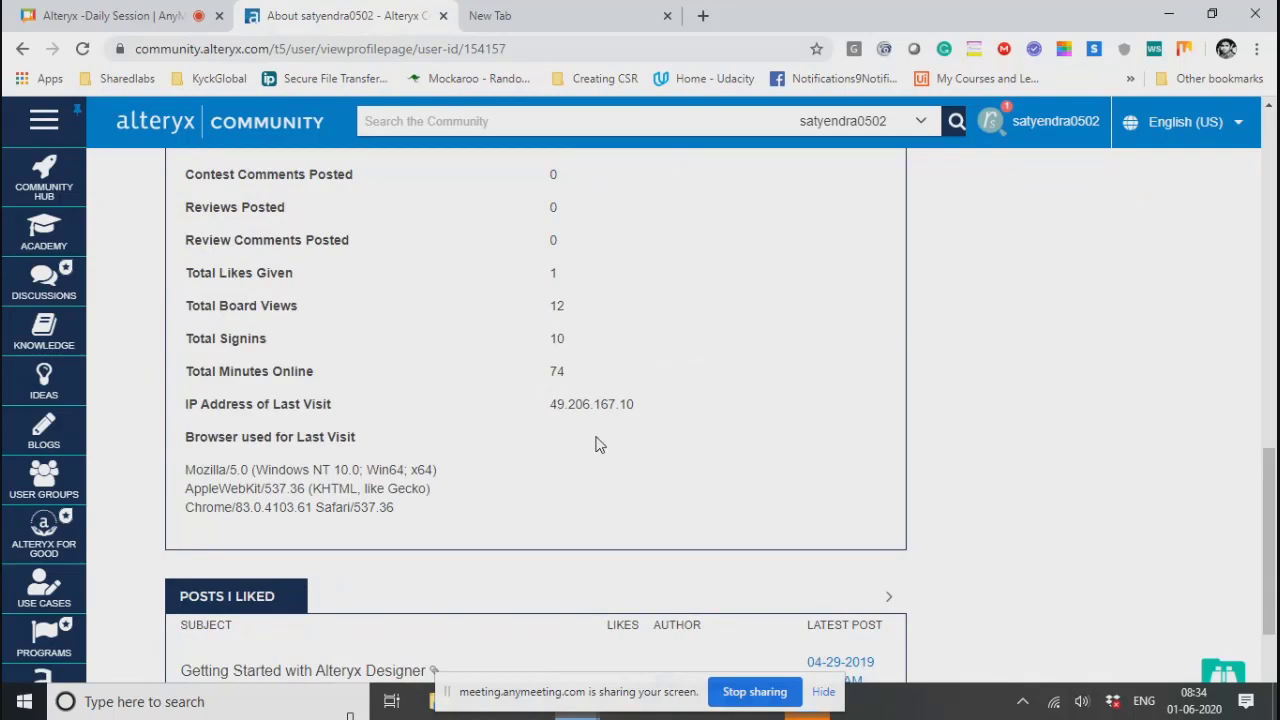
{"action": "scroll", "coordinate": [560, 451], "scroll_direction": "down", "scroll_amount": 3}
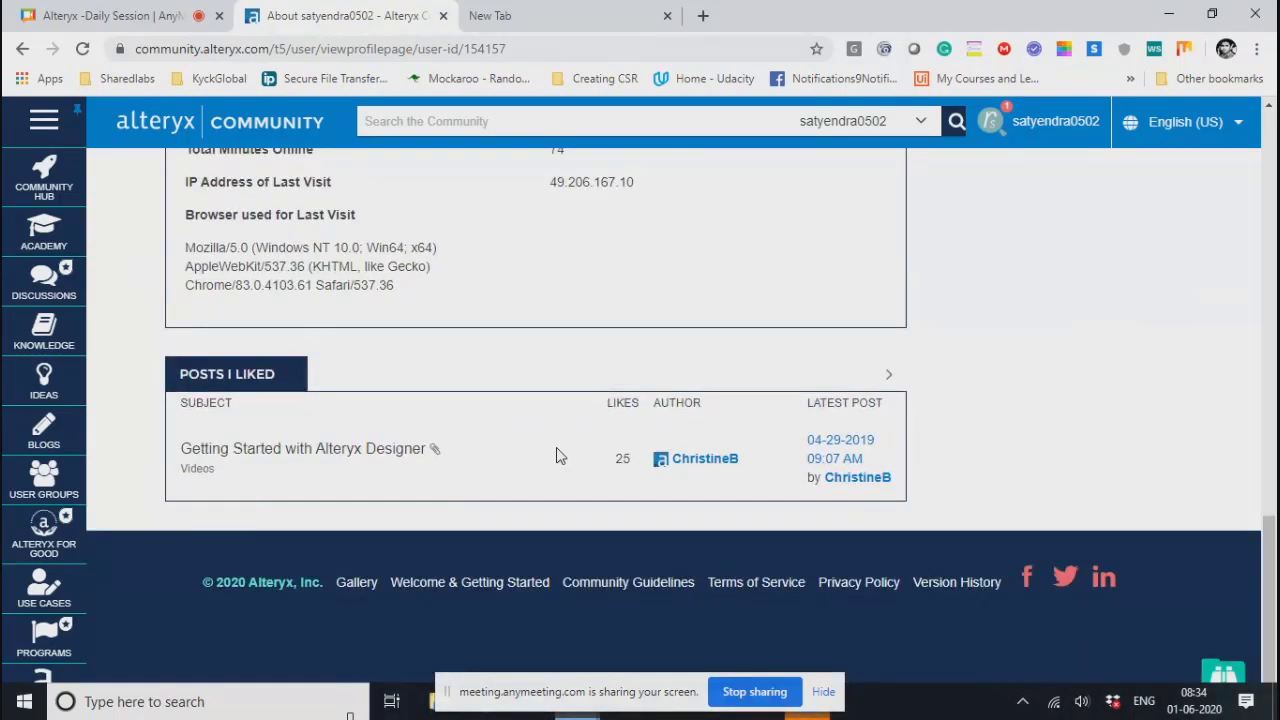
{"action": "scroll", "coordinate": [560, 455], "scroll_direction": "up", "scroll_amount": 10}
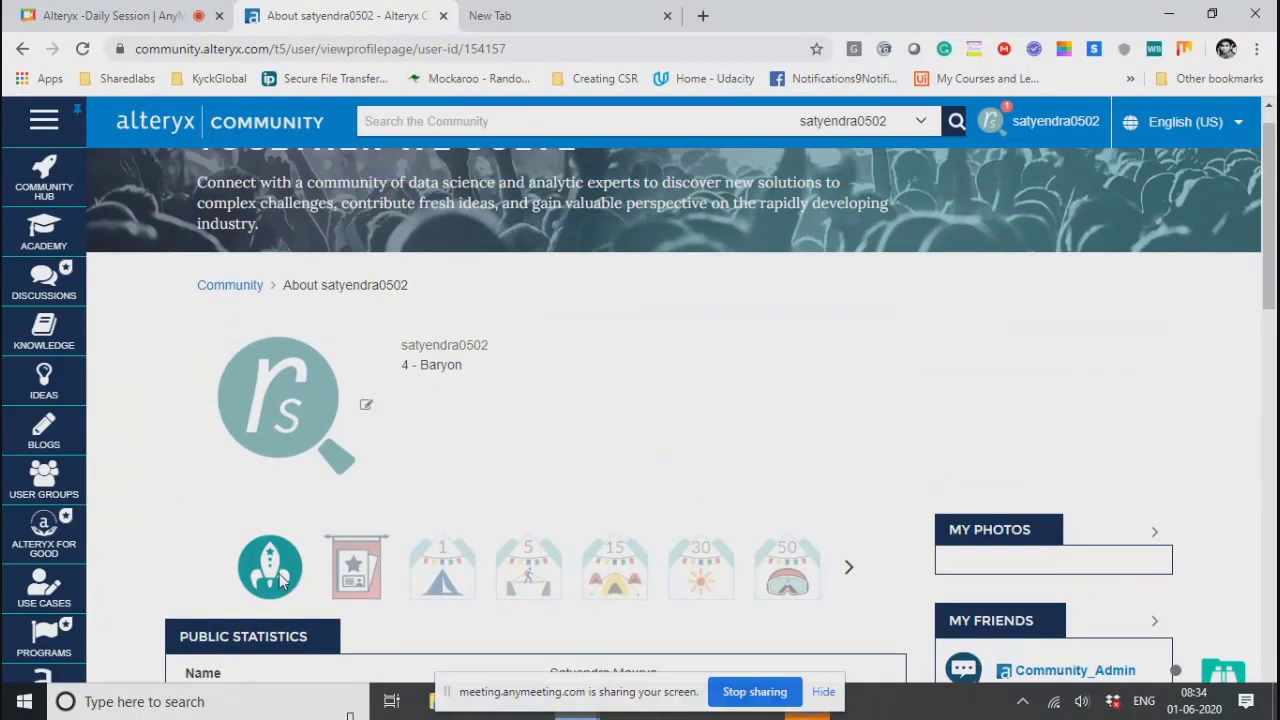
- Open the full list of the profile's badges and look through it down to the Ready for Take-Off badge
{"action": "left_click", "coordinate": [849, 570]}
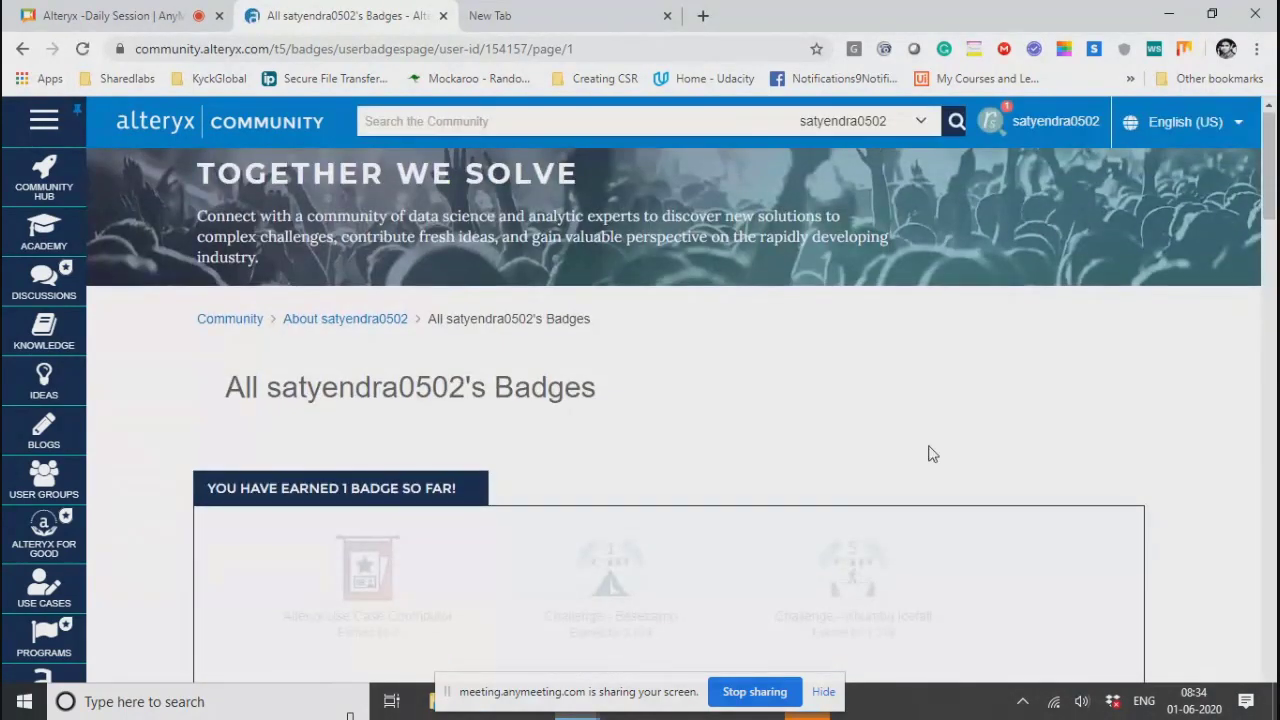
{"action": "scroll", "coordinate": [928, 451], "scroll_direction": "down", "scroll_amount": 1}
{"action": "scroll", "coordinate": [630, 313], "scroll_direction": "down", "scroll_amount": 8}
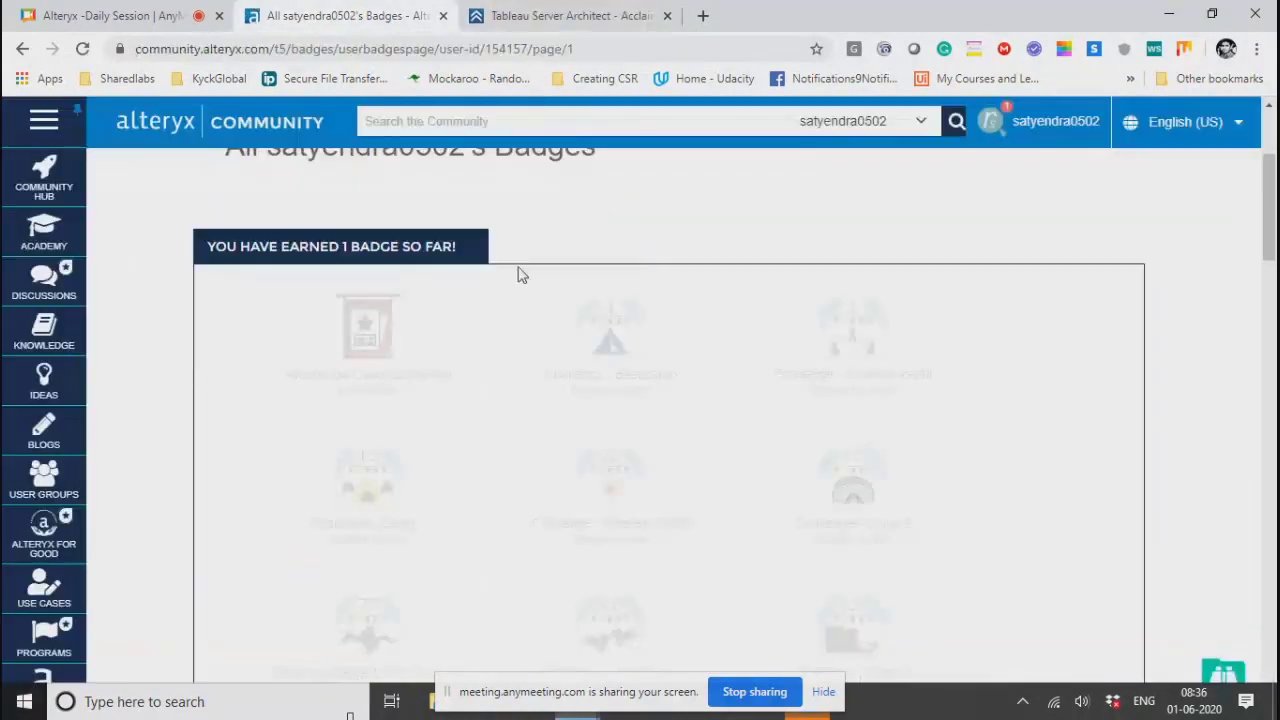
{"action": "scroll", "coordinate": [569, 414], "scroll_direction": "down", "scroll_amount": 10}
{"action": "scroll", "coordinate": [569, 414], "scroll_direction": "down", "scroll_amount": 4}
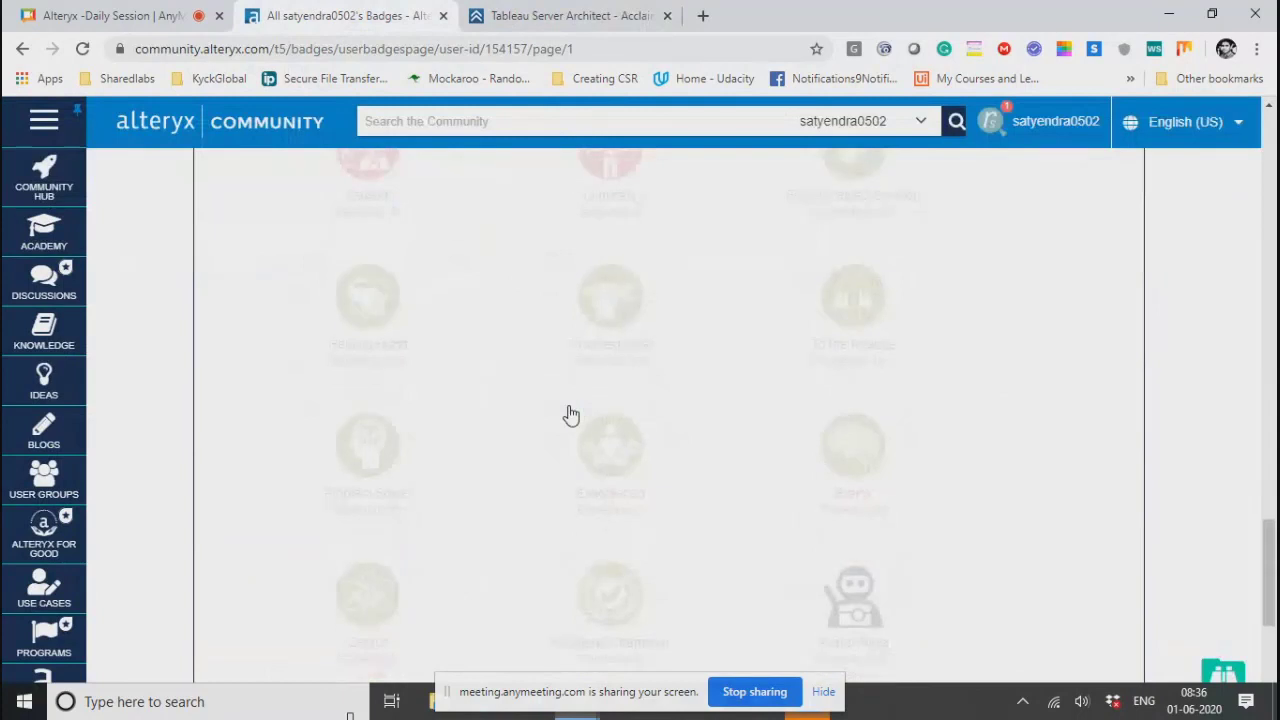
{"action": "scroll", "coordinate": [571, 414], "scroll_direction": "up", "scroll_amount": 2}
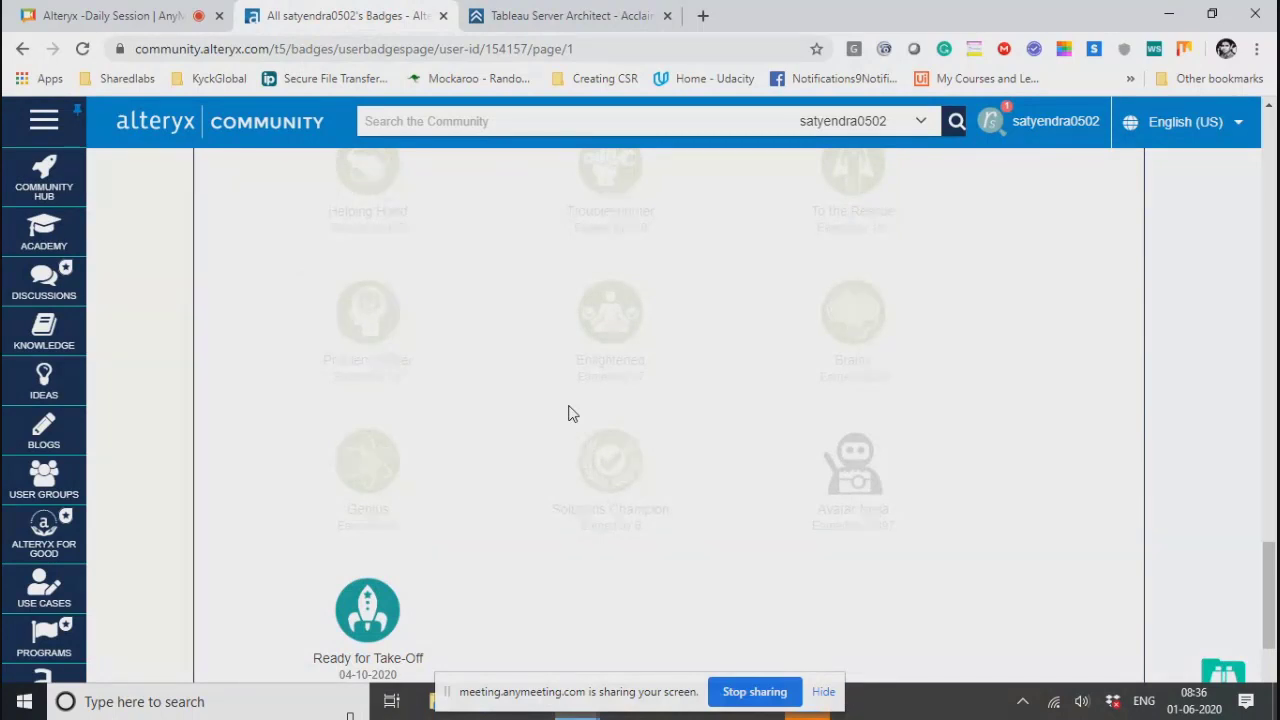
{"action": "scroll", "coordinate": [571, 414], "scroll_direction": "down", "scroll_amount": 1}
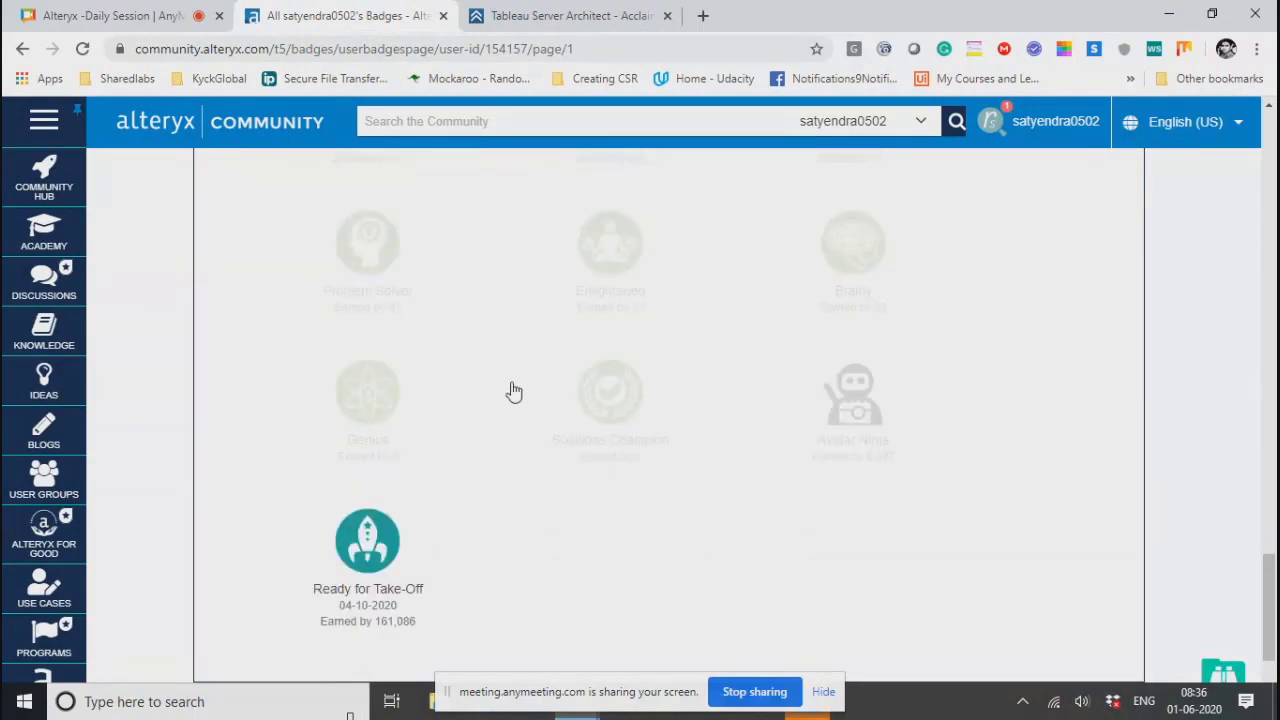
- Open the Academy's Certification page and examine the Alteryx Designer Core and Advanced cards, highlighting their titles and the Core retake notice
{"action": "mouse_move", "coordinate": [44, 240]}
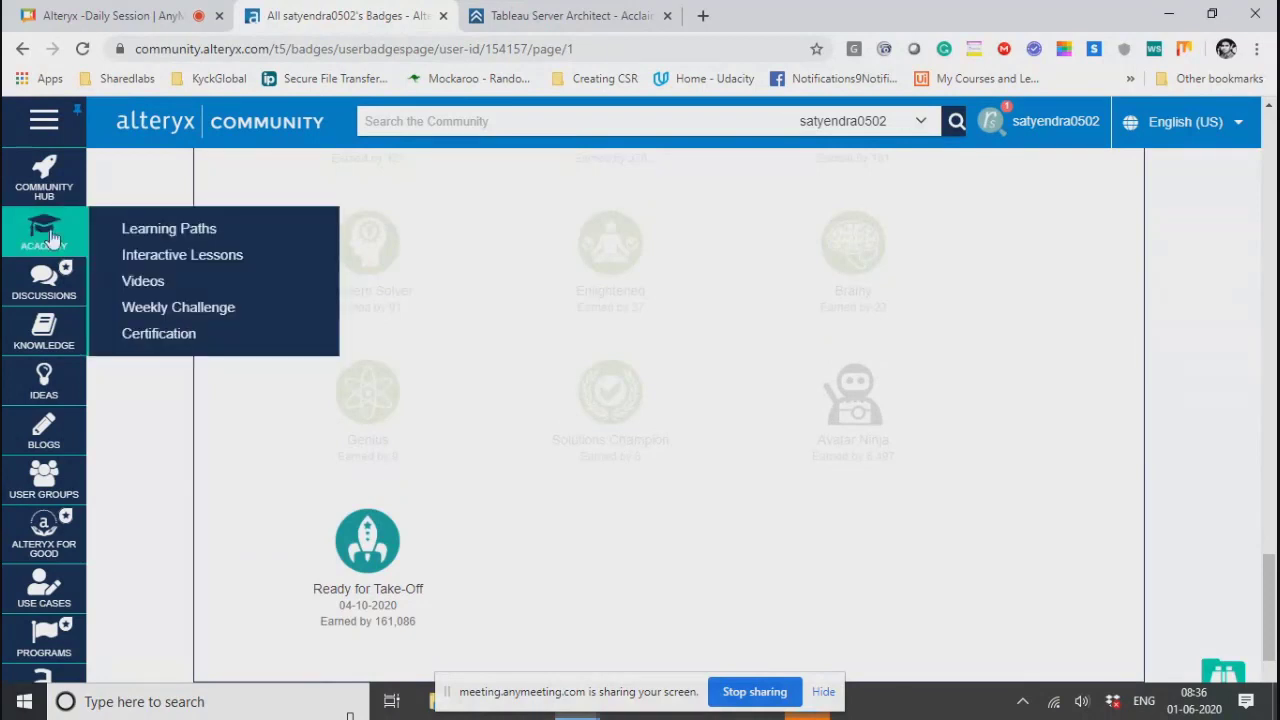
{"action": "left_click", "coordinate": [157, 336]}
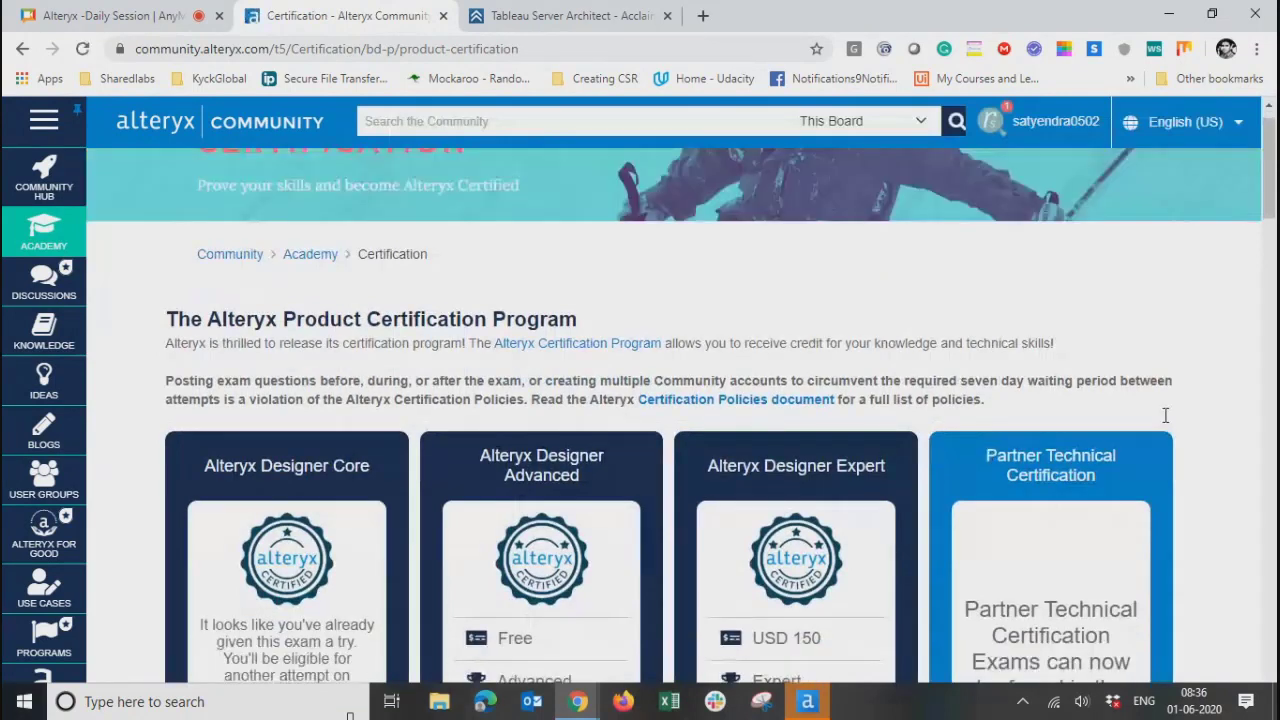
{"action": "scroll", "coordinate": [1165, 415], "scroll_direction": "down", "scroll_amount": 1}
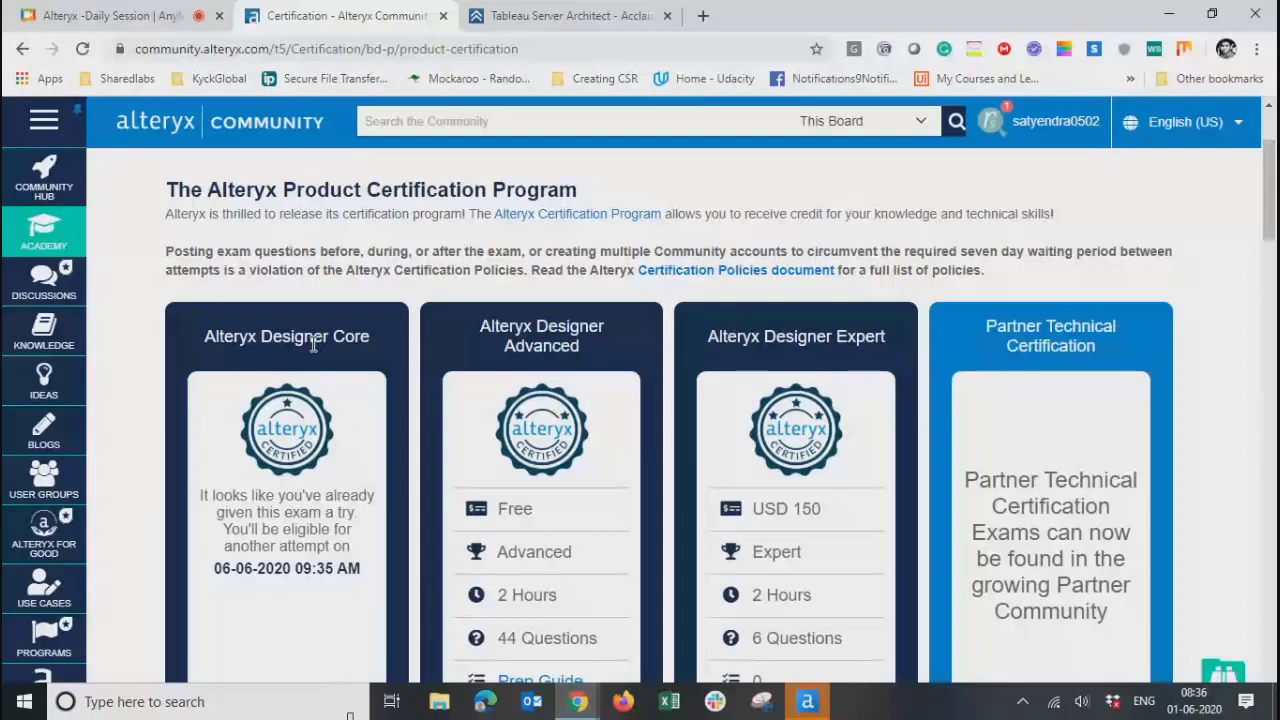
{"action": "scroll", "coordinate": [313, 345], "scroll_direction": "down", "scroll_amount": 1}
{"action": "left_click_drag", "start_coordinate": [205, 299], "coordinate": [366, 298]}
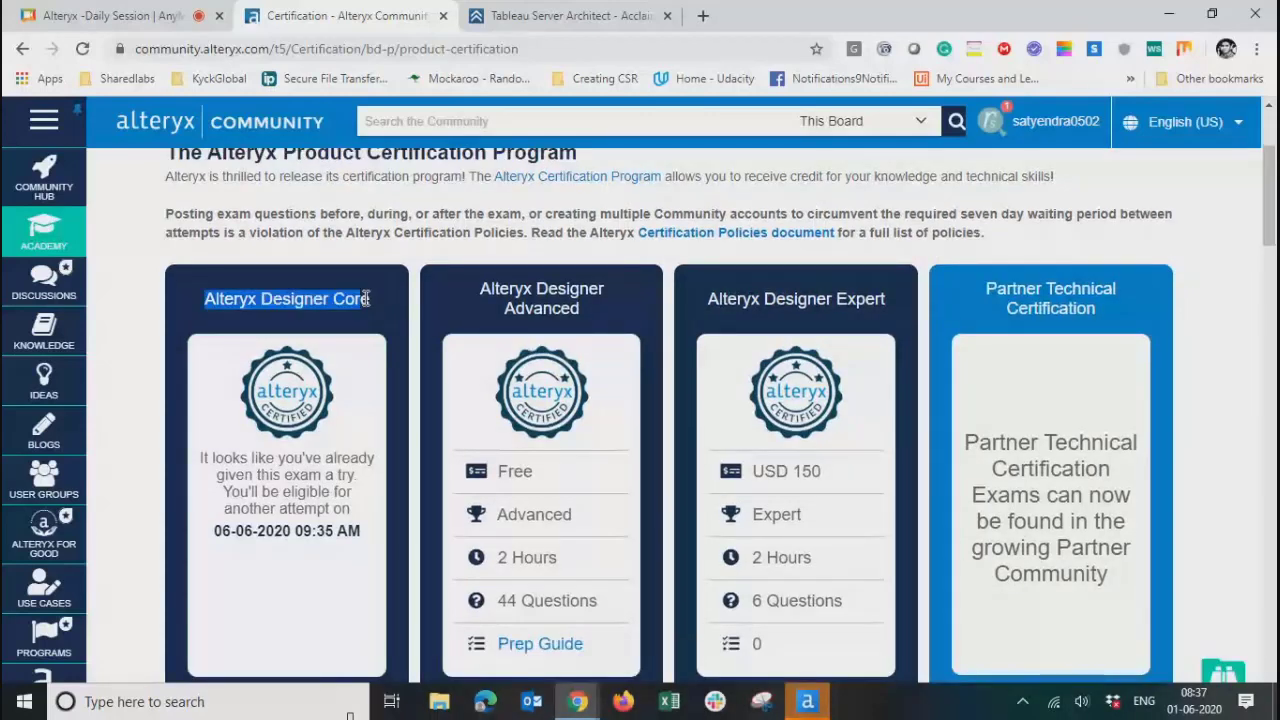
{"action": "left_click_drag", "start_coordinate": [480, 289], "coordinate": [580, 309]}
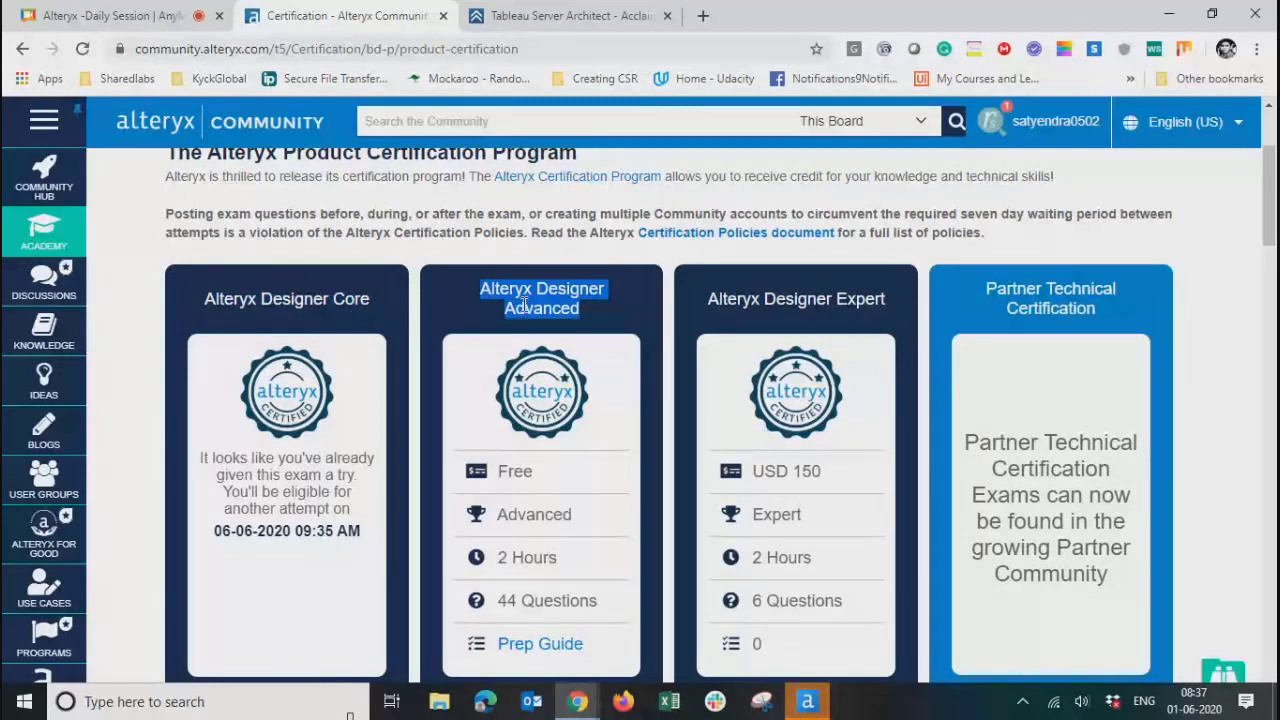
{"action": "scroll", "coordinate": [260, 466], "scroll_direction": "down", "scroll_amount": 1}
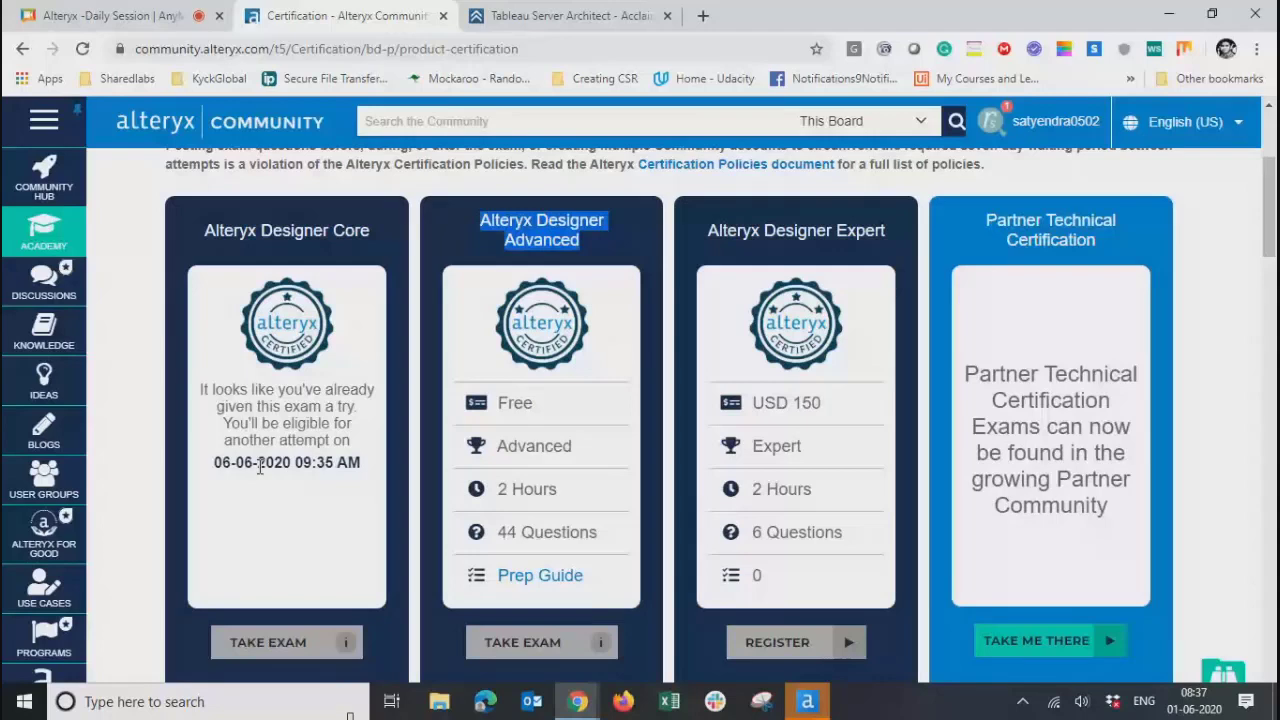
{"action": "left_click", "coordinate": [277, 515]}
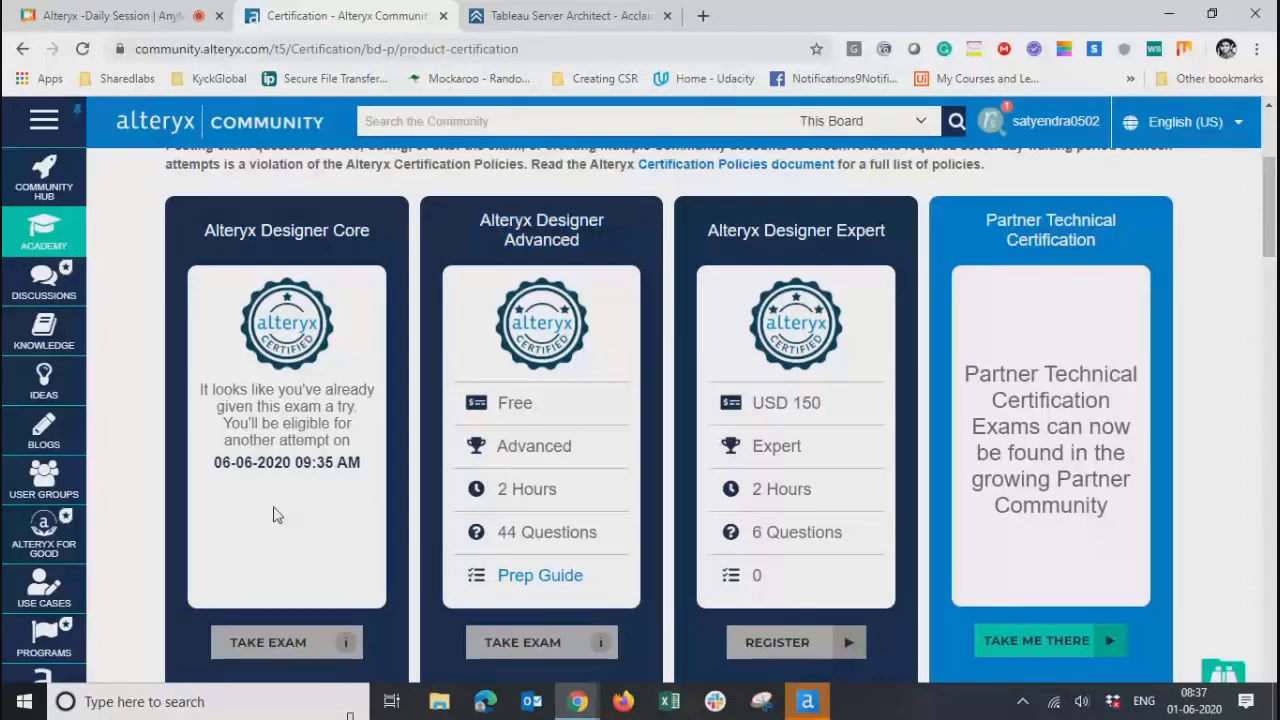
{"action": "triple_click", "coordinate": [293, 525]}
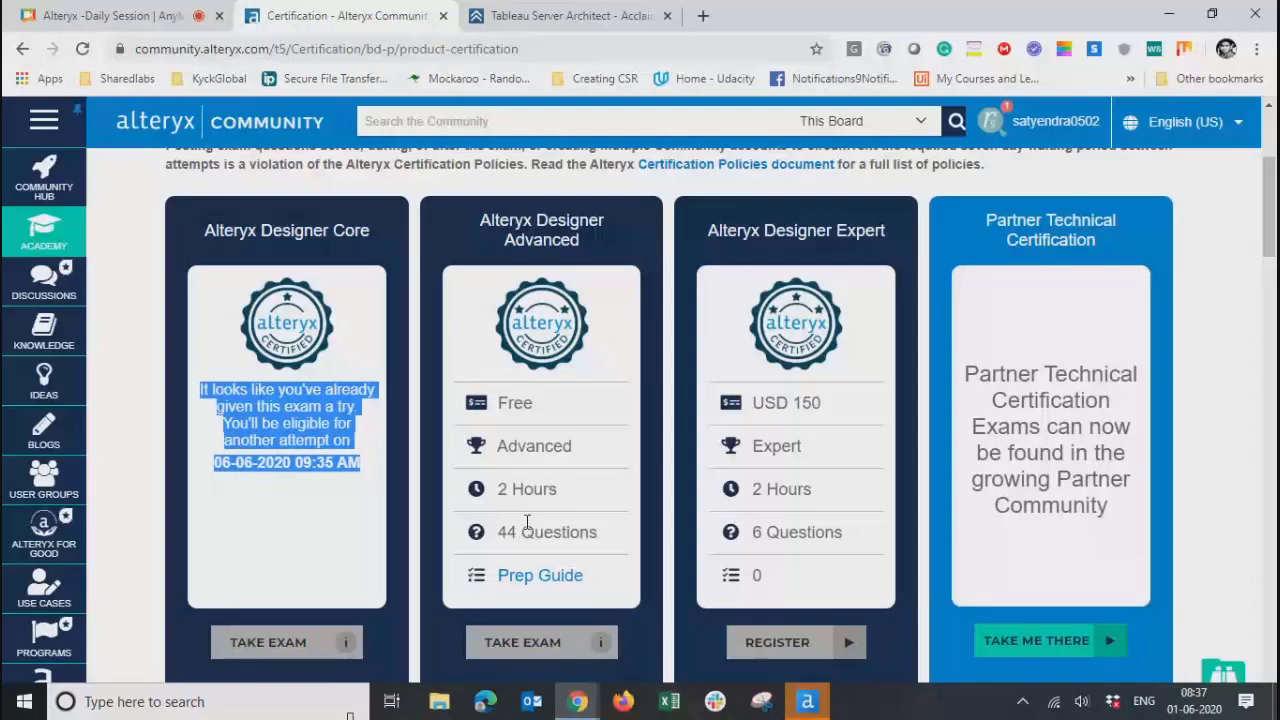
- Read the Exam Certification Details, covering on-demand exam access and the Designer Core, Advanced and Expert exams
{"action": "scroll", "coordinate": [360, 515], "scroll_direction": "down", "scroll_amount": 5}
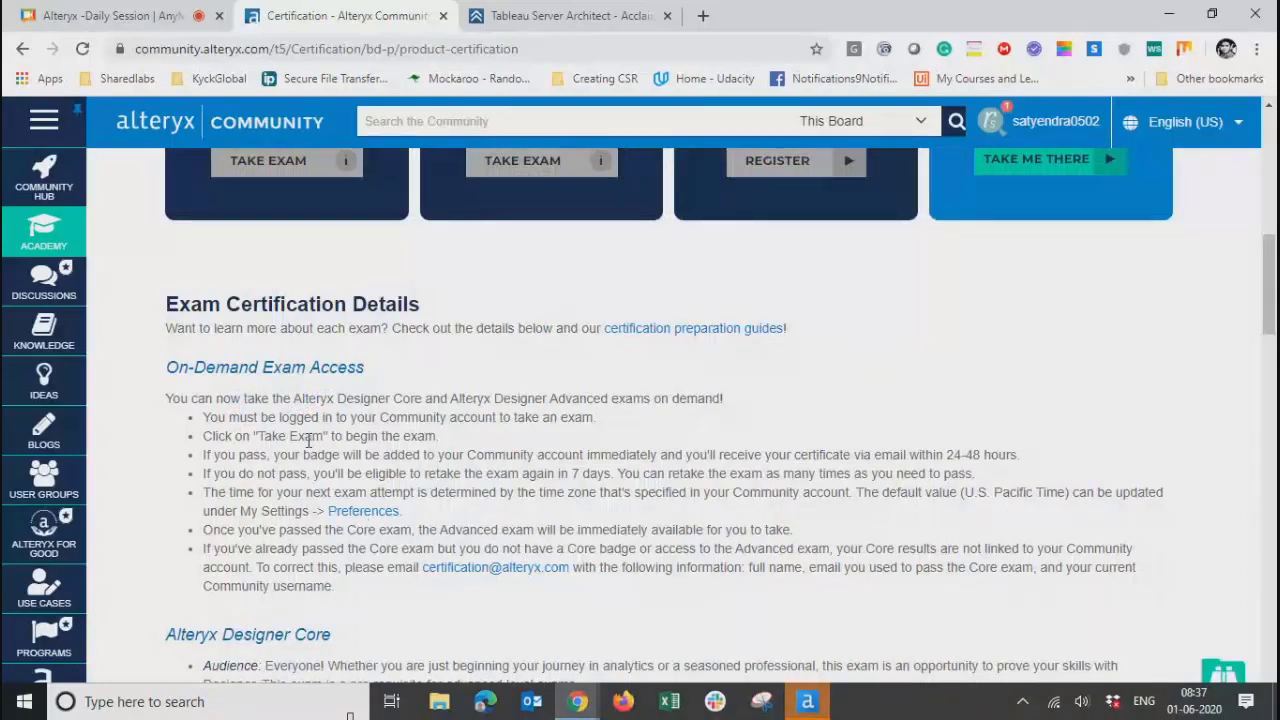
{"action": "scroll", "coordinate": [309, 441], "scroll_direction": "down", "scroll_amount": 2}
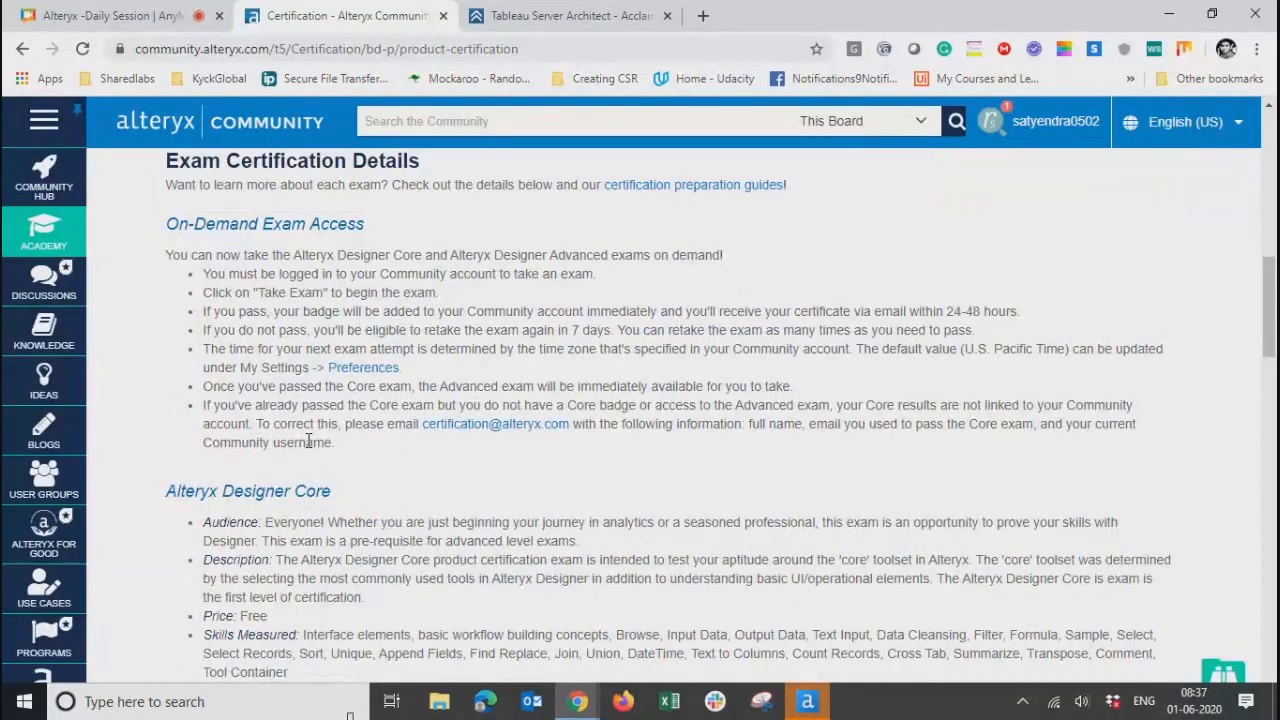
{"action": "scroll", "coordinate": [309, 441], "scroll_direction": "down", "scroll_amount": 1}
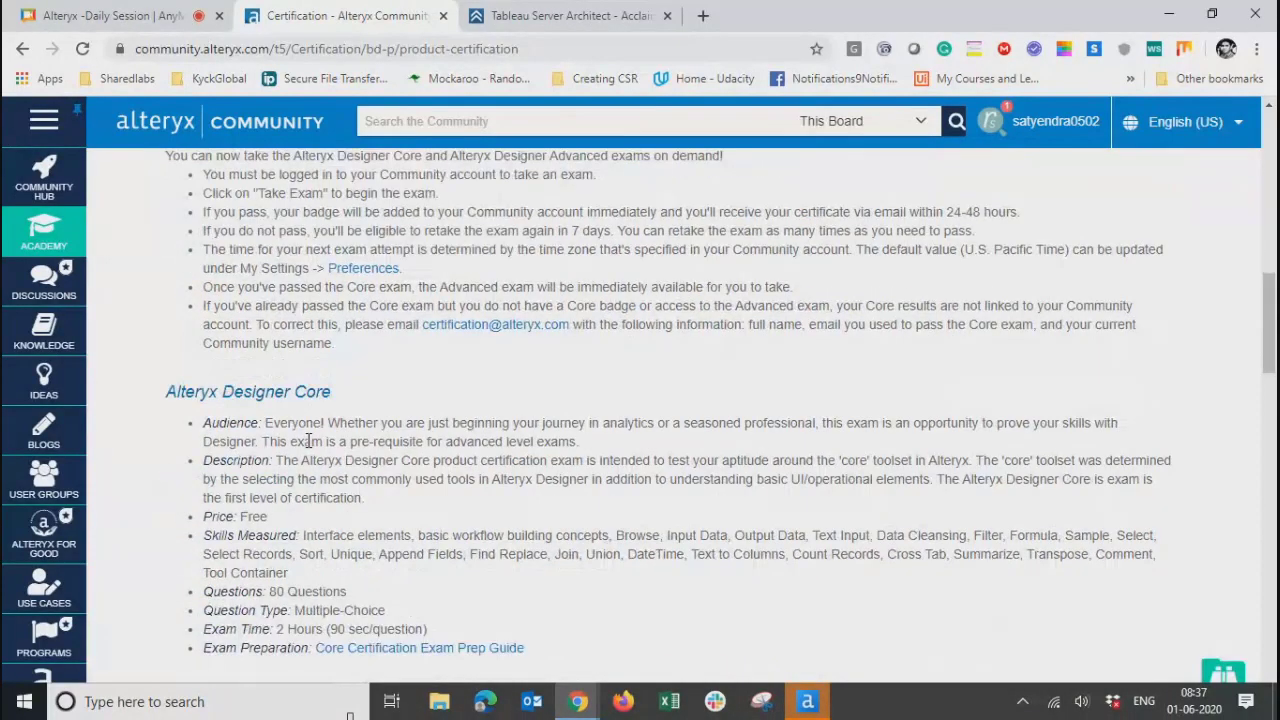
{"action": "scroll", "coordinate": [309, 441], "scroll_direction": "down", "scroll_amount": 1}
{"action": "scroll", "coordinate": [309, 445], "scroll_direction": "down", "scroll_amount": 5}
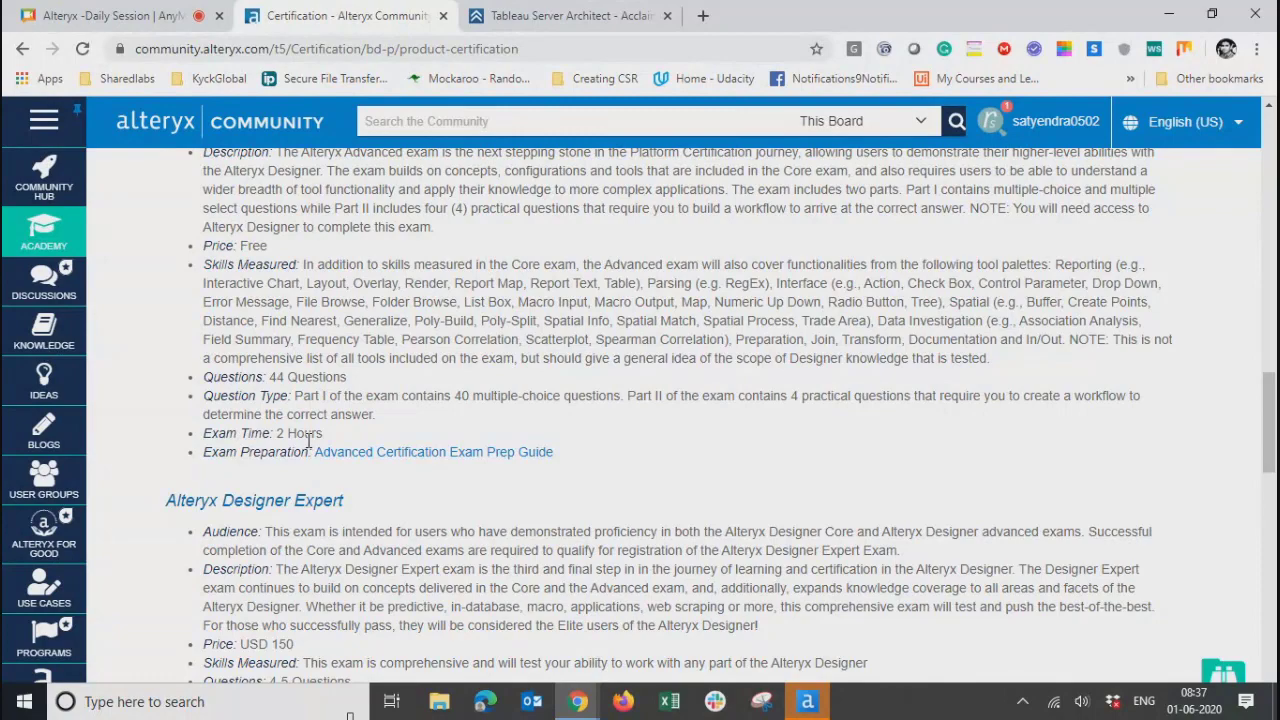
{"action": "scroll", "coordinate": [309, 441], "scroll_direction": "down", "scroll_amount": 1}
{"action": "scroll", "coordinate": [309, 441], "scroll_direction": "down", "scroll_amount": 1}
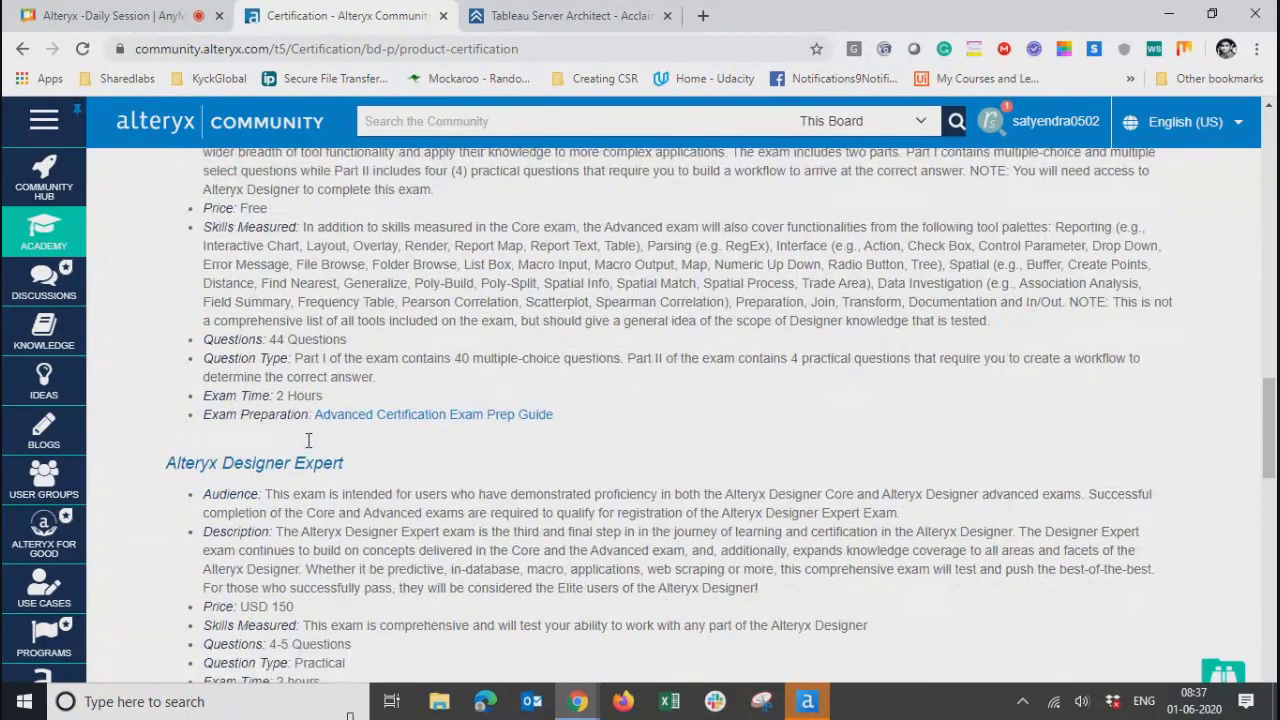
- Return to the exam cards, clear the text selection and highlight the Alteryx Designer Core title
{"action": "scroll", "coordinate": [307, 440], "scroll_direction": "up", "scroll_amount": 15}
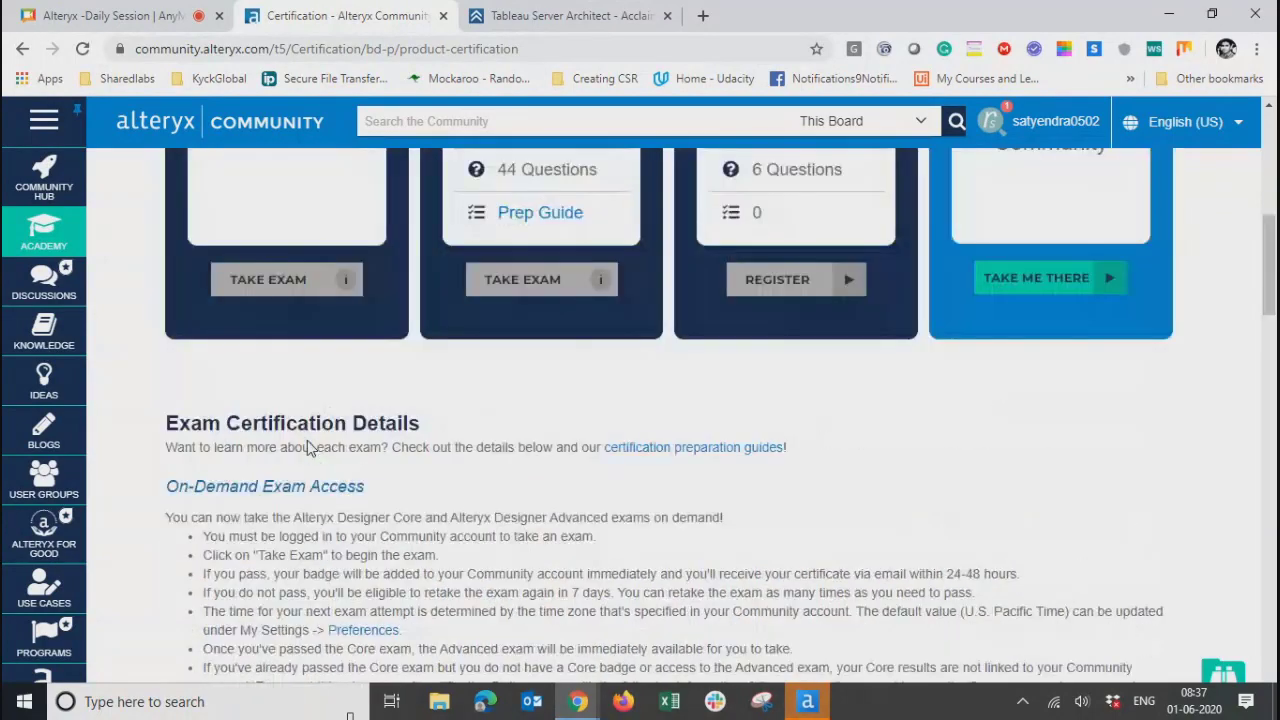
{"action": "scroll", "coordinate": [330, 413], "scroll_direction": "up", "scroll_amount": 6}
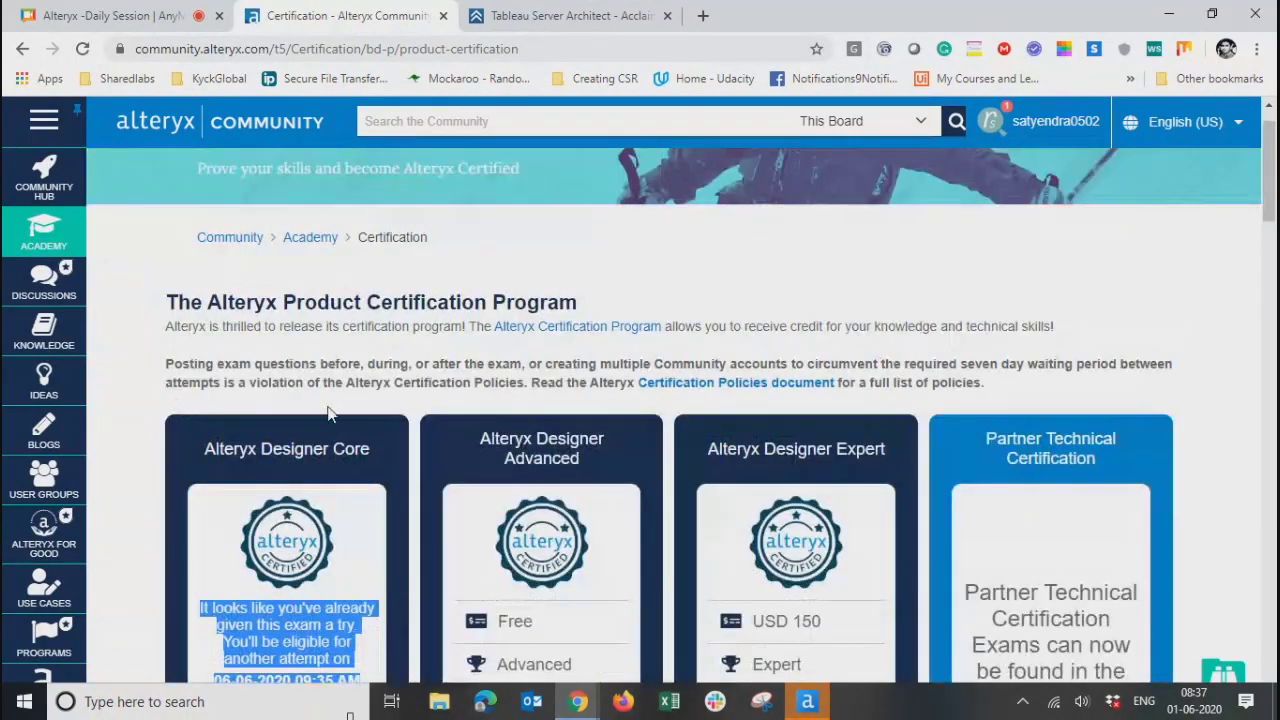
{"action": "left_click", "coordinate": [449, 410]}
{"action": "scroll", "coordinate": [449, 410], "scroll_direction": "down", "scroll_amount": 1}
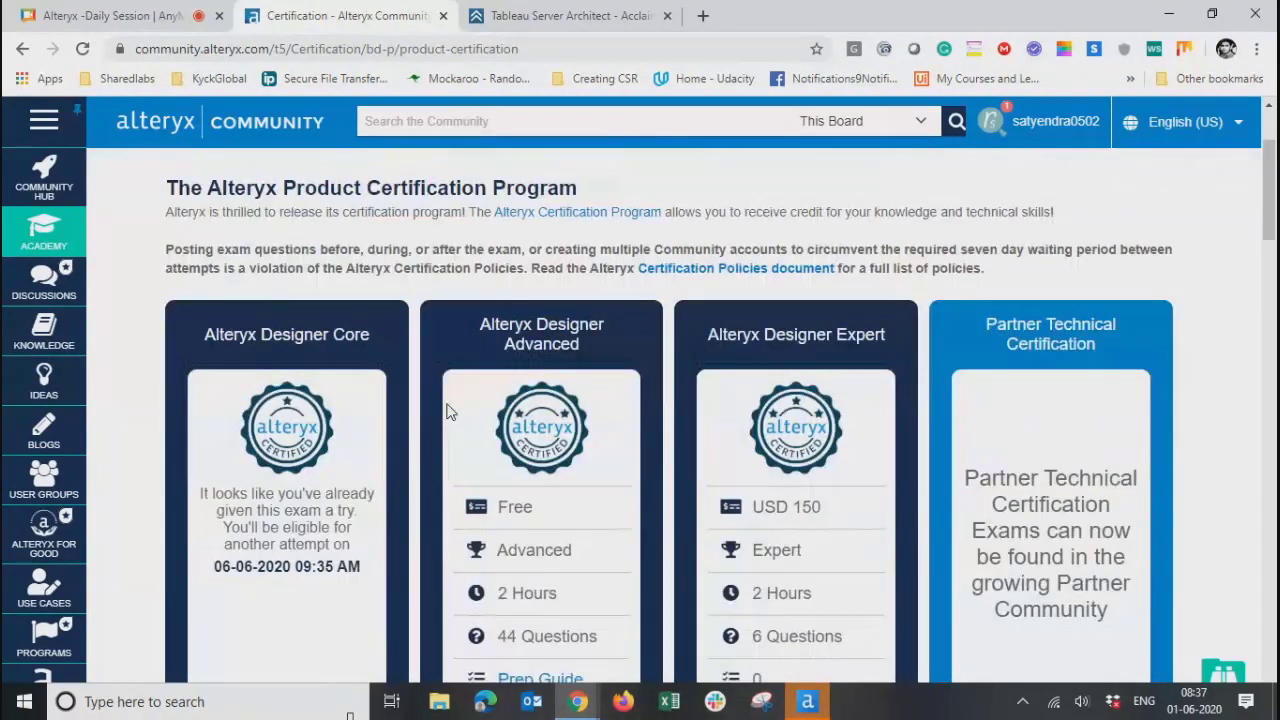
{"action": "scroll", "coordinate": [449, 410], "scroll_direction": "down", "scroll_amount": 1}
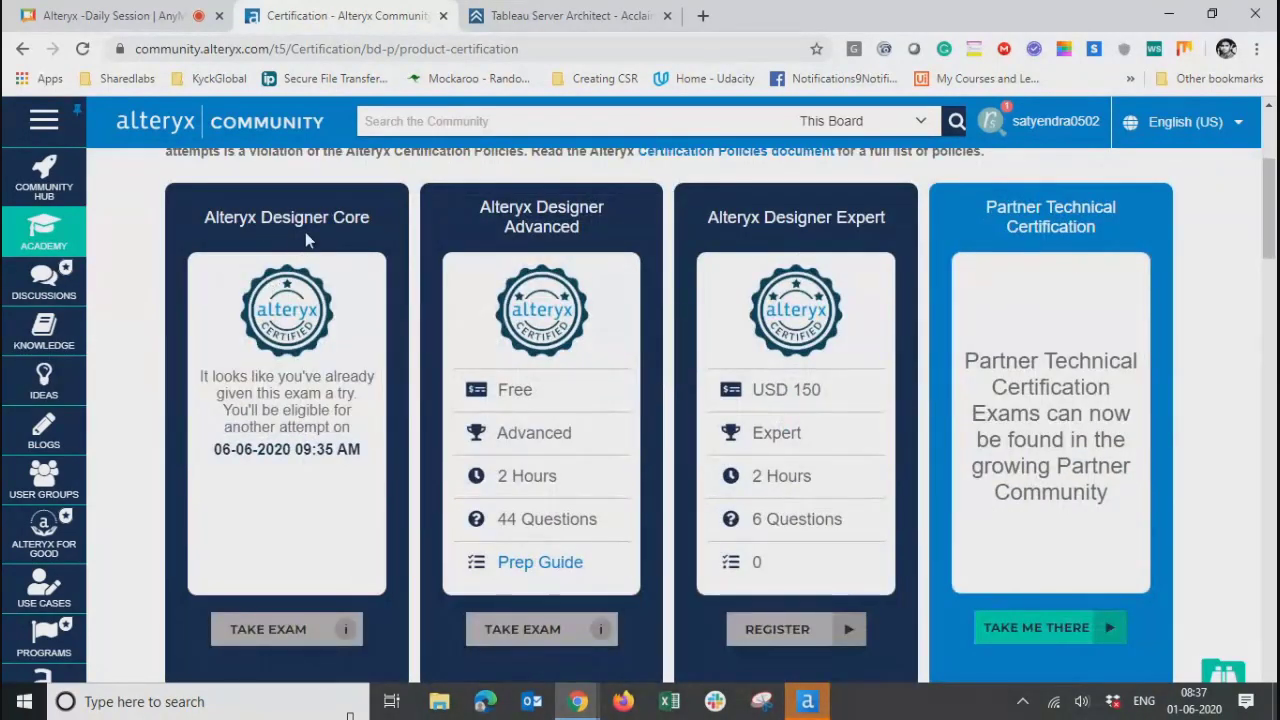
{"action": "left_click_drag", "start_coordinate": [204, 217], "coordinate": [344, 218]}
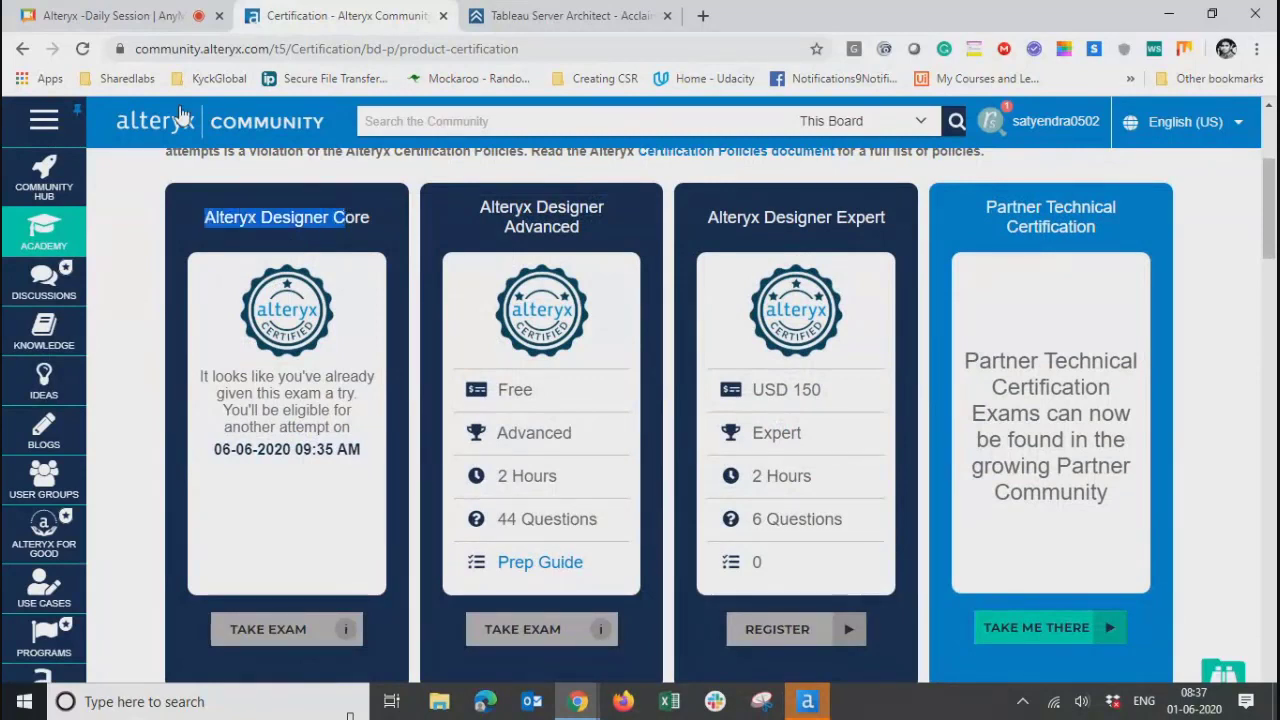
- Highlight the Alteryx Designer Core exam title as the exam being discussed, and clear the text selection
{"action": "left_click", "coordinate": [383, 229]}
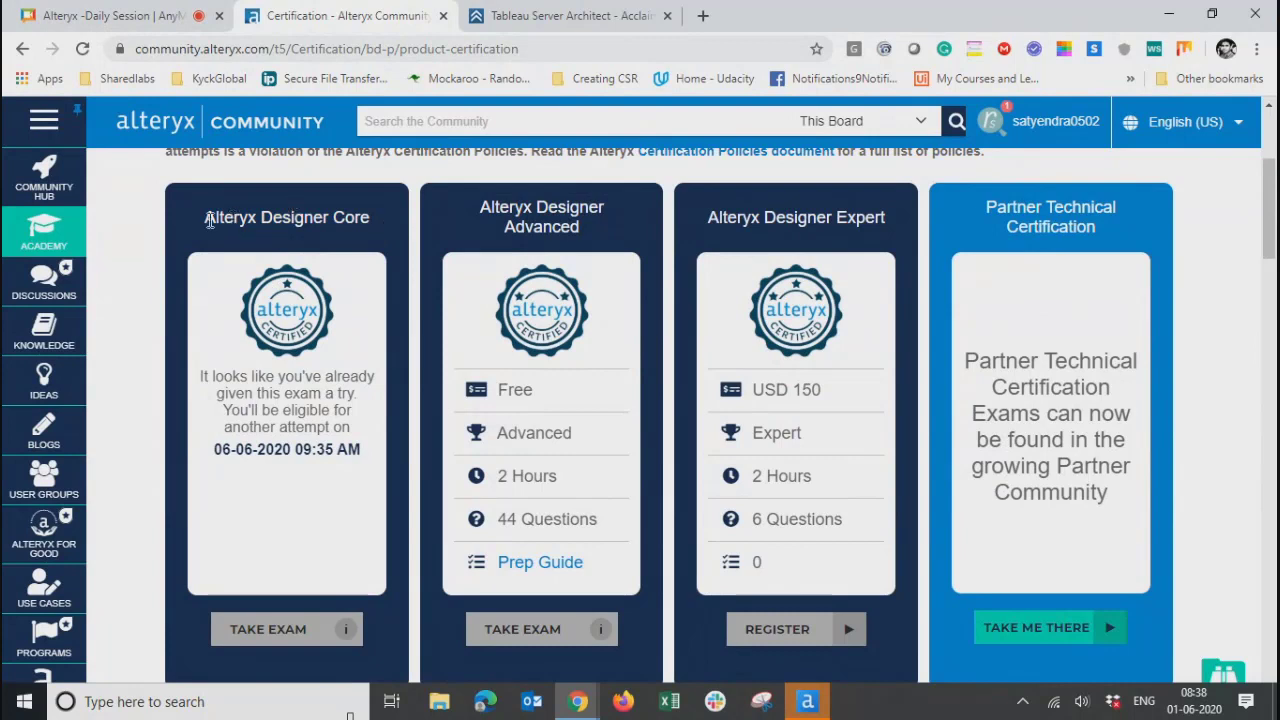
{"action": "left_click_drag", "start_coordinate": [205, 219], "coordinate": [378, 237]}
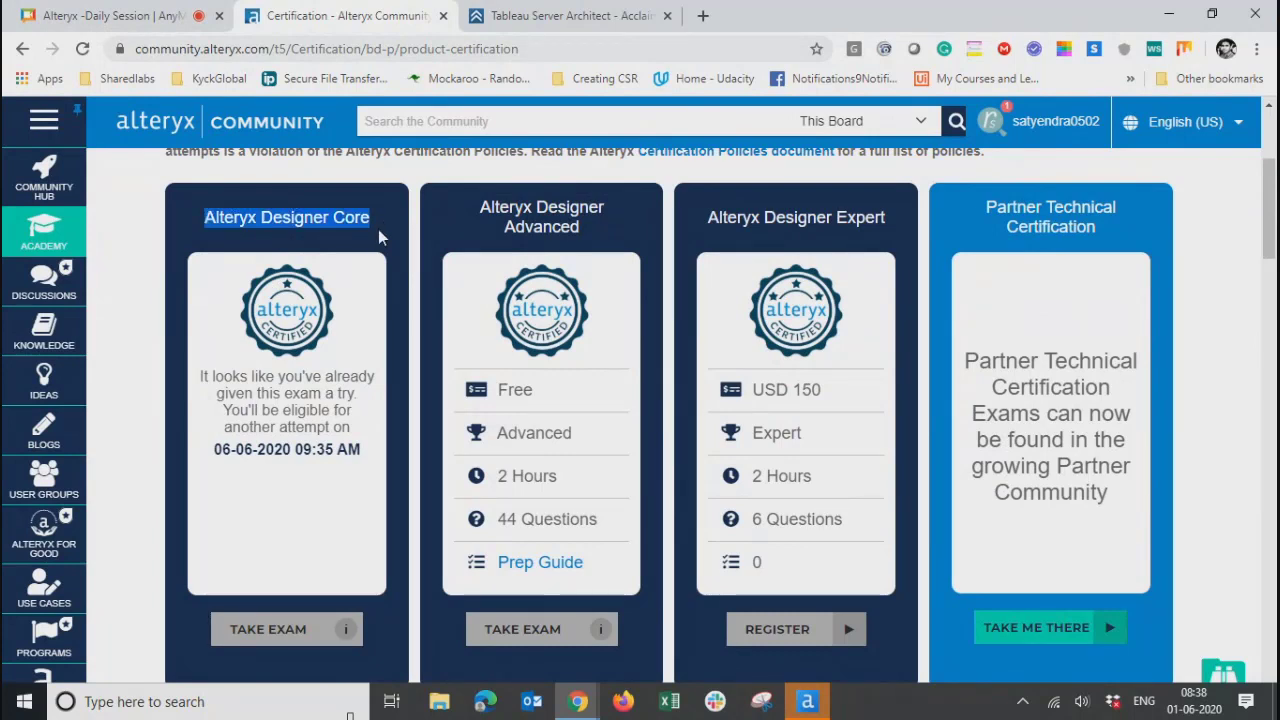
{"action": "left_click", "coordinate": [267, 241]}
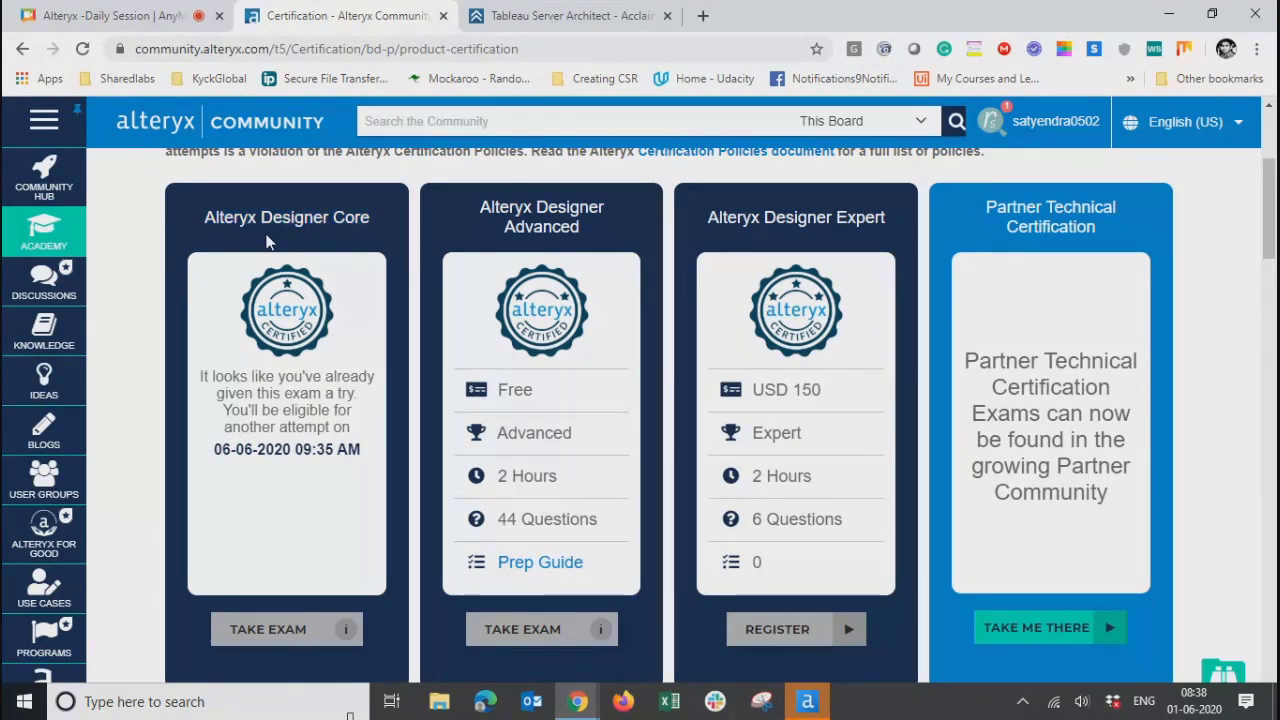
{"action": "left_click_drag", "start_coordinate": [267, 241], "coordinate": [372, 222]}
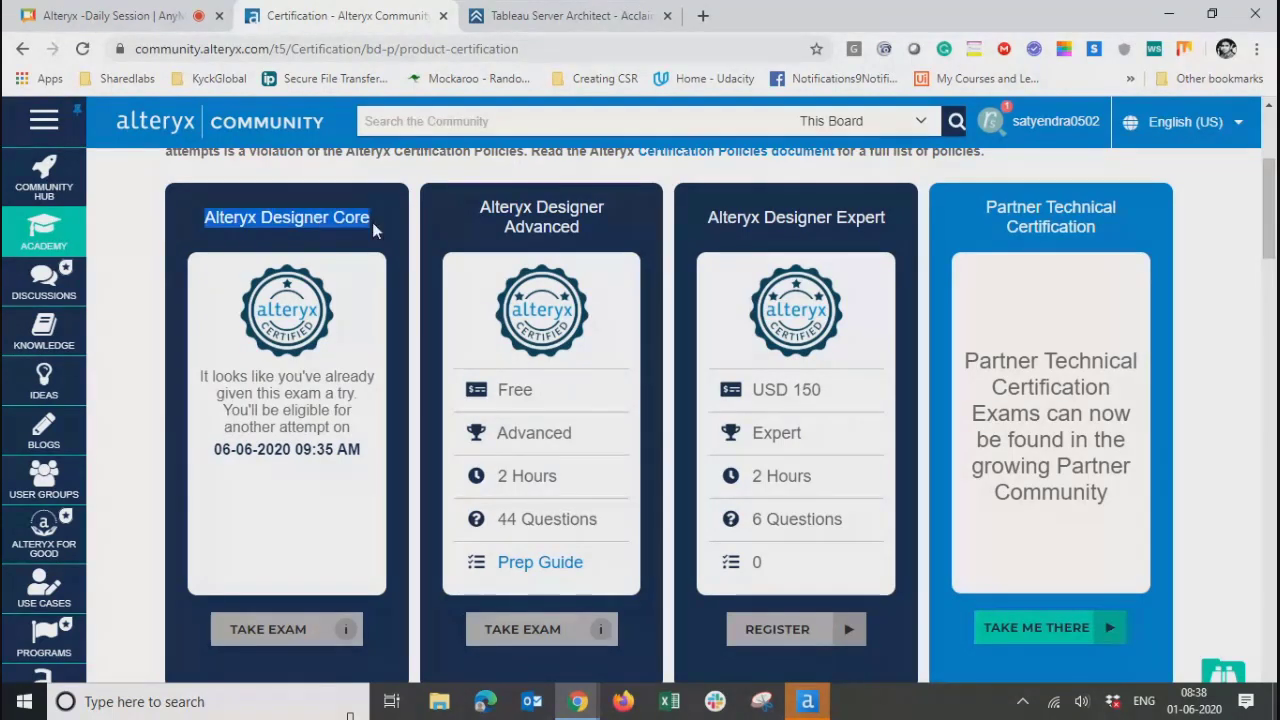
{"action": "left_click", "coordinate": [265, 231]}
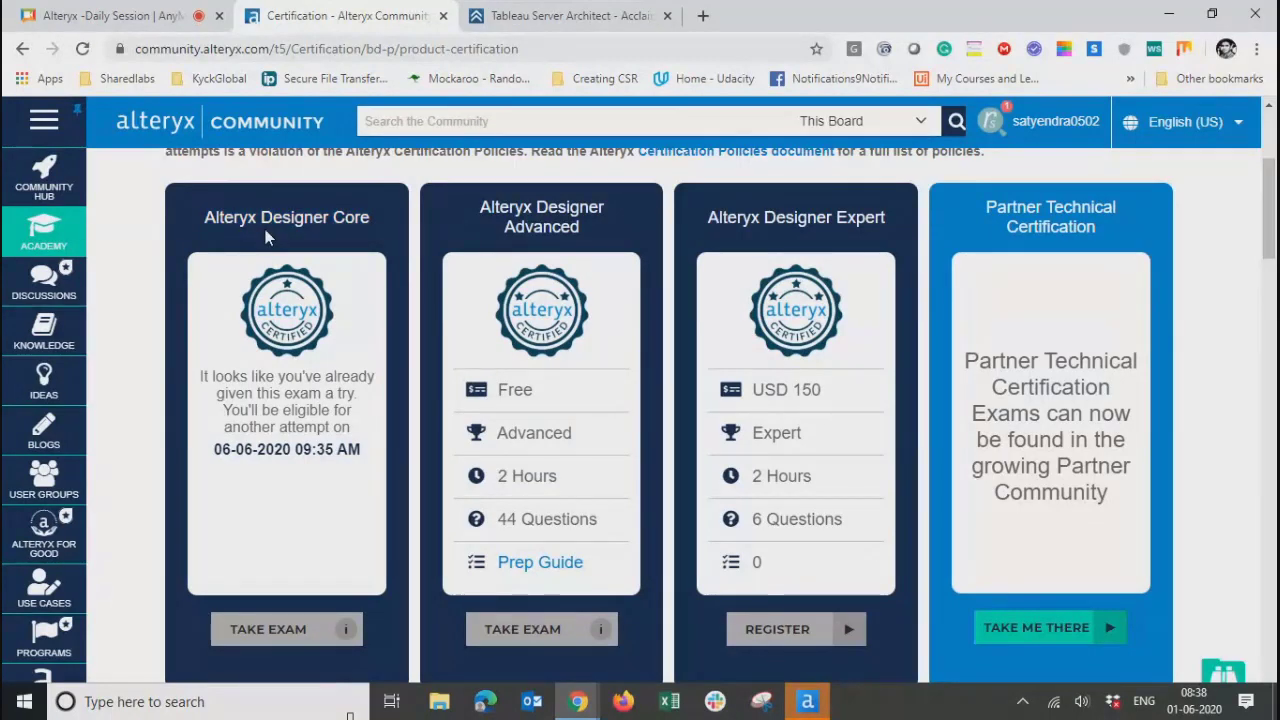
- Open the MEGA cloud drive in the browser, close the blank tab and open the "Alteryx - Advance ETL and Designer" folder
{"action": "left_click", "coordinate": [702, 16]}
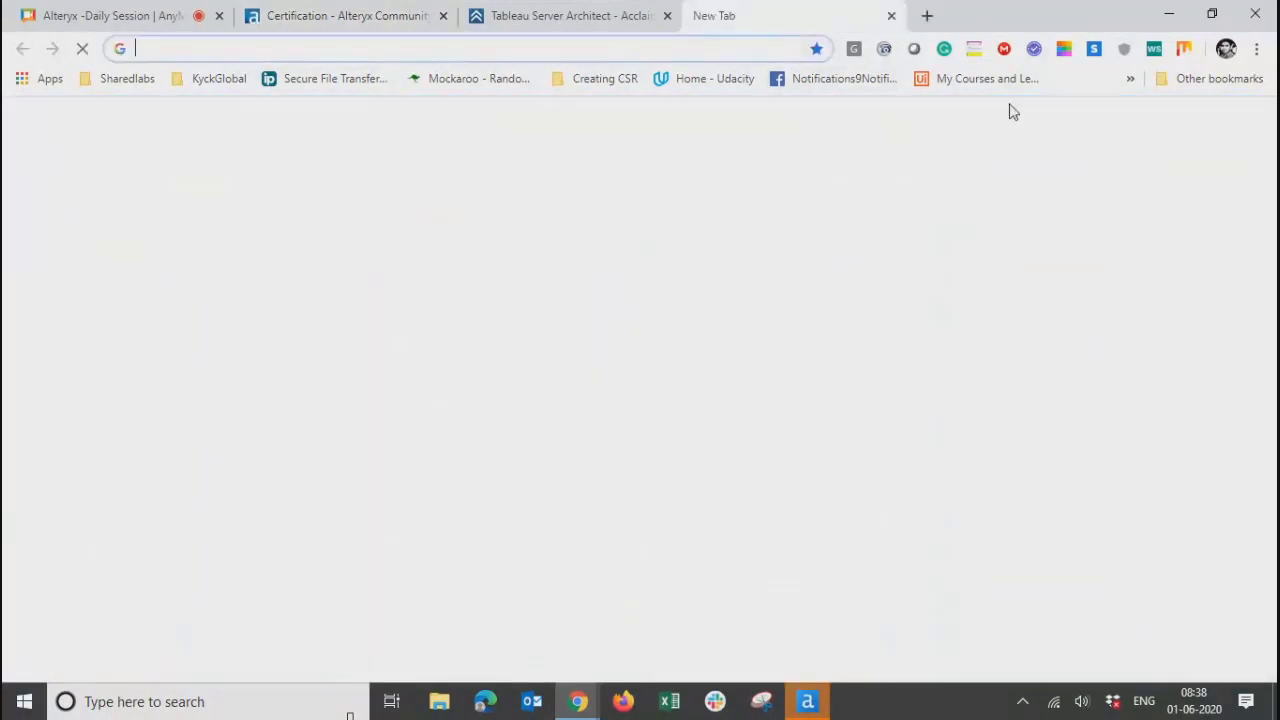
{"action": "left_click", "coordinate": [1005, 51]}
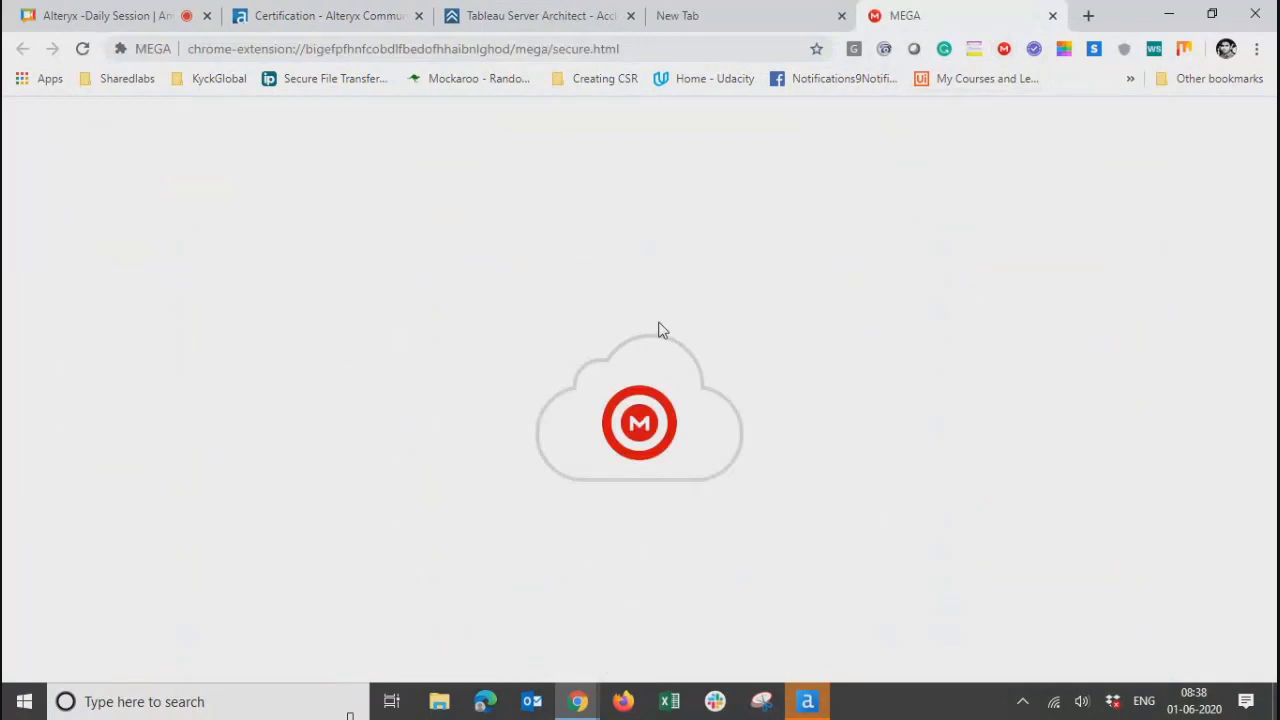
{"action": "left_click", "coordinate": [750, 16]}
{"action": "left_click", "coordinate": [841, 16]}
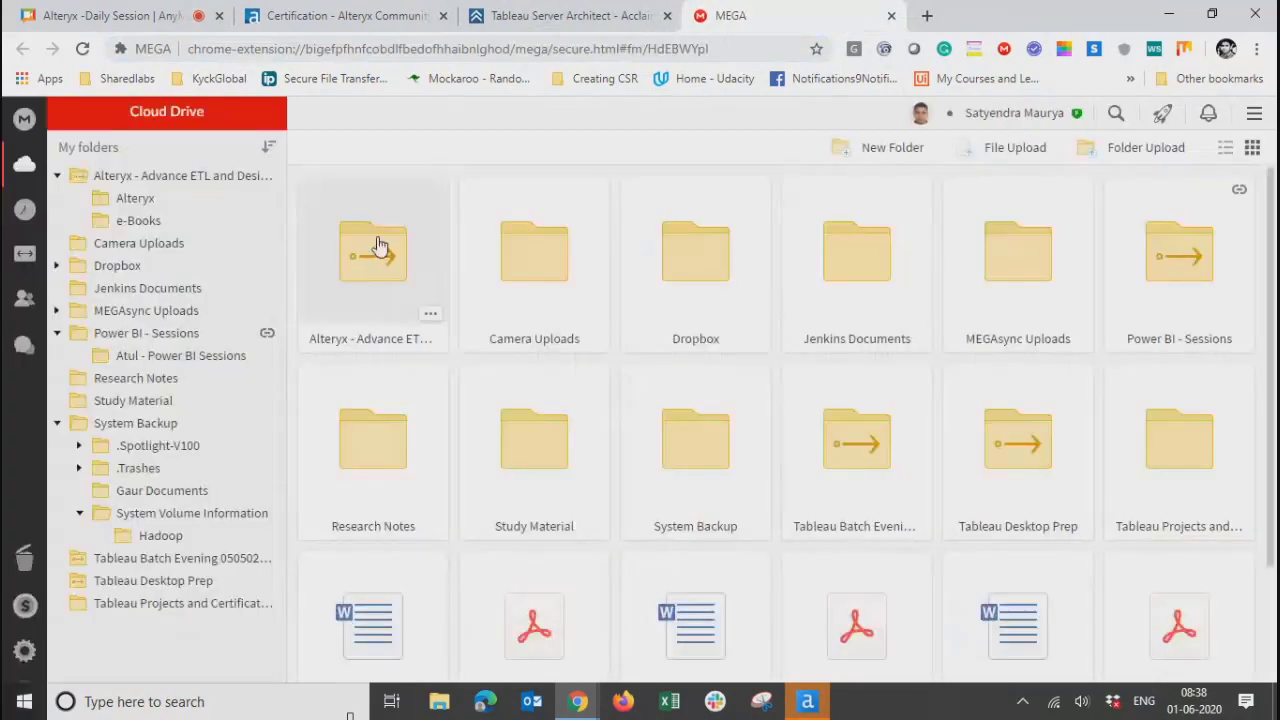
{"action": "double_click", "coordinate": [378, 246]}
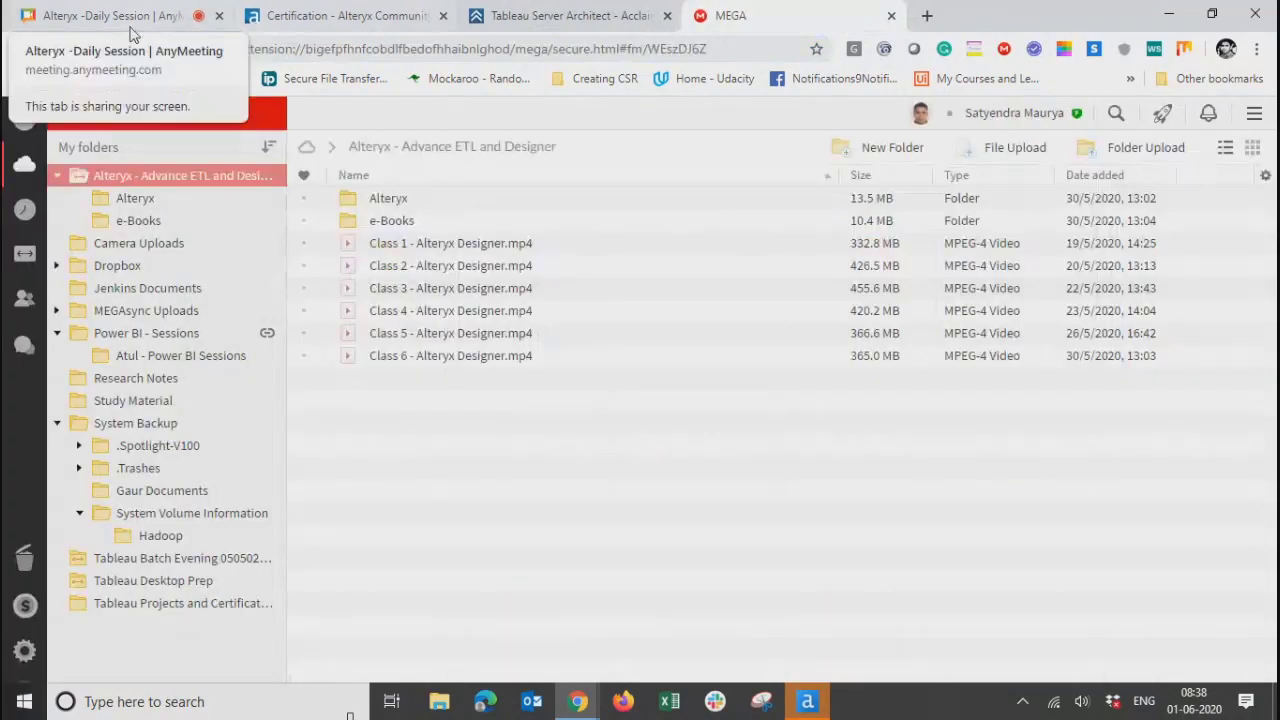
- Check the Alteryx daily session meeting page, and return to the Certification page to highlight the Alteryx Designer Core title
{"action": "left_click", "coordinate": [130, 22]}
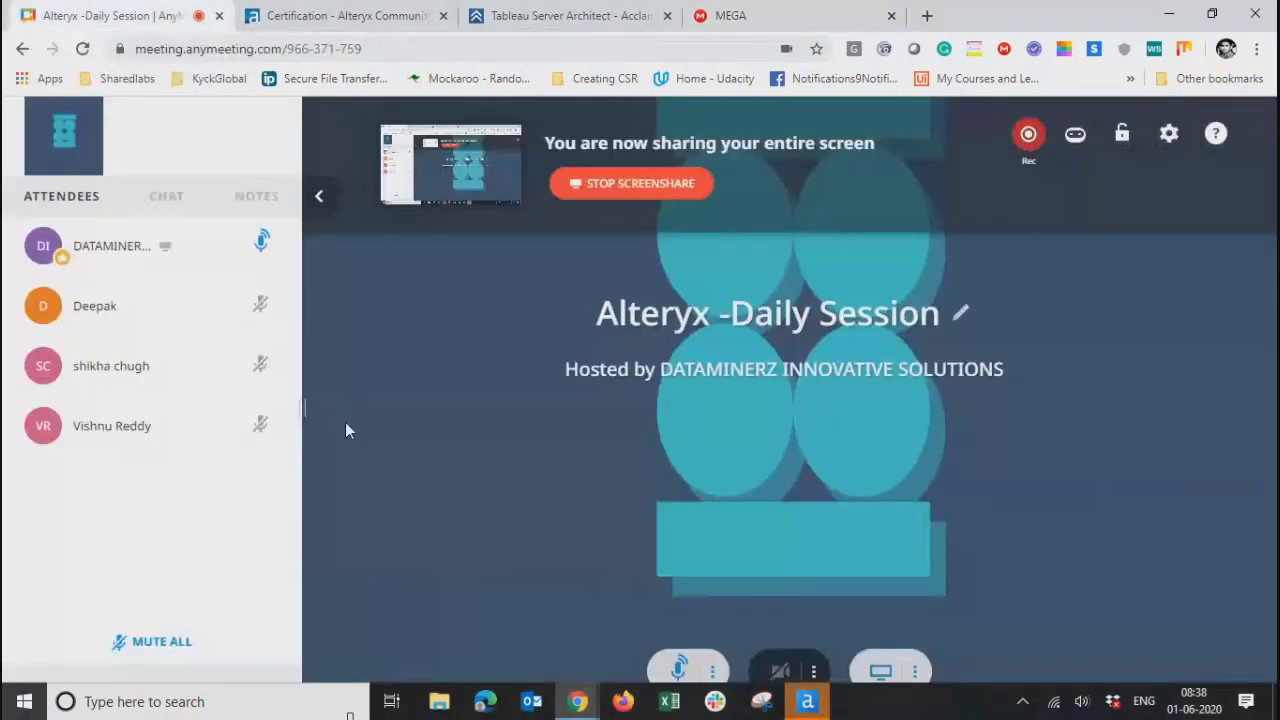
{"action": "key", "text": "ctrl+Tab"}
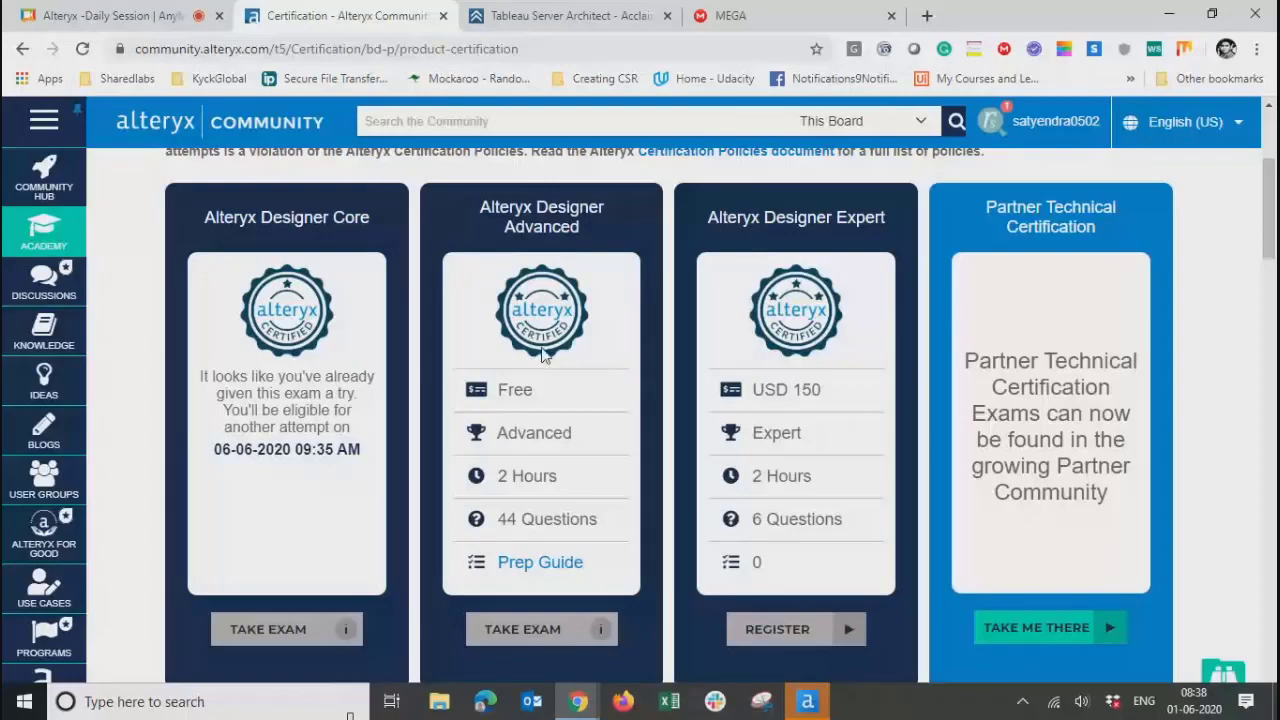
{"action": "scroll", "coordinate": [533, 403], "scroll_direction": "up", "scroll_amount": 1}
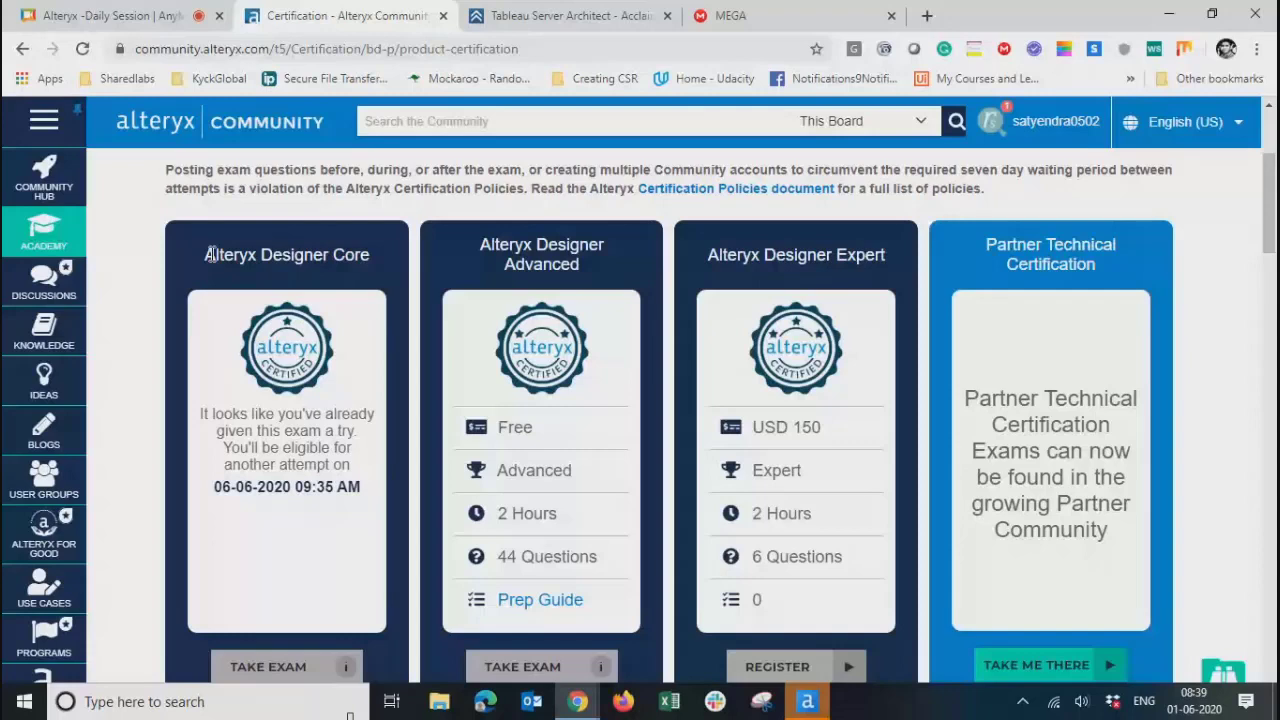
{"action": "left_click_drag", "start_coordinate": [208, 254], "coordinate": [302, 268]}
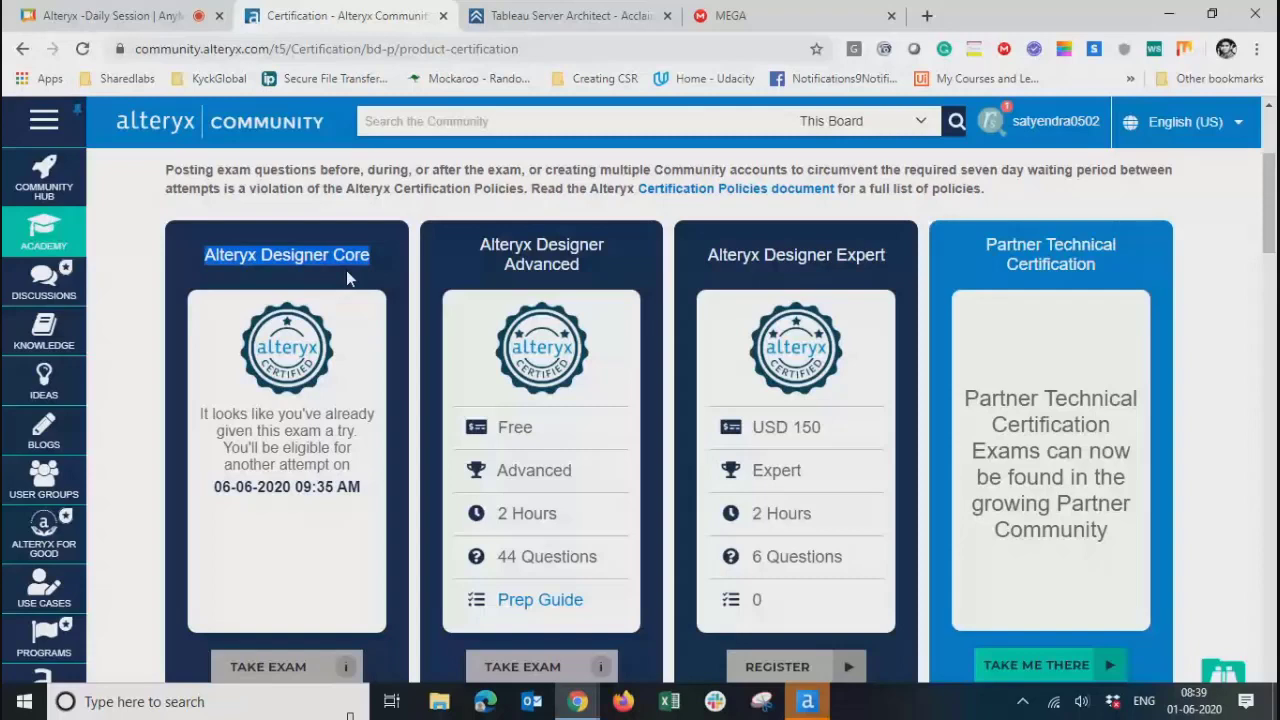
- Return to the MEGA drive and open alteryx-designer-tools-sheet_0.pdf from the e-Books folder
{"action": "key", "text": "ctrl+Tab"}
{"action": "key", "text": "ctrl+Tab"}
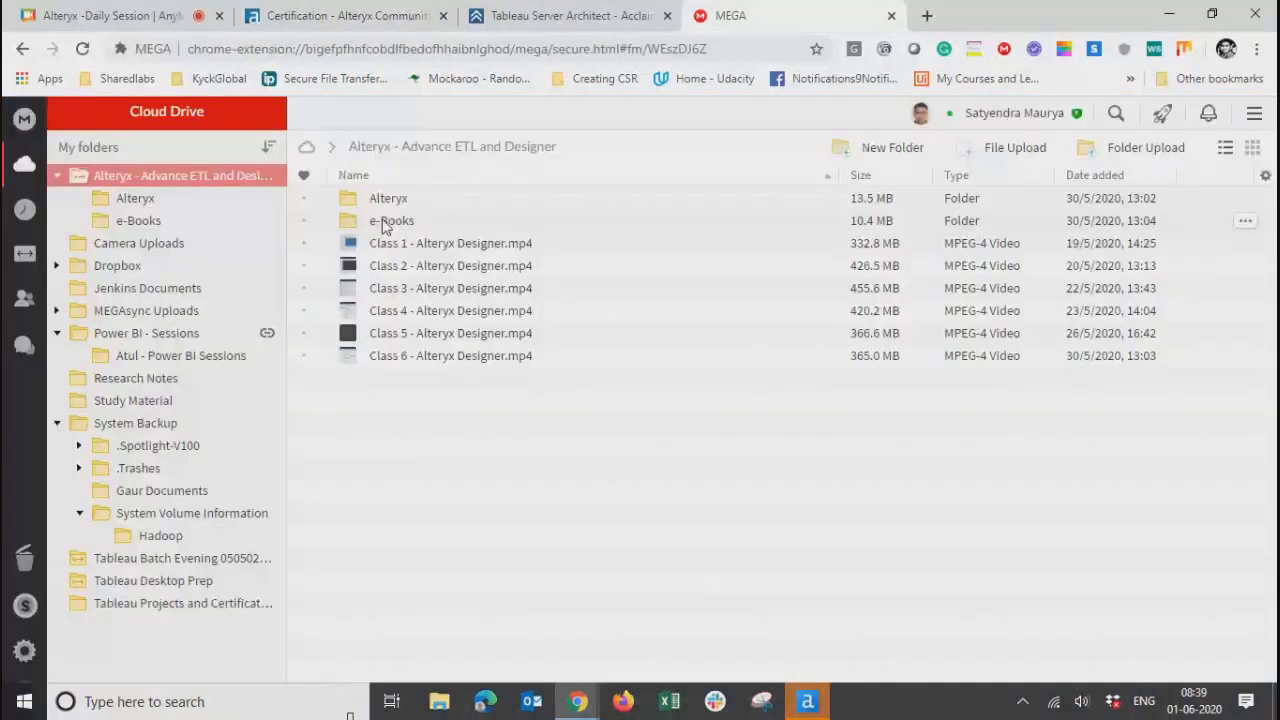
{"action": "double_click", "coordinate": [385, 226]}
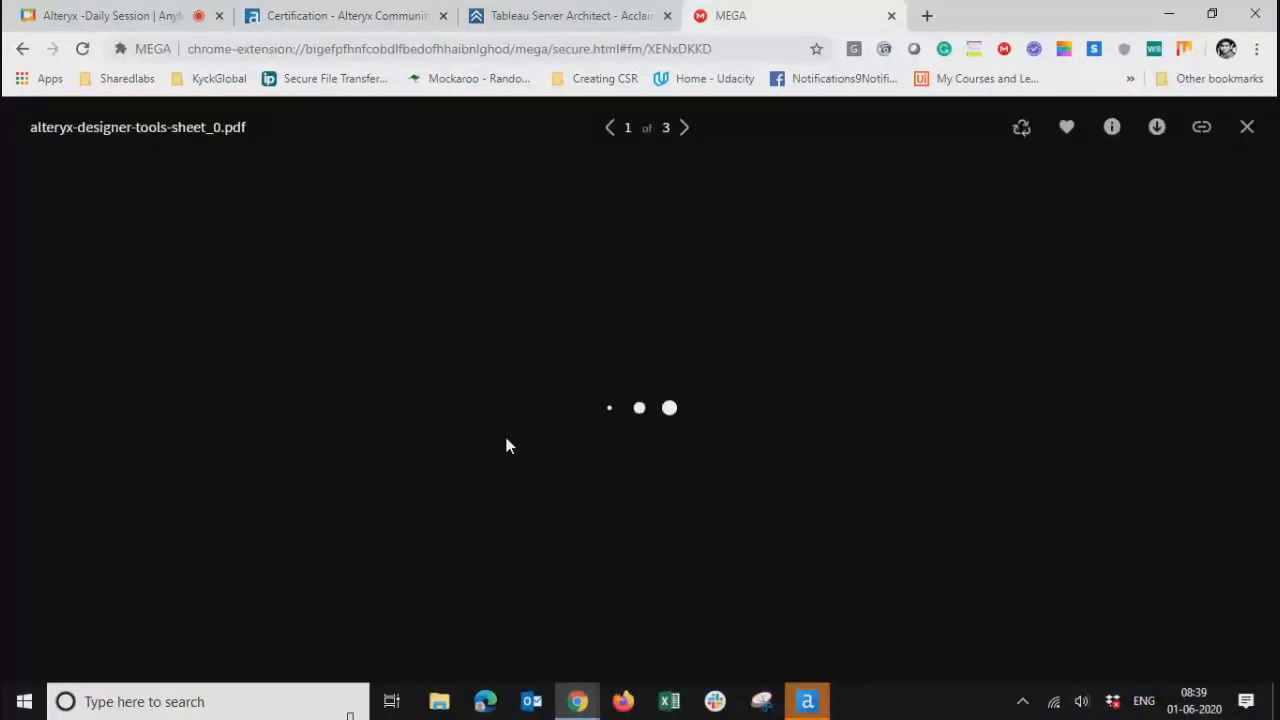
- Check the attendees in the meeting session and go back to the certification exam cards
{"action": "left_click", "coordinate": [130, 20]}
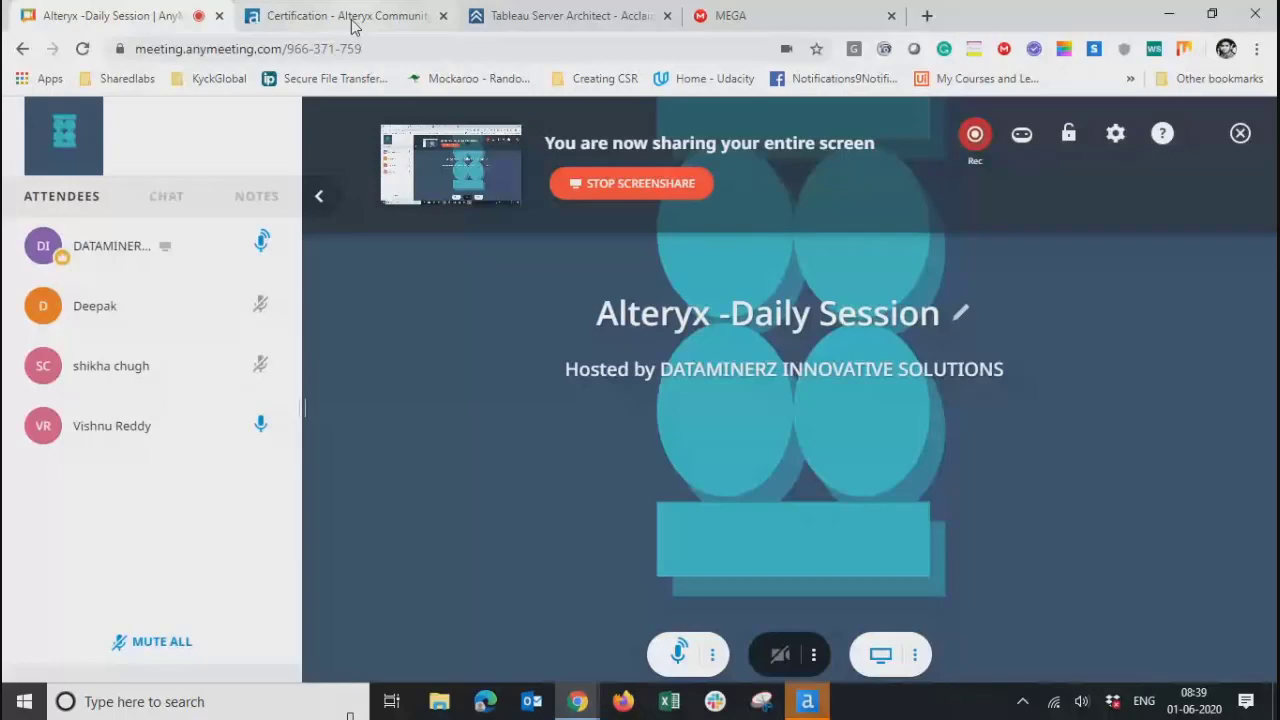
{"action": "left_click", "coordinate": [355, 20]}
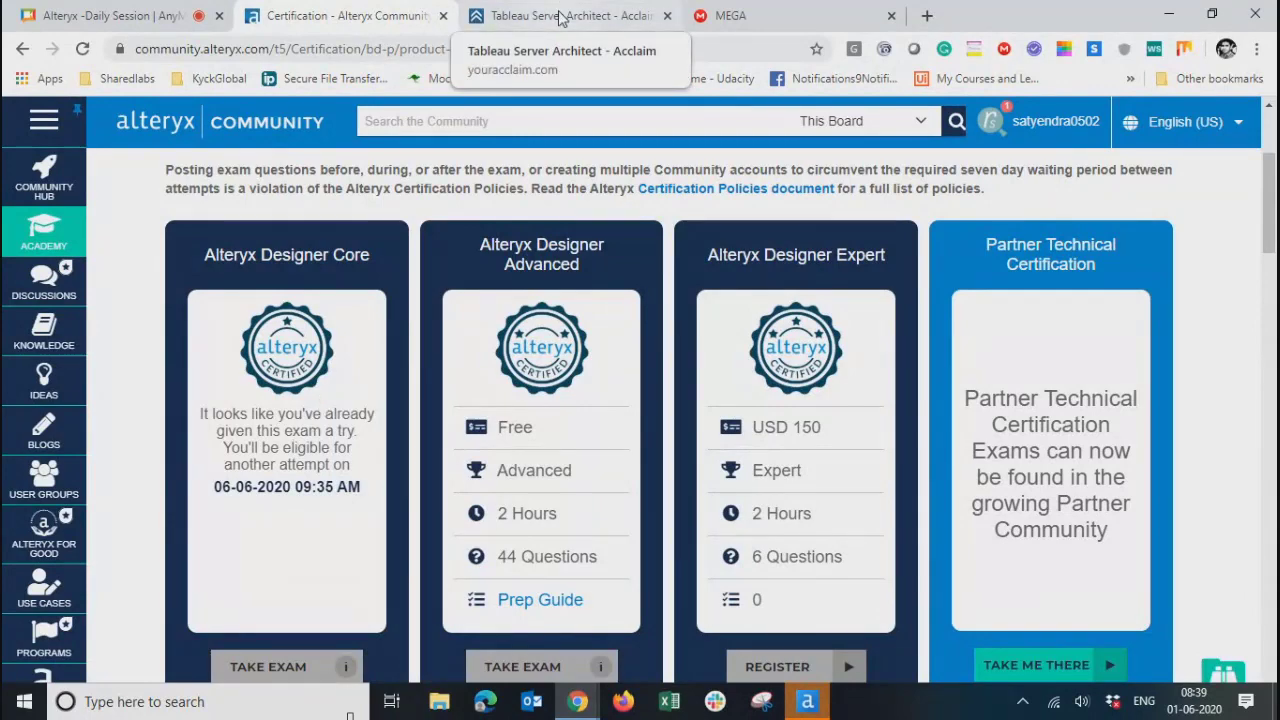
- Look through the Alteryx Designer tools sheet in MEGA, covering the Preparation, Join and Transform tools on pages 2 to 5
{"action": "scroll", "coordinate": [502, 384], "scroll_direction": "up", "scroll_amount": 6}
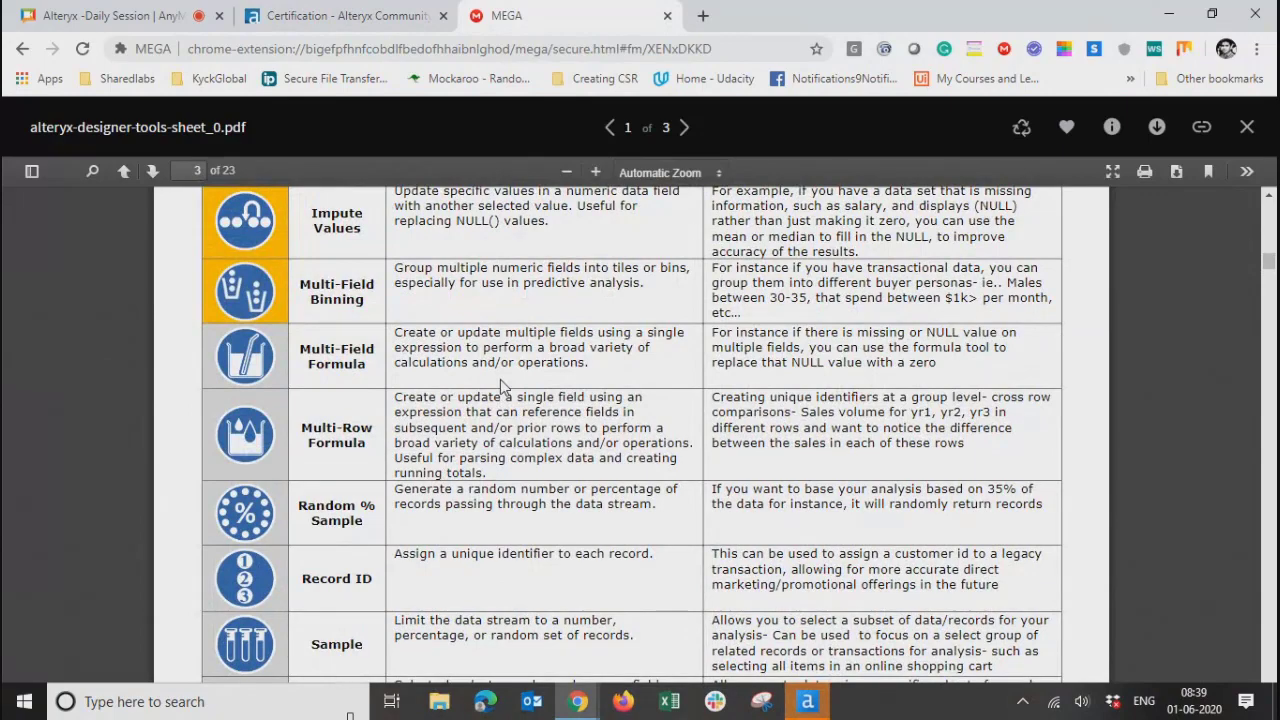
{"action": "scroll", "coordinate": [500, 379], "scroll_direction": "up", "scroll_amount": 3}
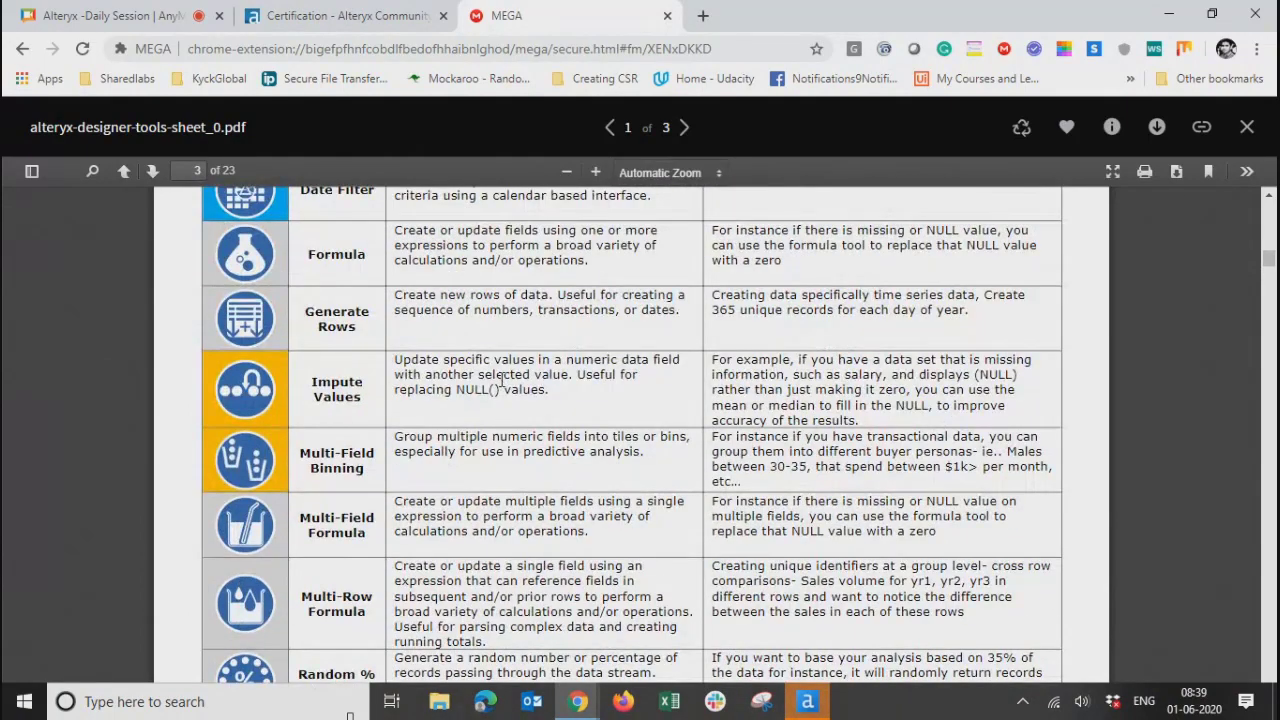
{"action": "scroll", "coordinate": [502, 378], "scroll_direction": "up", "scroll_amount": 4}
{"action": "scroll", "coordinate": [502, 378], "scroll_direction": "up", "scroll_amount": 10}
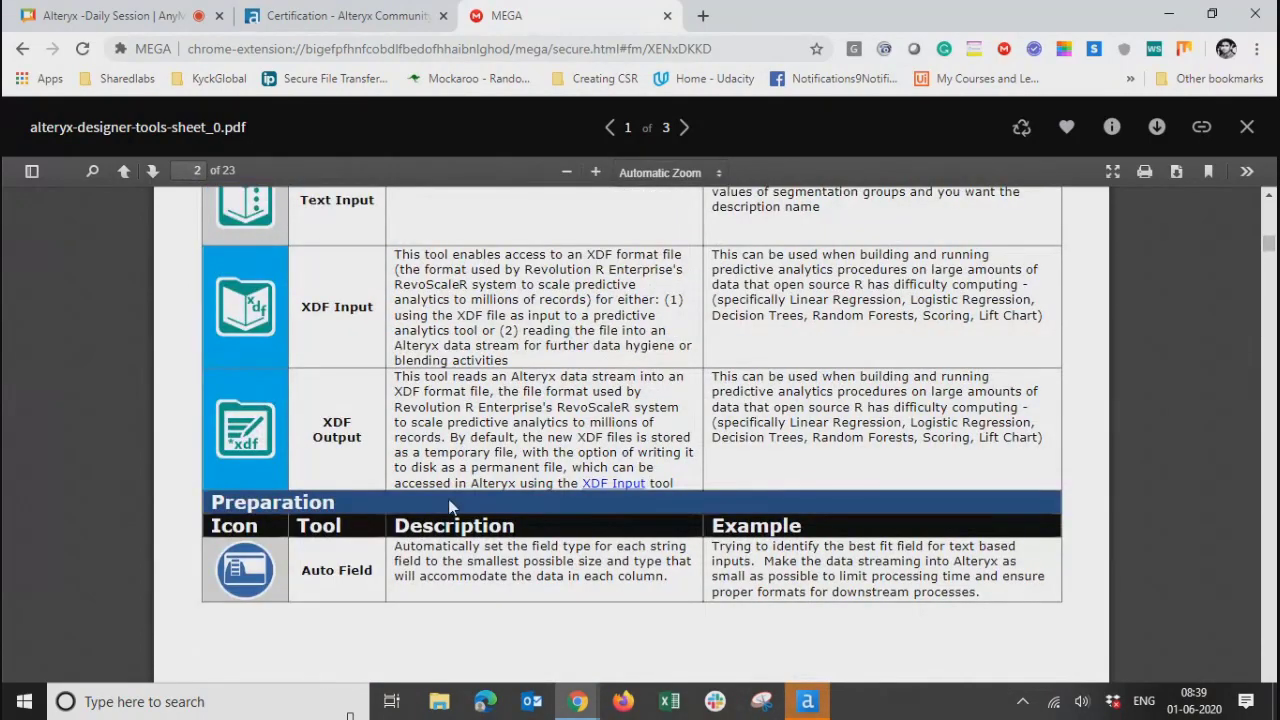
{"action": "scroll", "coordinate": [449, 507], "scroll_direction": "down", "scroll_amount": 10}
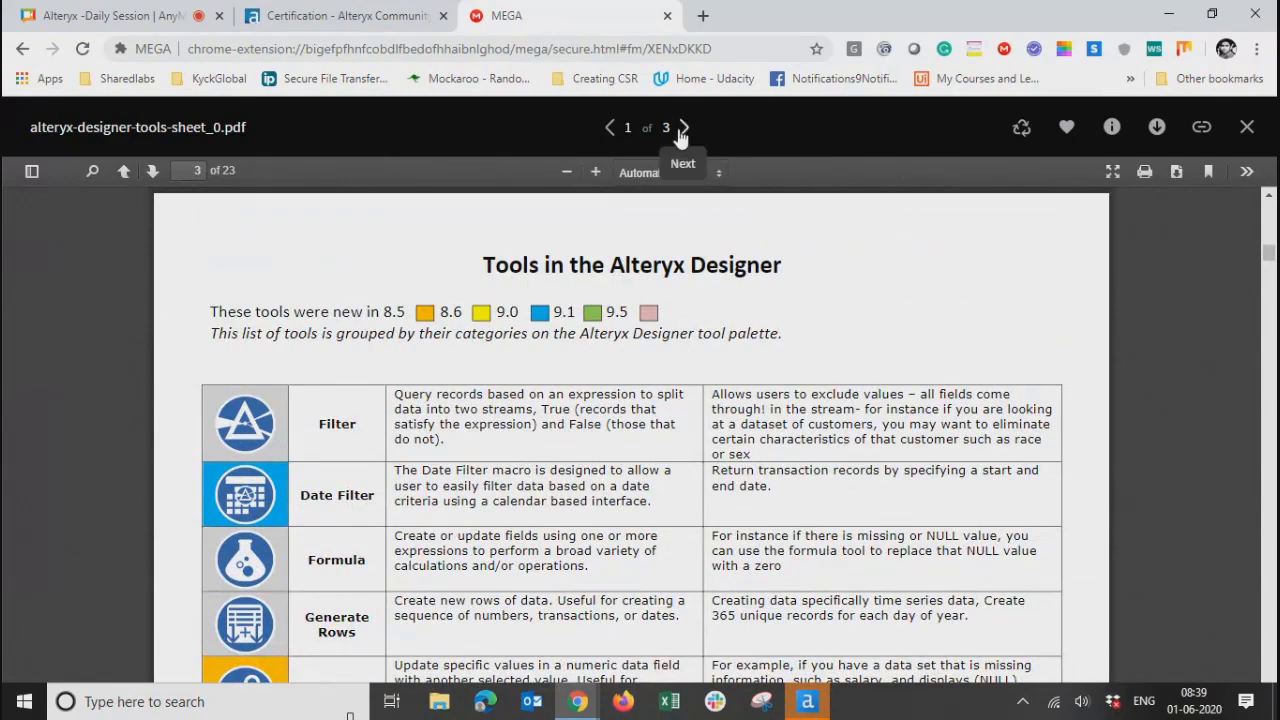
{"action": "scroll", "coordinate": [465, 425], "scroll_direction": "down", "scroll_amount": 15}
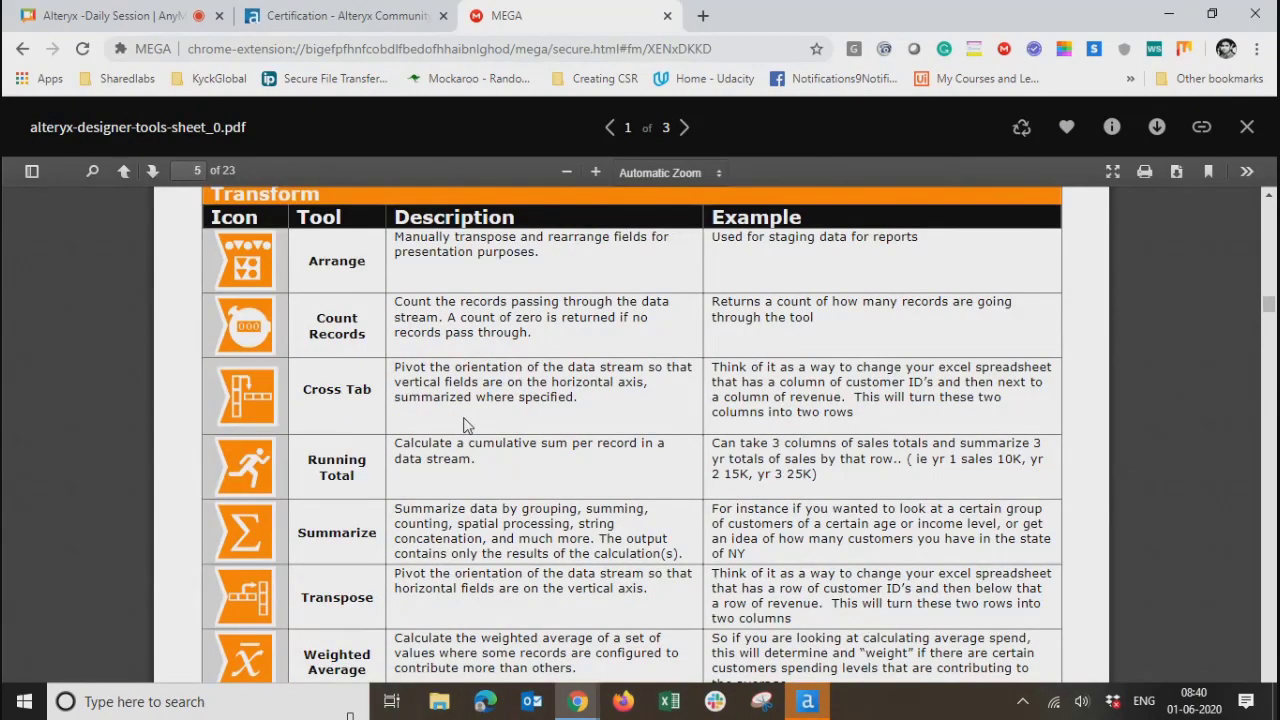
{"action": "scroll", "coordinate": [463, 425], "scroll_direction": "up", "scroll_amount": 15}
{"action": "scroll", "coordinate": [463, 425], "scroll_direction": "down", "scroll_amount": 6}
{"action": "scroll", "coordinate": [463, 425], "scroll_direction": "up", "scroll_amount": 4}
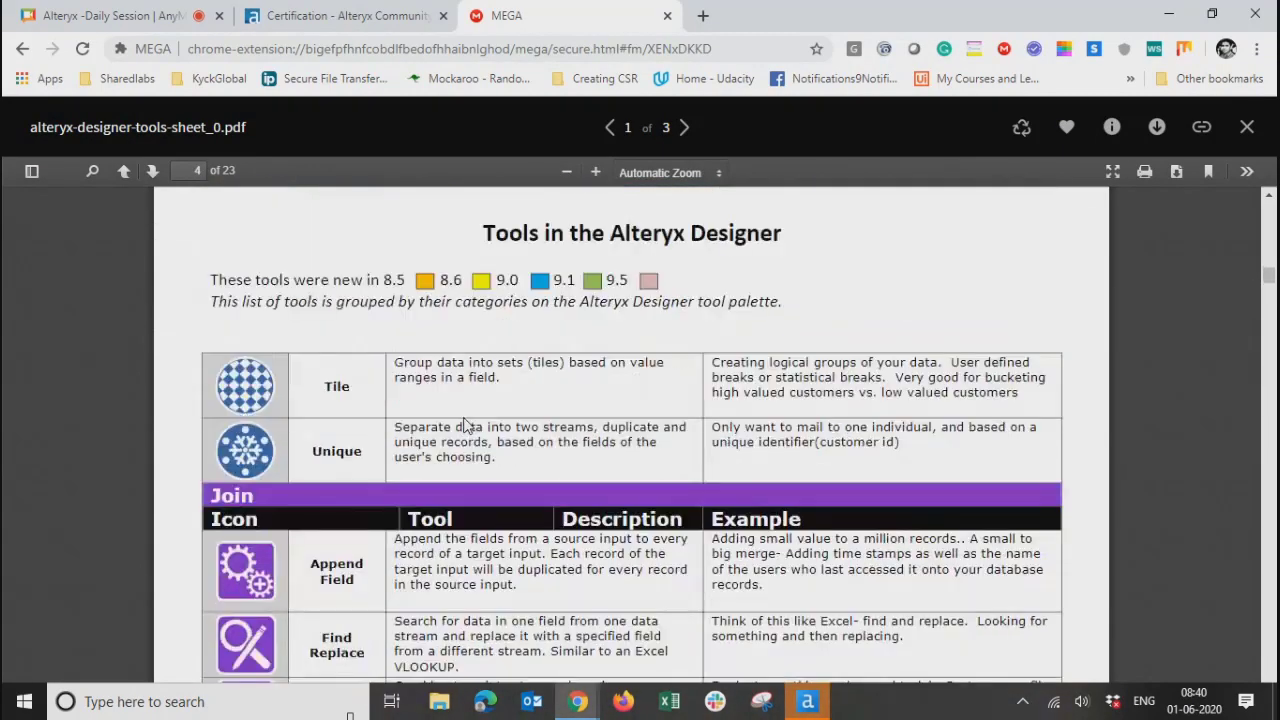
{"action": "scroll", "coordinate": [463, 425], "scroll_direction": "down", "scroll_amount": 4}
{"action": "scroll", "coordinate": [463, 425], "scroll_direction": "up", "scroll_amount": 6}
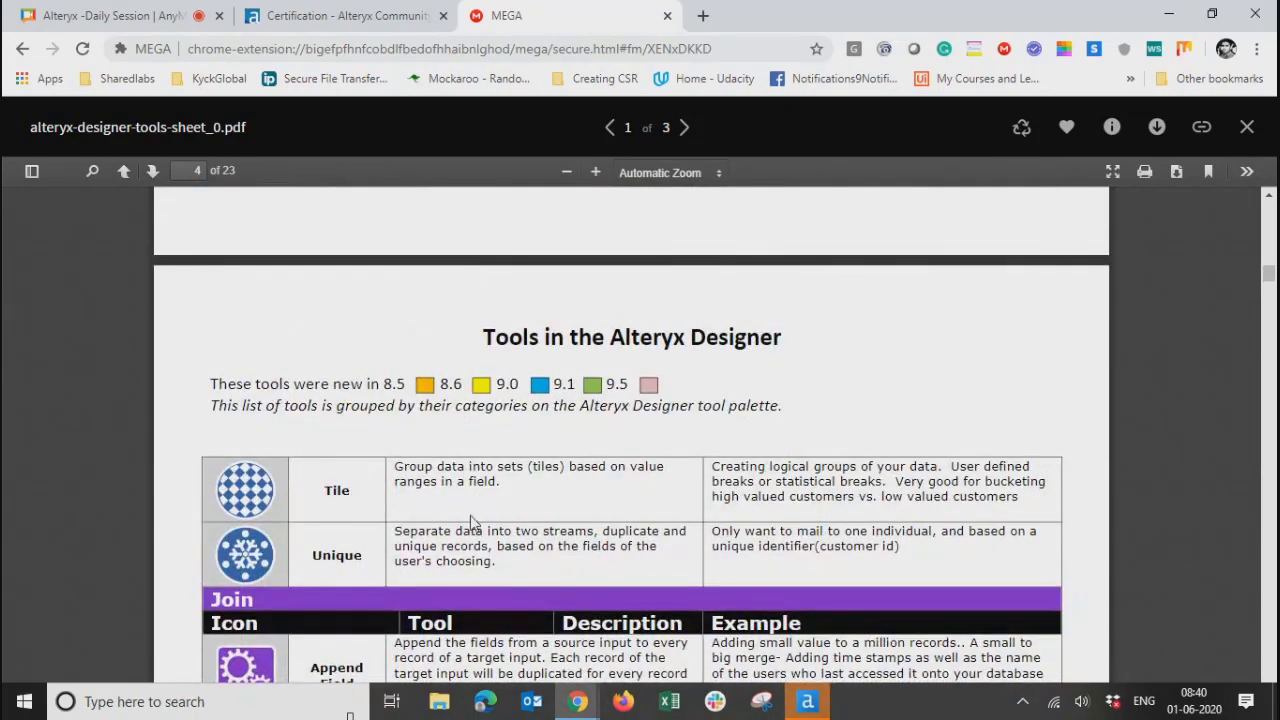
{"action": "scroll", "coordinate": [473, 522], "scroll_direction": "up", "scroll_amount": 8}
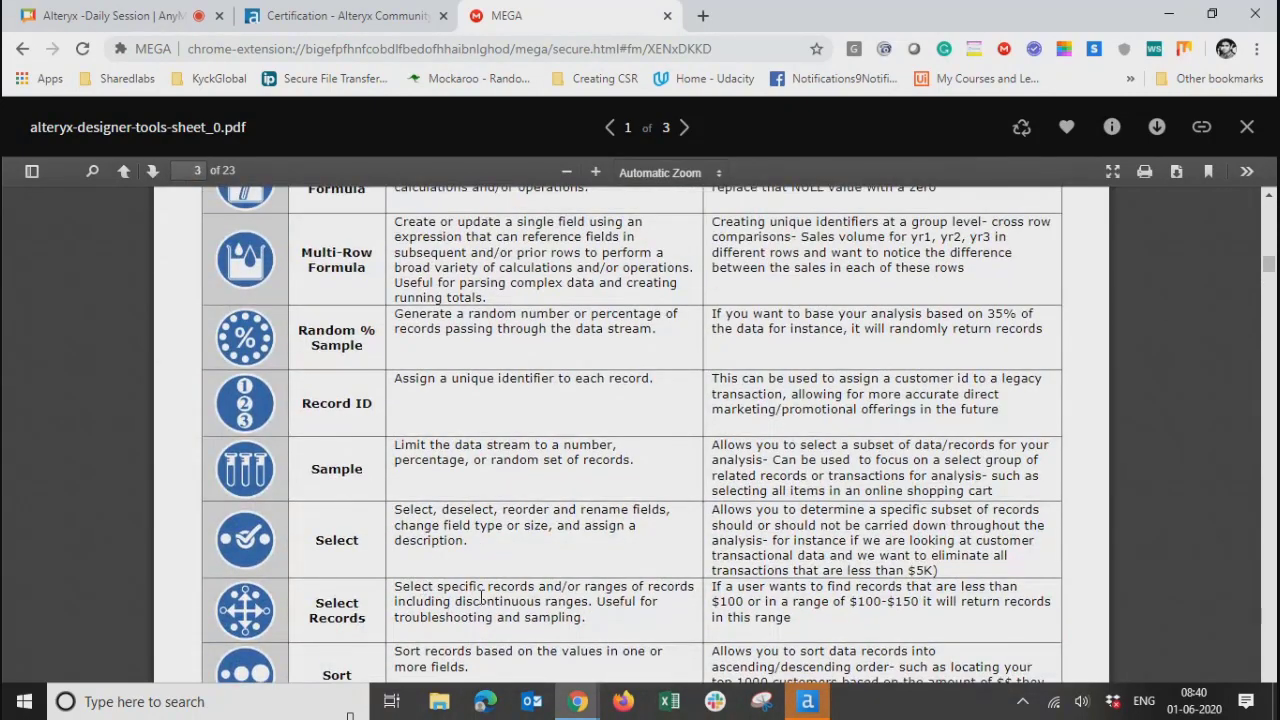
{"action": "scroll", "coordinate": [482, 597], "scroll_direction": "down", "scroll_amount": 3}
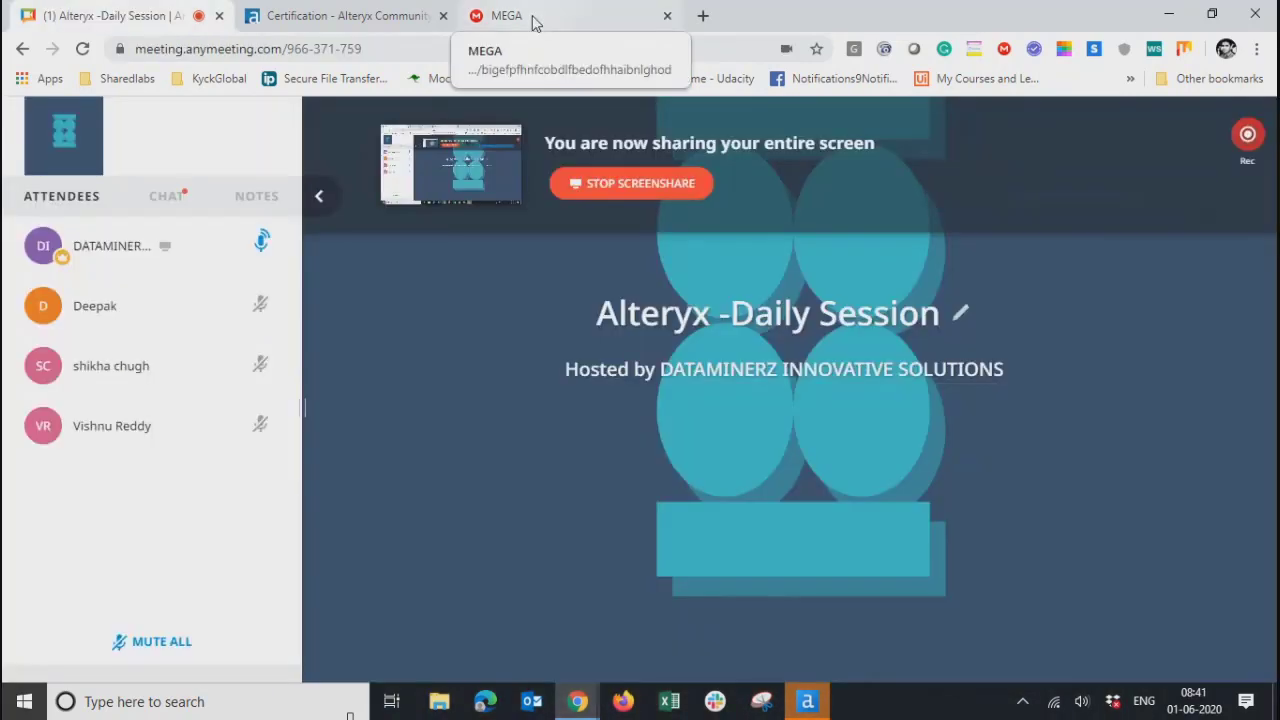
- Return to the tools sheet and examine the Tile tool's description on page 4
{"action": "left_click", "coordinate": [534, 22]}
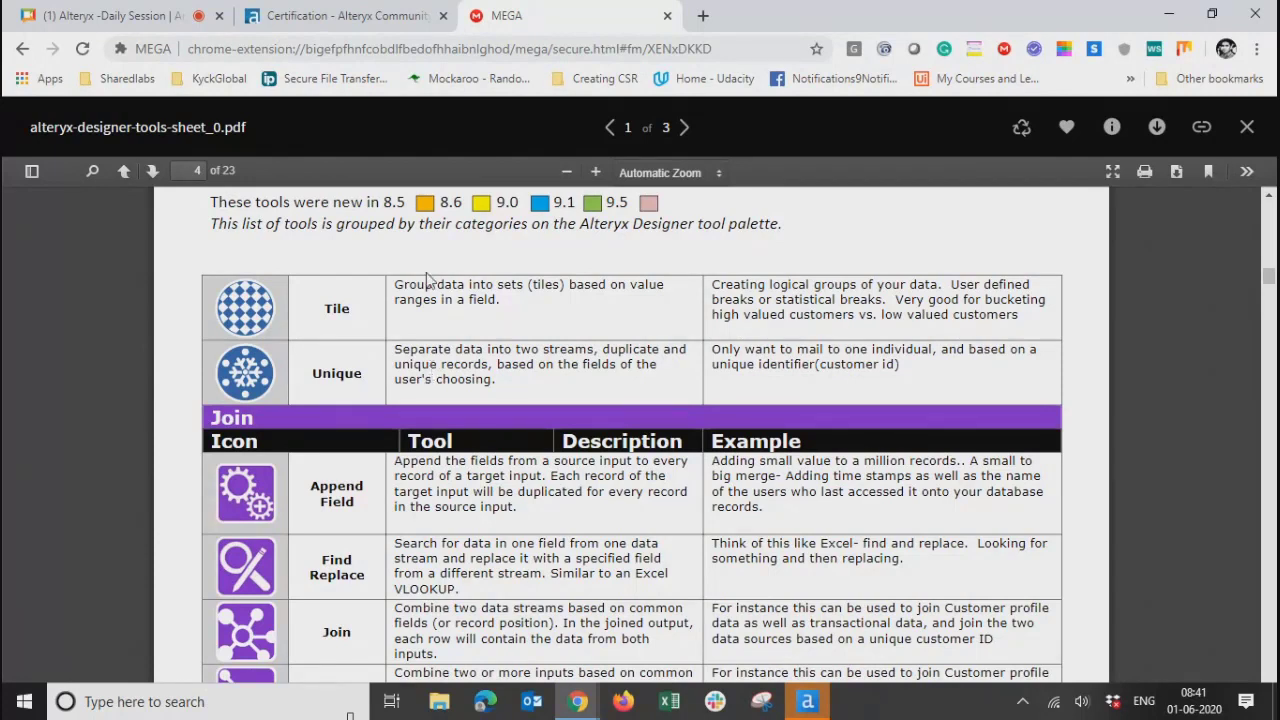
{"action": "left_click_drag", "start_coordinate": [498, 302], "coordinate": [529, 302]}
{"action": "left_click", "coordinate": [517, 309]}
{"action": "left_click", "coordinate": [530, 303]}
- Switch to Alteryx Designer, search for "tile" and open the Tile tool's example workflow
{"action": "left_click", "coordinate": [808, 703]}
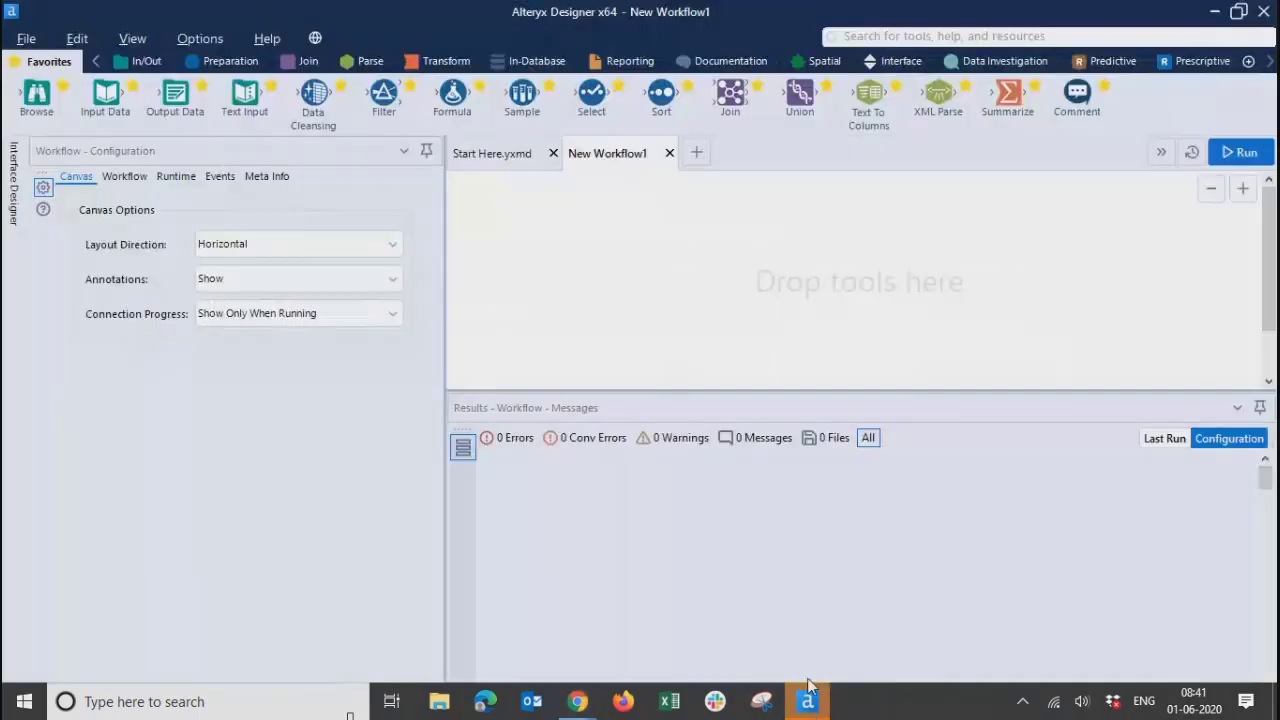
{"action": "left_click", "coordinate": [907, 39]}
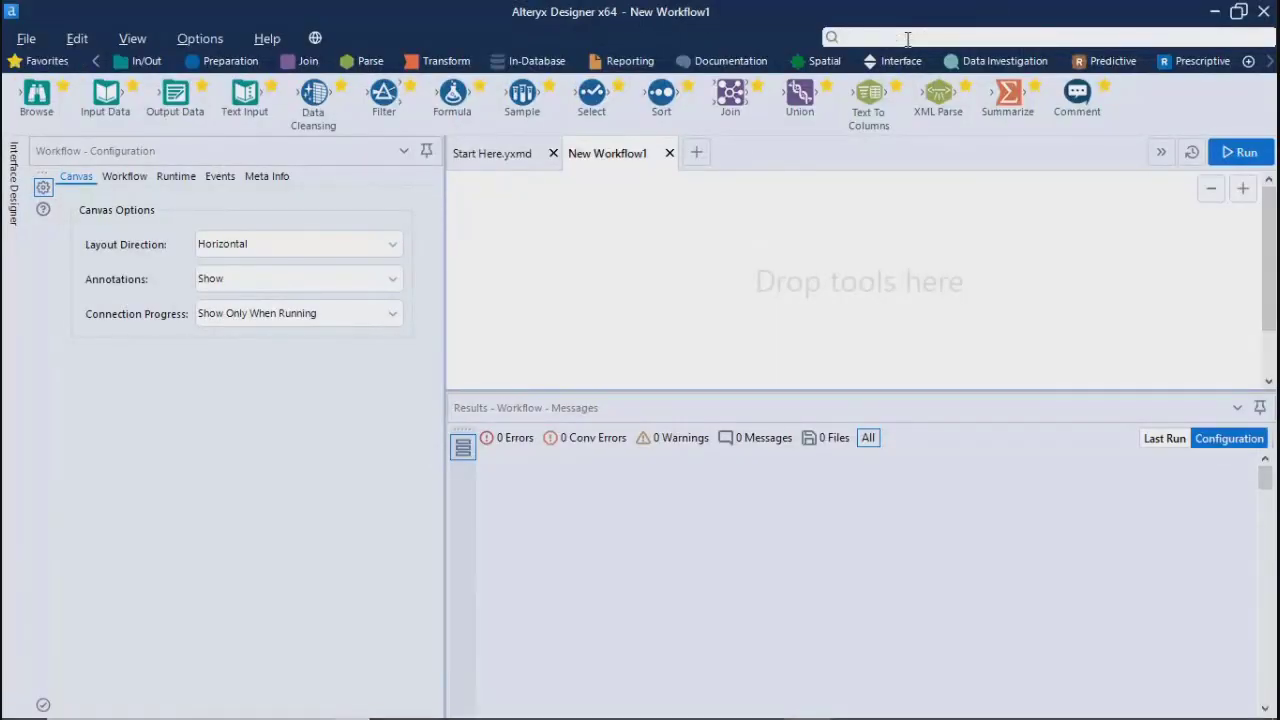
{"action": "type", "text": "tile"}
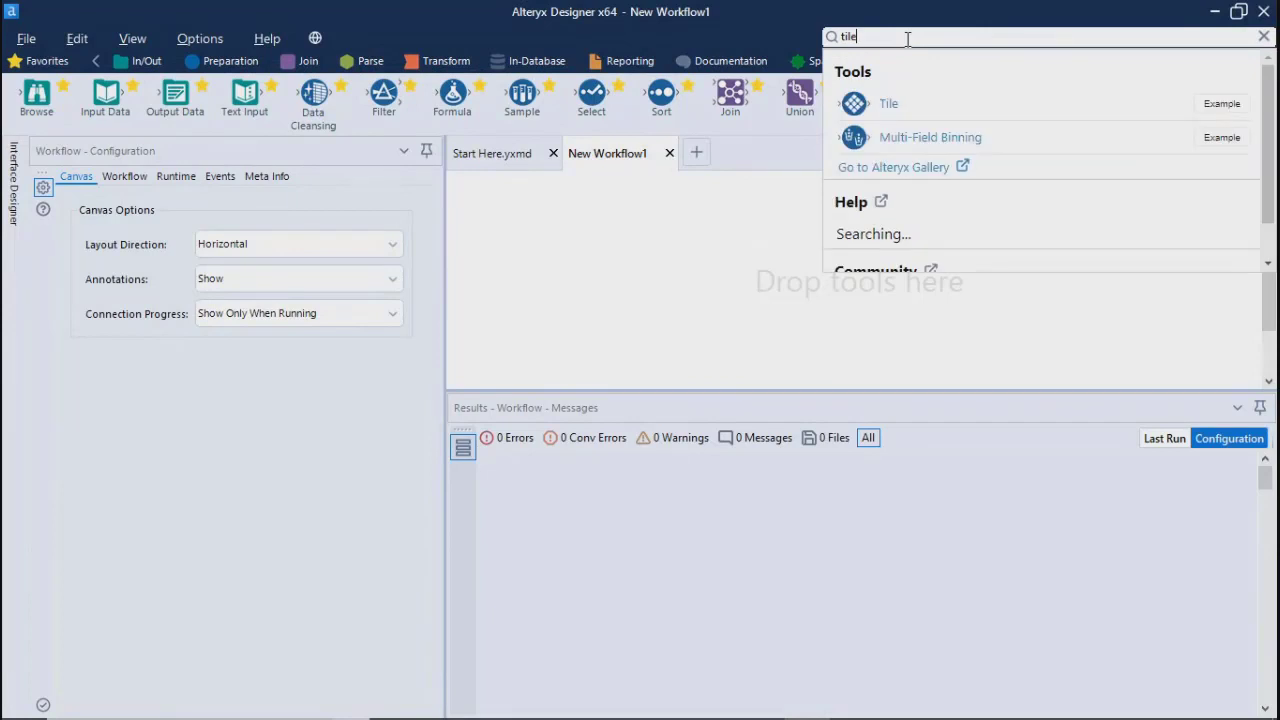
{"action": "left_click", "coordinate": [1220, 106]}
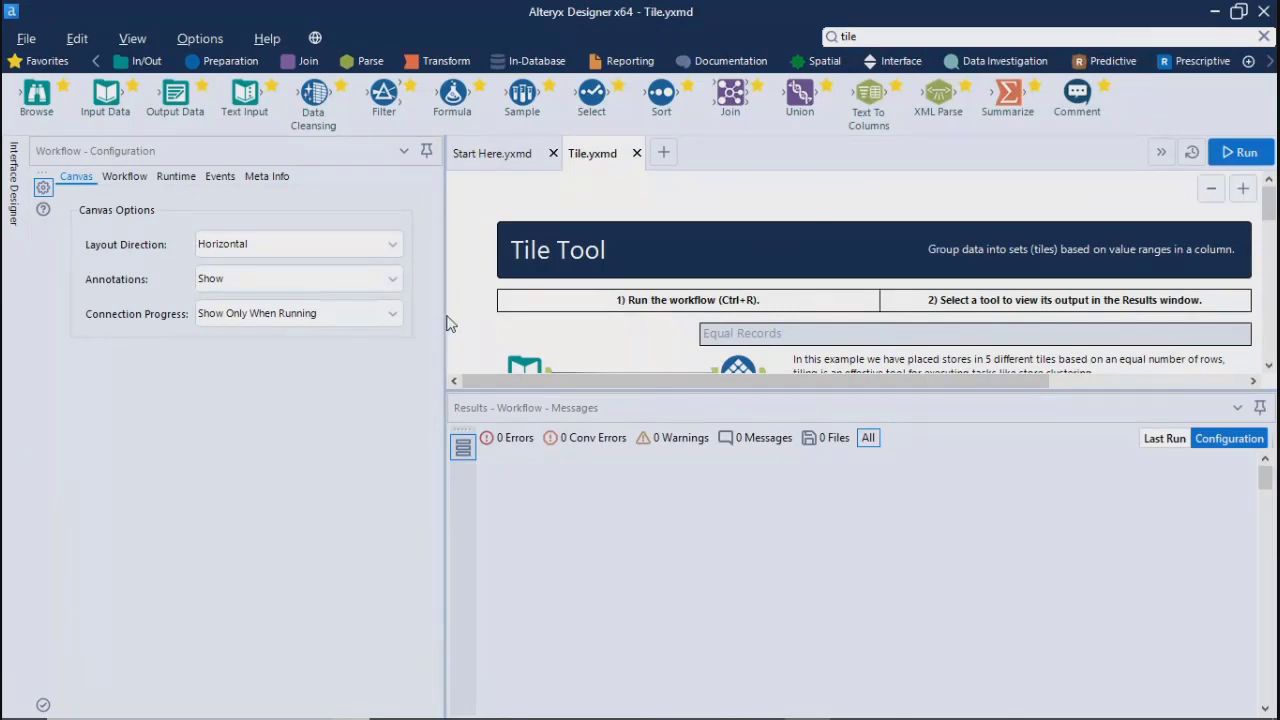
- Enlarge the Tile example's canvas by narrowing the Configuration pane and shrinking the Results pane
{"action": "left_click_drag", "start_coordinate": [447, 322], "coordinate": [248, 318]}
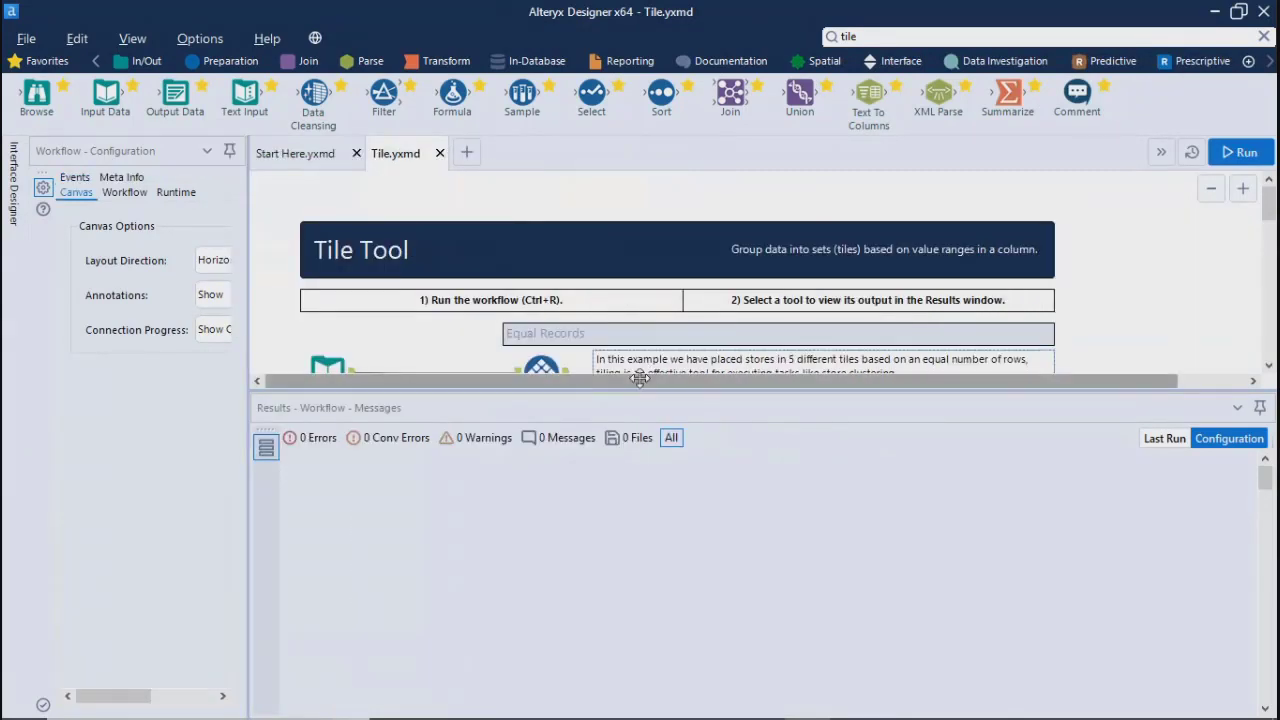
{"action": "left_click_drag", "start_coordinate": [636, 391], "coordinate": [625, 612]}
{"action": "scroll", "coordinate": [1153, 451], "scroll_direction": "down", "scroll_amount": 1}
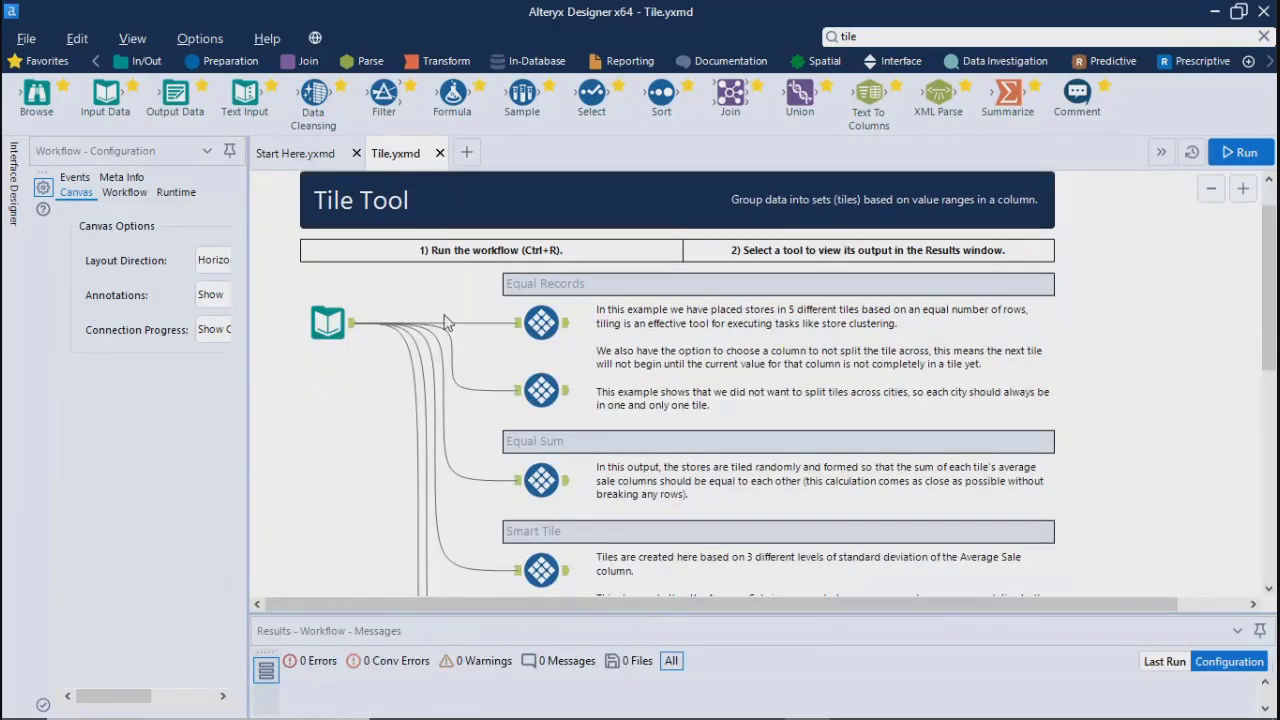
- Select the input data tool in the Tile example and widen its Configuration pane to read the record preview
{"action": "left_click", "coordinate": [328, 322]}
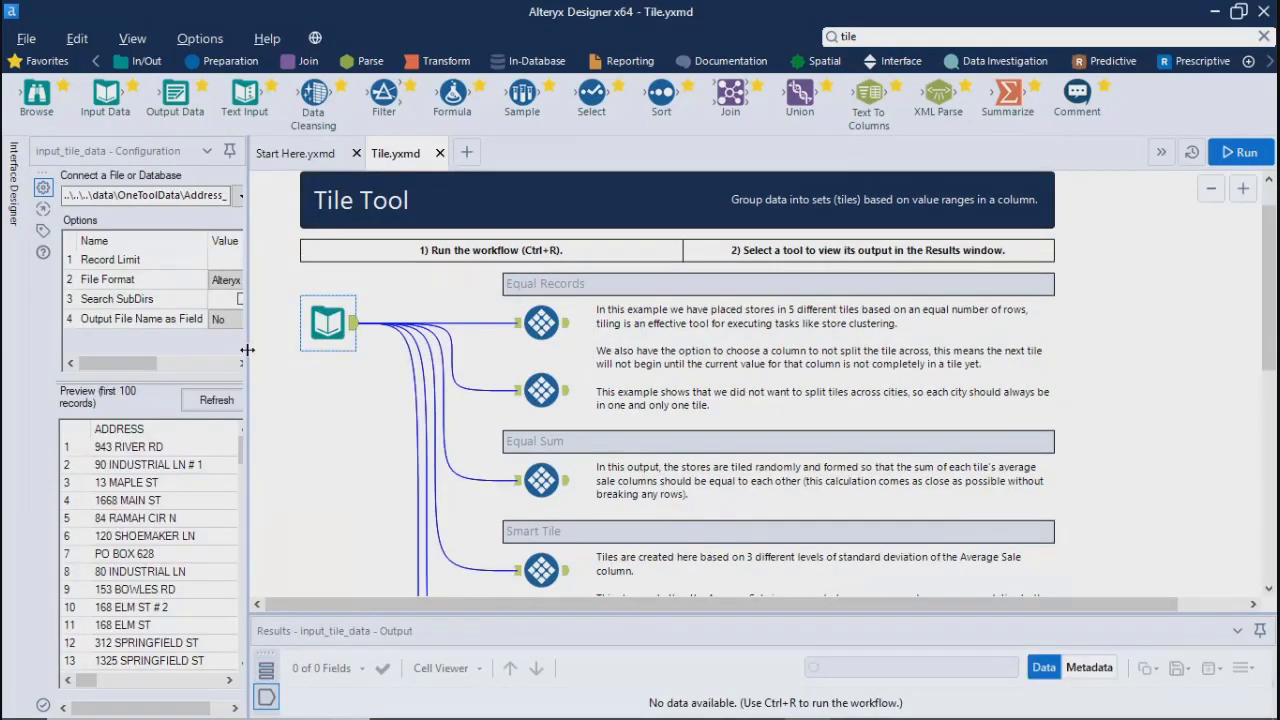
{"action": "left_click_drag", "start_coordinate": [247, 350], "coordinate": [442, 364]}
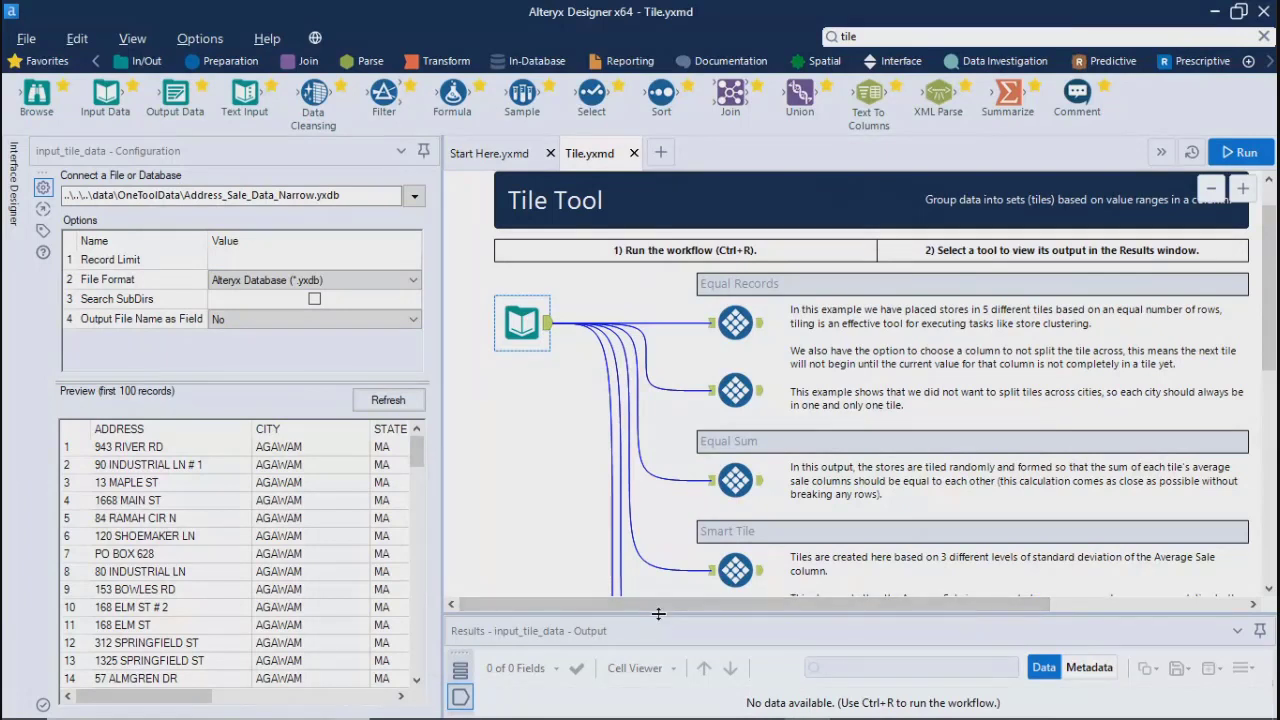
- Enlarge the Results pane, narrow the Configuration pane and run the Tile example workflow
{"action": "left_click_drag", "start_coordinate": [658, 613], "coordinate": [645, 468]}
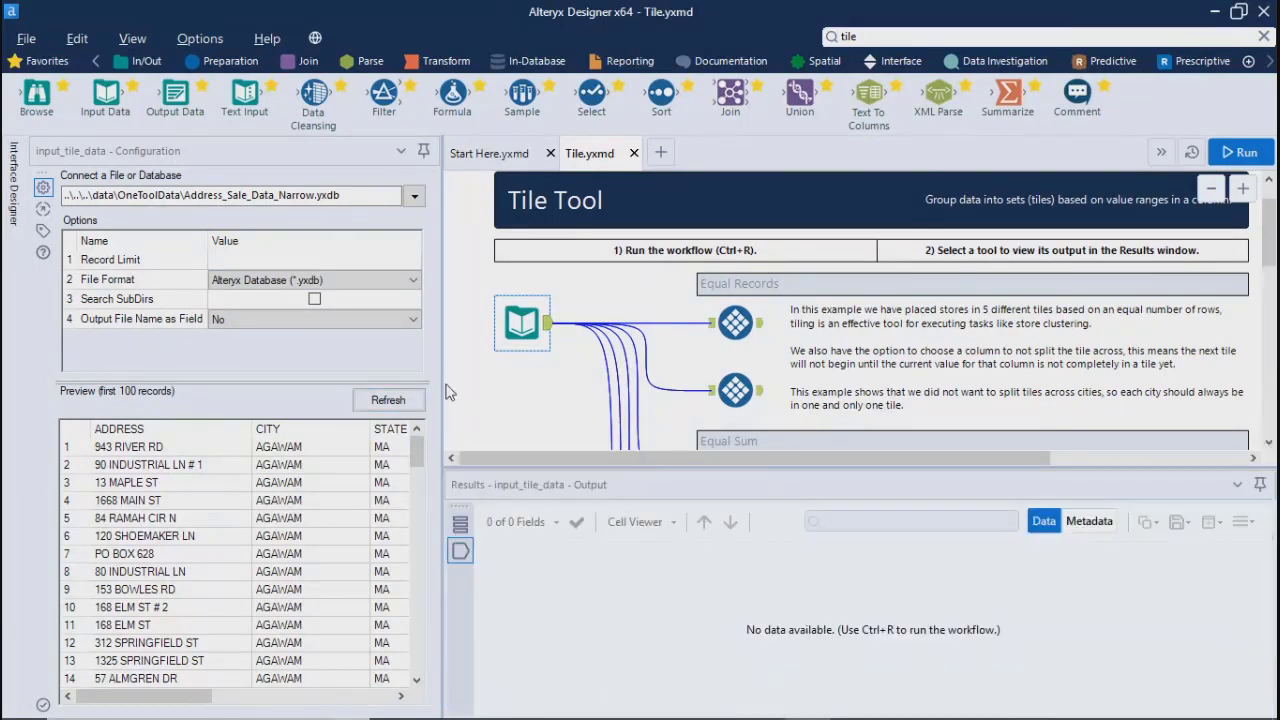
{"action": "left_click_drag", "start_coordinate": [443, 382], "coordinate": [380, 382]}
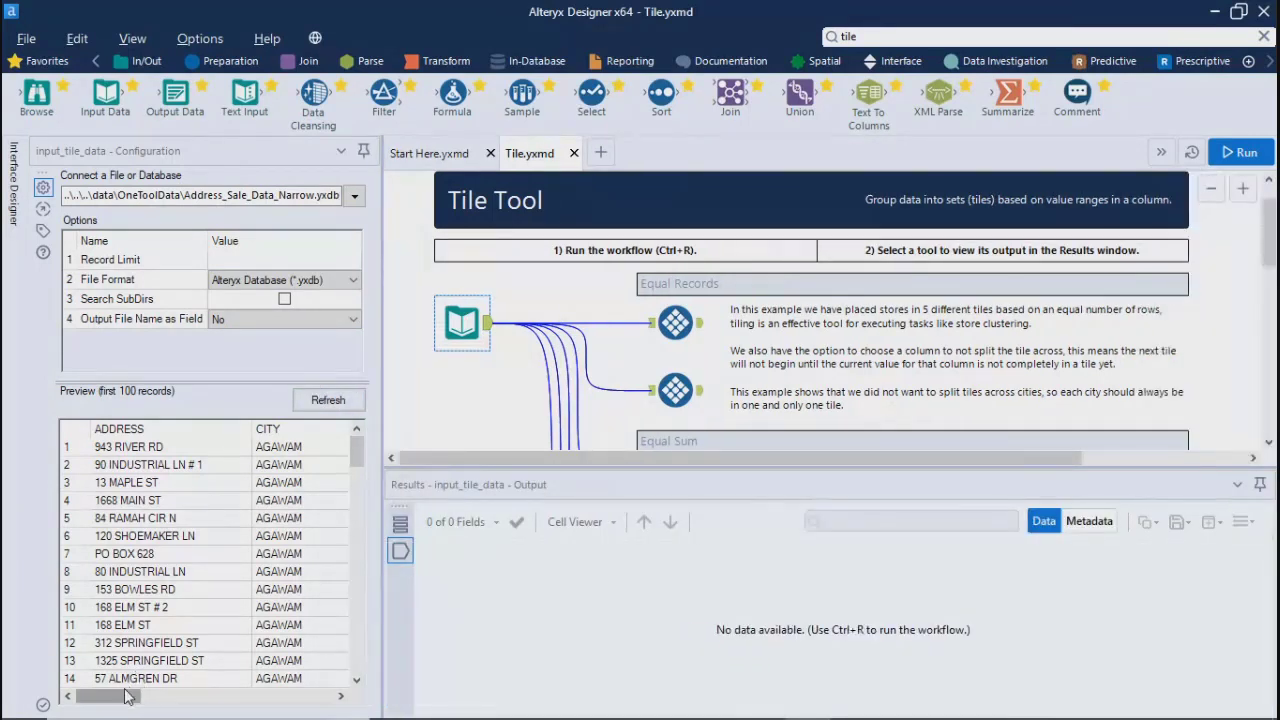
{"action": "mouse_move", "coordinate": [124, 700]}
{"action": "left_mouse_down"}
{"action": "mouse_move", "coordinate": [283, 700]}
{"action": "mouse_move", "coordinate": [110, 700]}
{"action": "left_mouse_up"}
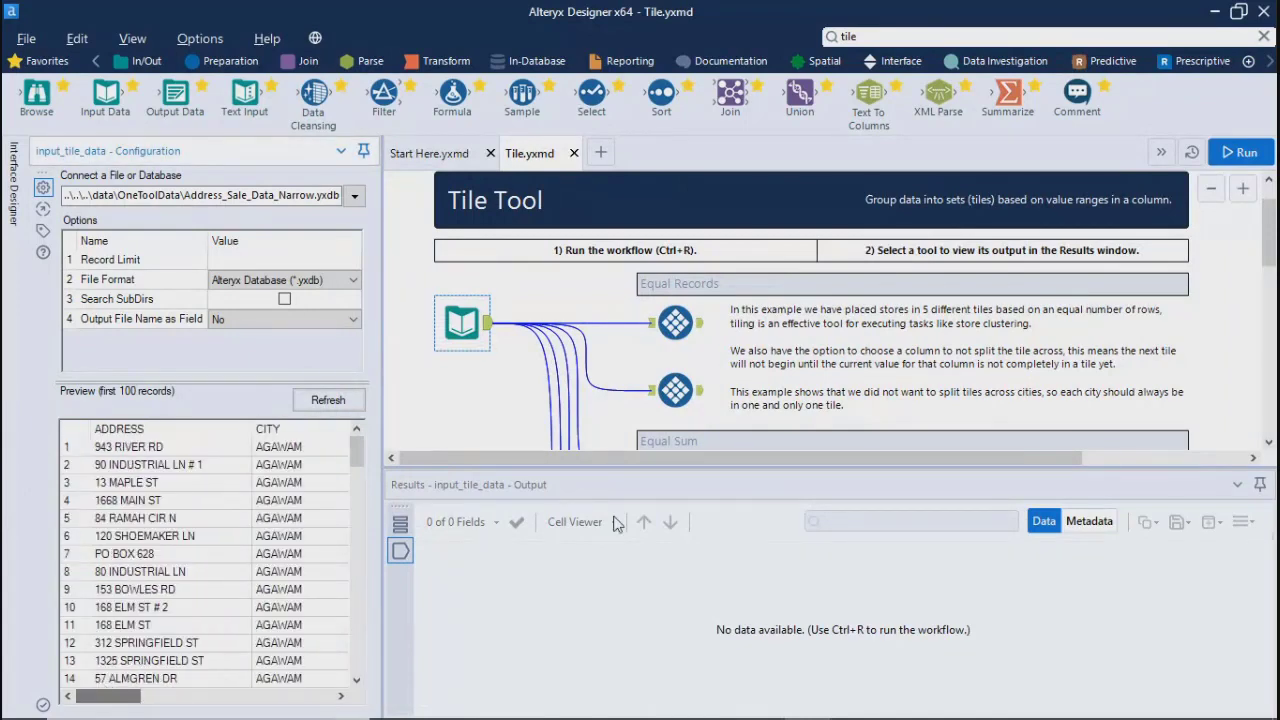
{"action": "left_click", "coordinate": [398, 525]}
{"action": "left_click", "coordinate": [400, 551]}
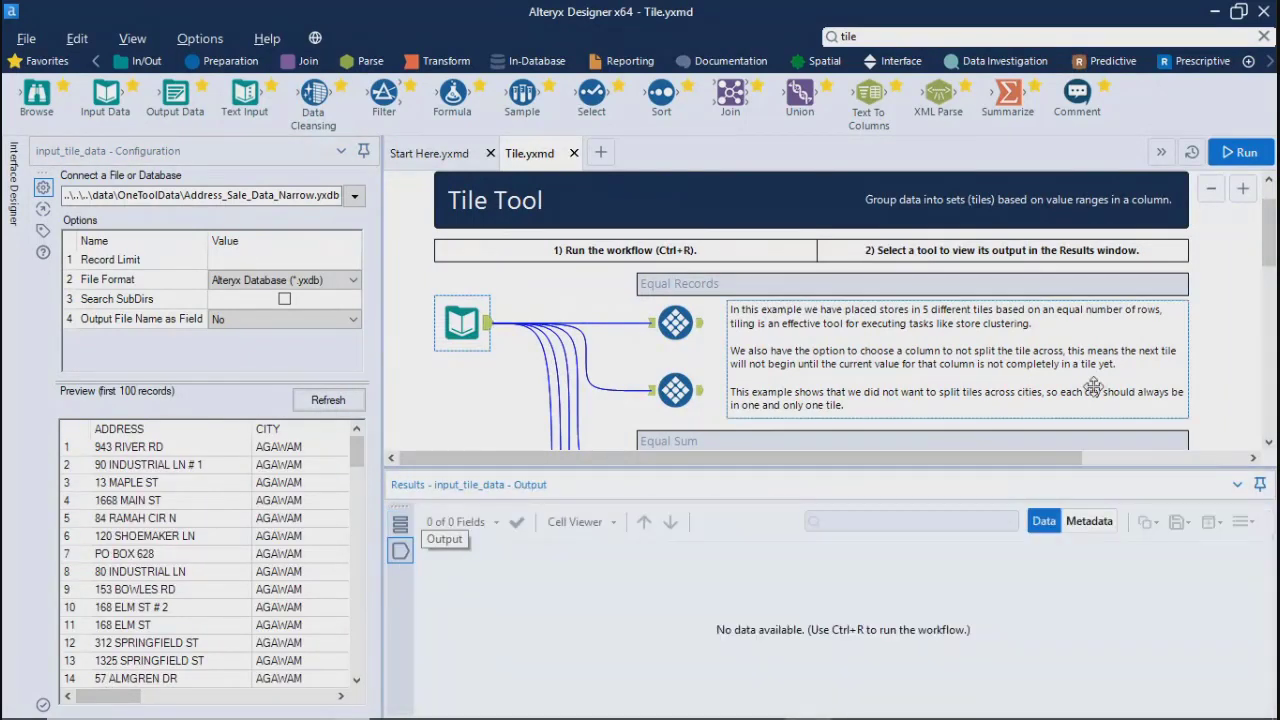
{"action": "left_click", "coordinate": [1240, 152]}
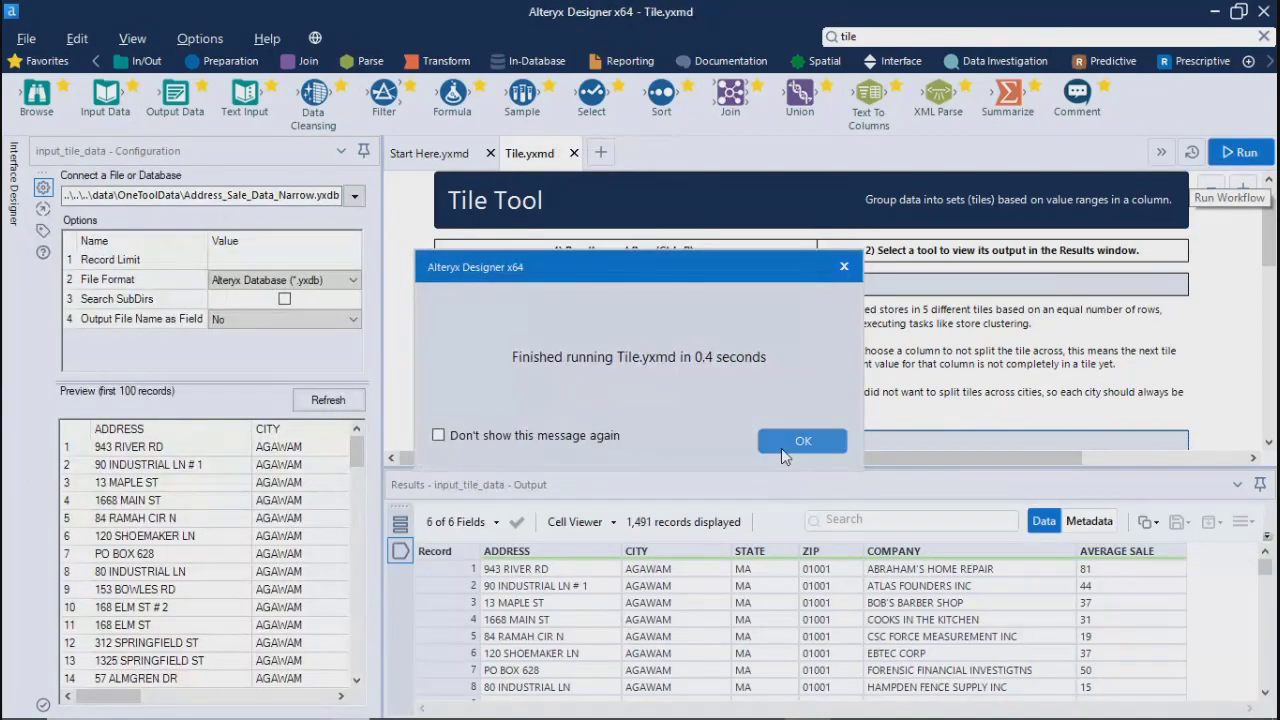
{"action": "left_click", "coordinate": [802, 441]}
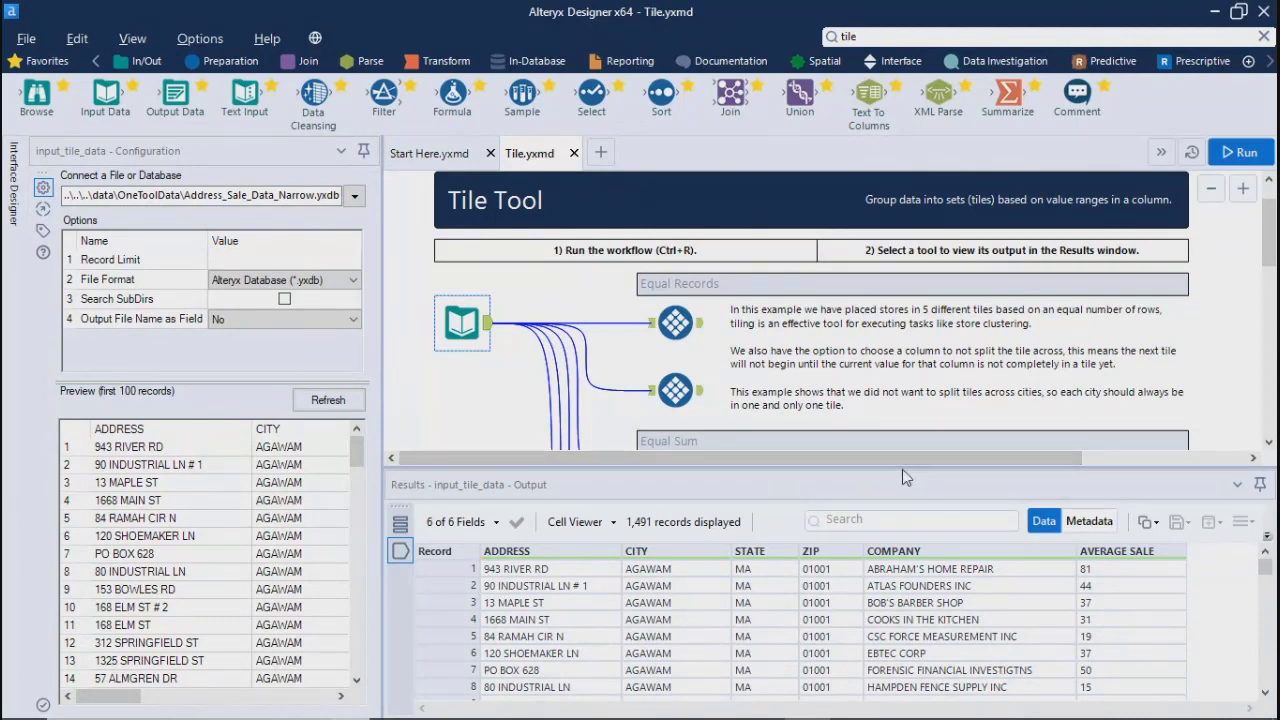
- Shrink the Results pane and look through the Tile Method options of the first Equal Records tile tool
{"action": "left_click_drag", "start_coordinate": [901, 467], "coordinate": [898, 565]}
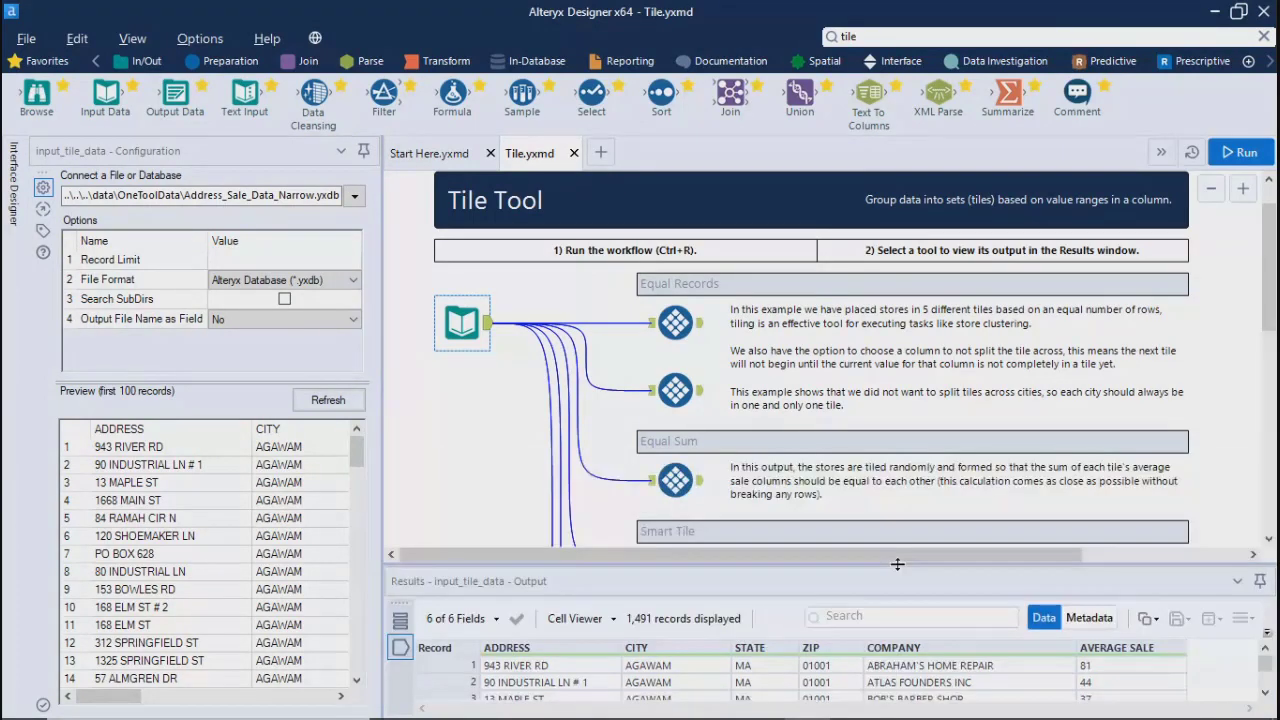
{"action": "mouse_move", "coordinate": [1271, 286]}
{"action": "left_mouse_down"}
{"action": "mouse_move", "coordinate": [1274, 336]}
{"action": "mouse_move", "coordinate": [1273, 311]}
{"action": "left_mouse_up"}
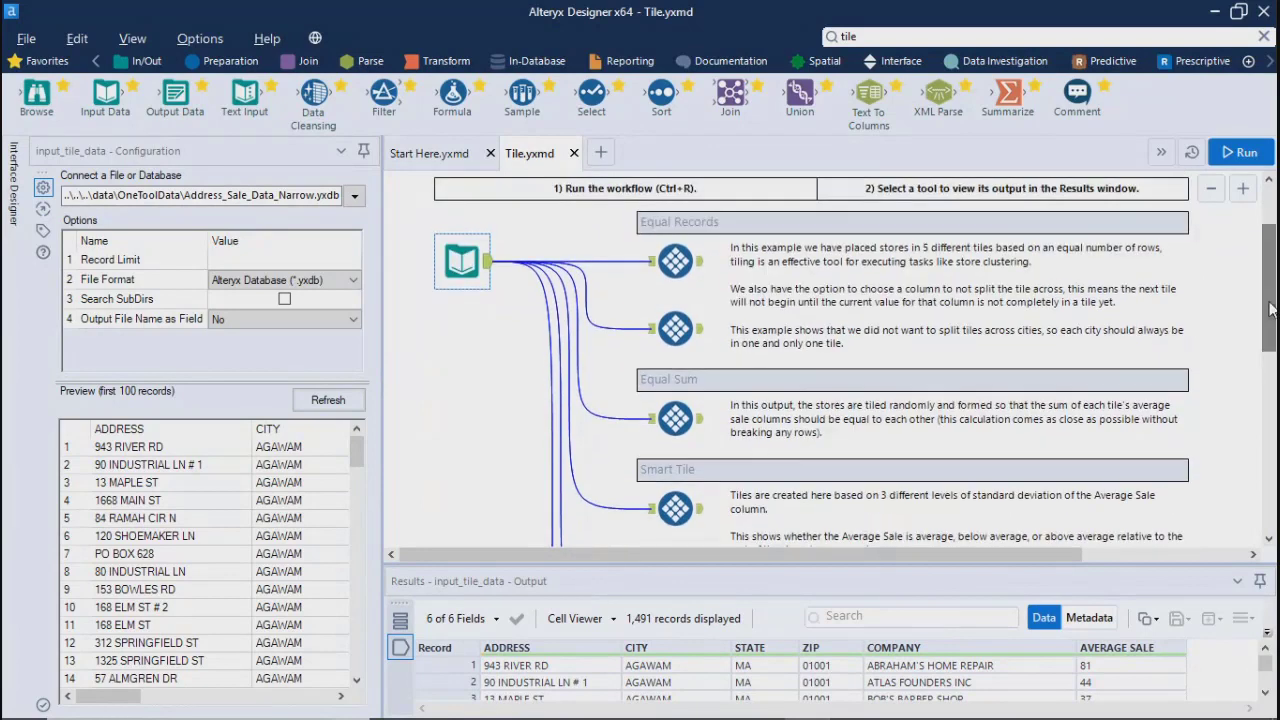
{"action": "left_click", "coordinate": [675, 259]}
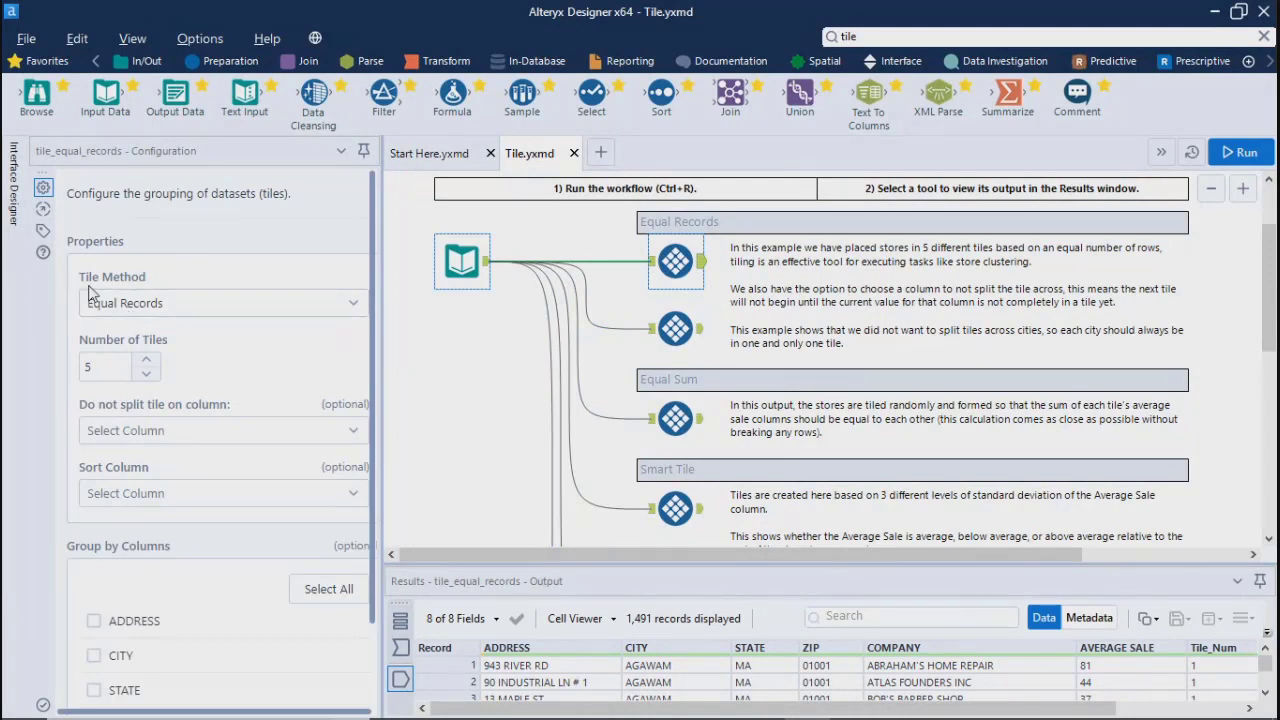
{"action": "left_click", "coordinate": [103, 305]}
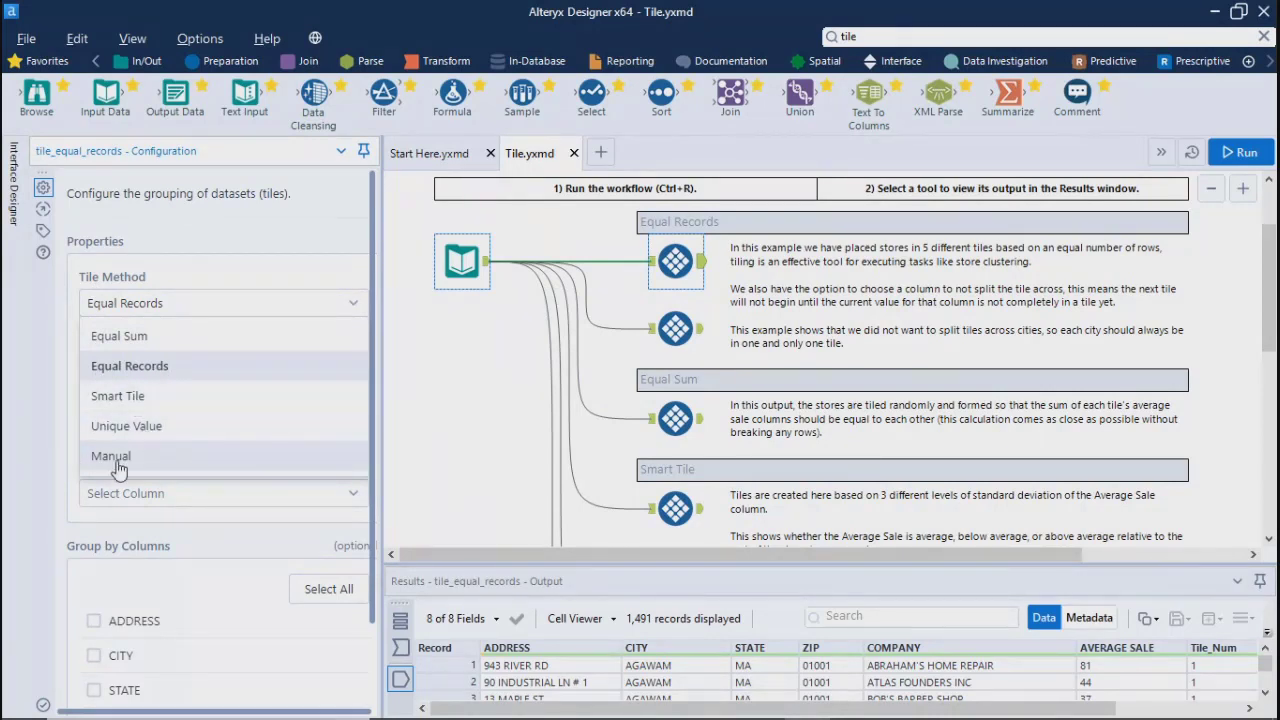
{"action": "left_click", "coordinate": [462, 363]}
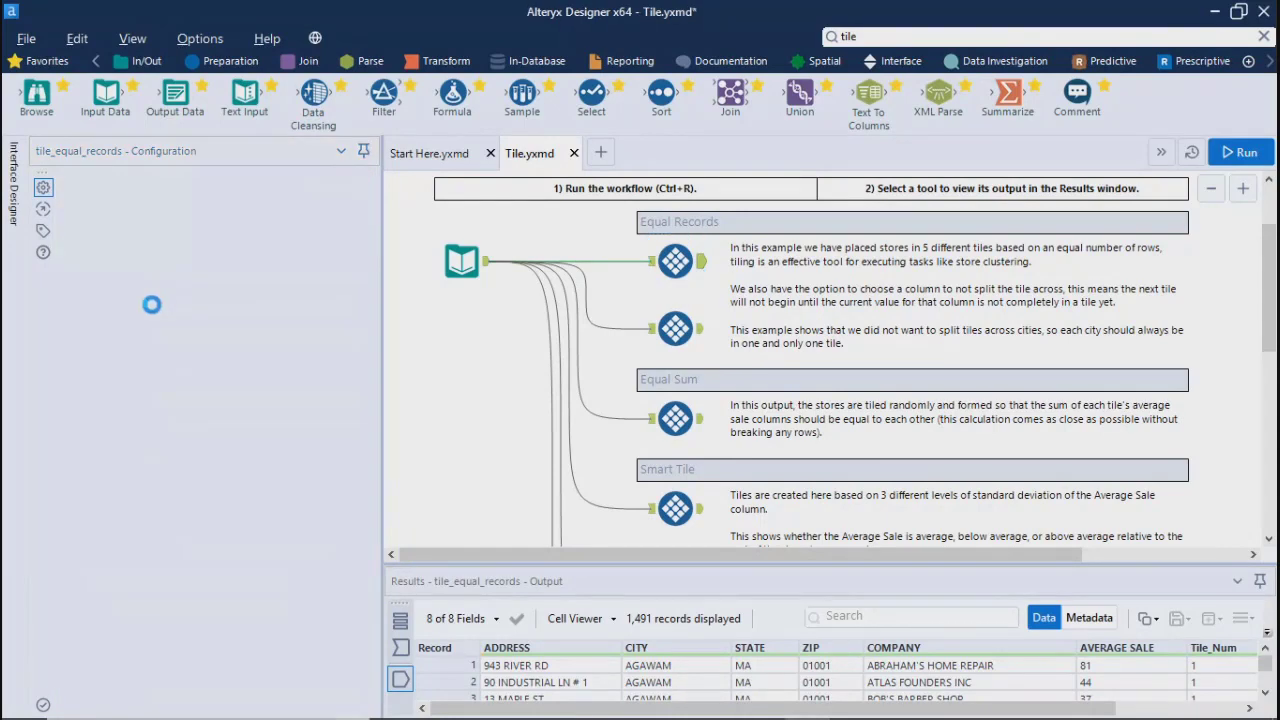
- Set the Tile Method of the first Equal Records tile tool to Equal Sum
{"action": "left_click", "coordinate": [676, 263]}
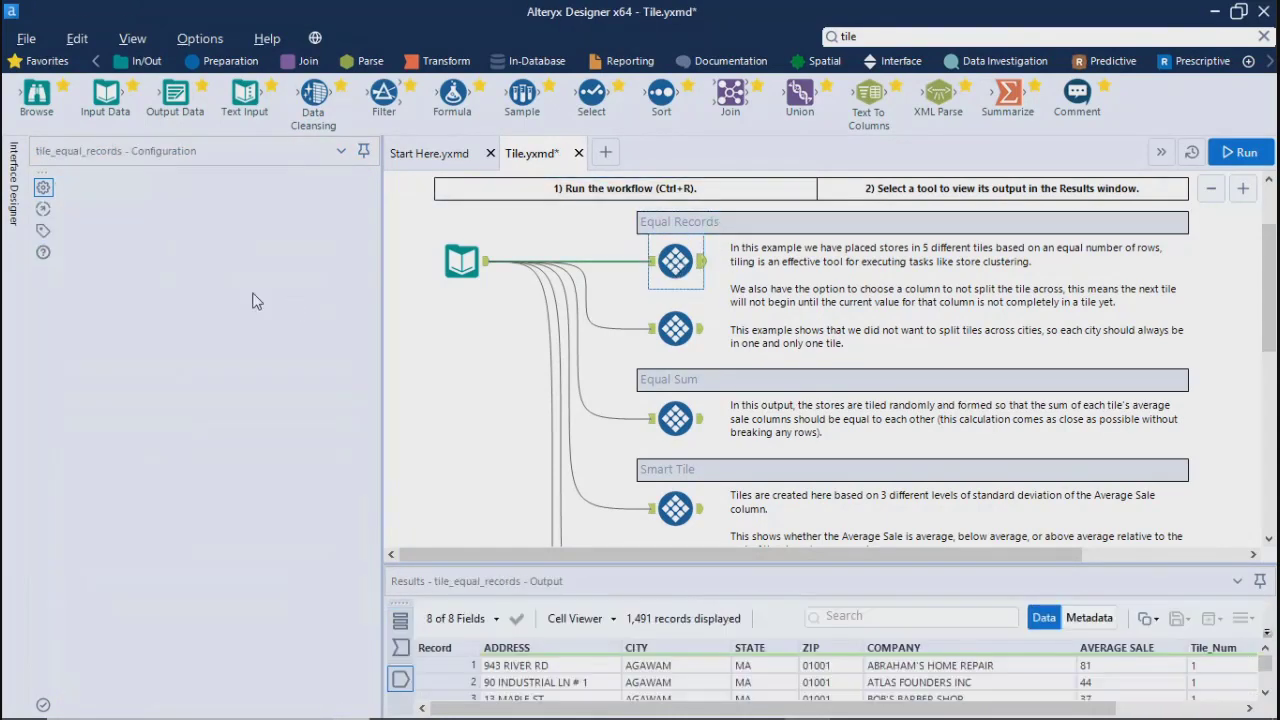
{"action": "left_click", "coordinate": [155, 308]}
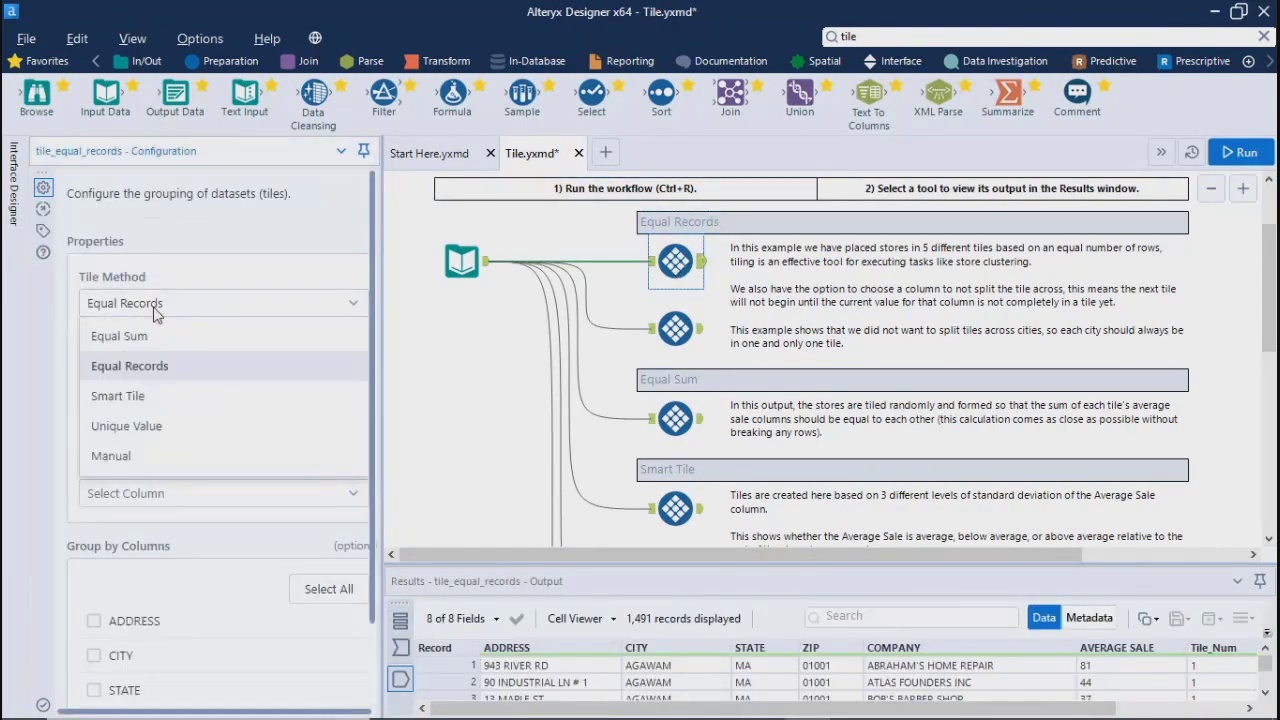
{"action": "left_click", "coordinate": [125, 332]}
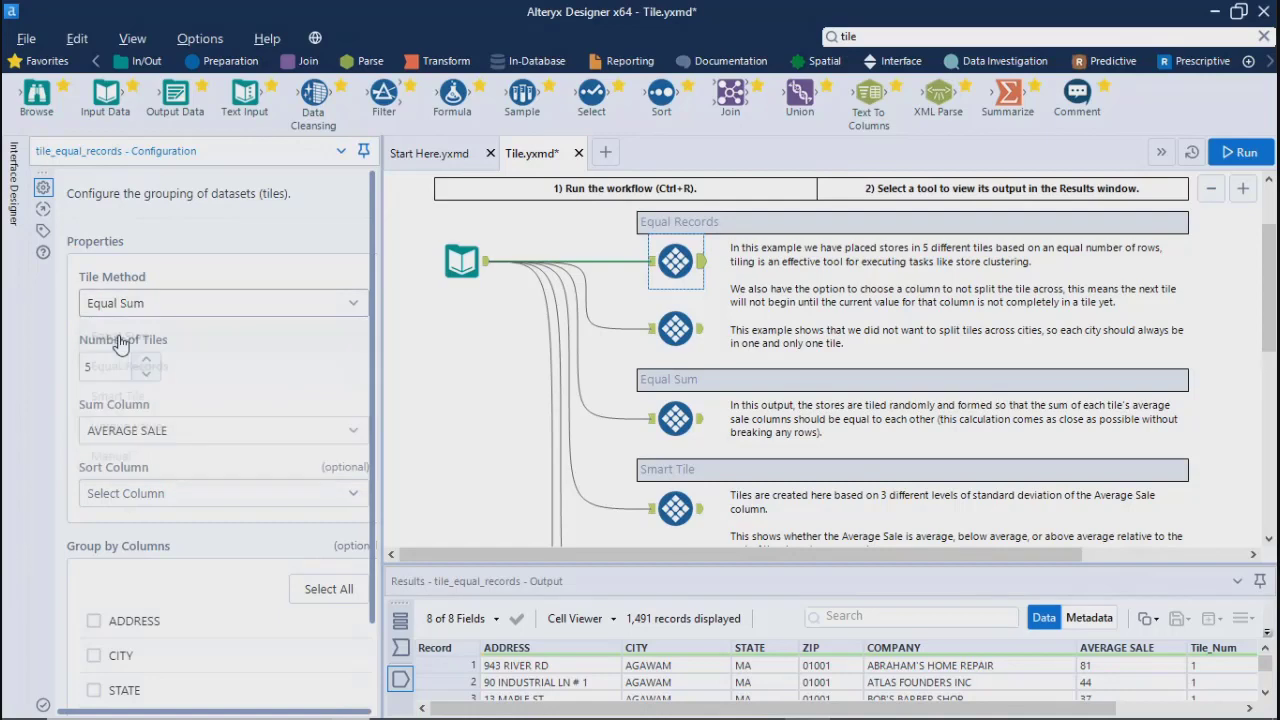
{"action": "left_click", "coordinate": [453, 387]}
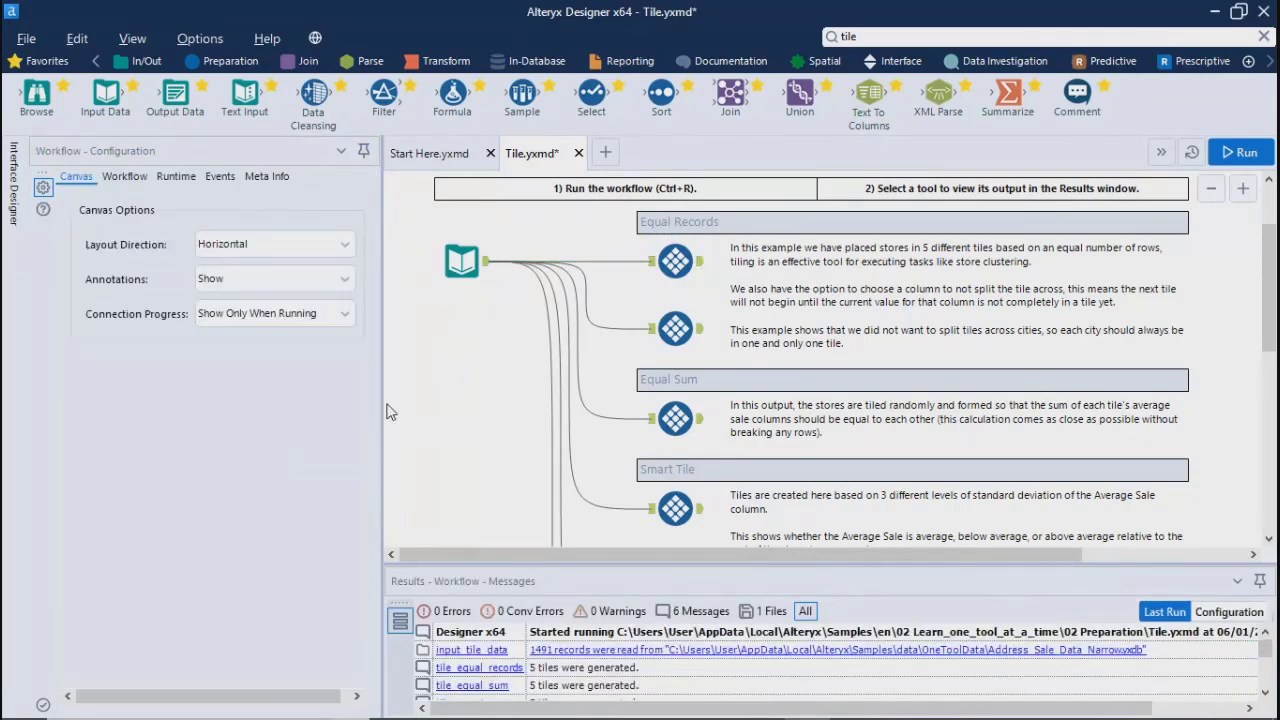
- Widen the Configuration pane and examine the first tile tool's tile count, Sum Column, Sort Column and Group by Columns settings
{"action": "left_click_drag", "start_coordinate": [382, 403], "coordinate": [492, 389]}
{"action": "left_click", "coordinate": [784, 261]}
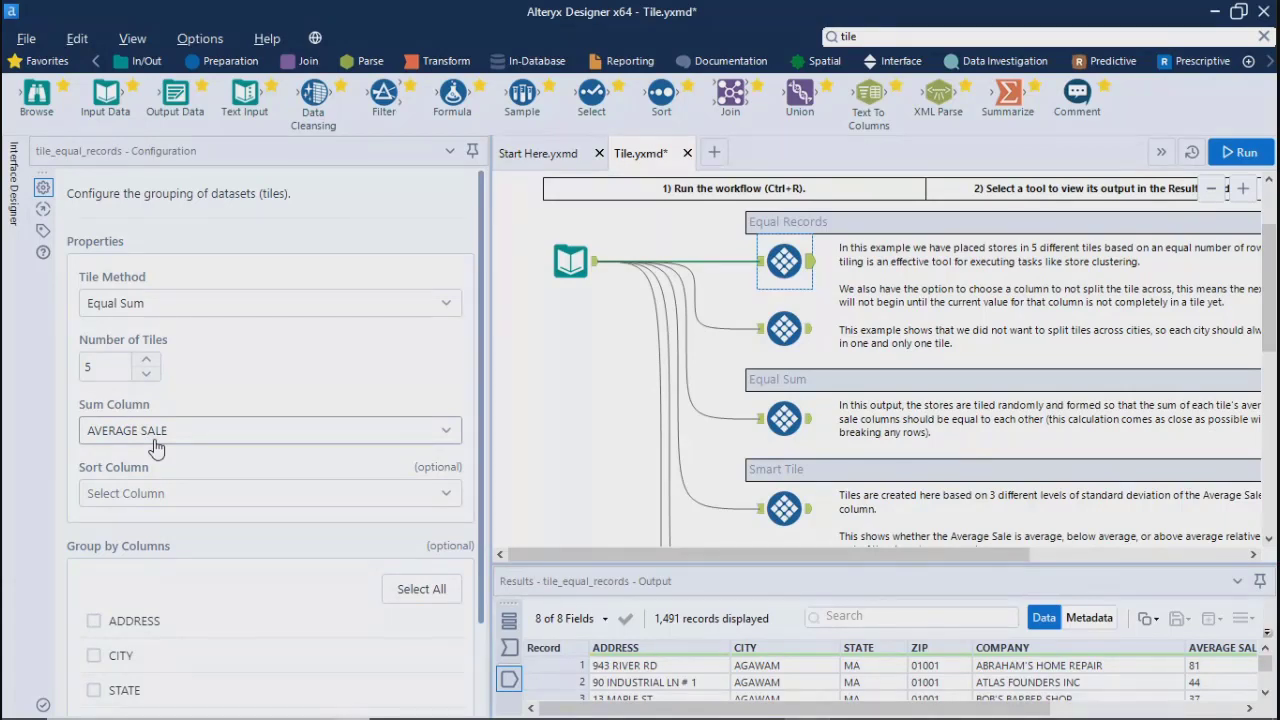
{"action": "left_click_drag", "start_coordinate": [480, 398], "coordinate": [478, 533]}
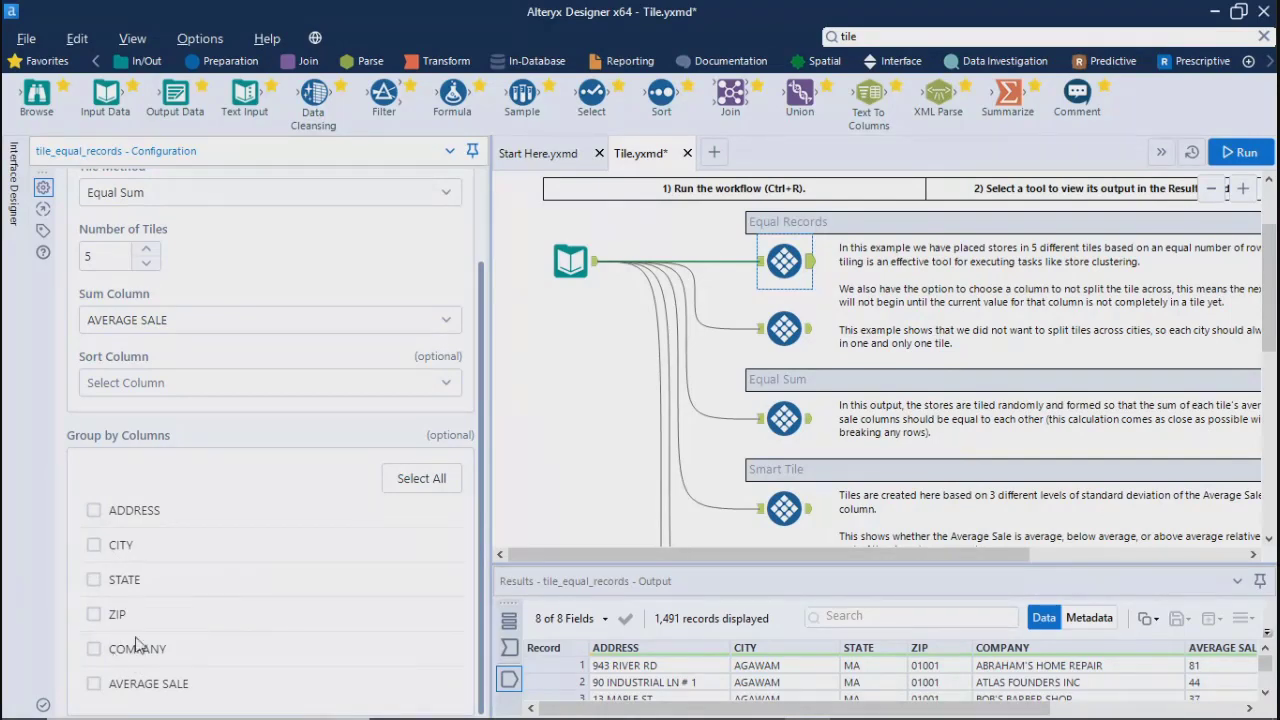
- Deselect the tile tool and narrow the Configuration pane to give the workflow canvas more room
{"action": "left_click", "coordinate": [530, 310]}
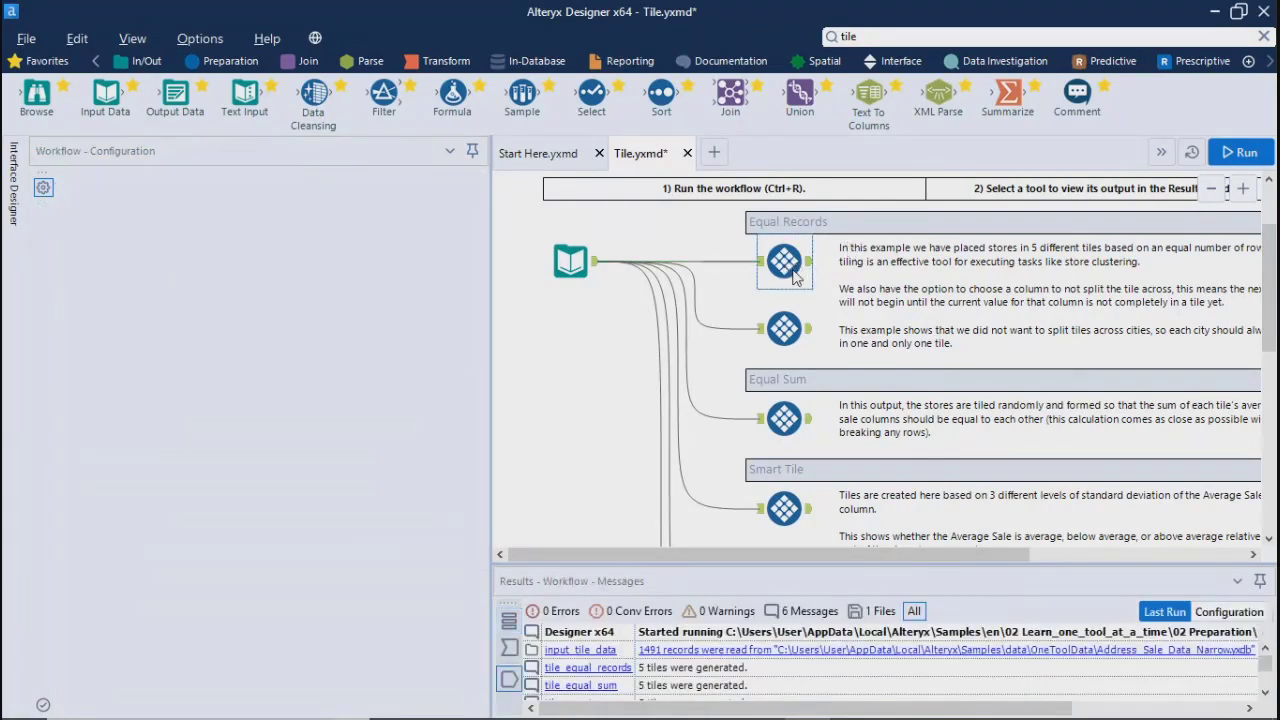
{"action": "left_click", "coordinate": [800, 263]}
{"action": "left_click", "coordinate": [538, 478]}
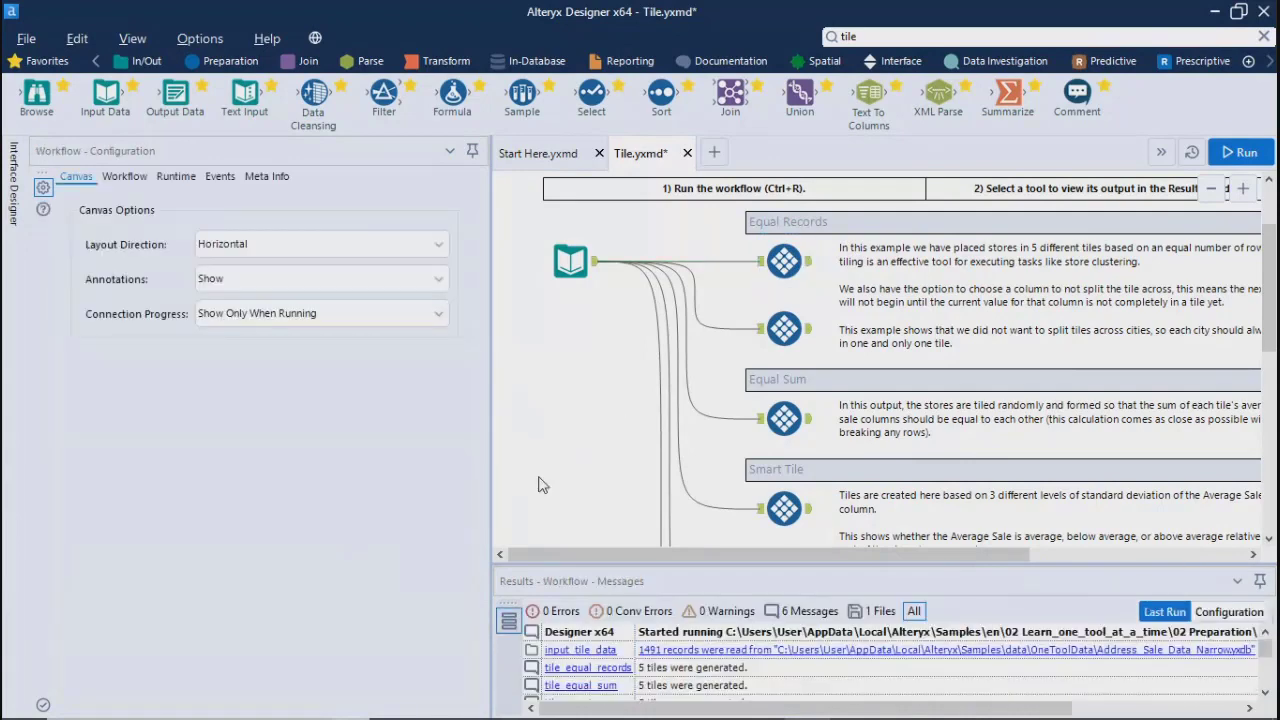
{"action": "left_click_drag", "start_coordinate": [489, 428], "coordinate": [228, 429]}
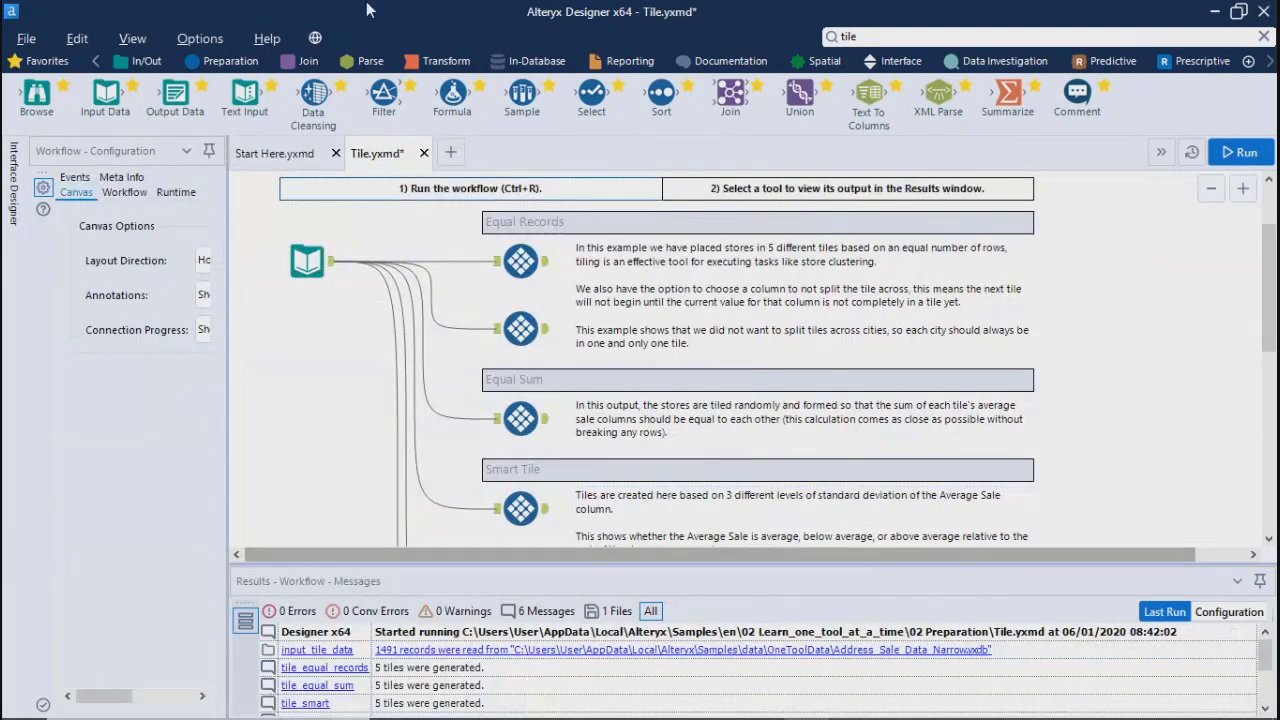
- Add a Browse tool after each of the two Equal Records tile tools
{"action": "right_click", "coordinate": [522, 270]}
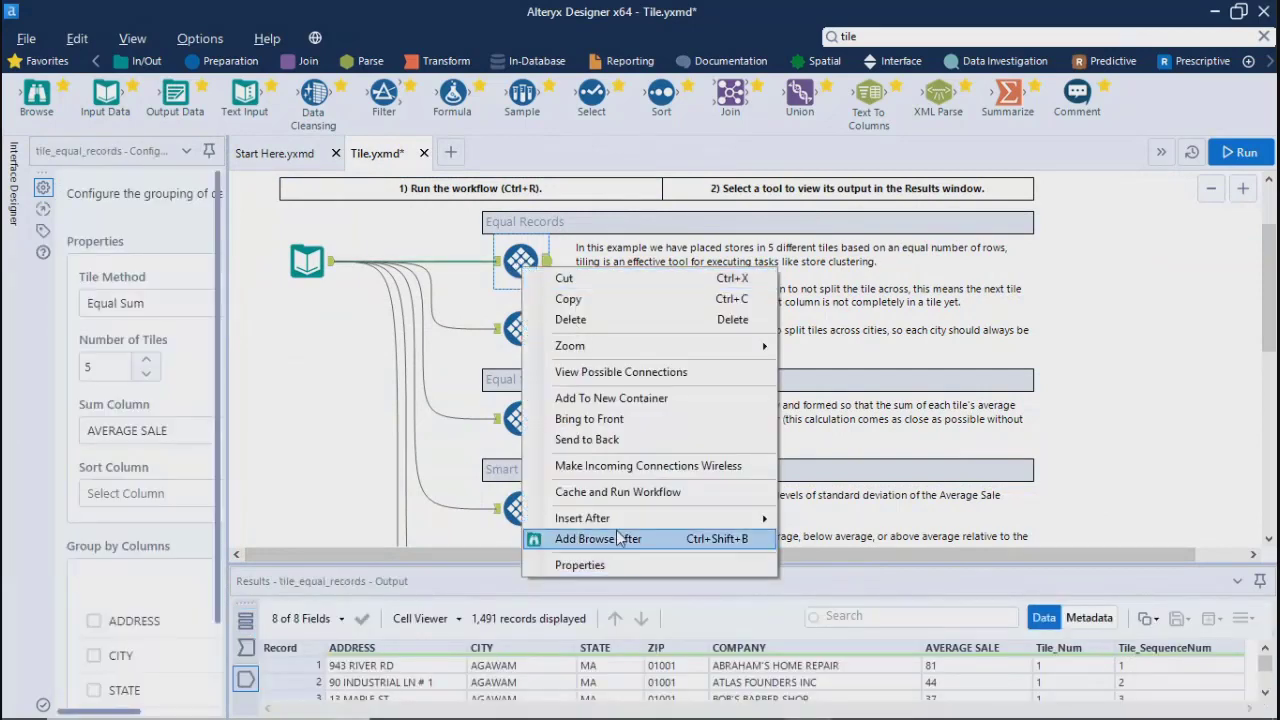
{"action": "left_click", "coordinate": [618, 540]}
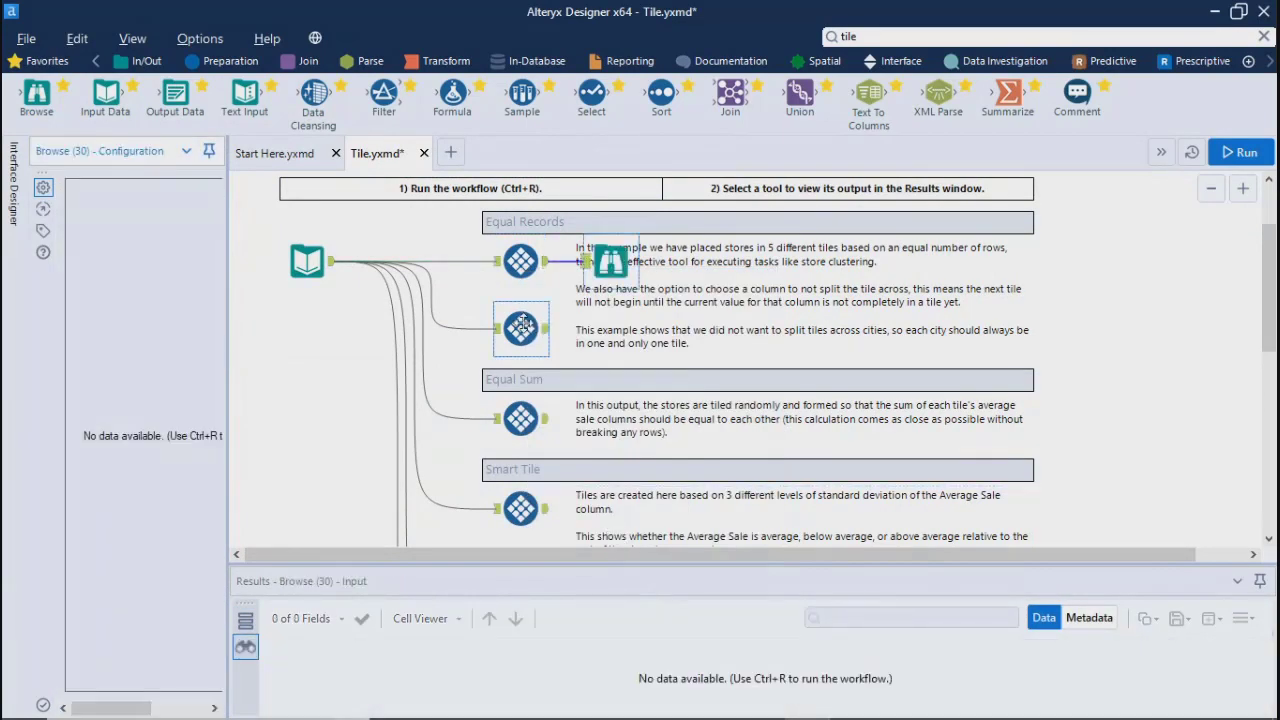
{"action": "left_click", "coordinate": [528, 328], "text": "ctrl"}
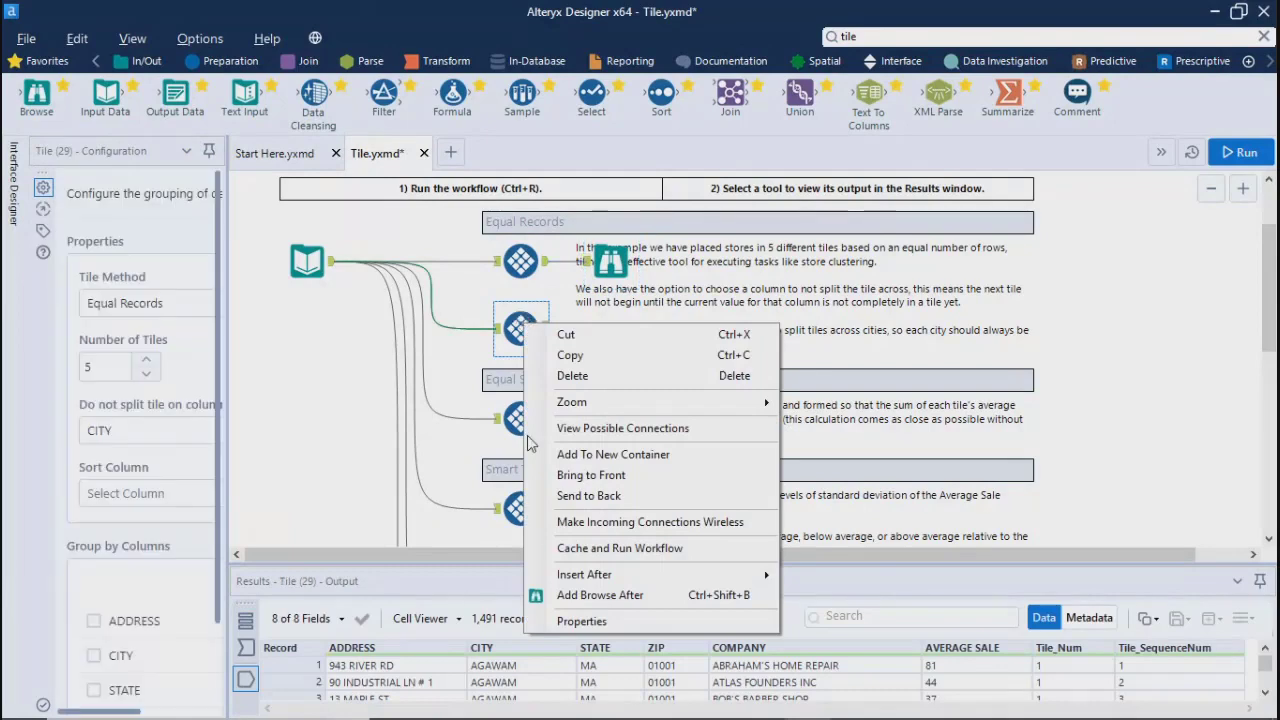
{"action": "left_click", "coordinate": [600, 595]}
- Add a Browse tool after the Equal Sum tile tool and another after the Smart Tile tool
{"action": "left_click", "coordinate": [518, 420]}
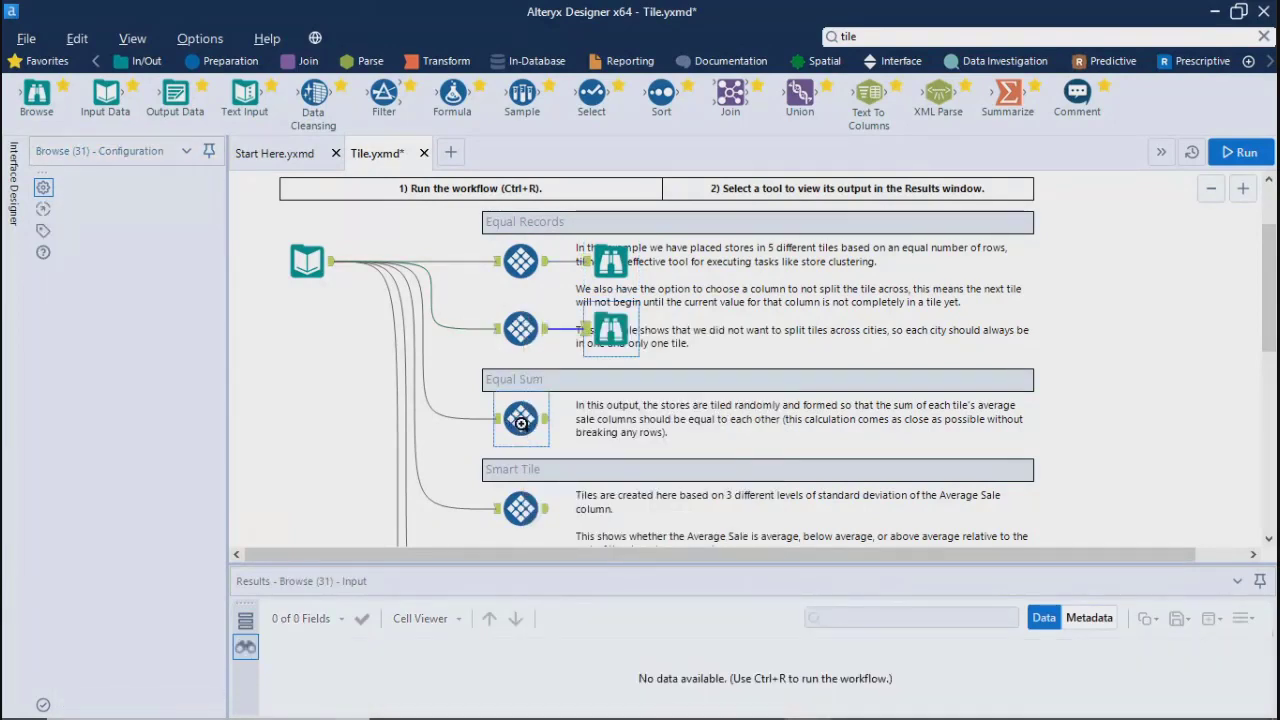
{"action": "right_click", "coordinate": [517, 414]}
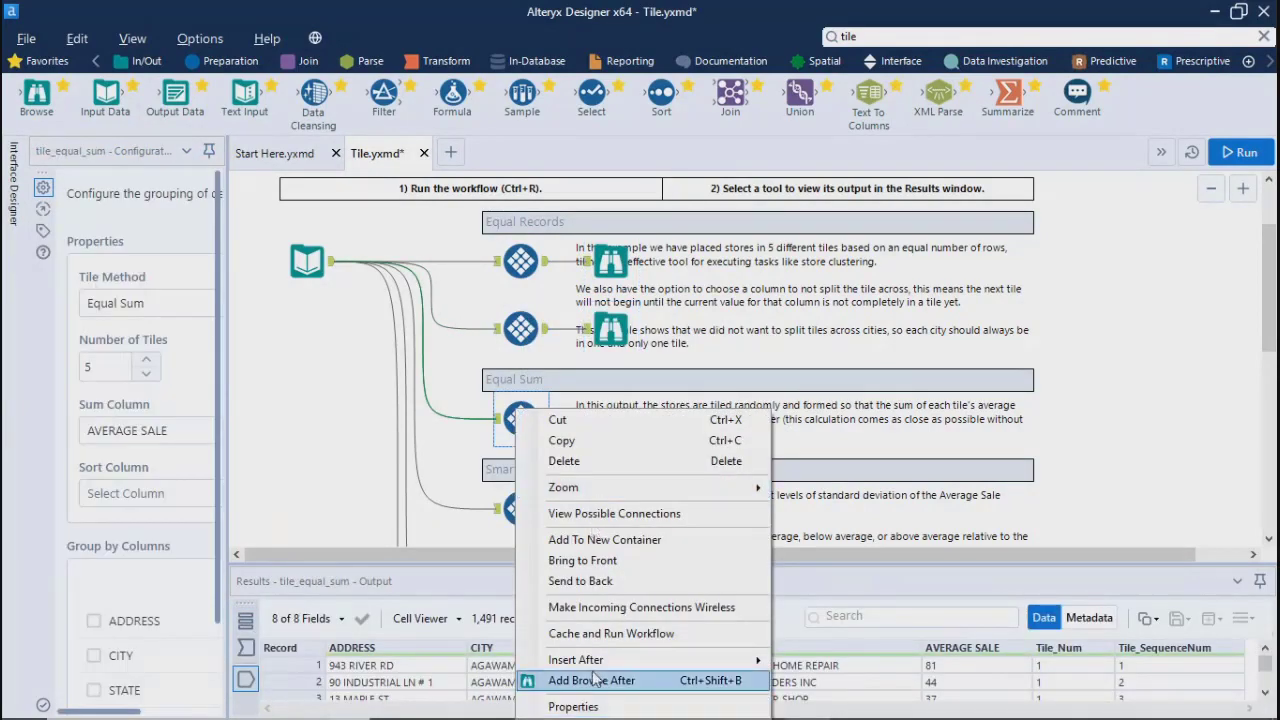
{"action": "left_click", "coordinate": [592, 681]}
{"action": "left_click", "coordinate": [519, 505]}
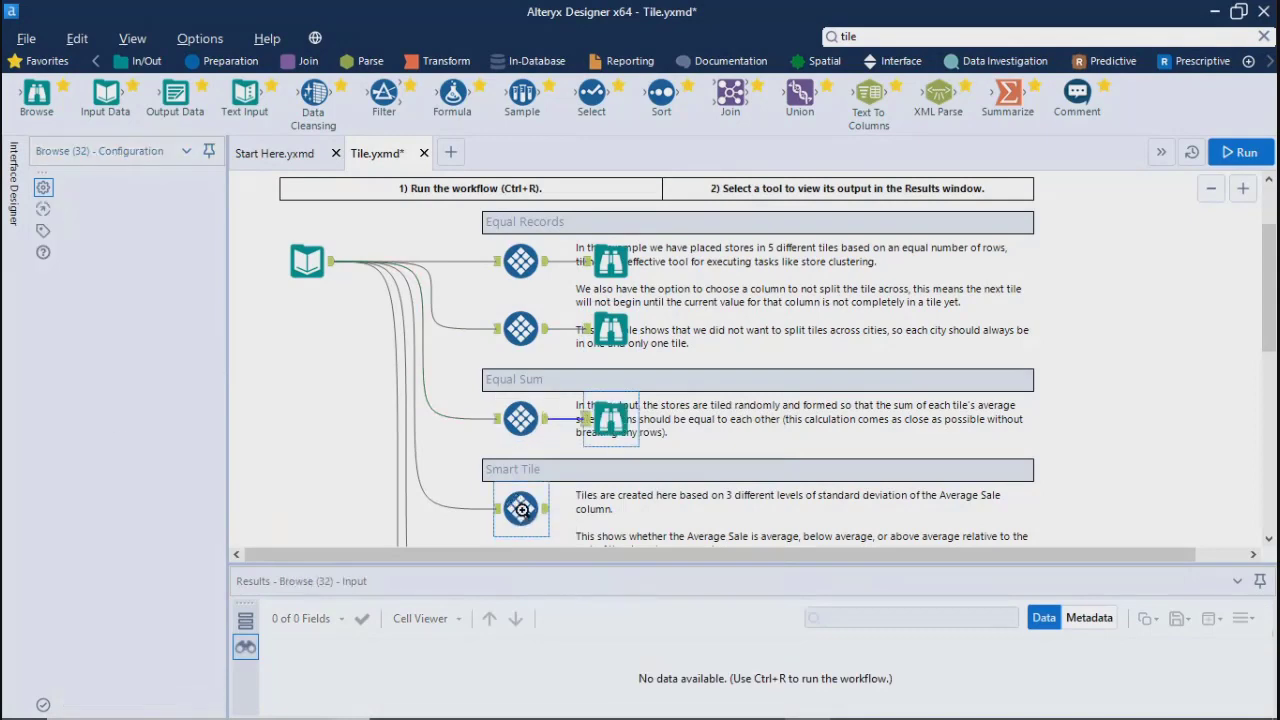
{"action": "right_click", "coordinate": [519, 505]}
{"action": "left_click", "coordinate": [592, 681]}
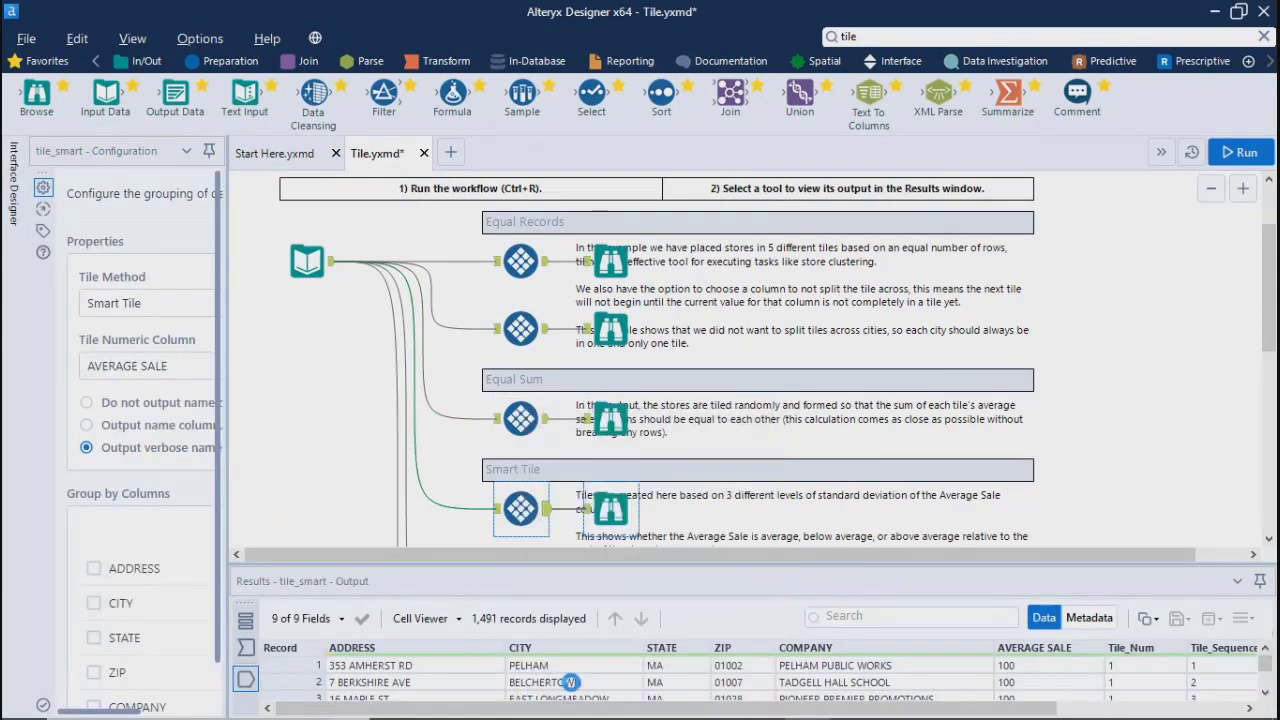
- Add a Browse tool after the Manual tile tool and another after the Unique tile tool
{"action": "left_click_drag", "start_coordinate": [1273, 333], "coordinate": [1273, 417]}
{"action": "left_click", "coordinate": [524, 394]}
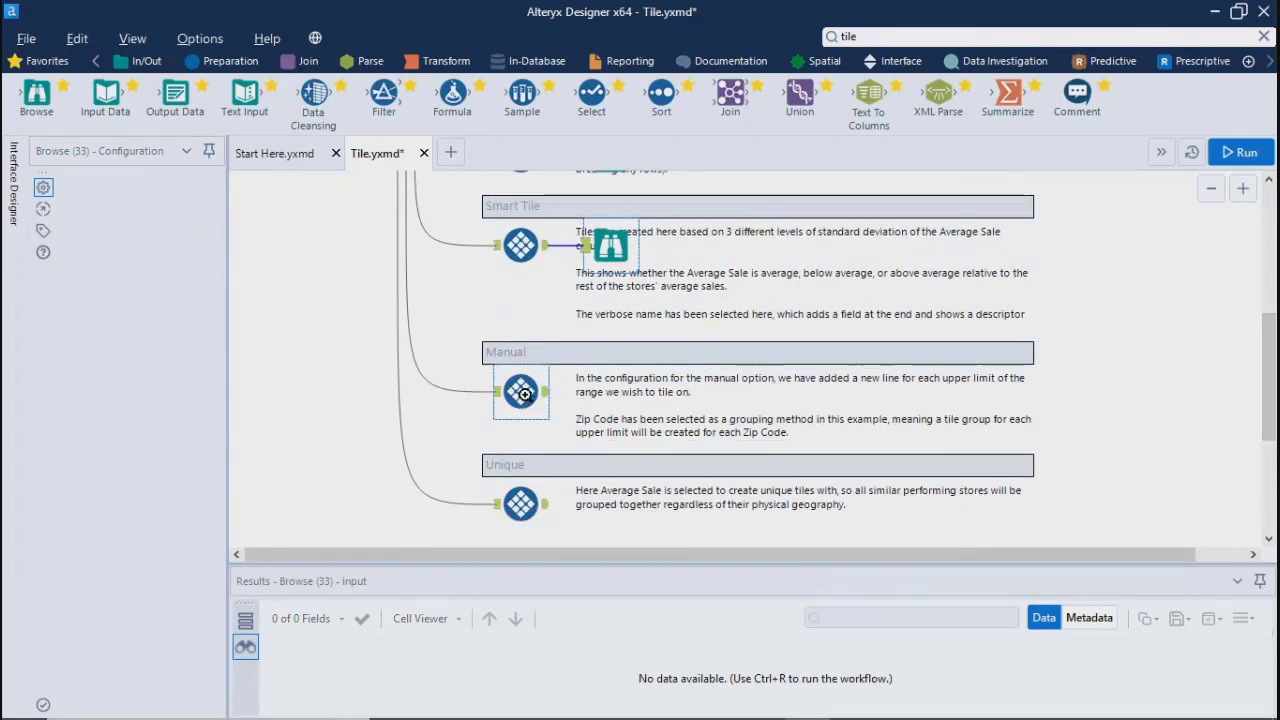
{"action": "right_click", "coordinate": [522, 392]}
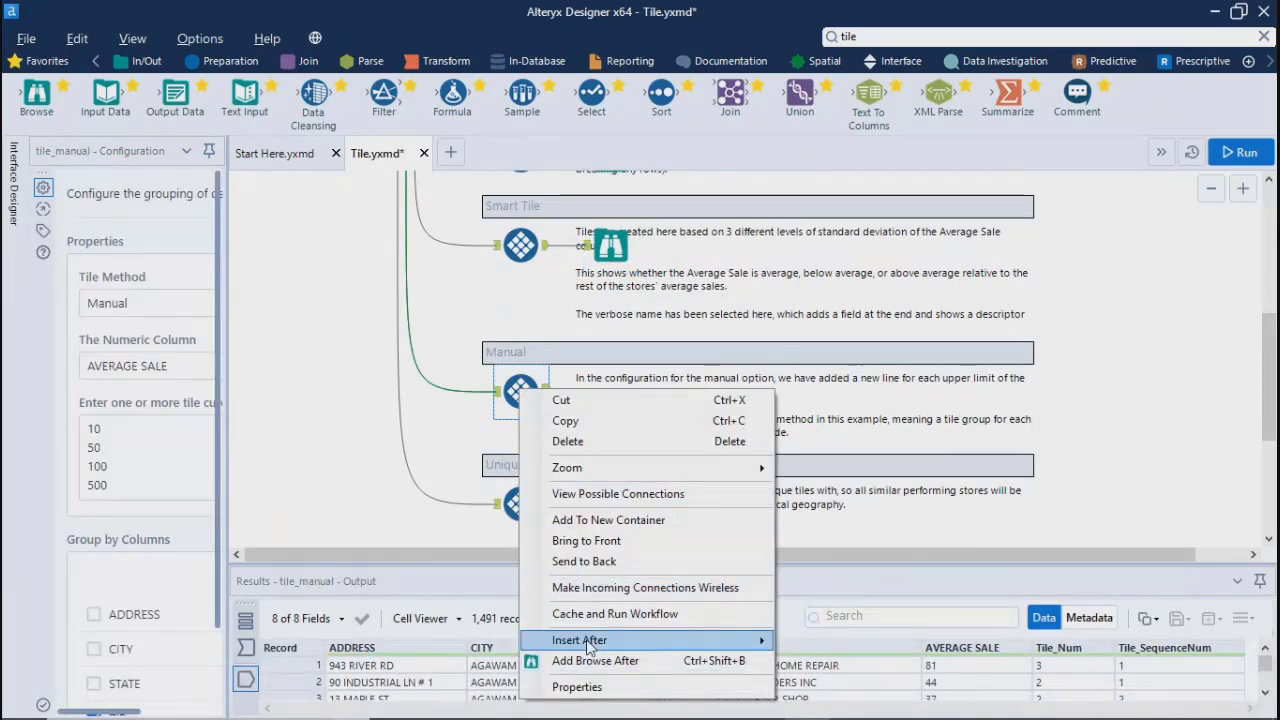
{"action": "left_click", "coordinate": [597, 660]}
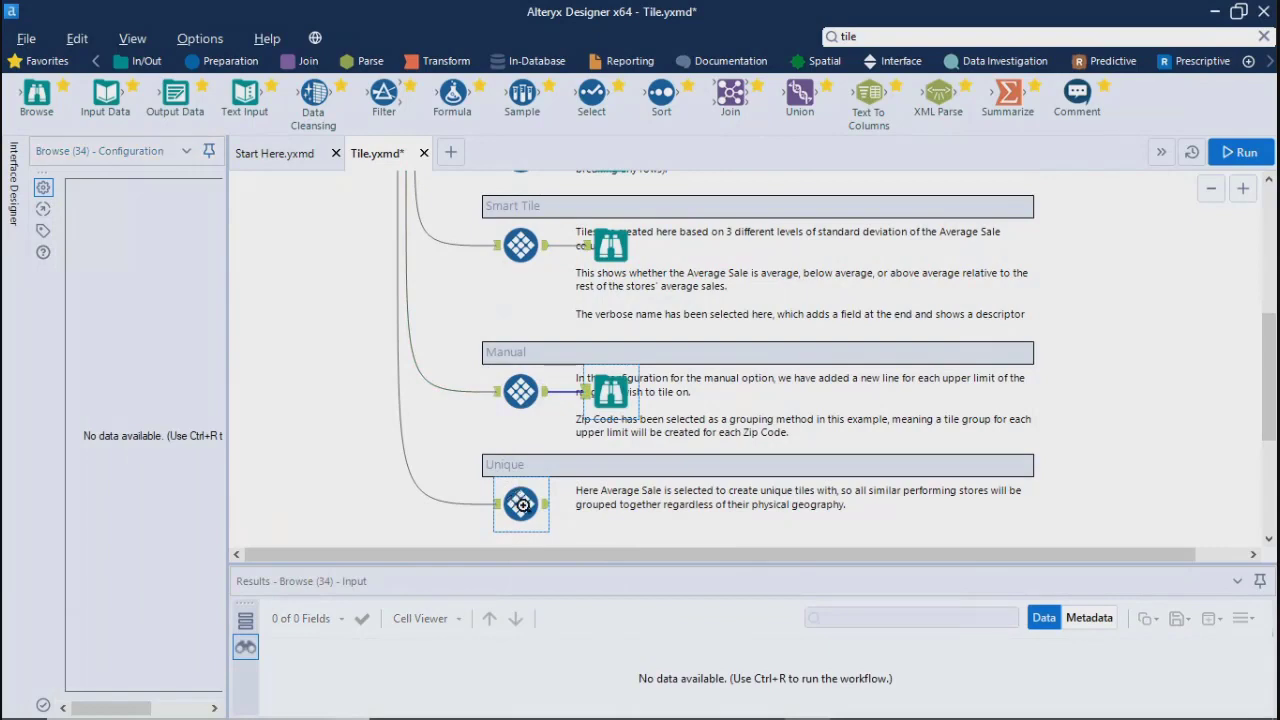
{"action": "left_click", "coordinate": [522, 505]}
{"action": "right_click", "coordinate": [520, 505]}
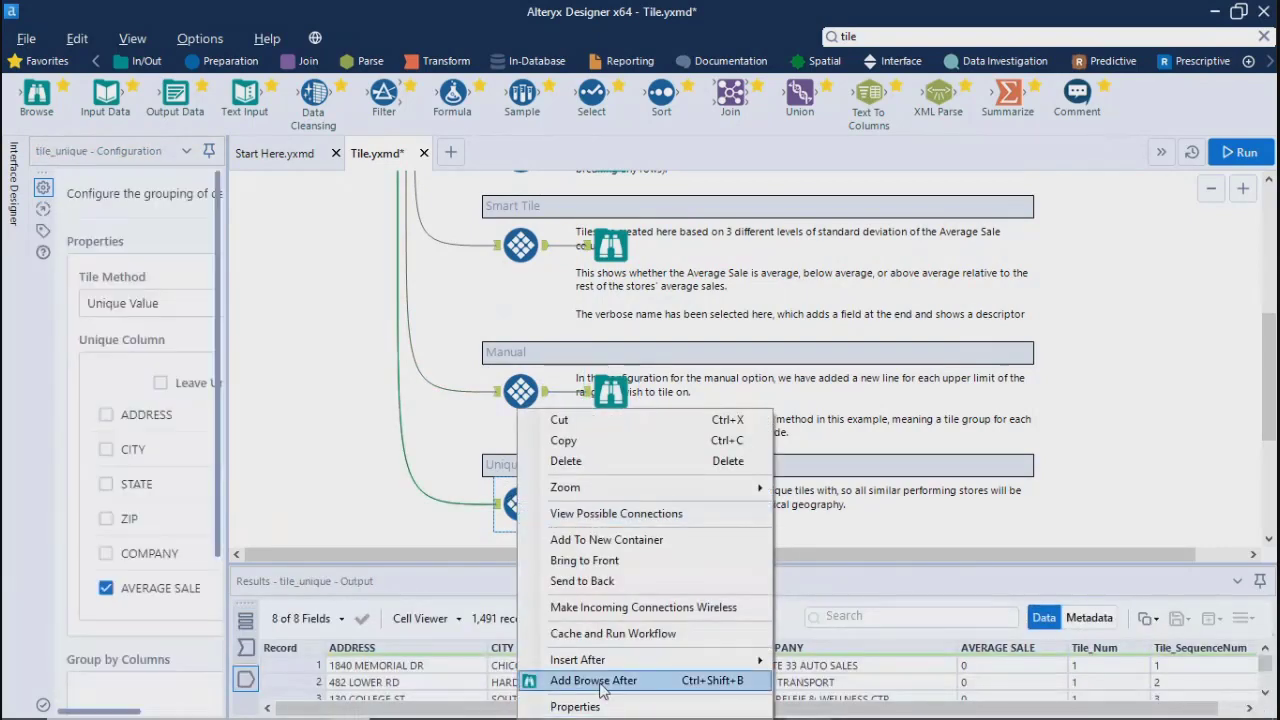
{"action": "left_click", "coordinate": [598, 682]}
- Run the workflow and select the Browse tool of the first Equal Records tile to view its results
{"action": "left_click", "coordinate": [1240, 153]}
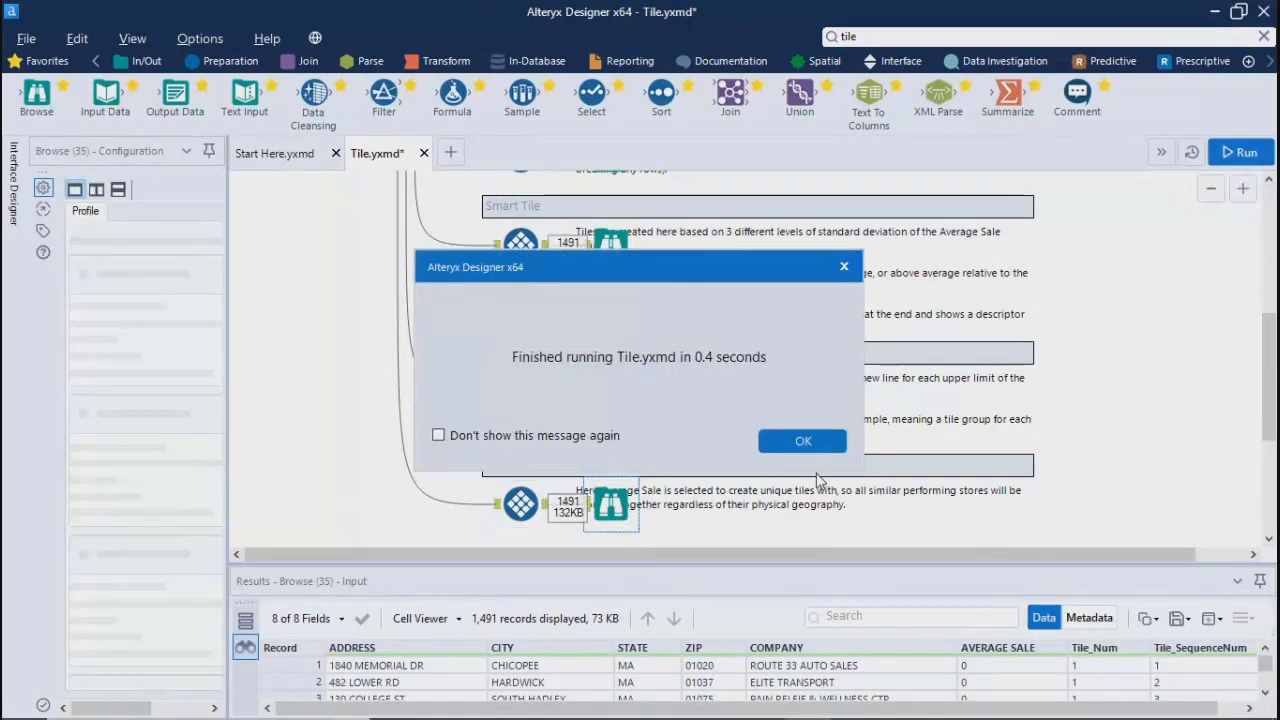
{"action": "left_click", "coordinate": [801, 443]}
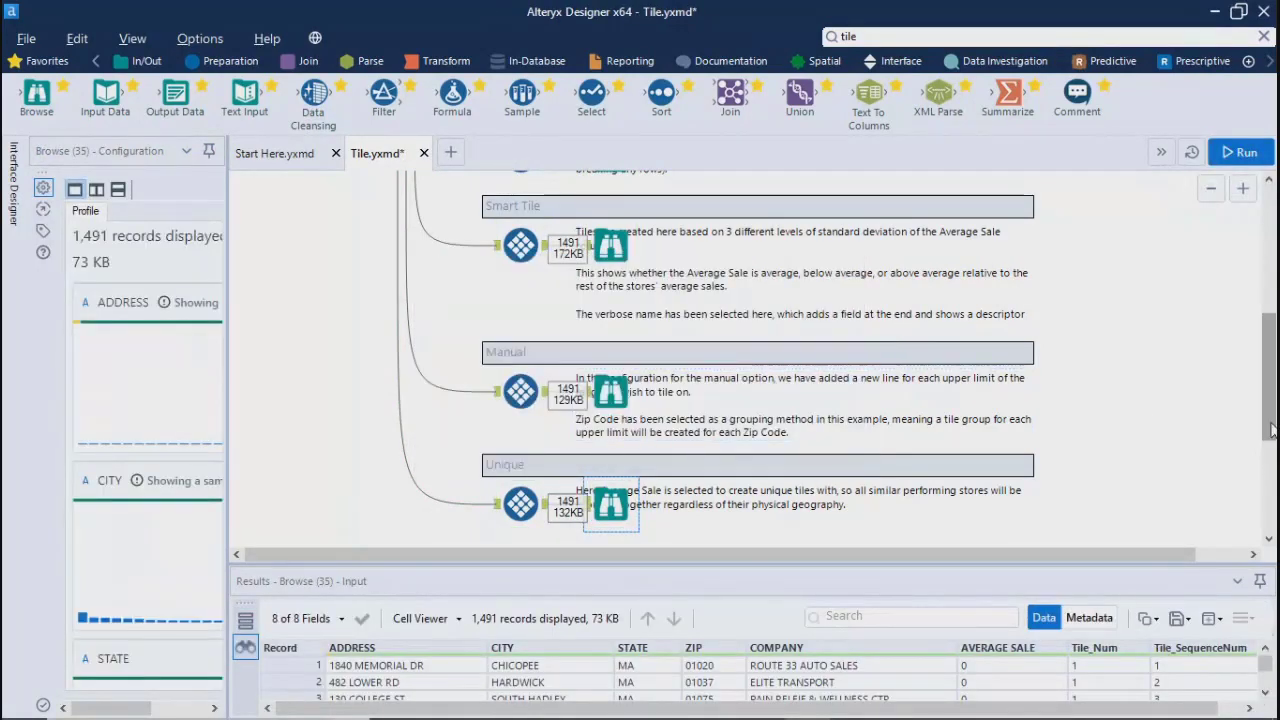
{"action": "left_click_drag", "start_coordinate": [1271, 428], "coordinate": [1270, 300]}
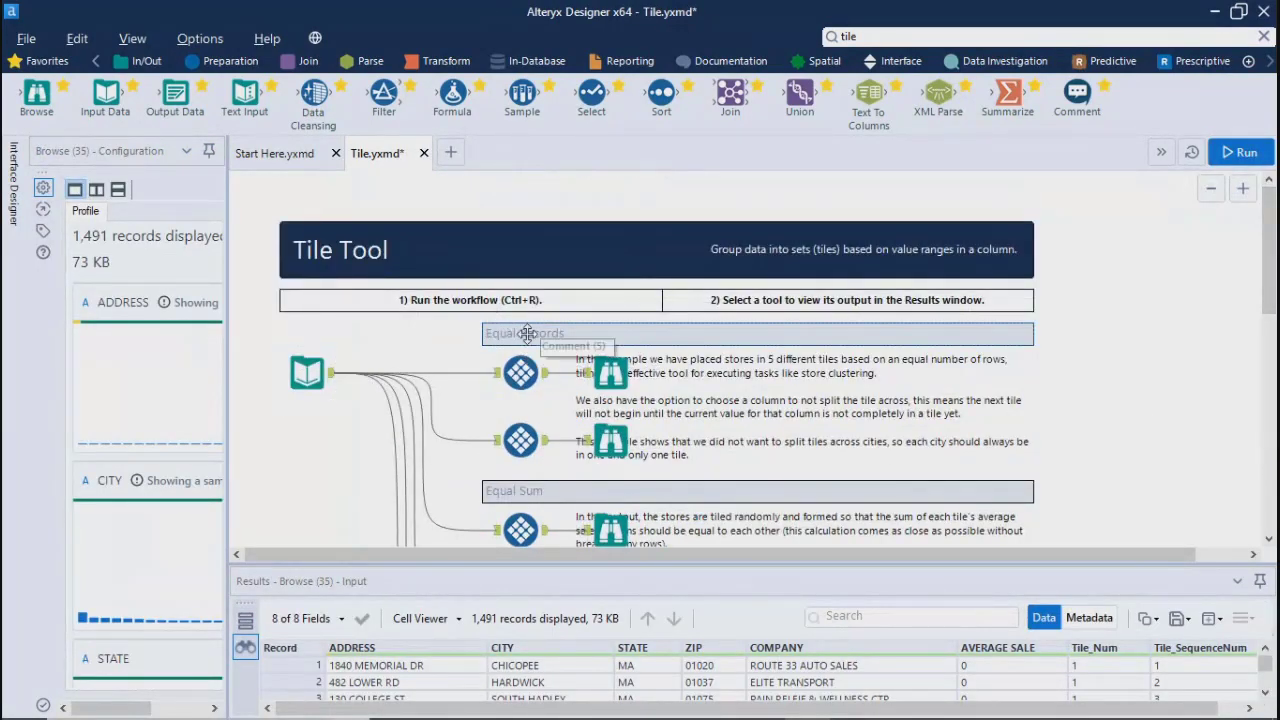
{"action": "left_click", "coordinate": [610, 373]}
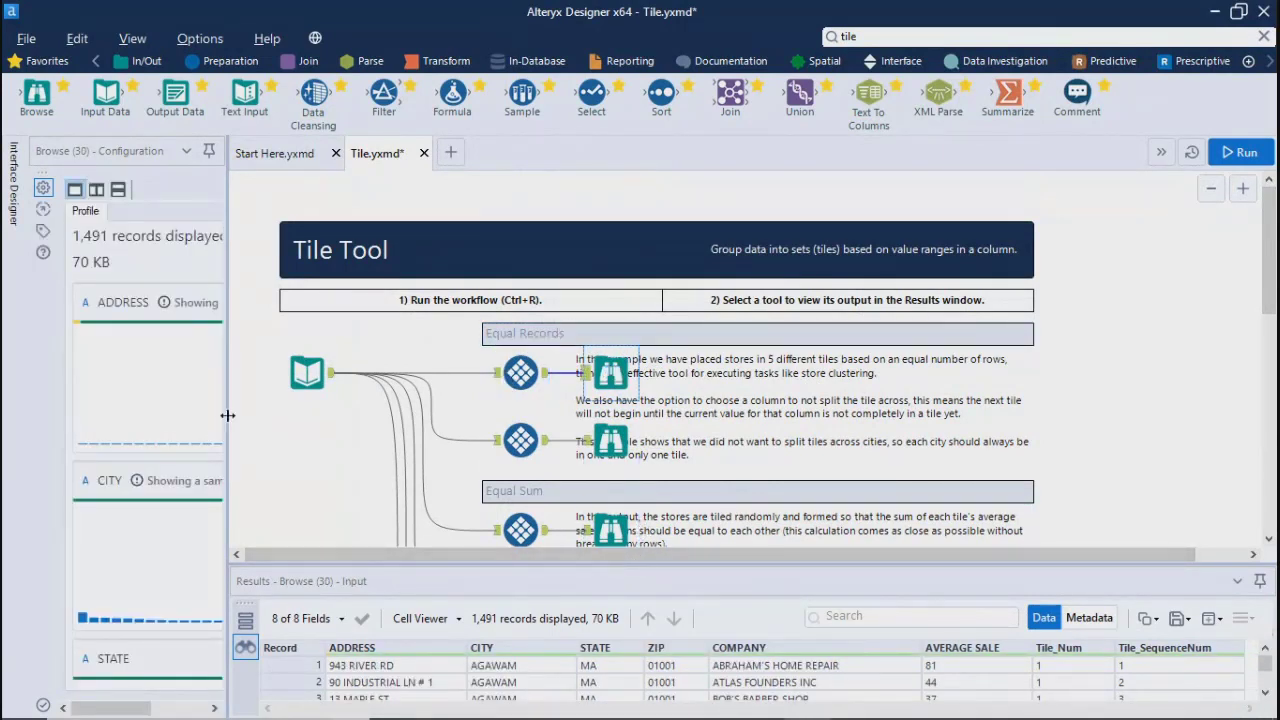
- Review the tile settings of the two tile tools in the Equal Records section with the configuration area widened
{"action": "left_click_drag", "start_coordinate": [228, 415], "coordinate": [460, 410]}
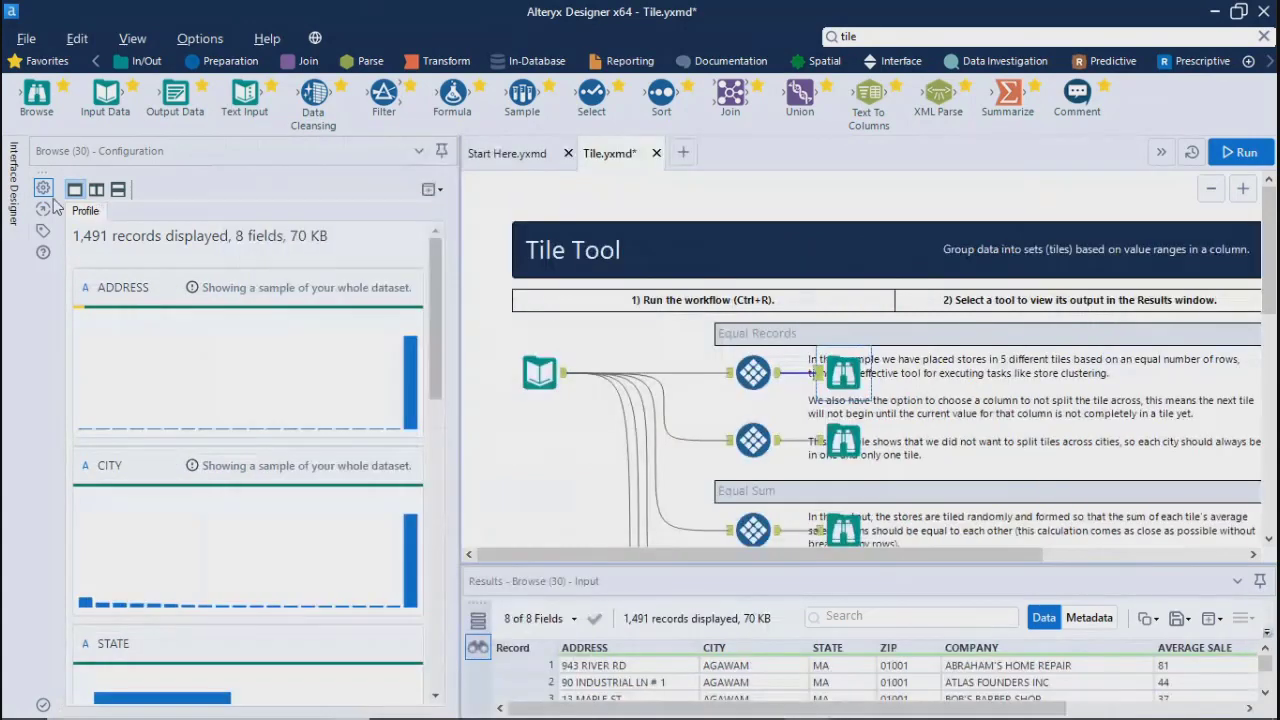
{"action": "left_click", "coordinate": [753, 372]}
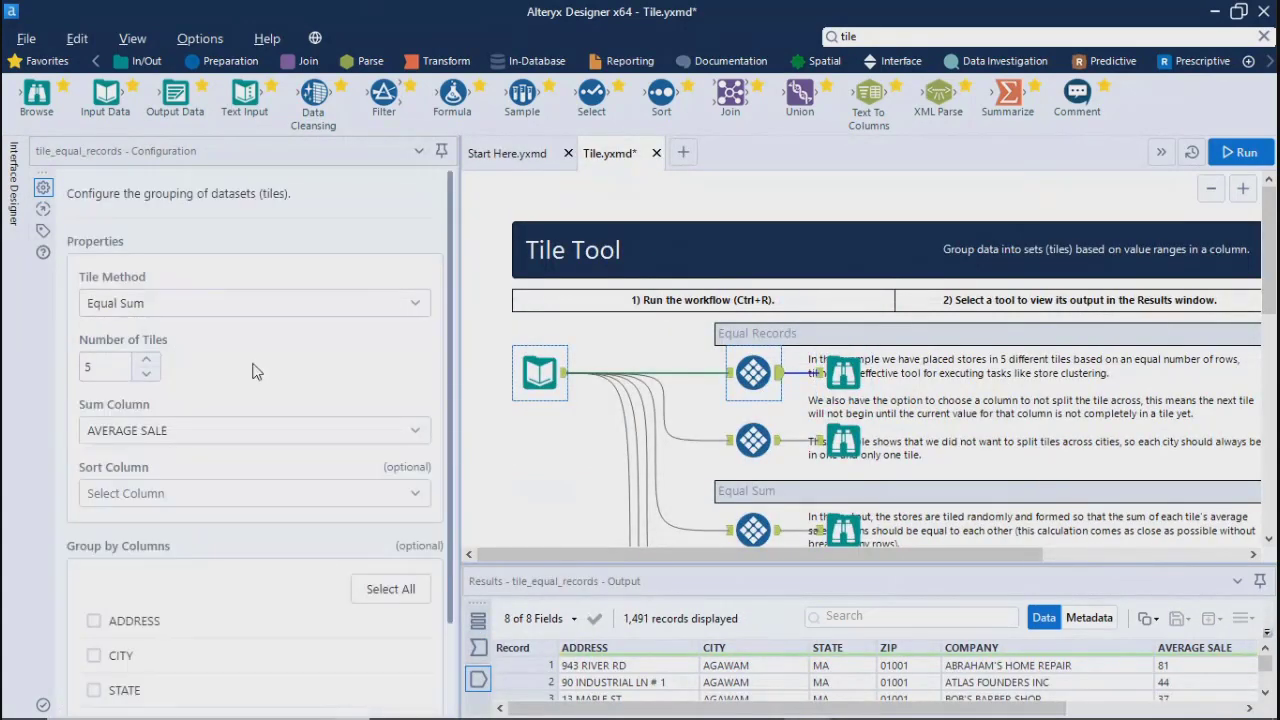
{"action": "left_click_drag", "start_coordinate": [448, 385], "coordinate": [459, 586]}
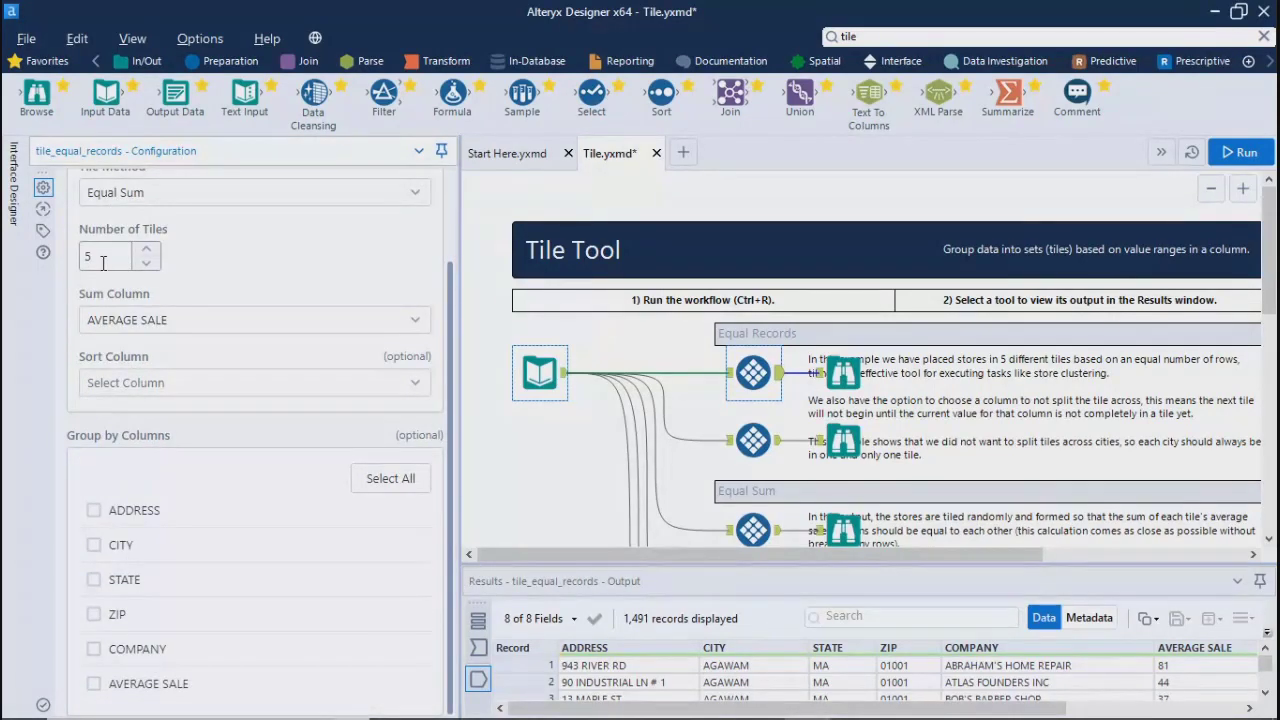
{"action": "left_click", "coordinate": [753, 440]}
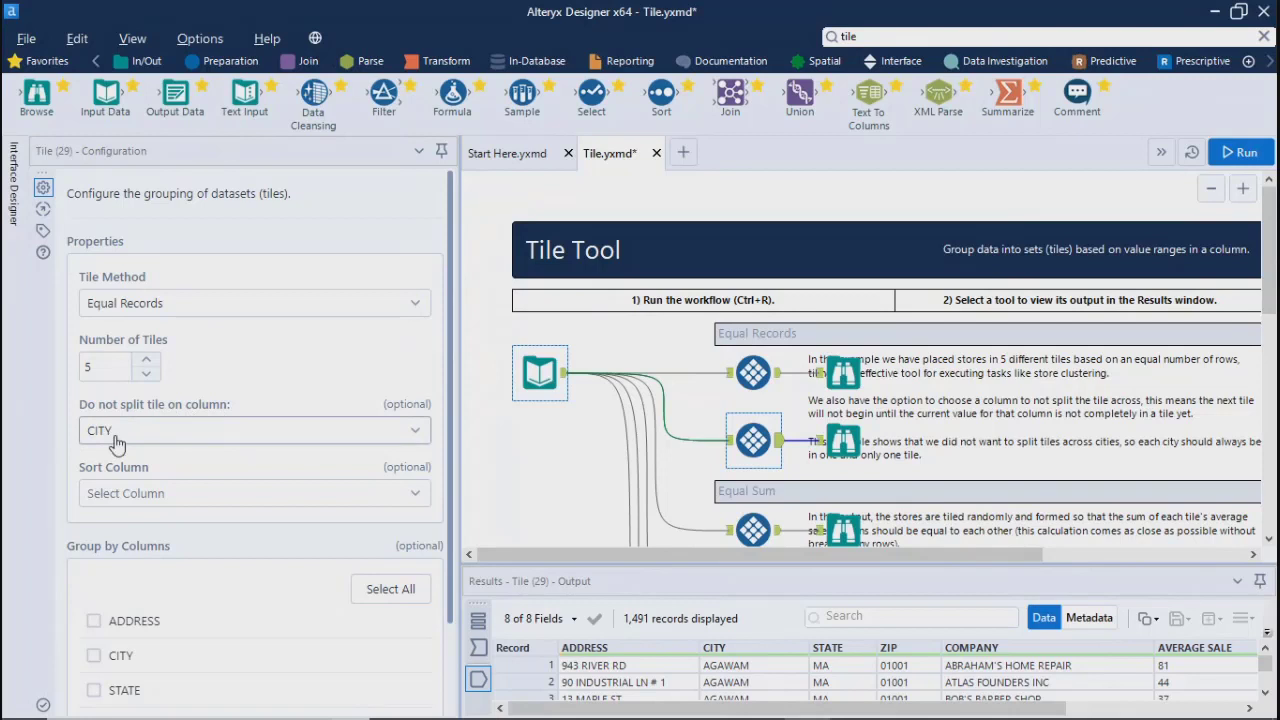
- Examine the Tile_Num values in the first Equal Records Browse tool's output, enlarging the results area for a fuller view
{"action": "left_click", "coordinate": [843, 372]}
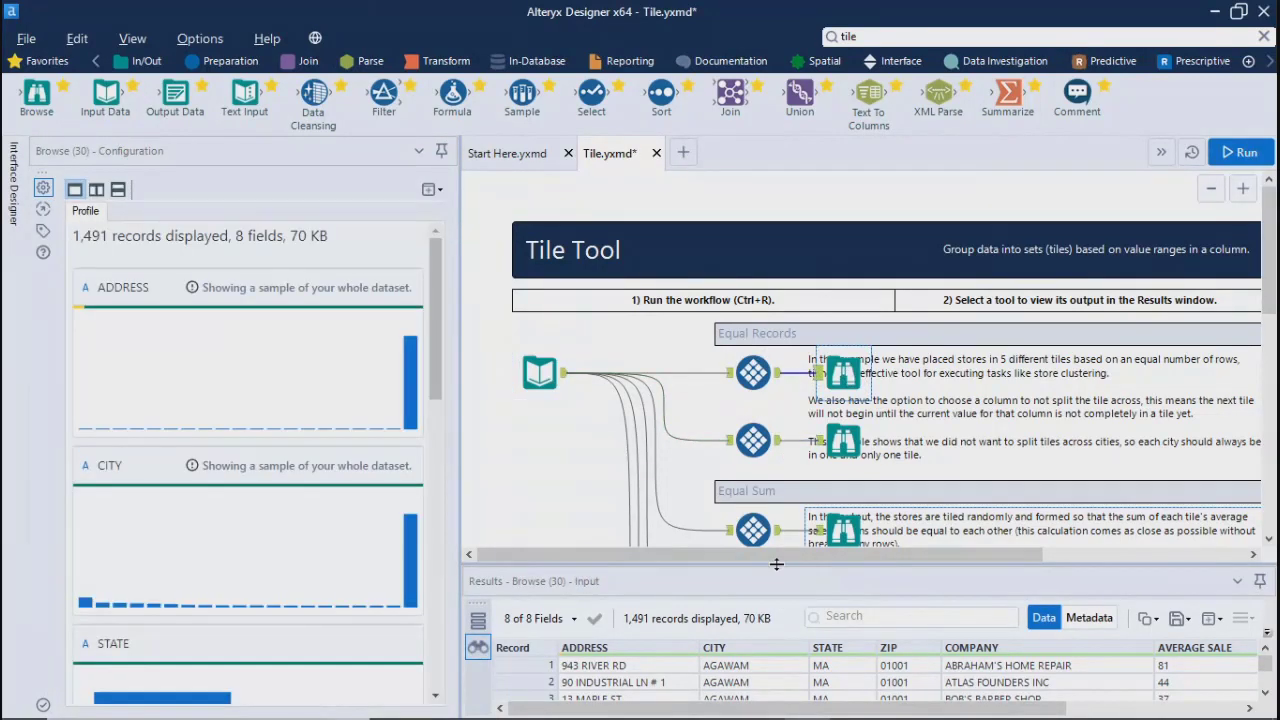
{"action": "left_click_drag", "start_coordinate": [772, 564], "coordinate": [722, 378]}
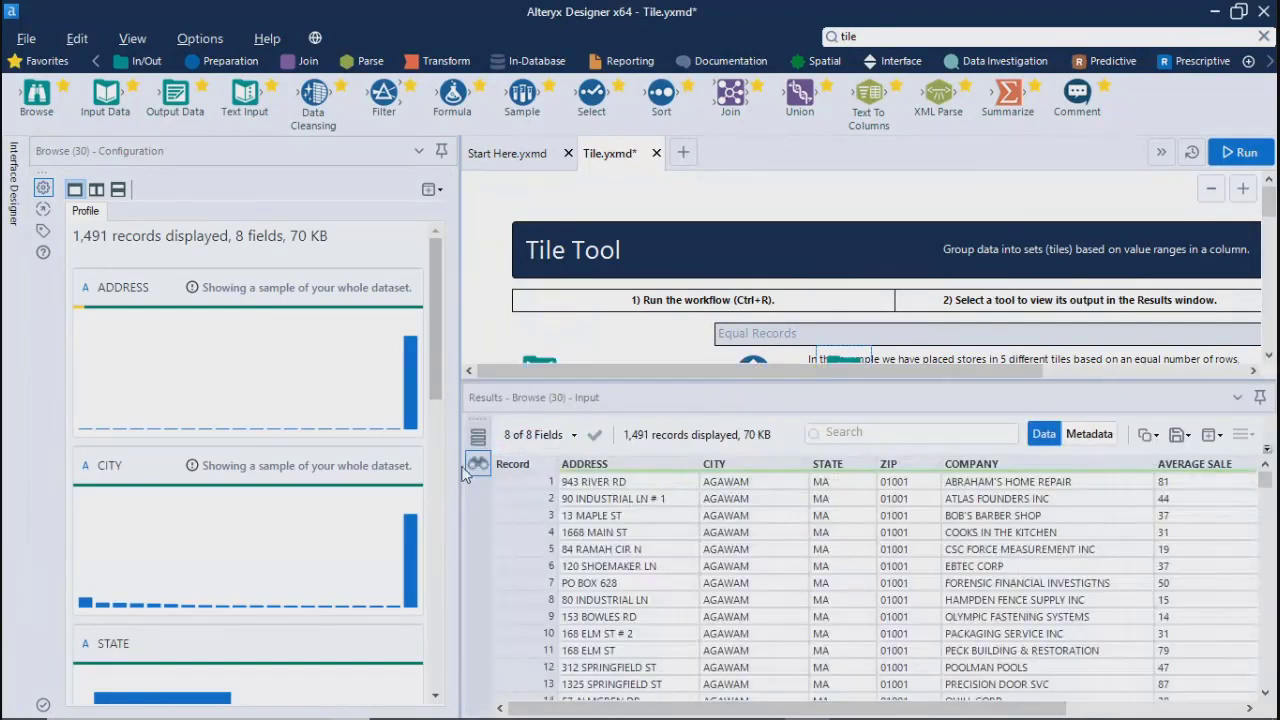
{"action": "left_click_drag", "start_coordinate": [461, 472], "coordinate": [264, 466]}
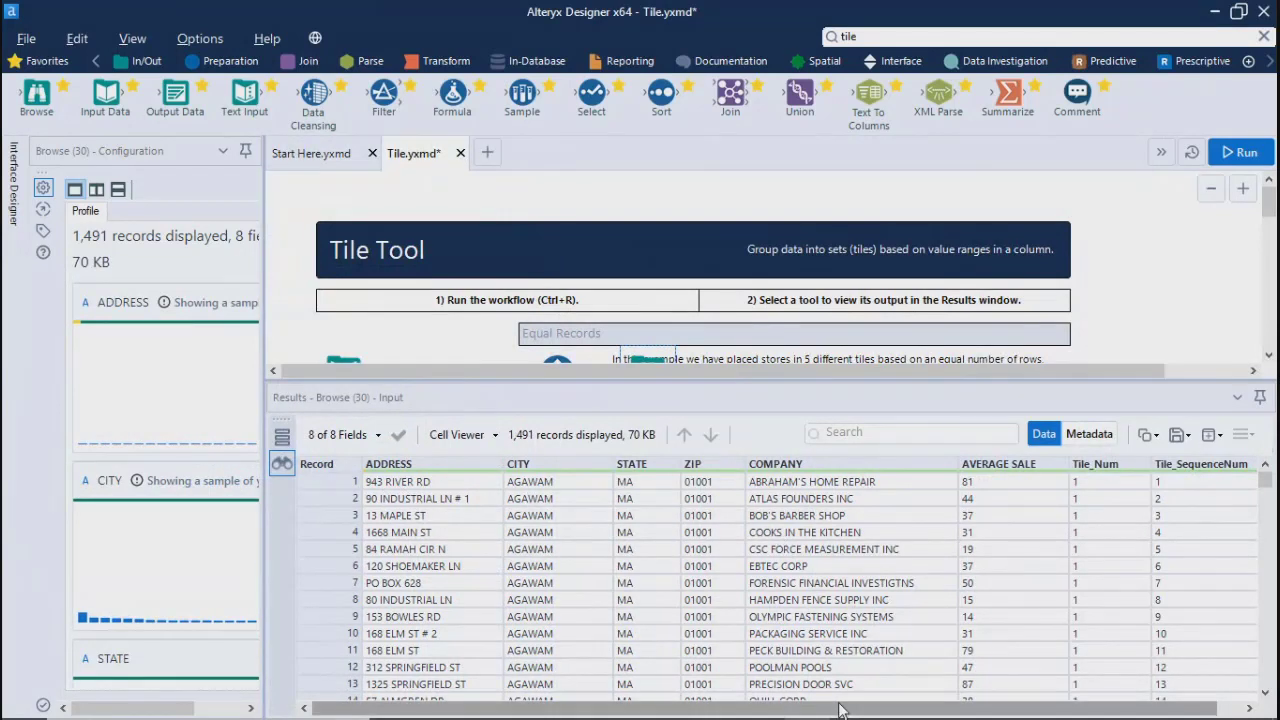
{"action": "left_click_drag", "start_coordinate": [840, 710], "coordinate": [863, 710]}
{"action": "left_click", "coordinate": [1093, 485]}
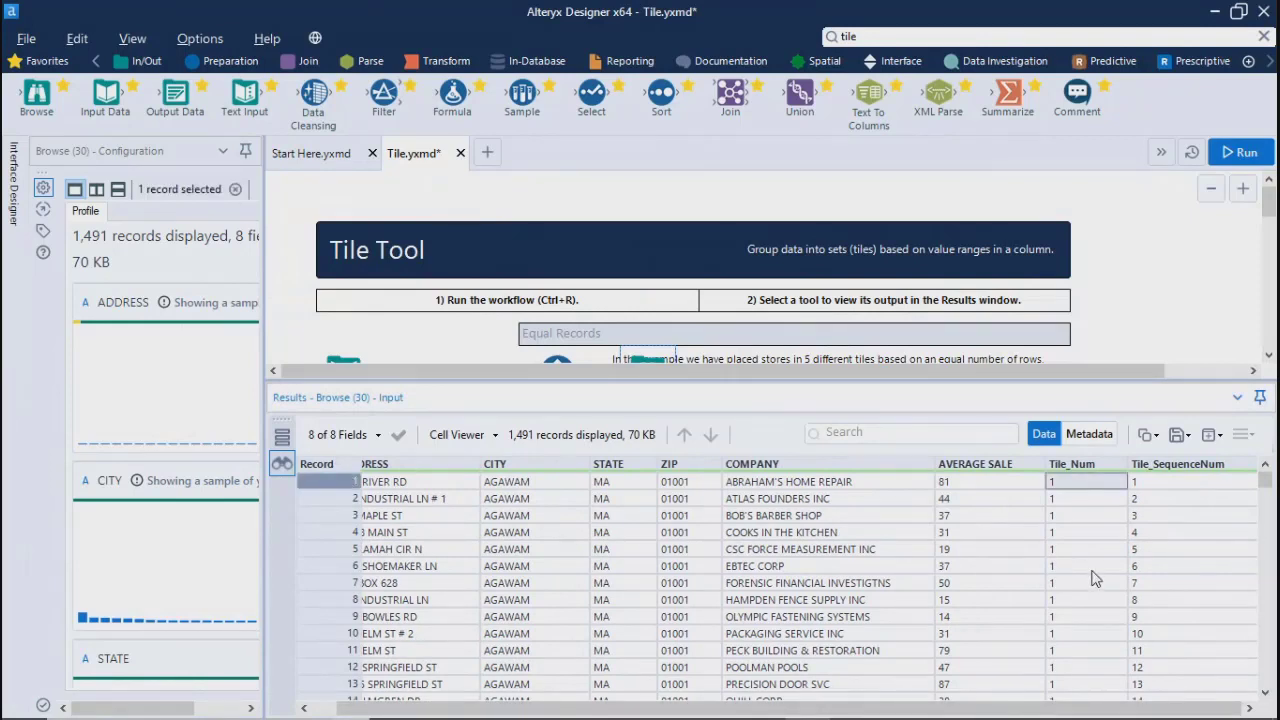
{"action": "scroll", "coordinate": [1093, 578], "scroll_direction": "down", "scroll_amount": 20}
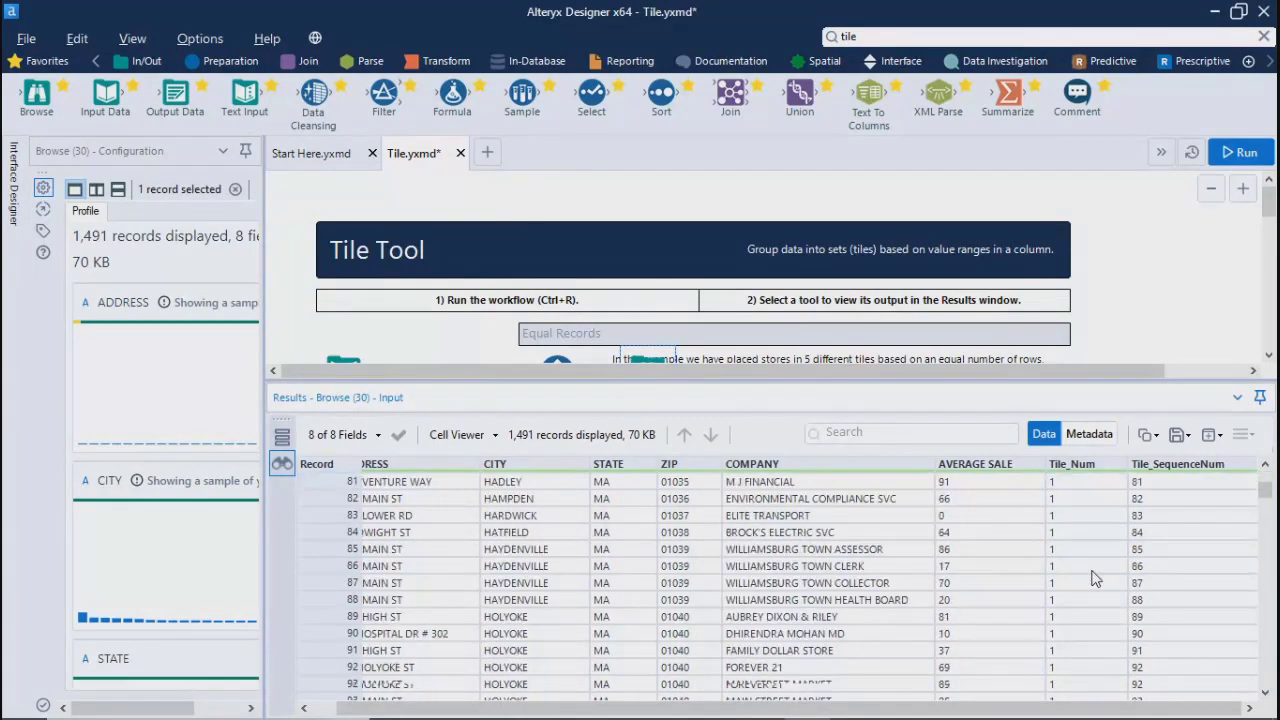
{"action": "mouse_move", "coordinate": [1268, 500]}
{"action": "left_mouse_down"}
{"action": "mouse_move", "coordinate": [1265, 685]}
{"action": "mouse_move", "coordinate": [1265, 478]}
{"action": "left_mouse_up"}
{"action": "left_click", "coordinate": [1070, 482]}
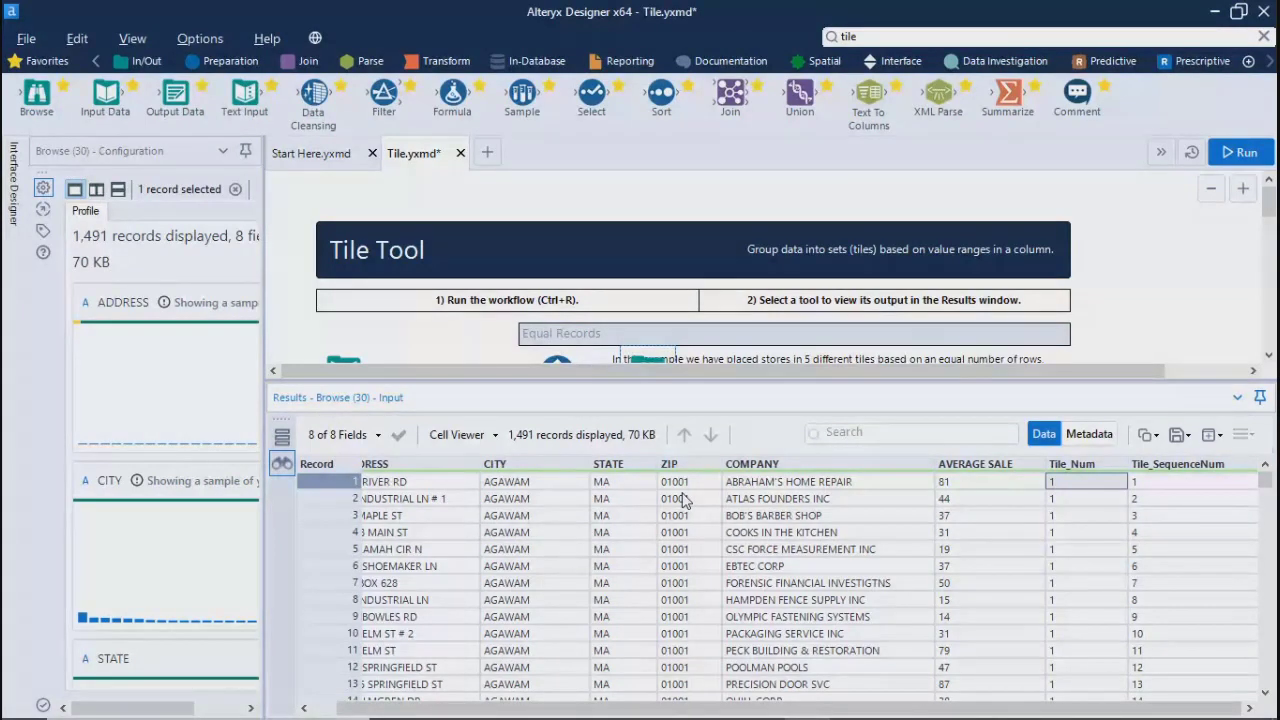
- View the data profiles of the COMPANY and ADDRESS columns in the first Browse tool's results
{"action": "left_click", "coordinate": [846, 473]}
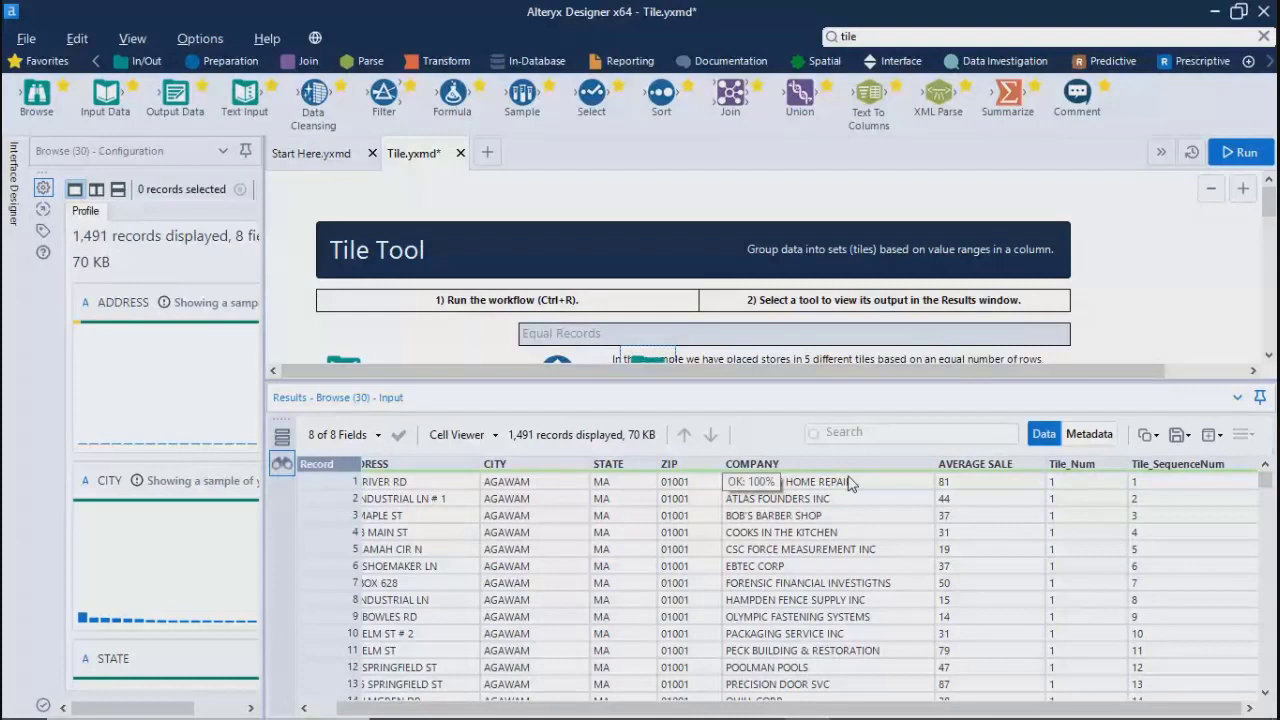
{"action": "left_click", "coordinate": [848, 480]}
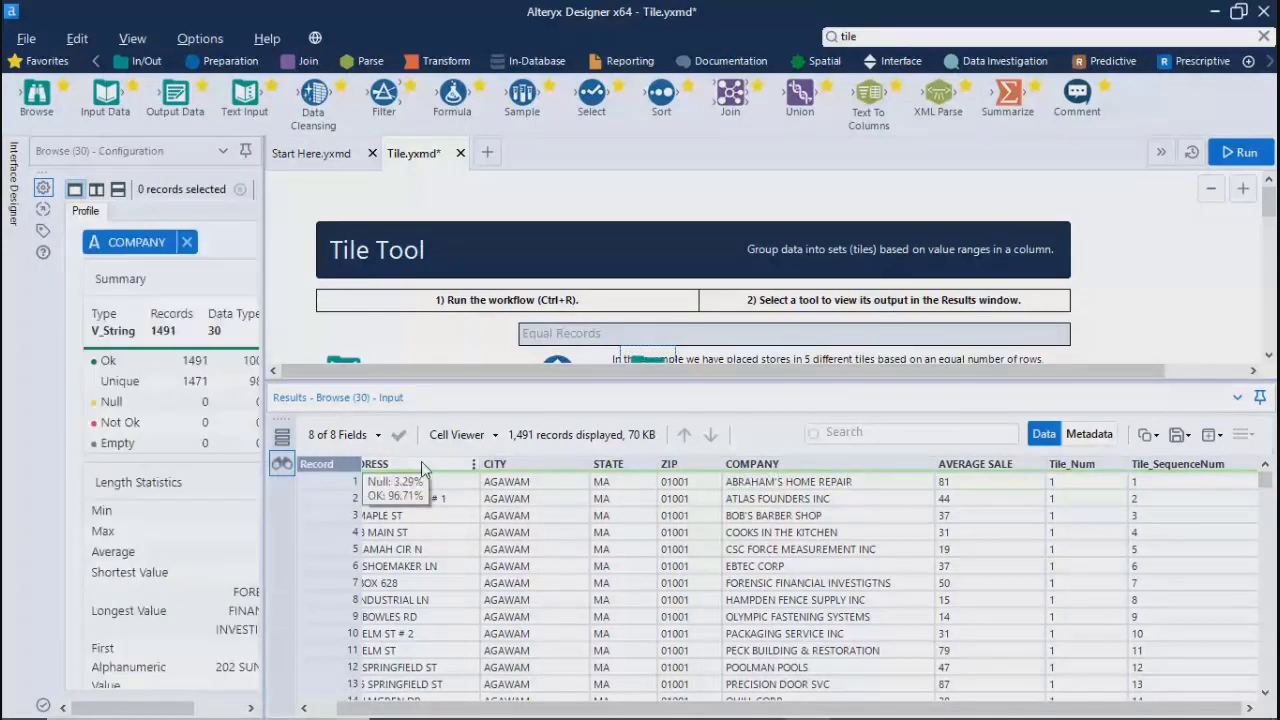
{"action": "left_click", "coordinate": [421, 461]}
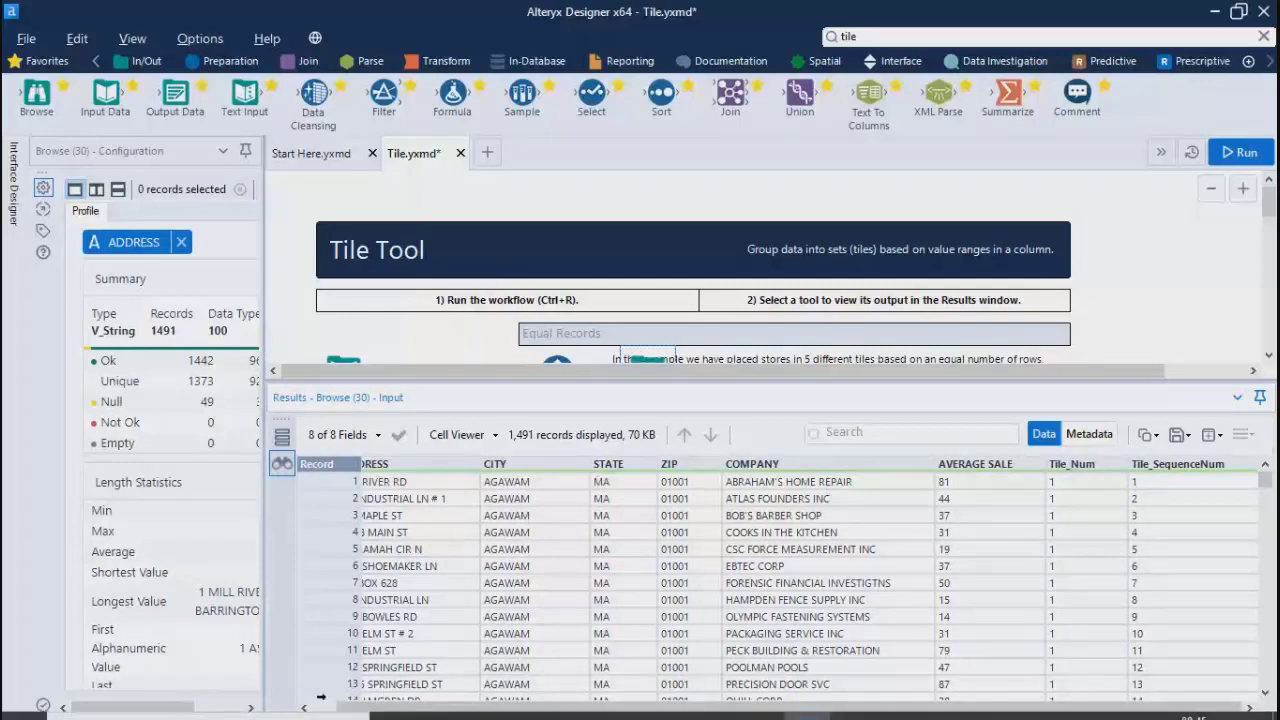
{"action": "left_click", "coordinate": [321, 707]}
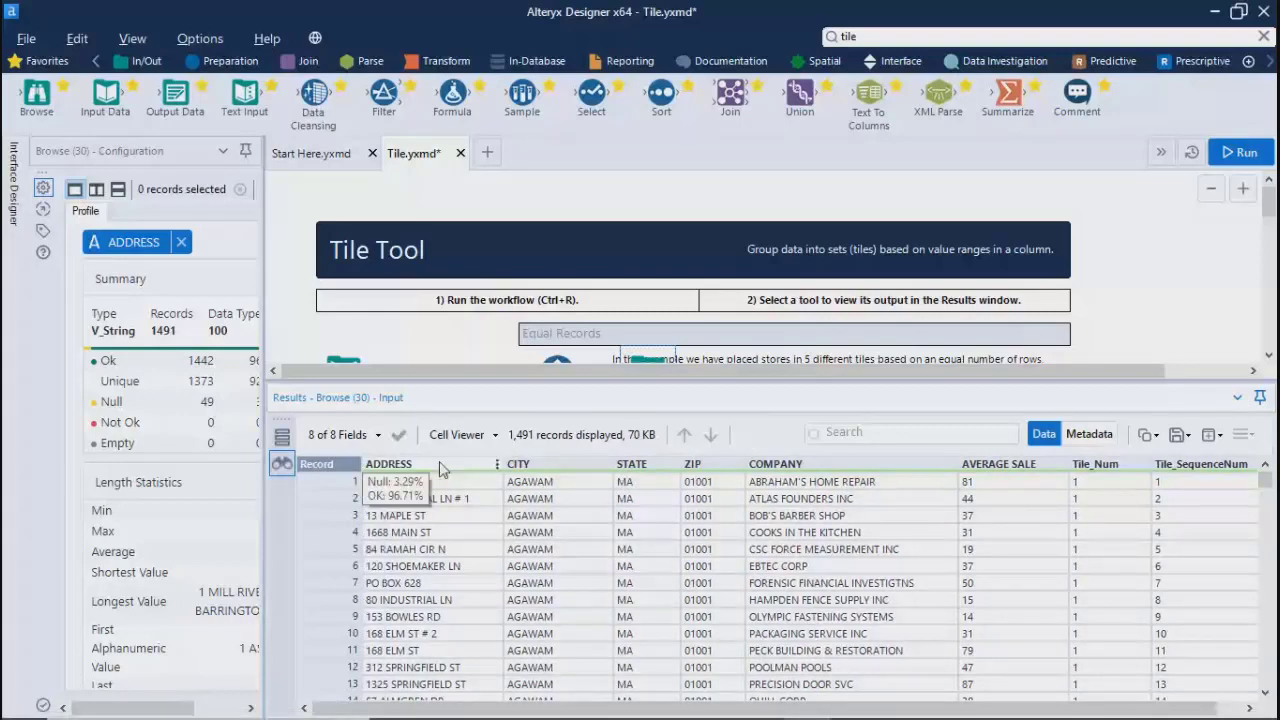
- Add a Filter tool beside the Equal Records comment and connect it to the first tile tool's output
{"action": "left_click_drag", "start_coordinate": [1268, 205], "coordinate": [1270, 230]}
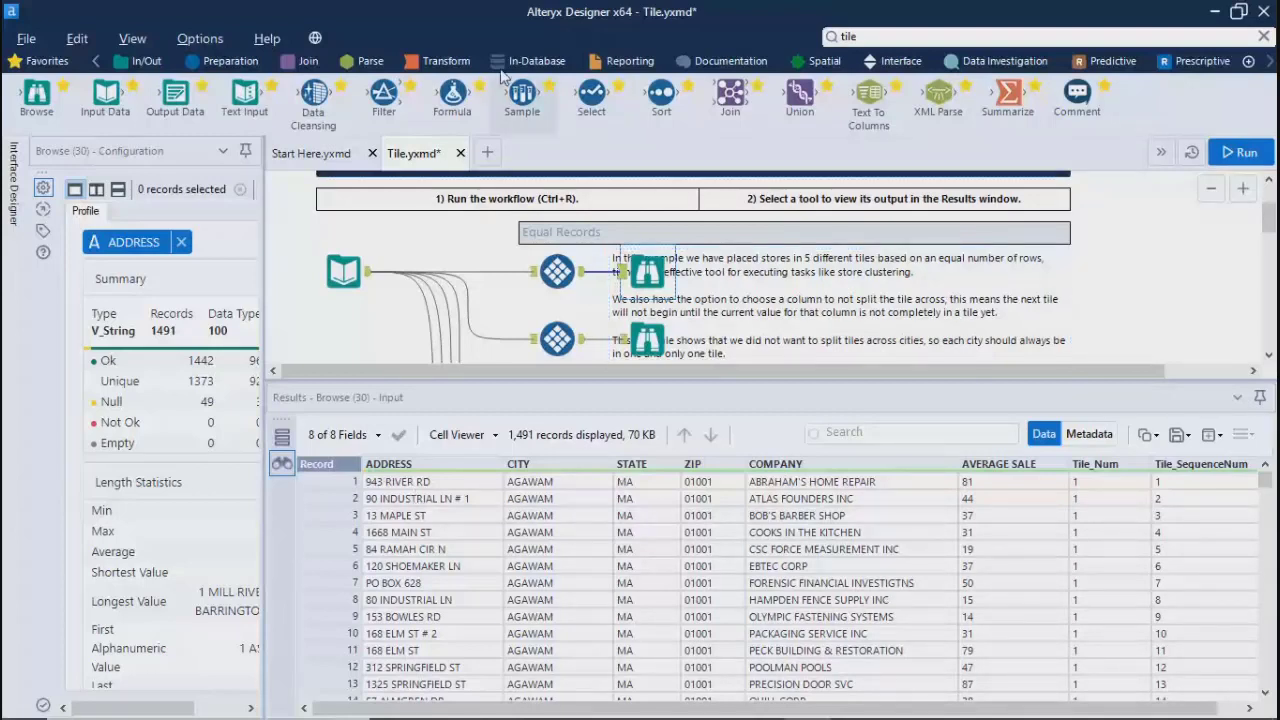
{"action": "left_click_drag", "start_coordinate": [508, 84], "coordinate": [1142, 316]}
{"action": "left_click_drag", "start_coordinate": [584, 271], "coordinate": [1121, 319]}
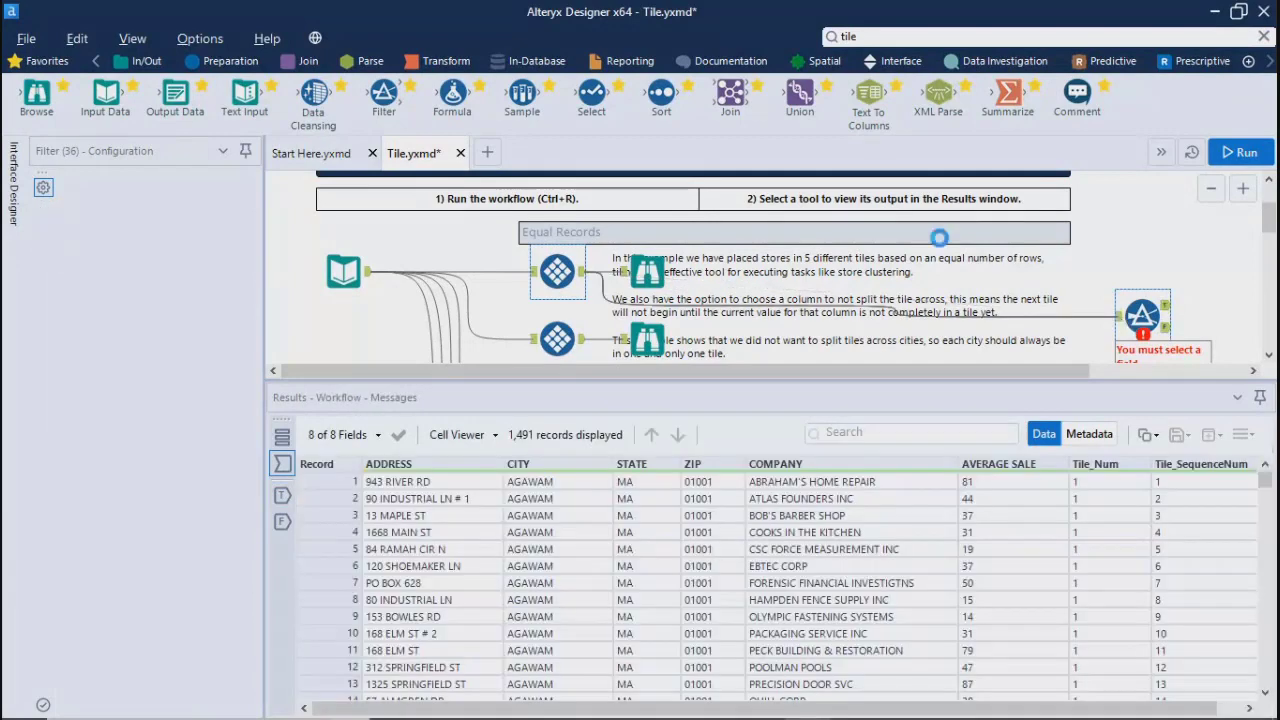
{"action": "left_click", "coordinate": [947, 261]}
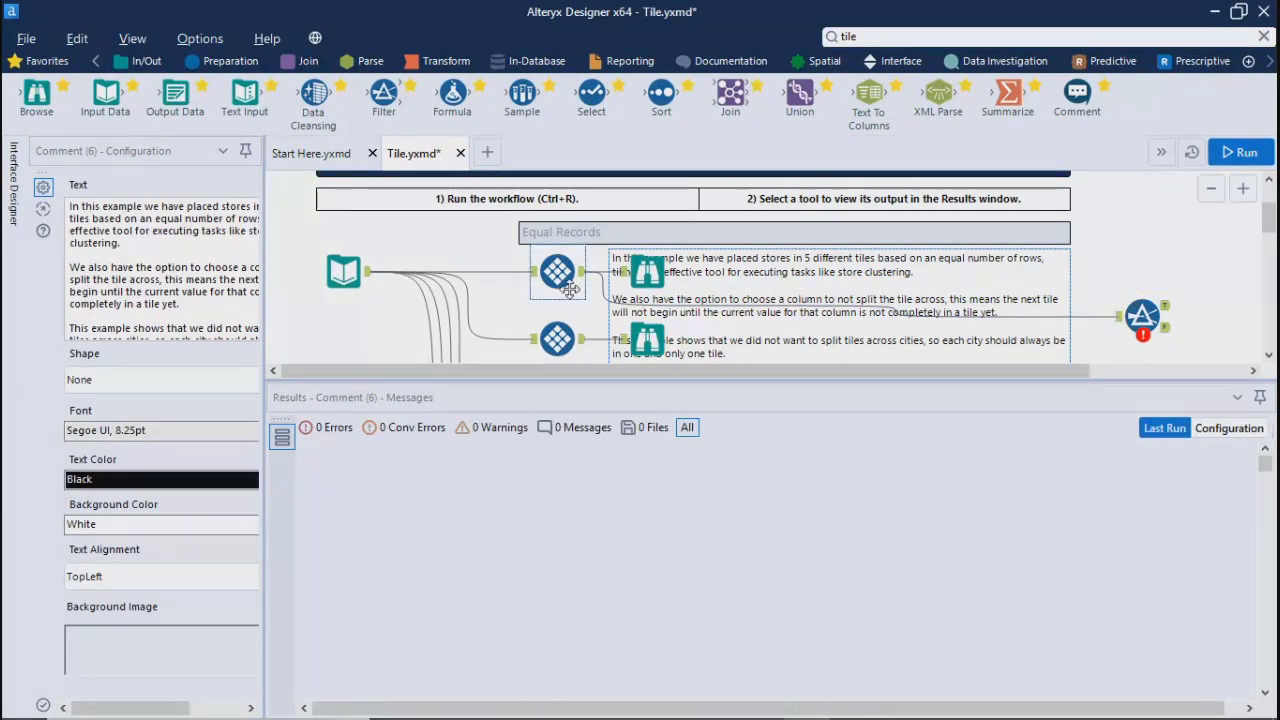
{"action": "left_click", "coordinate": [1148, 315]}
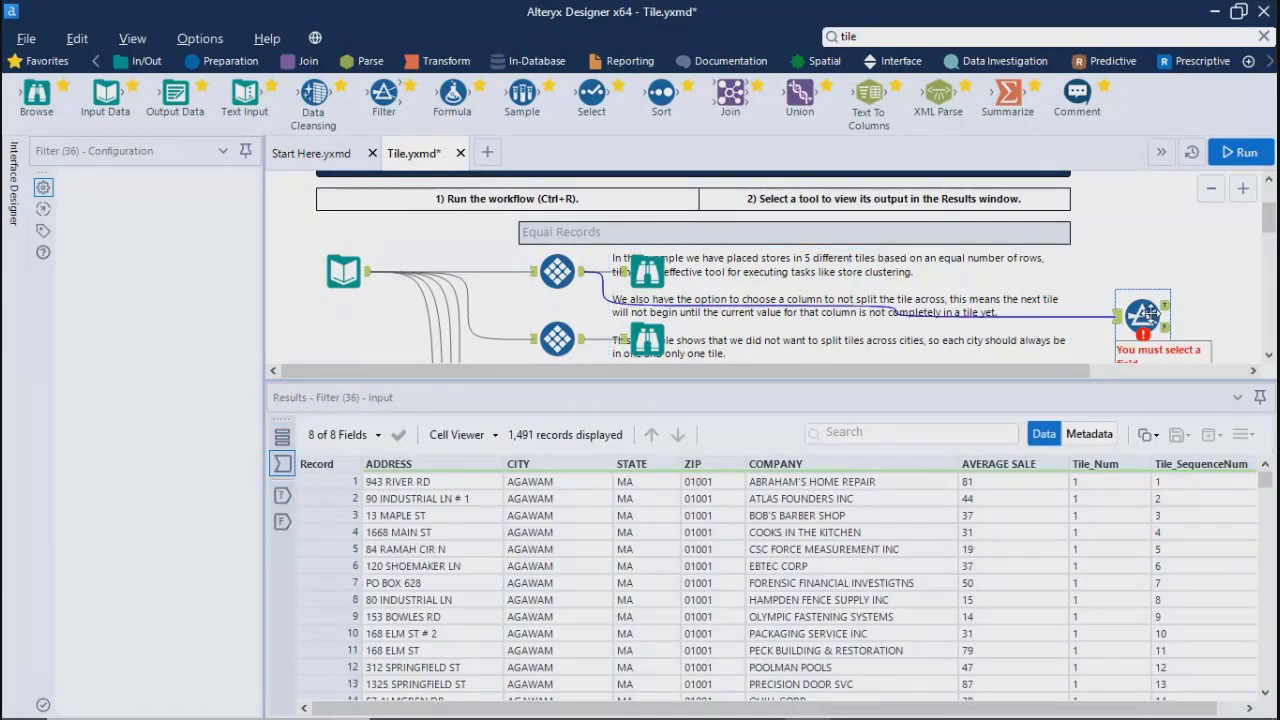
- Look through the records entering the Filter tool and return to the first record's ADDRESS value
{"action": "left_click", "coordinate": [447, 484]}
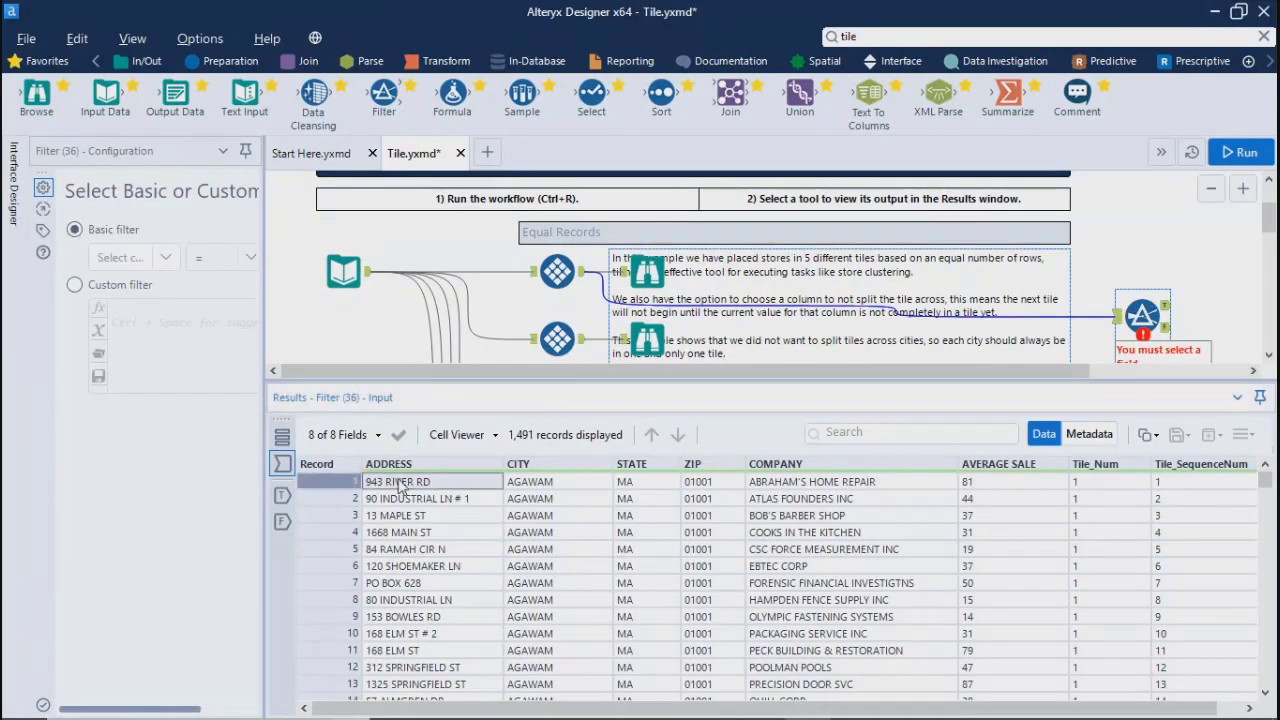
{"action": "right_click", "coordinate": [426, 490]}
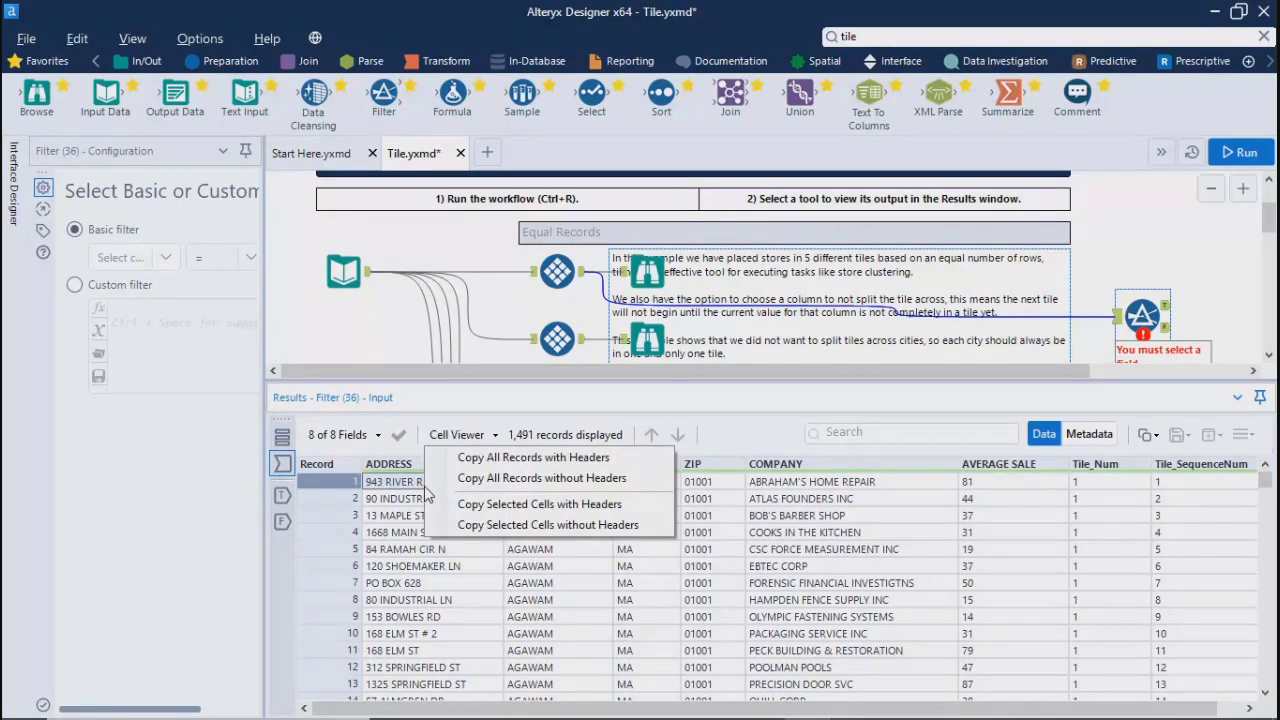
{"action": "left_click", "coordinate": [659, 487]}
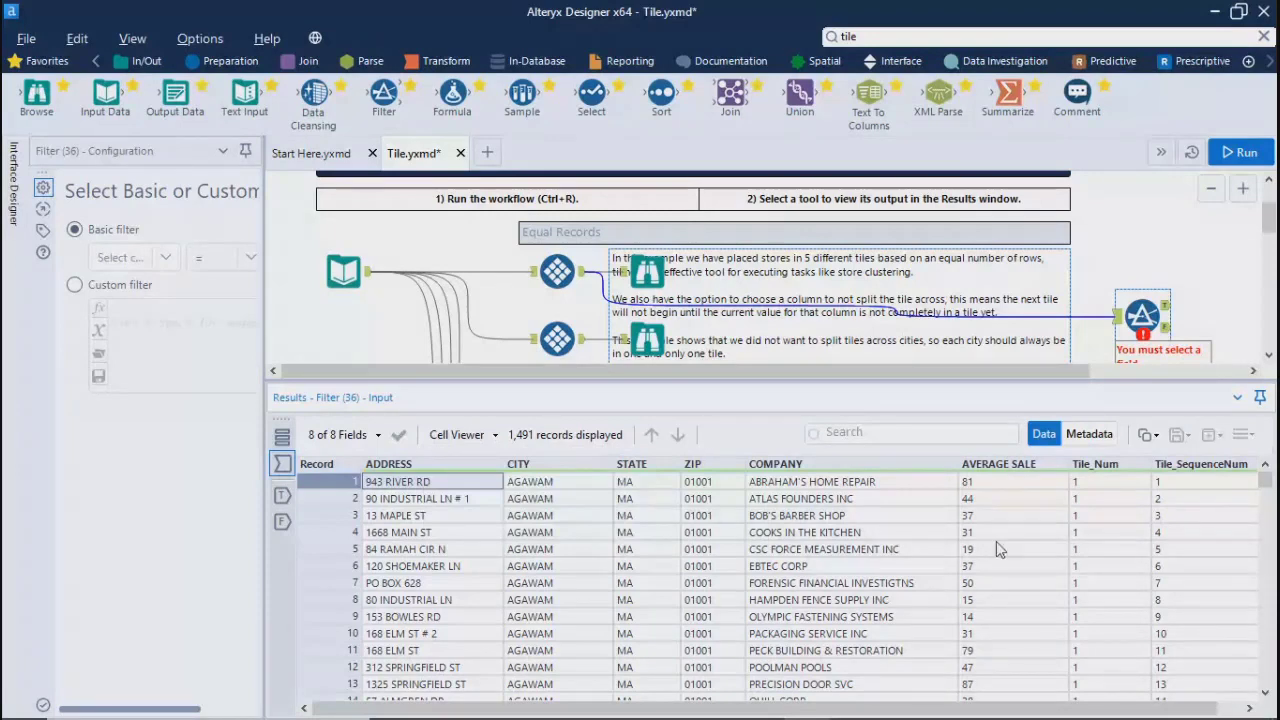
{"action": "scroll", "coordinate": [996, 548], "scroll_direction": "down", "scroll_amount": 13}
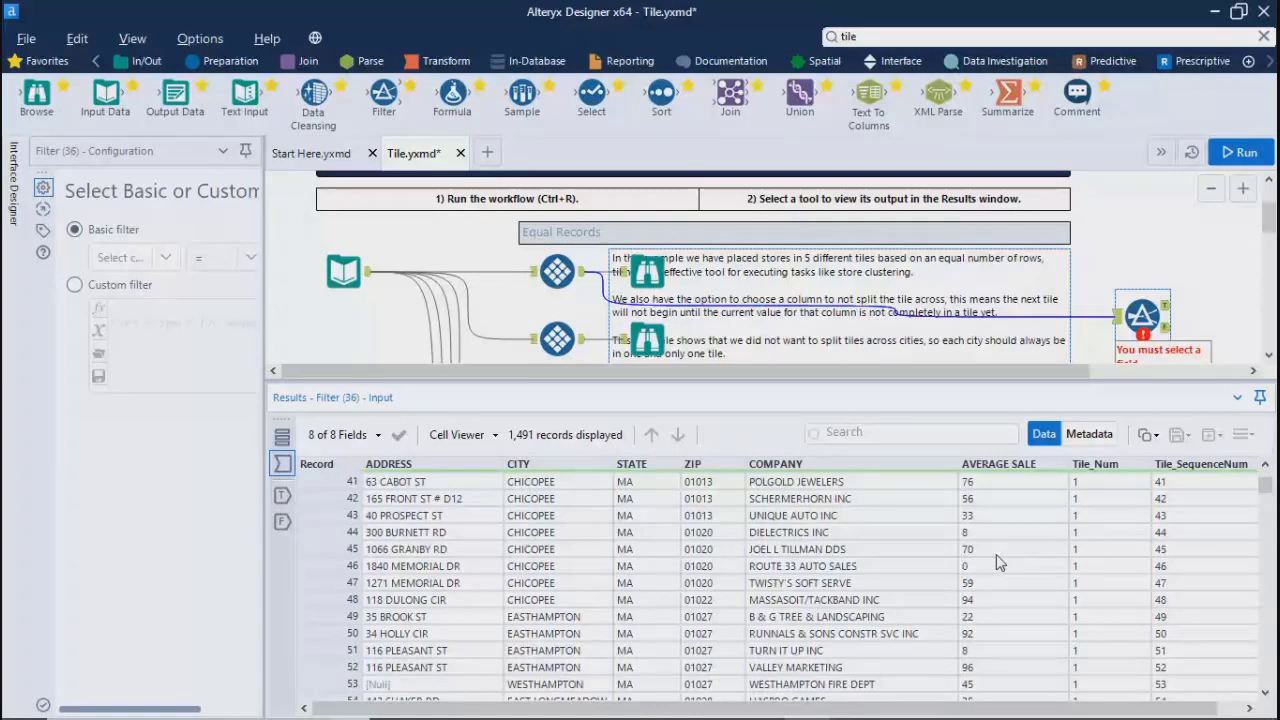
{"action": "scroll", "coordinate": [996, 563], "scroll_direction": "down", "scroll_amount": 13}
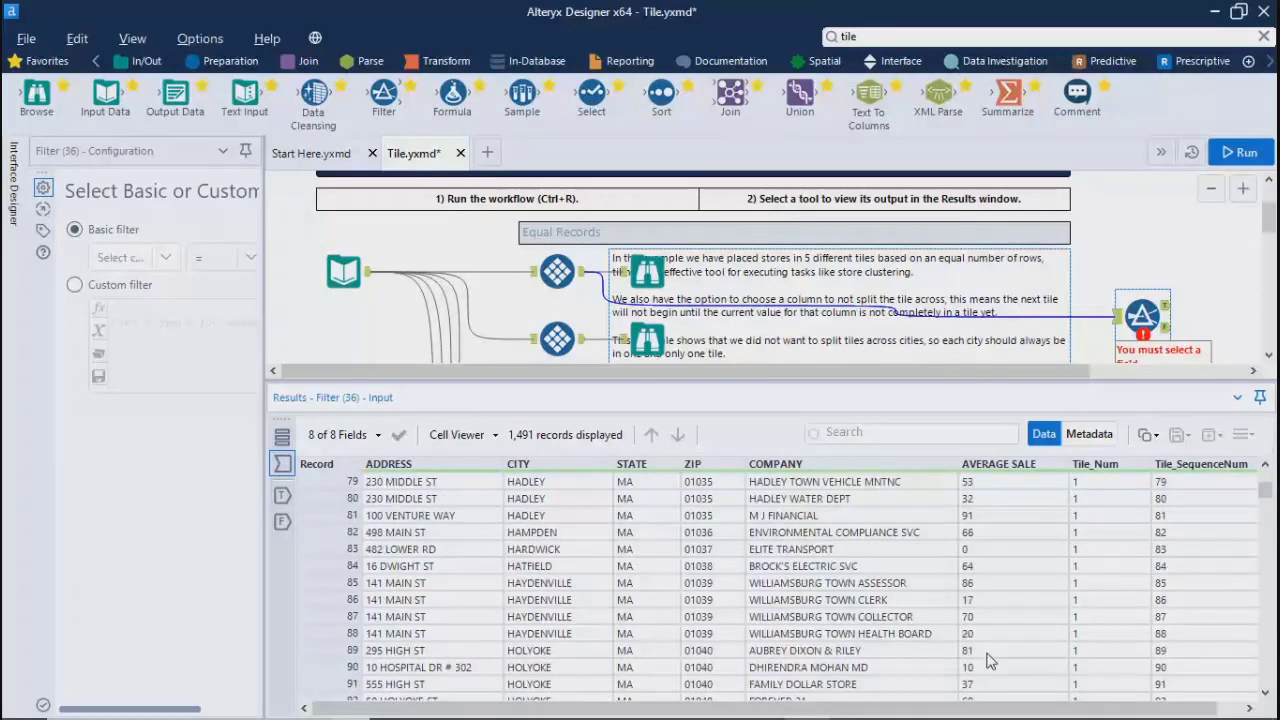
{"action": "key", "text": "ctrl+Home"}
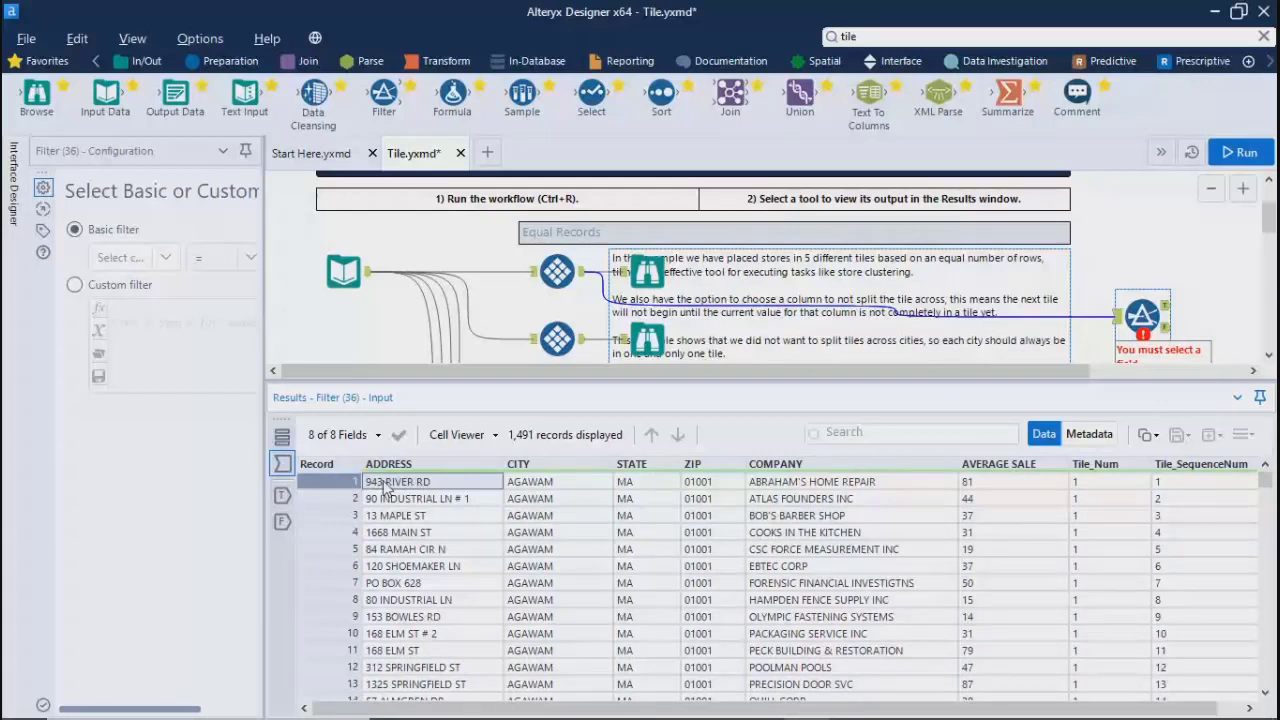
- Set the basic filter to ADDRESS Equals the first record's street address and run the workflow
{"action": "left_click", "coordinate": [130, 257]}
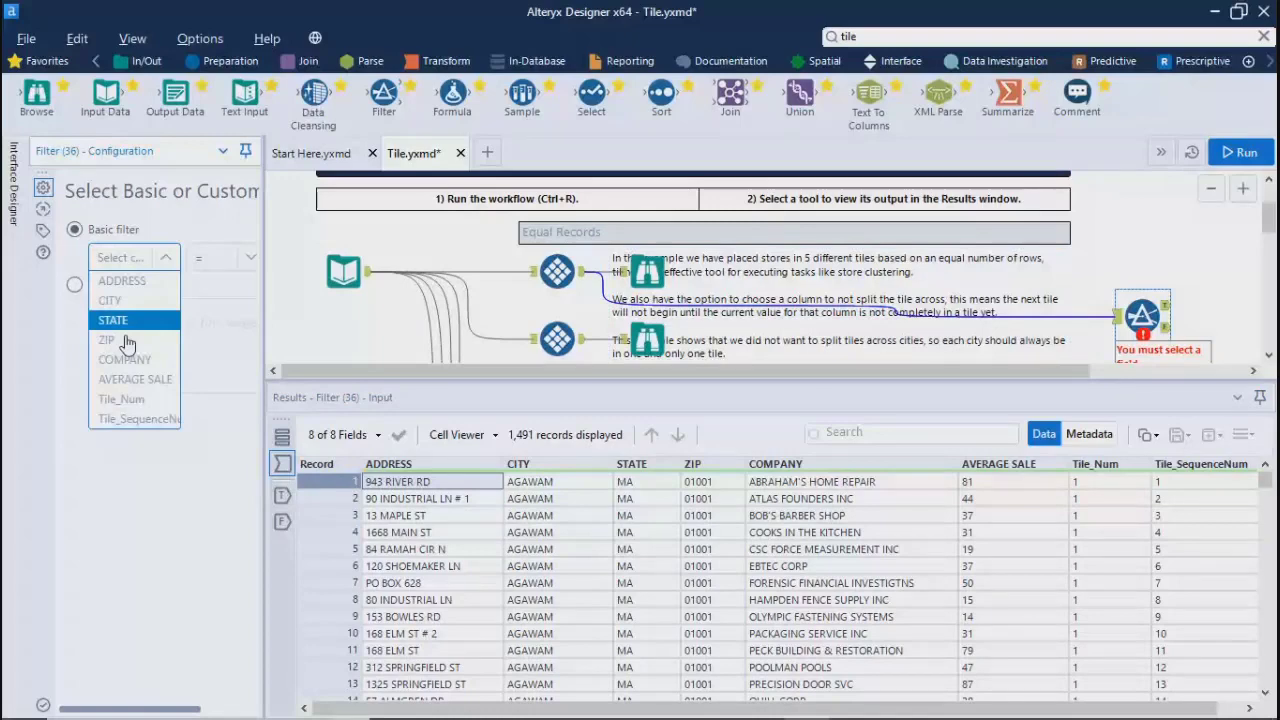
{"action": "left_click", "coordinate": [122, 280]}
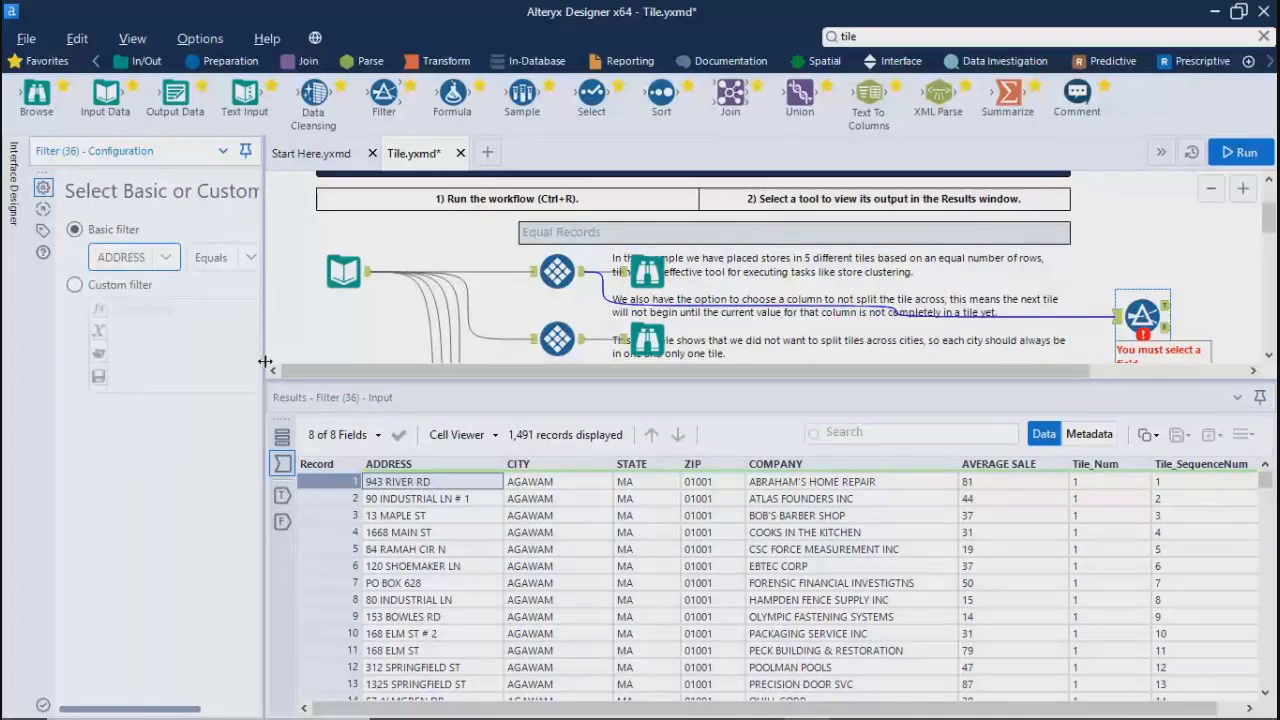
{"action": "left_click_drag", "start_coordinate": [265, 361], "coordinate": [430, 361]}
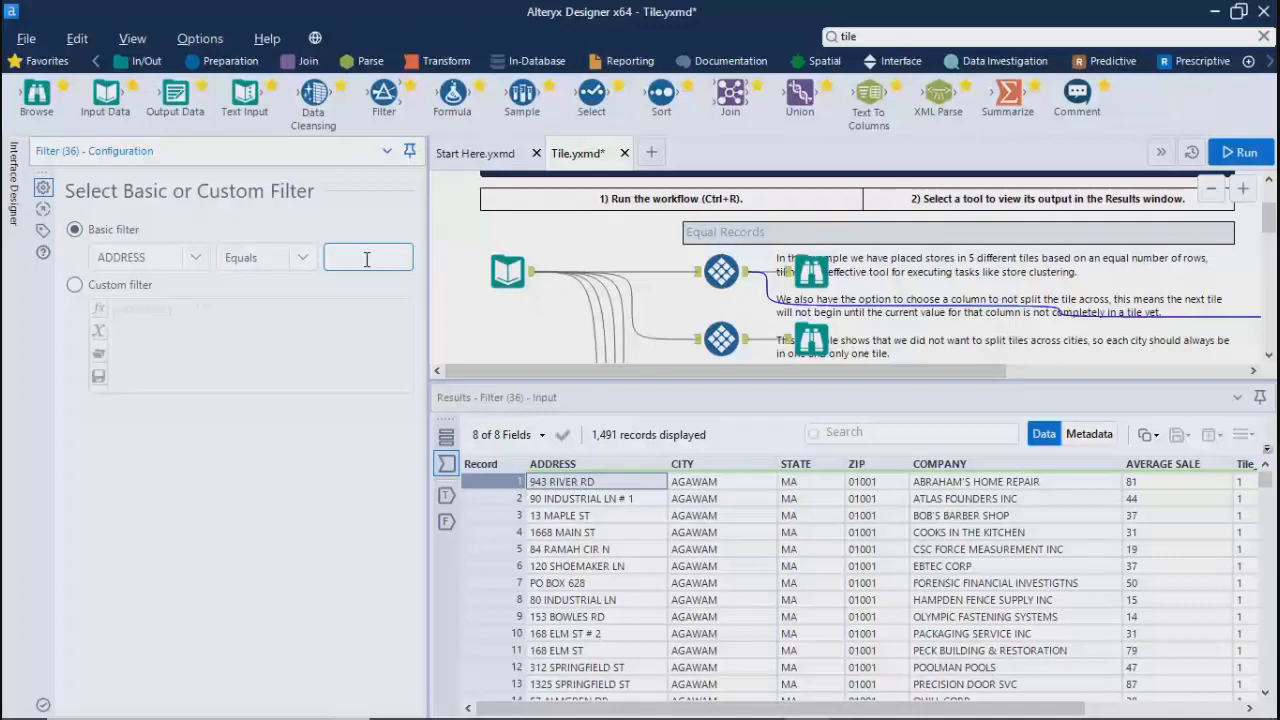
{"action": "type", "text": "943"}
{"action": "type", "text": "River Rd"}
{"action": "key", "text": "ctrl+r"}
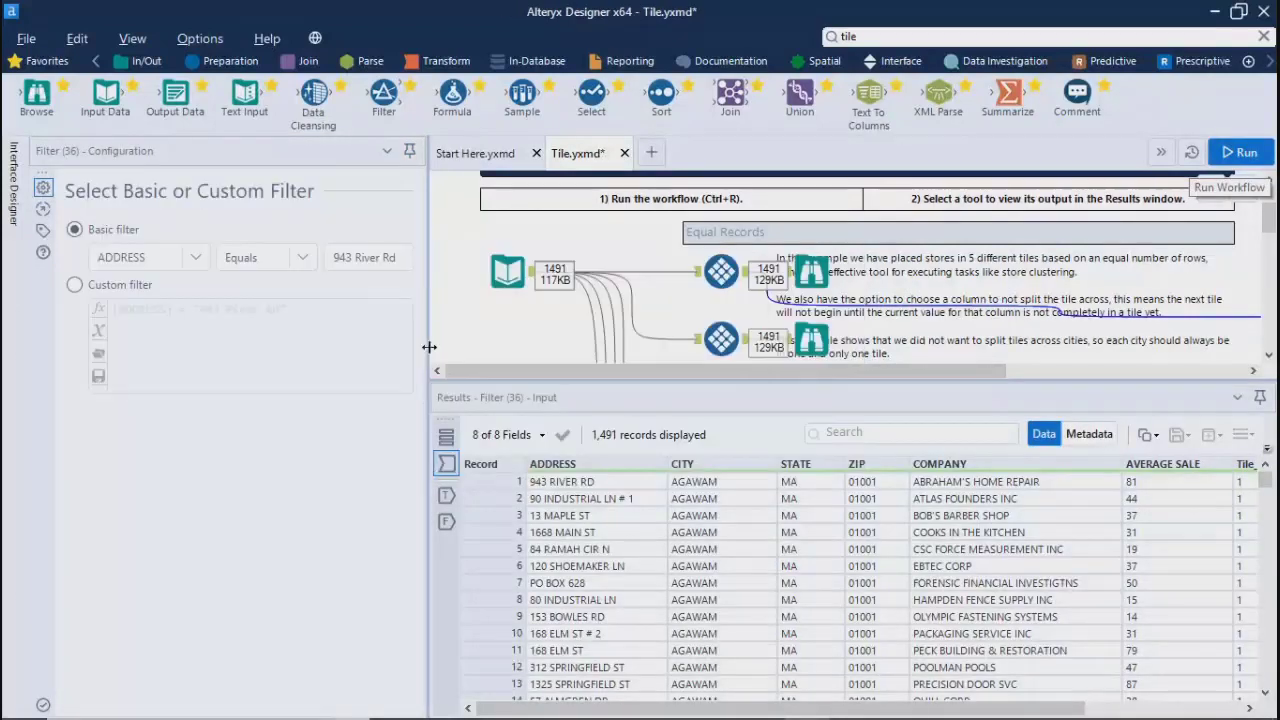
- Compare the Filter tool's True and False output records, ending on the True output with the filter configuration in view
{"action": "left_click_drag", "start_coordinate": [428, 343], "coordinate": [186, 349]}
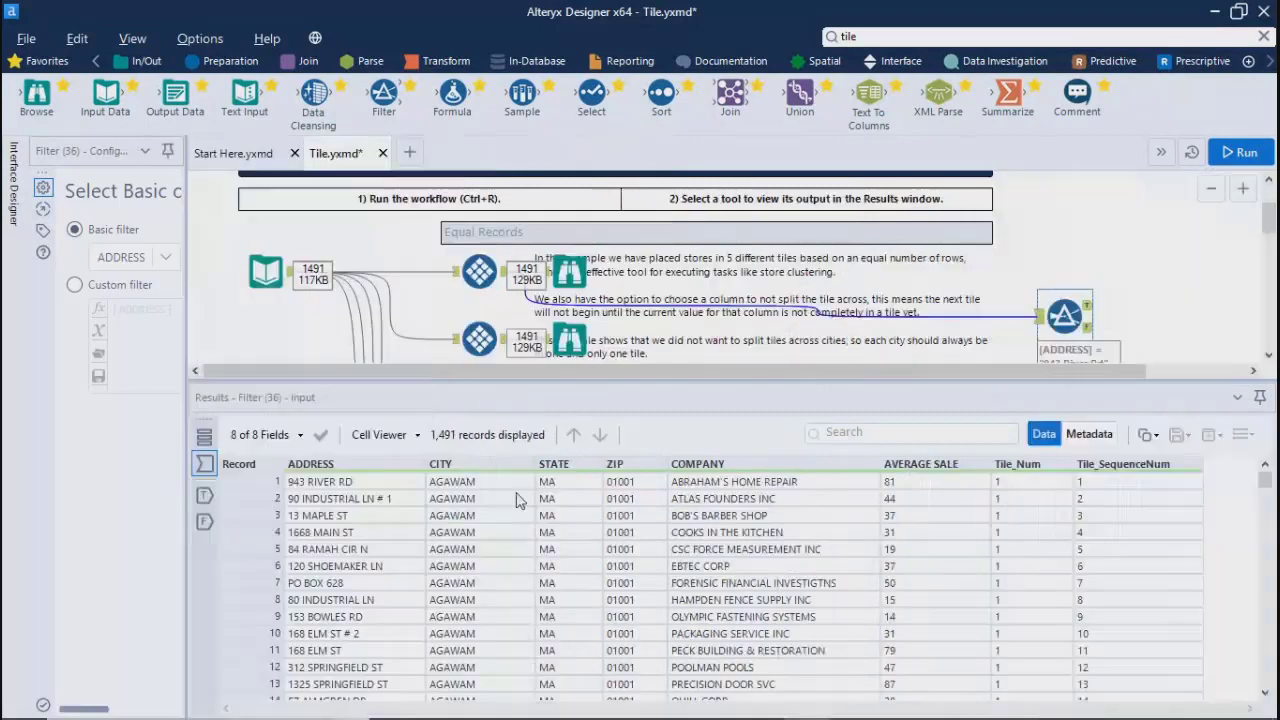
{"action": "left_click", "coordinate": [1088, 308]}
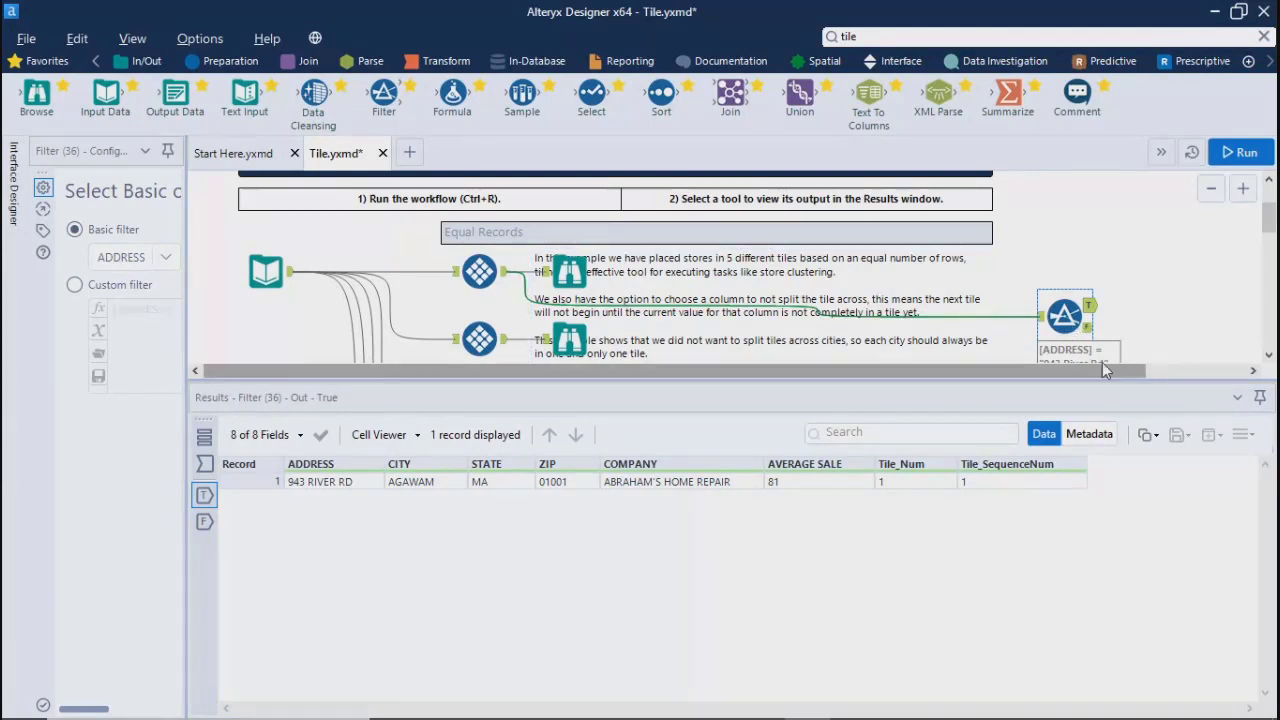
{"action": "left_click", "coordinate": [1089, 327]}
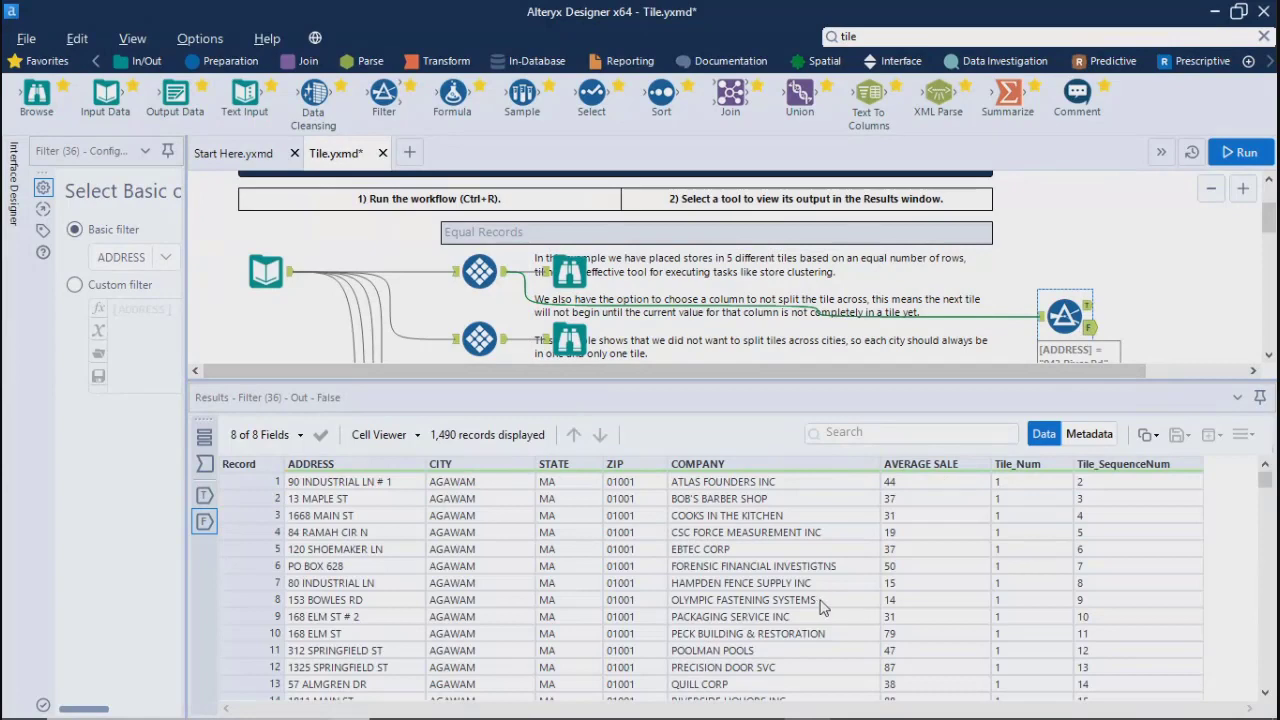
{"action": "scroll", "coordinate": [552, 641], "scroll_direction": "down", "scroll_amount": 3}
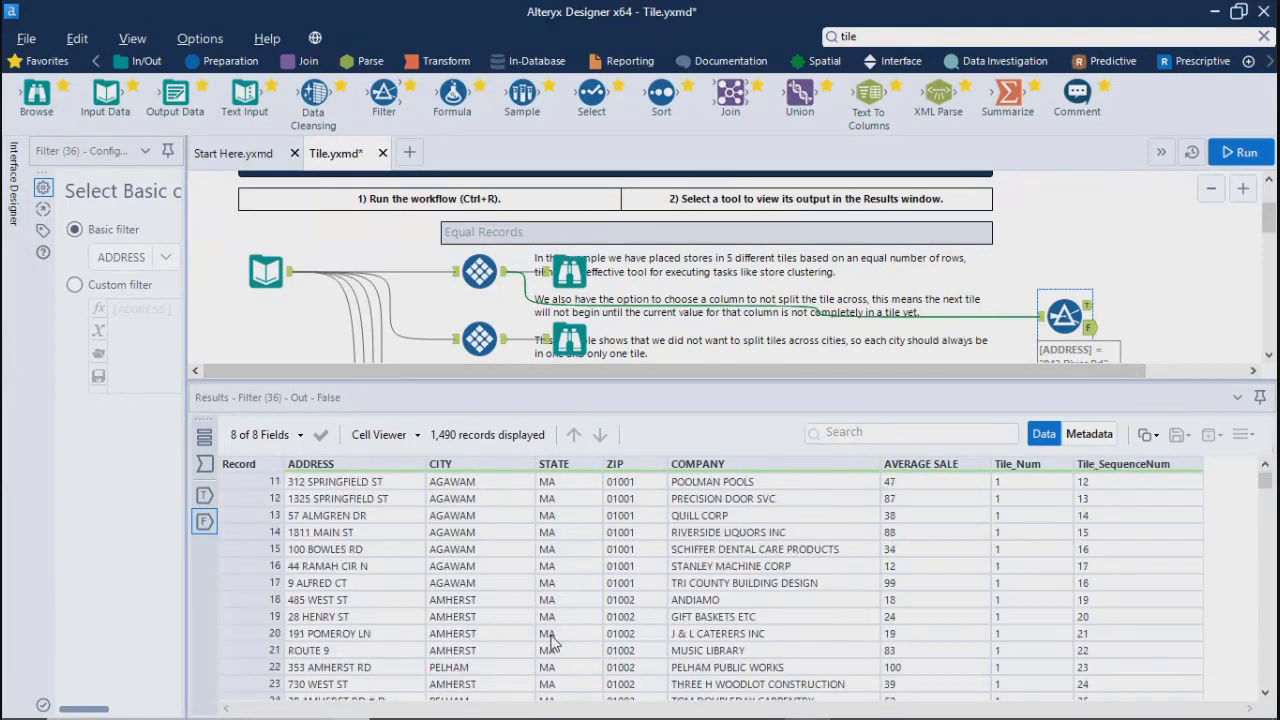
{"action": "scroll", "coordinate": [552, 641], "scroll_direction": "down", "scroll_amount": 4}
{"action": "scroll", "coordinate": [552, 641], "scroll_direction": "down", "scroll_amount": 1}
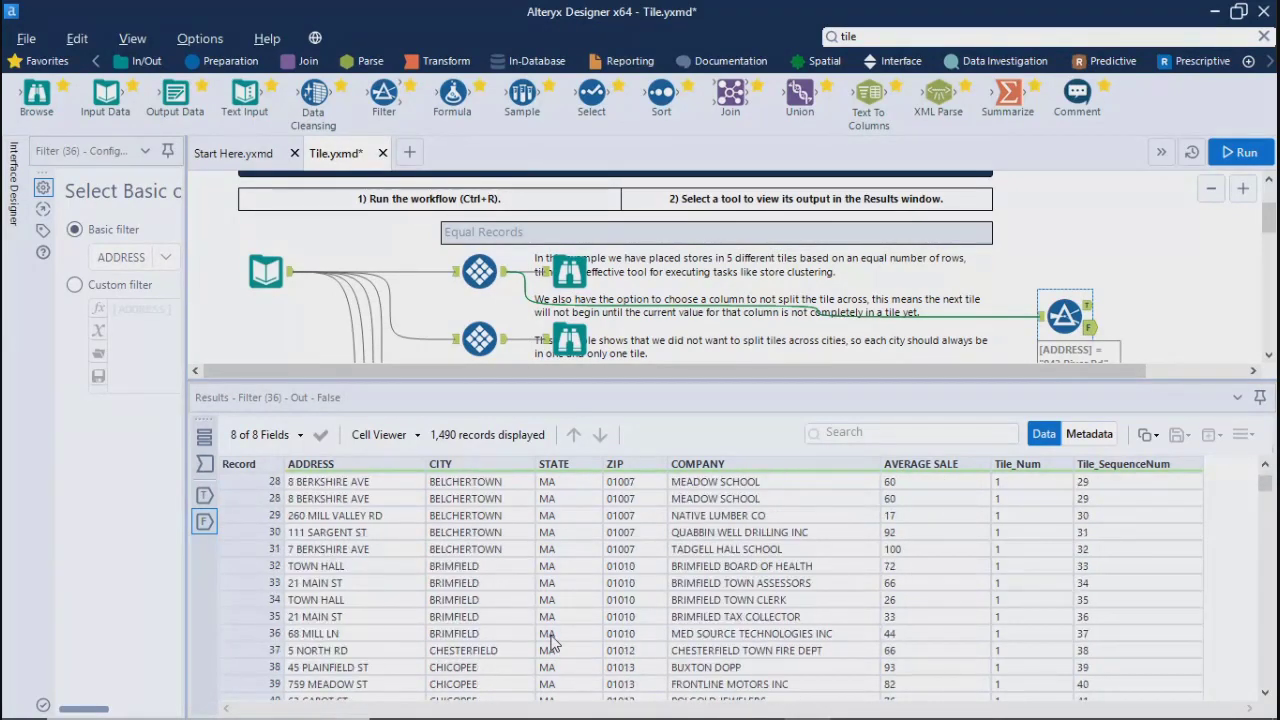
{"action": "scroll", "coordinate": [552, 641], "scroll_direction": "up", "scroll_amount": 5}
{"action": "left_click", "coordinate": [1089, 305]}
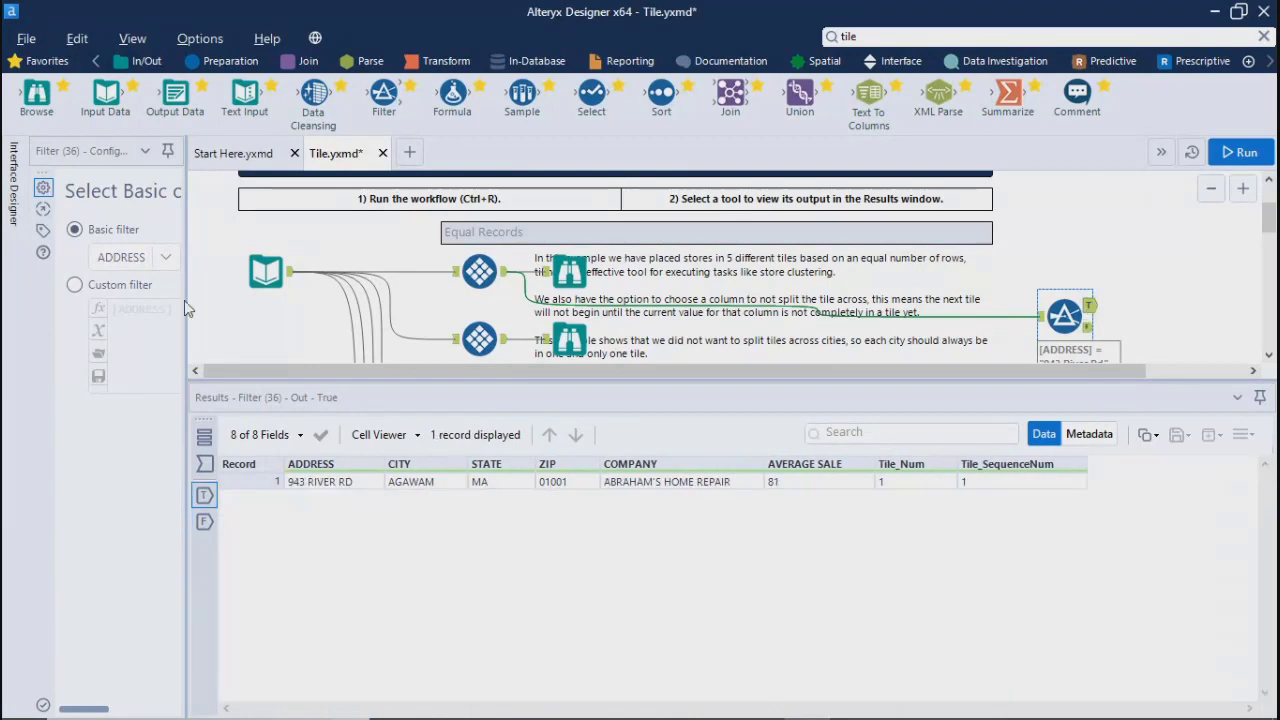
{"action": "left_click_drag", "start_coordinate": [186, 299], "coordinate": [346, 322]}
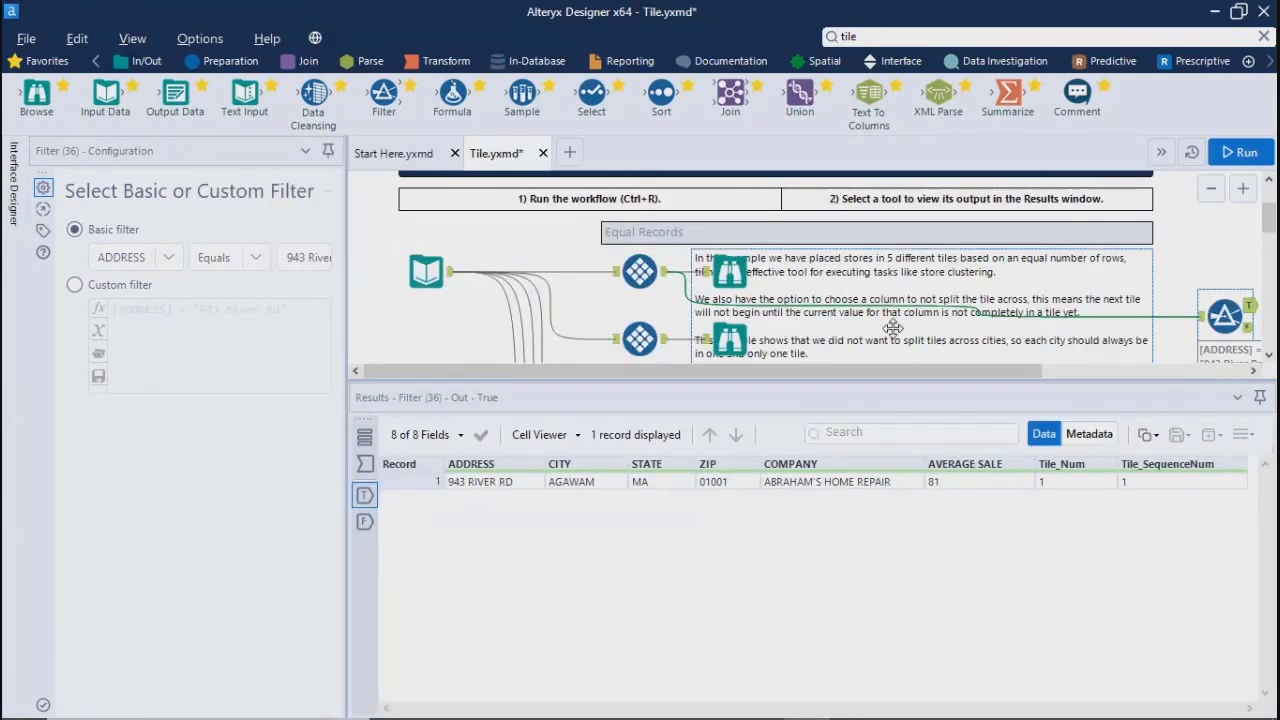
- Compare the input data with the first tile tool's output, examining the first record's ADDRESS, Tile_Num and Tile_SequenceNum values and the tile methods
{"action": "left_click", "coordinate": [426, 271]}
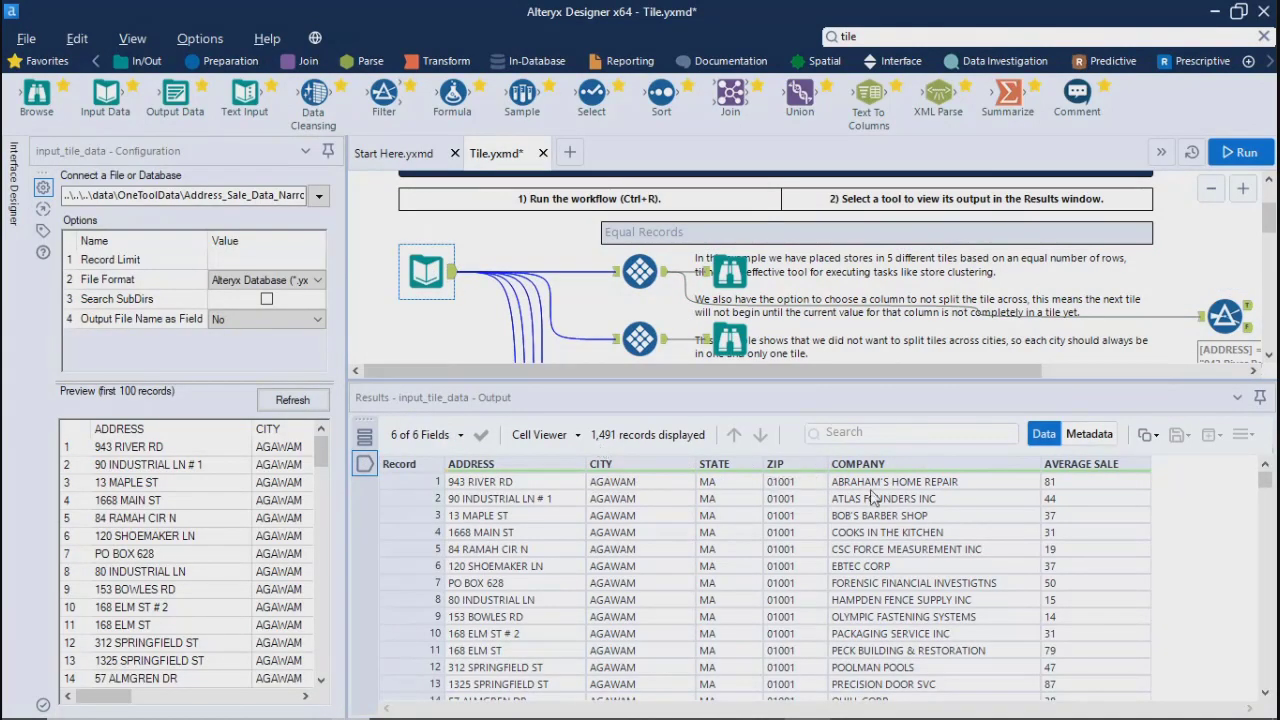
{"action": "left_click", "coordinate": [664, 279]}
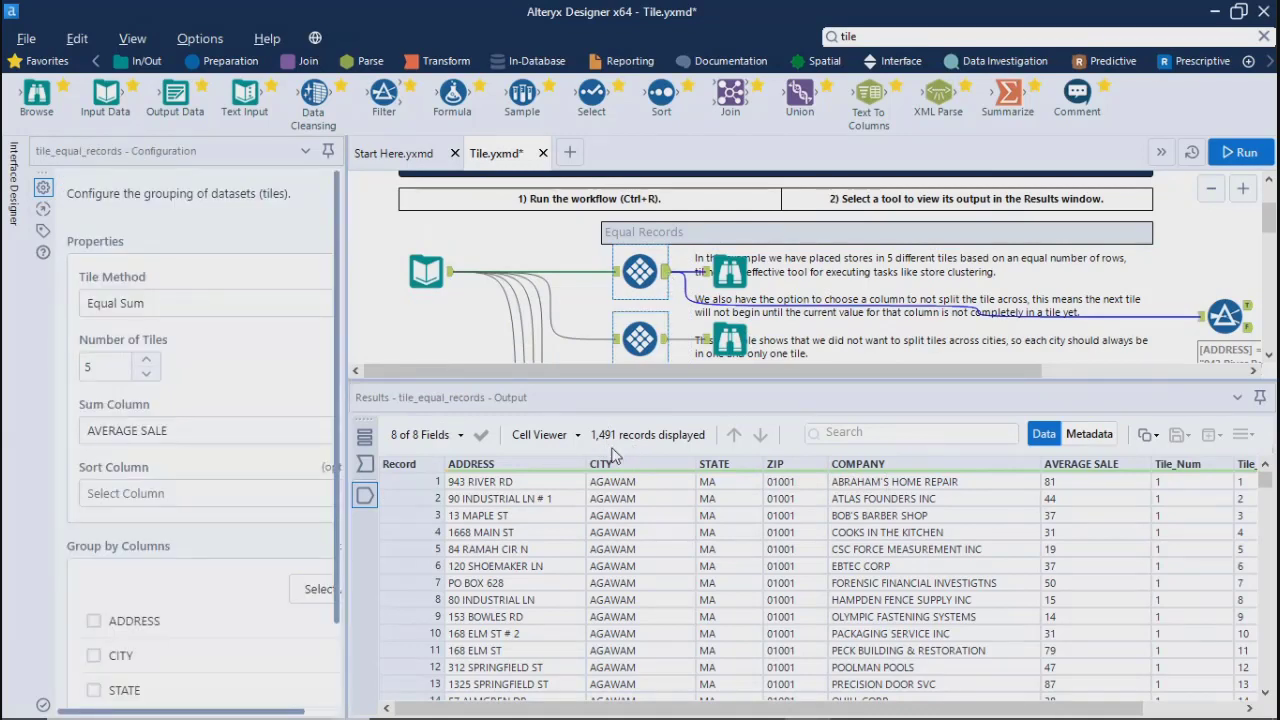
{"action": "mouse_move", "coordinate": [577, 712]}
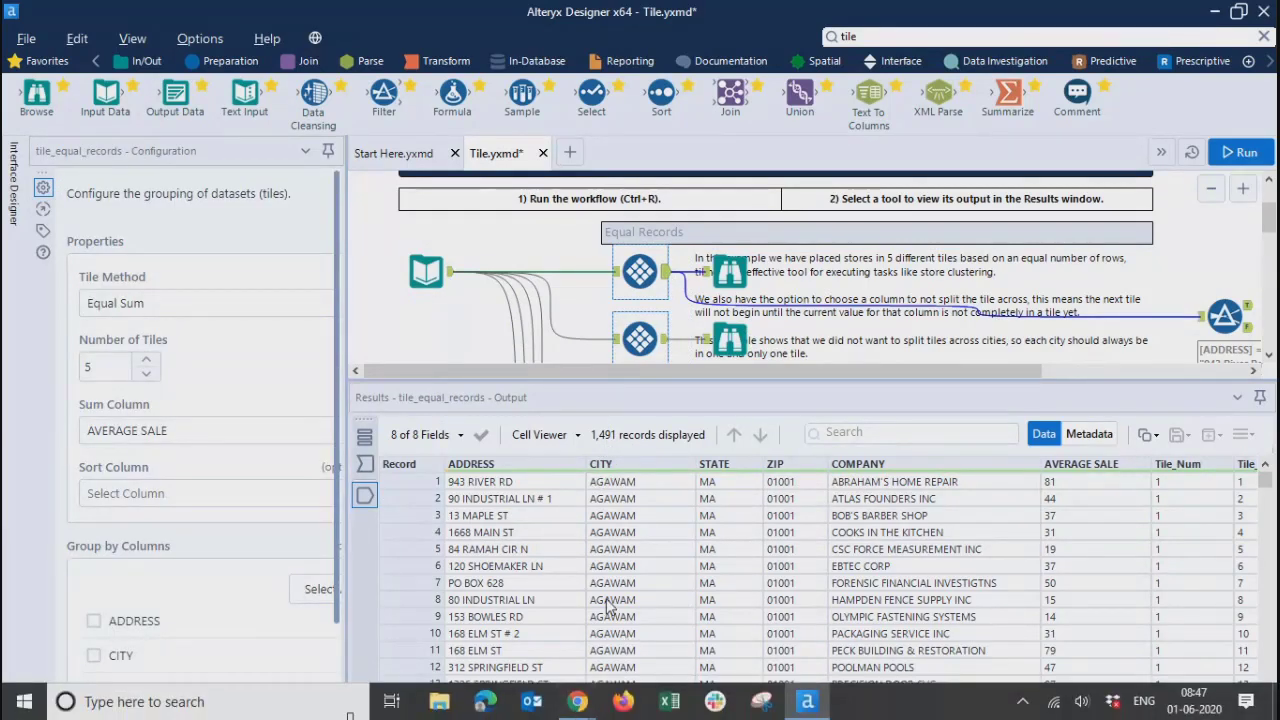
{"action": "left_click", "coordinate": [483, 484]}
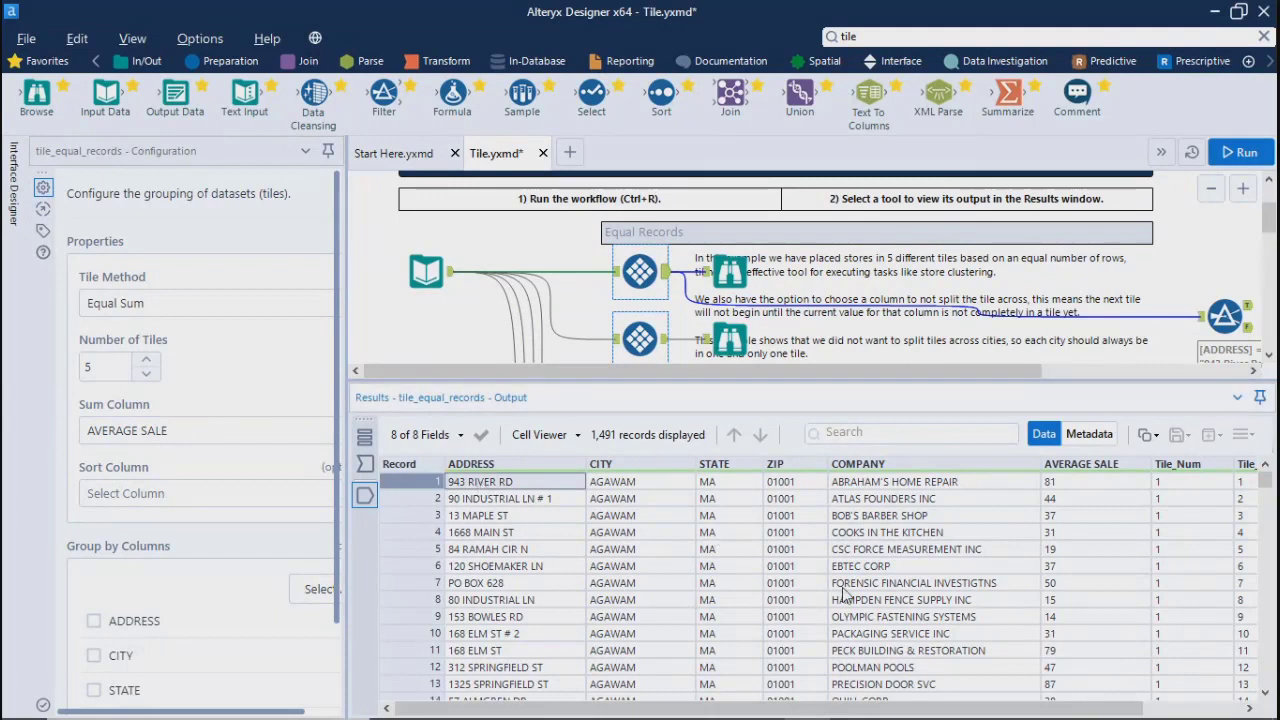
{"action": "left_click_drag", "start_coordinate": [700, 714], "coordinate": [792, 714]}
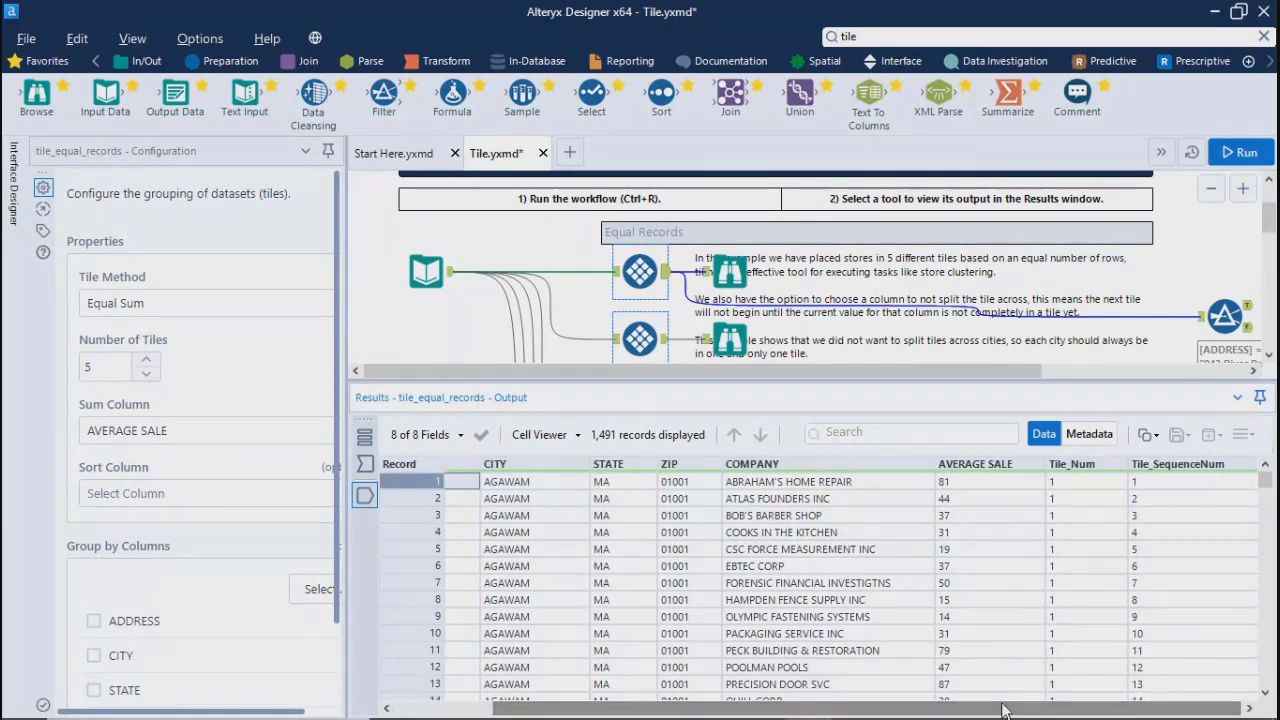
{"action": "left_click", "coordinate": [1101, 483]}
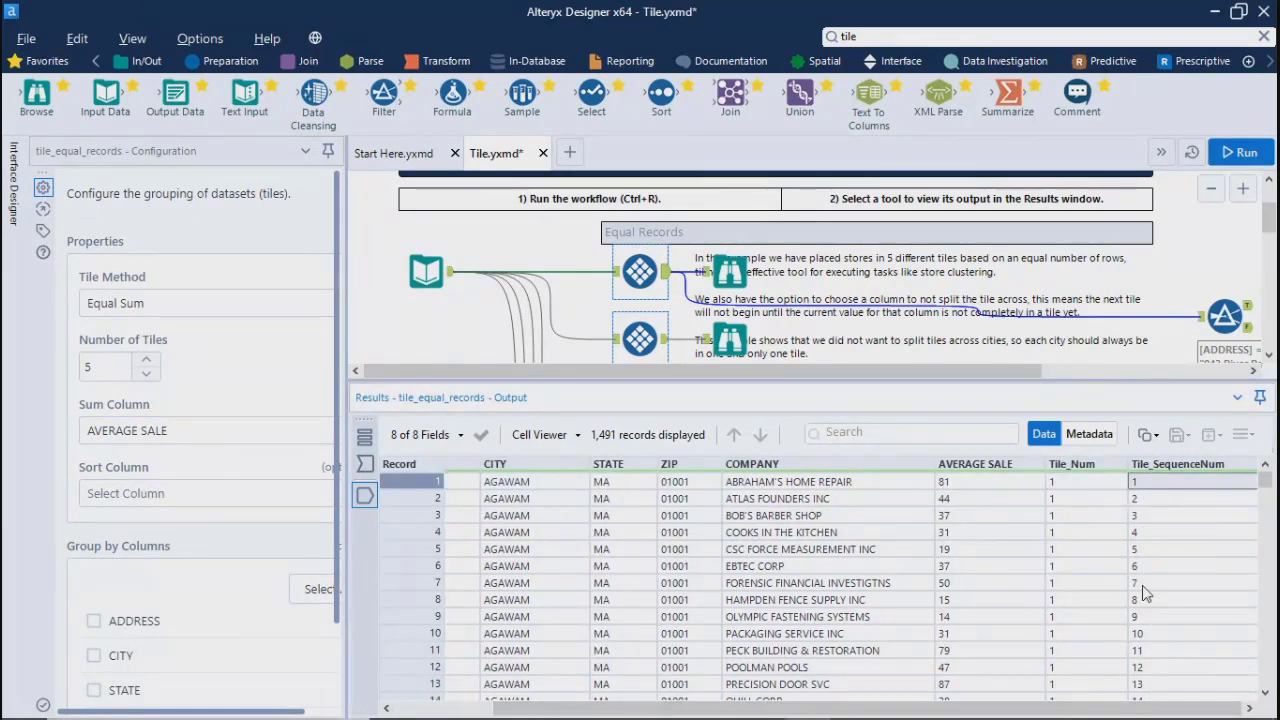
{"action": "scroll", "coordinate": [1145, 595], "scroll_direction": "down", "scroll_amount": 2}
{"action": "key", "text": "Right"}
{"action": "right_click", "coordinate": [1142, 712]}
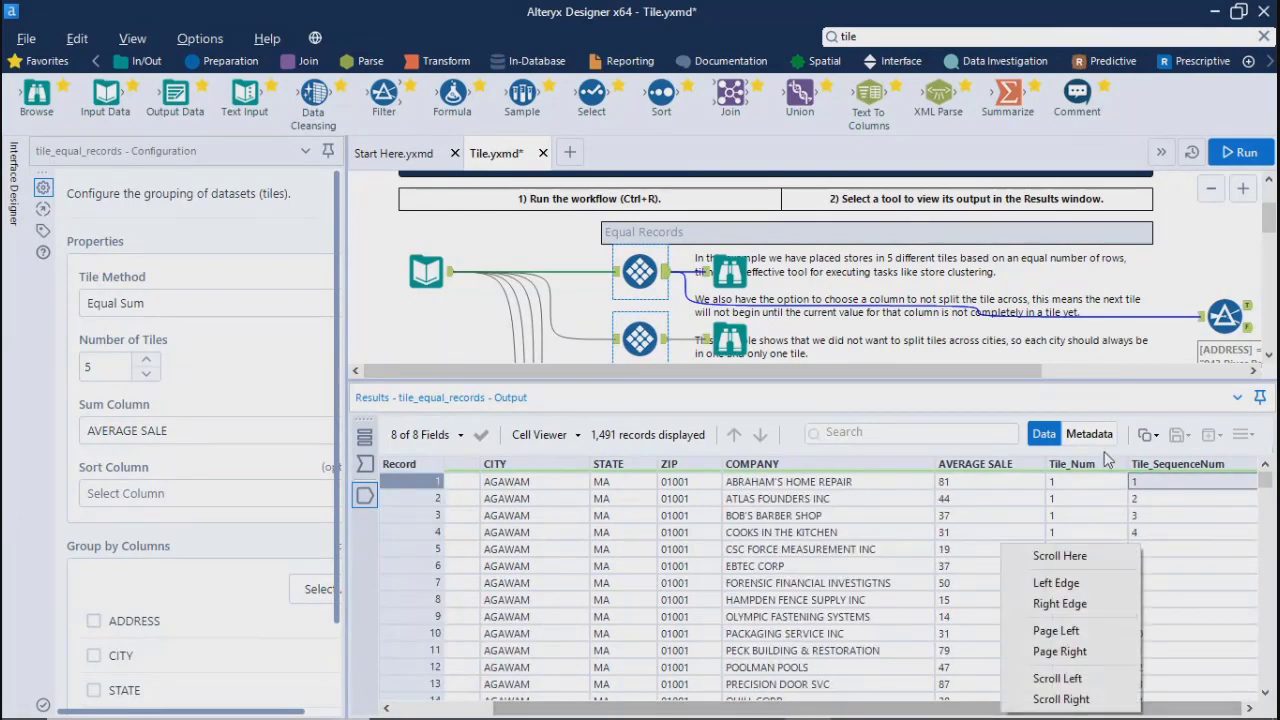
{"action": "left_click", "coordinate": [140, 308]}
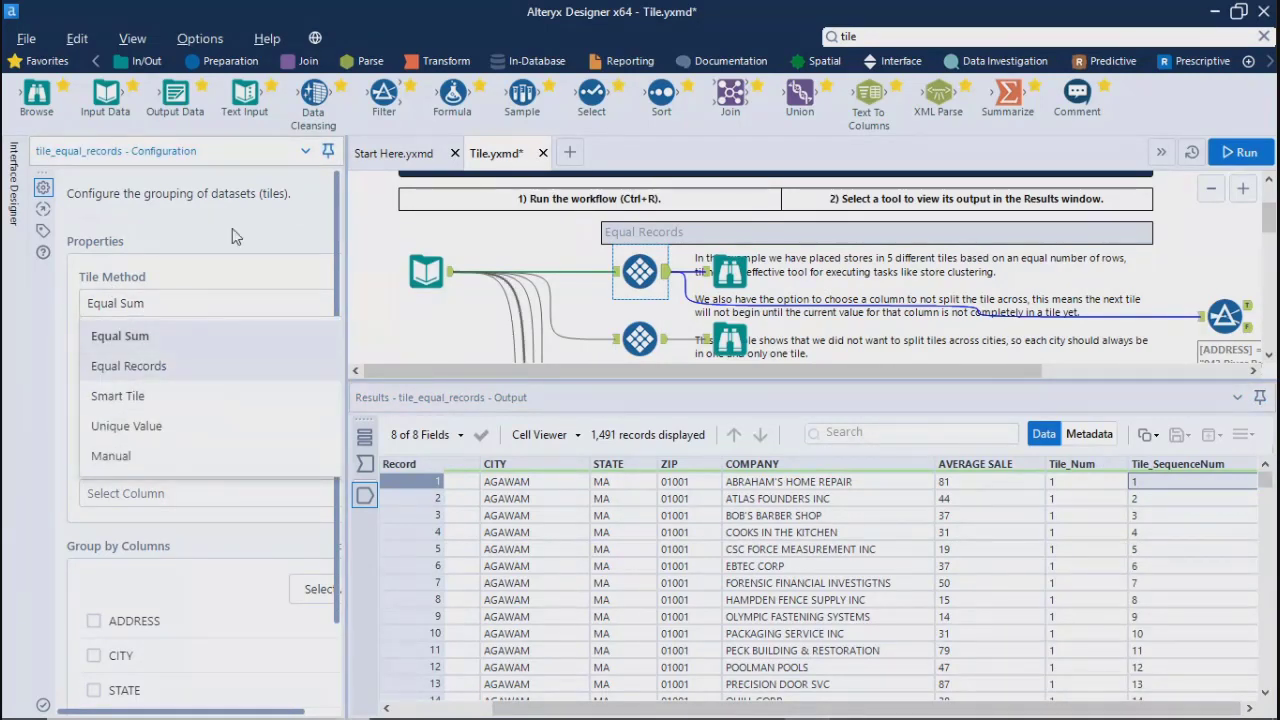
- Set the Filter tool's basic filter to Tile_SequenceNum = 1 and run the workflow
{"action": "left_click", "coordinate": [1218, 317]}
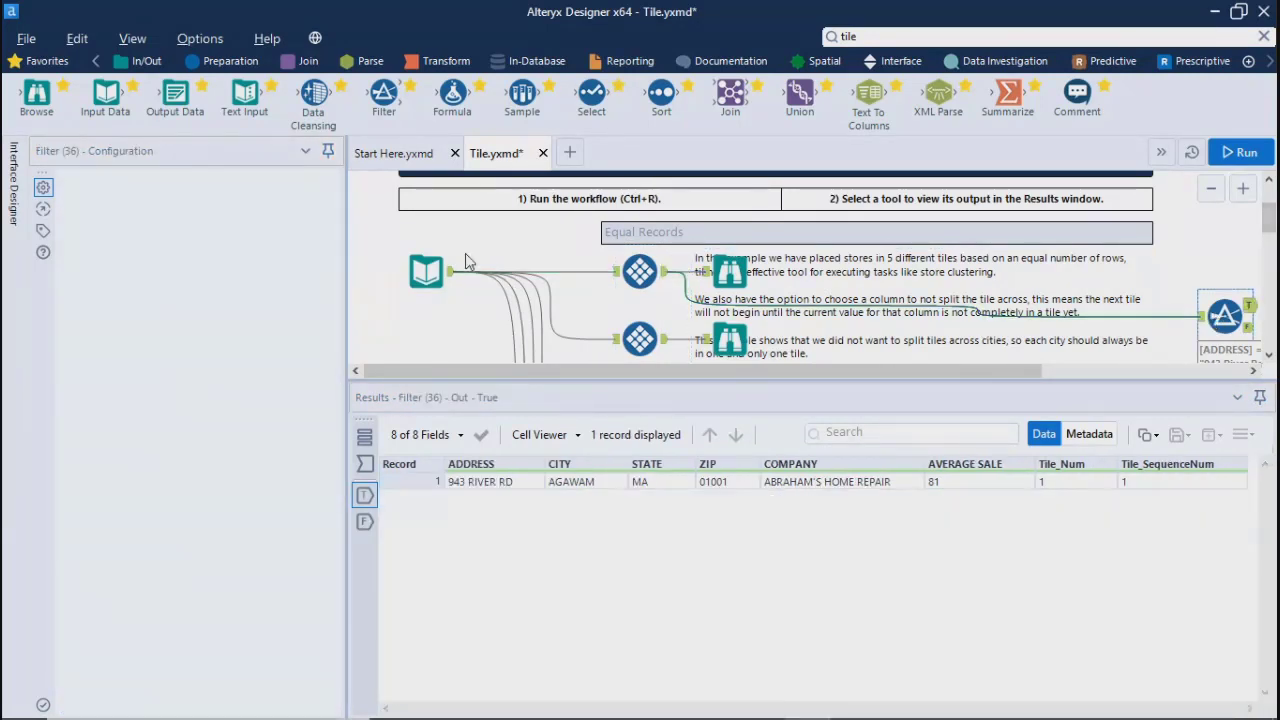
{"action": "left_click", "coordinate": [140, 257]}
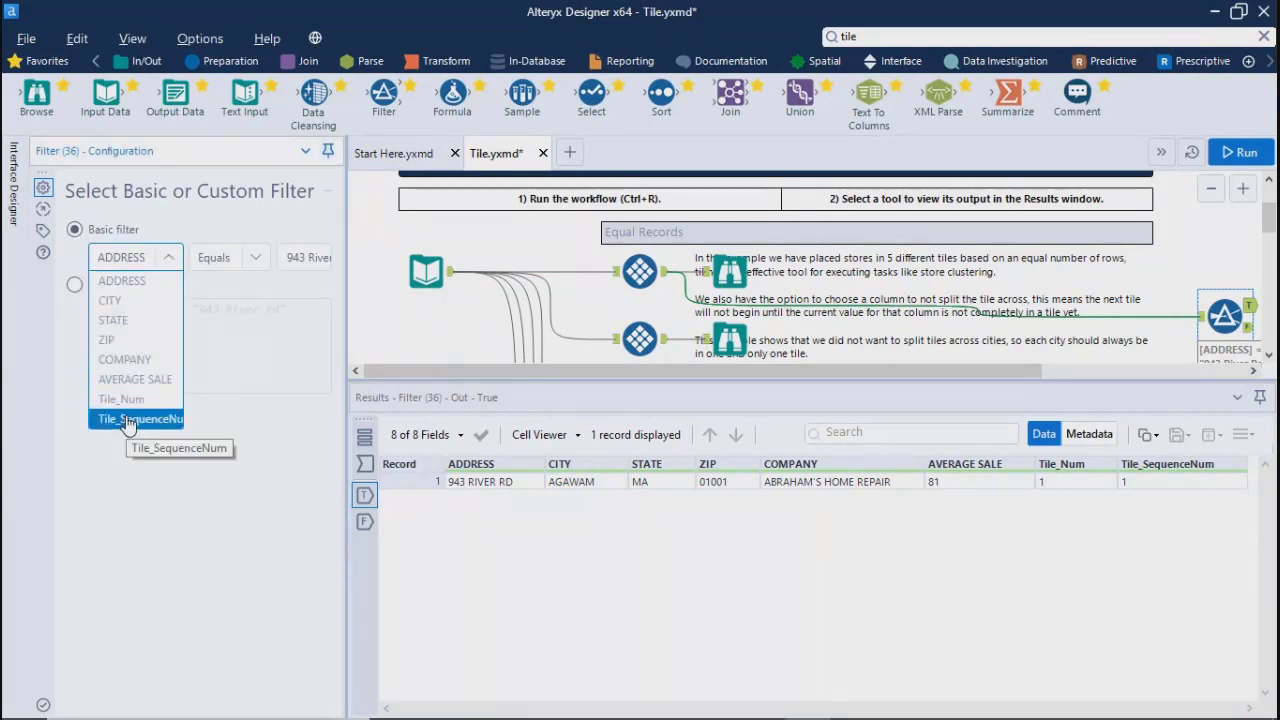
{"action": "left_click", "coordinate": [130, 419]}
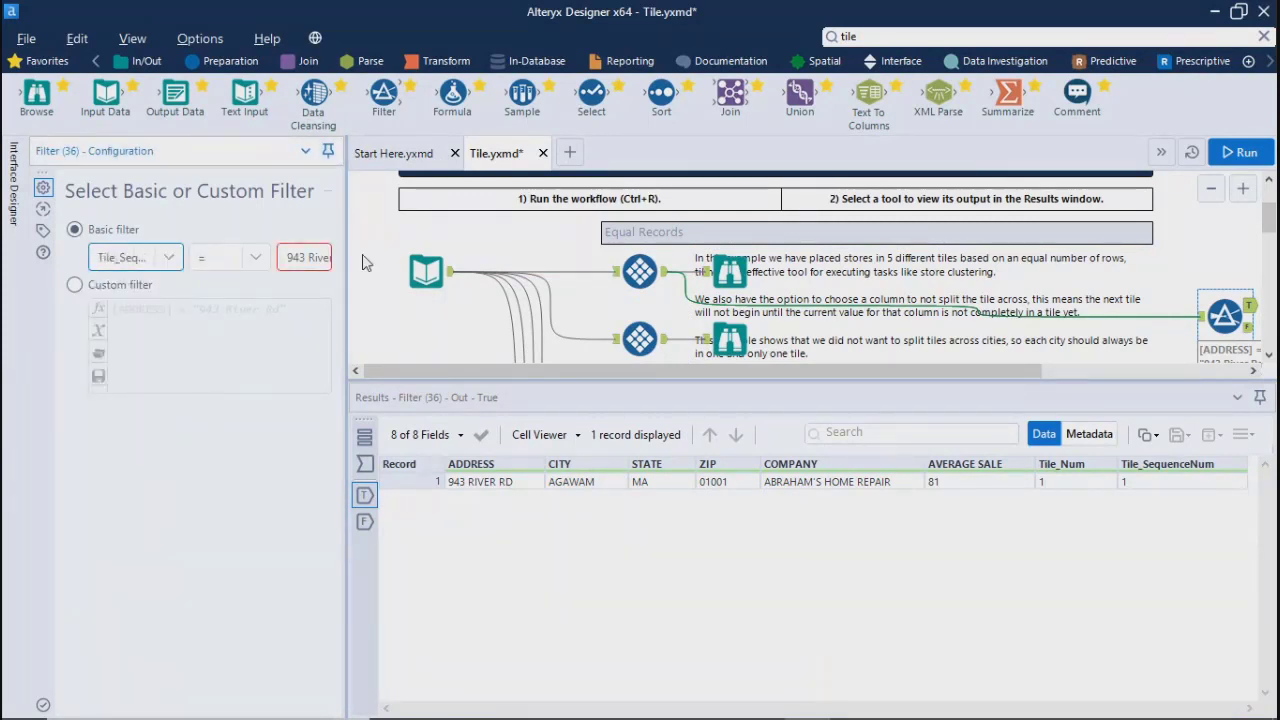
{"action": "triple_click", "coordinate": [310, 257]}
{"action": "type", "text": "1"}
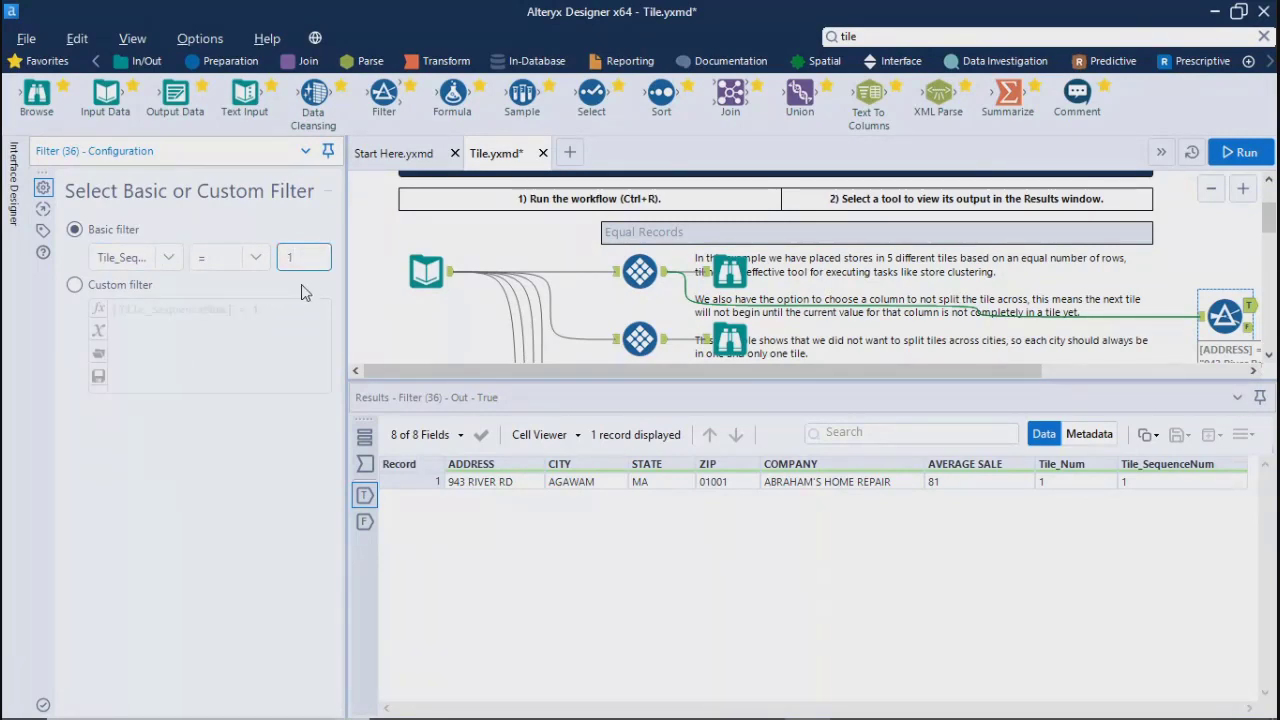
{"action": "left_click", "coordinate": [1240, 152]}
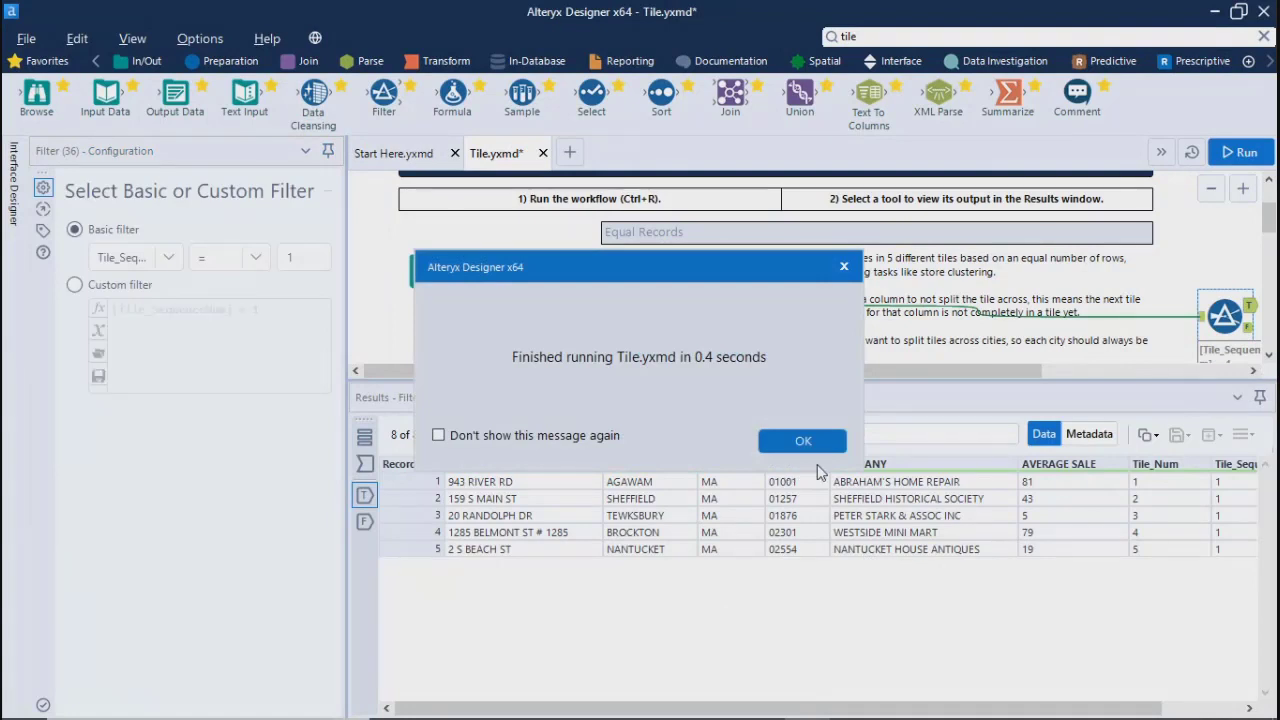
{"action": "left_click", "coordinate": [804, 439]}
- Widen the results area and examine the Tile_Num and Tile_SequenceNum values in the Filter tool's True output
{"action": "left_click_drag", "start_coordinate": [580, 704], "coordinate": [816, 672]}
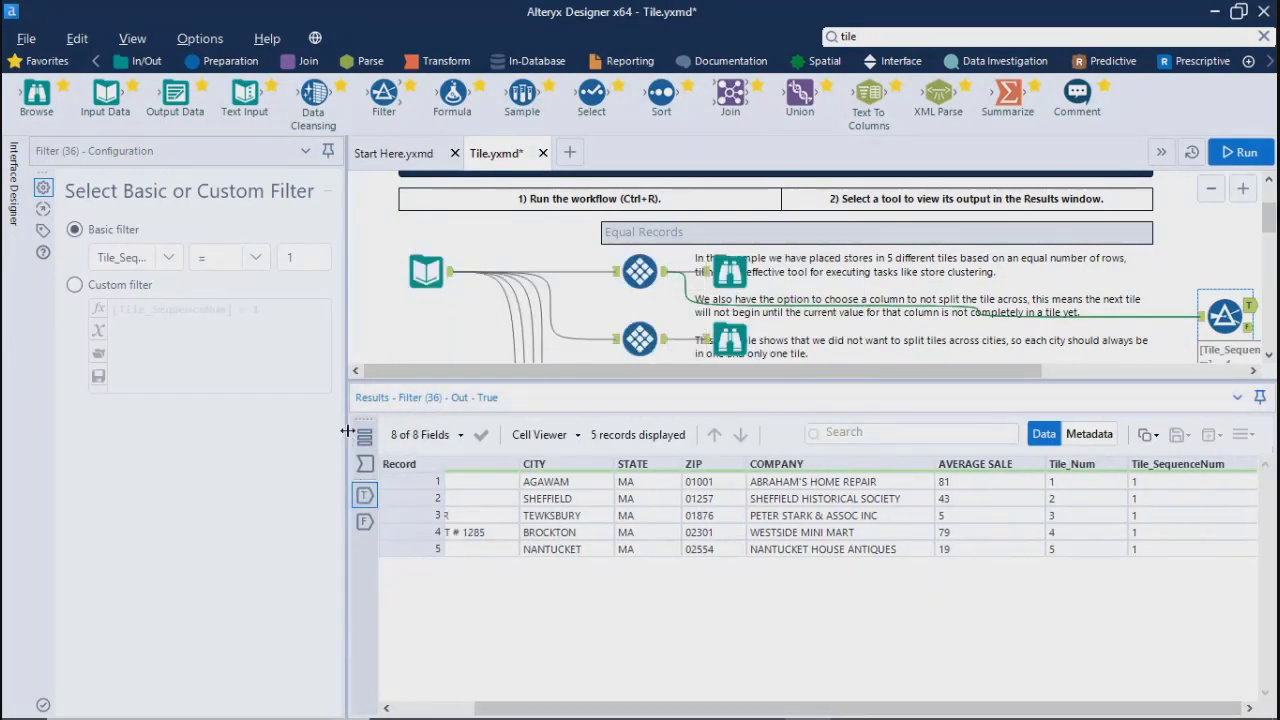
{"action": "left_click_drag", "start_coordinate": [348, 432], "coordinate": [163, 425]}
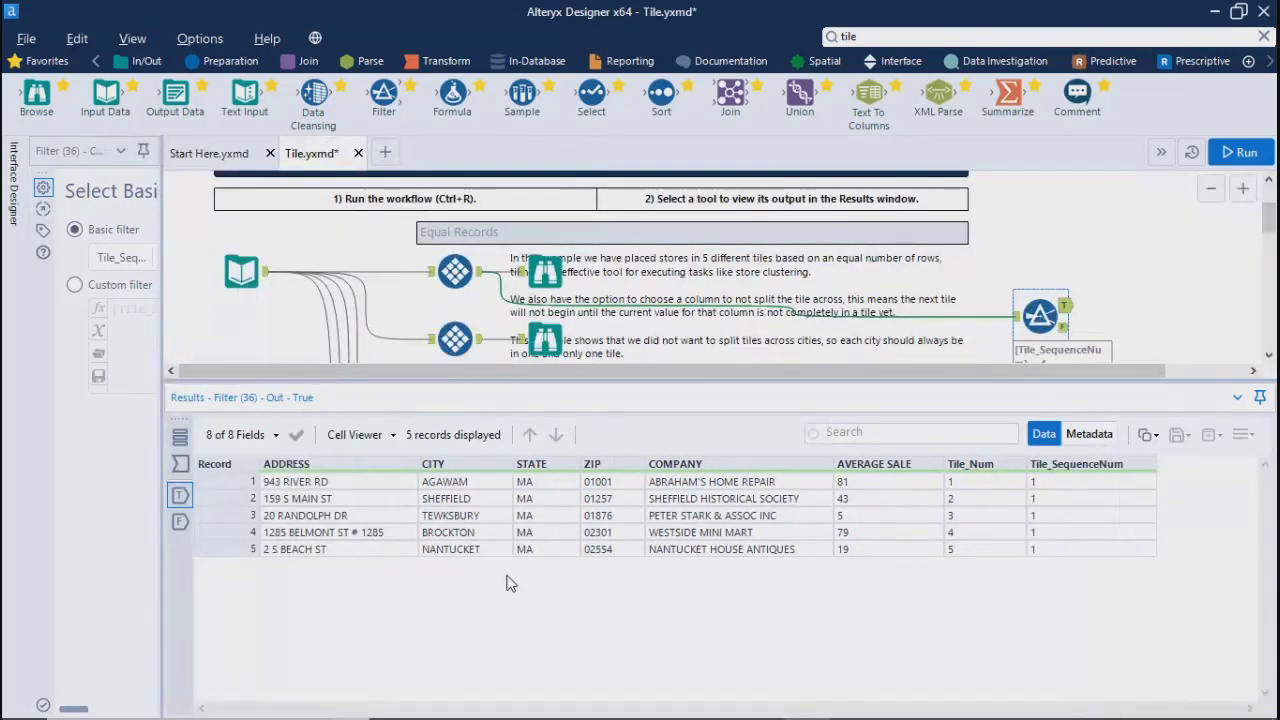
{"action": "left_click", "coordinate": [1083, 483]}
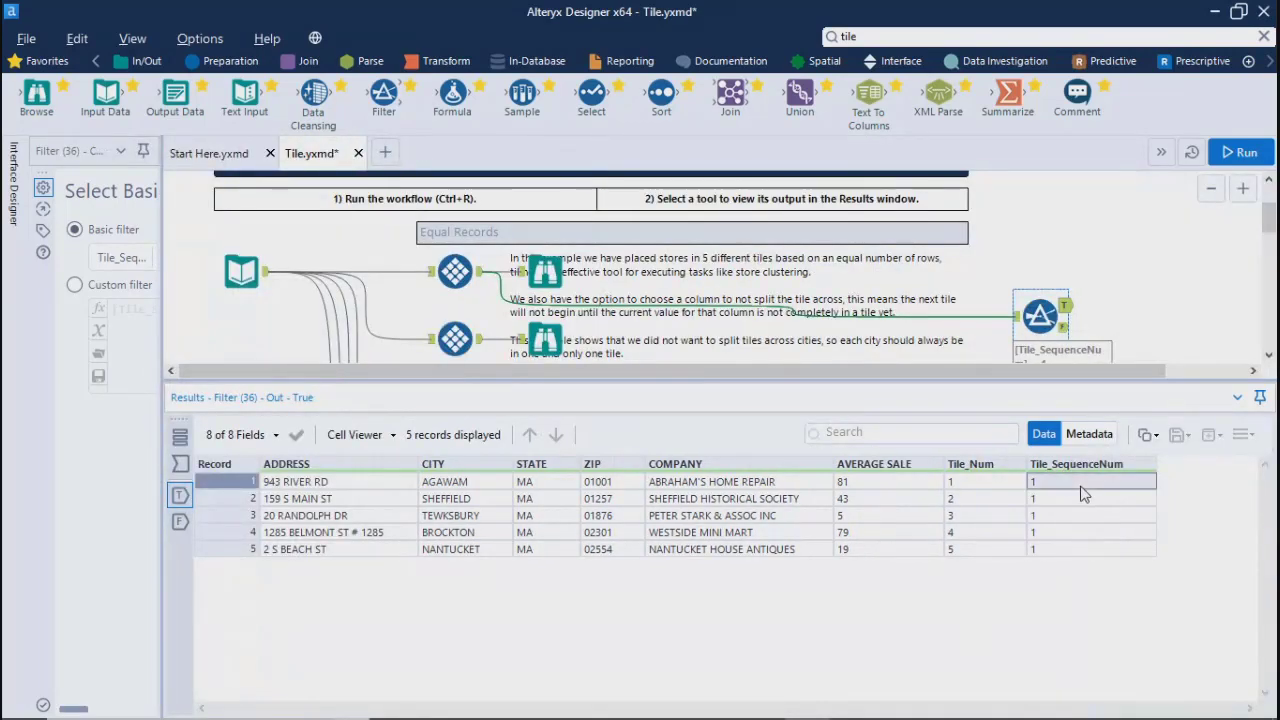
{"action": "right_click", "coordinate": [1077, 549]}
{"action": "left_click", "coordinate": [937, 647]}
- Compare the first tile tool's configuration and output with the Filter tool's True output, ending on the tile tool with its configuration widened
{"action": "left_click", "coordinate": [455, 271]}
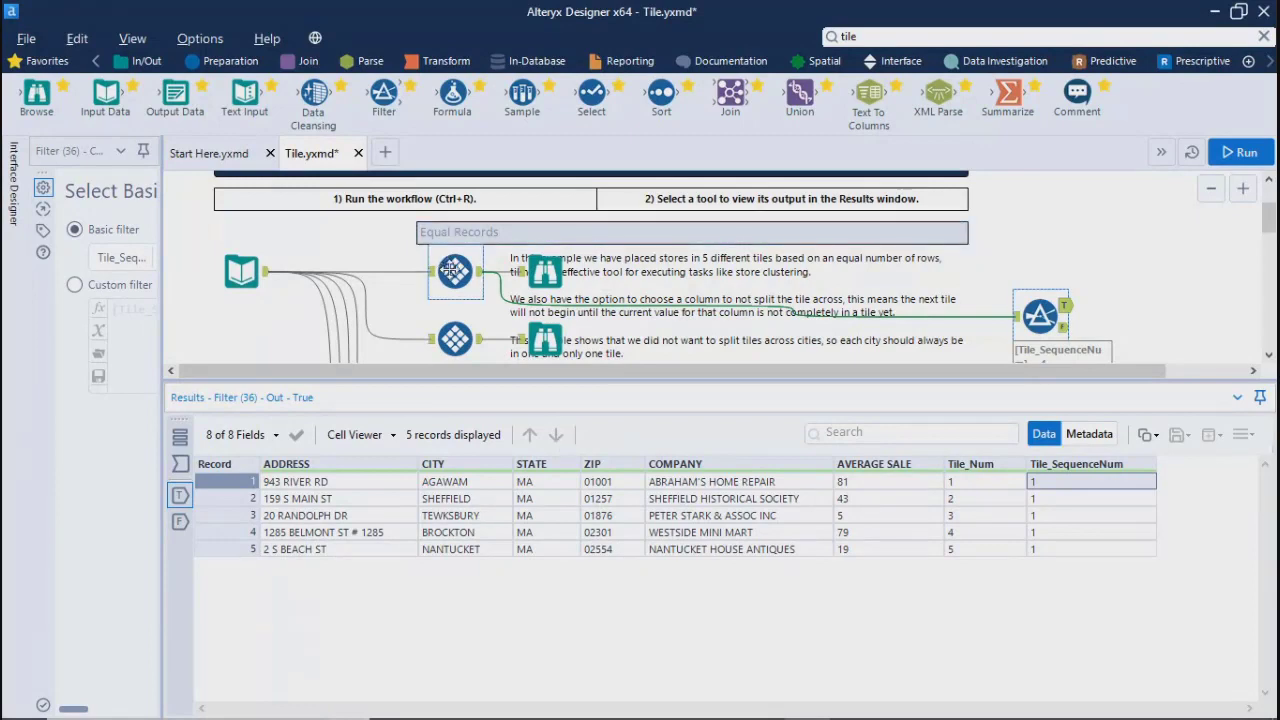
{"action": "left_click_drag", "start_coordinate": [163, 354], "coordinate": [335, 346]}
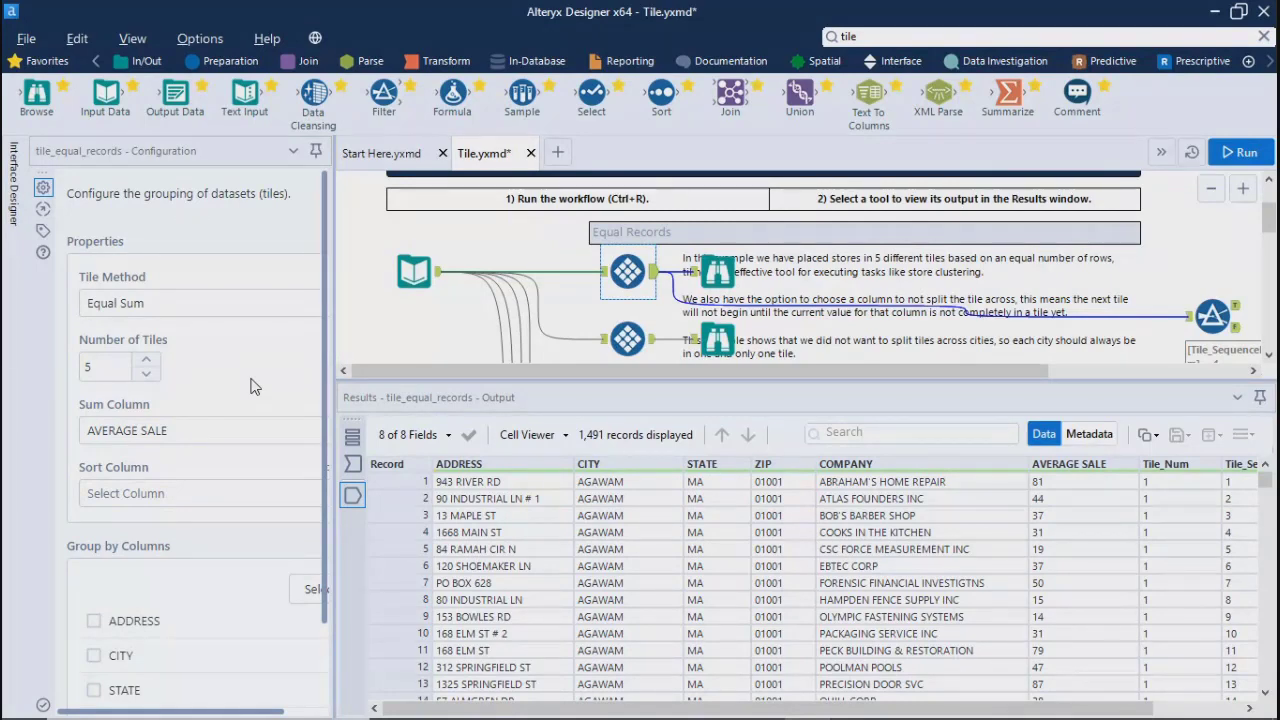
{"action": "left_click_drag", "start_coordinate": [333, 333], "coordinate": [206, 333]}
{"action": "left_click", "coordinate": [1115, 313]}
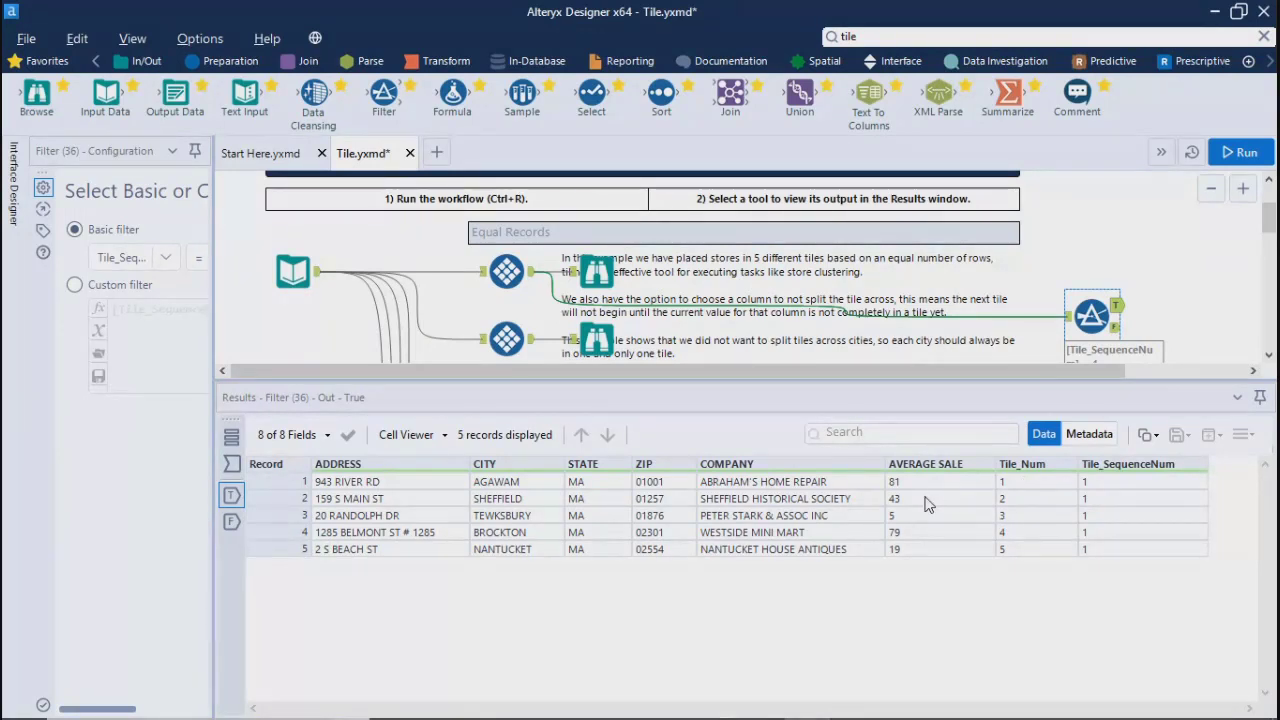
{"action": "left_click", "coordinate": [517, 294]}
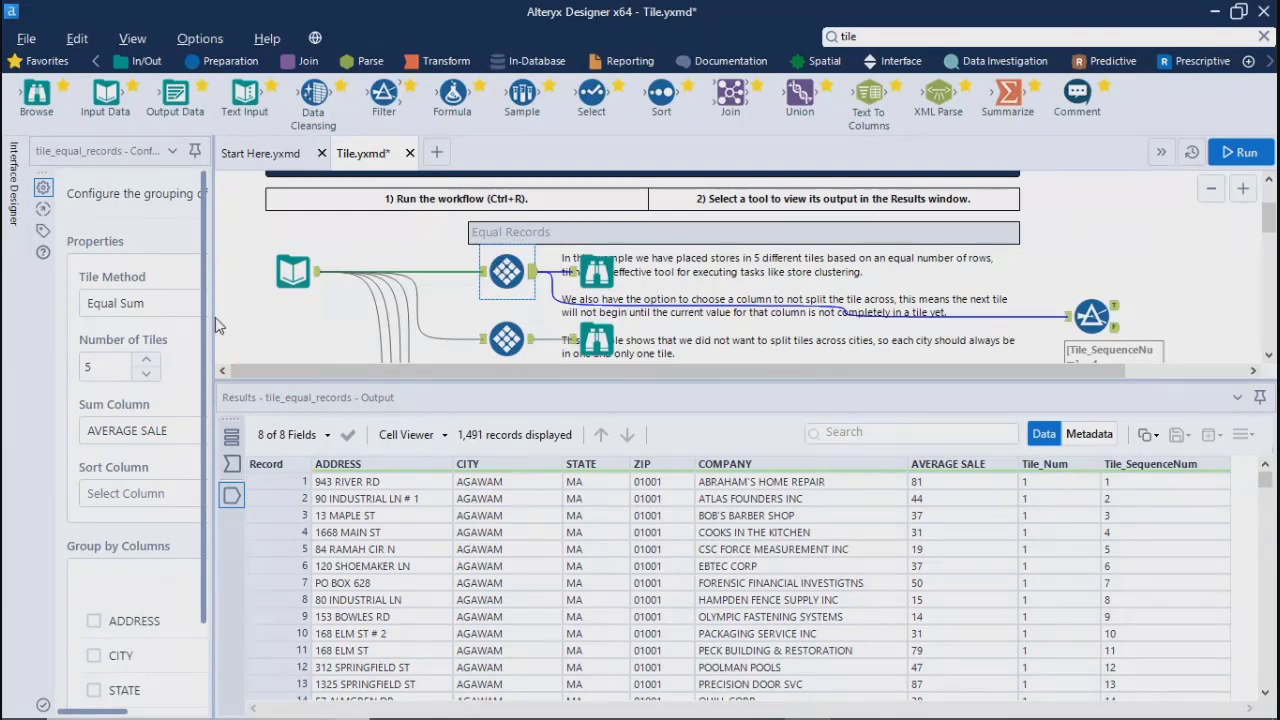
{"action": "left_click_drag", "start_coordinate": [213, 318], "coordinate": [426, 331]}
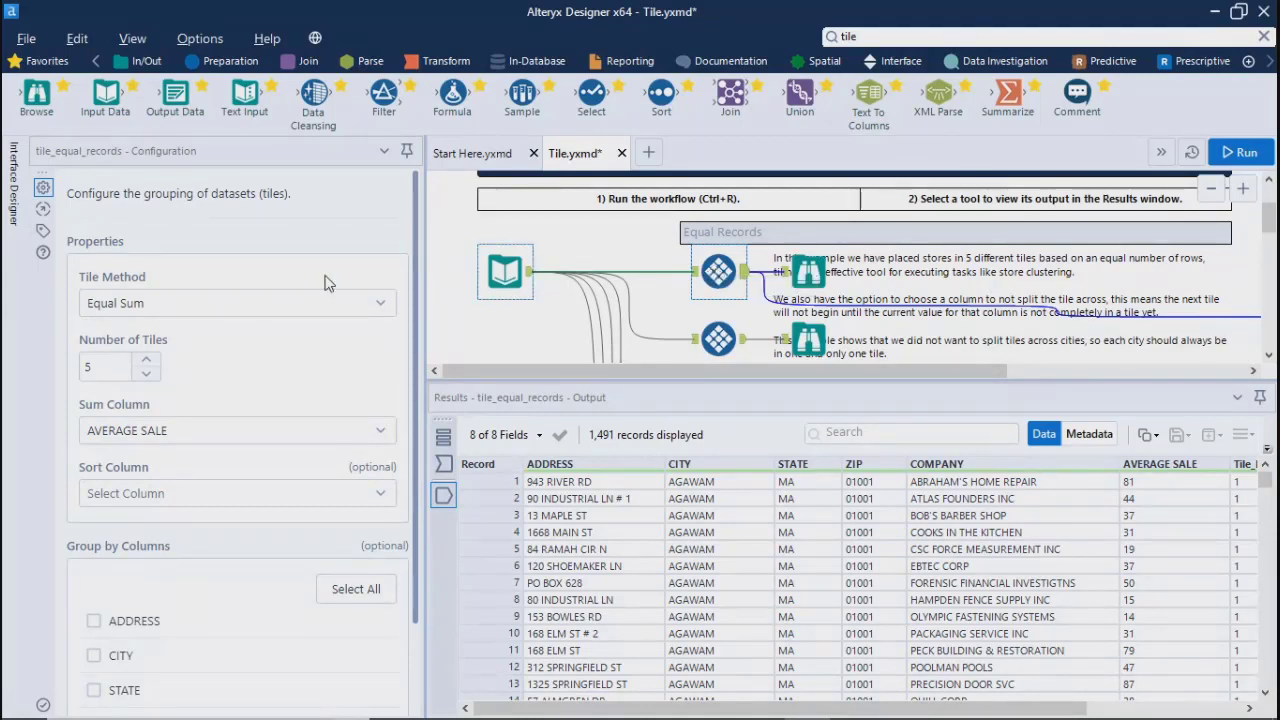
- Review the first tile tool's Number of Tiles setting and its available tile methods
{"action": "left_click", "coordinate": [97, 369]}
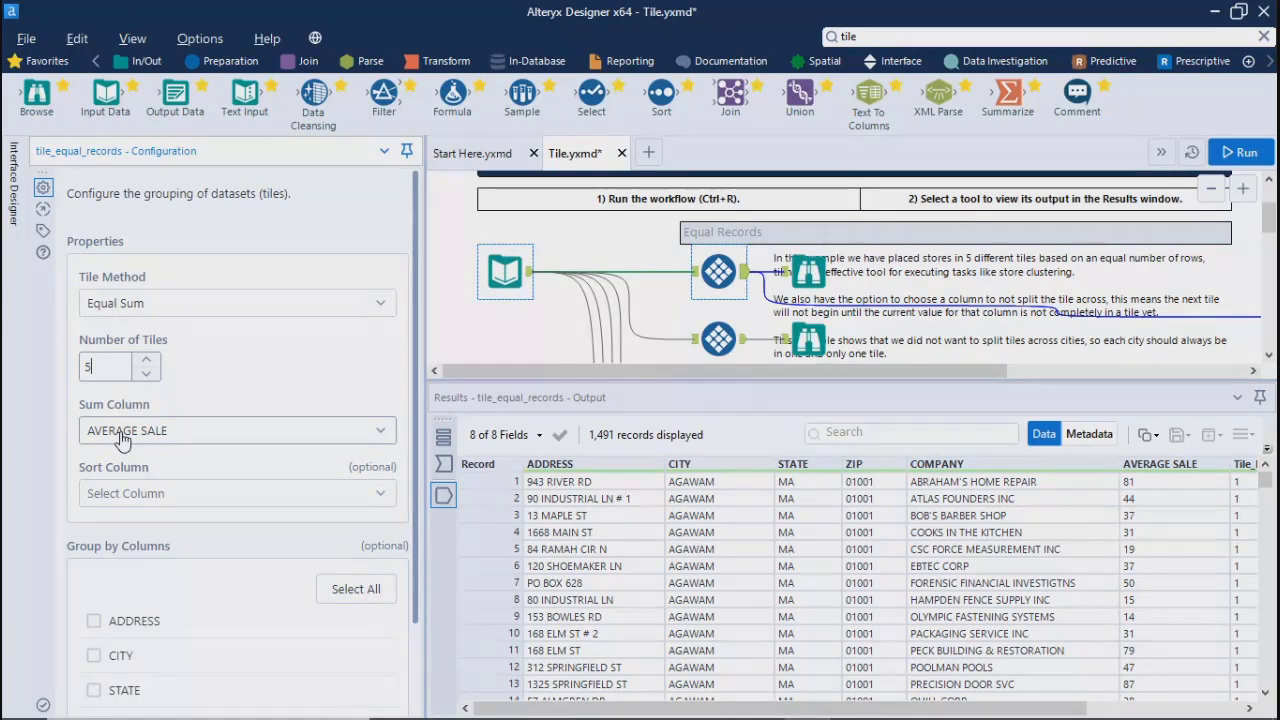
{"action": "left_click", "coordinate": [275, 305]}
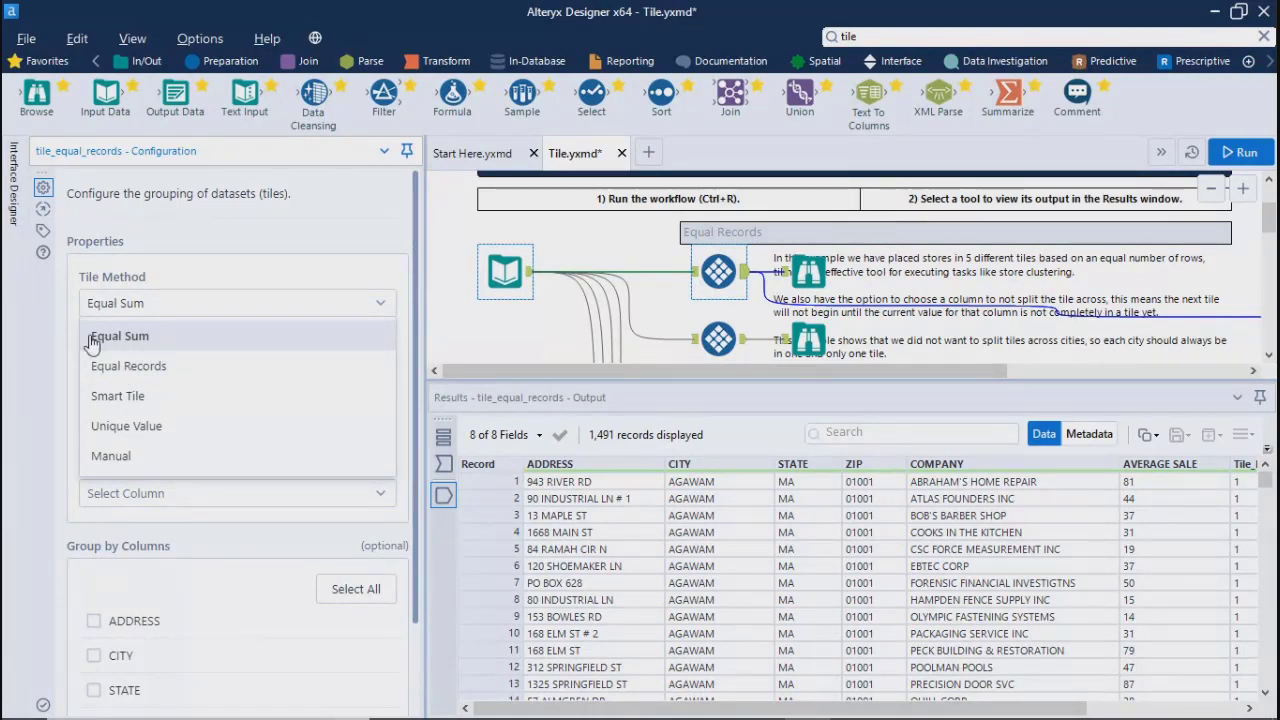
{"action": "left_click", "coordinate": [59, 405]}
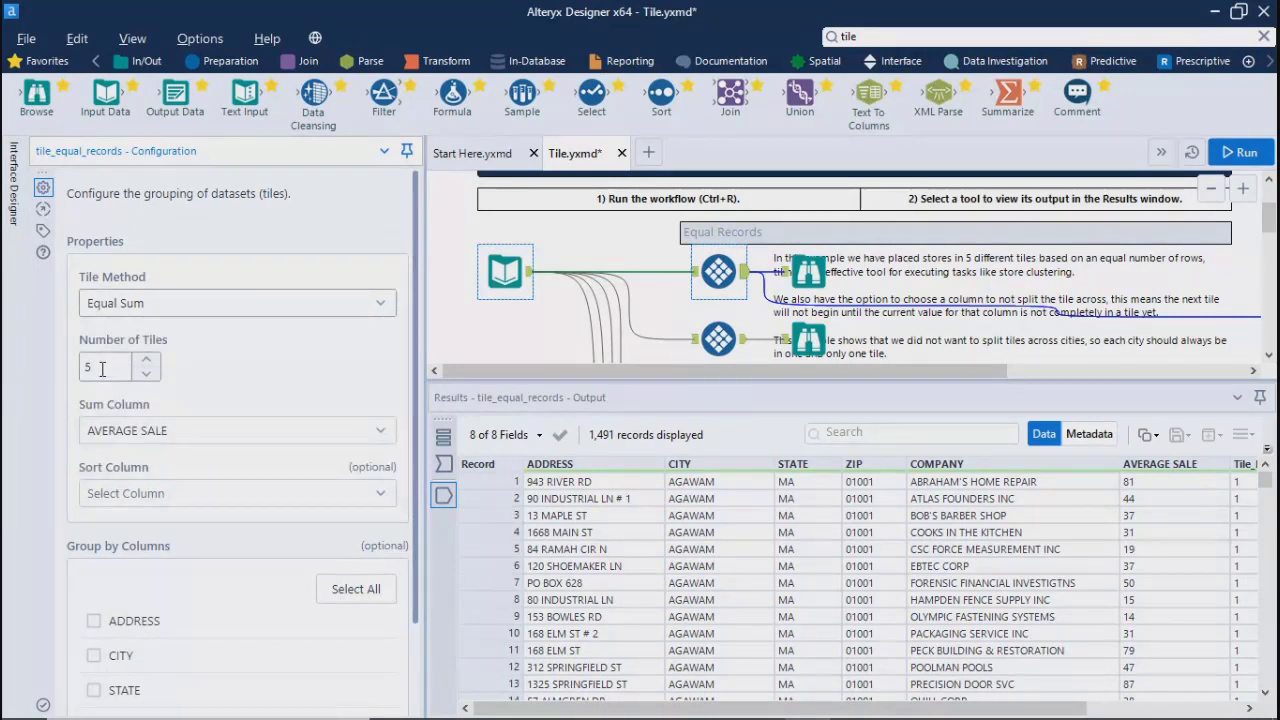
{"action": "left_click", "coordinate": [160, 305]}
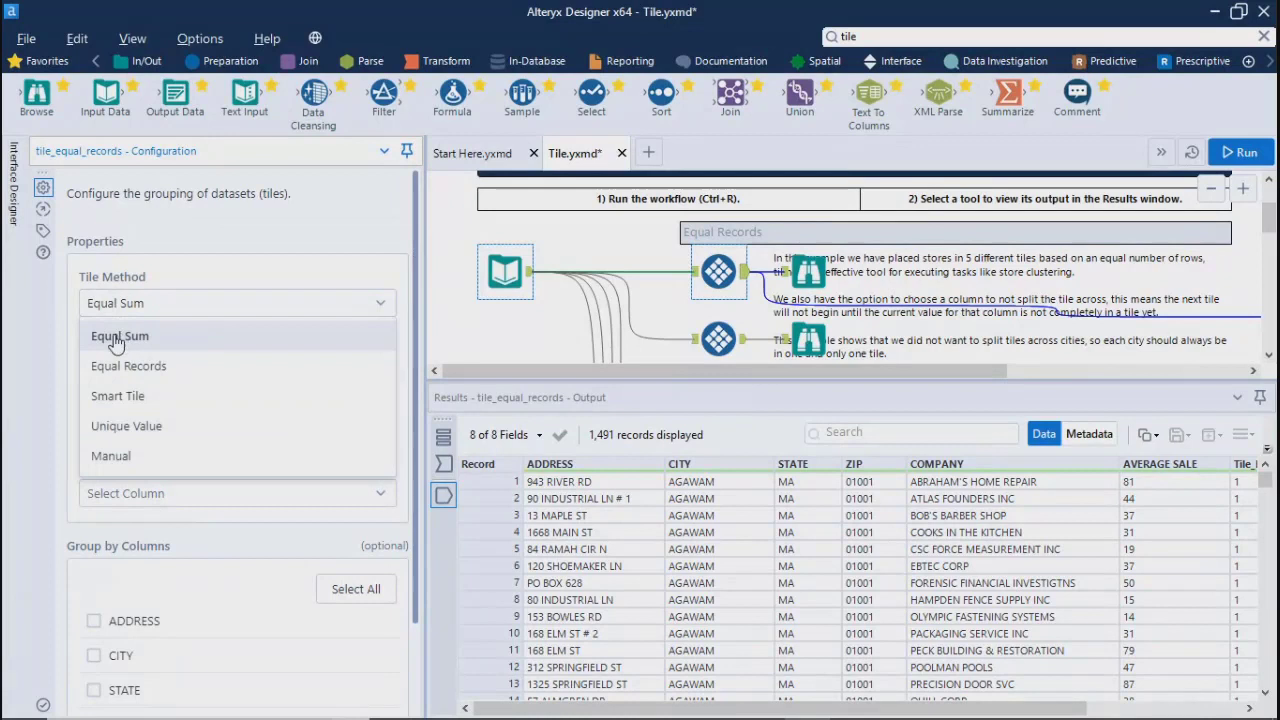
{"action": "left_click", "coordinate": [64, 368]}
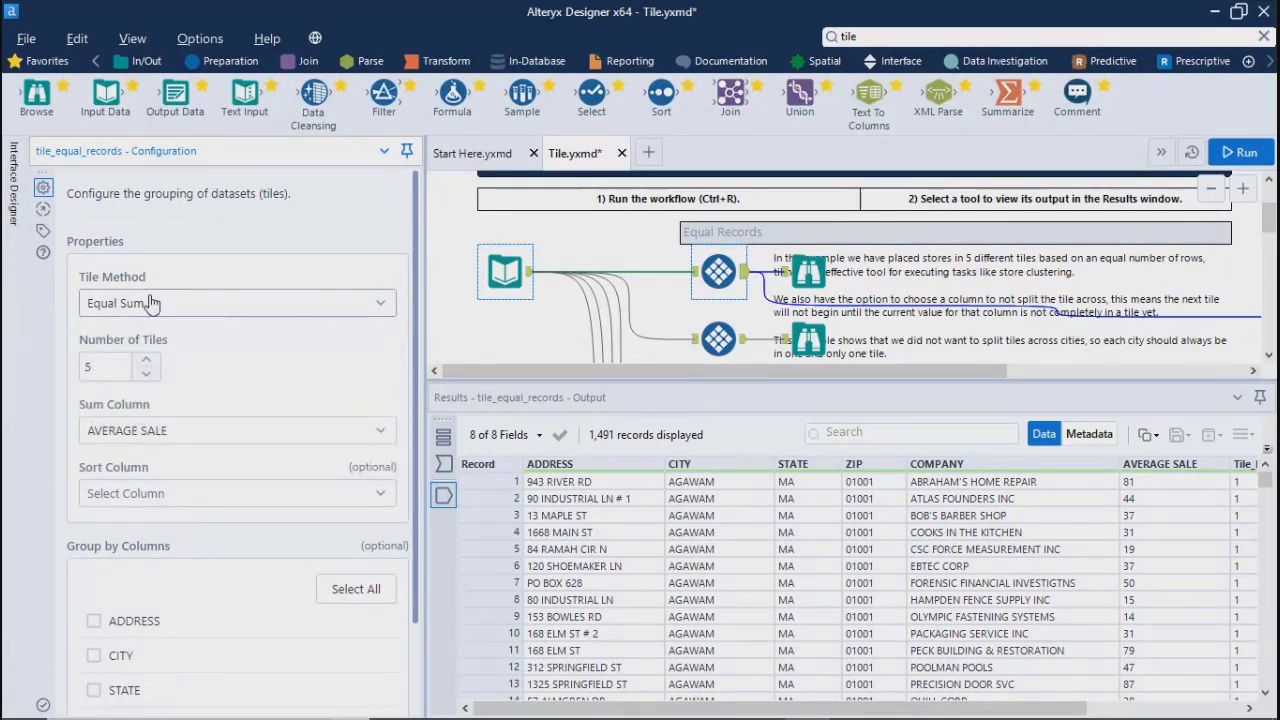
- Preview the Equal Records settings on the first tile tool and set its tile method to Smart Tile
{"action": "left_click", "coordinate": [150, 303]}
{"action": "left_click", "coordinate": [95, 363]}
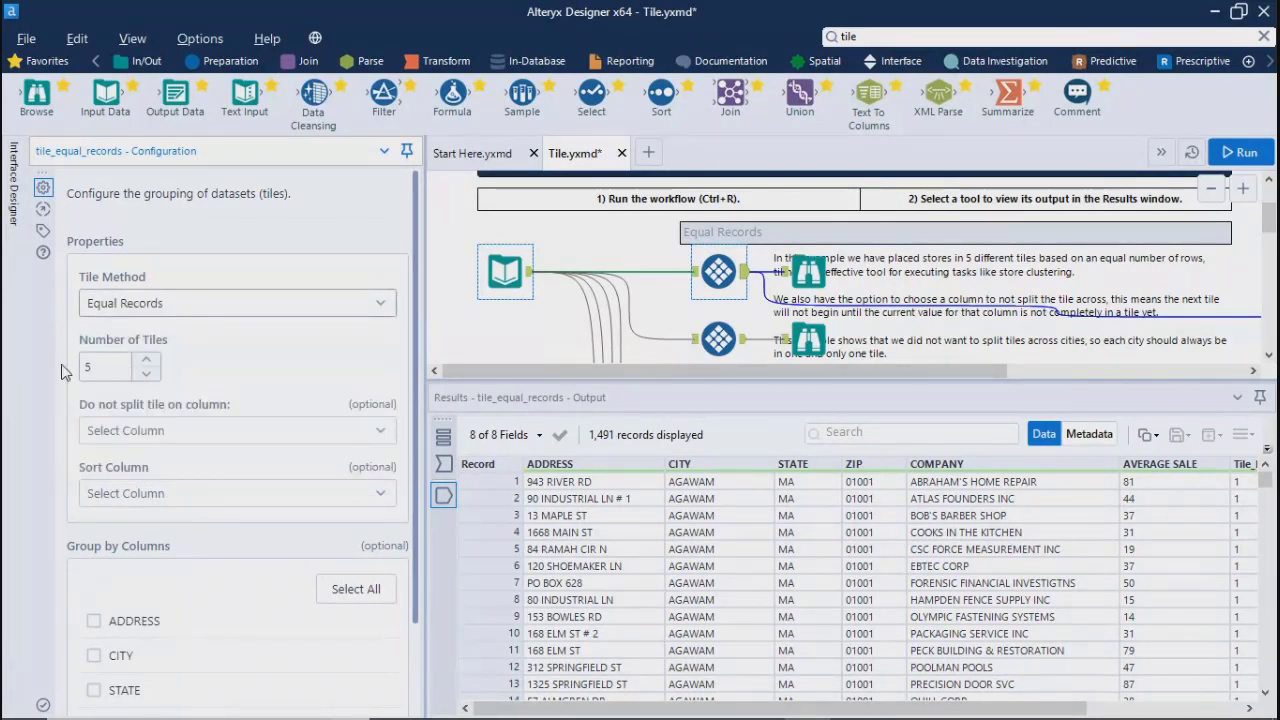
{"action": "left_click", "coordinate": [166, 308]}
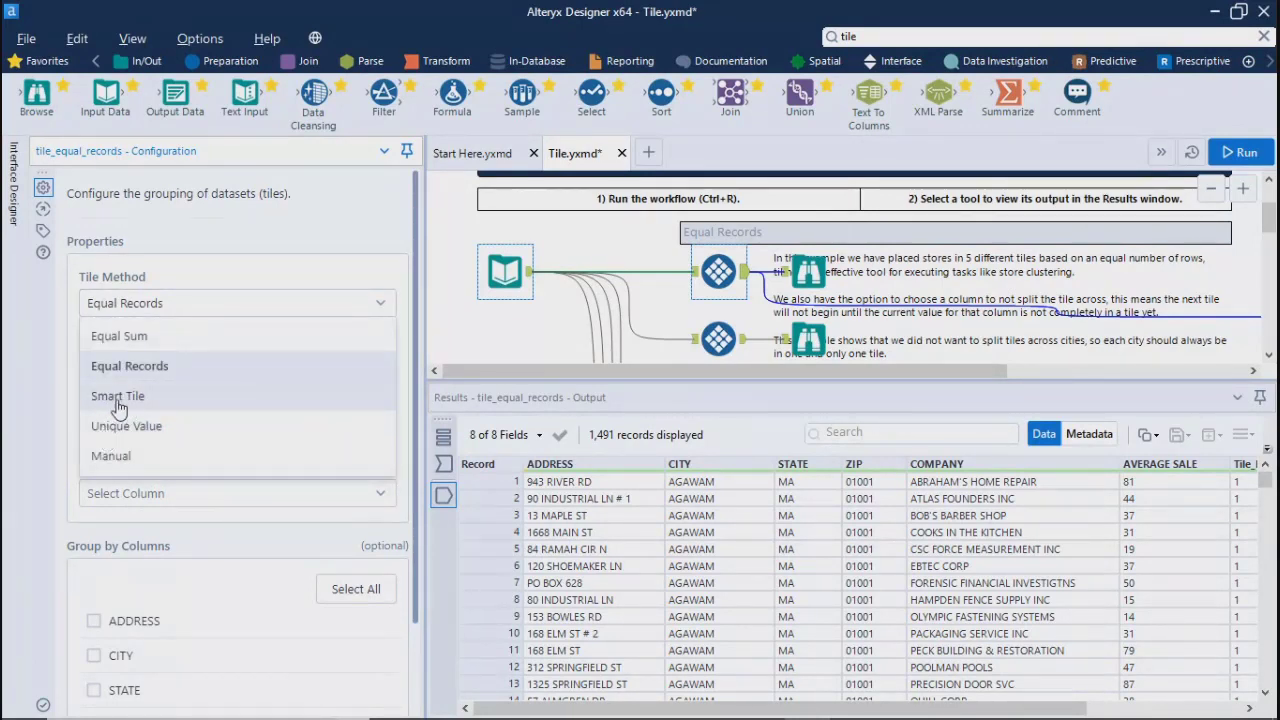
{"action": "left_click", "coordinate": [118, 397]}
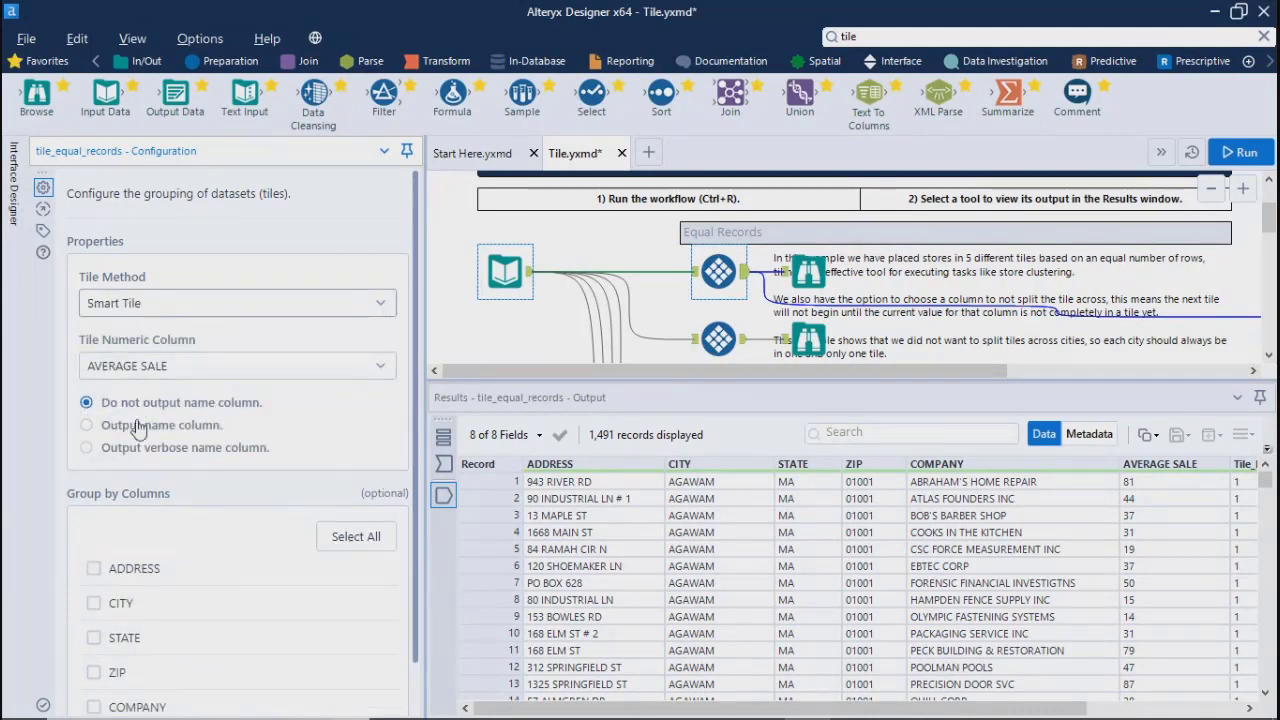
{"action": "left_click", "coordinate": [128, 310]}
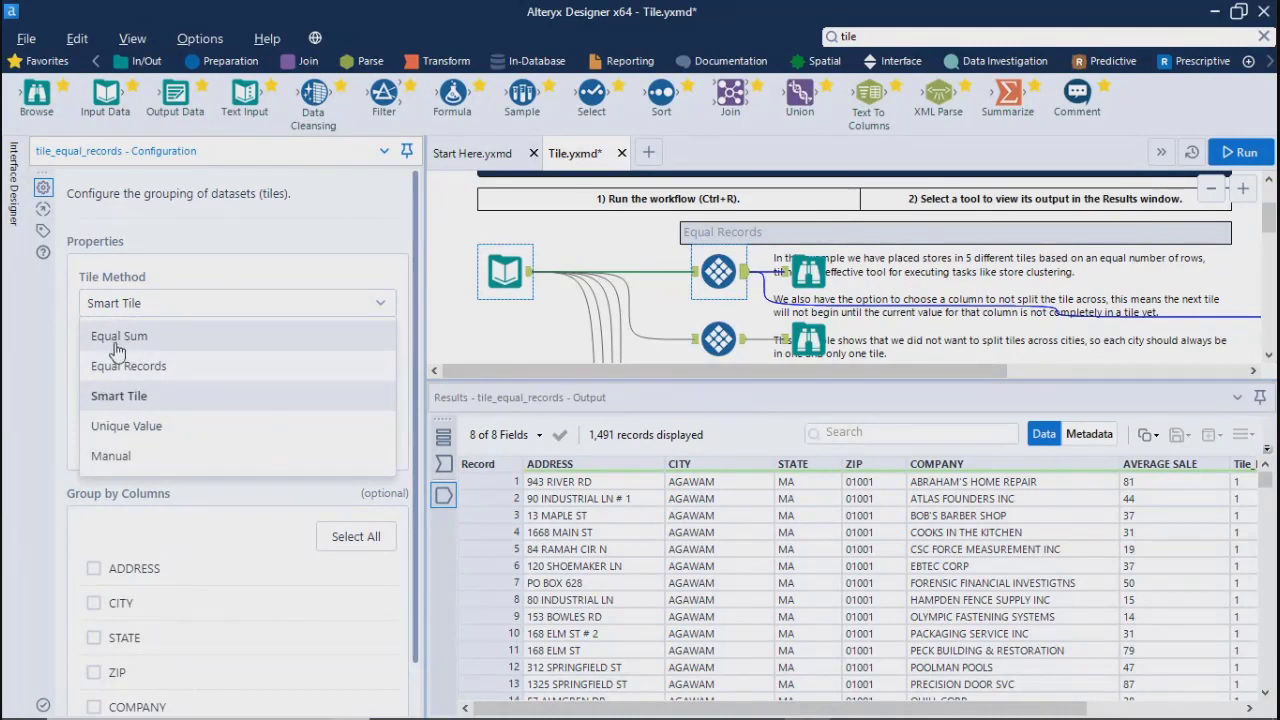
{"action": "left_click", "coordinate": [58, 375]}
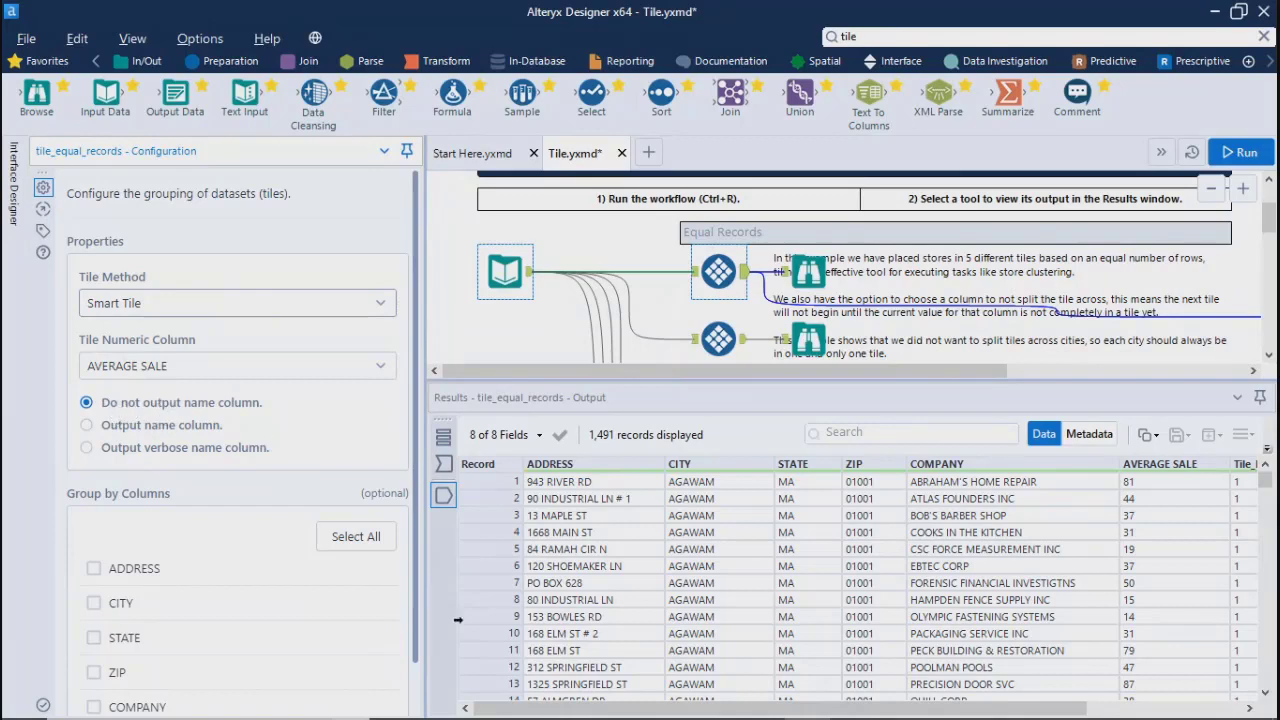
- Set the Smart Tile configuration to output the name column and run the workflow
{"action": "left_click_drag", "start_coordinate": [700, 707], "coordinate": [856, 707]}
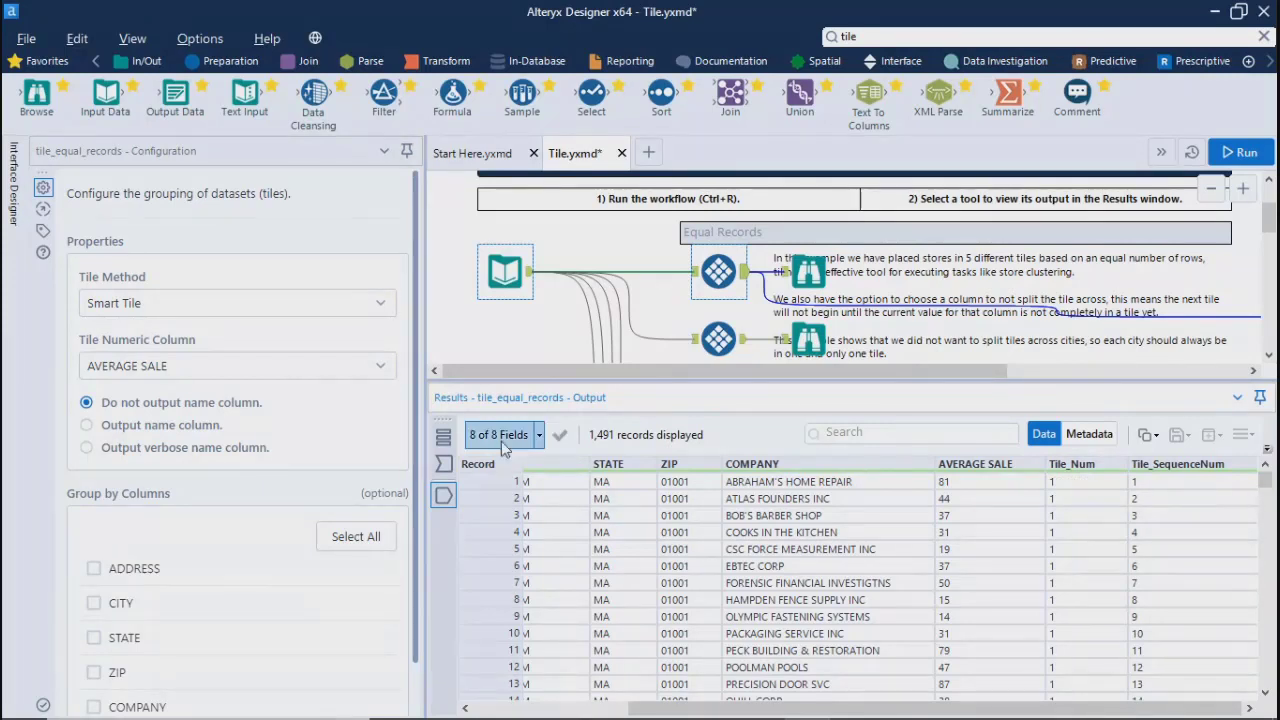
{"action": "left_click", "coordinate": [118, 427]}
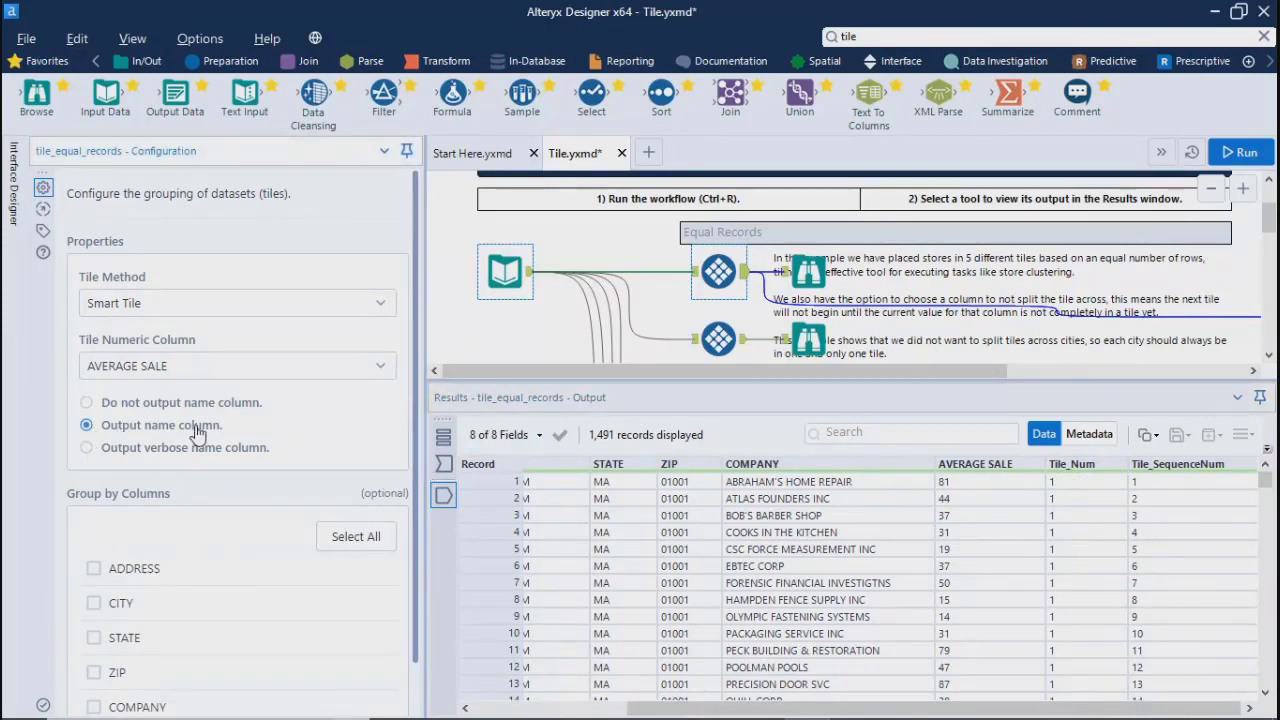
{"action": "left_click", "coordinate": [1240, 155]}
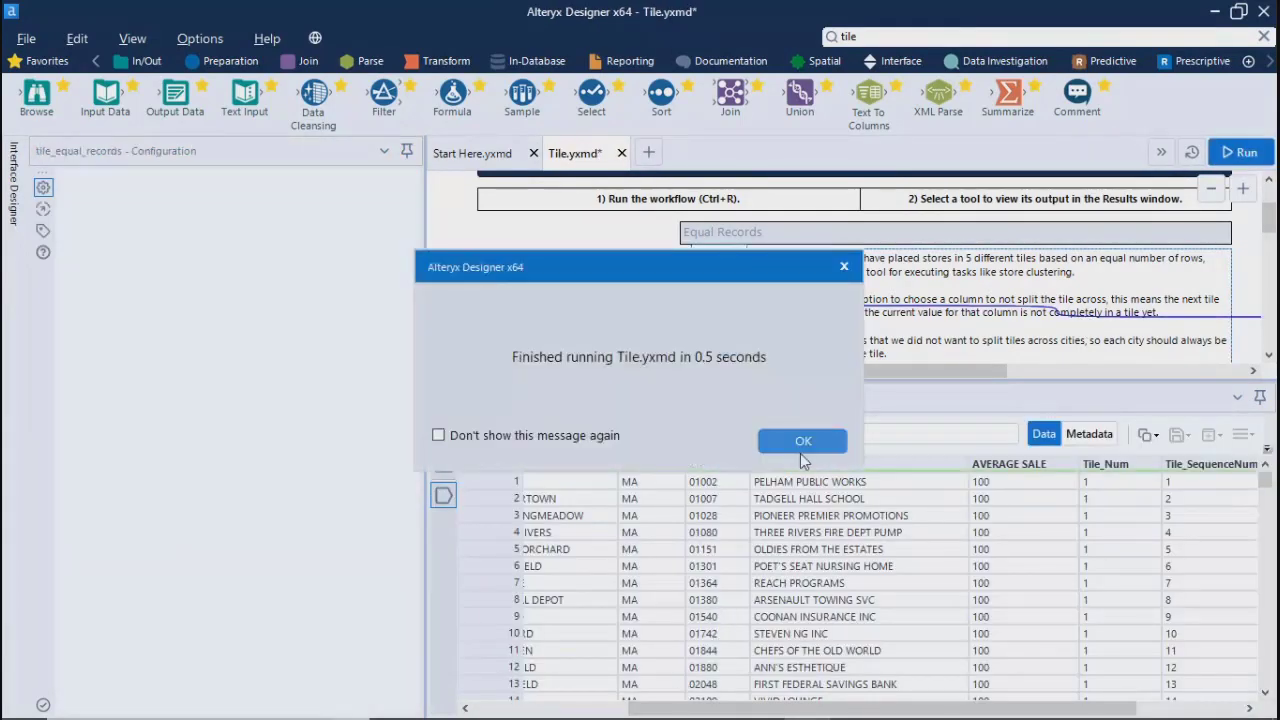
{"action": "left_click", "coordinate": [803, 443]}
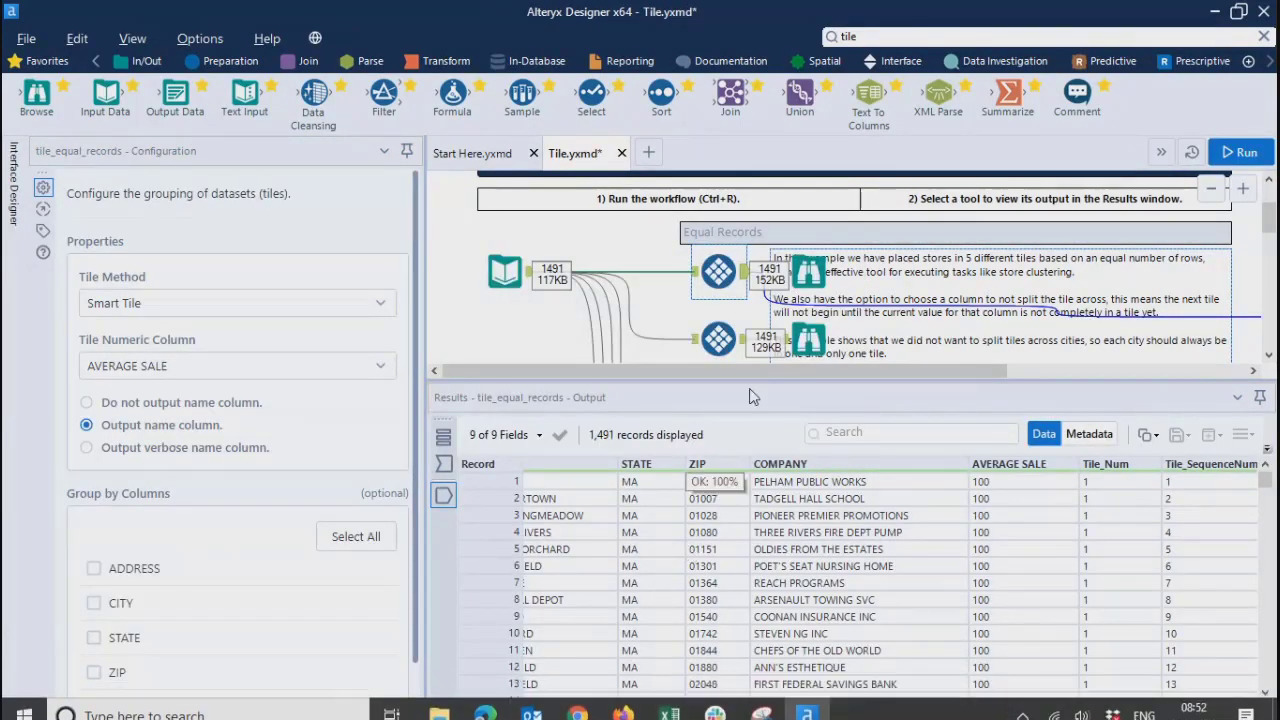
- Review the SmartTile_Name column against Tile_Num and AVERAGE SALE throughout the first tile tool's output, and look over its Smart Tile configuration
{"action": "left_click_drag", "start_coordinate": [705, 706], "coordinate": [809, 706]}
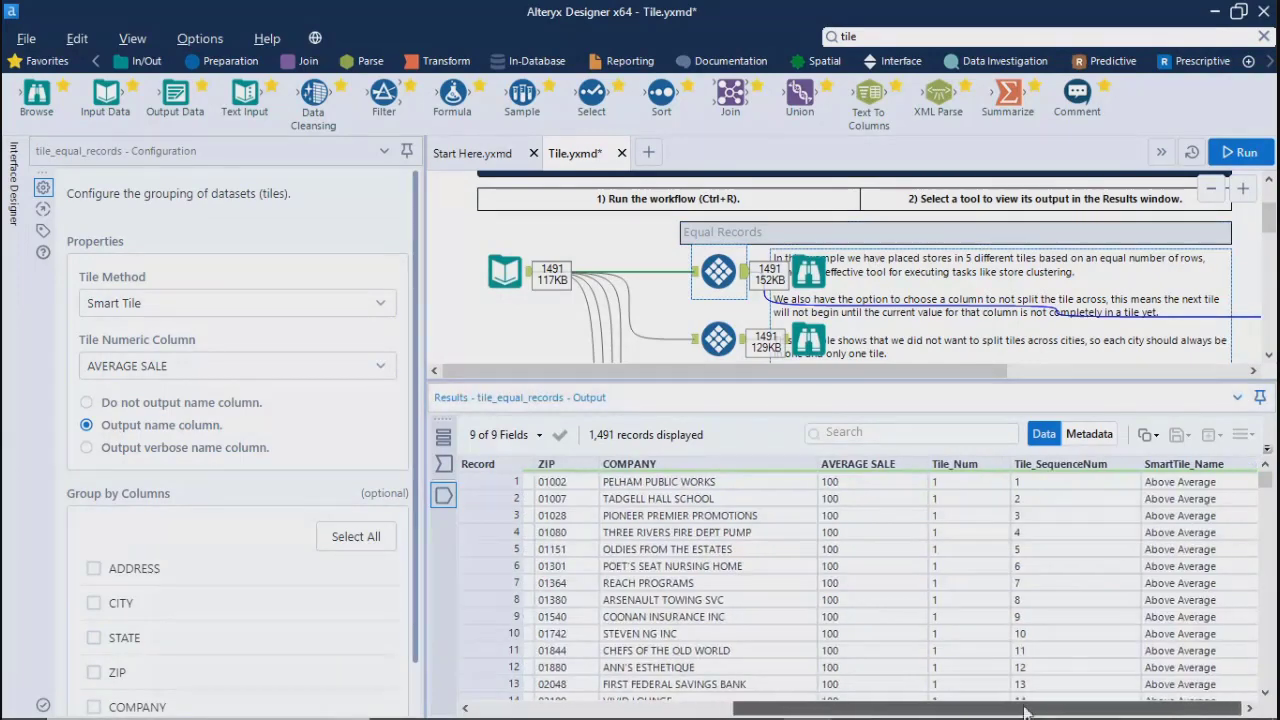
{"action": "left_click", "coordinate": [1180, 517]}
{"action": "scroll", "coordinate": [1183, 527], "scroll_direction": "down", "scroll_amount": 3}
{"action": "scroll", "coordinate": [1183, 527], "scroll_direction": "up", "scroll_amount": 3}
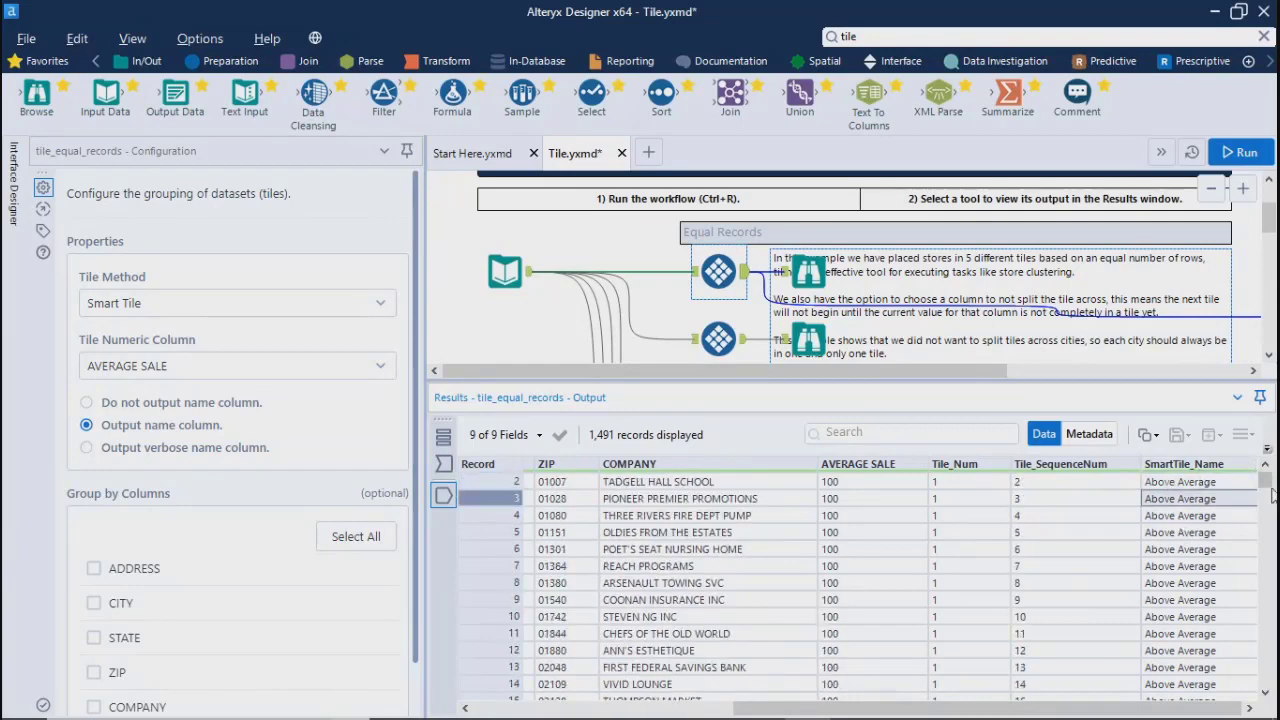
{"action": "mouse_move", "coordinate": [1266, 482]}
{"action": "left_mouse_down"}
{"action": "mouse_move", "coordinate": [1266, 542]}
{"action": "mouse_move", "coordinate": [1266, 478]}
{"action": "left_mouse_up"}
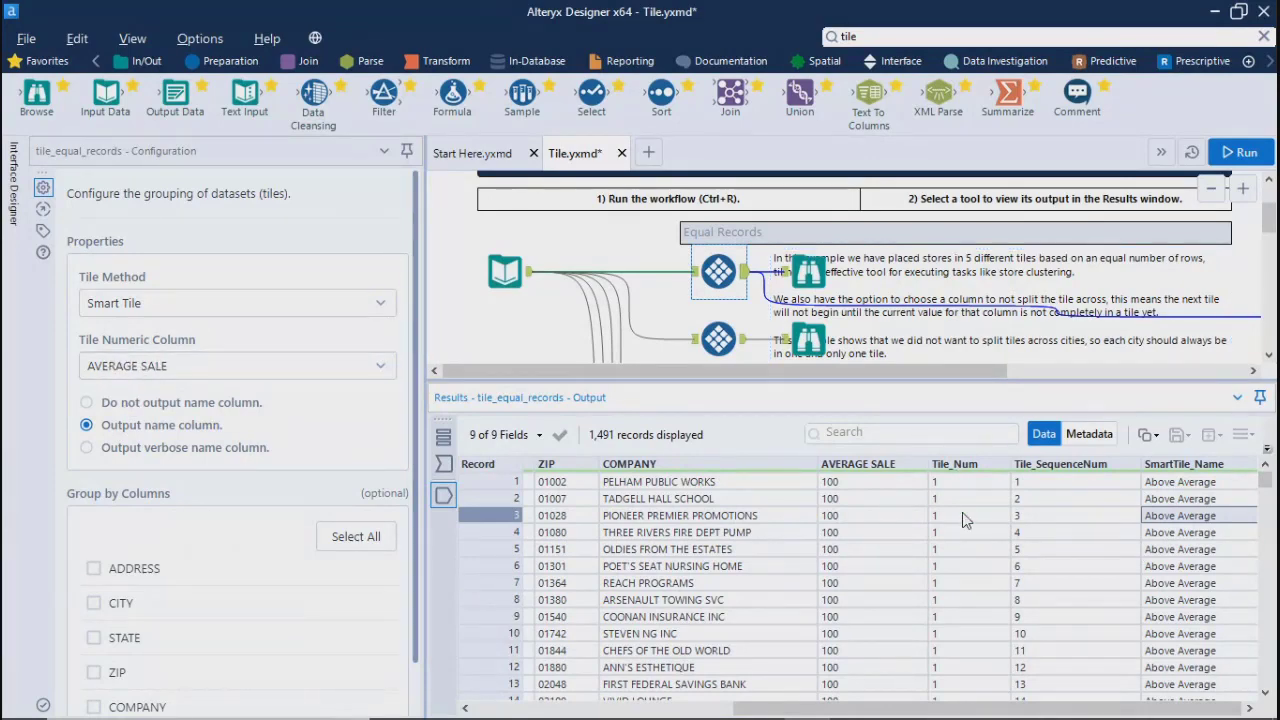
{"action": "scroll", "coordinate": [1189, 588], "scroll_direction": "down", "scroll_amount": 4}
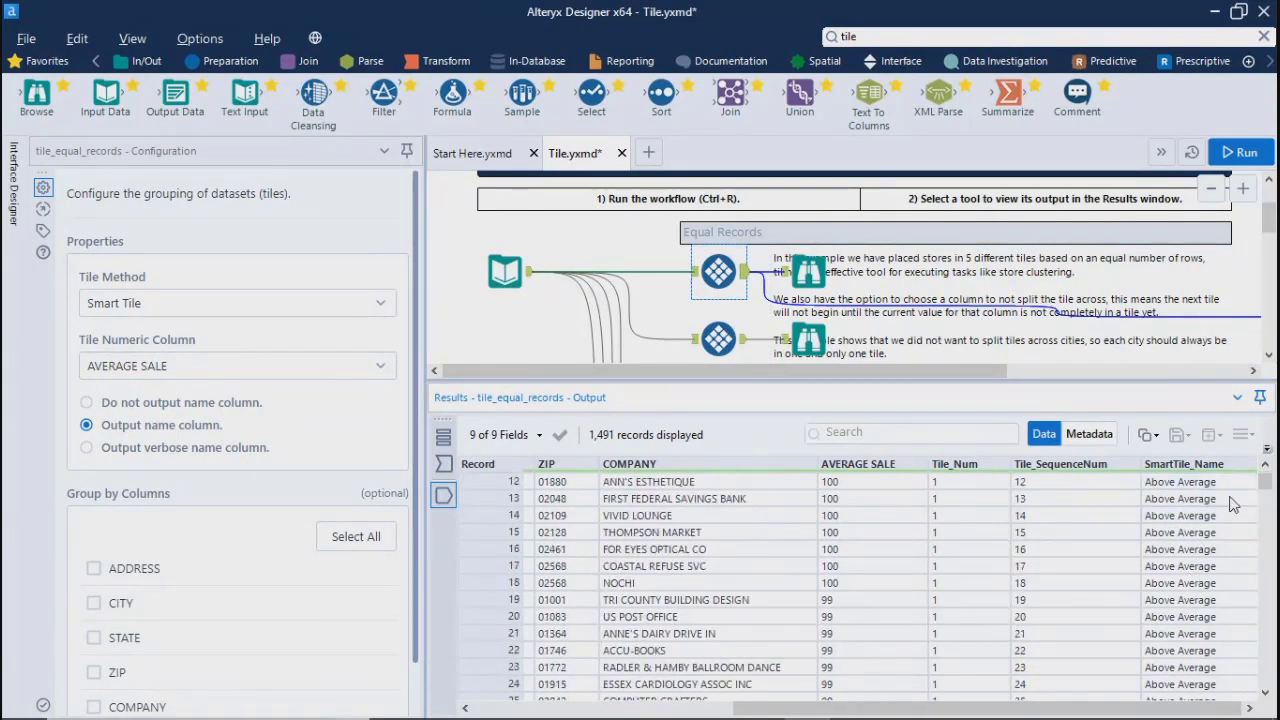
{"action": "scroll", "coordinate": [1198, 527], "scroll_direction": "down", "scroll_amount": 3}
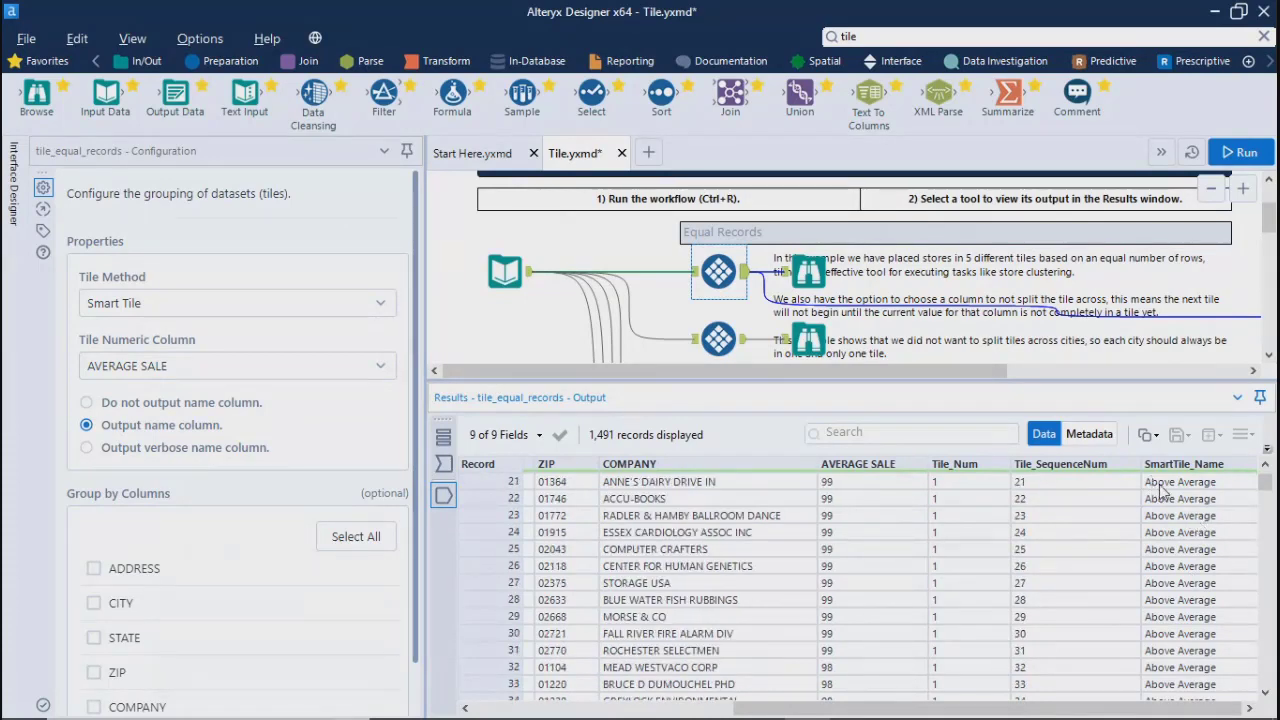
{"action": "left_click", "coordinate": [1160, 483]}
{"action": "left_click_drag", "start_coordinate": [1266, 490], "coordinate": [1266, 650]}
{"action": "left_click", "coordinate": [1158, 532]}
{"action": "left_click", "coordinate": [1168, 605]}
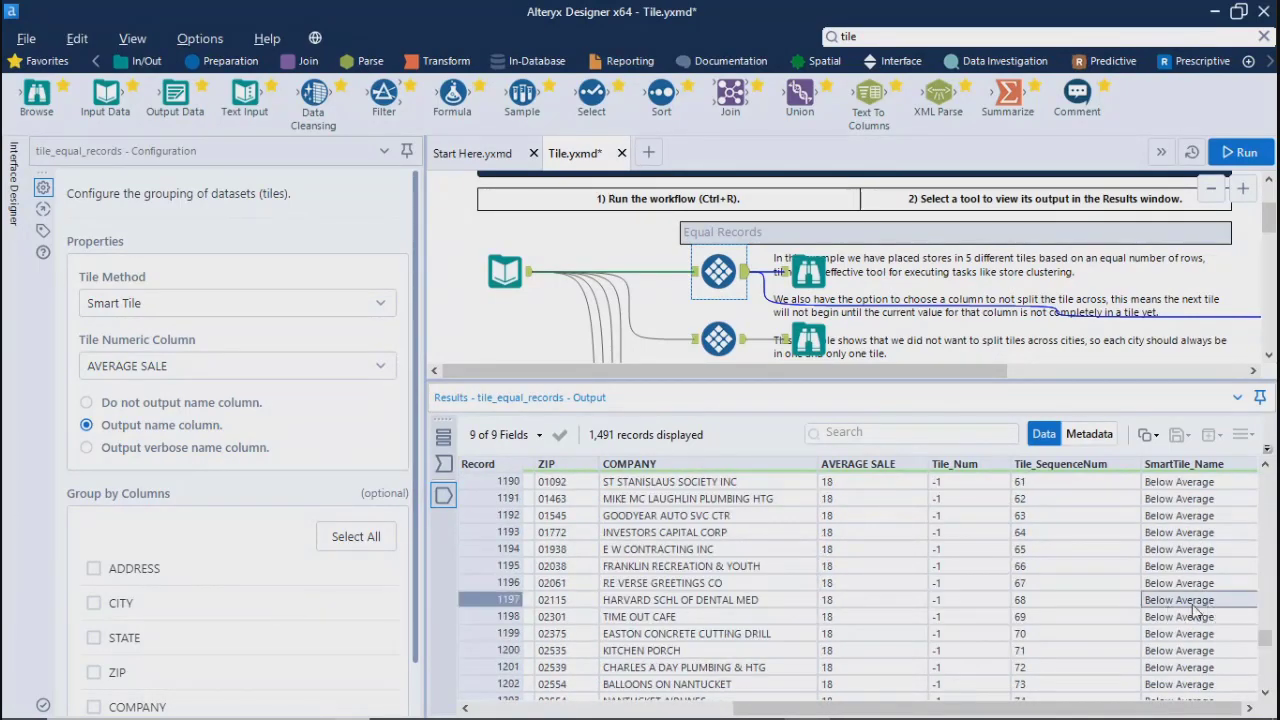
{"action": "left_click_drag", "start_coordinate": [1272, 645], "coordinate": [1266, 478]}
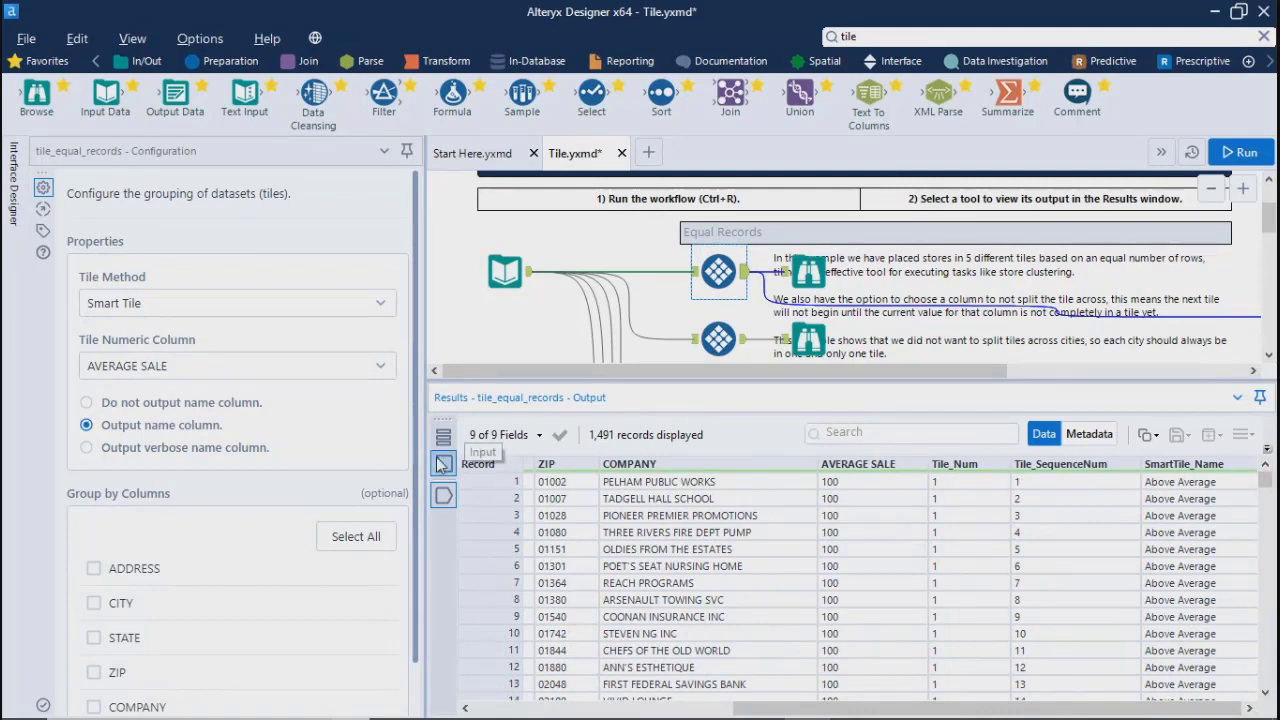
{"action": "scroll", "coordinate": [282, 394], "scroll_direction": "down", "scroll_amount": 2}
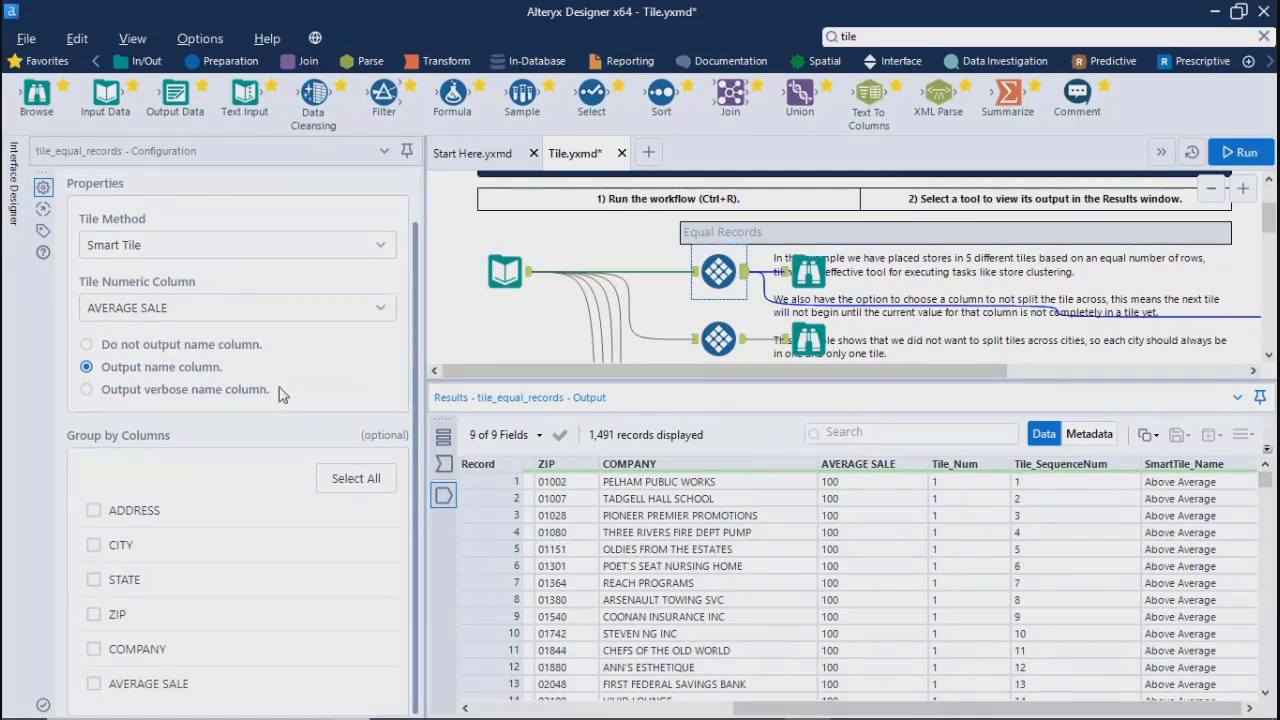
{"action": "scroll", "coordinate": [282, 394], "scroll_direction": "up", "scroll_amount": 2}
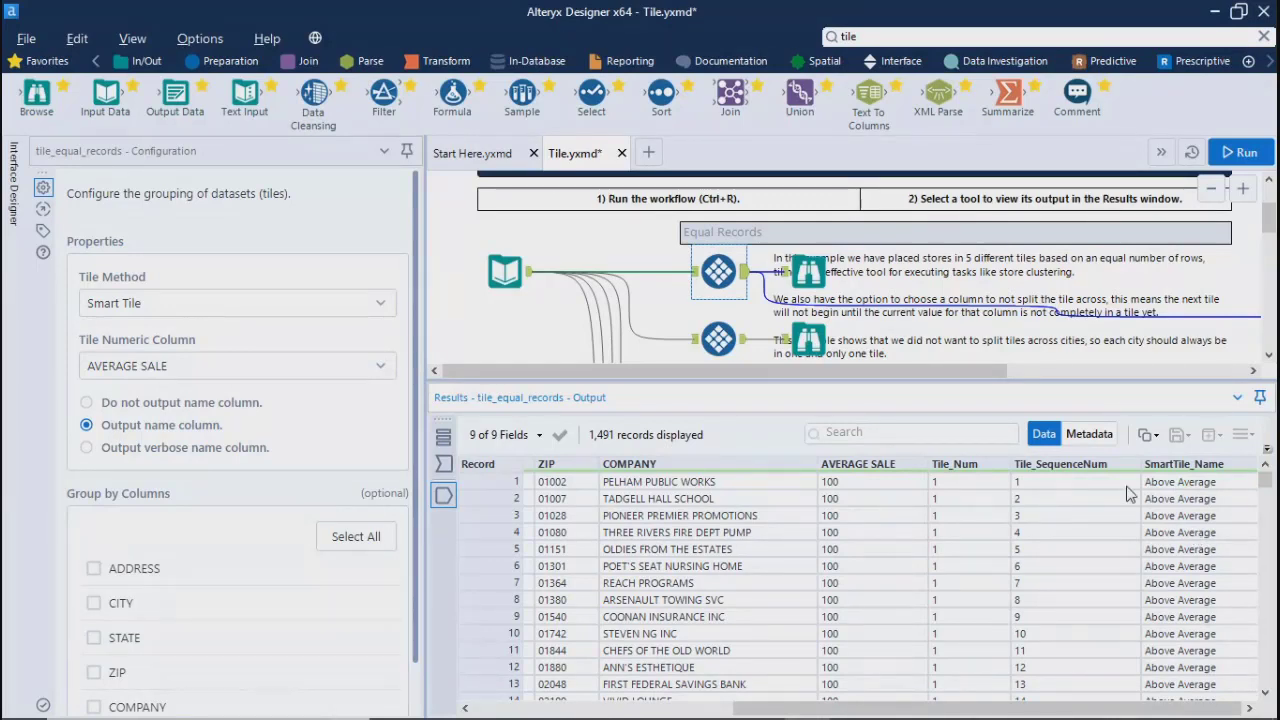
- Set the first tile tool's method to Unique Value with CITY as the only unique column and run the workflow
{"action": "mouse_move", "coordinate": [897, 373]}
{"action": "left_mouse_down"}
{"action": "mouse_move", "coordinate": [1104, 357]}
{"action": "mouse_move", "coordinate": [893, 362]}
{"action": "left_mouse_up"}
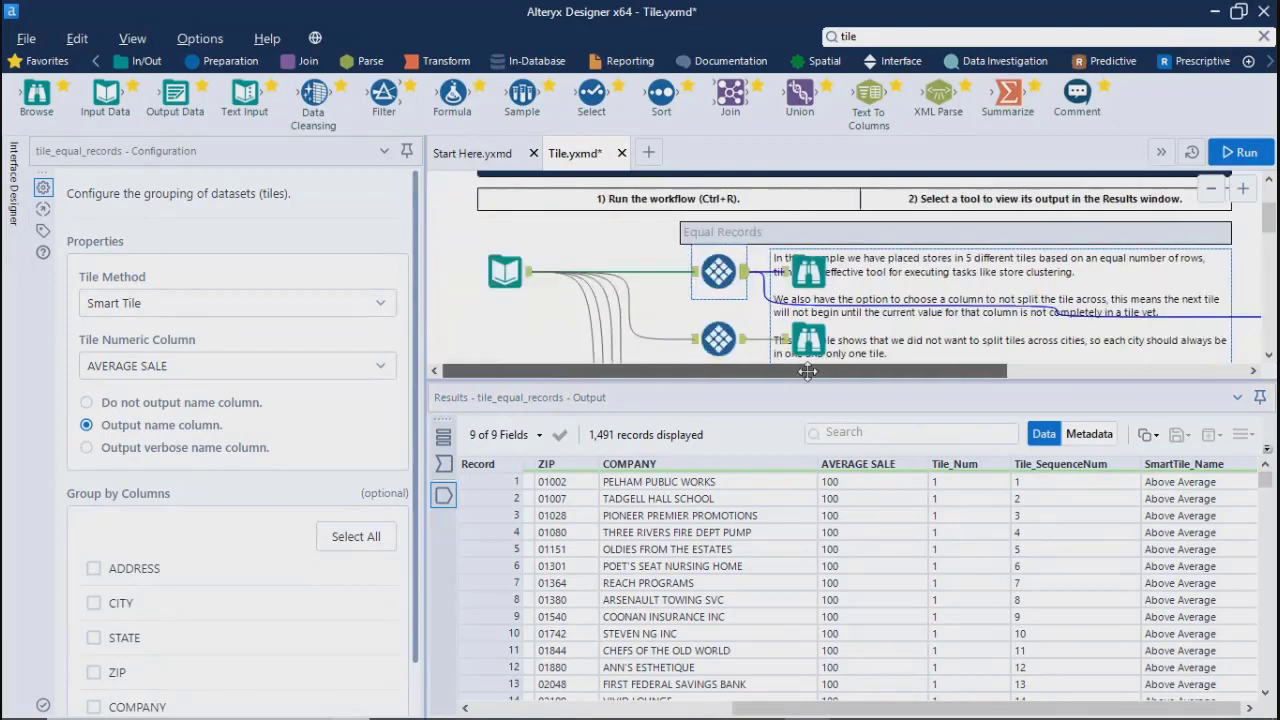
{"action": "left_click", "coordinate": [247, 304]}
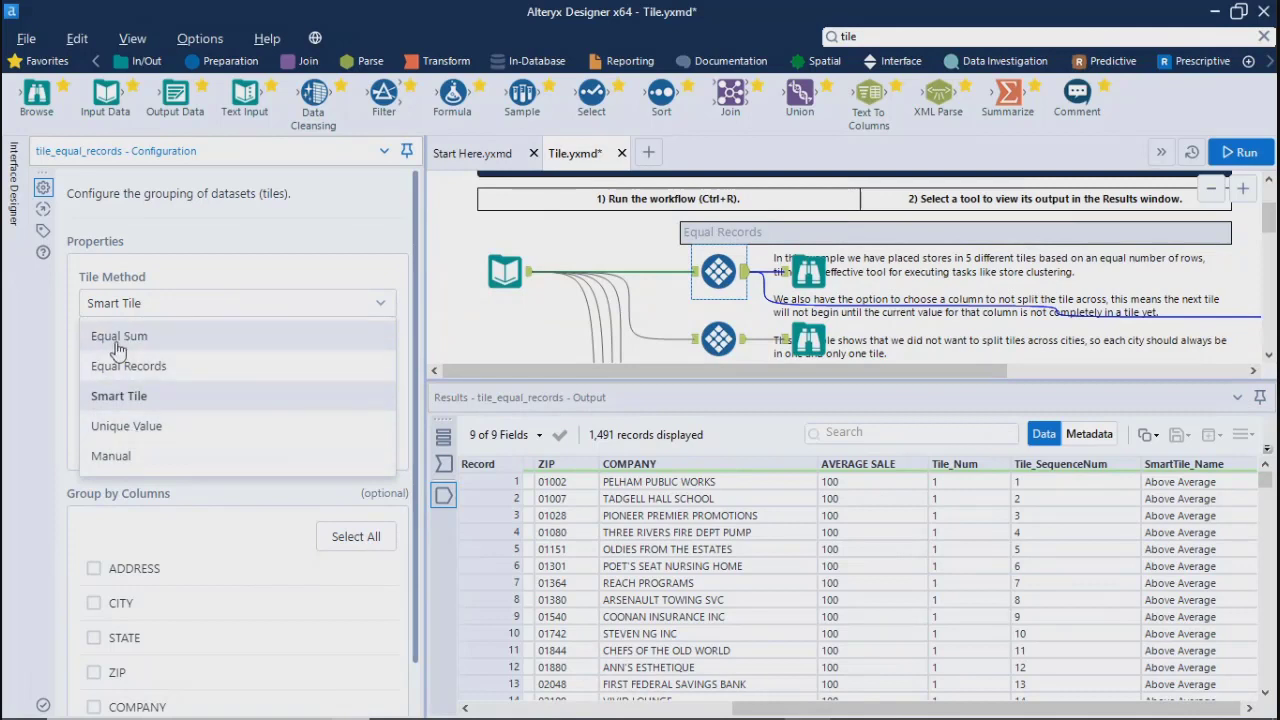
{"action": "left_click", "coordinate": [124, 427]}
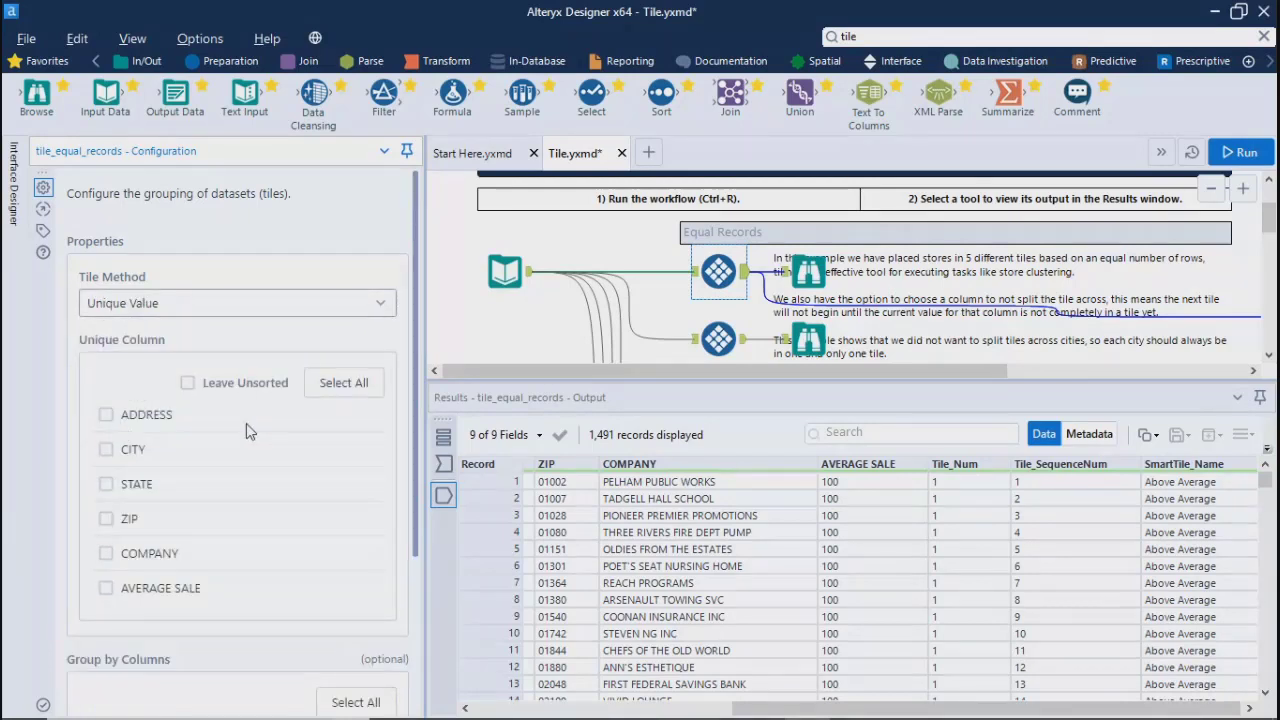
{"action": "left_click", "coordinate": [106, 420]}
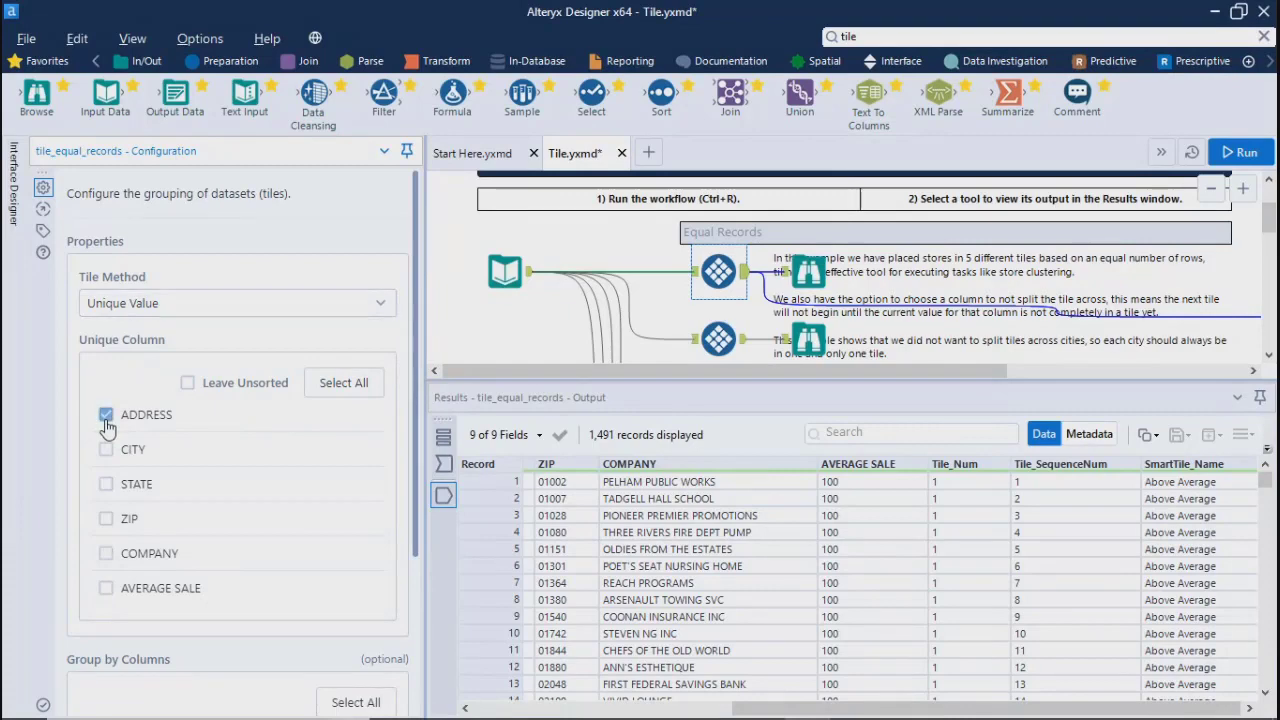
{"action": "left_click", "coordinate": [106, 449]}
{"action": "left_click", "coordinate": [106, 414]}
{"action": "left_click", "coordinate": [1240, 152]}
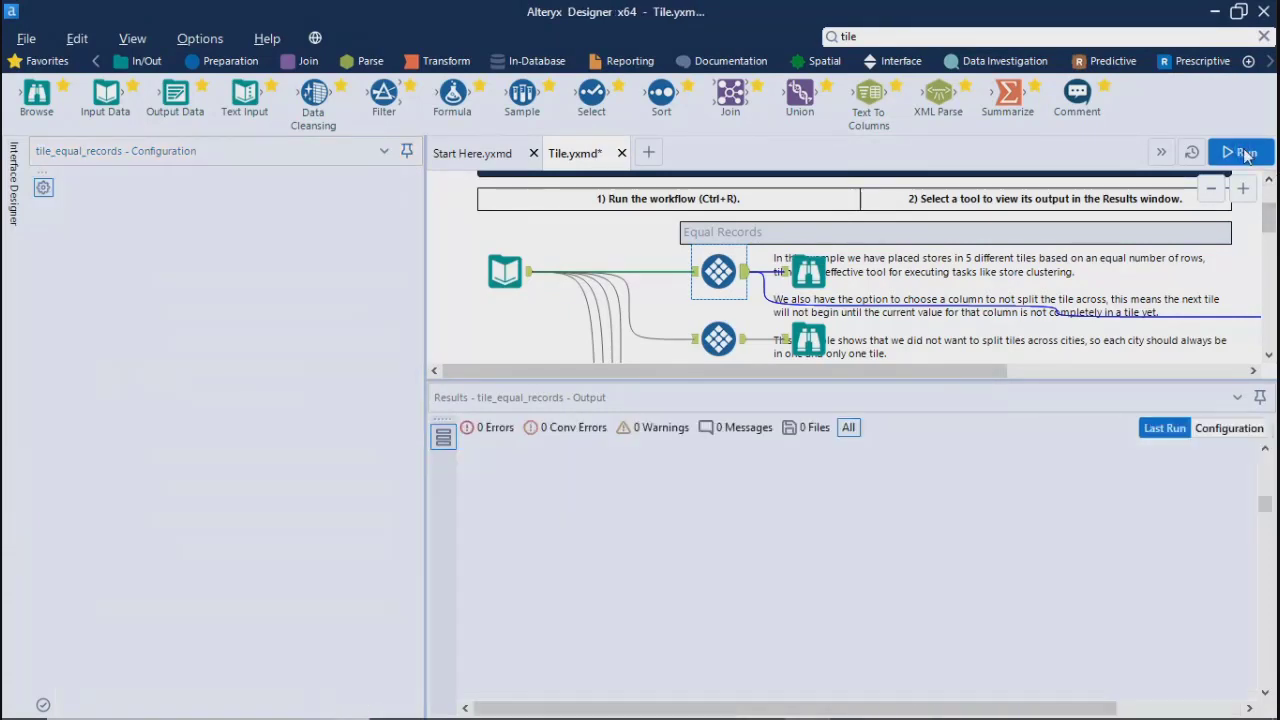
{"action": "left_click", "coordinate": [800, 442]}
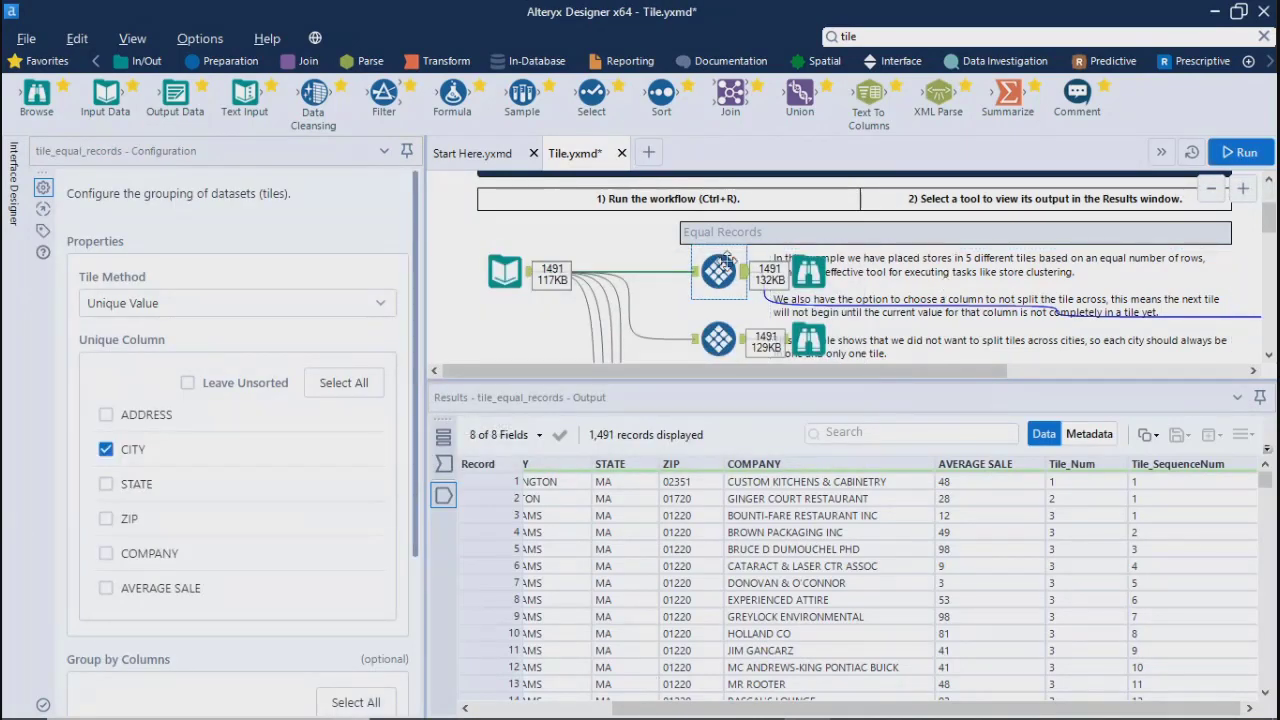
- Widen the results area and compare CITY with Tile_Num for the first two output records
{"action": "left_click", "coordinate": [745, 274]}
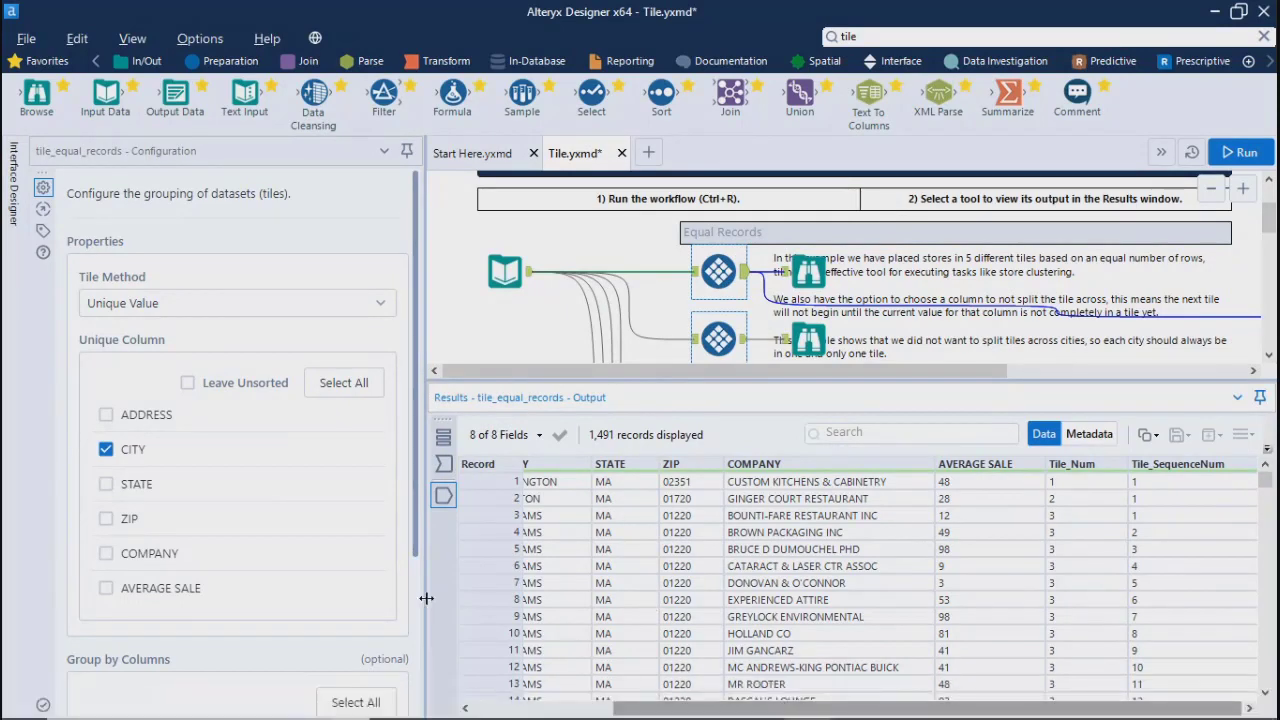
{"action": "left_click_drag", "start_coordinate": [426, 598], "coordinate": [300, 598]}
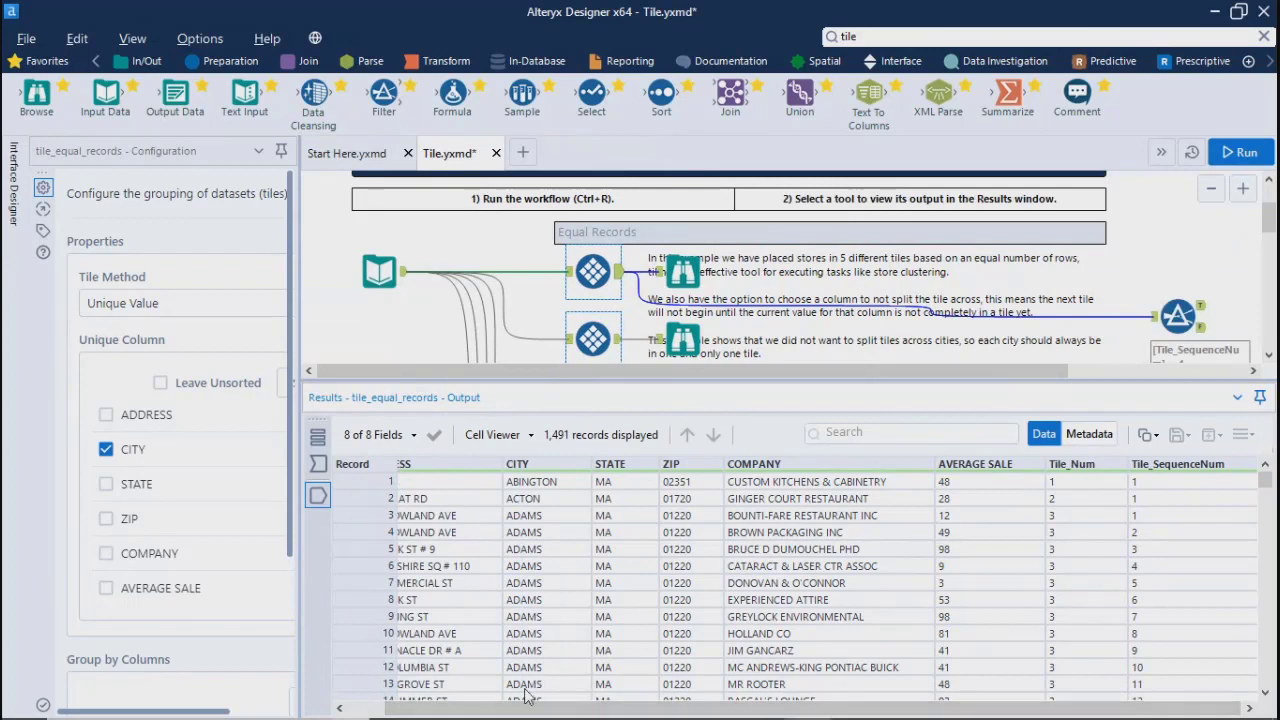
{"action": "left_click", "coordinate": [551, 484]}
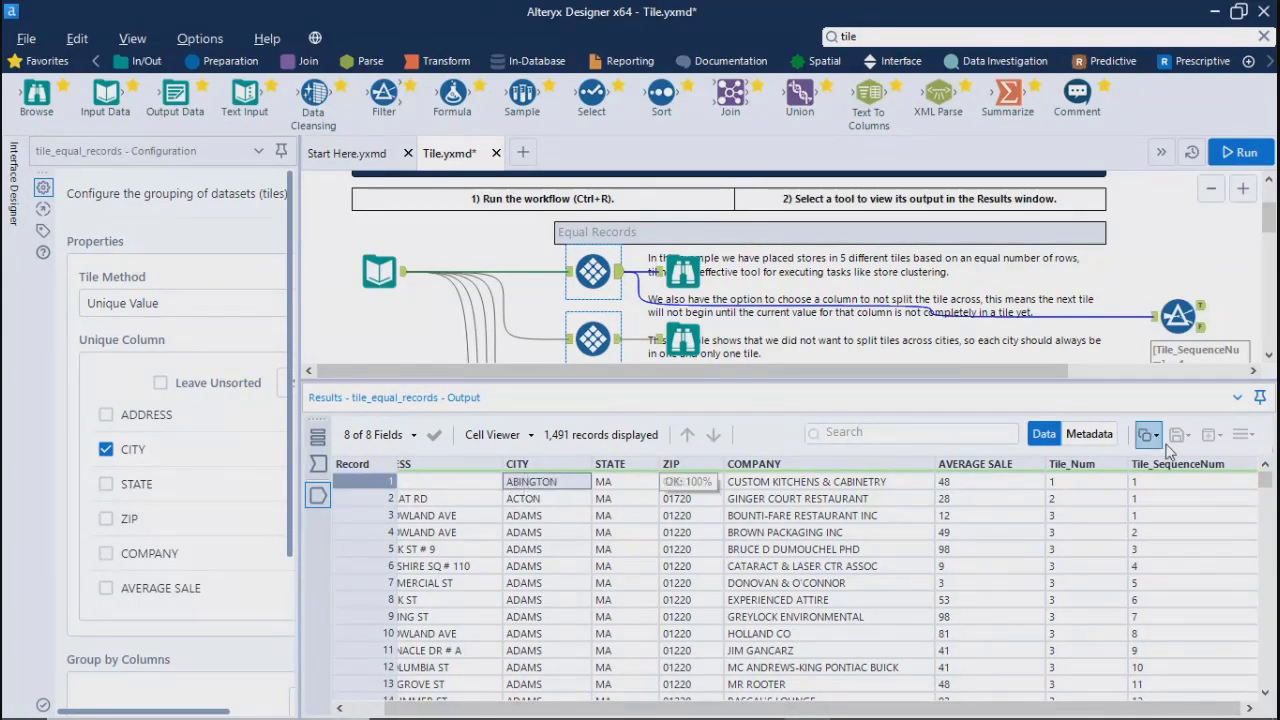
{"action": "left_click", "coordinate": [1080, 484]}
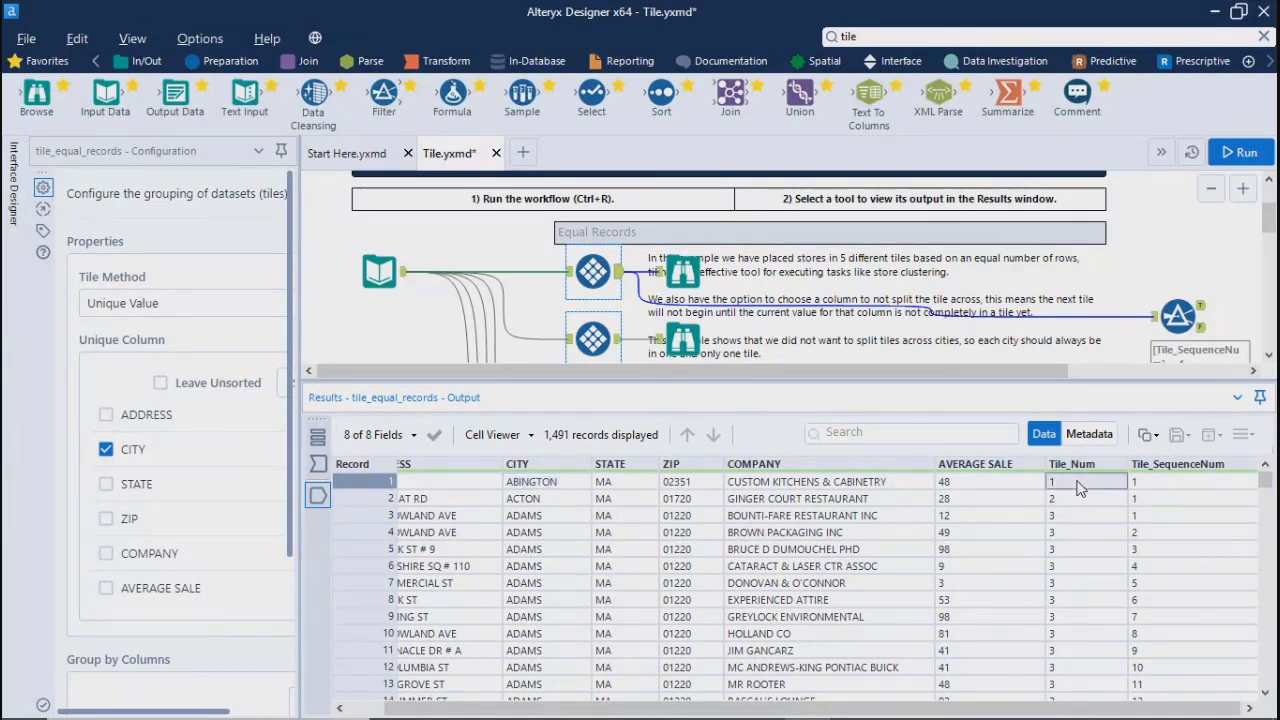
{"action": "left_click", "coordinate": [538, 503]}
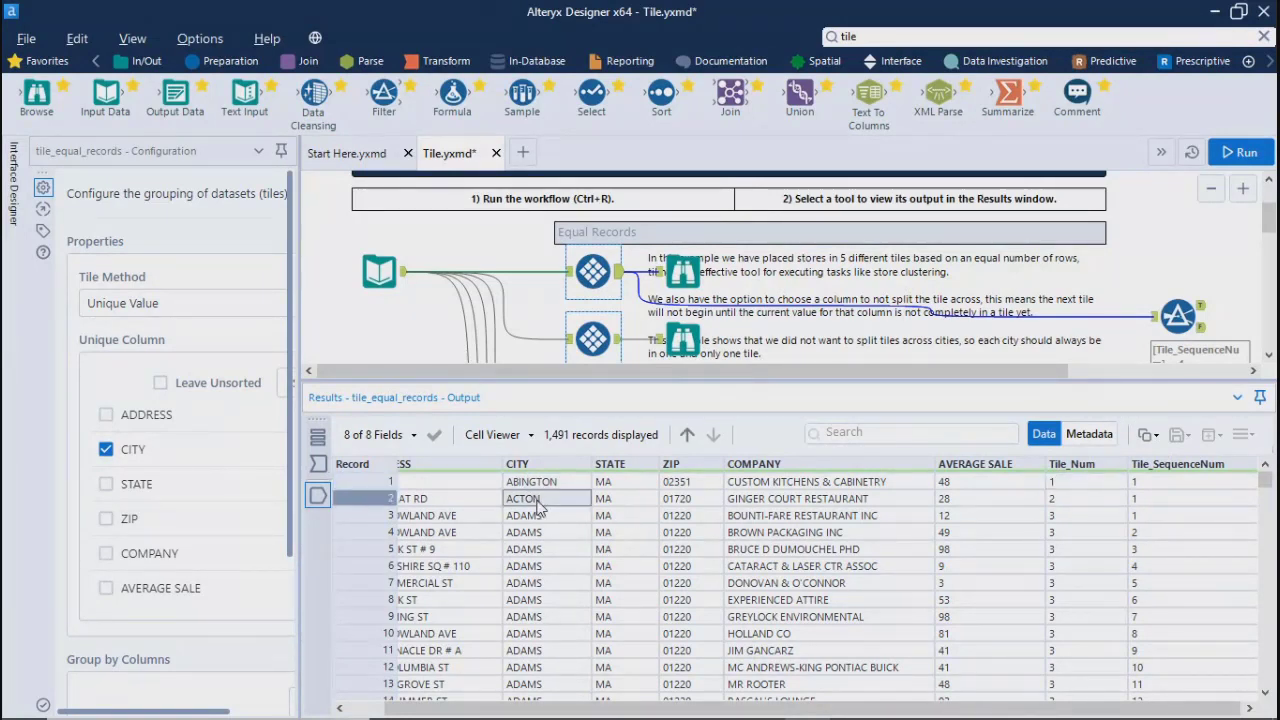
{"action": "left_click", "coordinate": [1060, 503]}
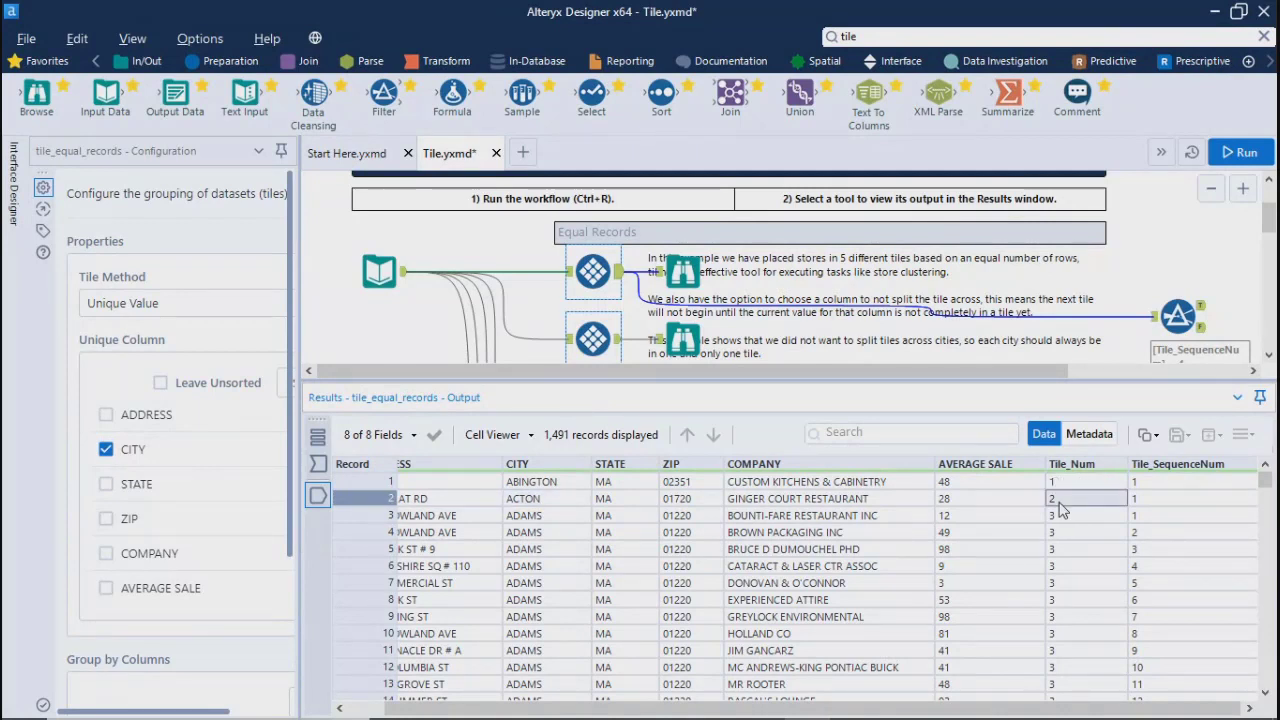
- Highlight the CITY cells of all ADAMS records in the output to examine their shared tile
{"action": "left_click", "coordinate": [536, 519]}
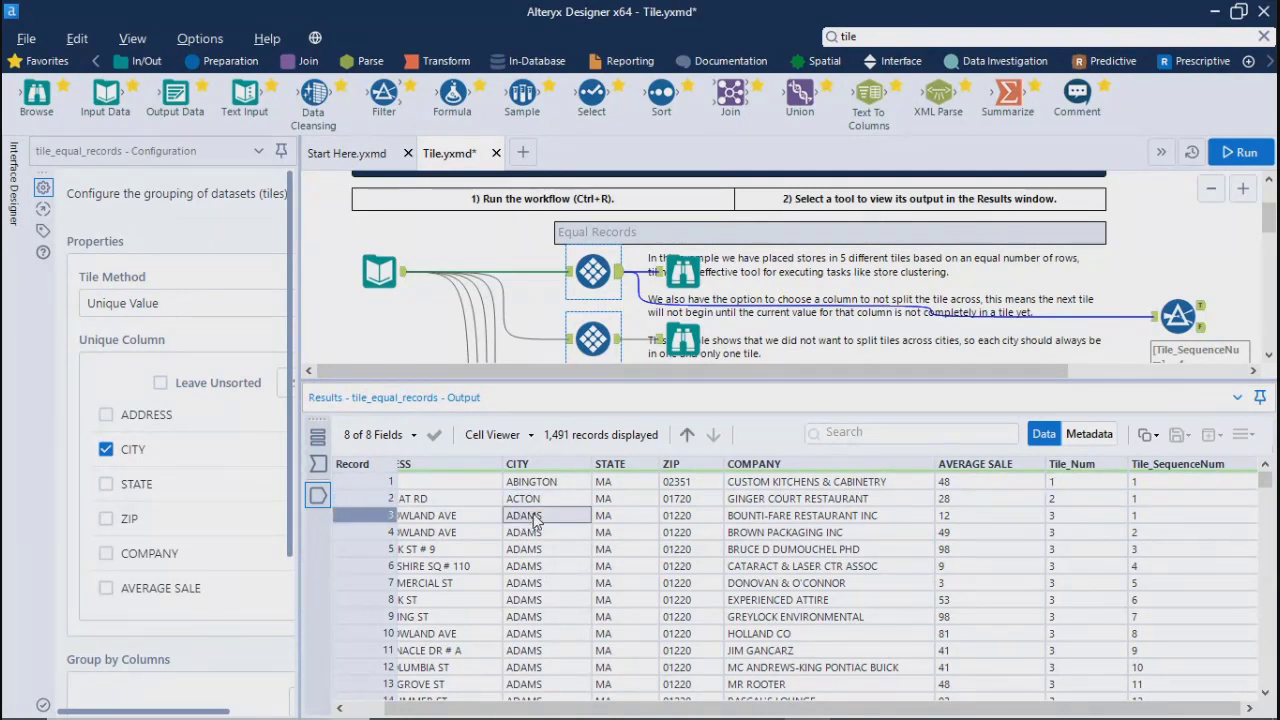
{"action": "key", "text": "shift+Down"}
{"action": "key", "text": "shift+Down"}
{"action": "key", "text": "shift+Down"}
{"action": "key", "text": "shift+Down"}
{"action": "key", "text": "shift+Down"}
{"action": "key", "text": "shift+Down"}
{"action": "key", "text": "shift+Down"}
{"action": "key", "text": "shift+Down"}
{"action": "key", "text": "shift+Down"}
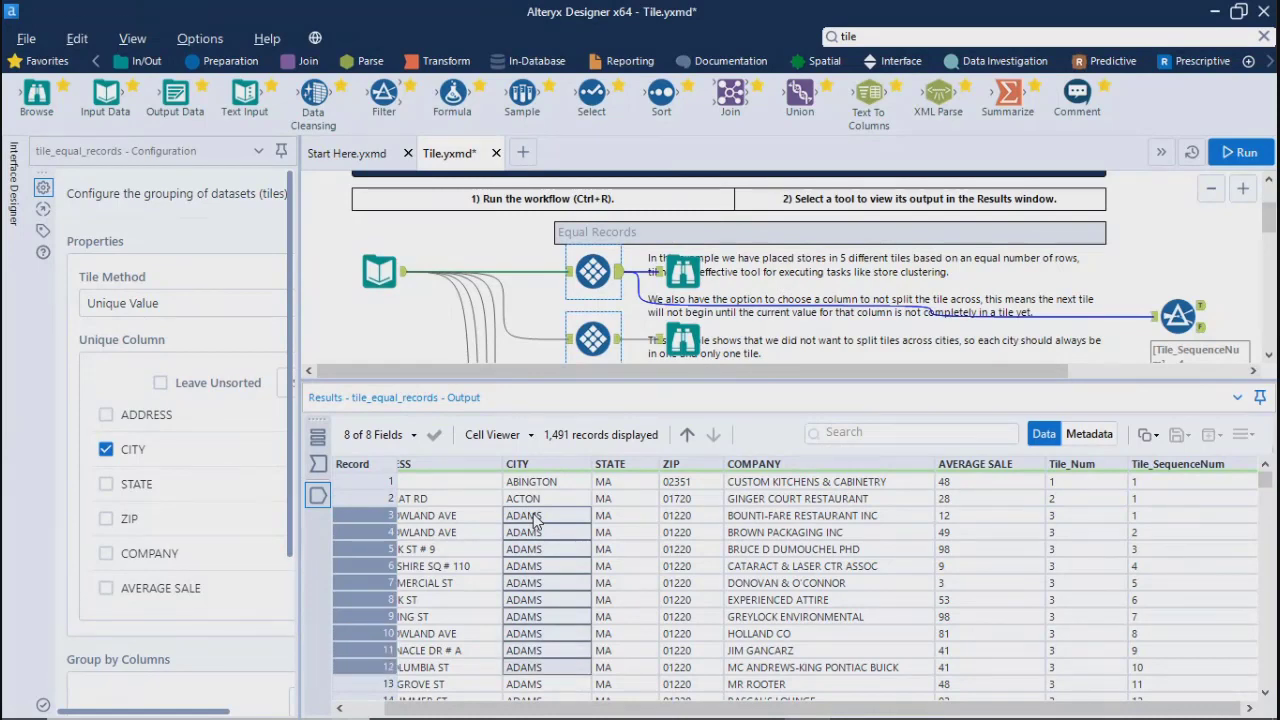
{"action": "key", "text": "shift+Down"}
{"action": "key", "text": "shift+Down"}
{"action": "key", "text": "shift+Down"}
{"action": "key", "text": "shift+Down"}
{"action": "key", "text": "shift+Down"}
{"action": "key", "text": "shift+Down"}
{"action": "key", "text": "shift+Down"}
{"action": "key", "text": "shift+Down"}
{"action": "key", "text": "shift+Down"}
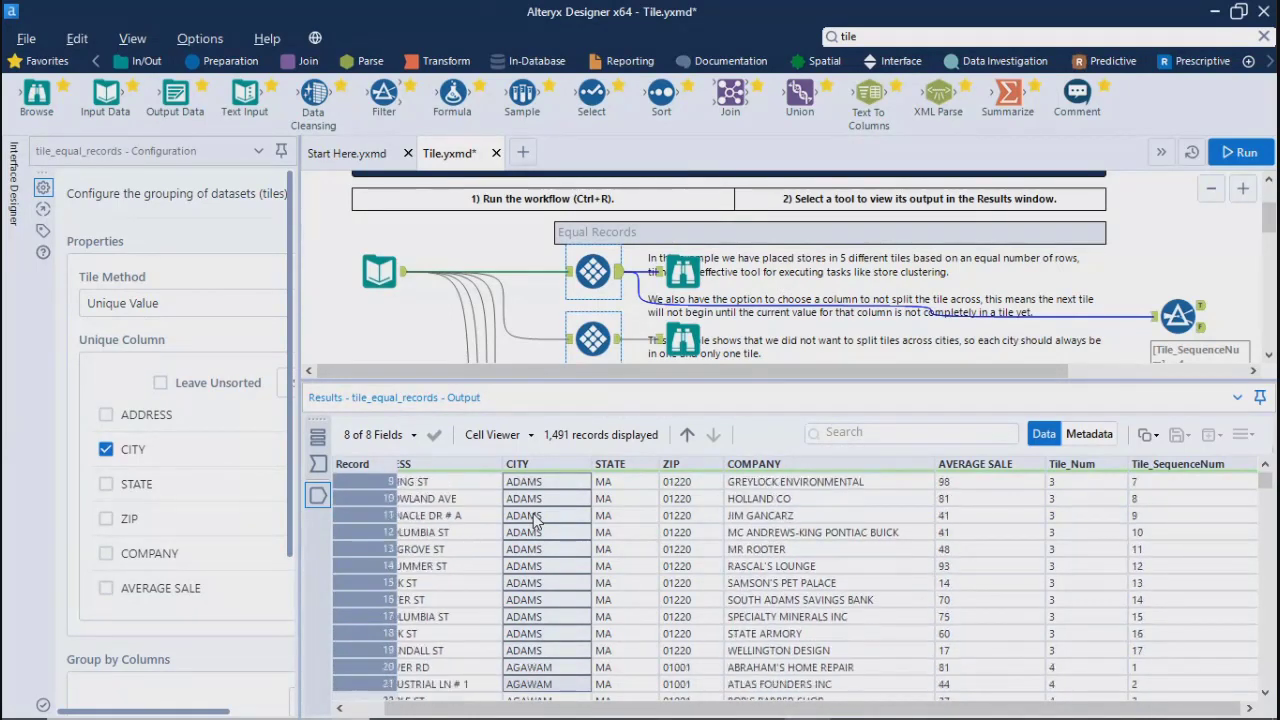
{"action": "key", "text": "shift+Up"}
{"action": "key", "text": "shift+Up"}
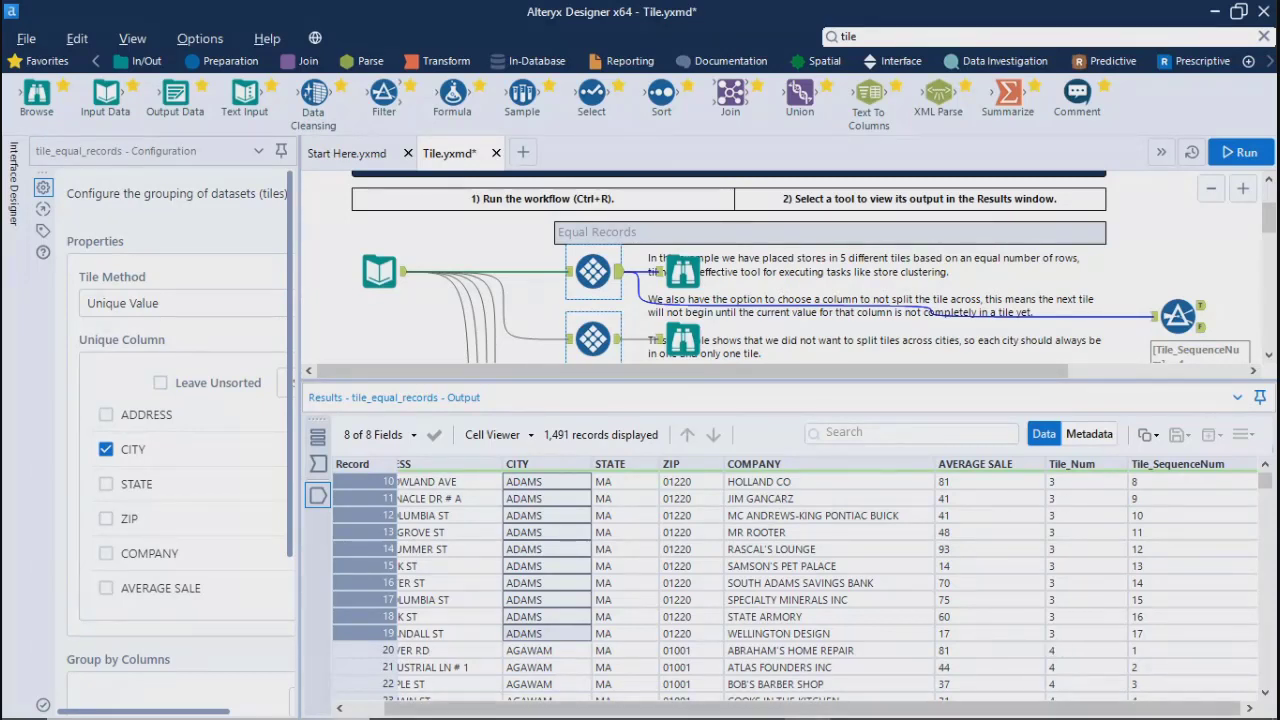
- Highlight the CITY cells of all AGAWAM records in the output to examine their tile grouping
{"action": "left_click", "coordinate": [522, 658]}
{"action": "key", "text": "shift+Down"}
{"action": "key", "text": "shift+Down"}
{"action": "key", "text": "shift+Down"}
{"action": "key", "text": "shift+Down"}
{"action": "key", "text": "shift+Down"}
{"action": "key", "text": "shift+Down"}
{"action": "key", "text": "shift+Down"}
{"action": "key", "text": "shift+Down"}
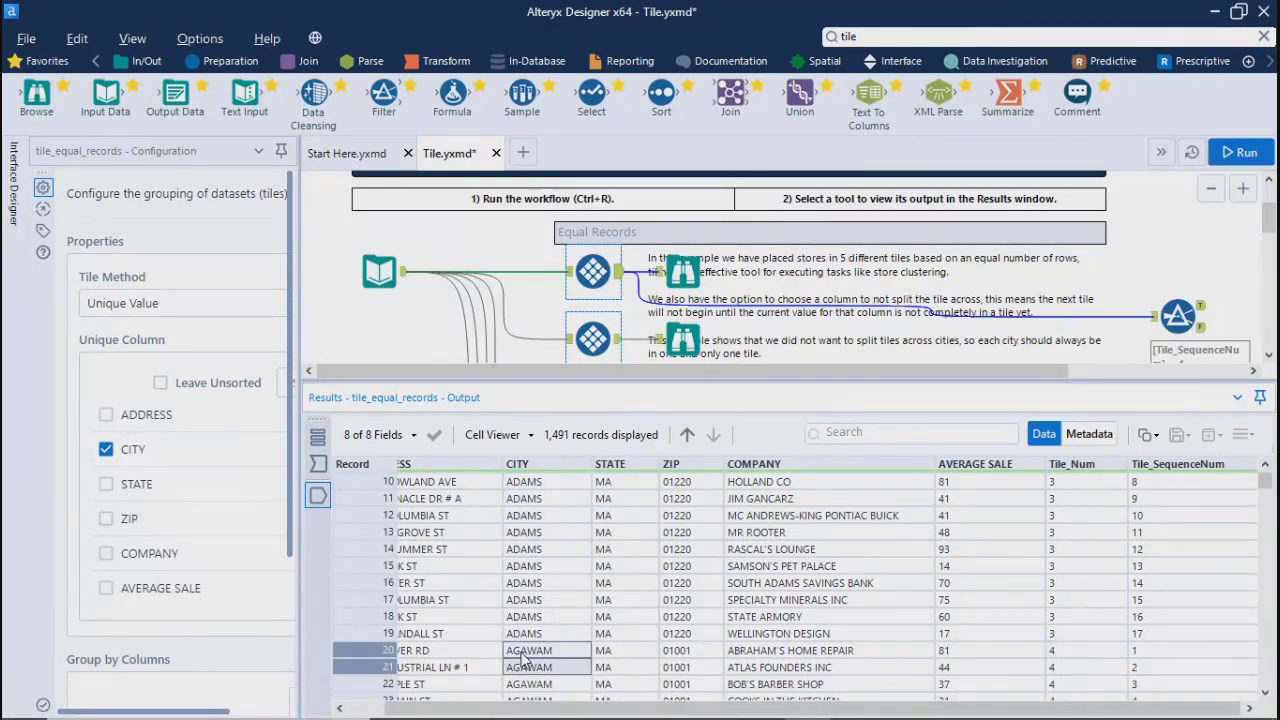
{"action": "key", "text": "shift+Down"}
{"action": "key", "text": "shift+Down"}
{"action": "key", "text": "shift+Down"}
{"action": "key", "text": "shift+Down"}
{"action": "key", "text": "shift+Down"}
{"action": "key", "text": "shift+Down"}
{"action": "key", "text": "shift+Down"}
{"action": "key", "text": "shift+Down"}
{"action": "key", "text": "shift+Down"}
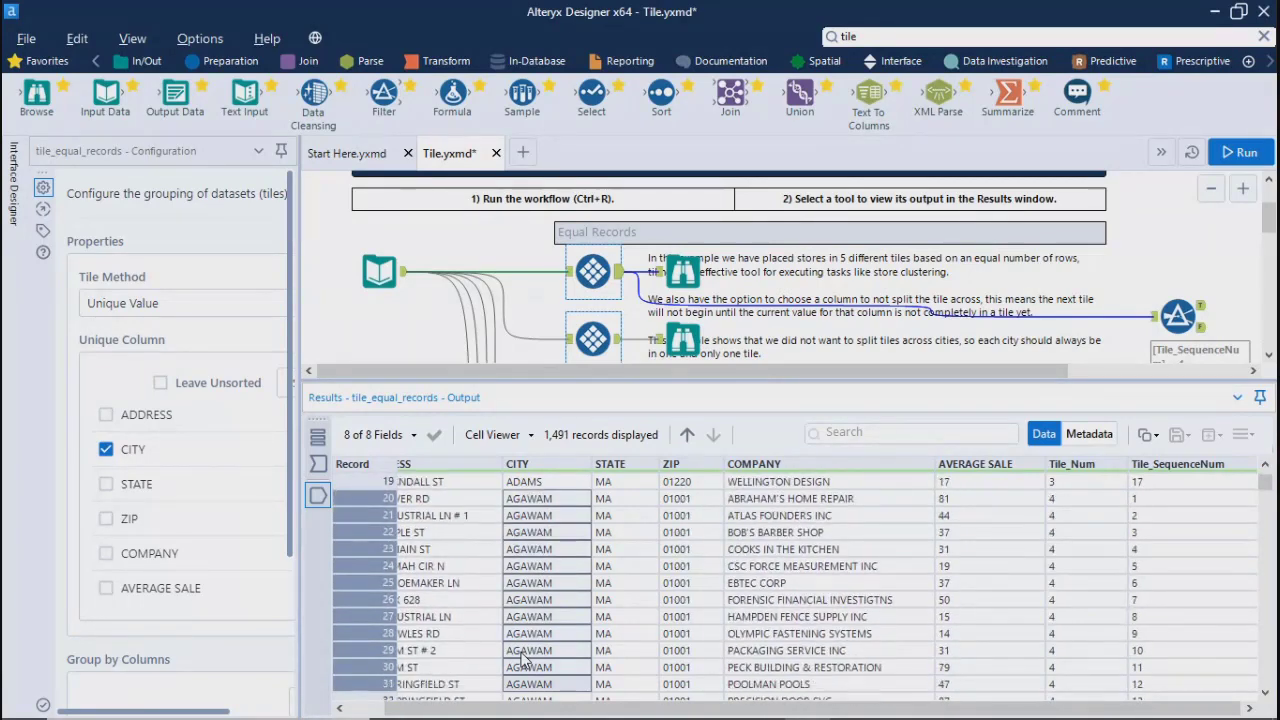
{"action": "key", "text": "shift+Up"}
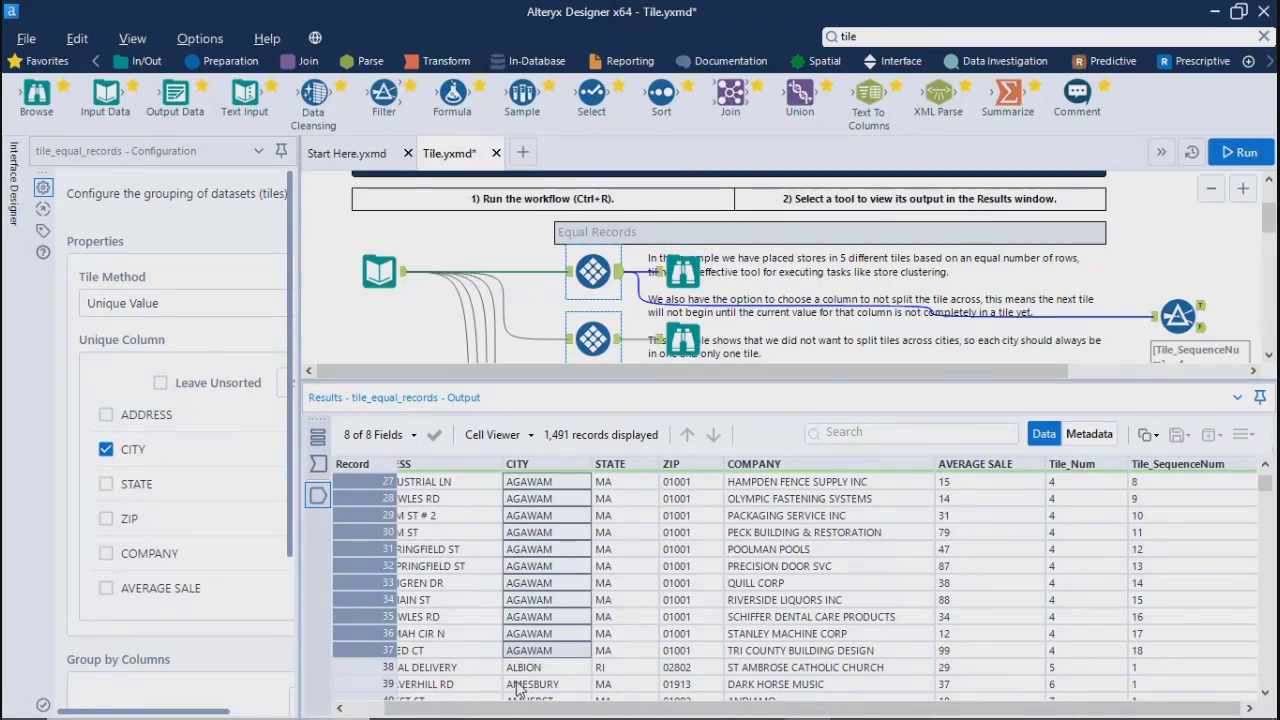
- Examine the ALBION and AMESBURY records and check the Tile_Num assigned to ALBION
{"action": "left_click_drag", "start_coordinate": [528, 668], "coordinate": [532, 678]}
{"action": "key", "text": "shift+Up"}
{"action": "key", "text": "shift+Up"}
{"action": "key", "text": "shift+Up"}
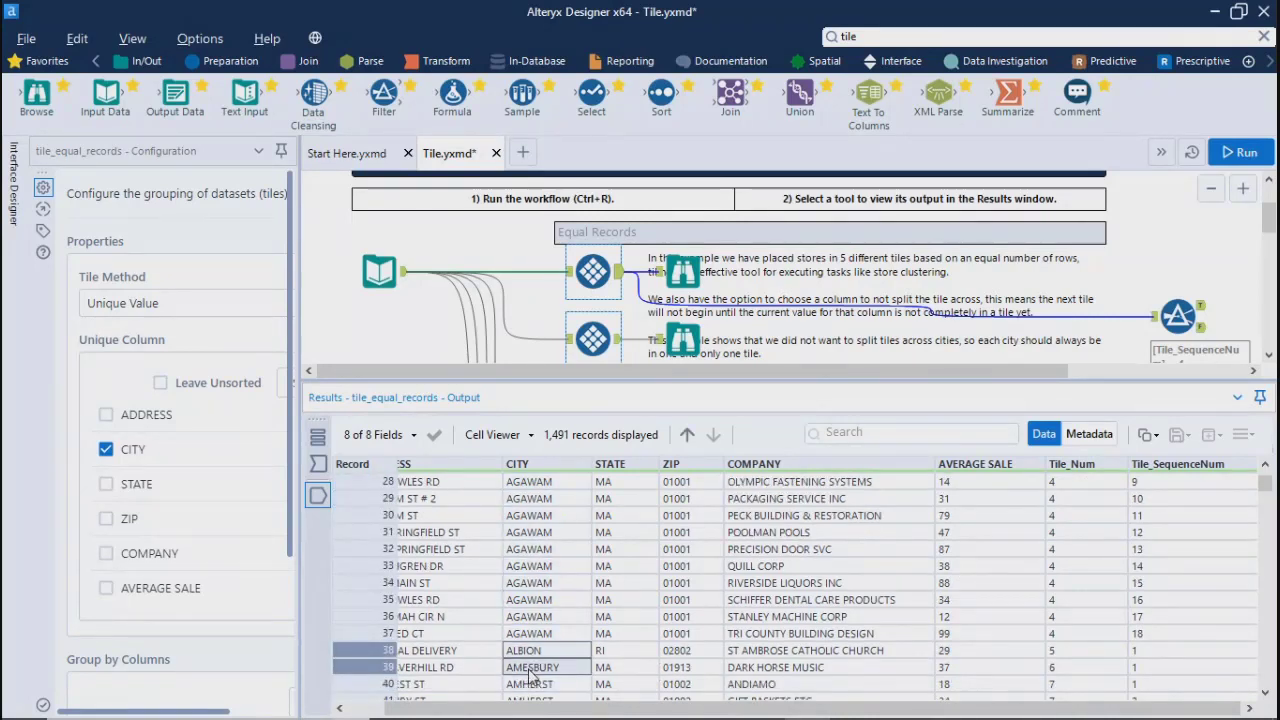
{"action": "key", "text": "shift+Down"}
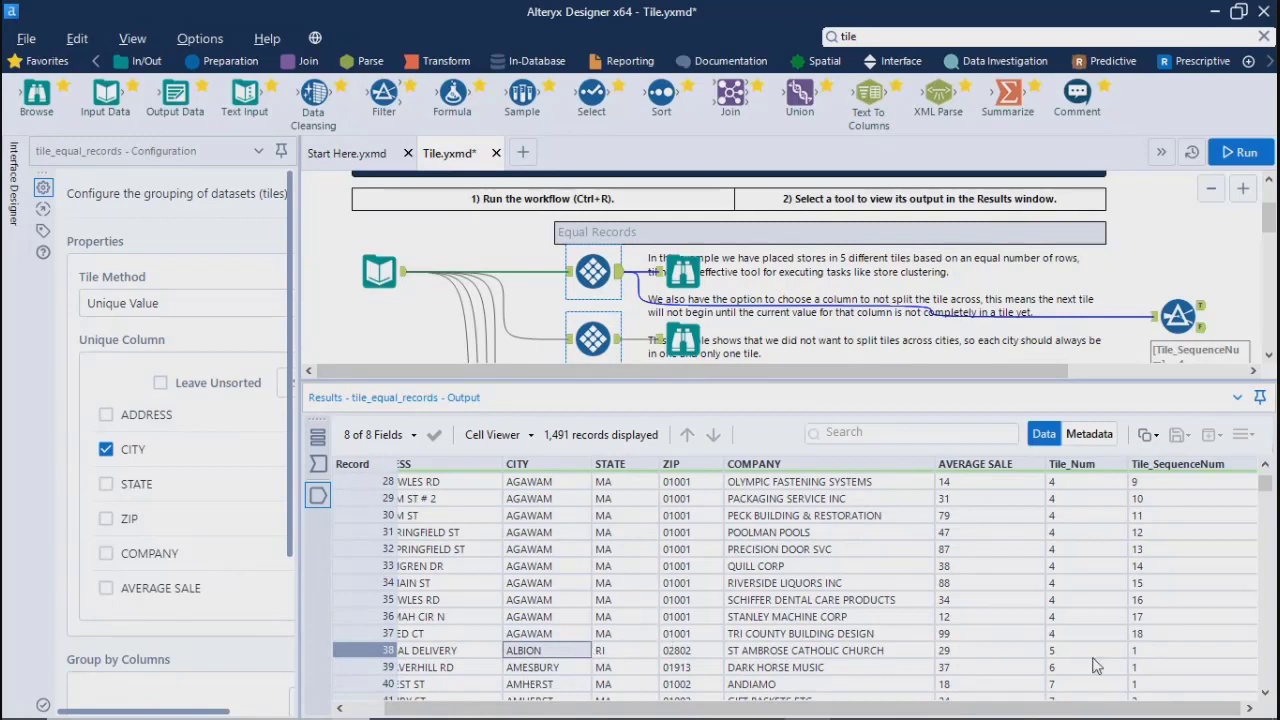
{"action": "left_click", "coordinate": [1058, 652]}
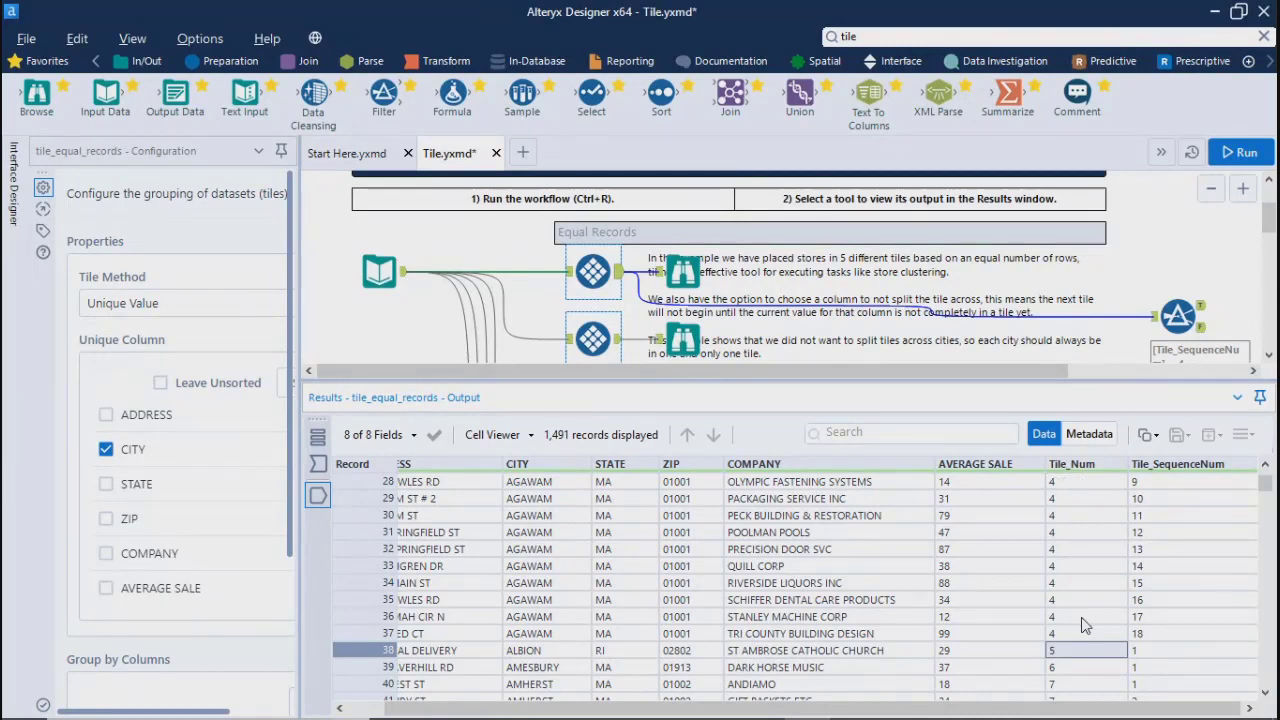
- Return to the start of the output and compare Tile_Num and Tile_SequenceNum for the first two records
{"action": "scroll", "coordinate": [1085, 625], "scroll_direction": "up", "scroll_amount": 8}
{"action": "scroll", "coordinate": [1085, 625], "scroll_direction": "up", "scroll_amount": 1}
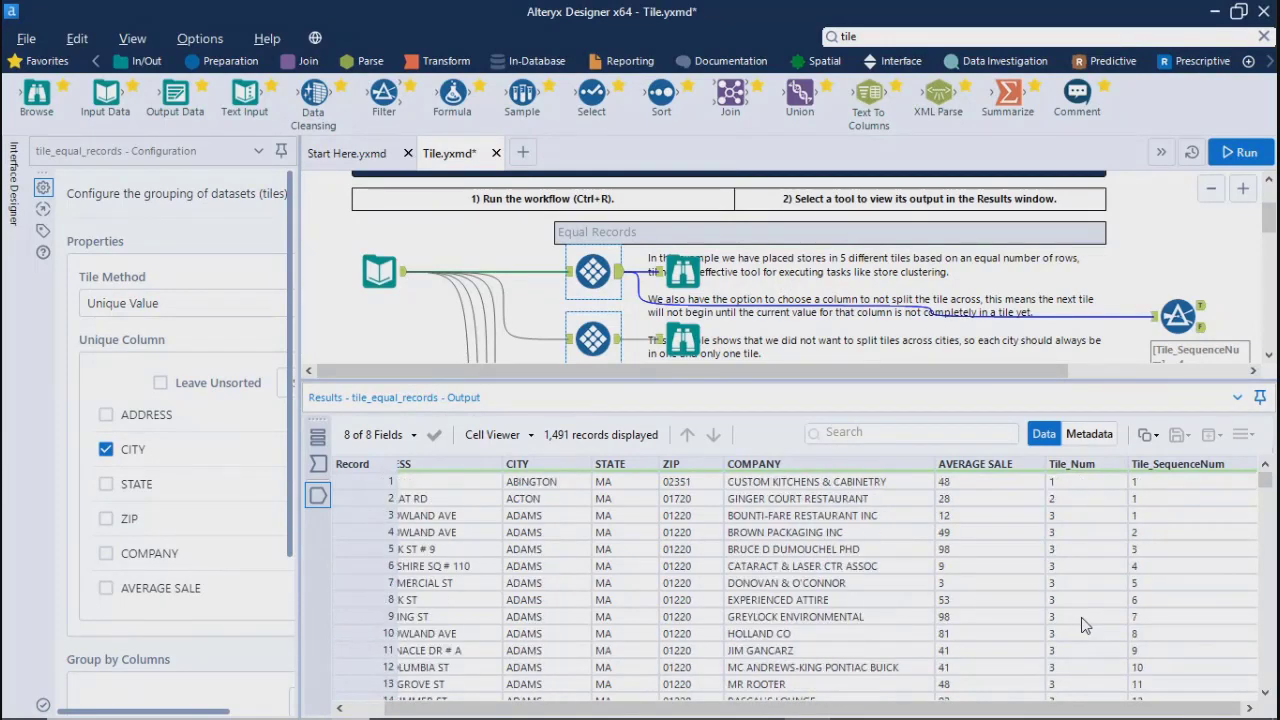
{"action": "left_click", "coordinate": [1065, 484]}
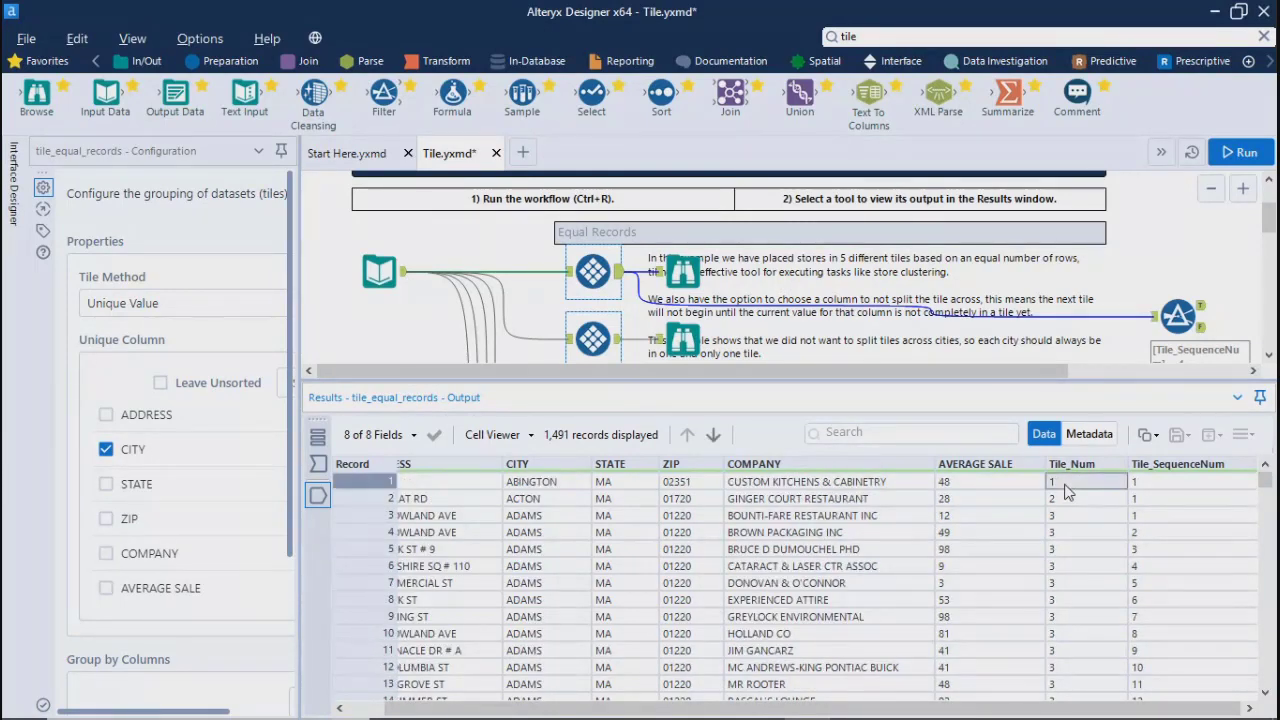
{"action": "left_click", "coordinate": [1153, 484]}
{"action": "left_click", "coordinate": [1148, 502]}
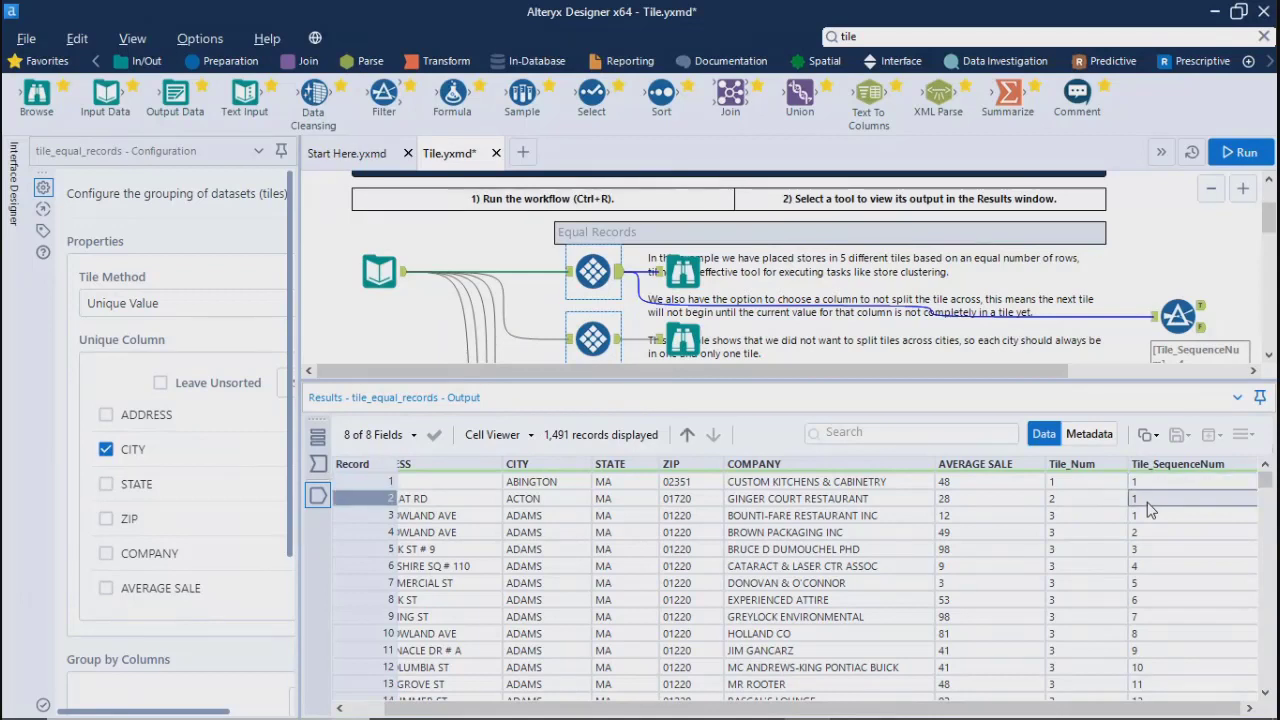
- Highlight the Tile_Num cells of all ADAMS records in the output to examine their shared tile number
{"action": "left_click", "coordinate": [1067, 517]}
{"action": "key", "text": "shift+Down"}
{"action": "key", "text": "shift+Down"}
{"action": "key", "text": "shift+Down"}
{"action": "key", "text": "shift+Down"}
{"action": "key", "text": "shift+Down"}
{"action": "key", "text": "shift+Down"}
{"action": "key", "text": "shift+Down"}
{"action": "key", "text": "shift+Down"}
{"action": "key", "text": "shift+Down"}
{"action": "key", "text": "shift+Down"}
{"action": "key", "text": "shift+Down"}
{"action": "key", "text": "shift+Down"}
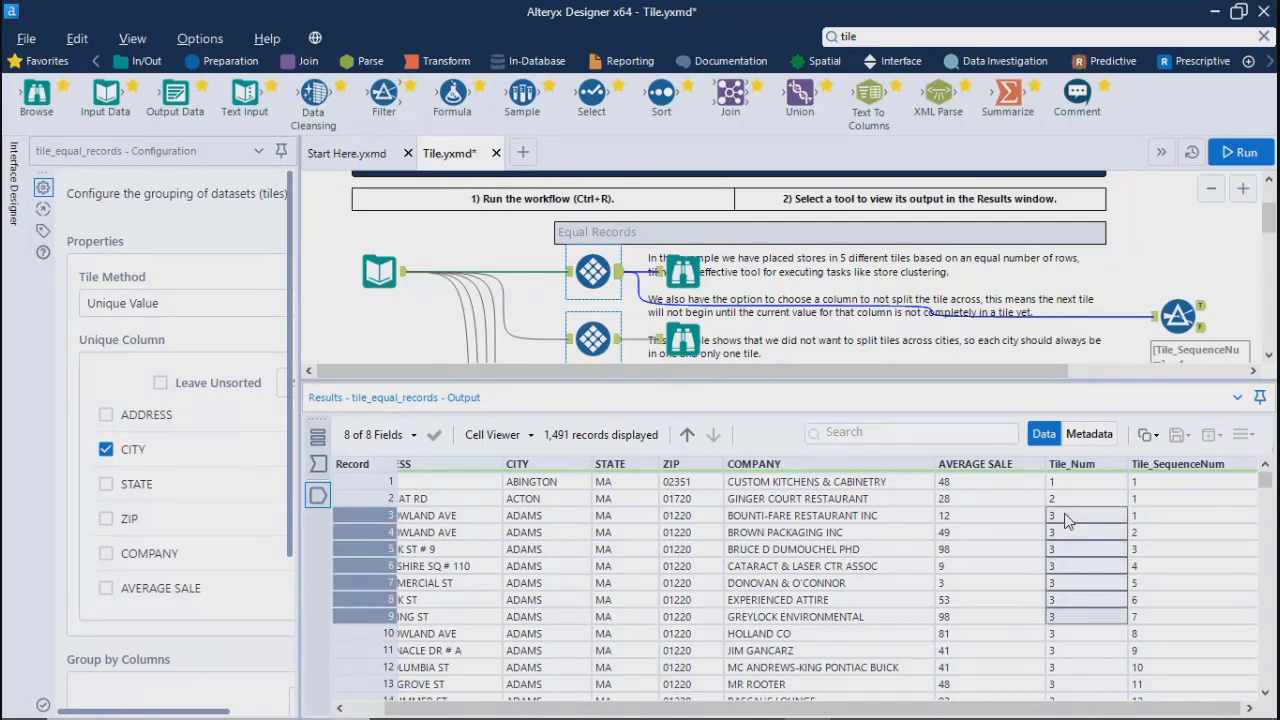
{"action": "key", "text": "shift+Down"}
{"action": "key", "text": "shift+Down"}
{"action": "key", "text": "shift+Down"}
{"action": "key", "text": "shift+Down"}
{"action": "key", "text": "shift+Down"}
{"action": "key", "text": "shift+Down"}
{"action": "key", "text": "shift+Down"}
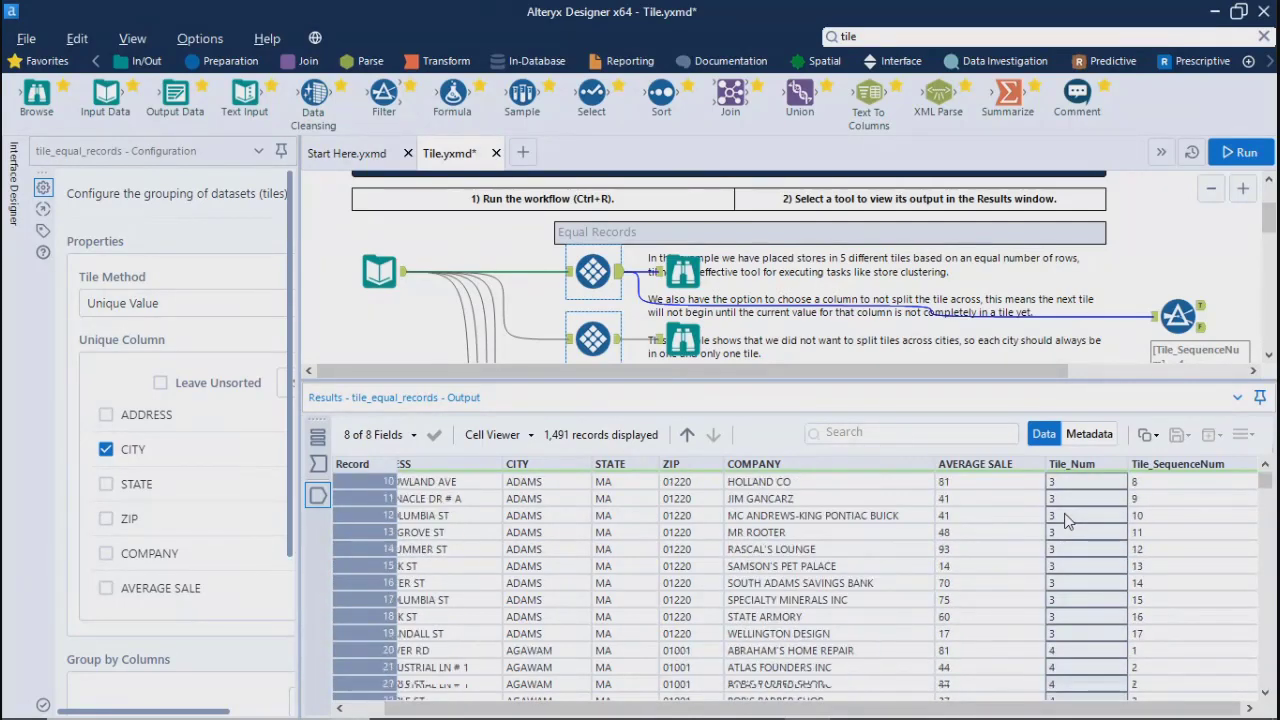
{"action": "key", "text": "shift+Up"}
{"action": "key", "text": "shift+Up"}
{"action": "key", "text": "shift+Up"}
{"action": "key", "text": "shift+Up"}
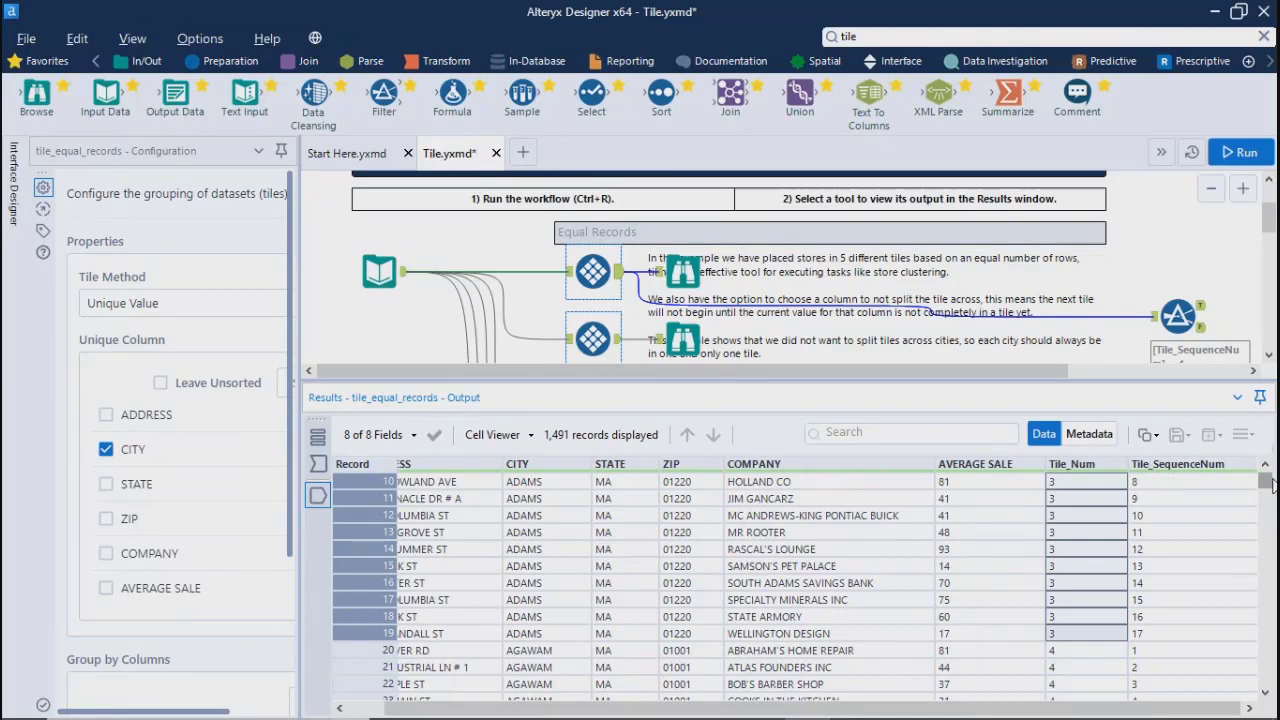
- Follow the Tile_SequenceNum values from the first ADAMS record through the last one
{"action": "scroll", "coordinate": [1110, 527], "scroll_direction": "up", "scroll_amount": 3}
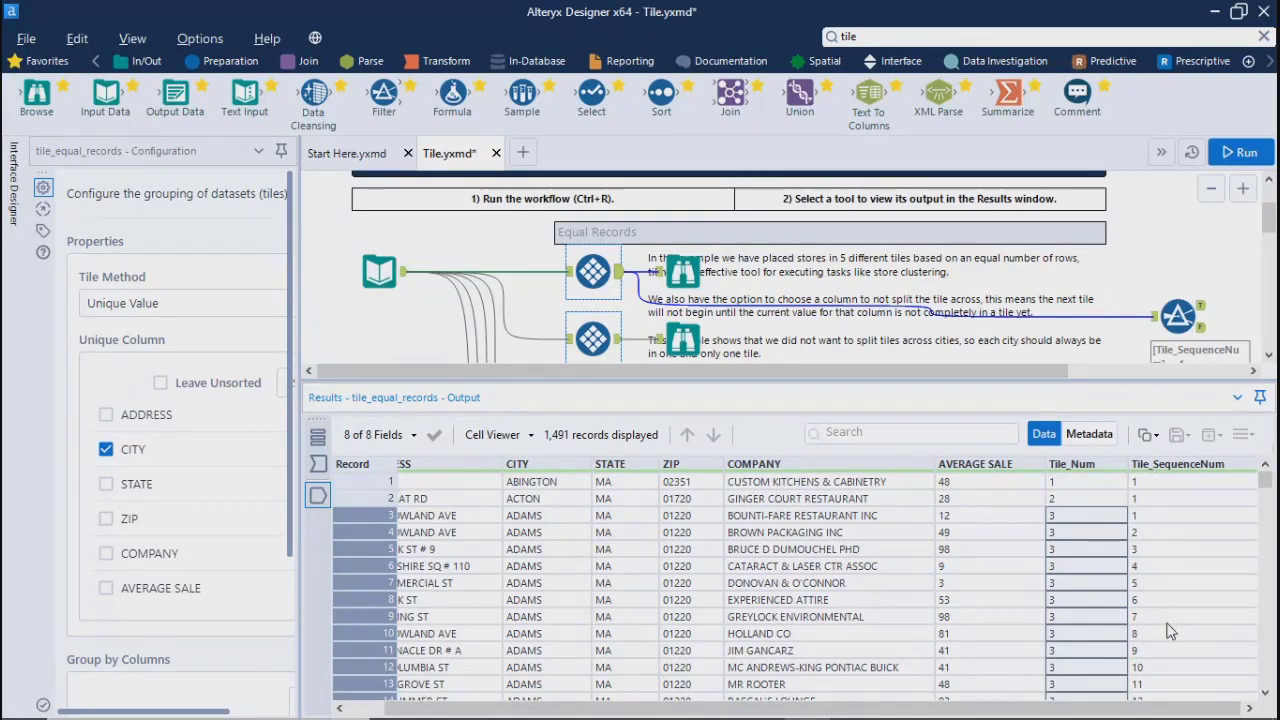
{"action": "scroll", "coordinate": [1172, 632], "scroll_direction": "down", "scroll_amount": 3}
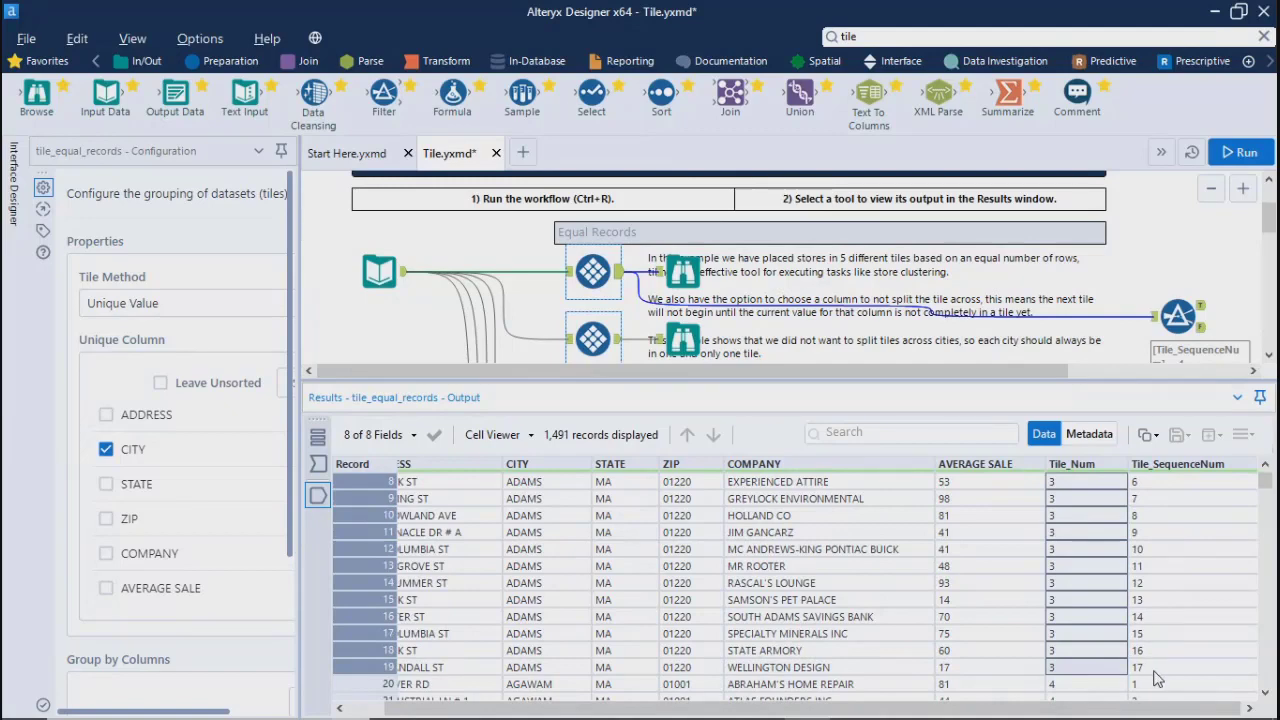
{"action": "scroll", "coordinate": [1157, 679], "scroll_direction": "down", "scroll_amount": 2}
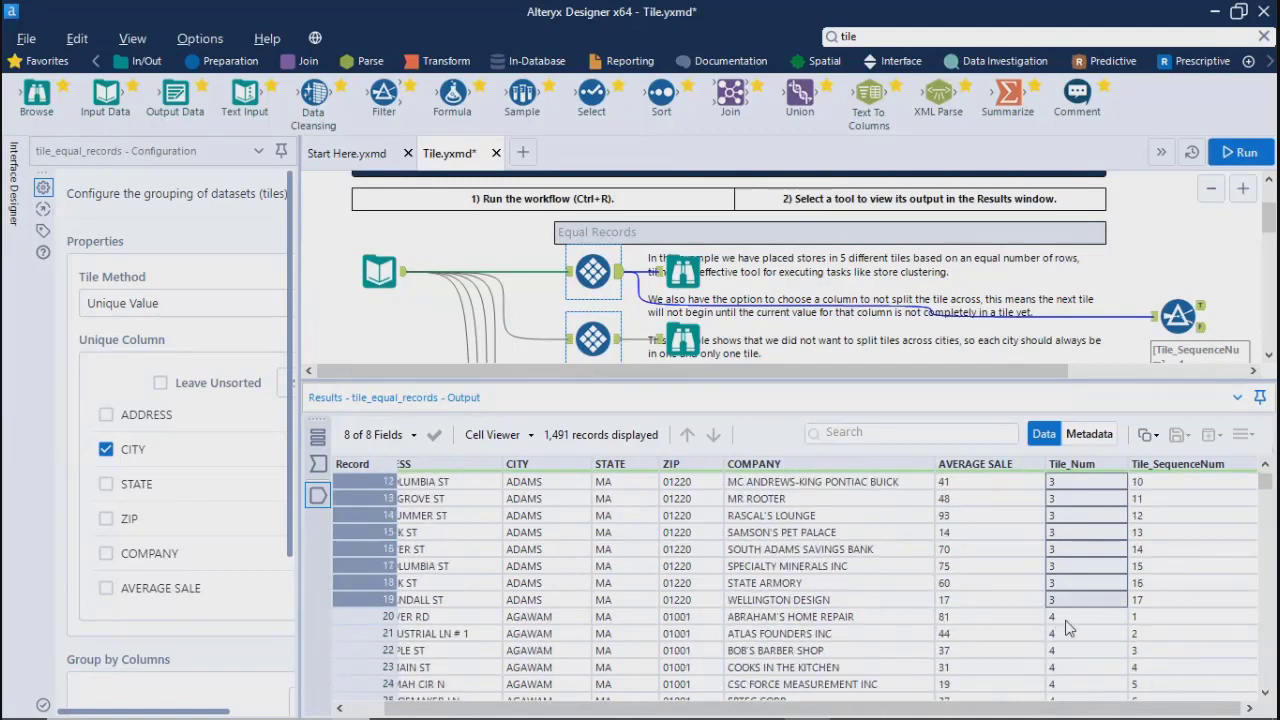
- Highlight the first AGAWAM record's Tile_Num and the following Tile_SequenceNum cells to examine how numbering restarts for a new city
{"action": "left_click", "coordinate": [1066, 620]}
{"action": "scroll", "coordinate": [1068, 628], "scroll_direction": "down", "scroll_amount": 2}
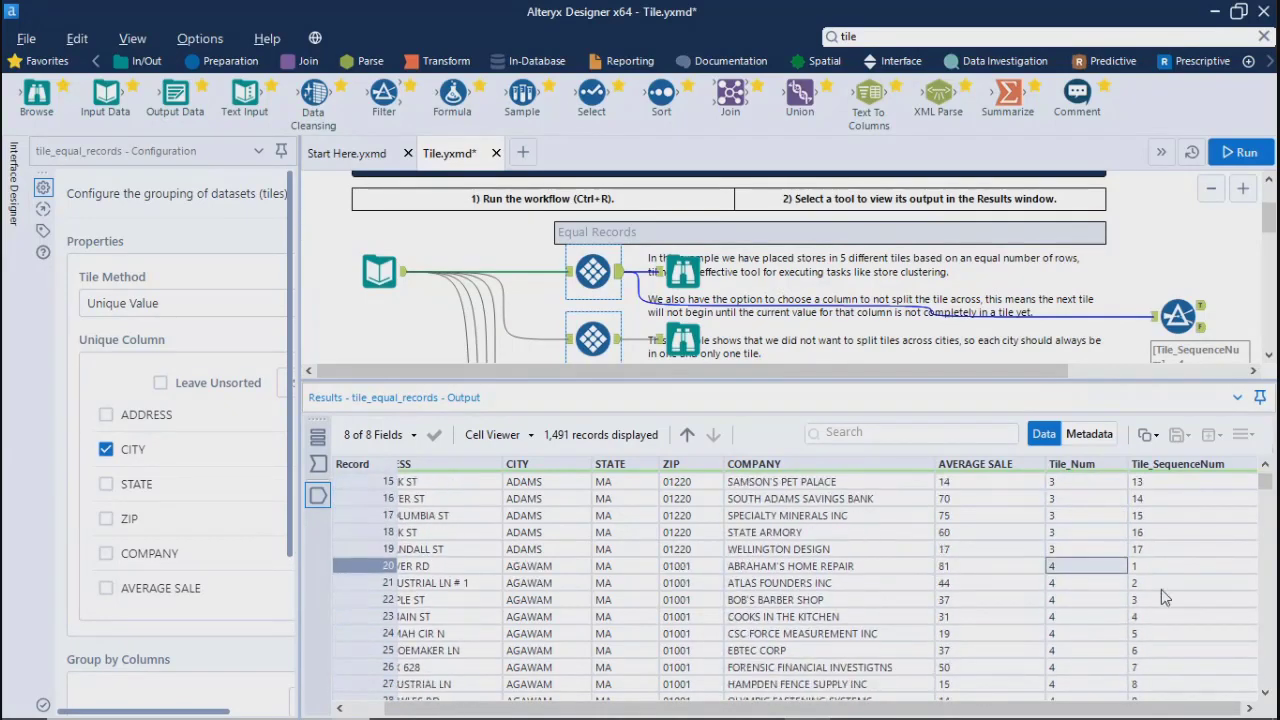
{"action": "left_click_drag", "start_coordinate": [1150, 575], "coordinate": [1150, 660]}
{"action": "scroll", "coordinate": [1150, 660], "scroll_direction": "down", "scroll_amount": 3}
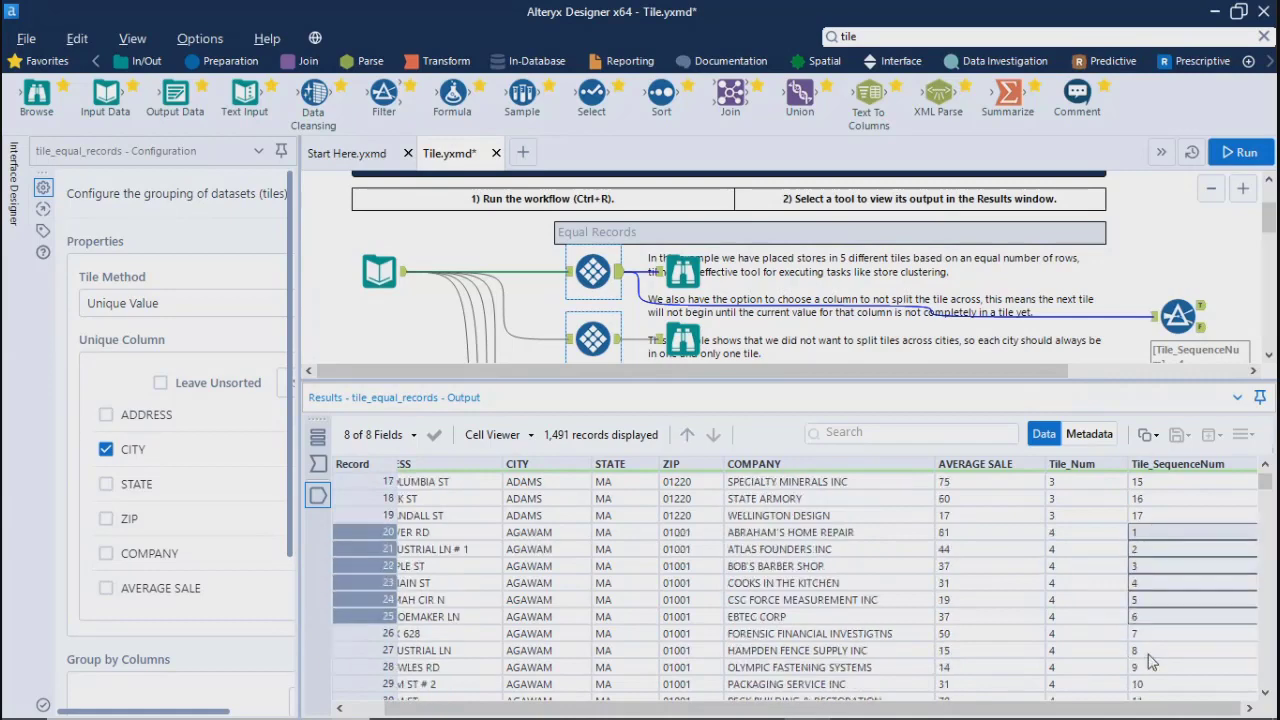
{"action": "left_click", "coordinate": [1150, 637]}
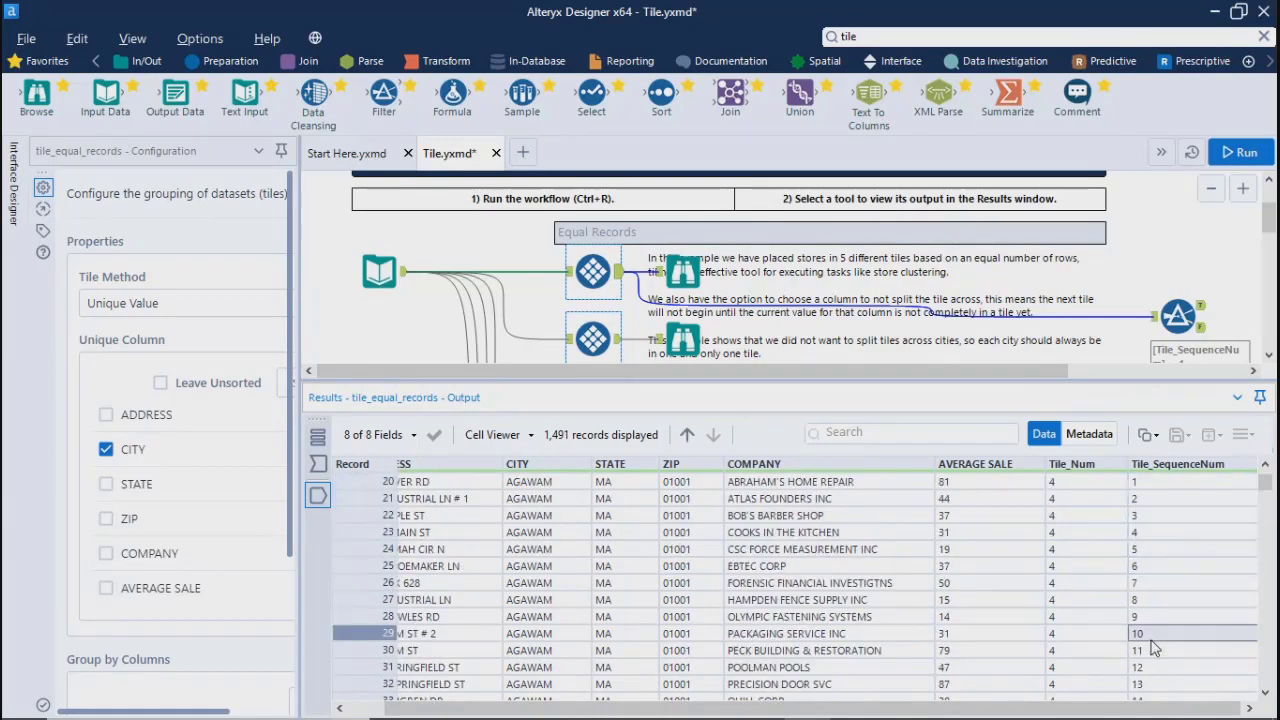
{"action": "scroll", "coordinate": [1152, 648], "scroll_direction": "down", "scroll_amount": 1}
- Return to the start of the output and highlight the Tile_Num and Tile_SequenceNum cells from the ACTON record down through the ADAMS records
{"action": "scroll", "coordinate": [1152, 648], "scroll_direction": "up", "scroll_amount": 8}
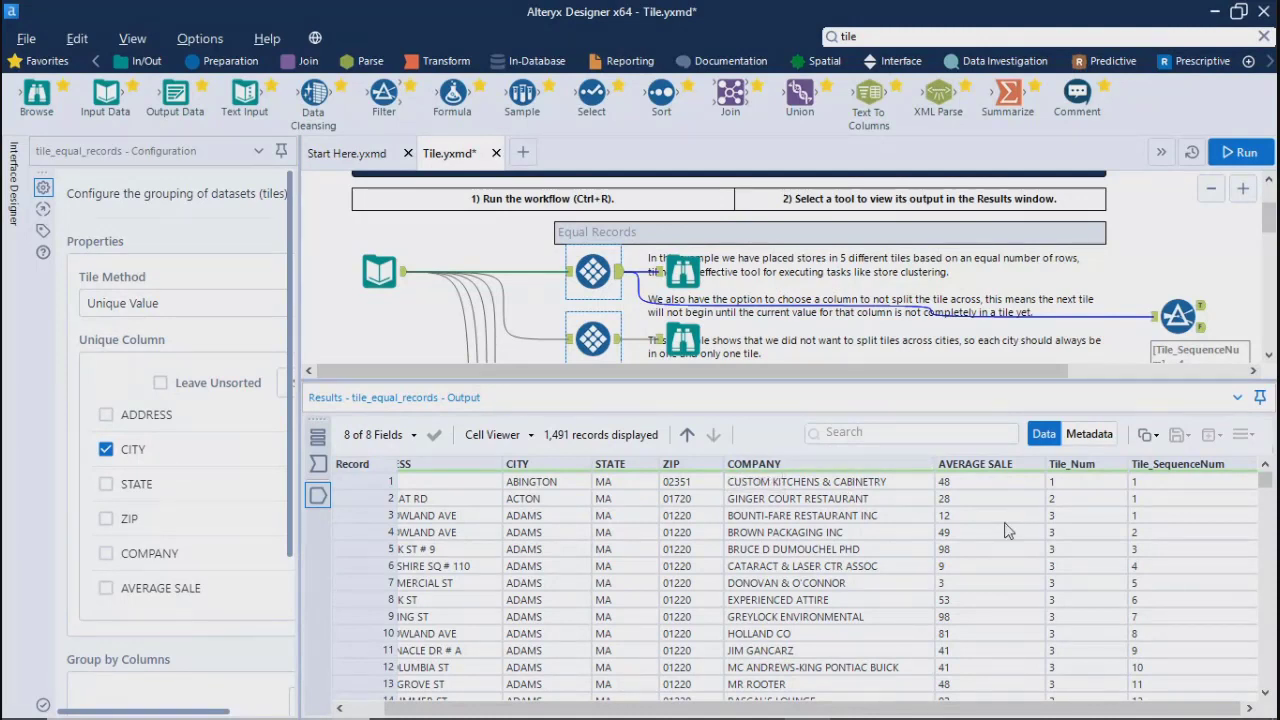
{"action": "left_click_drag", "start_coordinate": [1088, 500], "coordinate": [1080, 685]}
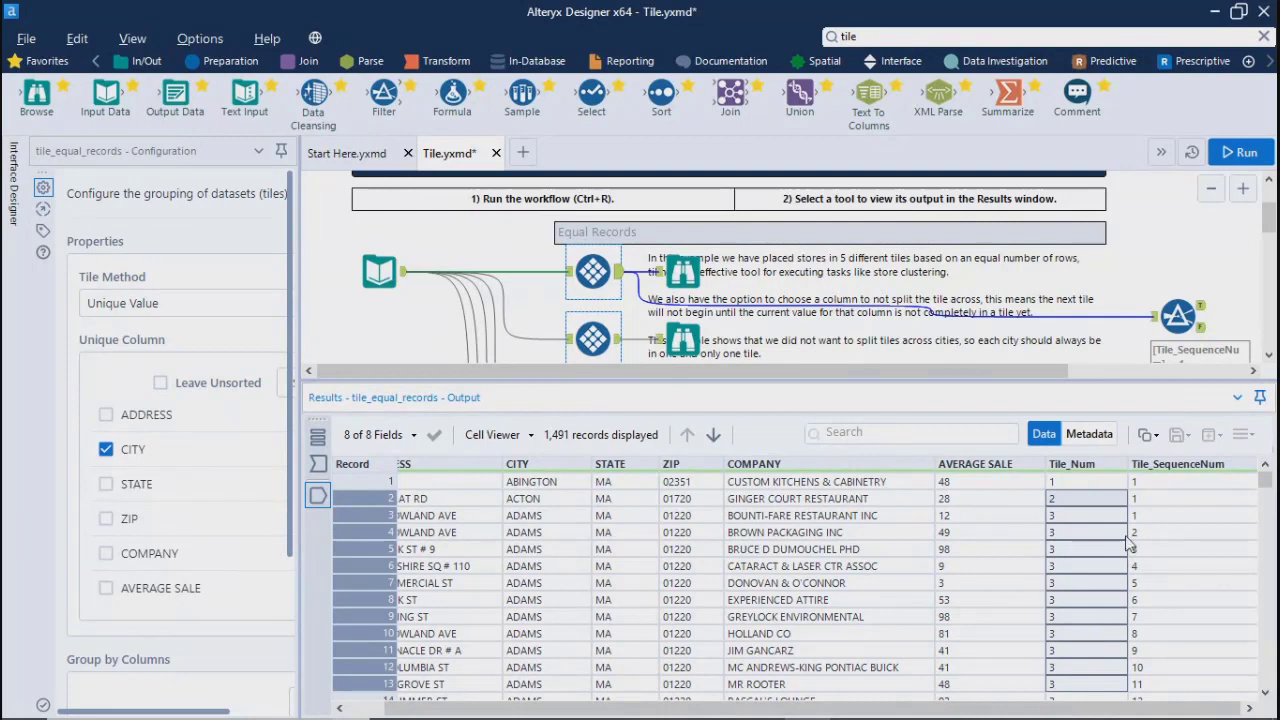
{"action": "right_click", "coordinate": [1174, 508]}
{"action": "left_click", "coordinate": [1172, 590]}
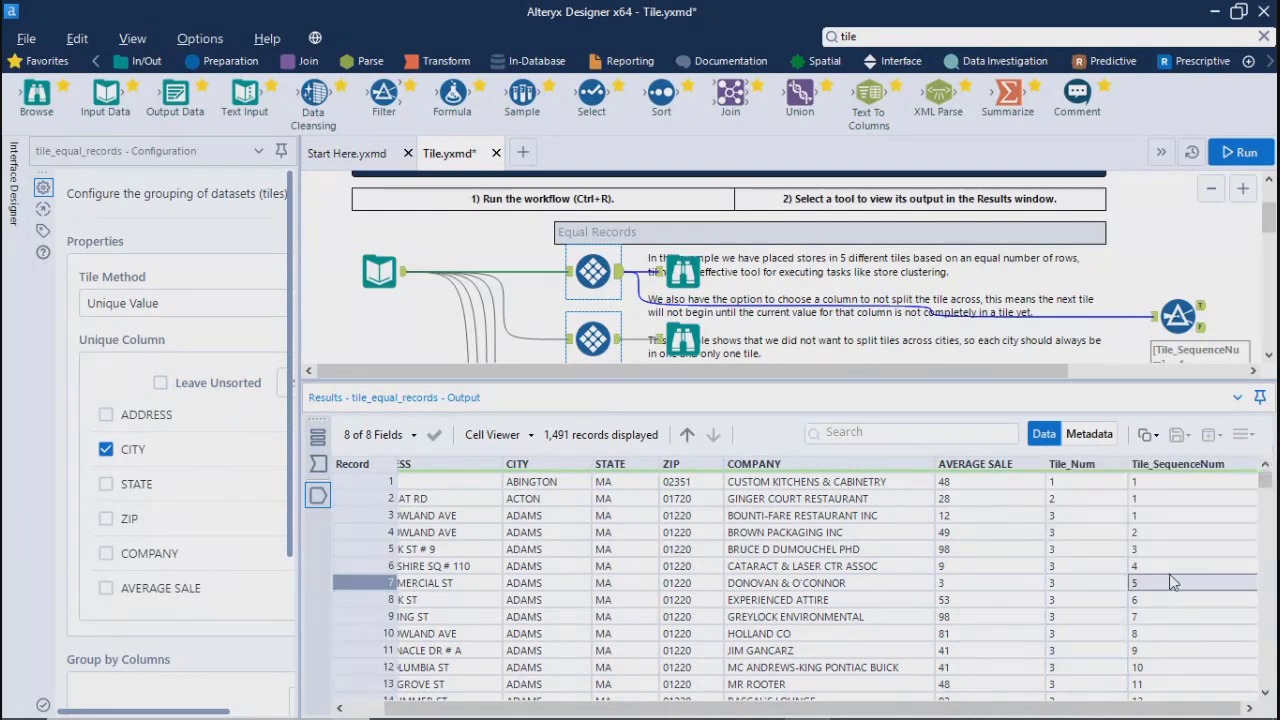
{"action": "left_click_drag", "start_coordinate": [1152, 499], "coordinate": [1166, 666]}
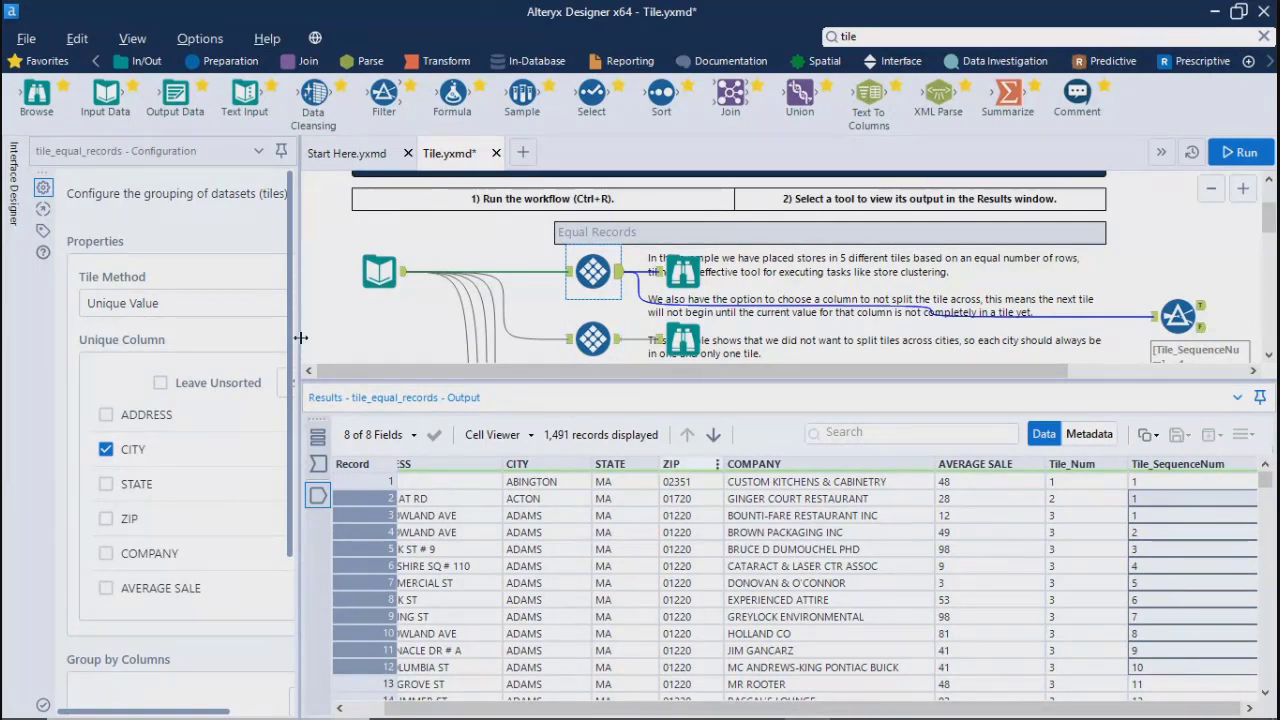
- Switch the first Equal Records tile tool's method to Manual and widen its configuration pane
{"action": "left_click", "coordinate": [228, 308]}
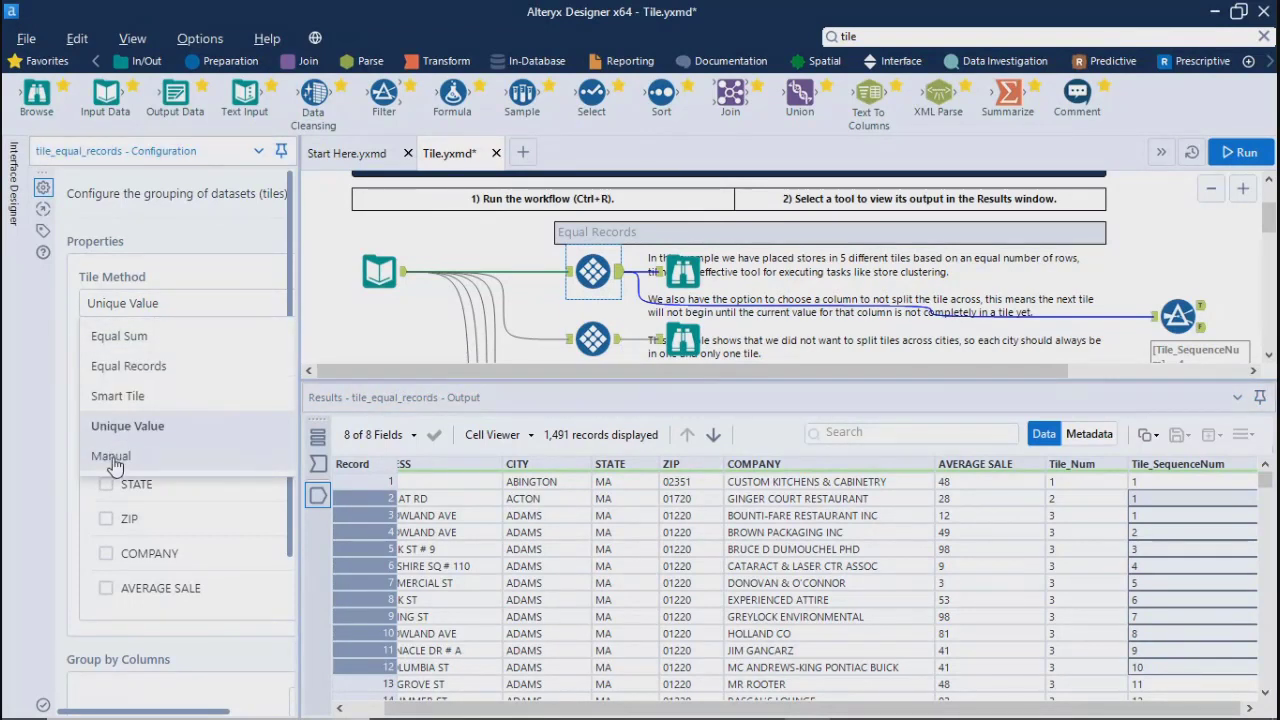
{"action": "left_click", "coordinate": [111, 458]}
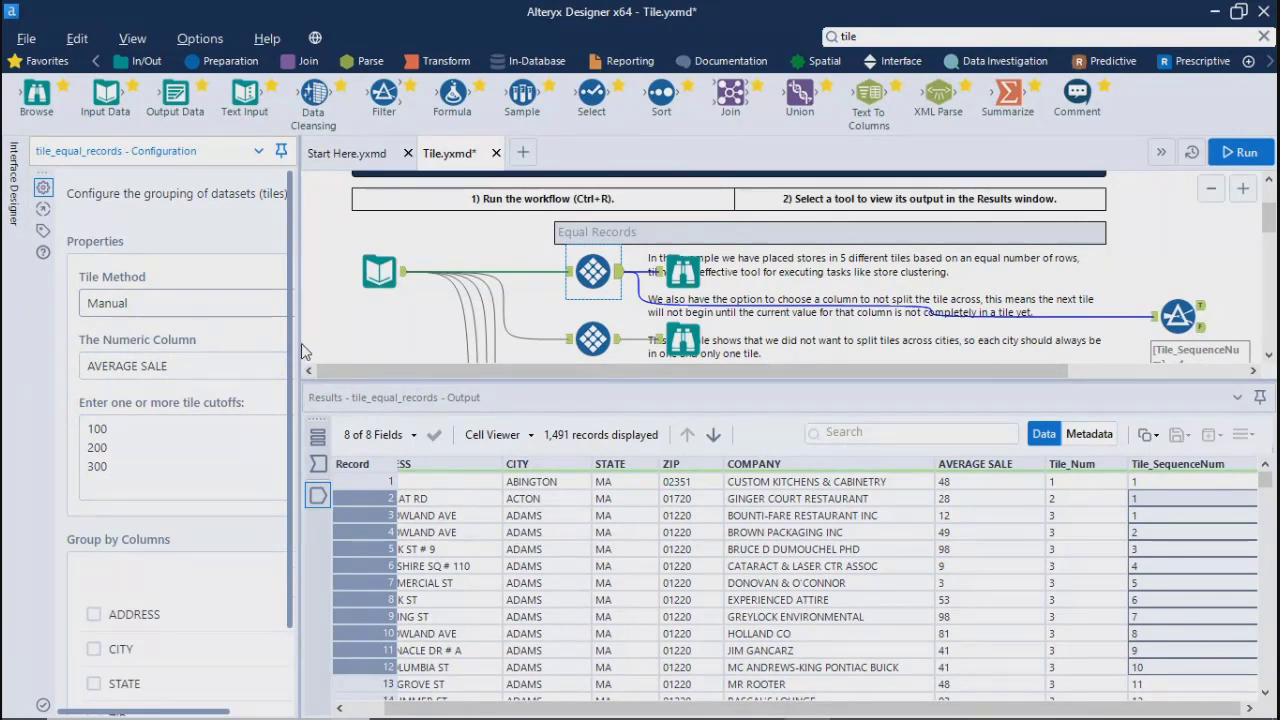
{"action": "left_click_drag", "start_coordinate": [296, 350], "coordinate": [383, 350]}
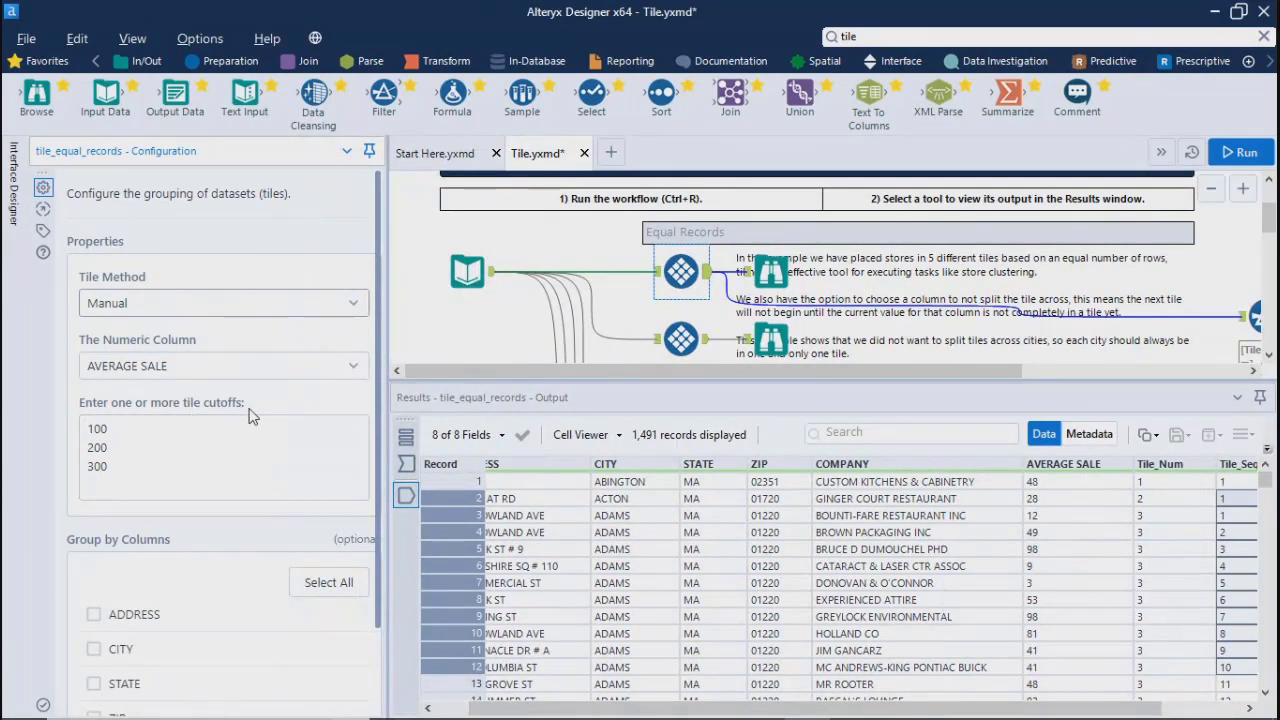
- Add 400 as an additional tile cutoff below 300
{"action": "left_click", "coordinate": [120, 432]}
{"action": "left_click", "coordinate": [115, 474]}
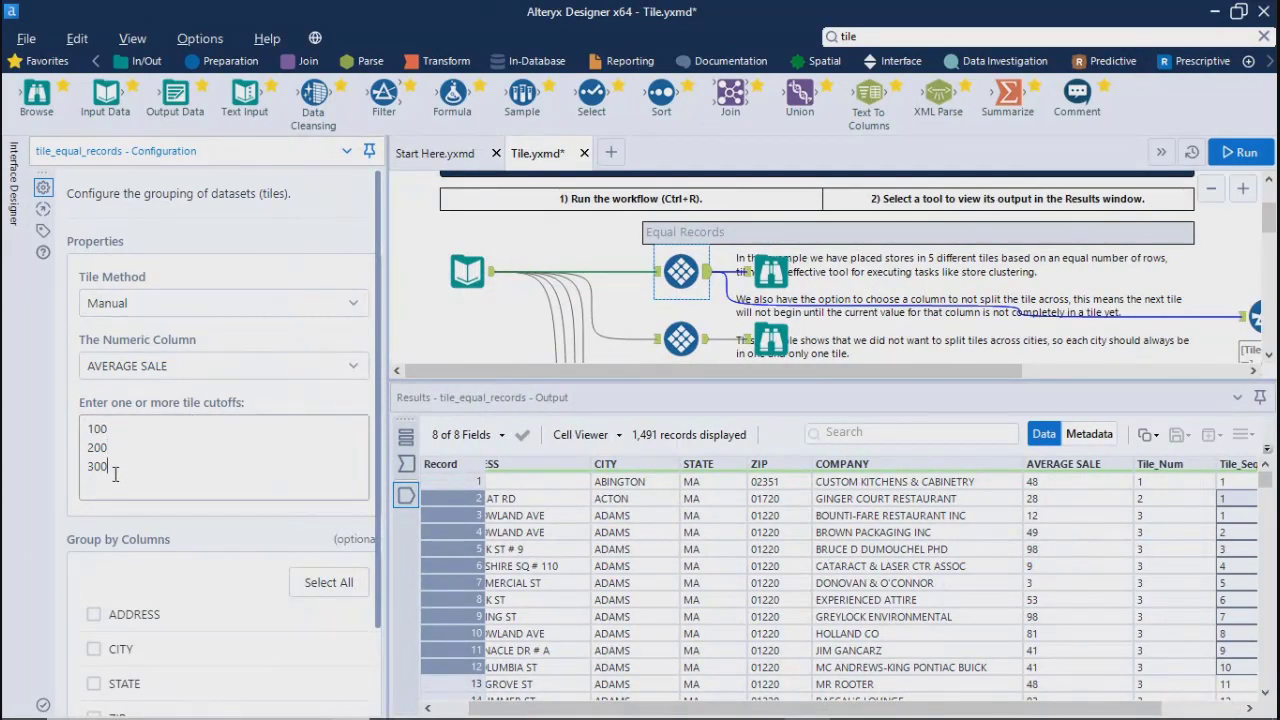
{"action": "key", "text": "Return"}
{"action": "type", "text": "400"}
- Review the Manual method's cutoff list, its numeric column choices and the available group-by columns
{"action": "key", "text": "ctrl+a"}
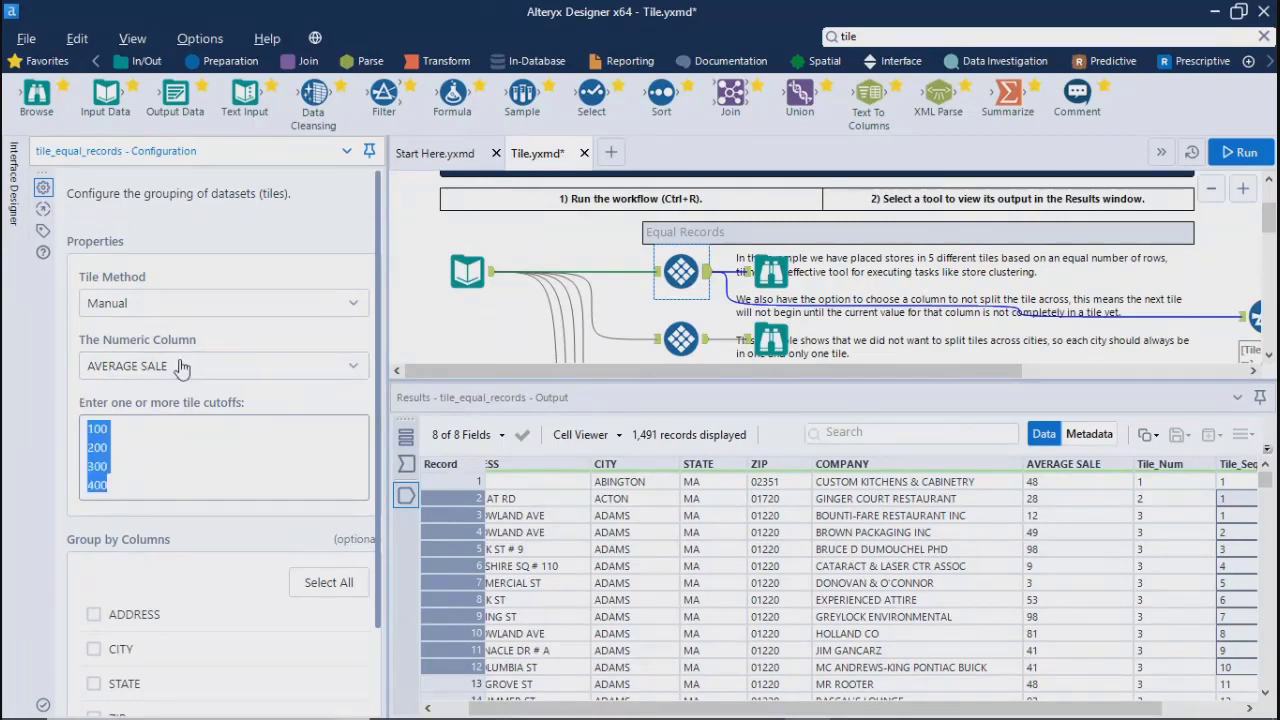
{"action": "left_click", "coordinate": [166, 373]}
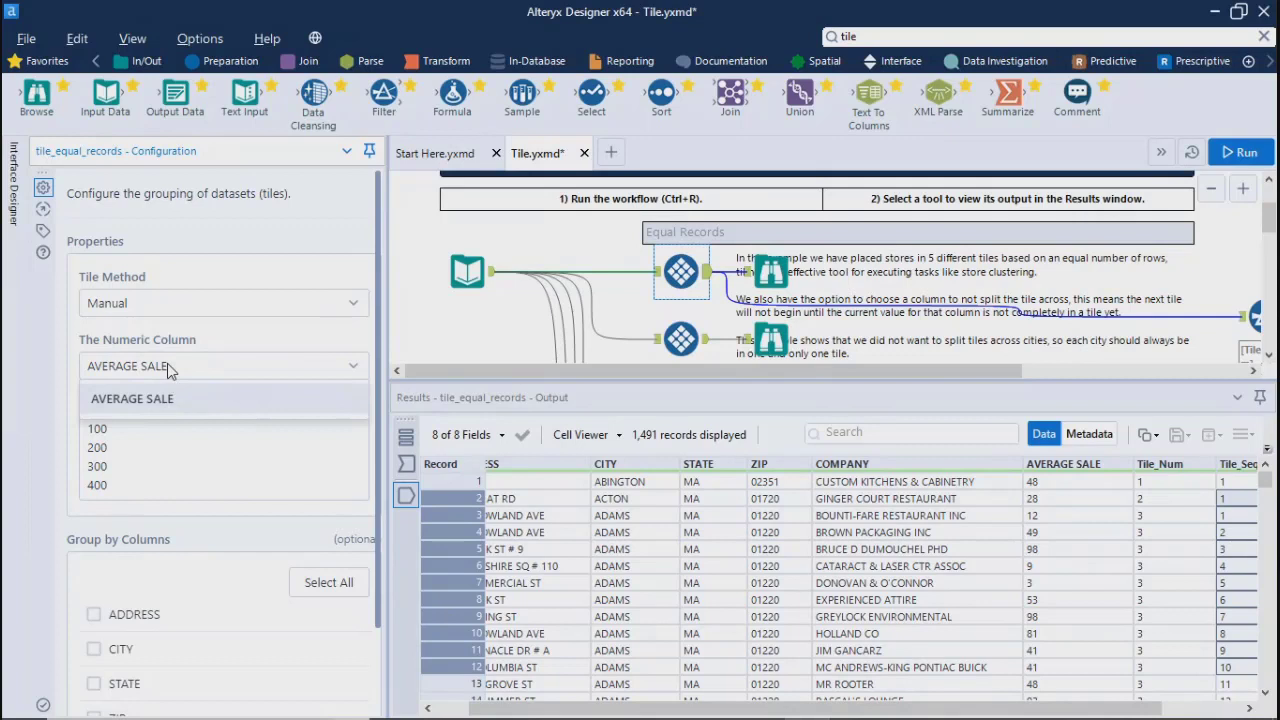
{"action": "left_click", "coordinate": [167, 363]}
{"action": "left_click_drag", "start_coordinate": [112, 485], "coordinate": [84, 423]}
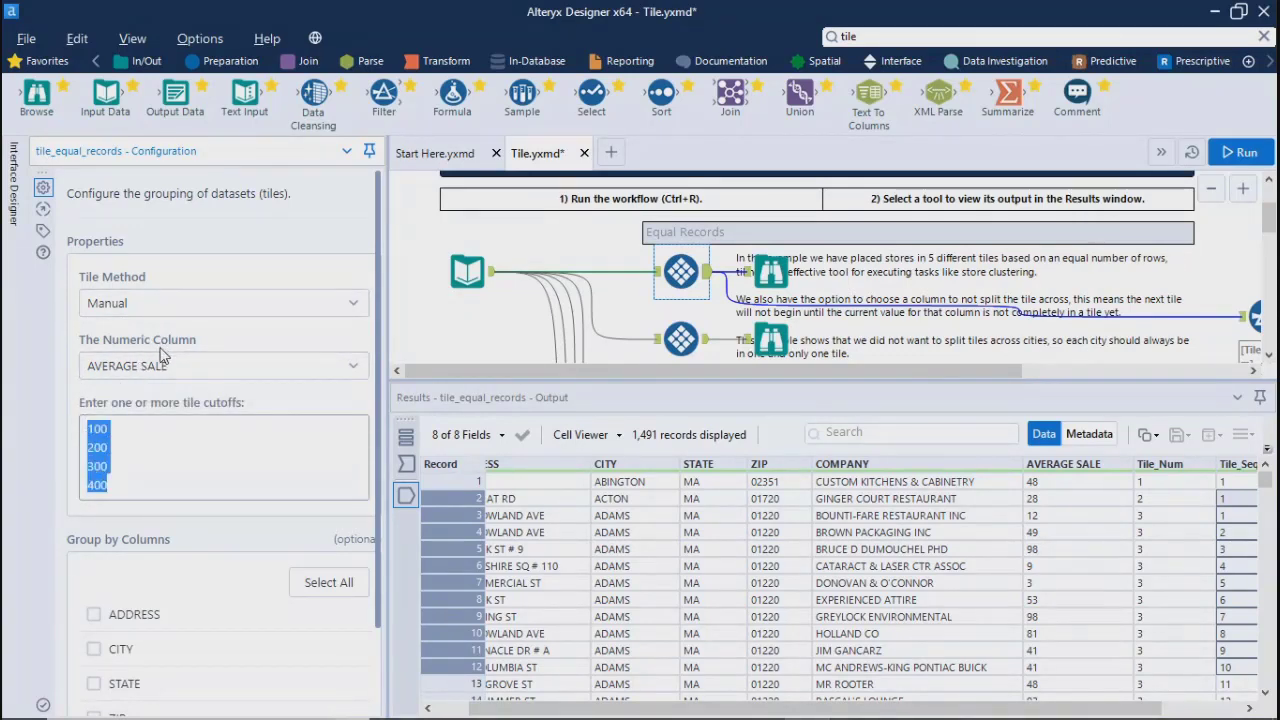
{"action": "scroll", "coordinate": [180, 567], "scroll_direction": "down", "scroll_amount": 2}
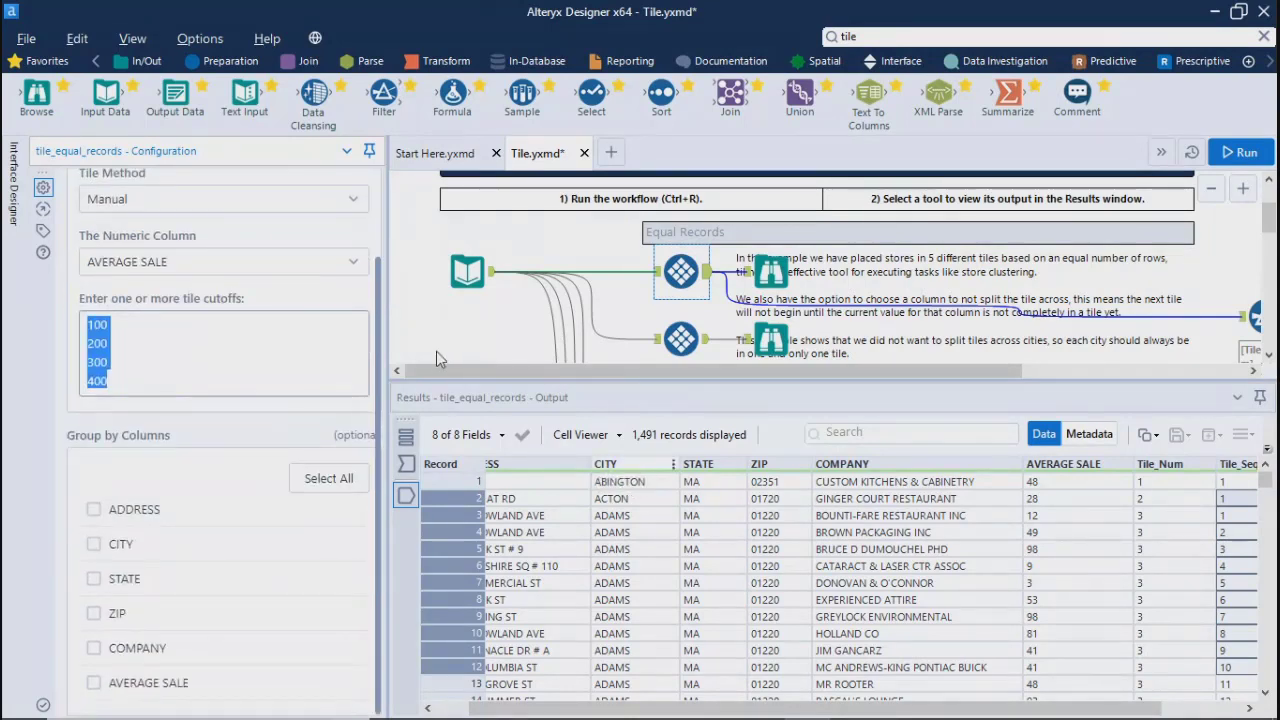
- Narrow the configuration pane, shrink the results pane and bring the Tile Tool header and its method examples into view
{"action": "left_click_drag", "start_coordinate": [388, 340], "coordinate": [220, 340]}
{"action": "left_click", "coordinate": [305, 338]}
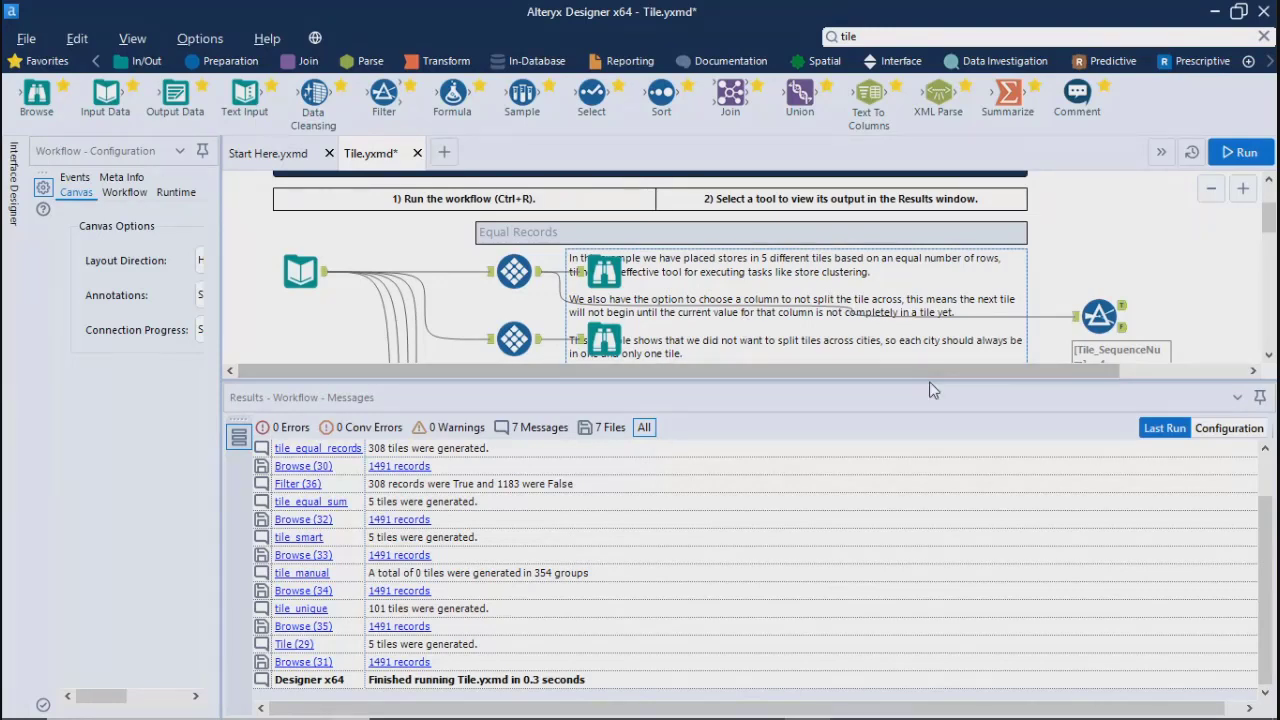
{"action": "left_click_drag", "start_coordinate": [936, 381], "coordinate": [946, 628]}
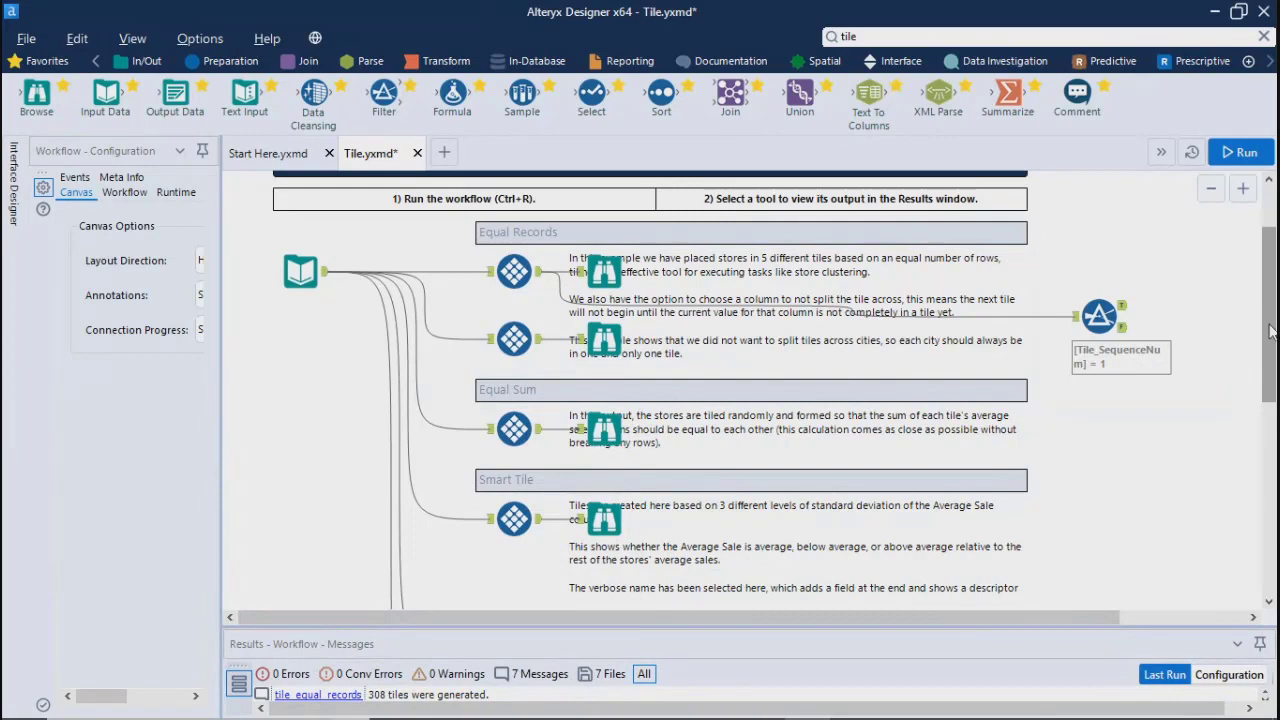
{"action": "left_click_drag", "start_coordinate": [1270, 331], "coordinate": [1274, 228]}
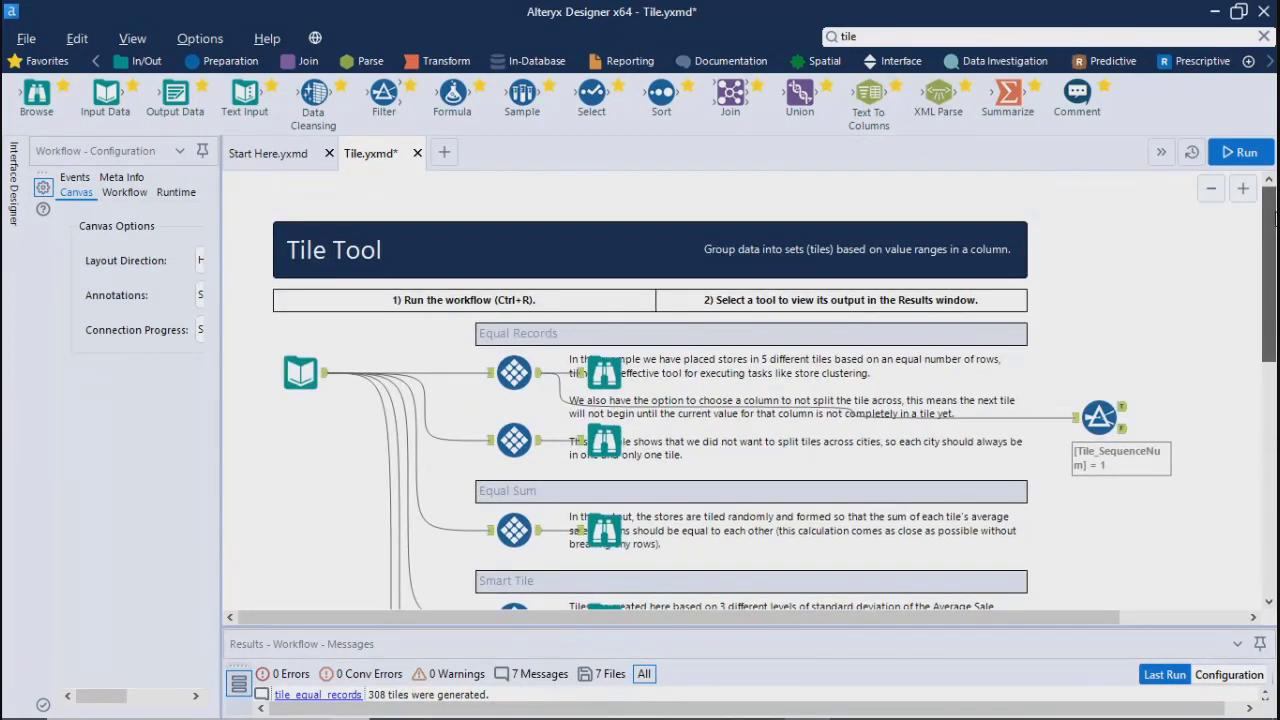
{"action": "mouse_move", "coordinate": [1268, 228]}
{"action": "left_mouse_down"}
{"action": "mouse_move", "coordinate": [1268, 262]}
{"action": "mouse_move", "coordinate": [1268, 242]}
{"action": "left_mouse_up"}
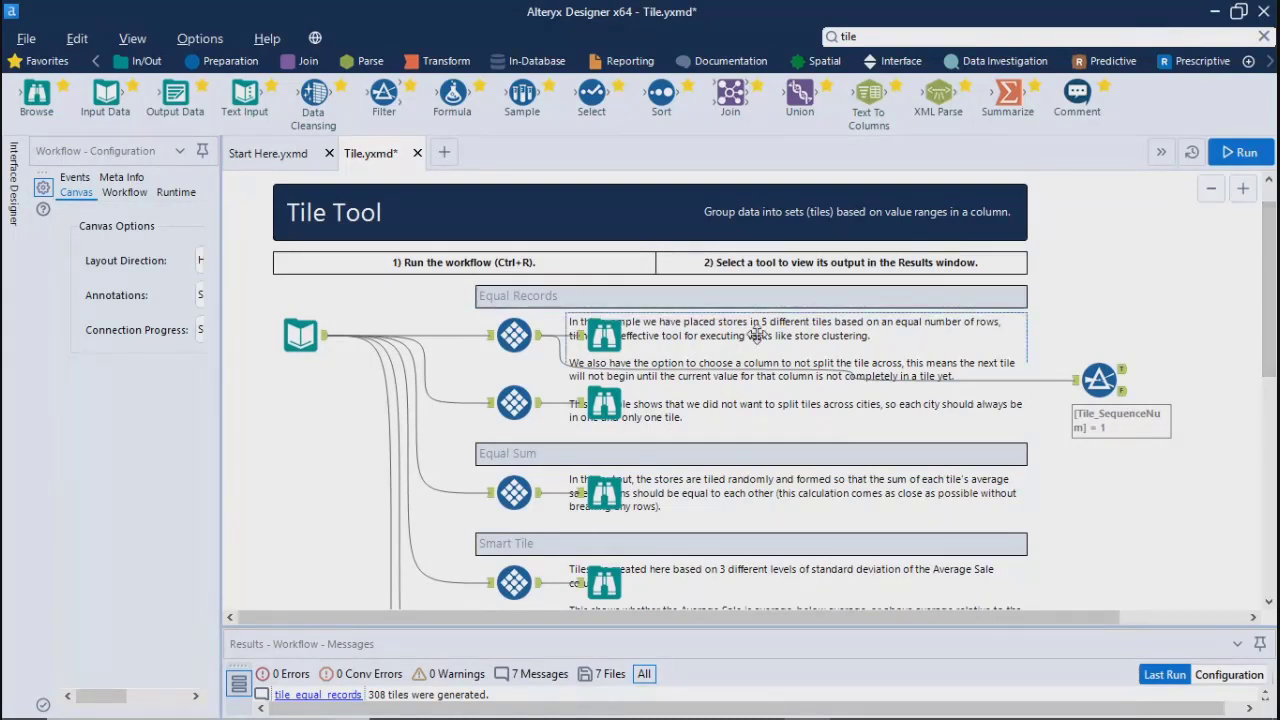
- Select the first Equal Records tile tool, enlarge its results and highlight the ADAMS records' Tile_Num and Tile_SequenceNum cells
{"action": "left_click", "coordinate": [512, 336]}
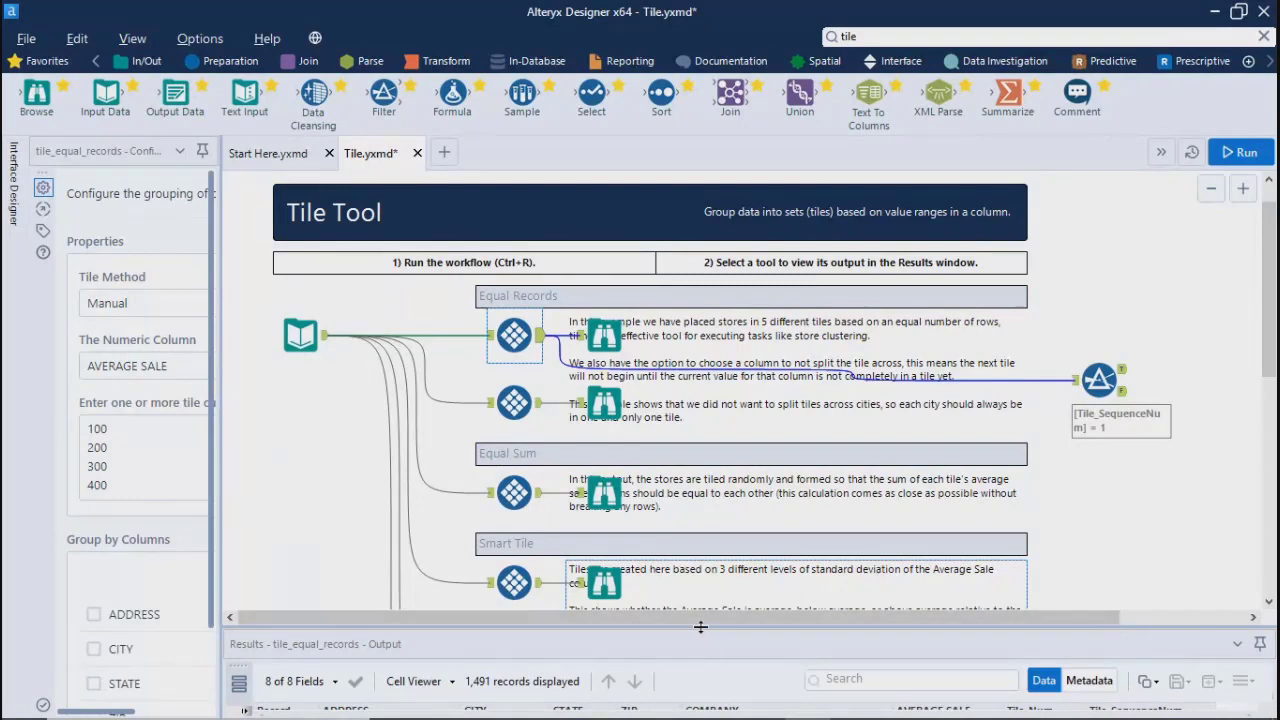
{"action": "left_click_drag", "start_coordinate": [700, 627], "coordinate": [700, 426]}
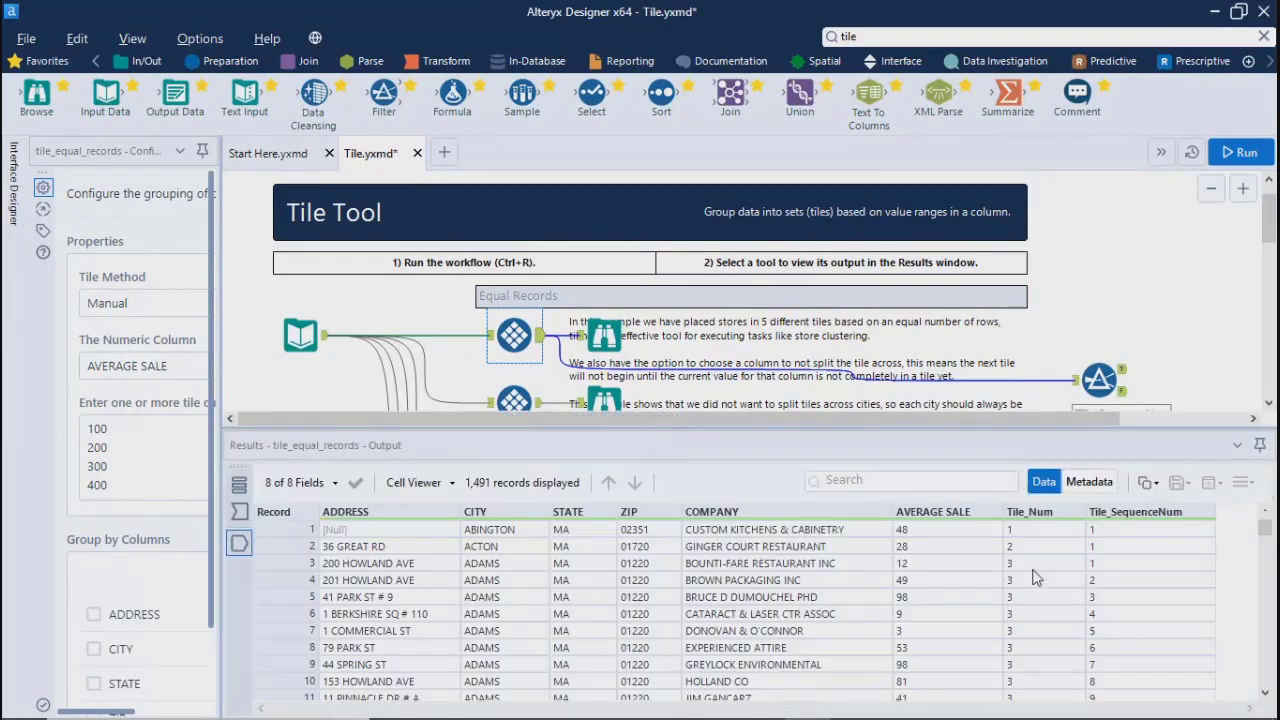
{"action": "left_click_drag", "start_coordinate": [1038, 563], "coordinate": [1040, 675]}
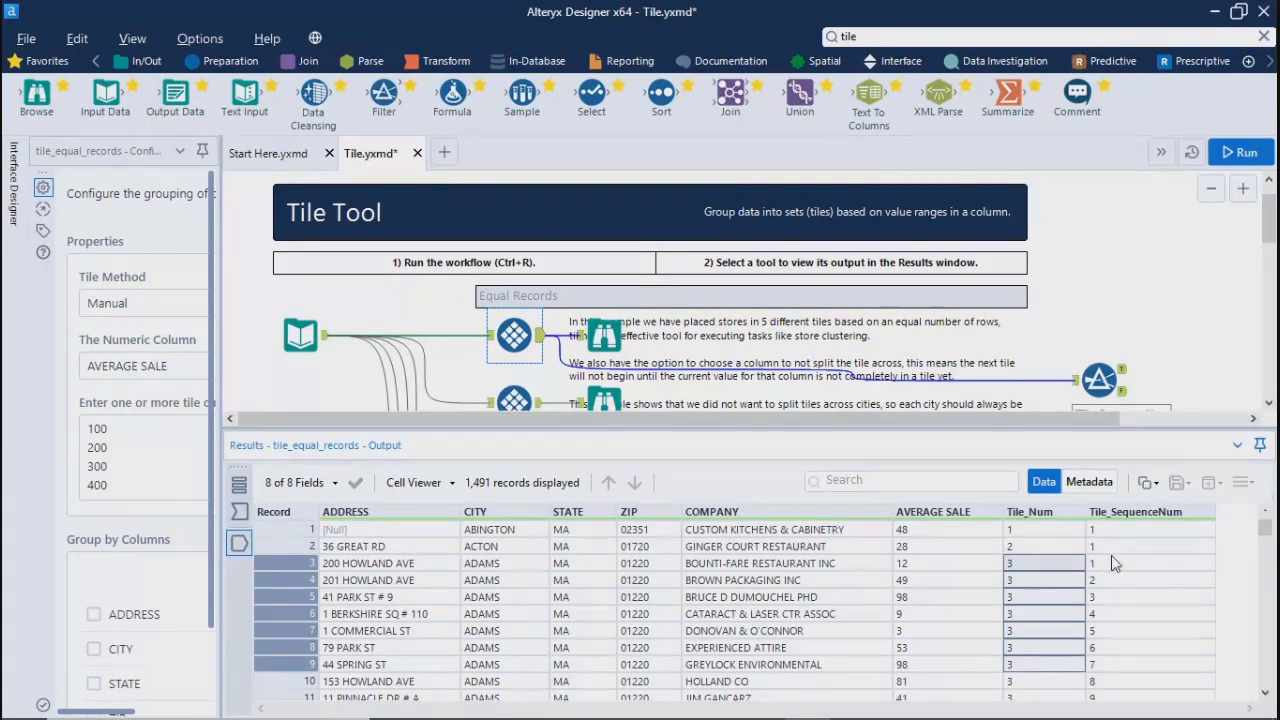
{"action": "left_click_drag", "start_coordinate": [1111, 555], "coordinate": [1111, 684]}
{"action": "left_click_drag", "start_coordinate": [1025, 560], "coordinate": [1035, 715]}
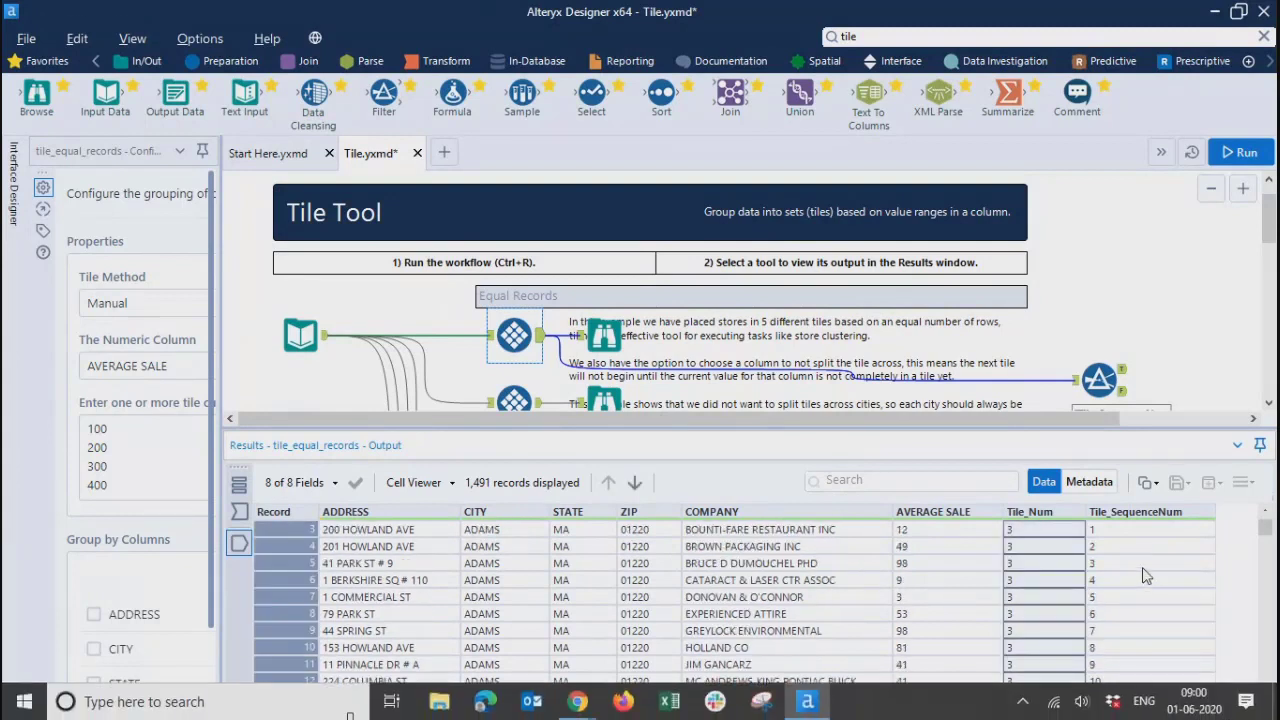
- Compare the Tile_Num and Tile_SequenceNum values of the BROWN PACKAGING INC record
{"action": "left_click", "coordinate": [514, 336]}
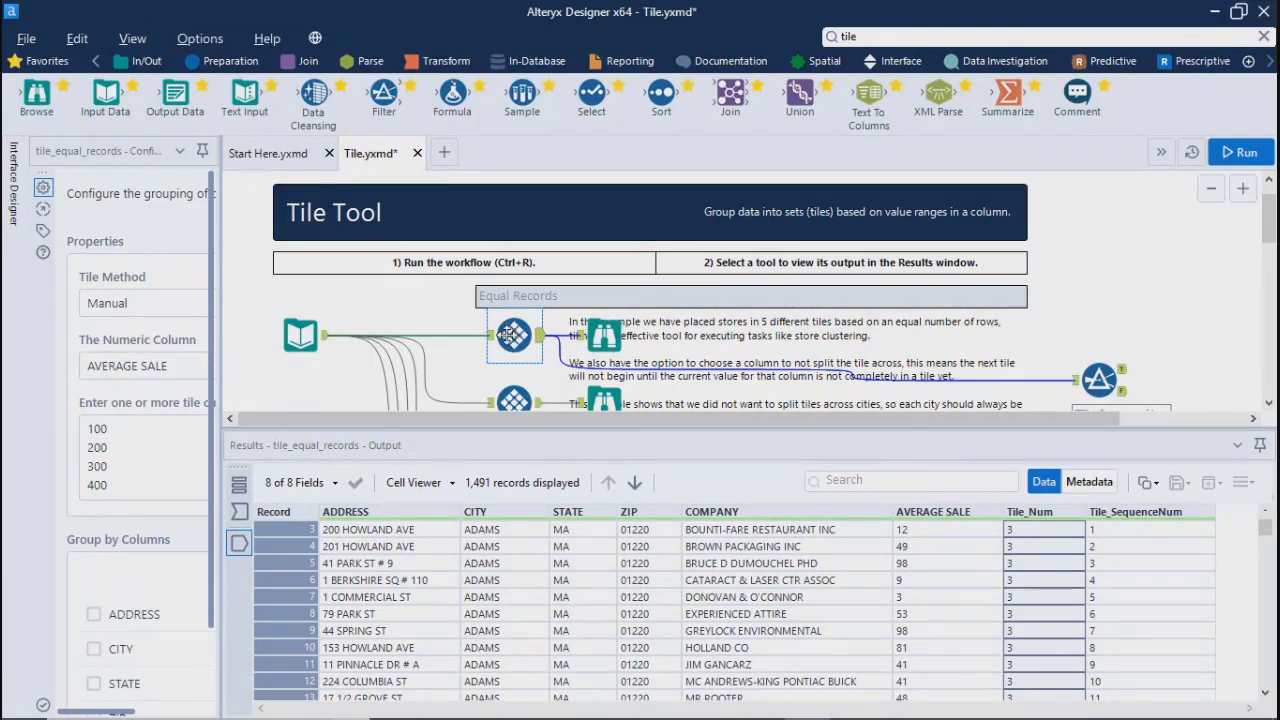
{"action": "left_click", "coordinate": [1107, 549]}
{"action": "left_click", "coordinate": [1054, 547]}
{"action": "left_click", "coordinate": [1115, 553]}
{"action": "left_click", "coordinate": [1054, 553]}
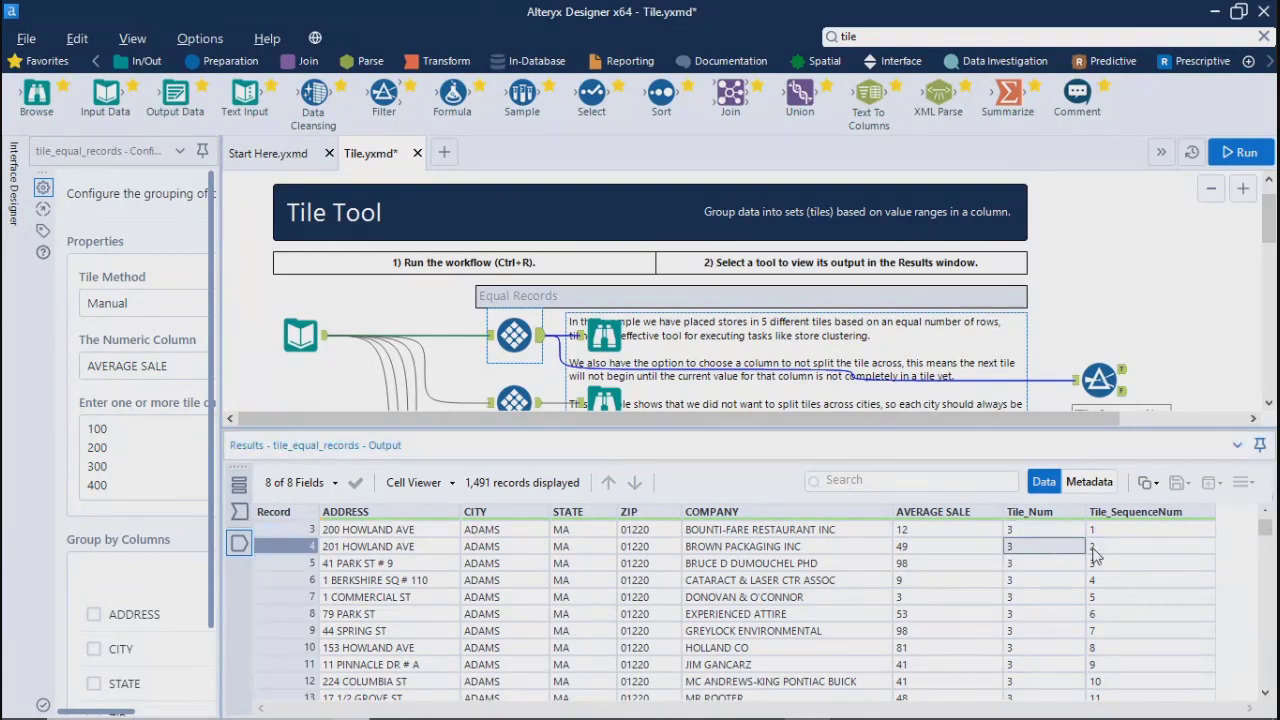
{"action": "left_click", "coordinate": [1120, 555]}
{"action": "left_click", "coordinate": [1070, 556]}
- Set the tile method to Smart Tile with verbose name column output, and widen the configuration pane to show the full options
{"action": "left_click", "coordinate": [131, 312]}
{"action": "left_click", "coordinate": [129, 315]}
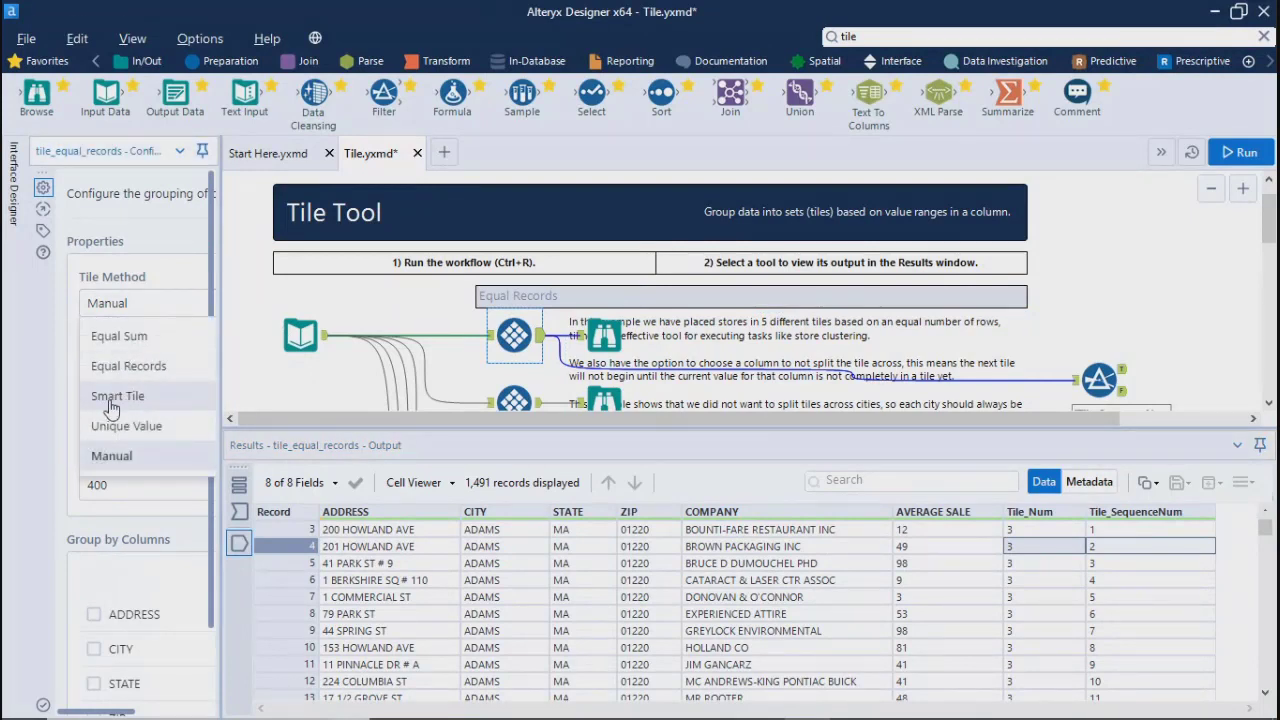
{"action": "left_click", "coordinate": [117, 397]}
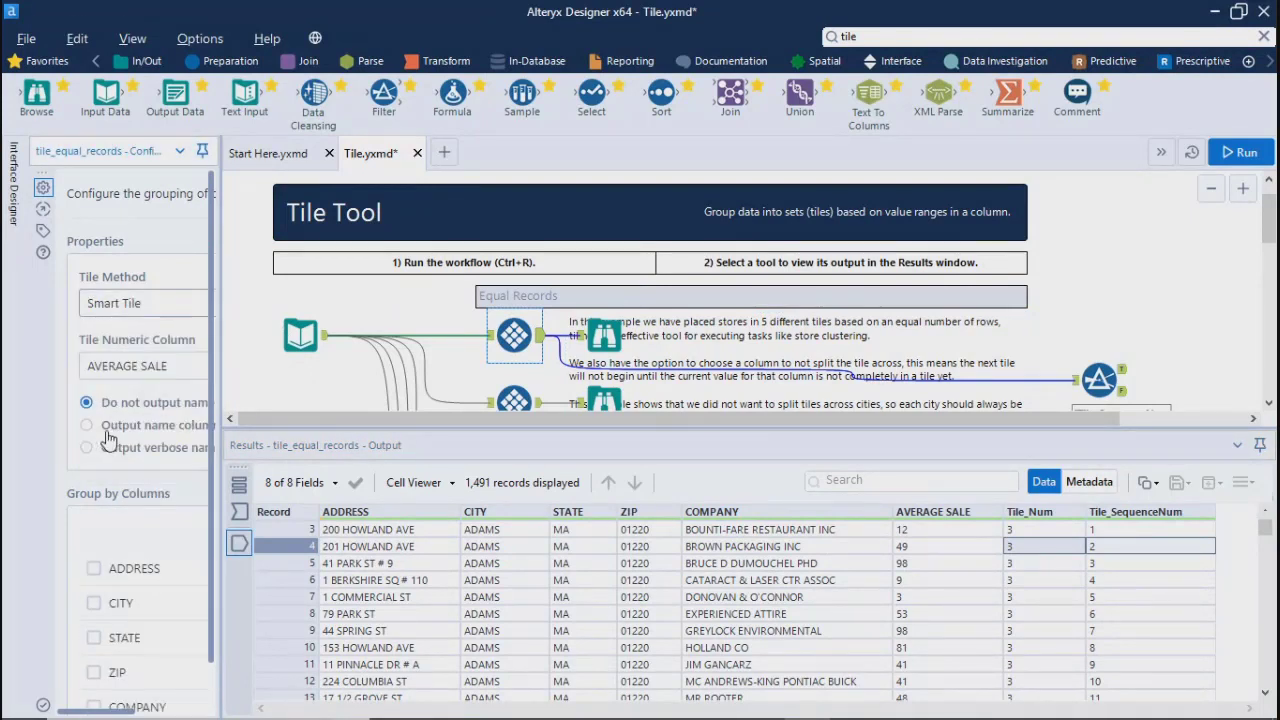
{"action": "left_click", "coordinate": [86, 425]}
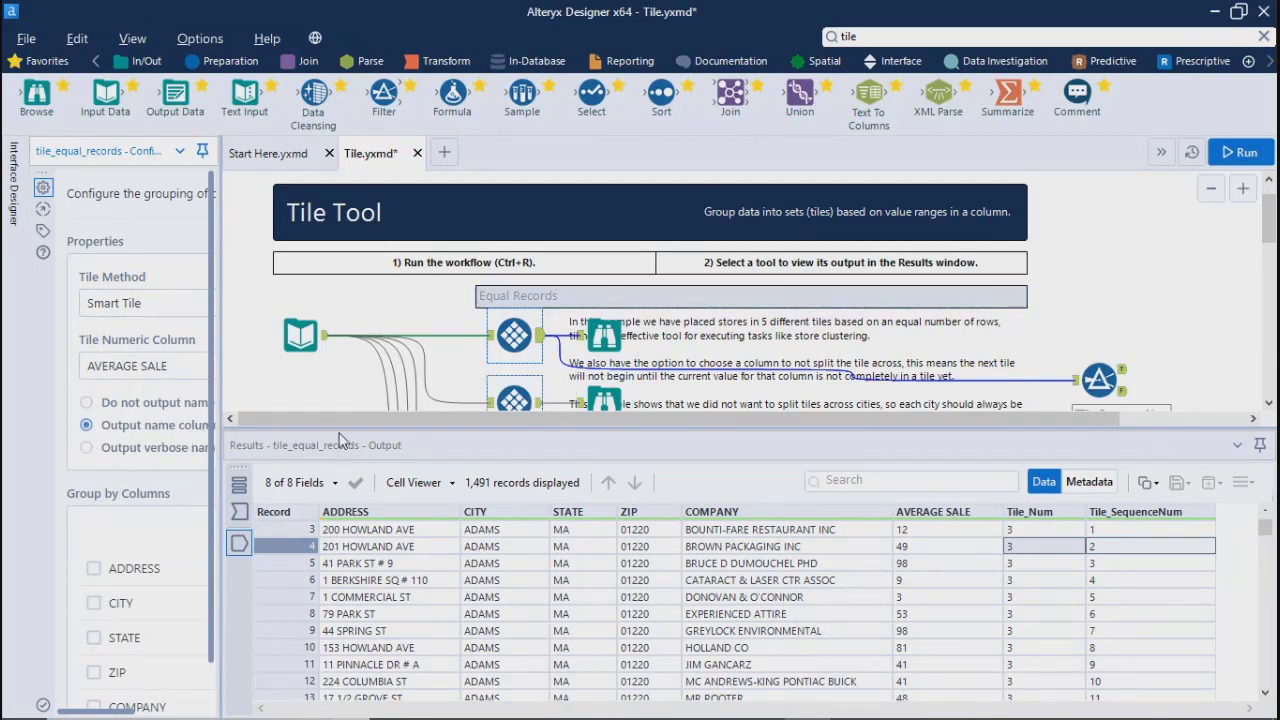
{"action": "left_click", "coordinate": [86, 447]}
{"action": "left_click_drag", "start_coordinate": [220, 343], "coordinate": [376, 341]}
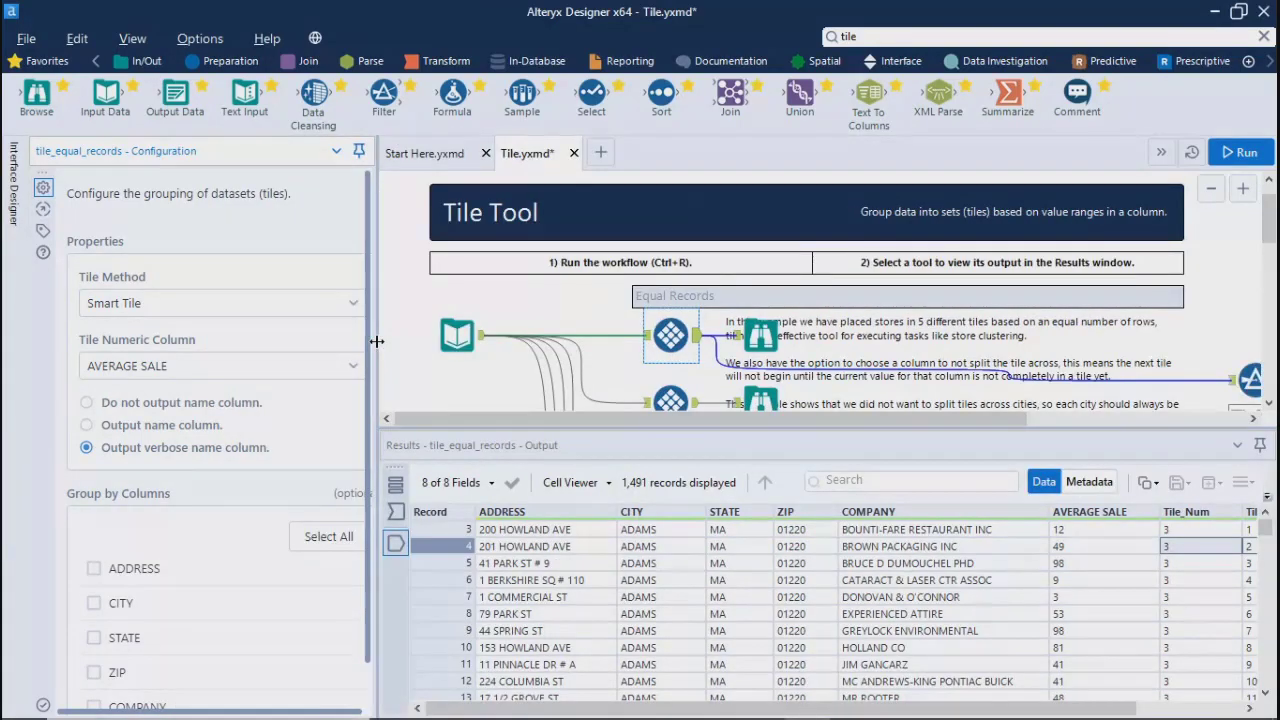
- Examine the Equal Records output across its columns through Tile_Num and Tile_SequenceNum, alongside the full Smart Tile settings
{"action": "left_click_drag", "start_coordinate": [376, 341], "coordinate": [404, 342]}
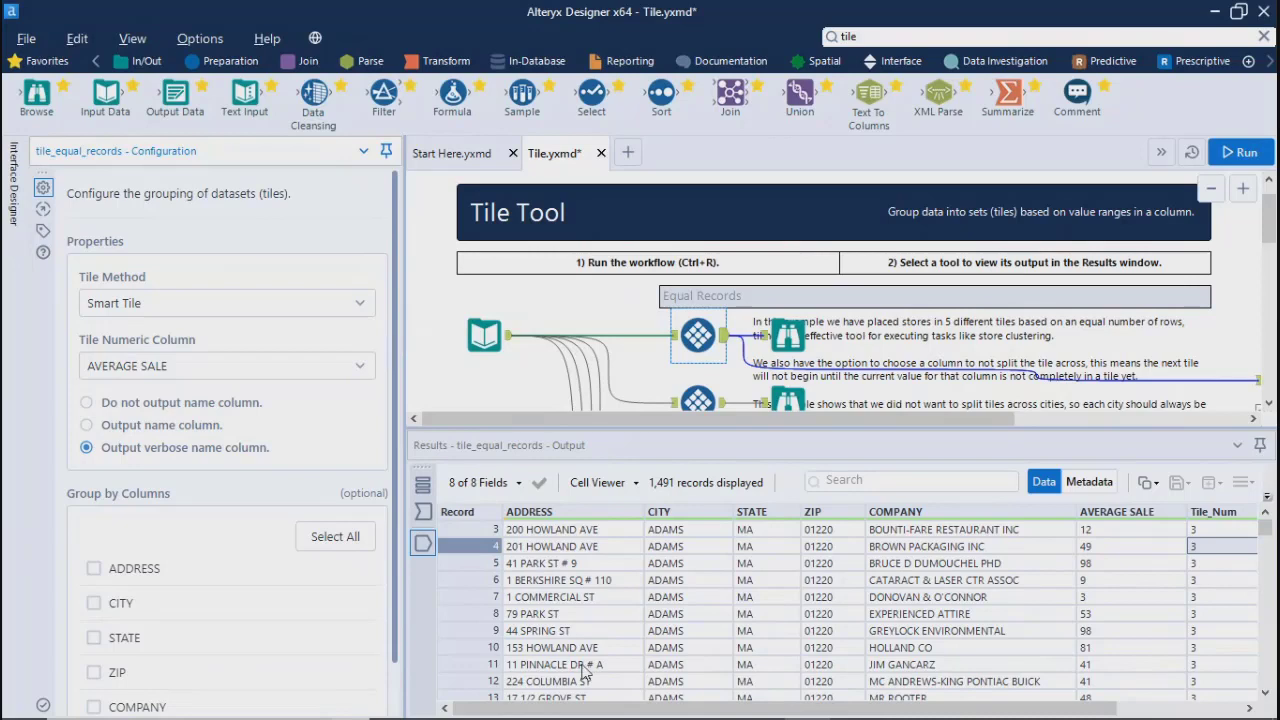
{"action": "mouse_move", "coordinate": [588, 708]}
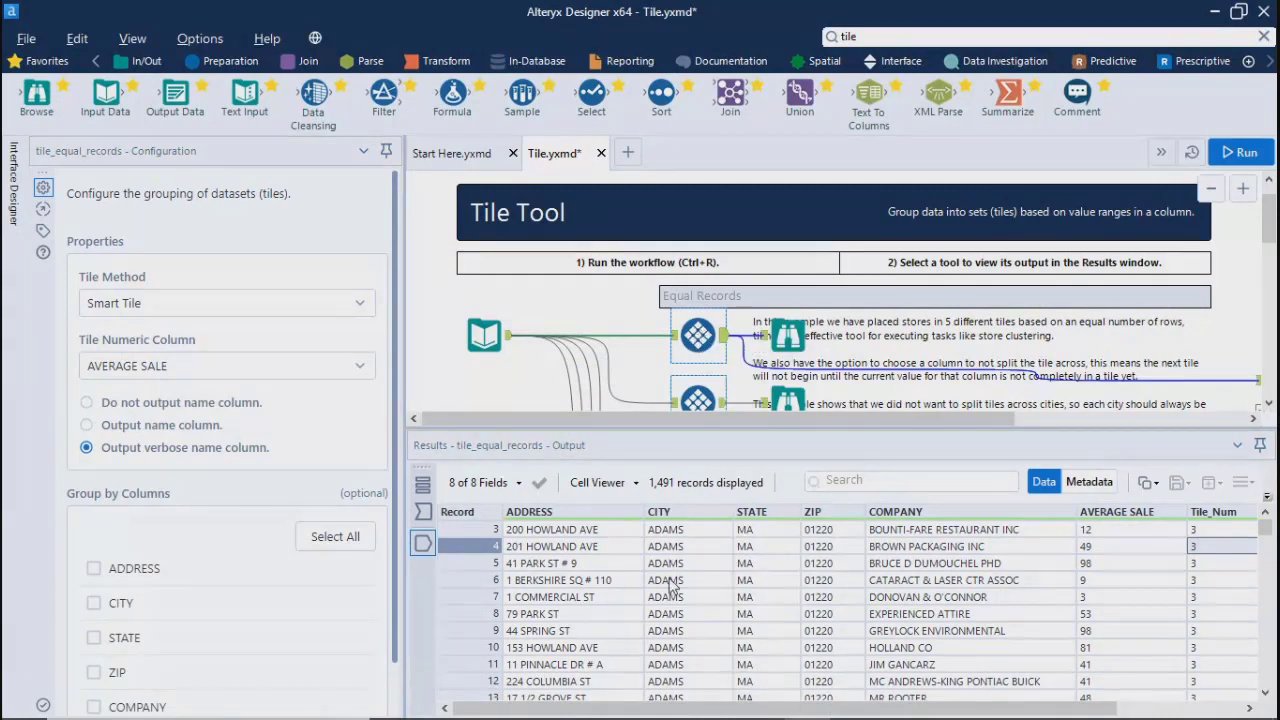
{"action": "left_click_drag", "start_coordinate": [699, 708], "coordinate": [932, 695]}
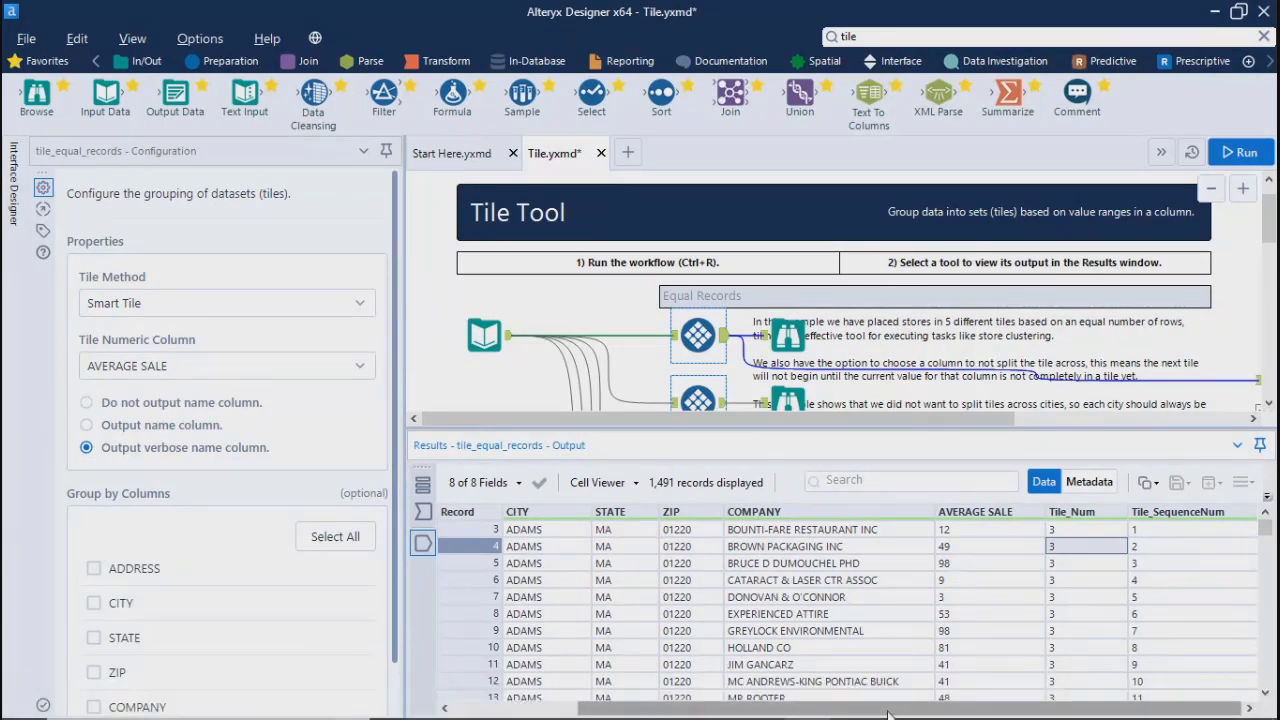
{"action": "left_click_drag", "start_coordinate": [893, 709], "coordinate": [778, 708]}
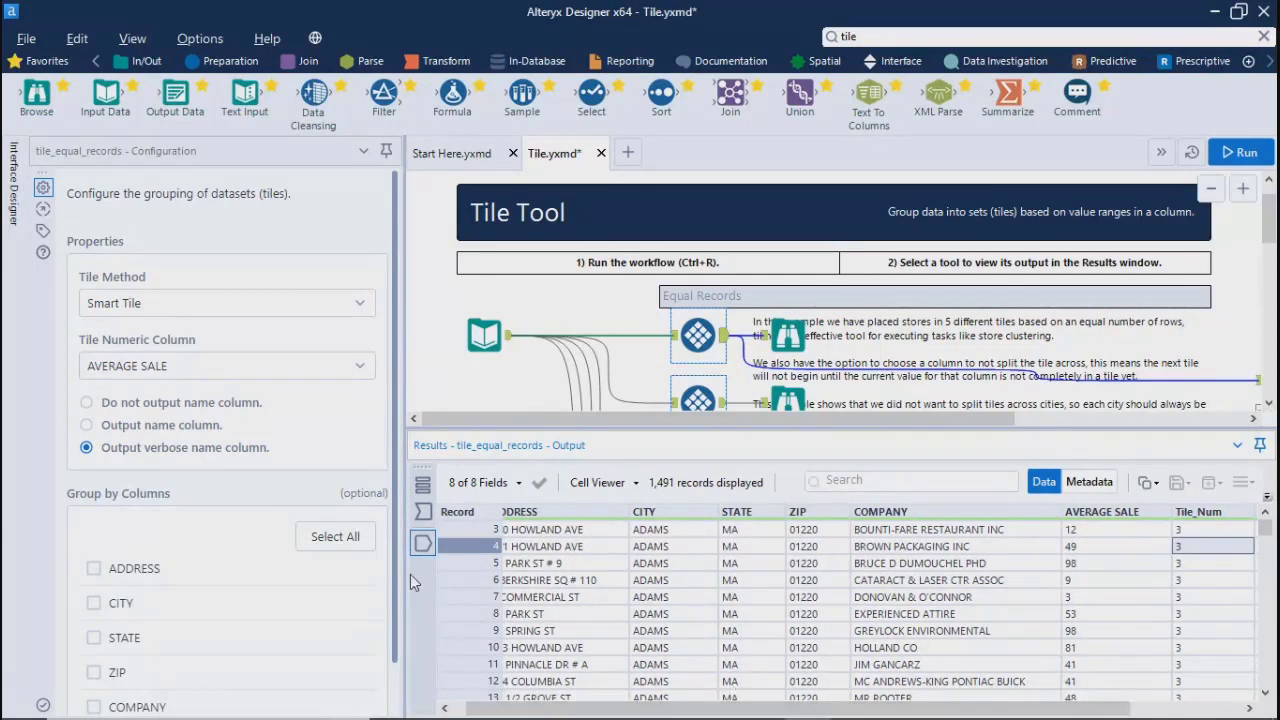
{"action": "left_click_drag", "start_coordinate": [404, 578], "coordinate": [302, 580]}
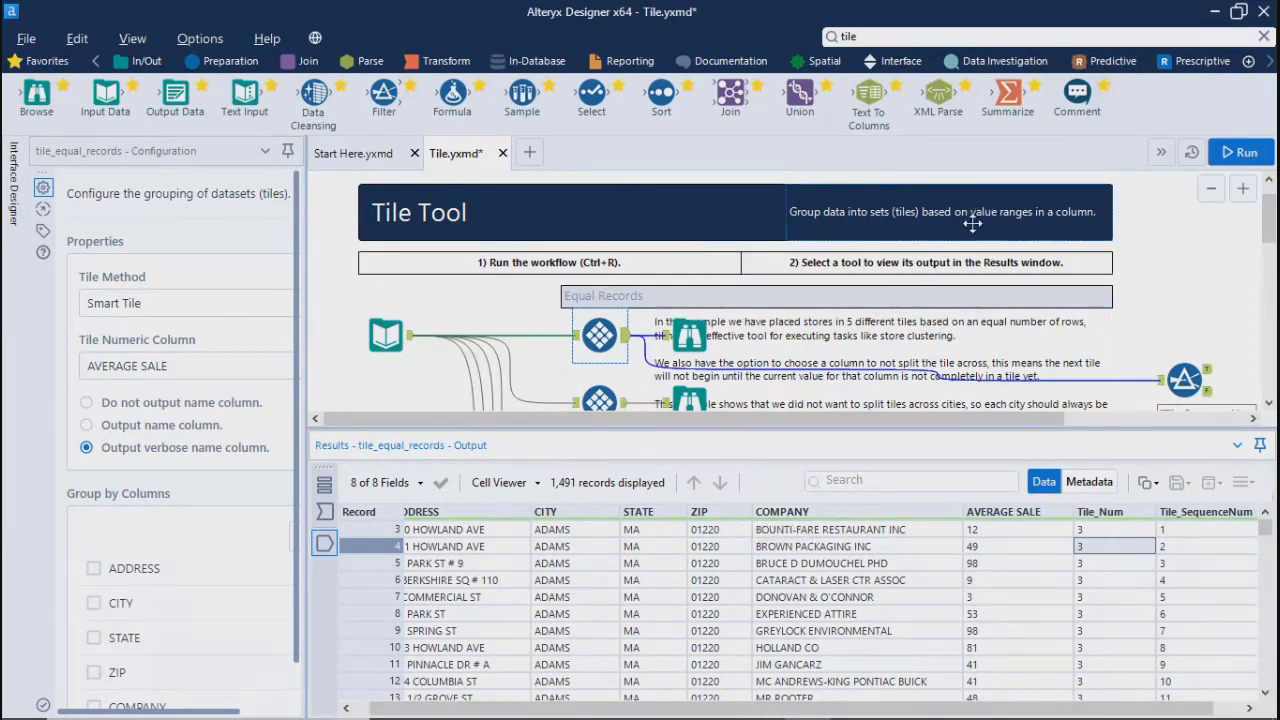
{"action": "left_click", "coordinate": [1102, 336]}
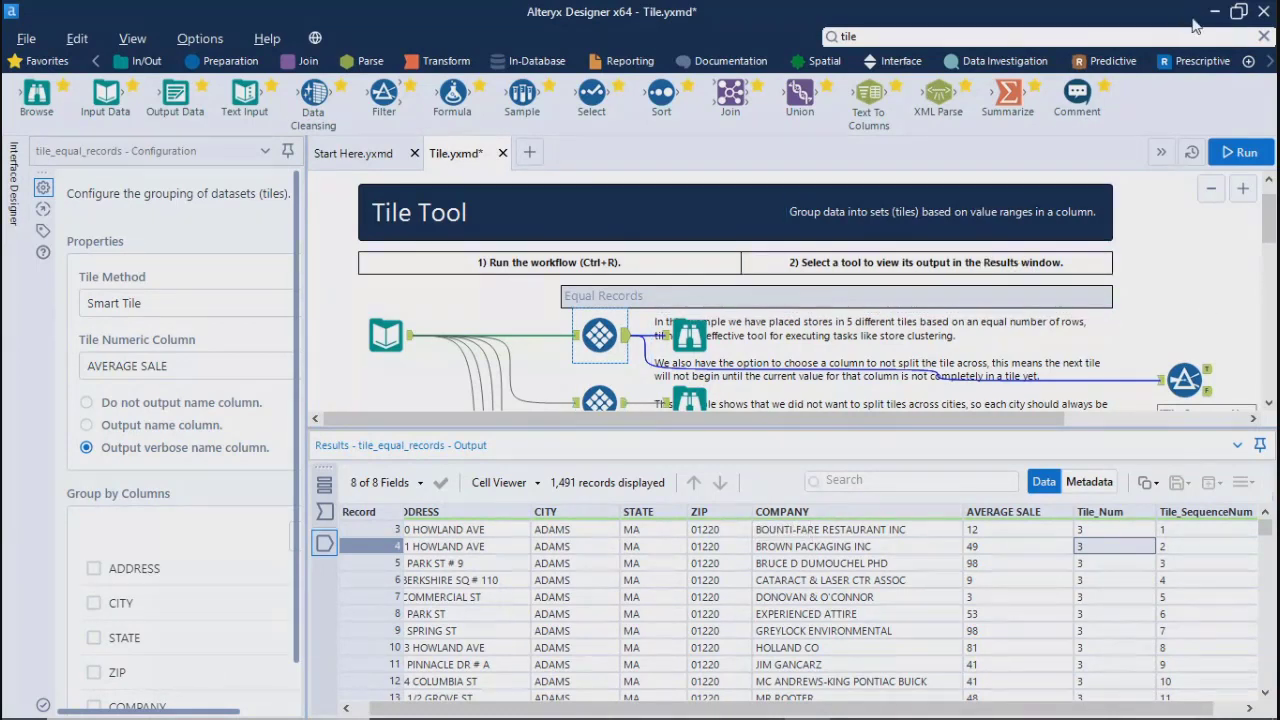
- Switch to the browser and review the Tile and Unique entries in alteryx-designer-tools-sheet_0.pdf
{"action": "left_click", "coordinate": [1218, 10]}
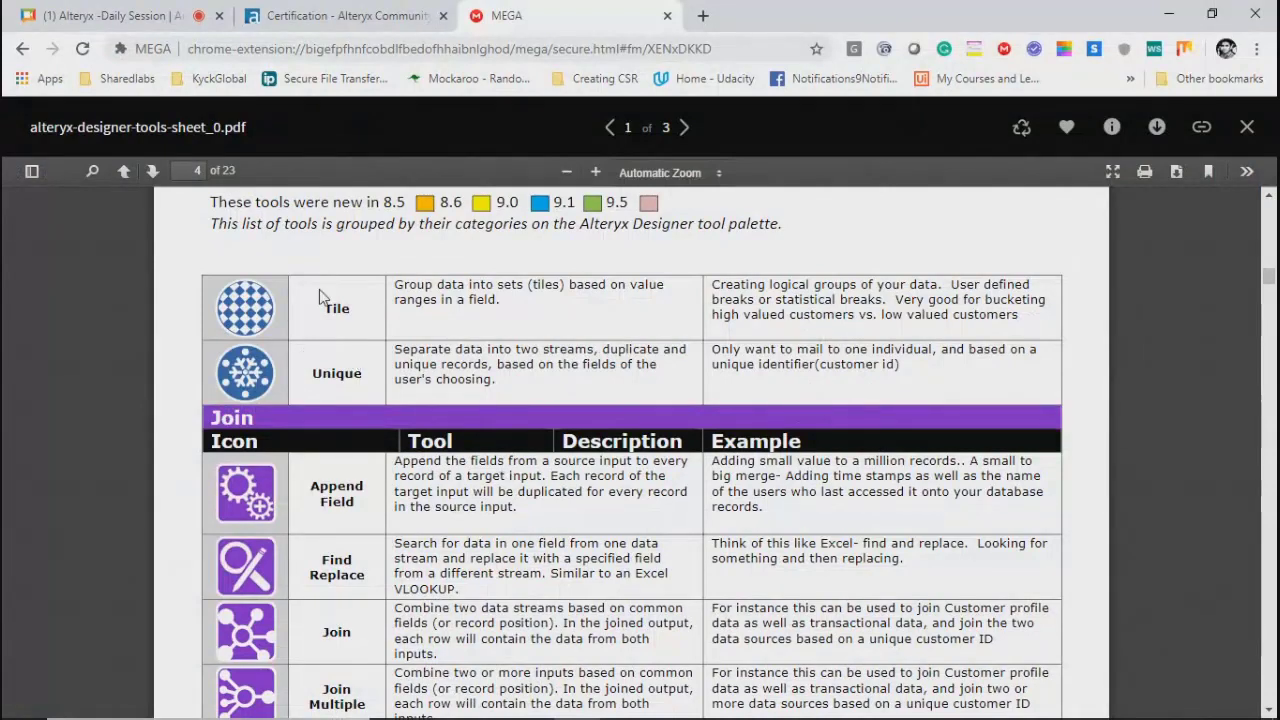
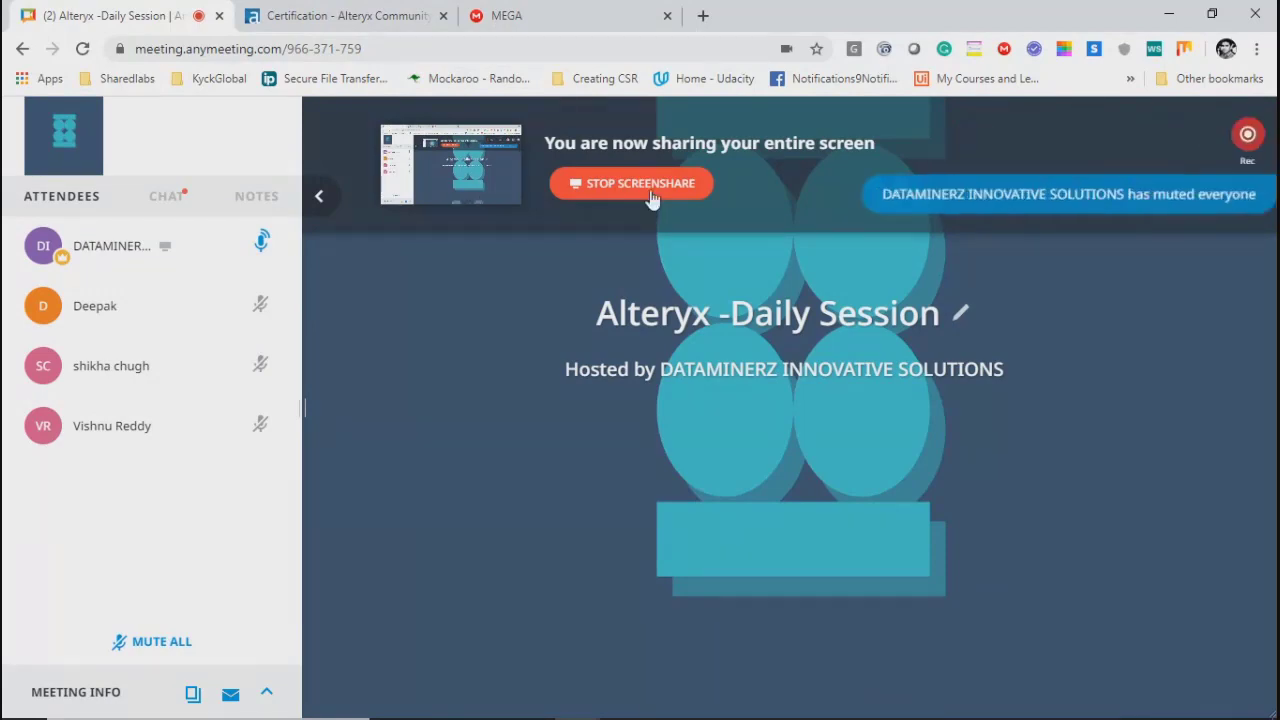
{"action": "left_click", "coordinate": [528, 22]}
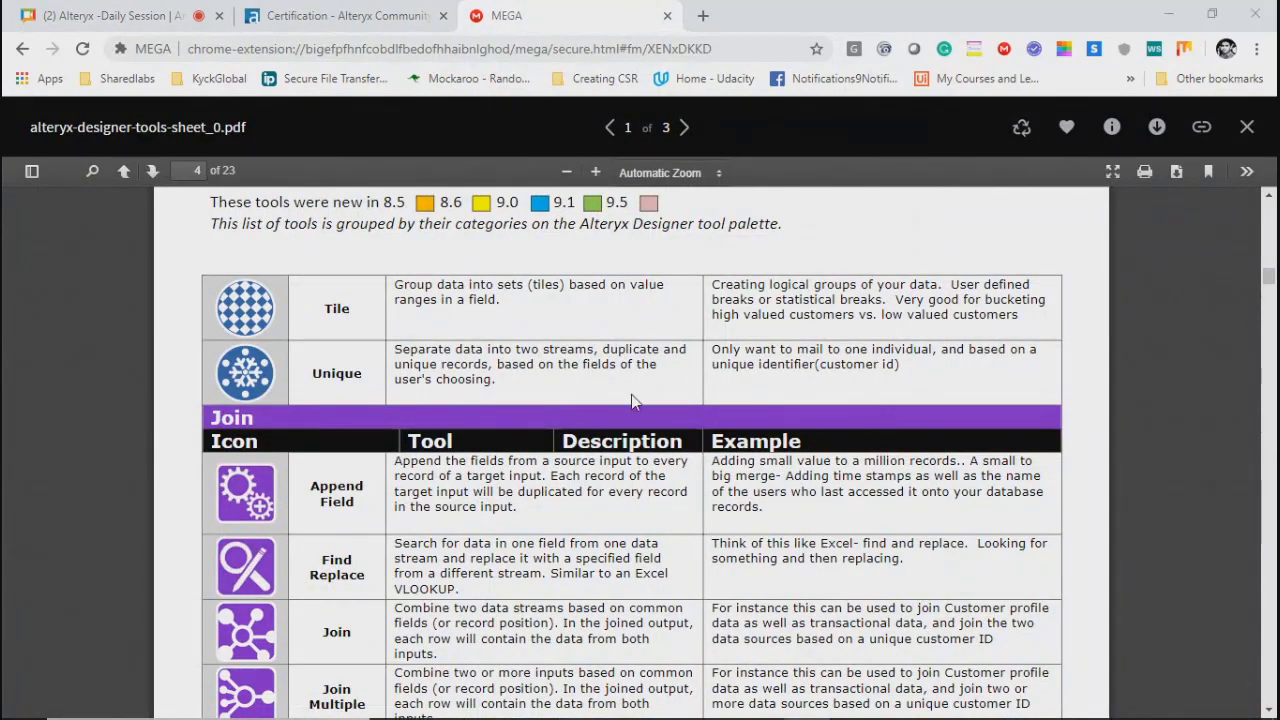
- Switch back to Alteryx Designer, create a new workflow and place a Unique tool from the Preparation category on its canvas
{"action": "key", "text": "alt+Tab"}
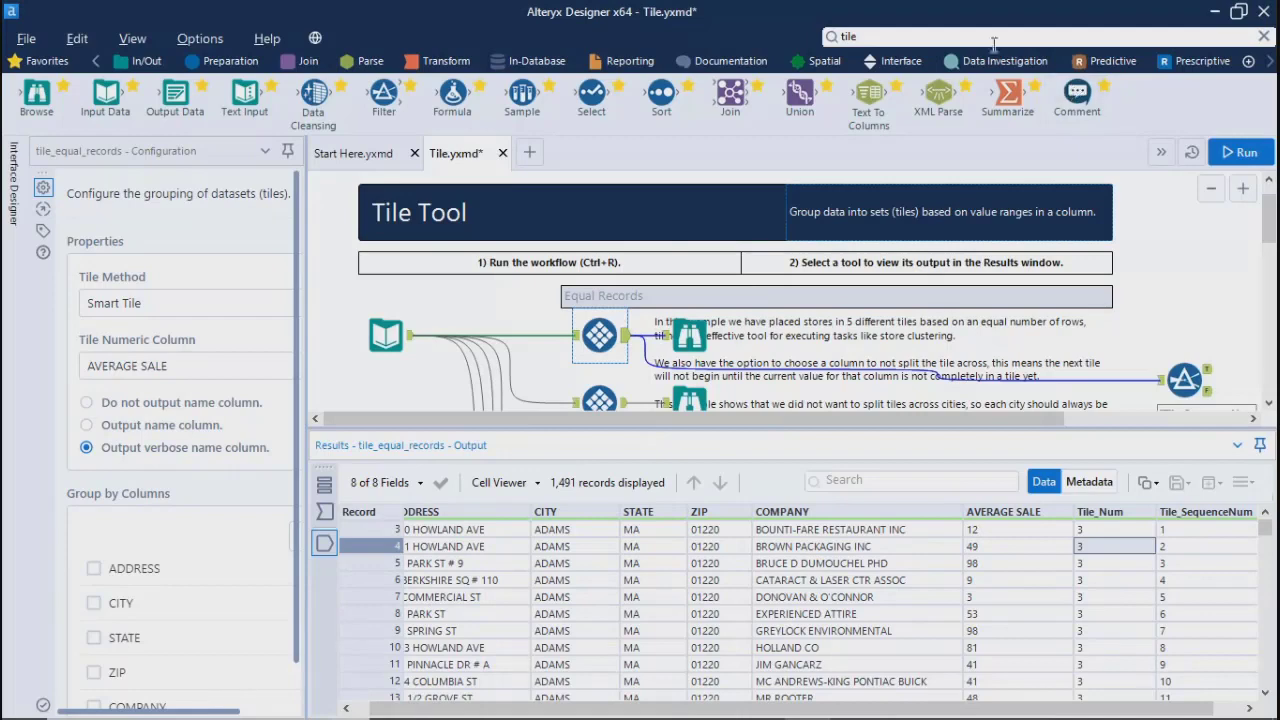
{"action": "left_click", "coordinate": [976, 37]}
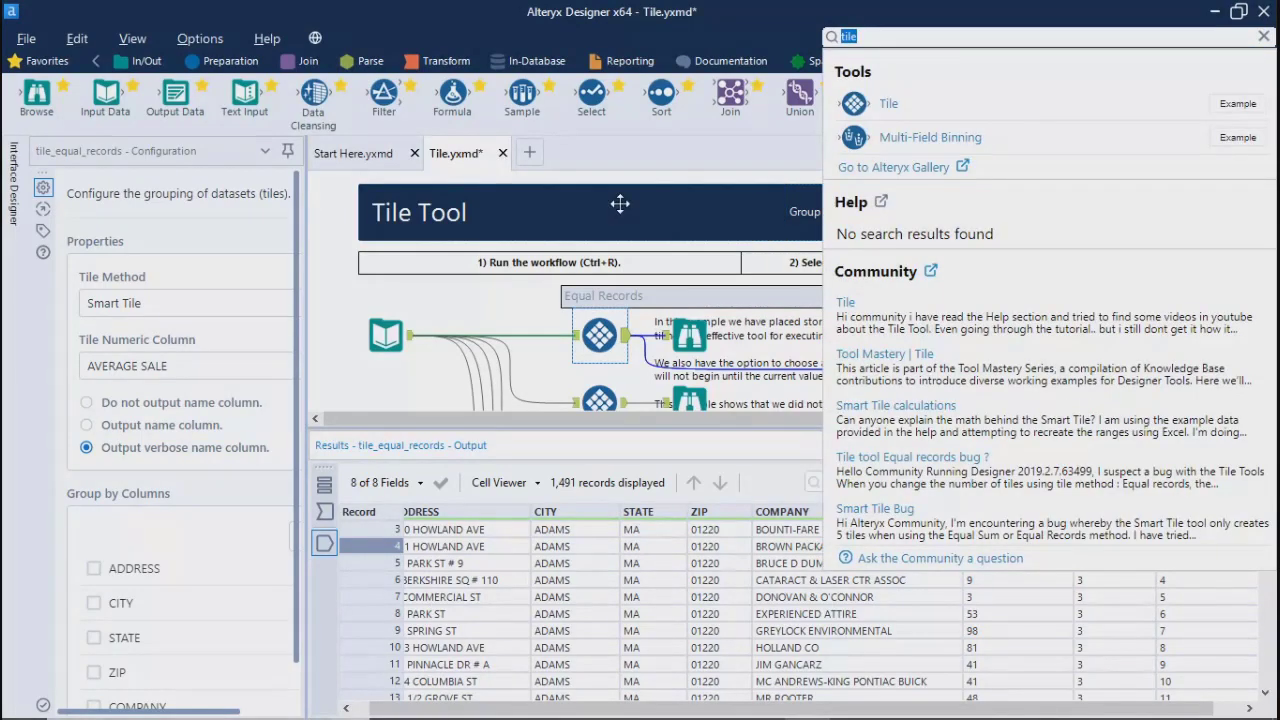
{"action": "left_click", "coordinate": [327, 236]}
{"action": "left_click", "coordinate": [218, 63]}
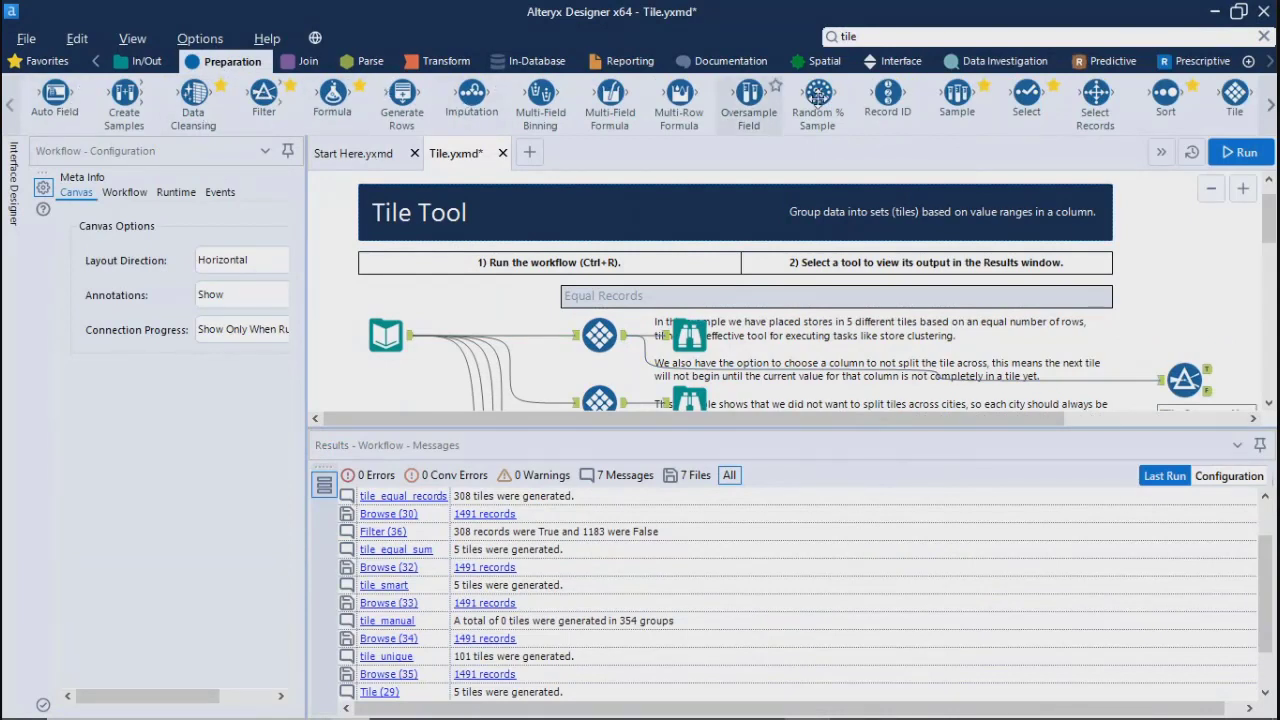
{"action": "left_click", "coordinate": [1271, 107]}
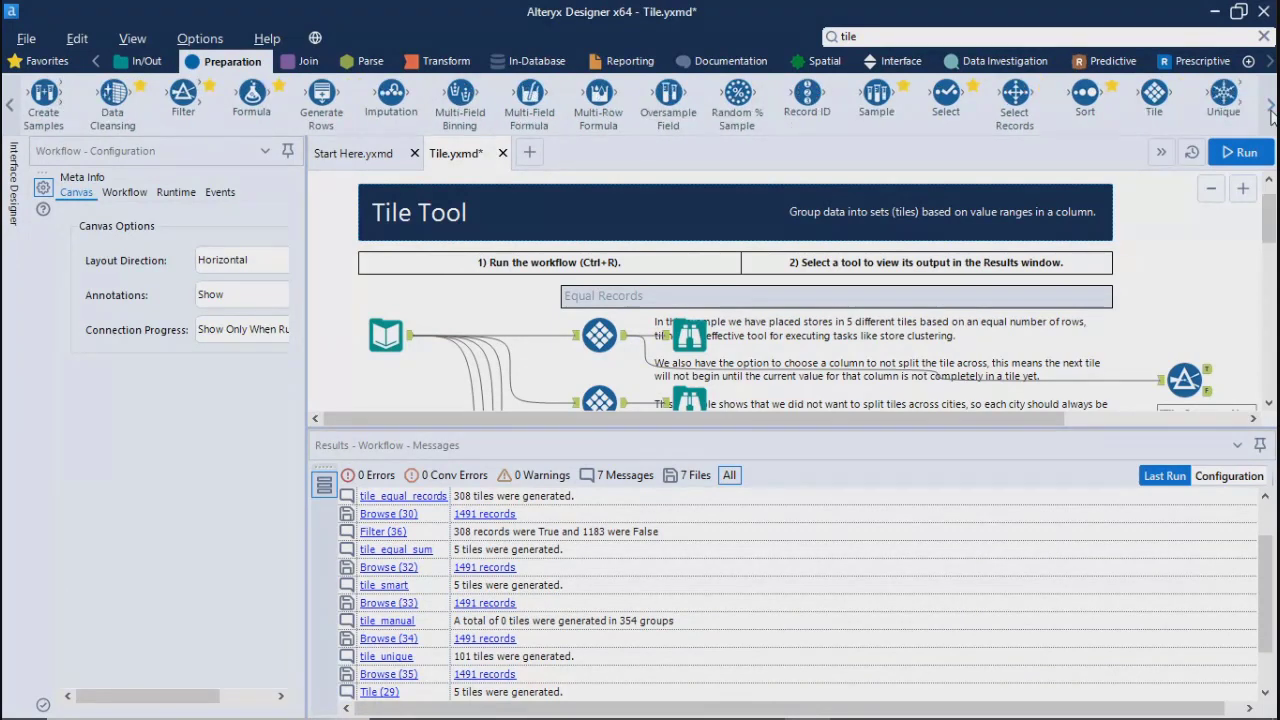
{"action": "left_click", "coordinate": [530, 153]}
{"action": "left_click_drag", "start_coordinate": [1224, 95], "coordinate": [560, 292]}
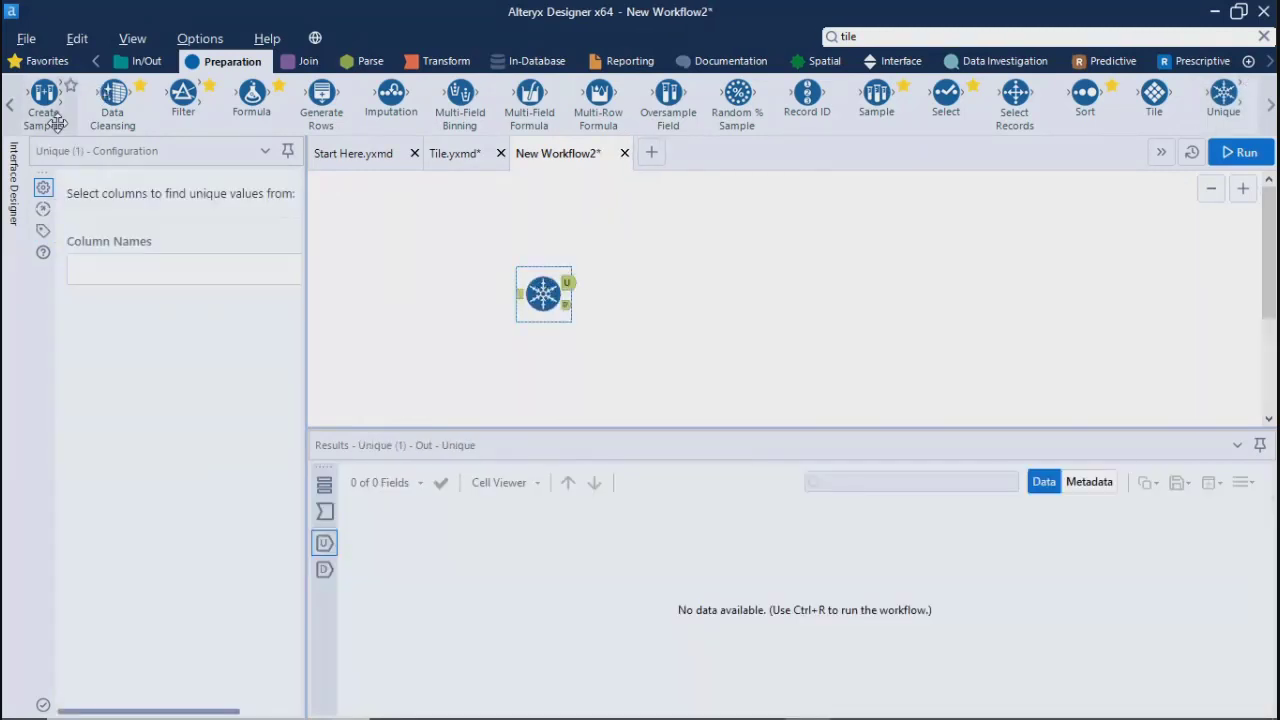
- Add an Input Data tool feeding the Unique tool and point it to the recent SQL Server - Local Connection
{"action": "left_click", "coordinate": [146, 61]}
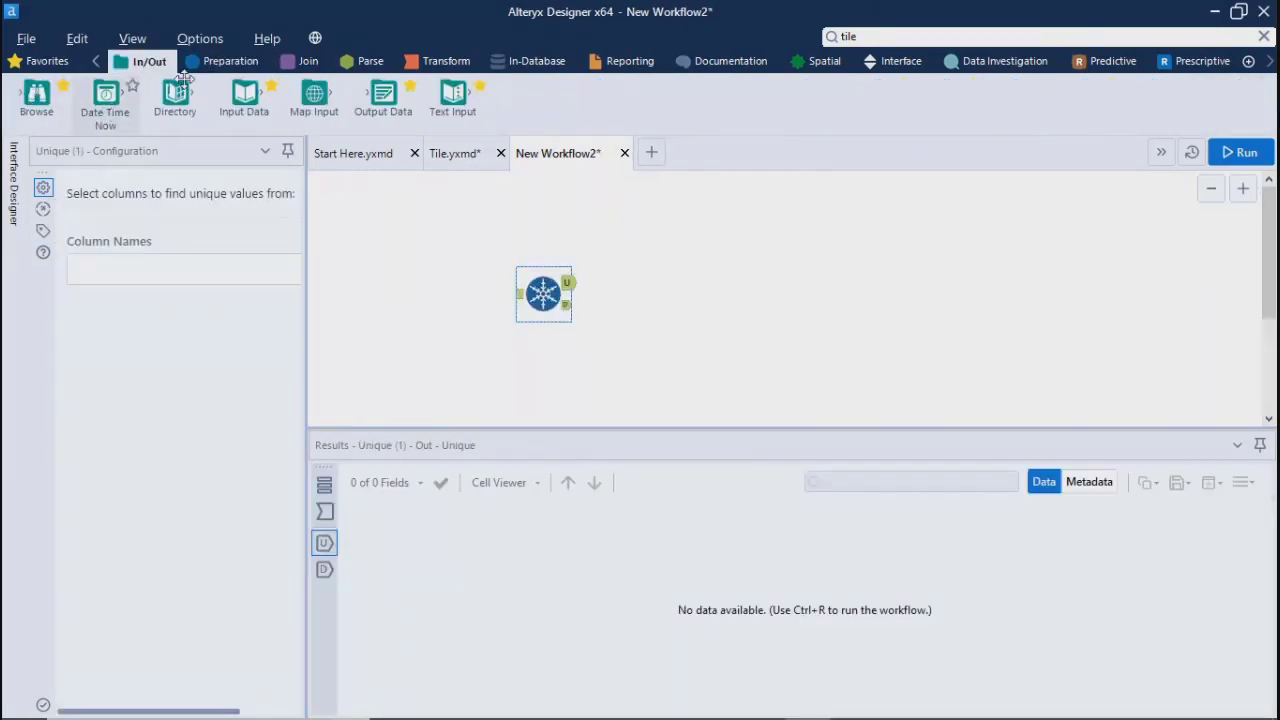
{"action": "key", "text": "alt+Tab"}
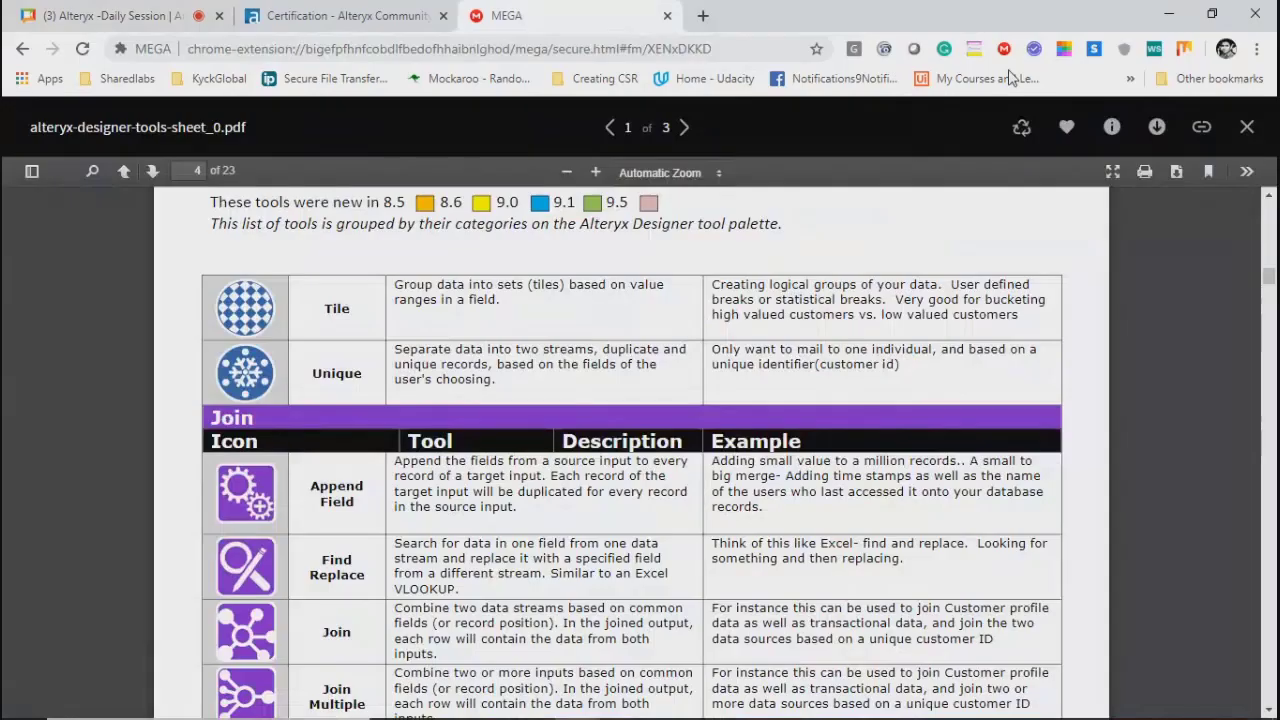
{"action": "left_click", "coordinate": [1160, 18]}
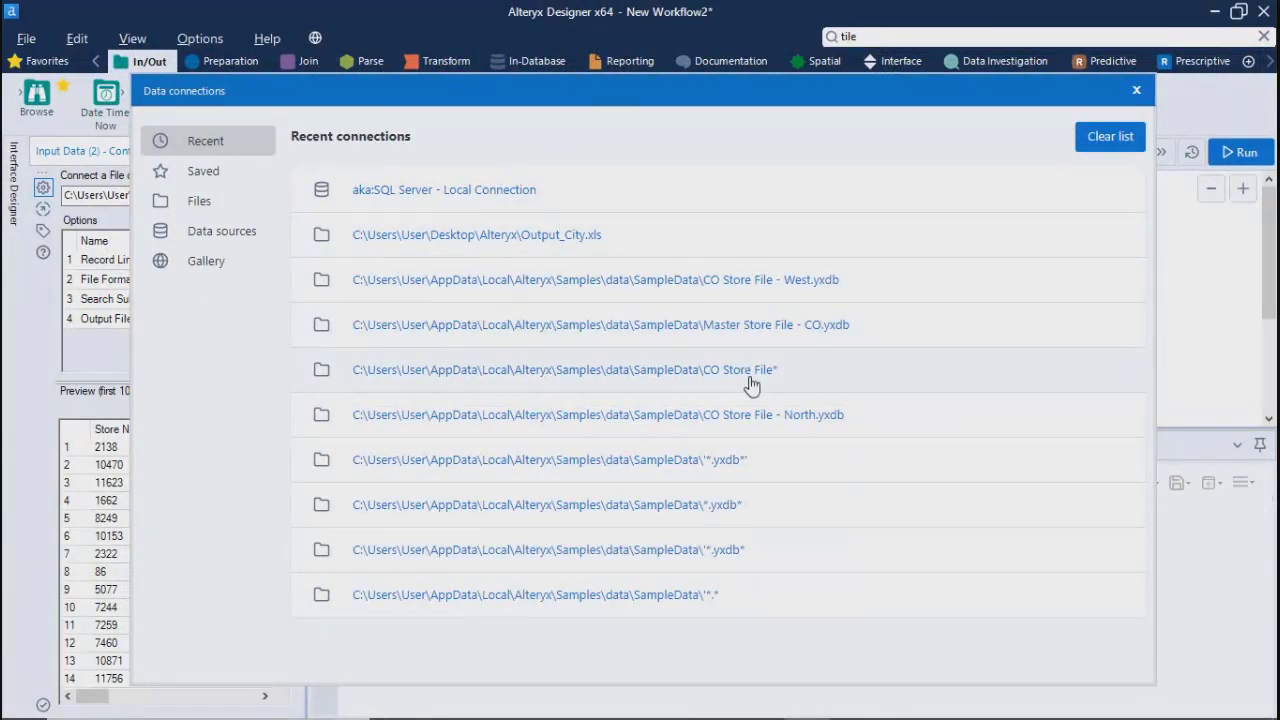
{"action": "key", "text": "Escape"}
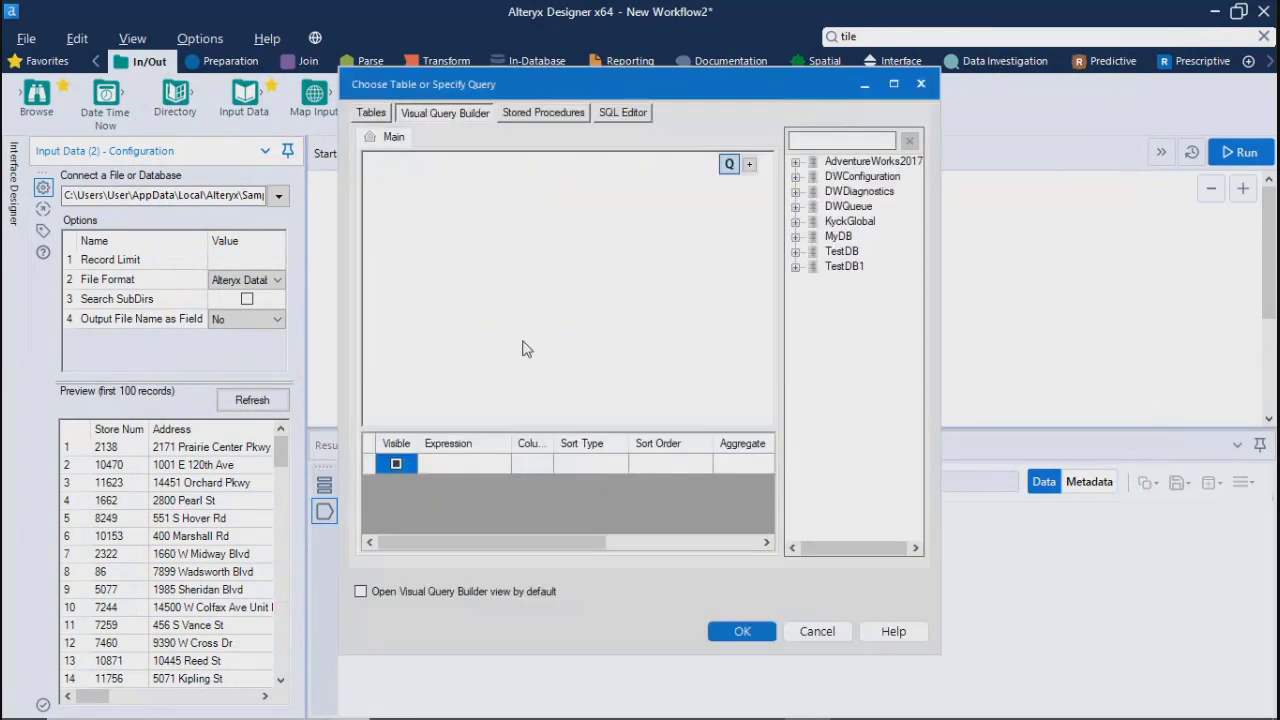
- Query all columns of the SampleSuperStore table from the dbo schema of AdventureWorks2017 as the input
{"action": "left_click", "coordinate": [795, 161]}
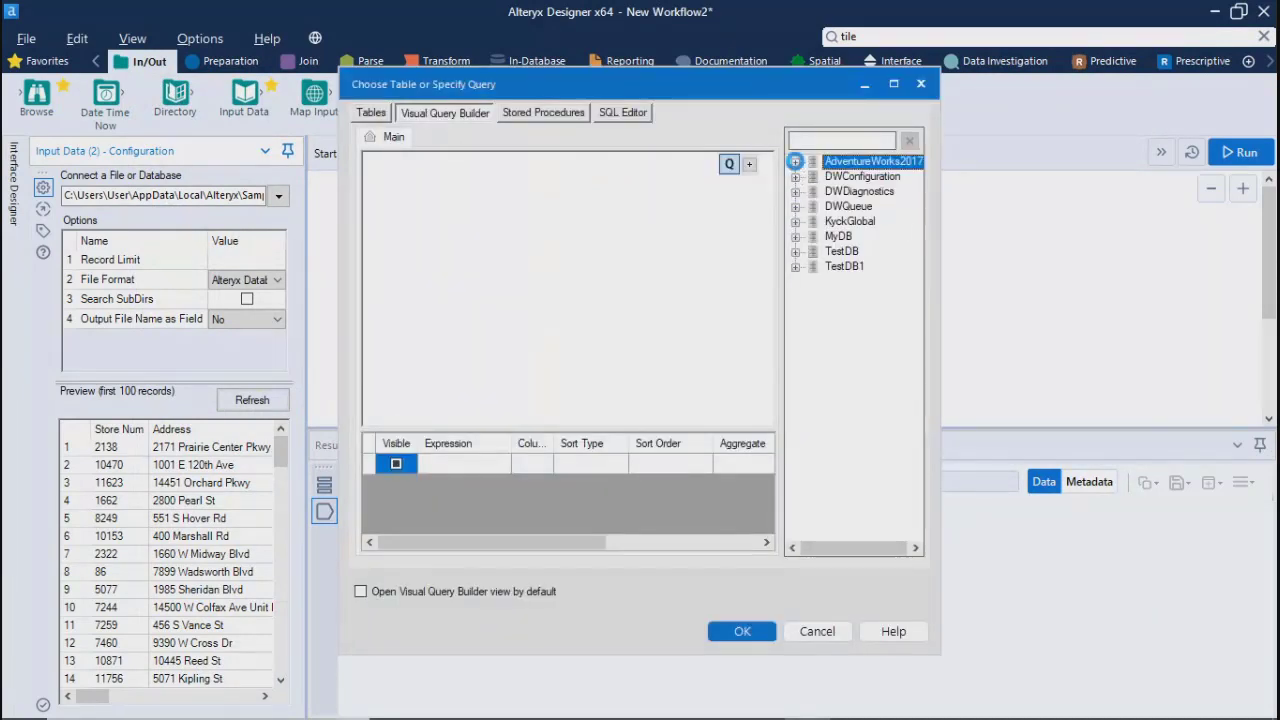
{"action": "left_click", "coordinate": [813, 176]}
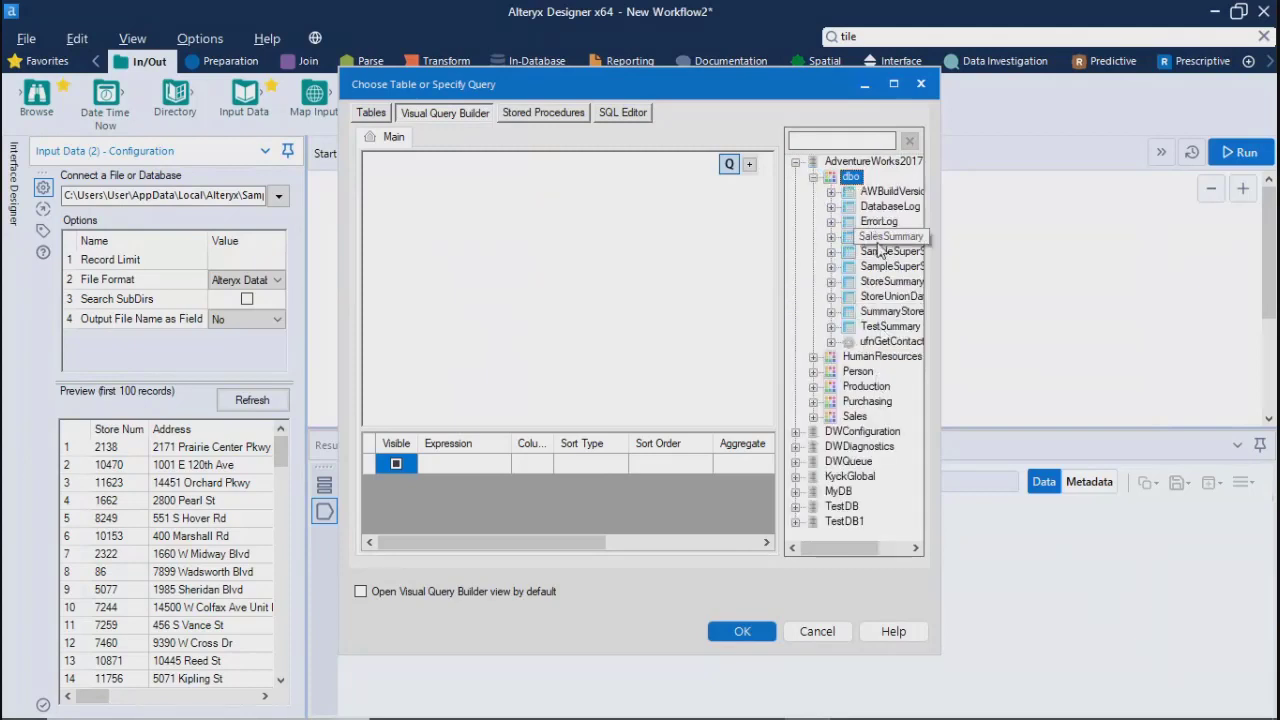
{"action": "left_click_drag", "start_coordinate": [882, 252], "coordinate": [425, 233]}
{"action": "left_click", "coordinate": [428, 248]}
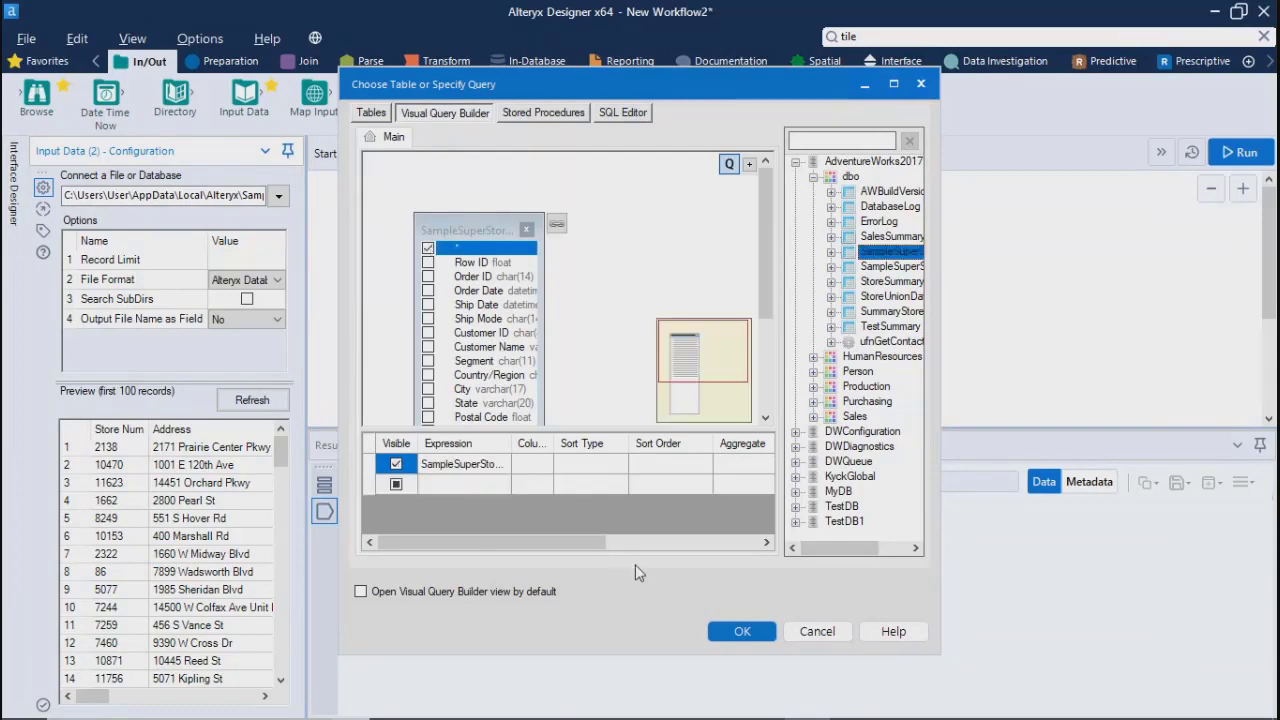
{"action": "left_click", "coordinate": [742, 631]}
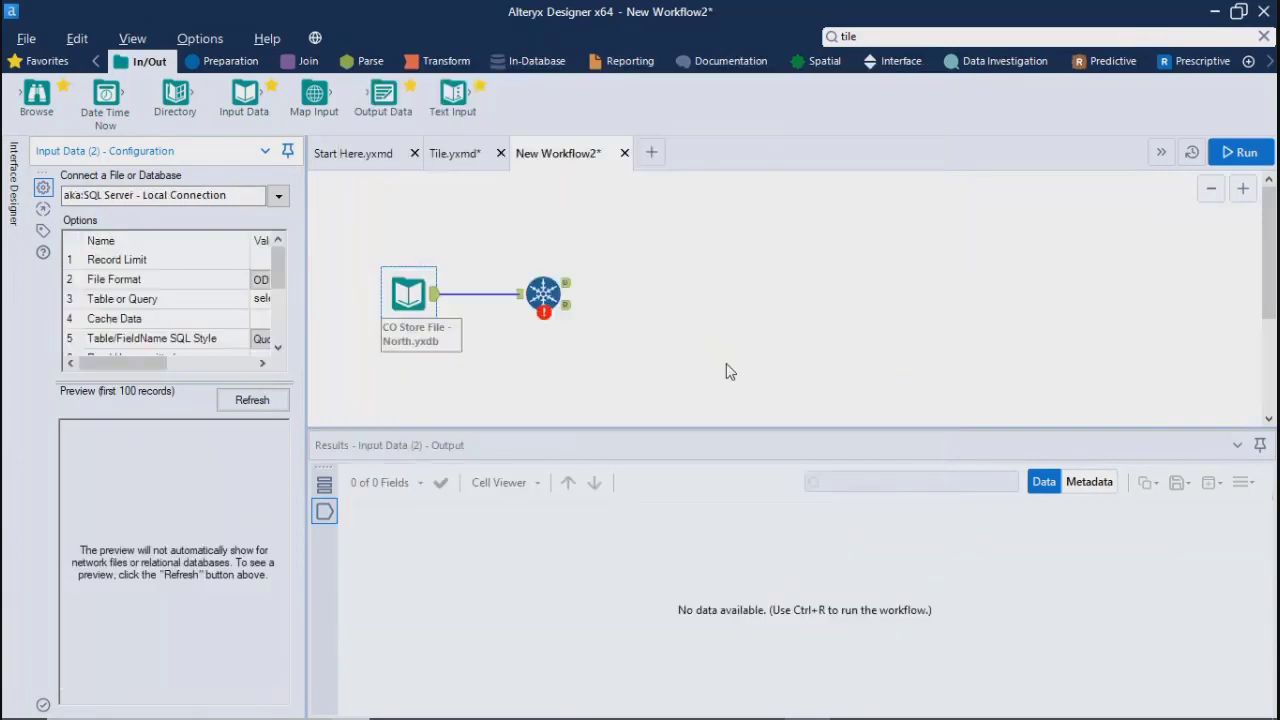
- Add Browse tools to both the unique and duplicates outputs of the Unique tool
{"action": "left_click", "coordinate": [726, 306]}
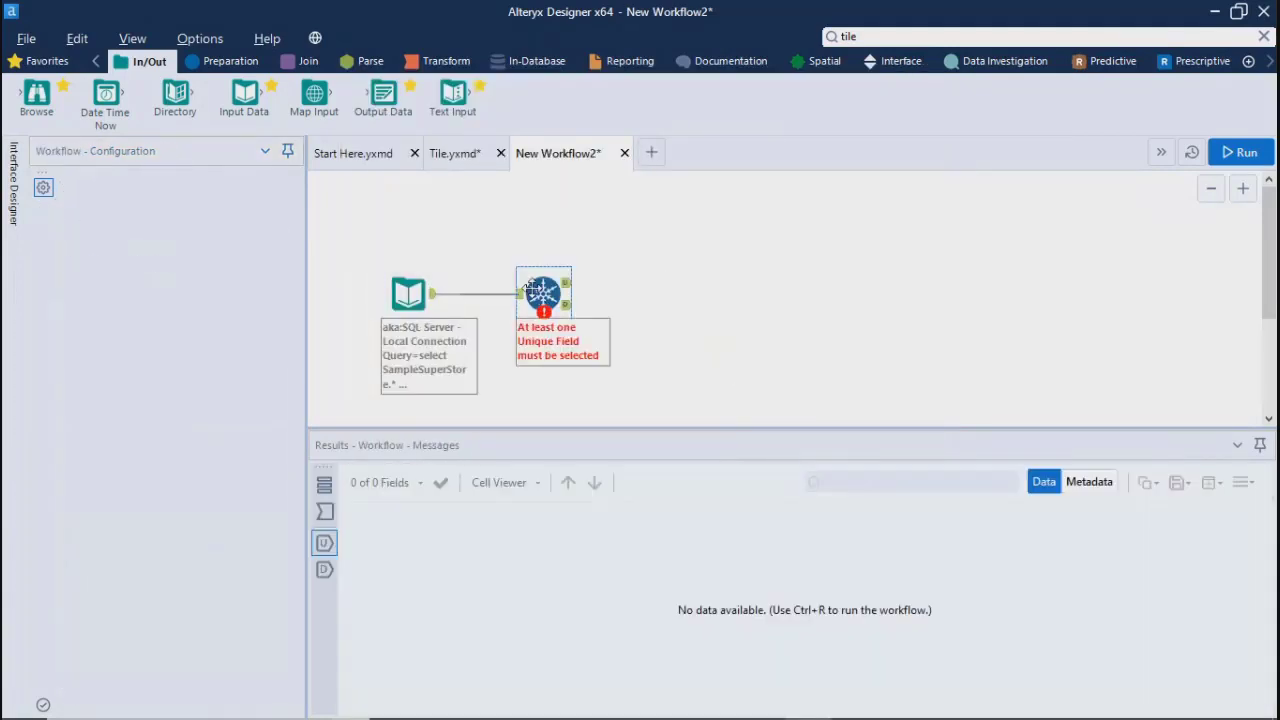
{"action": "left_click", "coordinate": [536, 292]}
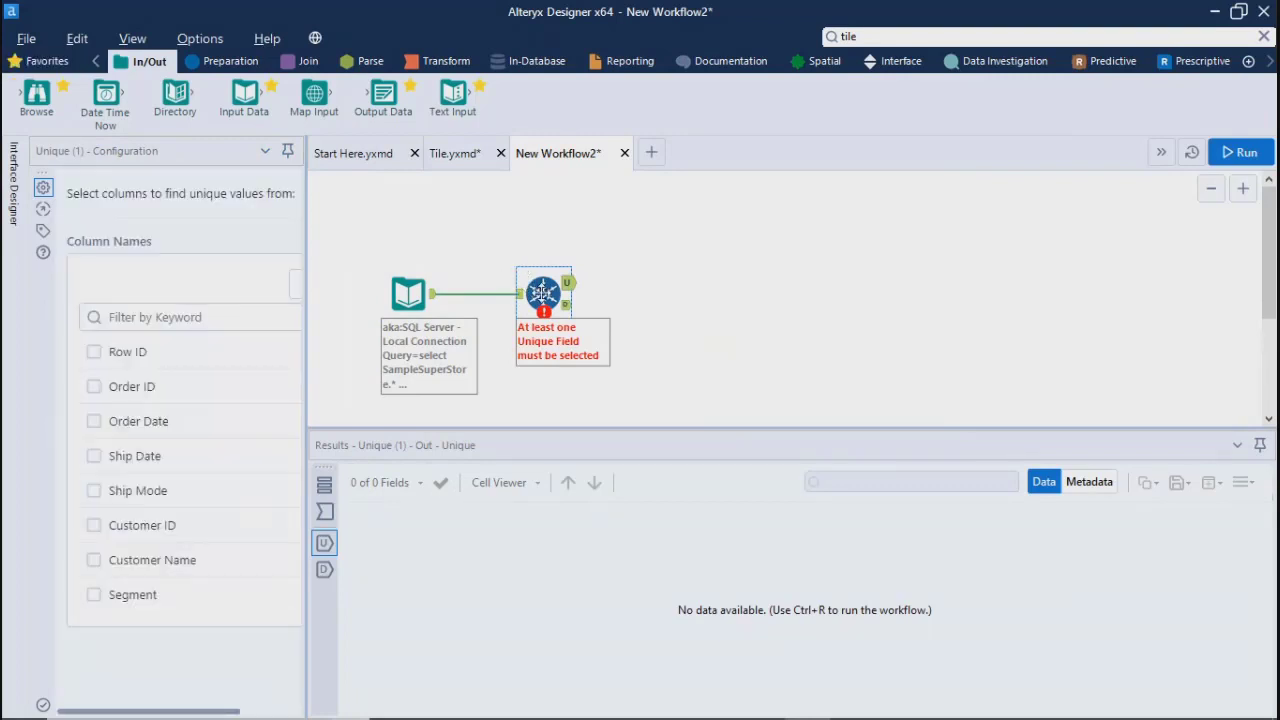
{"action": "right_click", "coordinate": [547, 298]}
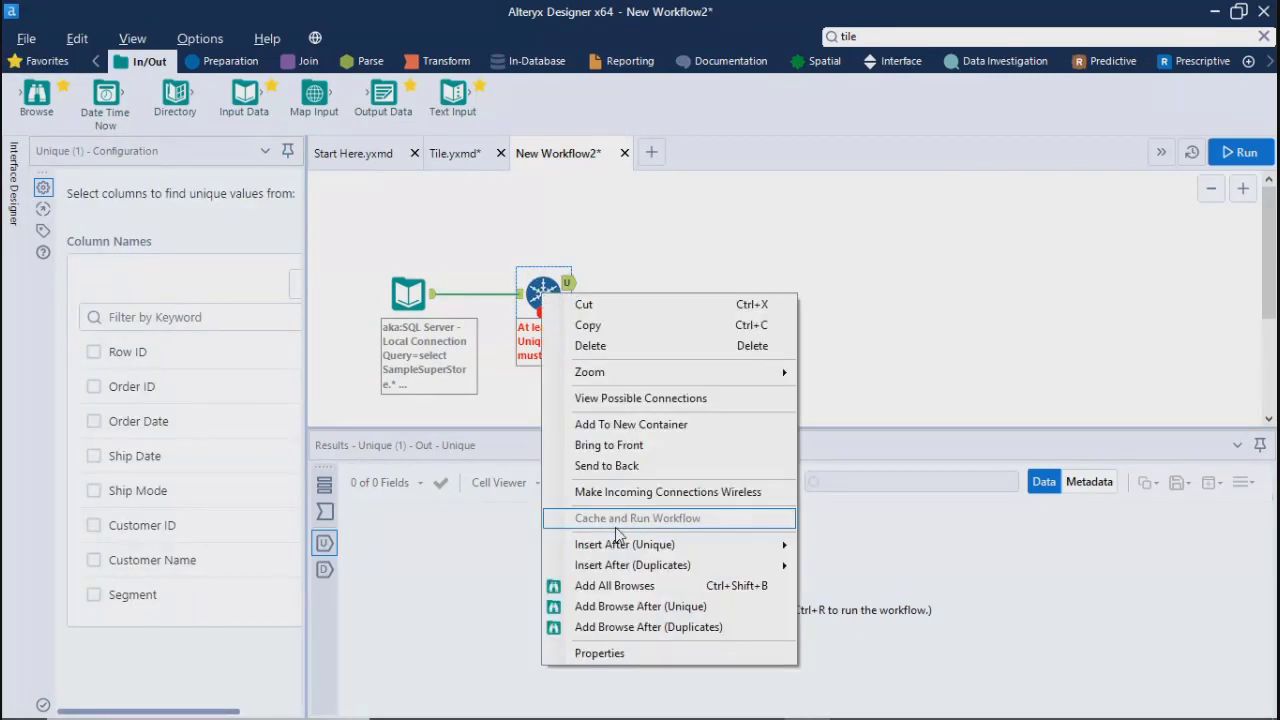
{"action": "left_click", "coordinate": [613, 588]}
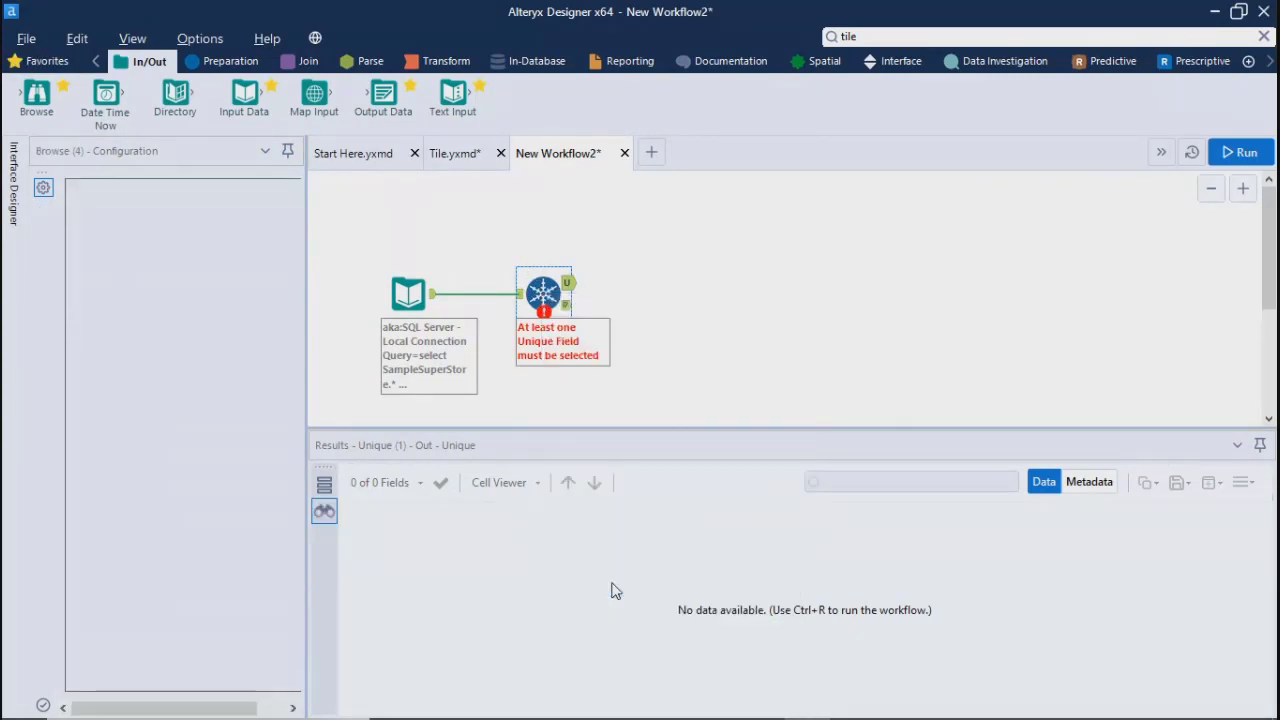
- Select all columns for finding unique values in the Unique tool and run the workflow
{"action": "left_click", "coordinate": [543, 292]}
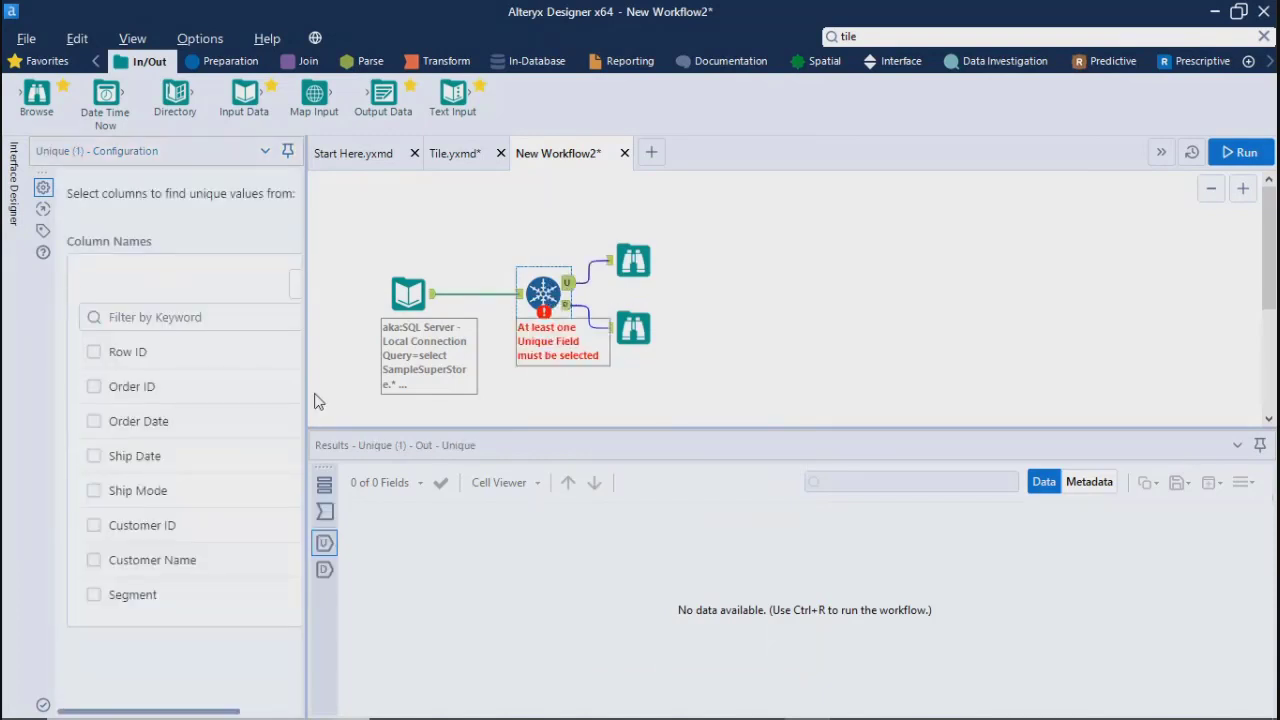
{"action": "left_click_drag", "start_coordinate": [307, 387], "coordinate": [471, 390]}
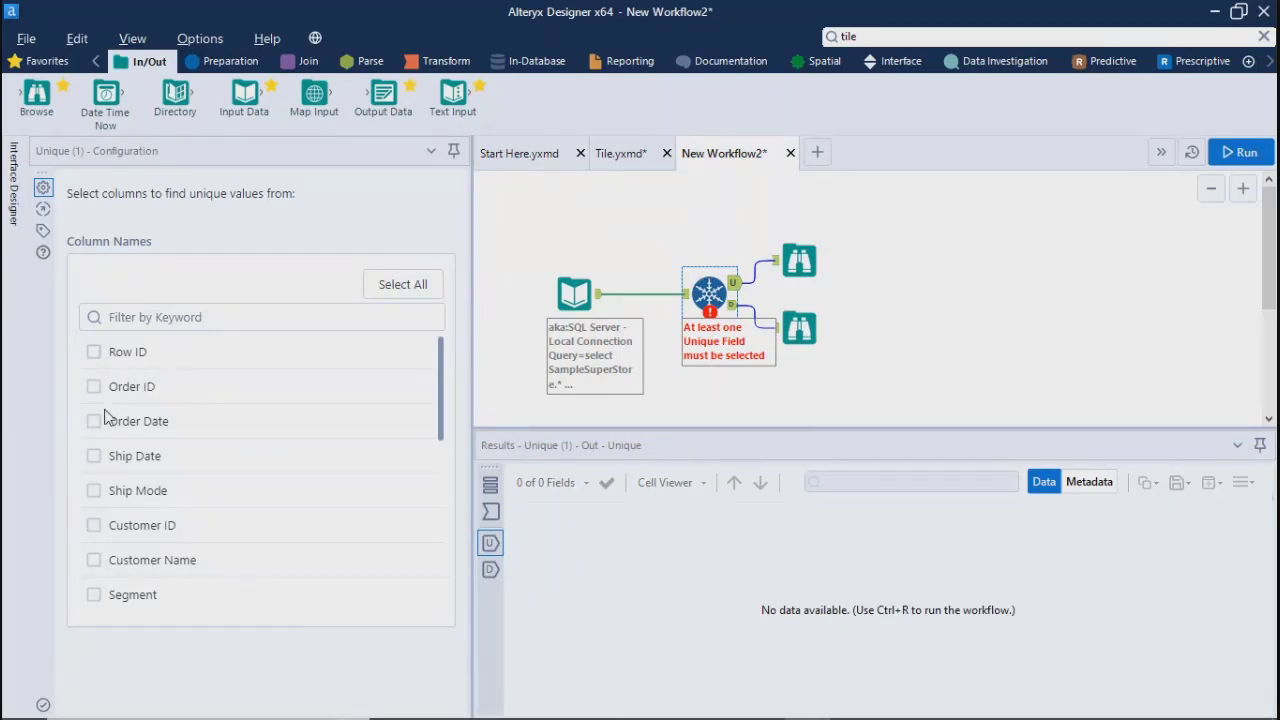
{"action": "left_click", "coordinate": [410, 287]}
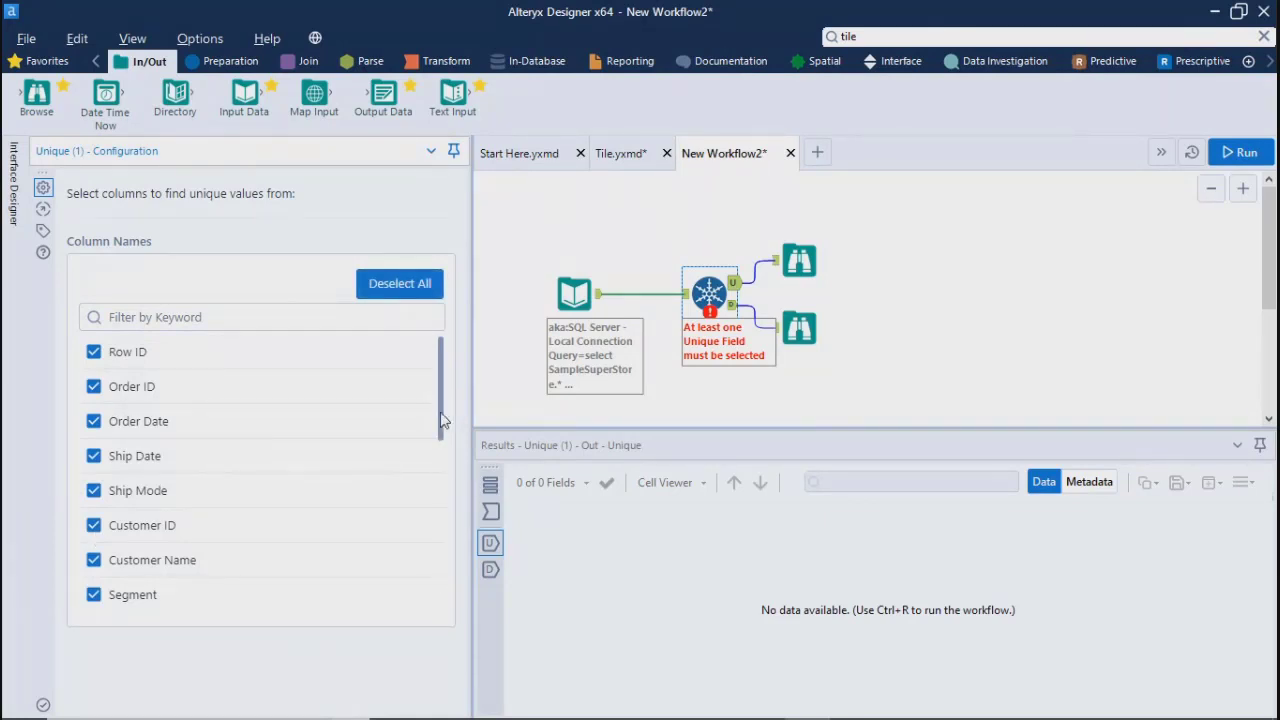
{"action": "left_click_drag", "start_coordinate": [444, 420], "coordinate": [449, 377]}
{"action": "left_click", "coordinate": [1241, 152]}
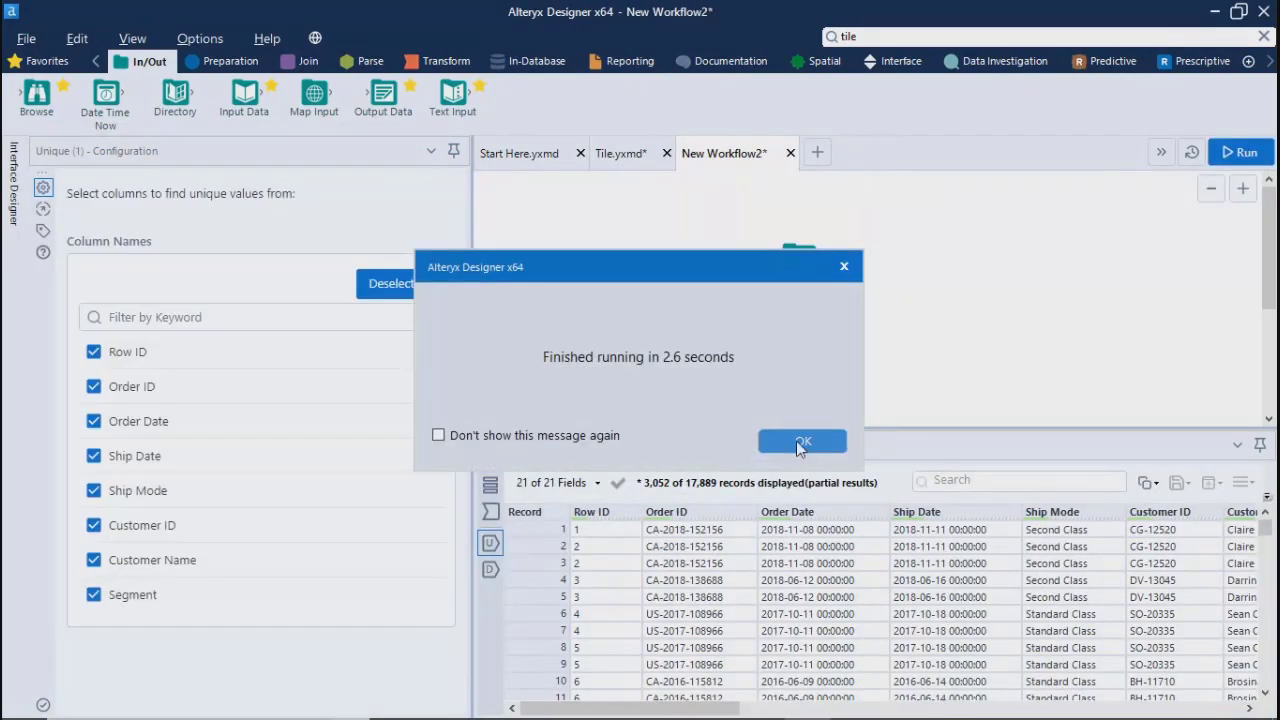
{"action": "left_click", "coordinate": [802, 441]}
- Examine the unique and duplicates Browse outputs, reading the duplicate records from Row ID through Profit in a wider results view
{"action": "left_click", "coordinate": [806, 272]}
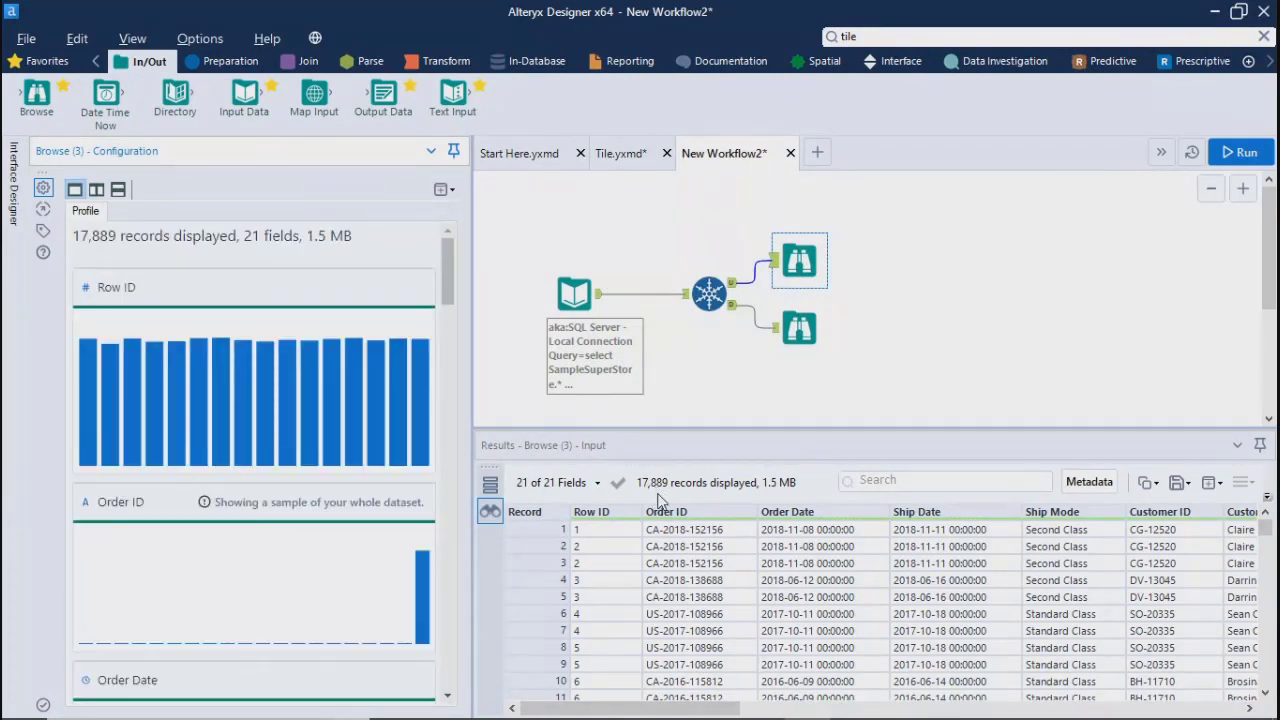
{"action": "left_click", "coordinate": [800, 330]}
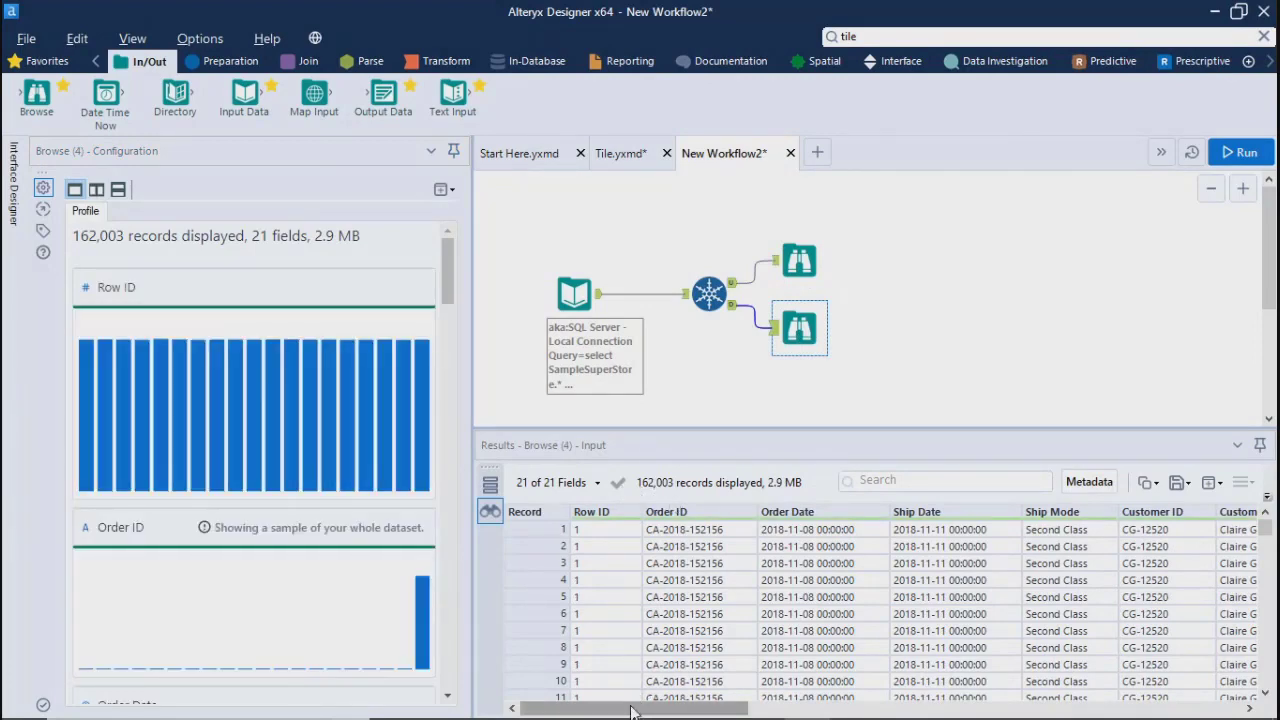
{"action": "left_click_drag", "start_coordinate": [636, 708], "coordinate": [1125, 710]}
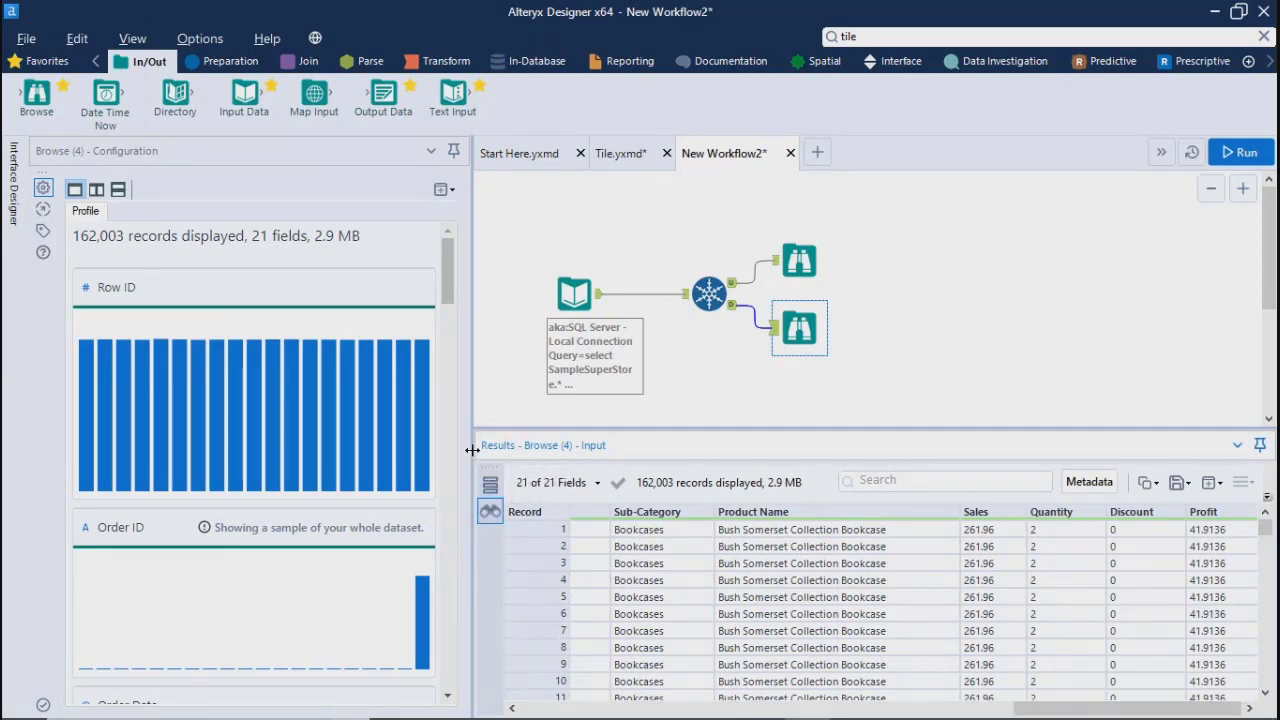
{"action": "left_click_drag", "start_coordinate": [471, 450], "coordinate": [263, 450]}
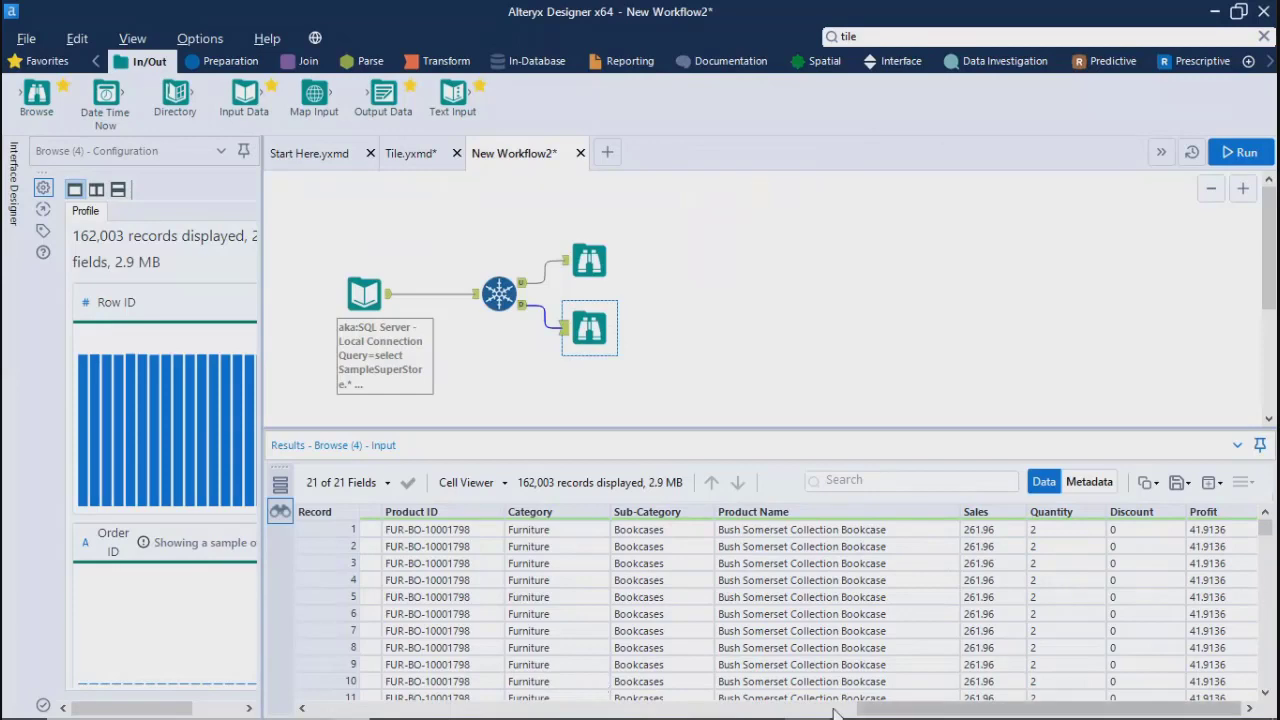
{"action": "left_click_drag", "start_coordinate": [930, 713], "coordinate": [383, 700]}
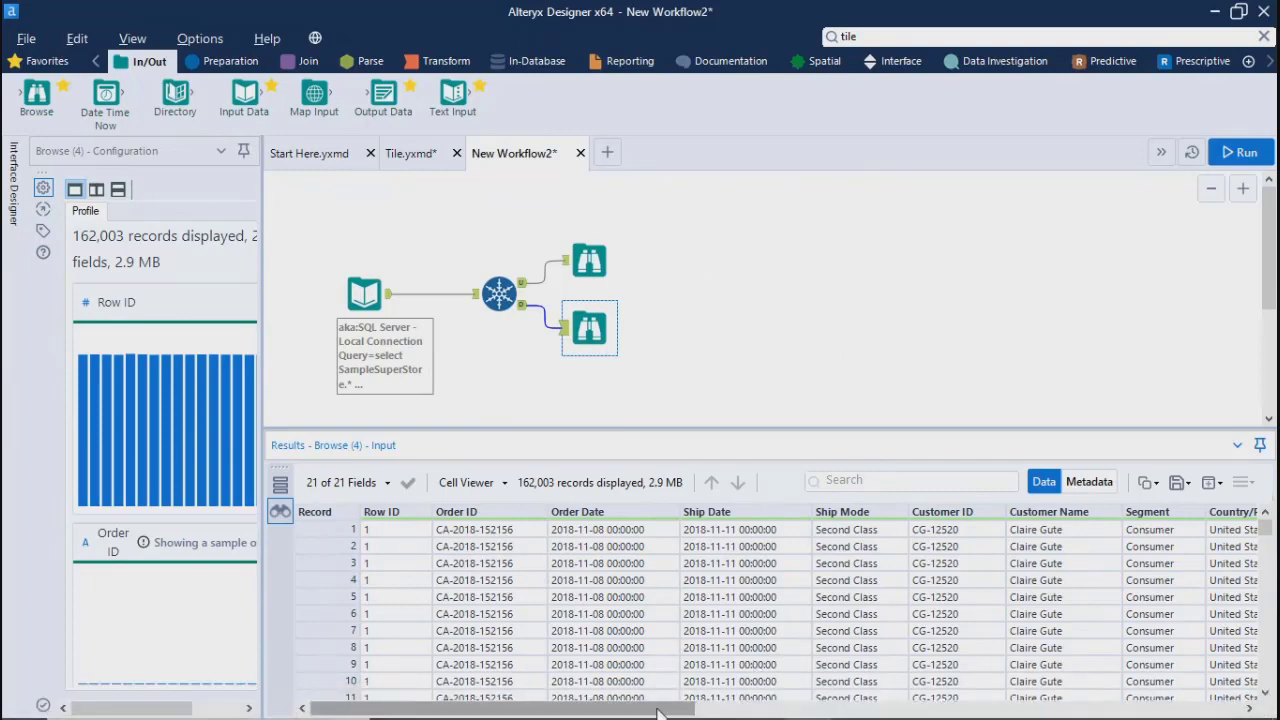
{"action": "left_click_drag", "start_coordinate": [658, 712], "coordinate": [570, 662]}
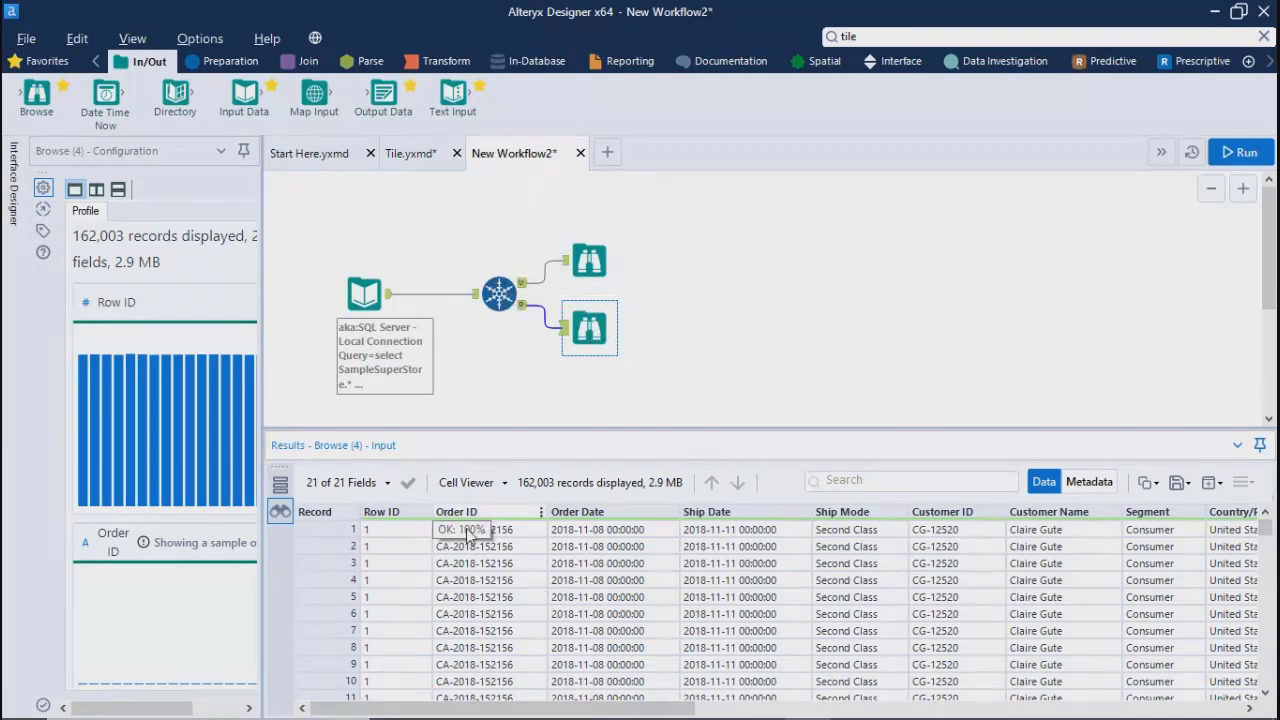
- Compare the order and customer columns of the unique records with those of the duplicate records
{"action": "left_click", "coordinate": [567, 268]}
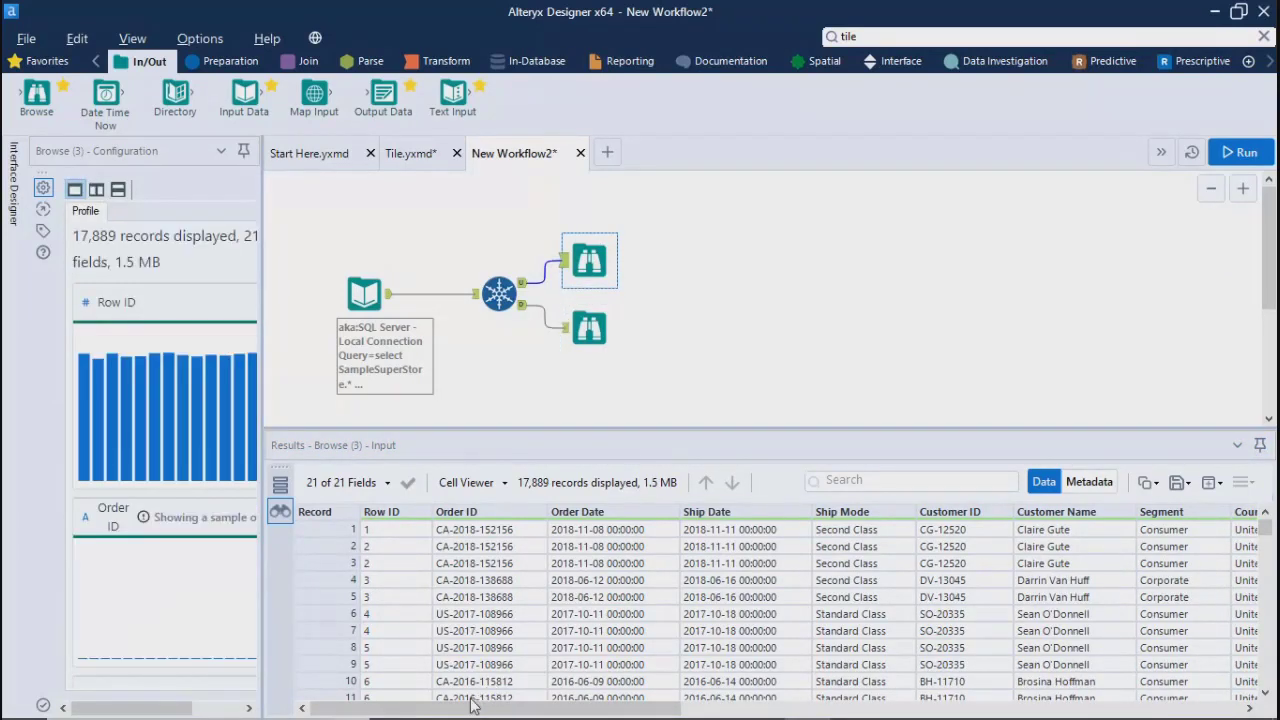
{"action": "left_click_drag", "start_coordinate": [470, 710], "coordinate": [540, 712]}
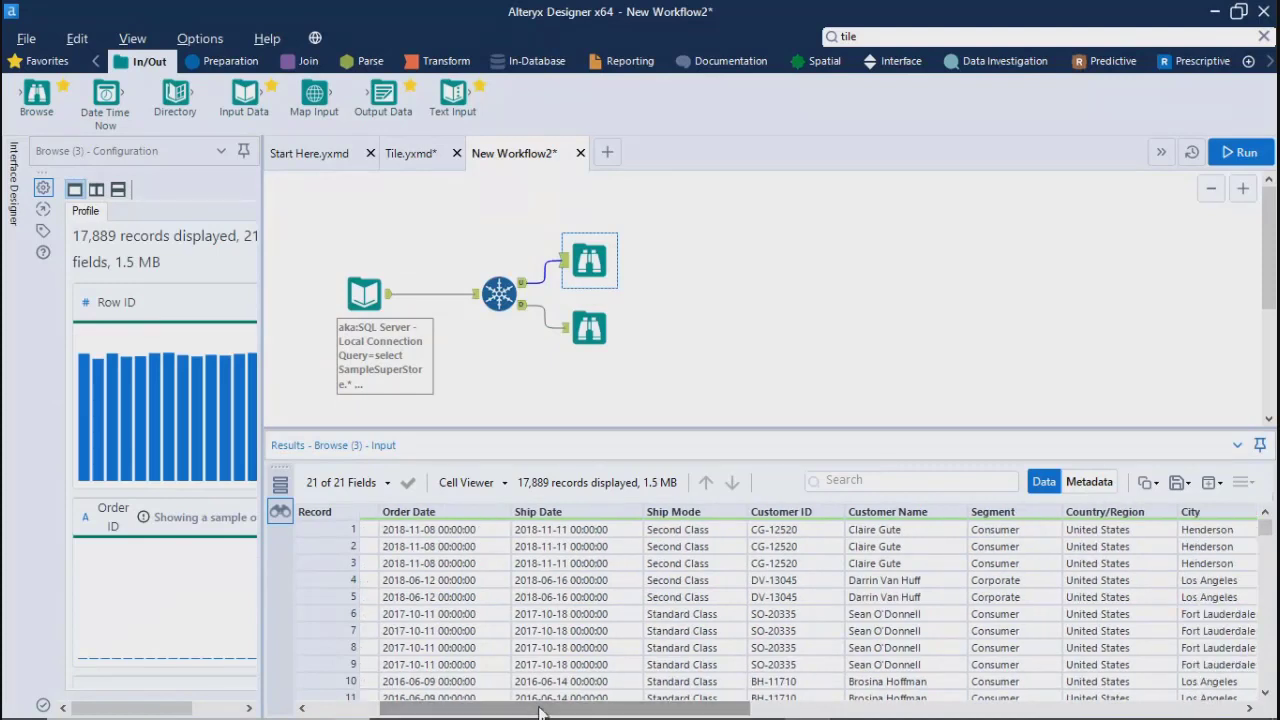
{"action": "left_click", "coordinate": [612, 330]}
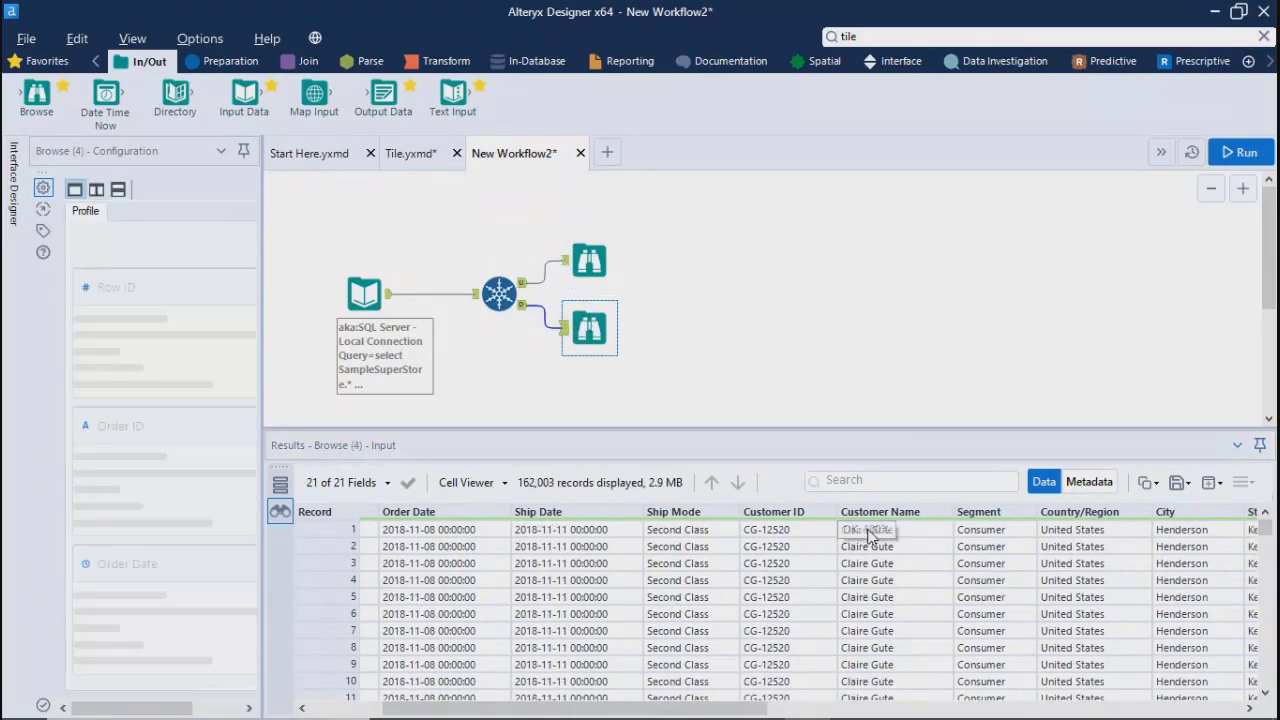
- Compare the records in the Browse tools attached to the Unique tool's unique and duplicate outputs
{"action": "left_click", "coordinate": [868, 532]}
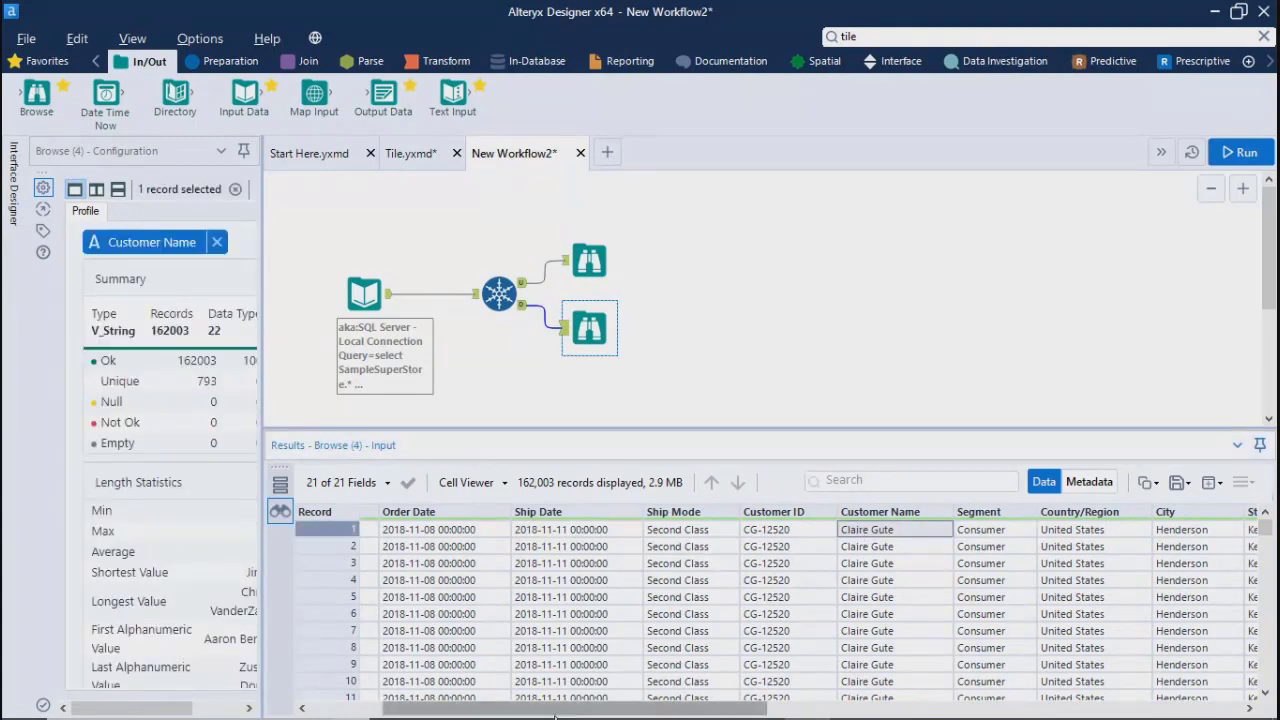
{"action": "left_click_drag", "start_coordinate": [540, 712], "coordinate": [485, 712]}
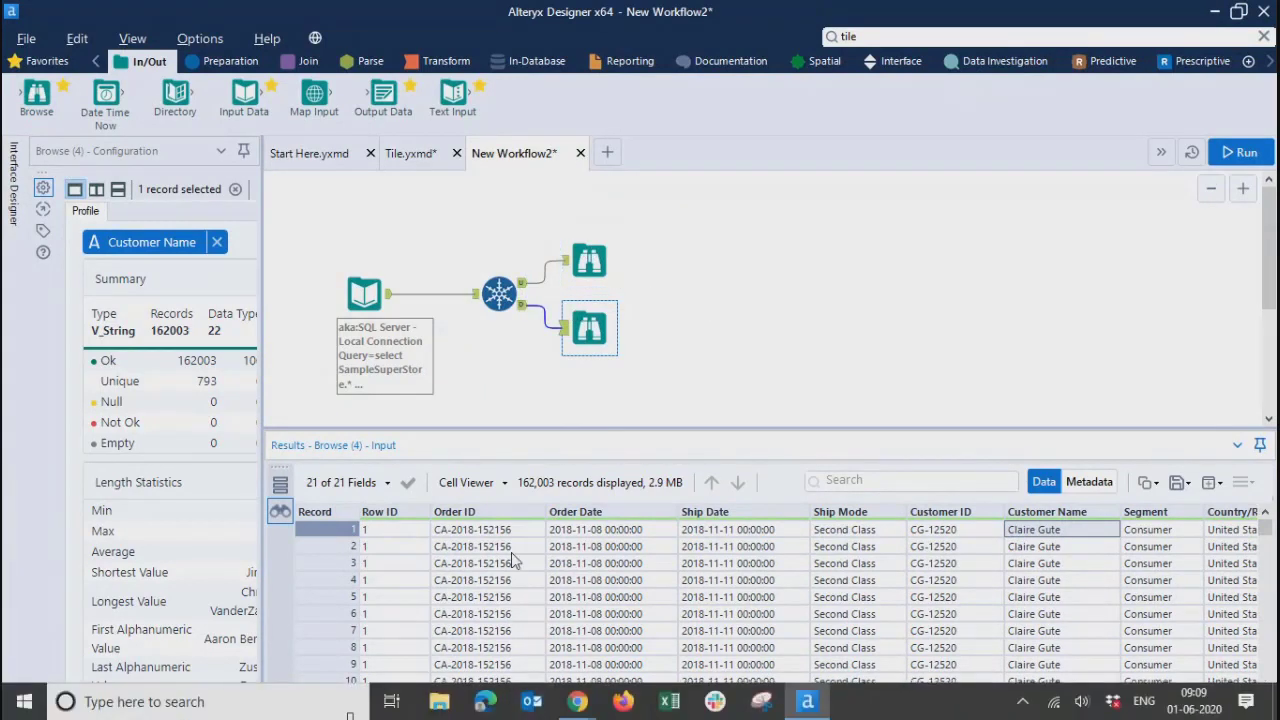
{"action": "left_click_drag", "start_coordinate": [452, 708], "coordinate": [444, 706]}
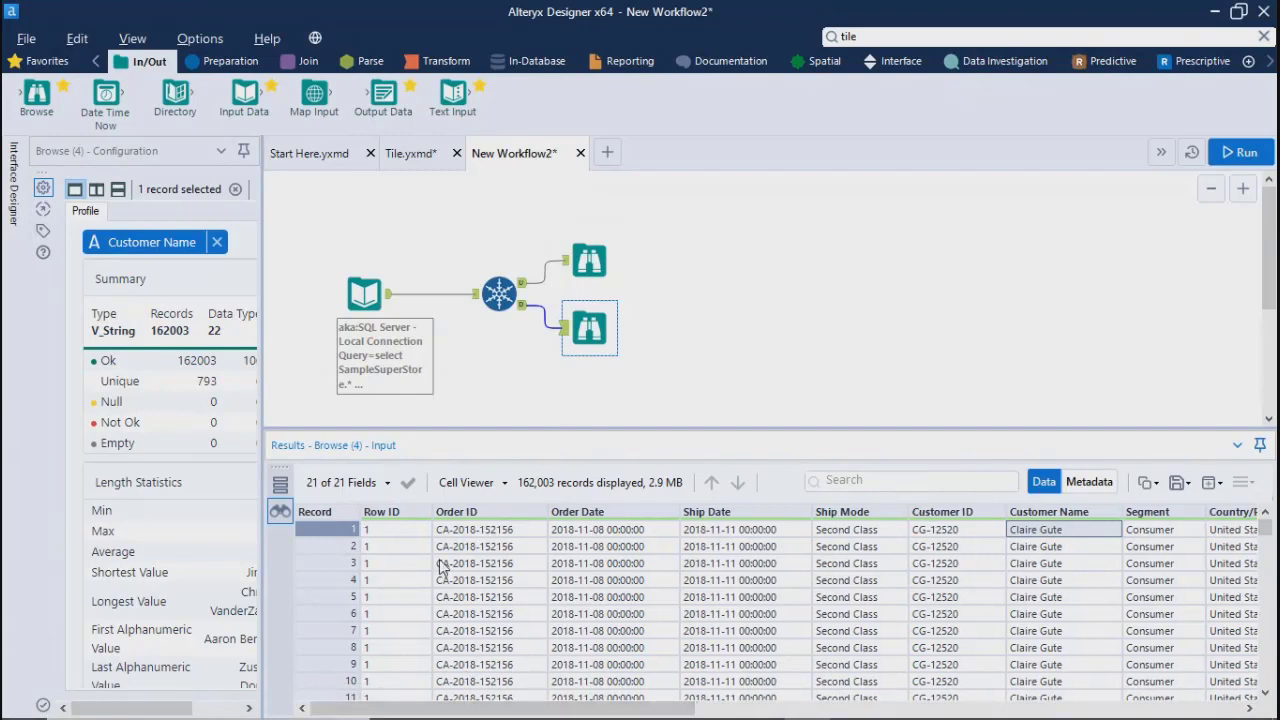
{"action": "left_click", "coordinate": [590, 260]}
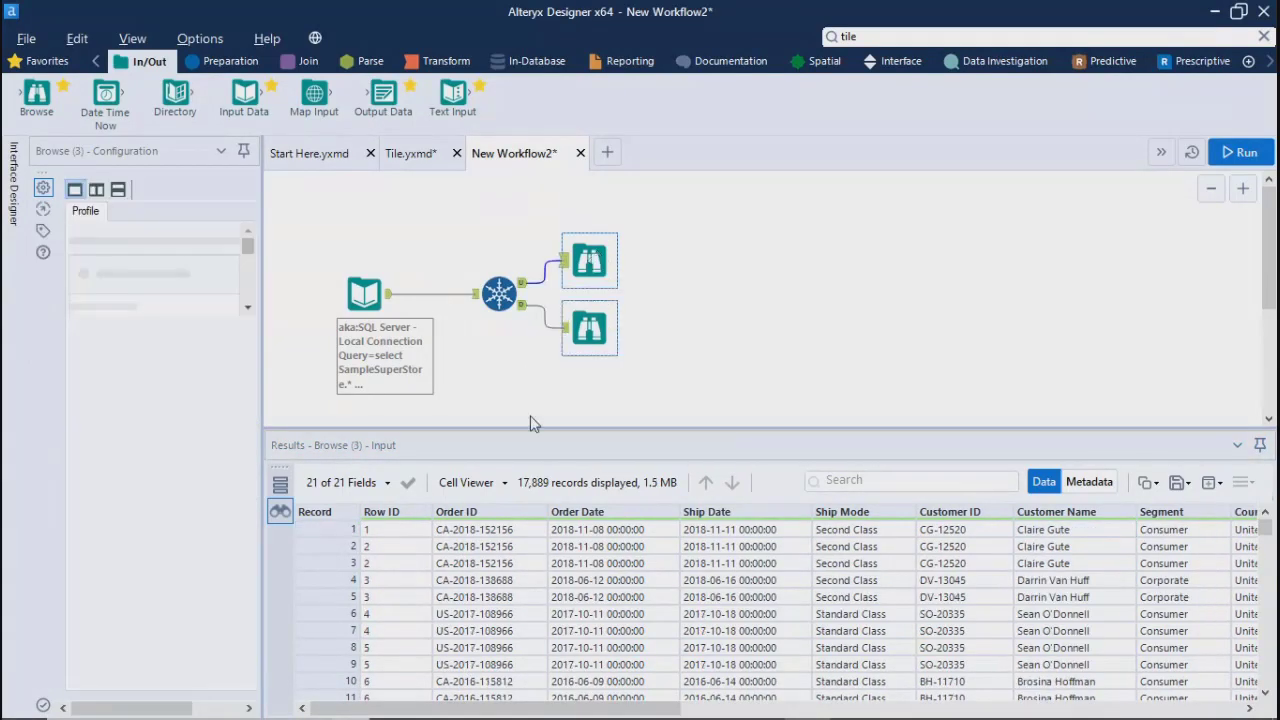
{"action": "left_click", "coordinate": [451, 537]}
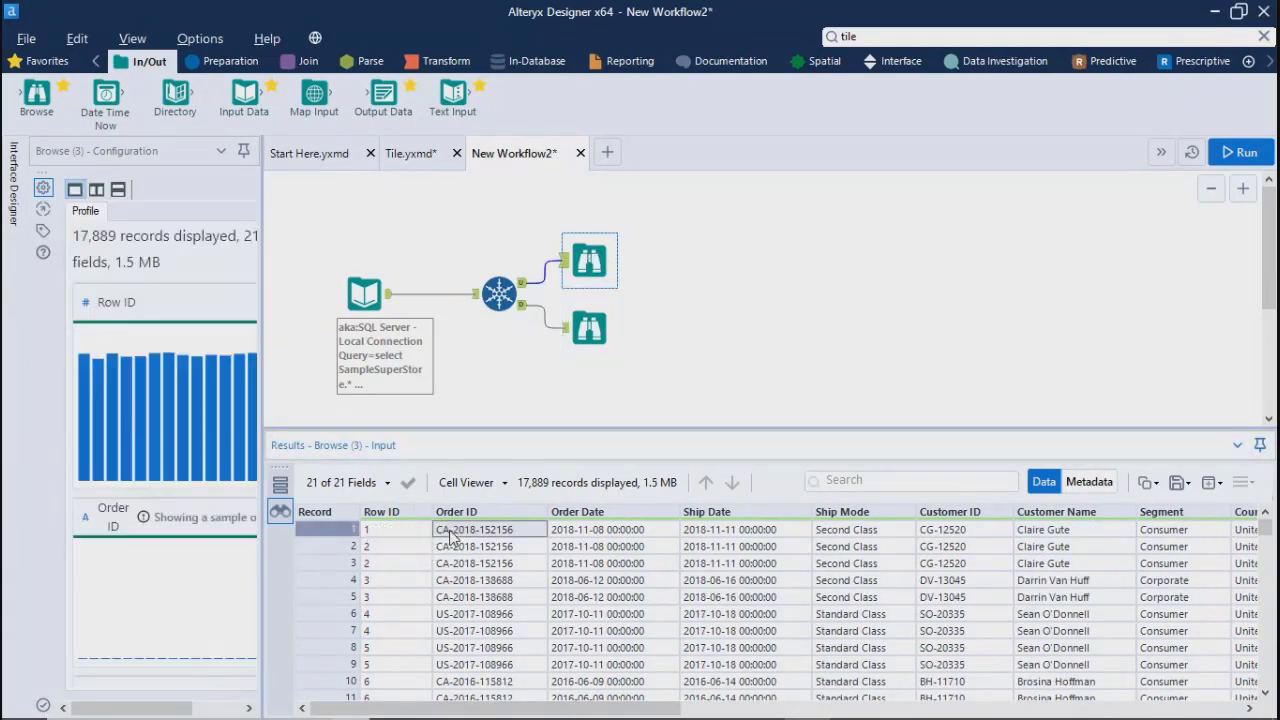
{"action": "left_click", "coordinate": [589, 328]}
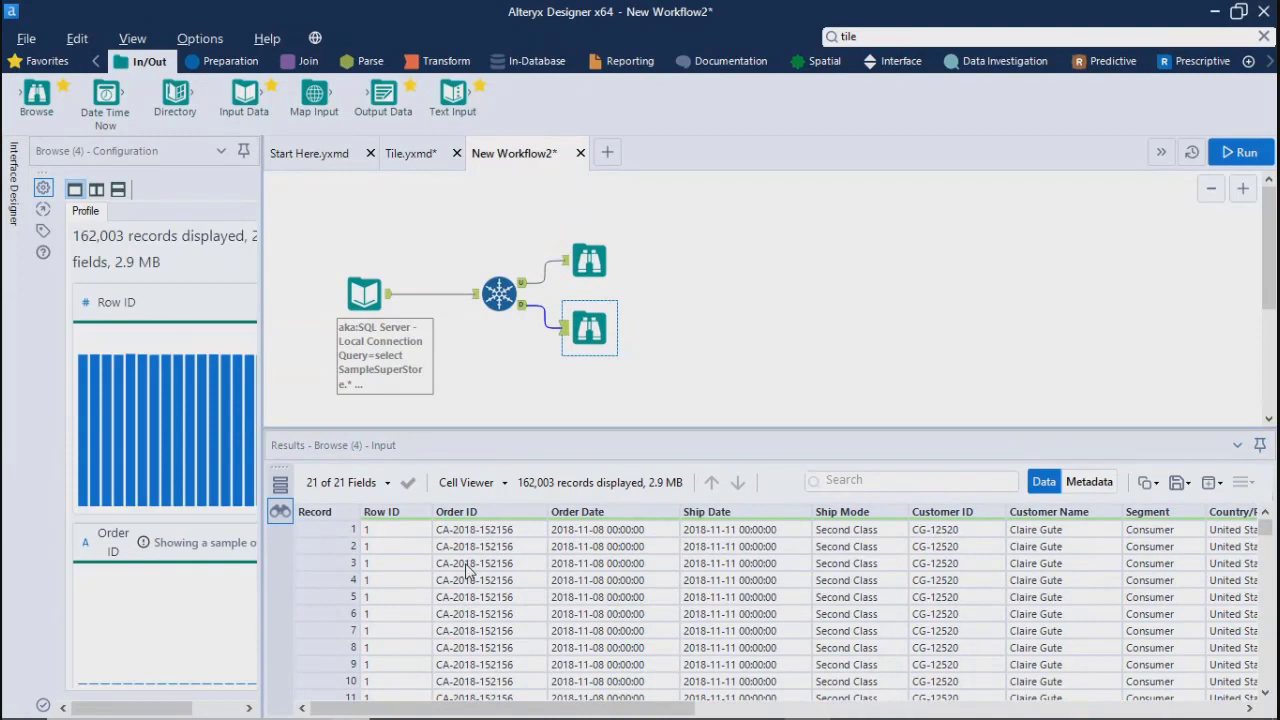
{"action": "left_click", "coordinate": [589, 261]}
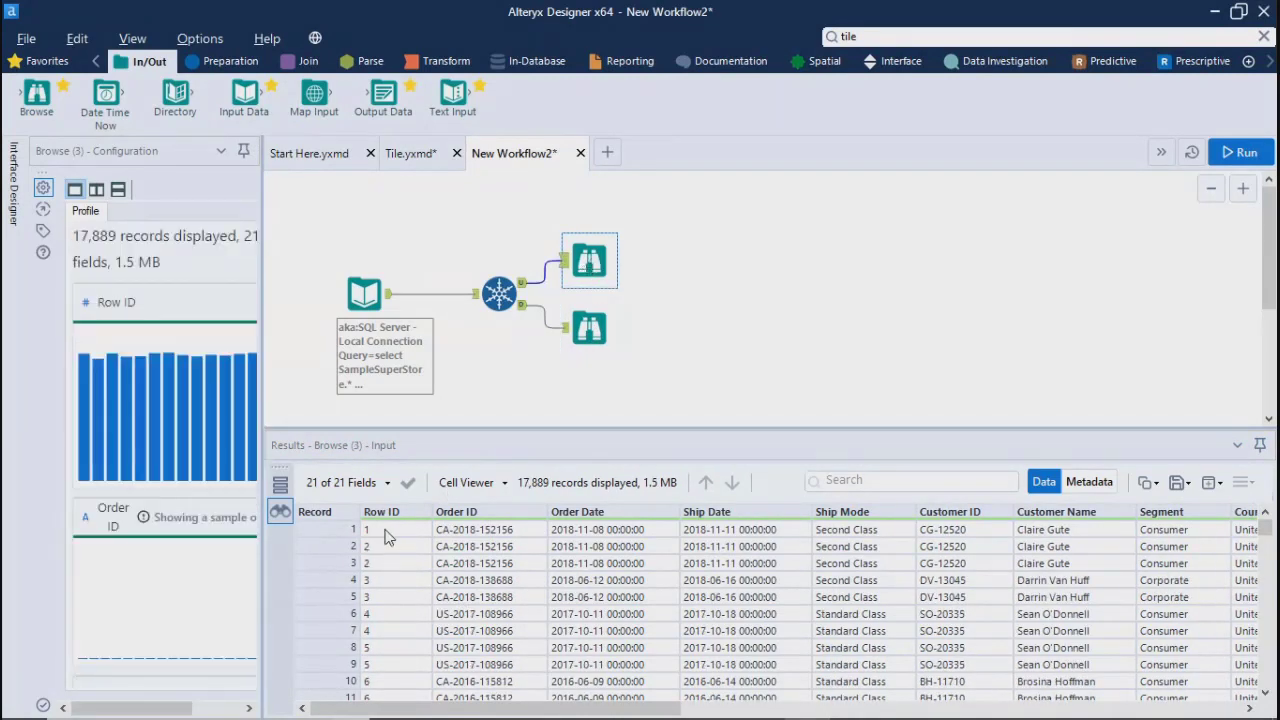
- Highlight records 2 and 3 from Row ID through Segment in the unique output and compare their values across the remaining columns
{"action": "left_click", "coordinate": [372, 543]}
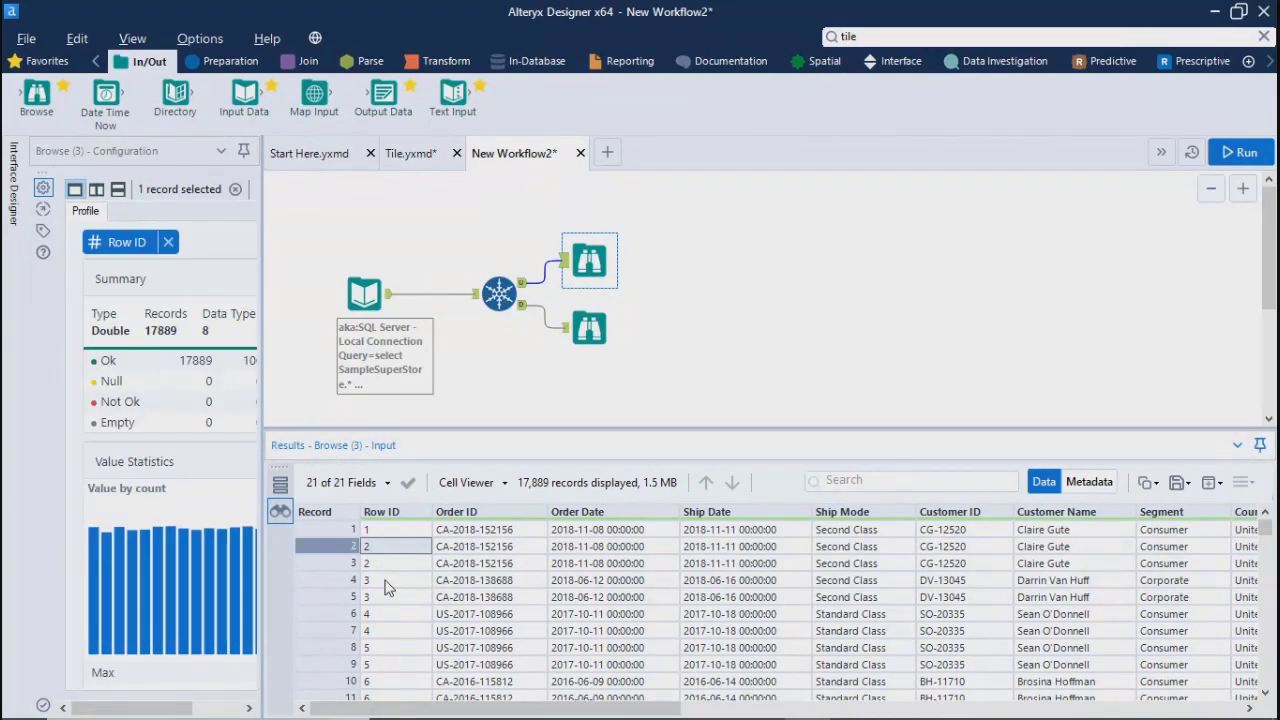
{"action": "key", "text": "shift+Down"}
{"action": "key", "text": "shift+Right"}
{"action": "key", "text": "shift+Right"}
{"action": "key", "text": "shift+Right"}
{"action": "key", "text": "shift+Right"}
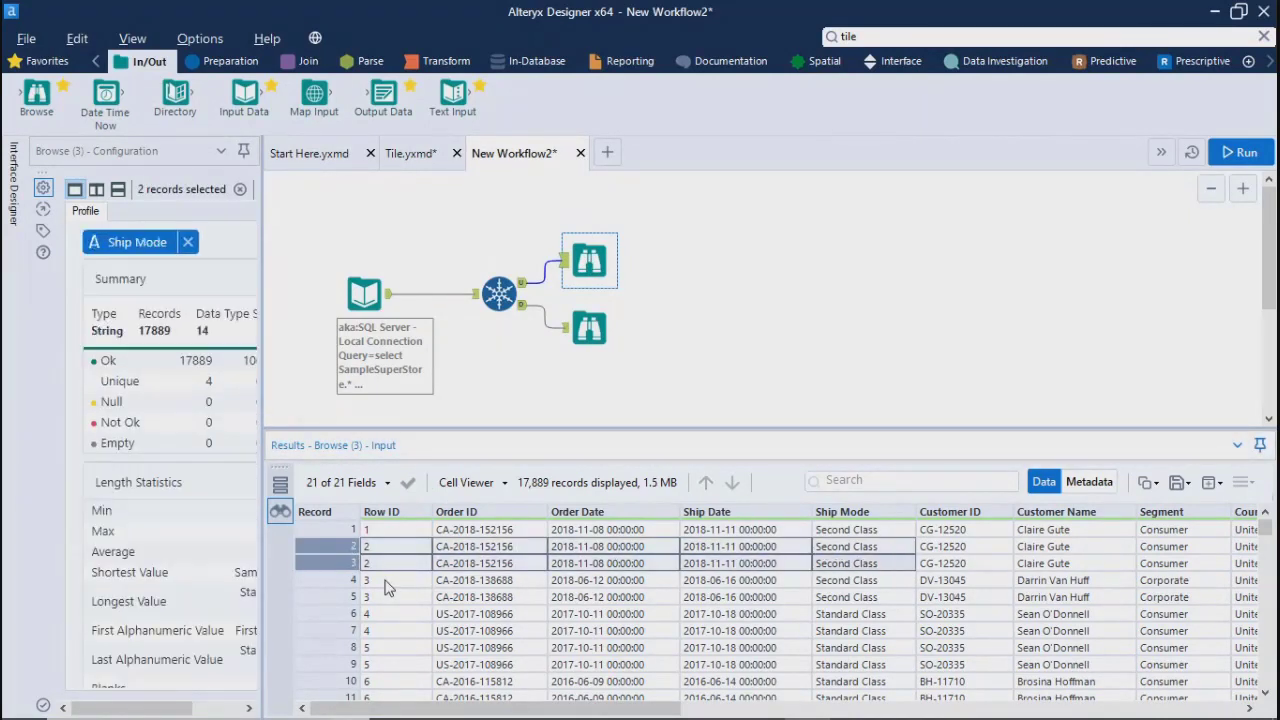
{"action": "key", "text": "shift+Right"}
{"action": "key", "text": "shift+Right"}
{"action": "key", "text": "shift+Right"}
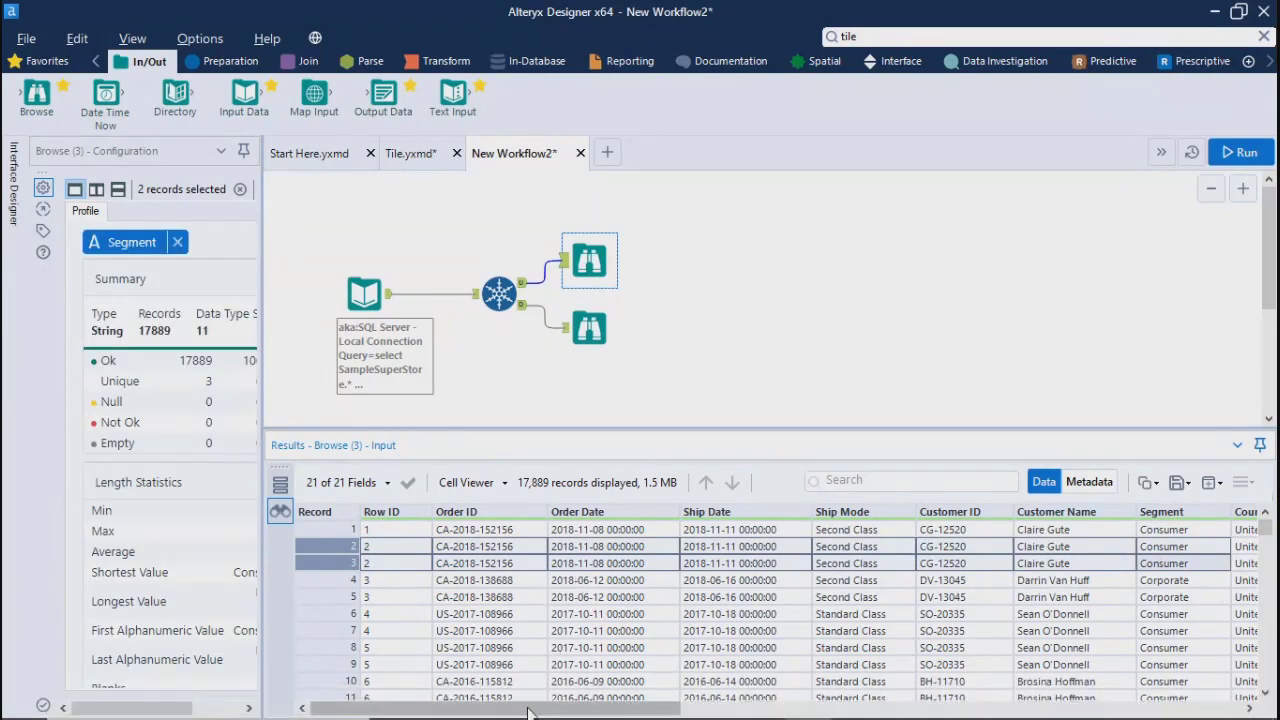
{"action": "left_click_drag", "start_coordinate": [533, 713], "coordinate": [993, 713]}
{"action": "scroll", "coordinate": [770, 600], "scroll_direction": "right", "scroll_amount": 2}
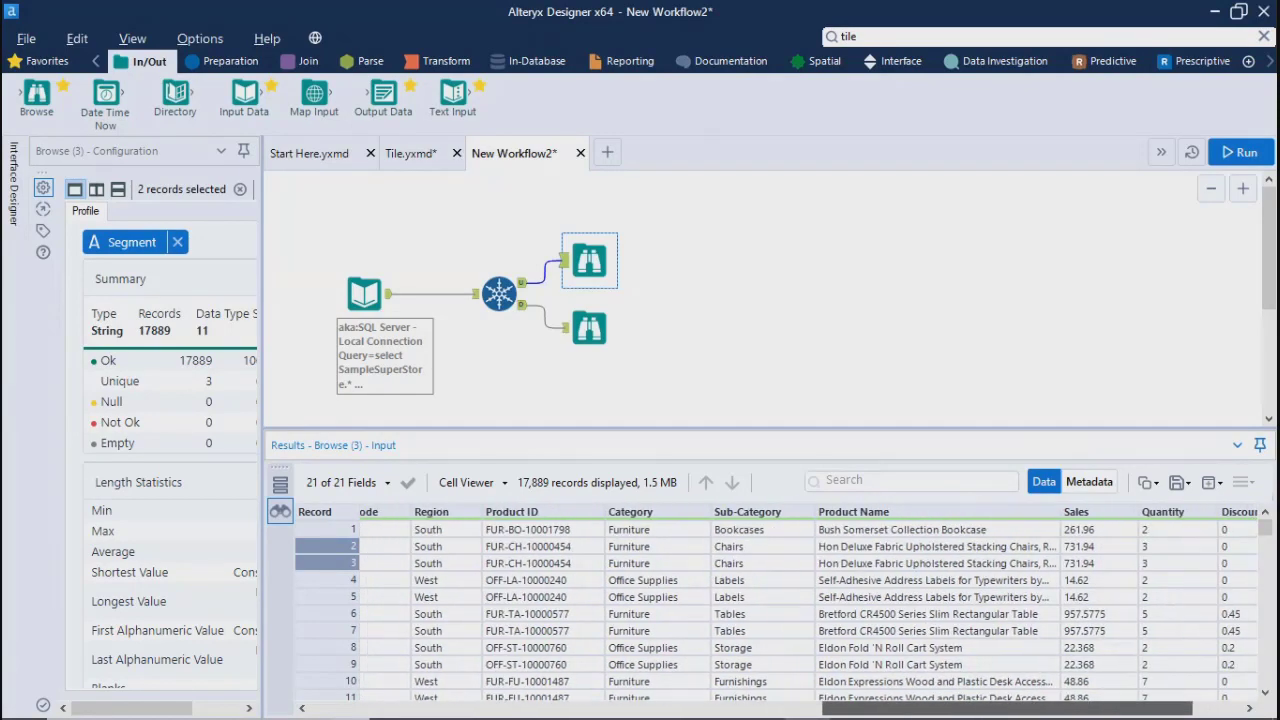
{"action": "scroll", "coordinate": [770, 600], "scroll_direction": "right", "scroll_amount": 1}
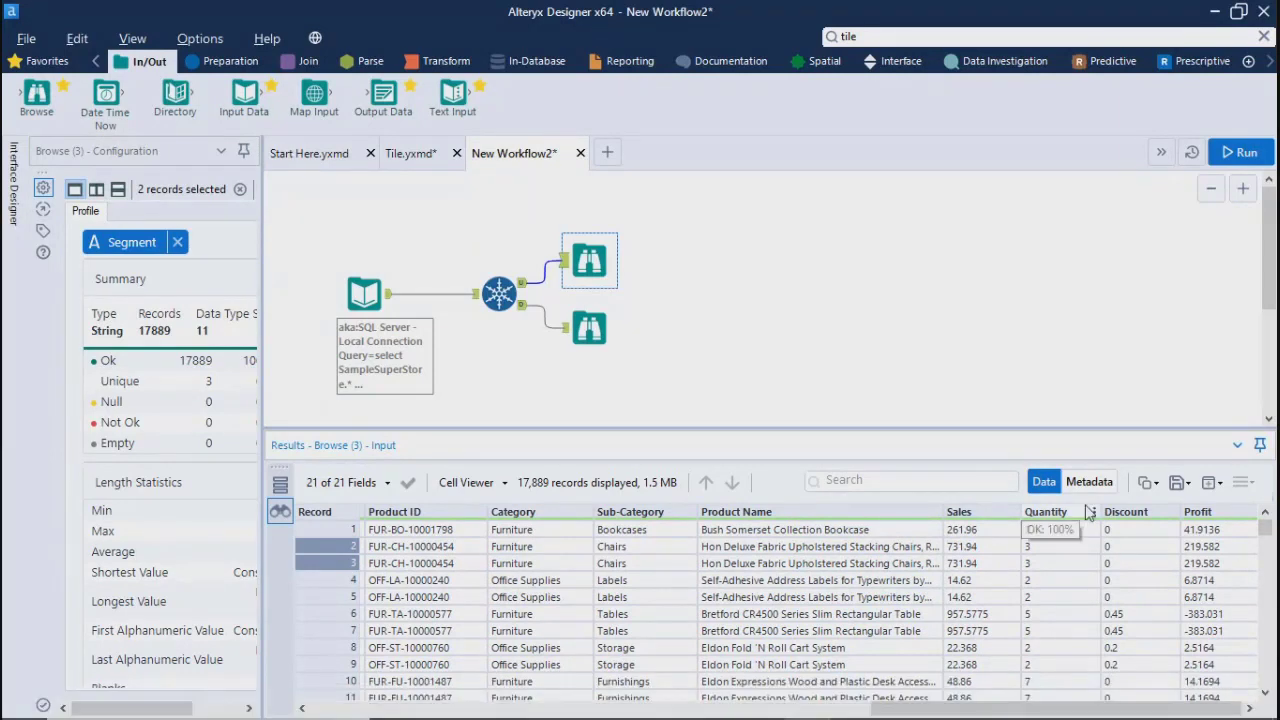
{"action": "left_click_drag", "start_coordinate": [1021, 512], "coordinate": [1059, 512]}
{"action": "left_click_drag", "start_coordinate": [1143, 708], "coordinate": [388, 708]}
- Configure the Unique tool to find unique values from only the Customer Name column, and run the workflow
{"action": "left_click", "coordinate": [499, 293]}
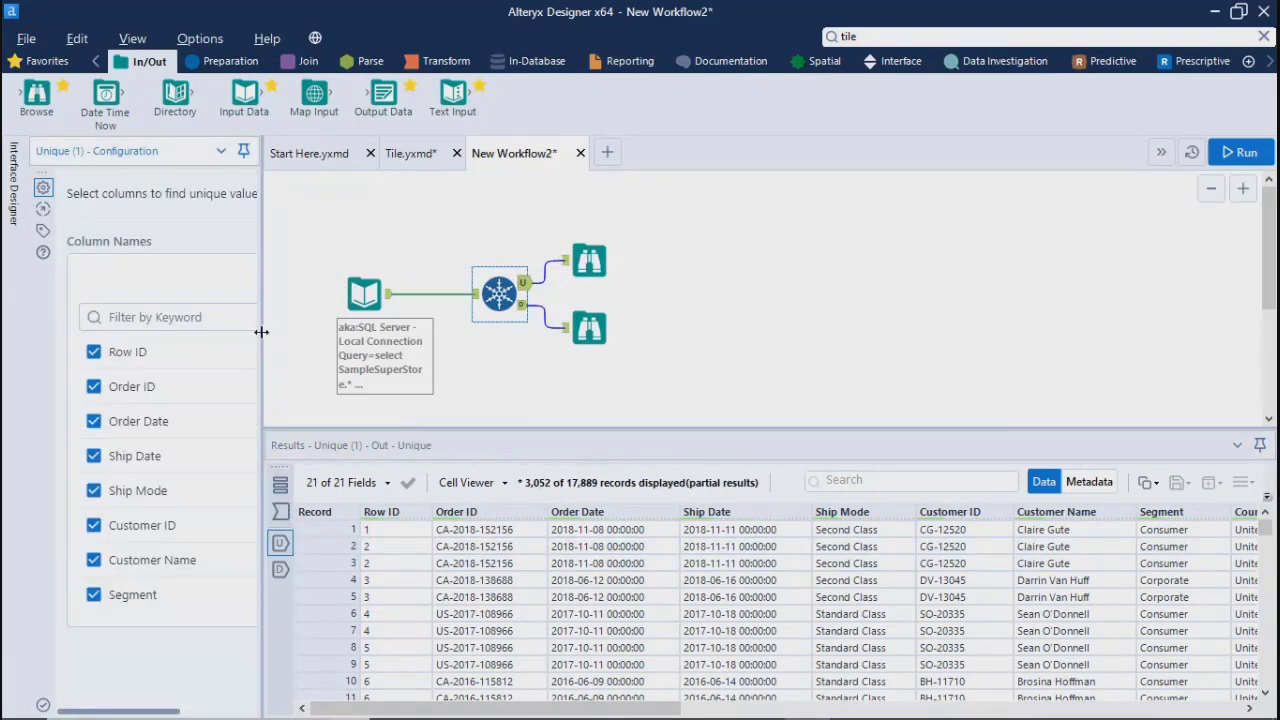
{"action": "left_click_drag", "start_coordinate": [617, 346], "coordinate": [618, 346]}
{"action": "scroll", "coordinate": [390, 500], "scroll_direction": "down", "scroll_amount": 5}
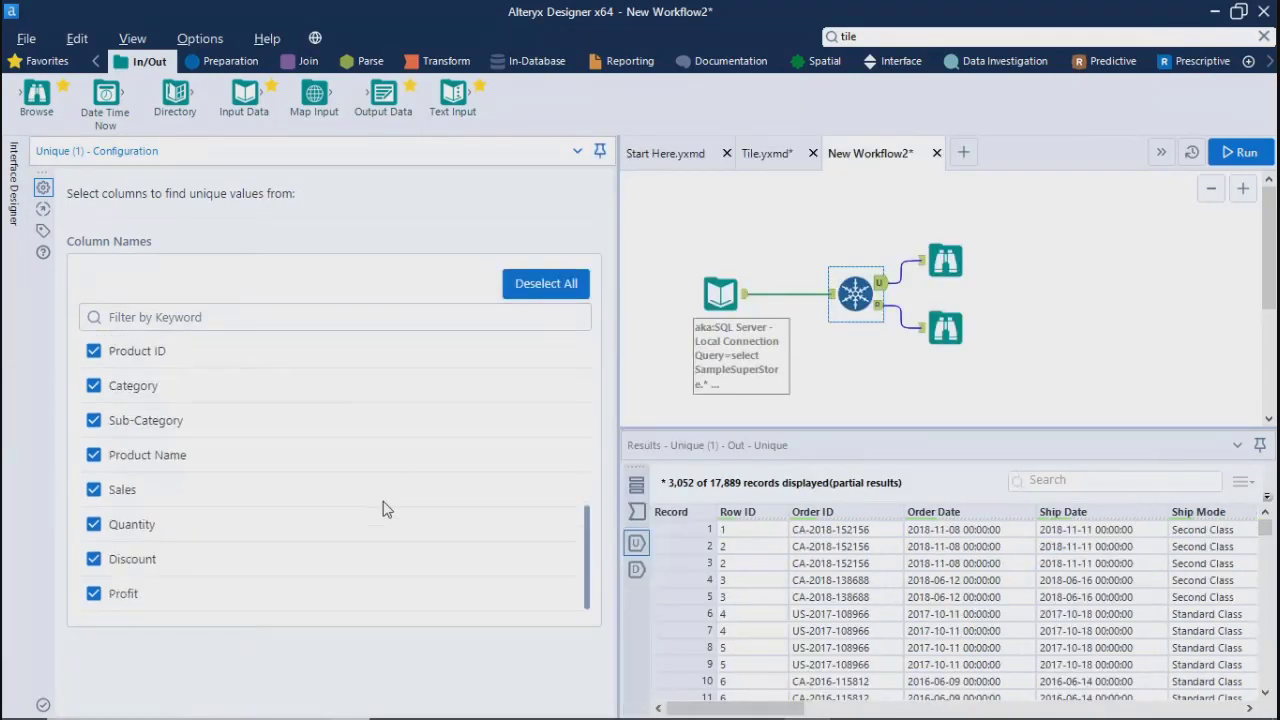
{"action": "scroll", "coordinate": [386, 509], "scroll_direction": "up", "scroll_amount": 5}
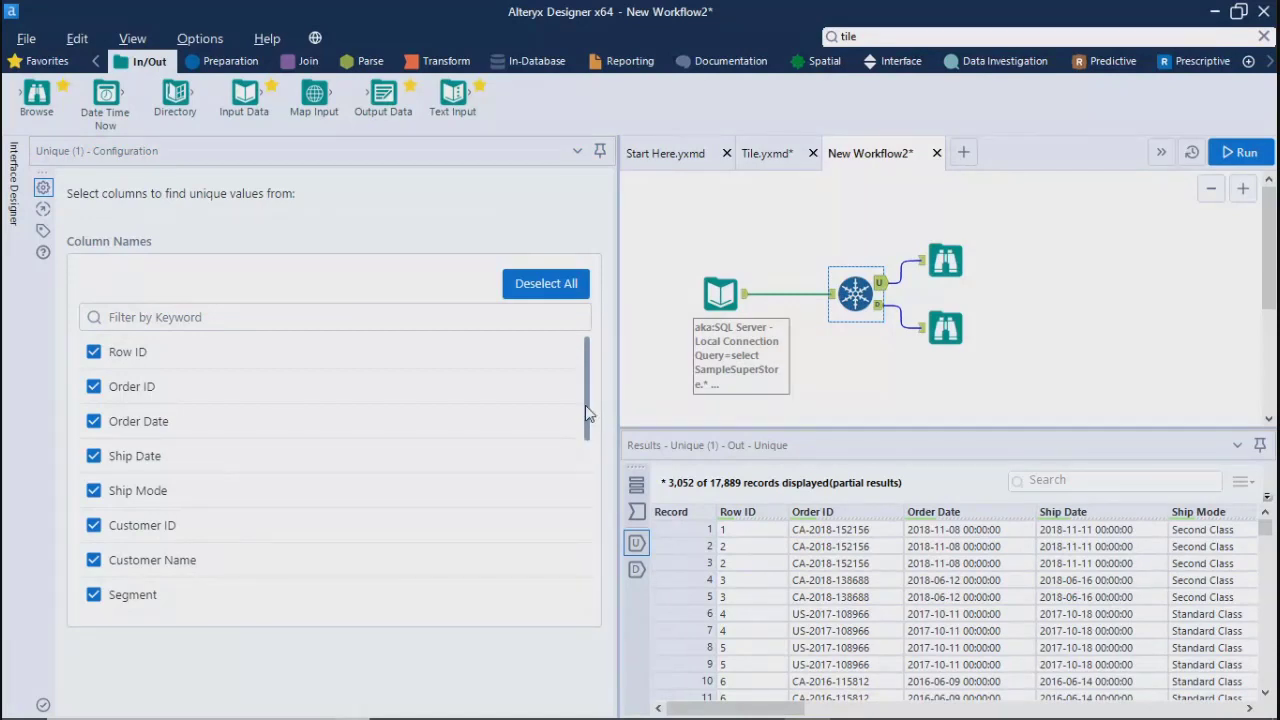
{"action": "mouse_move", "coordinate": [585, 405]}
{"action": "left_mouse_down"}
{"action": "mouse_move", "coordinate": [592, 548]}
{"action": "mouse_move", "coordinate": [598, 408]}
{"action": "left_mouse_up"}
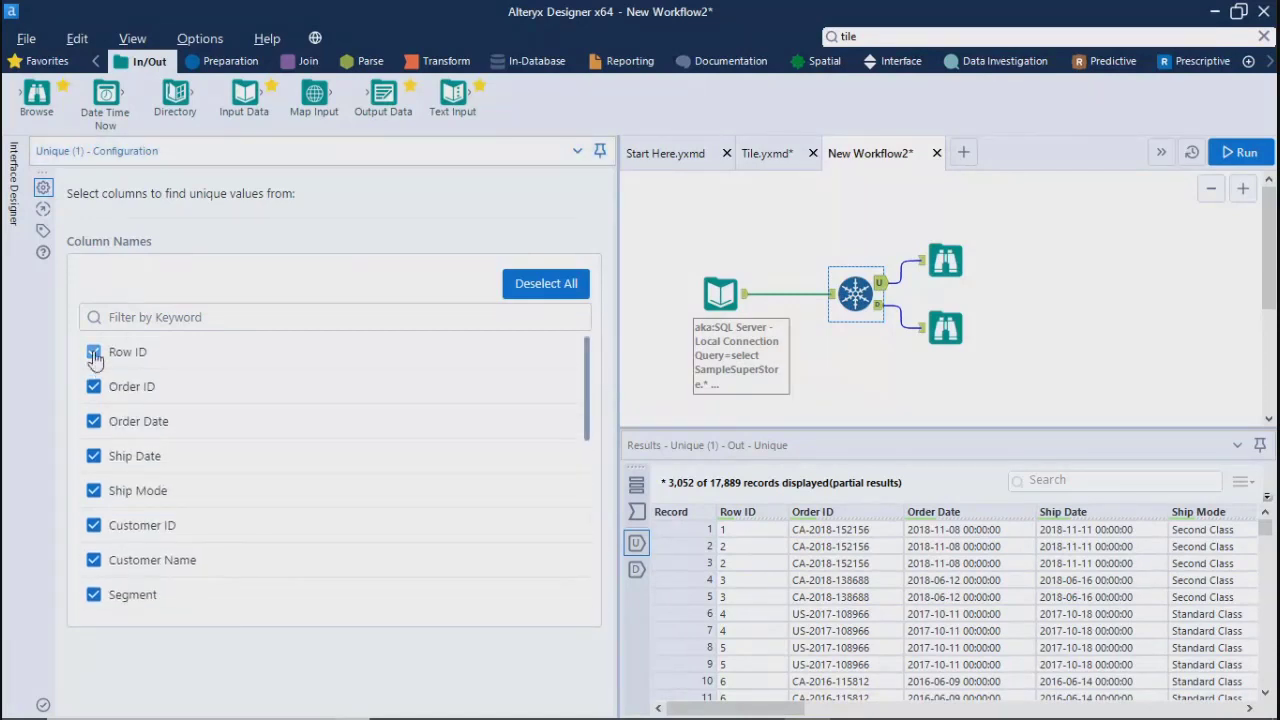
{"action": "left_click", "coordinate": [517, 290]}
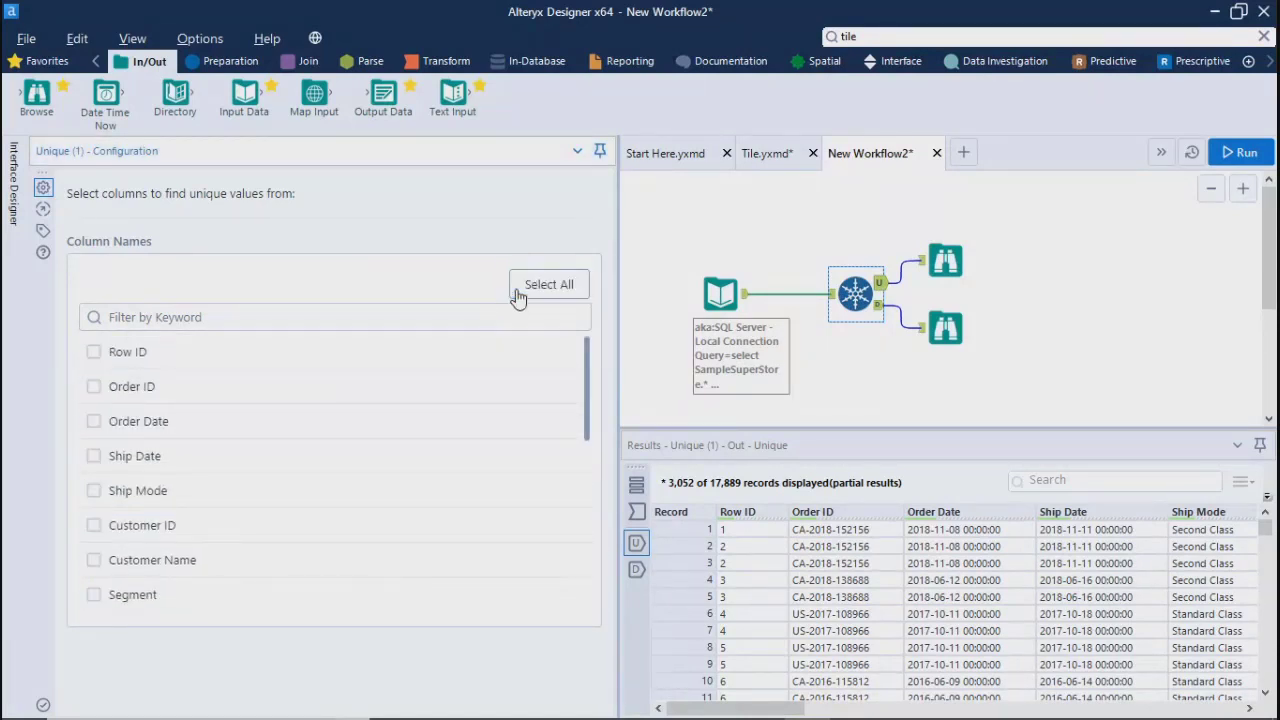
{"action": "left_click", "coordinate": [94, 562]}
{"action": "left_click", "coordinate": [1240, 152]}
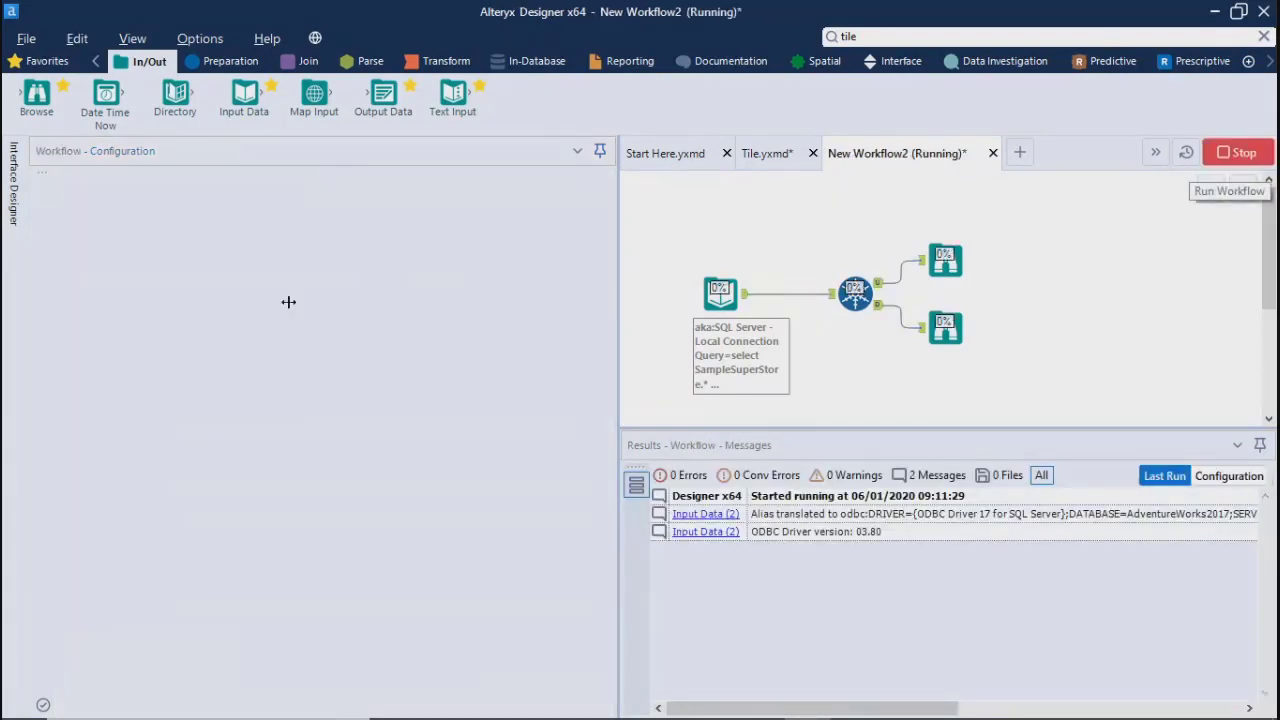
- Narrow the configuration pane and make the results pane slightly taller with the Unique tool's unique output displayed
{"action": "left_click_drag", "start_coordinate": [288, 302], "coordinate": [228, 300]}
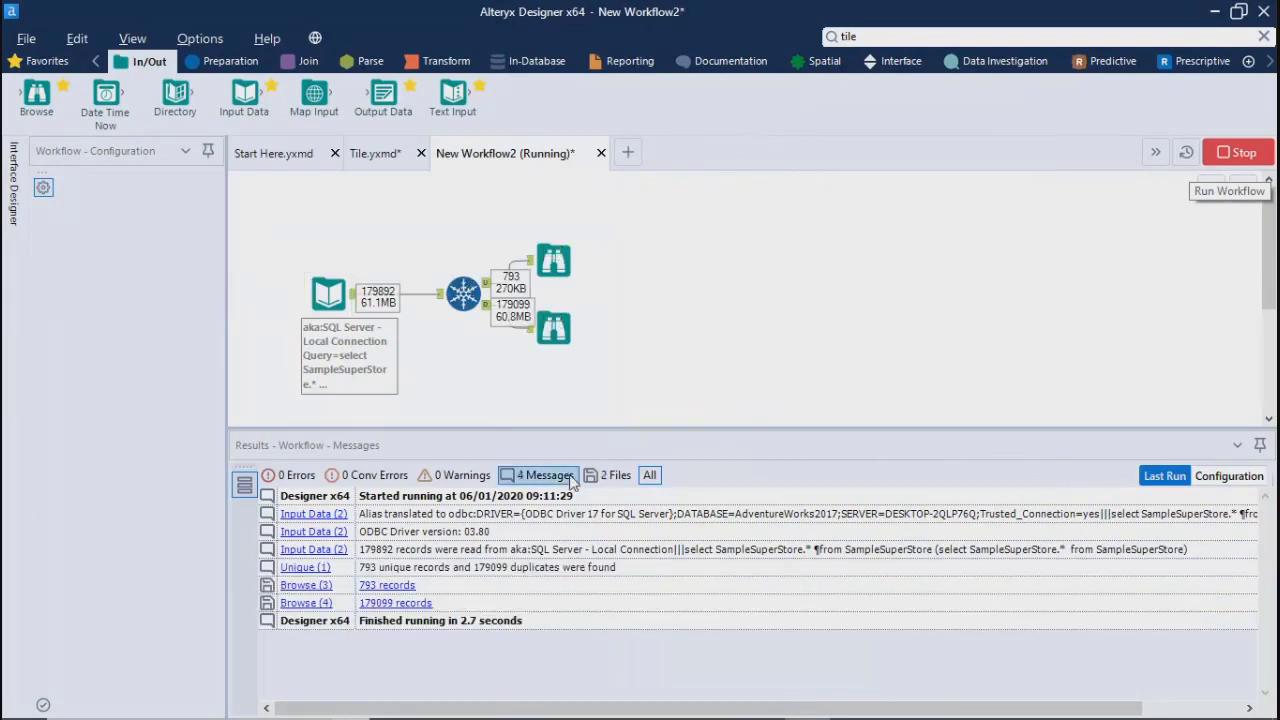
{"action": "left_click", "coordinate": [772, 441]}
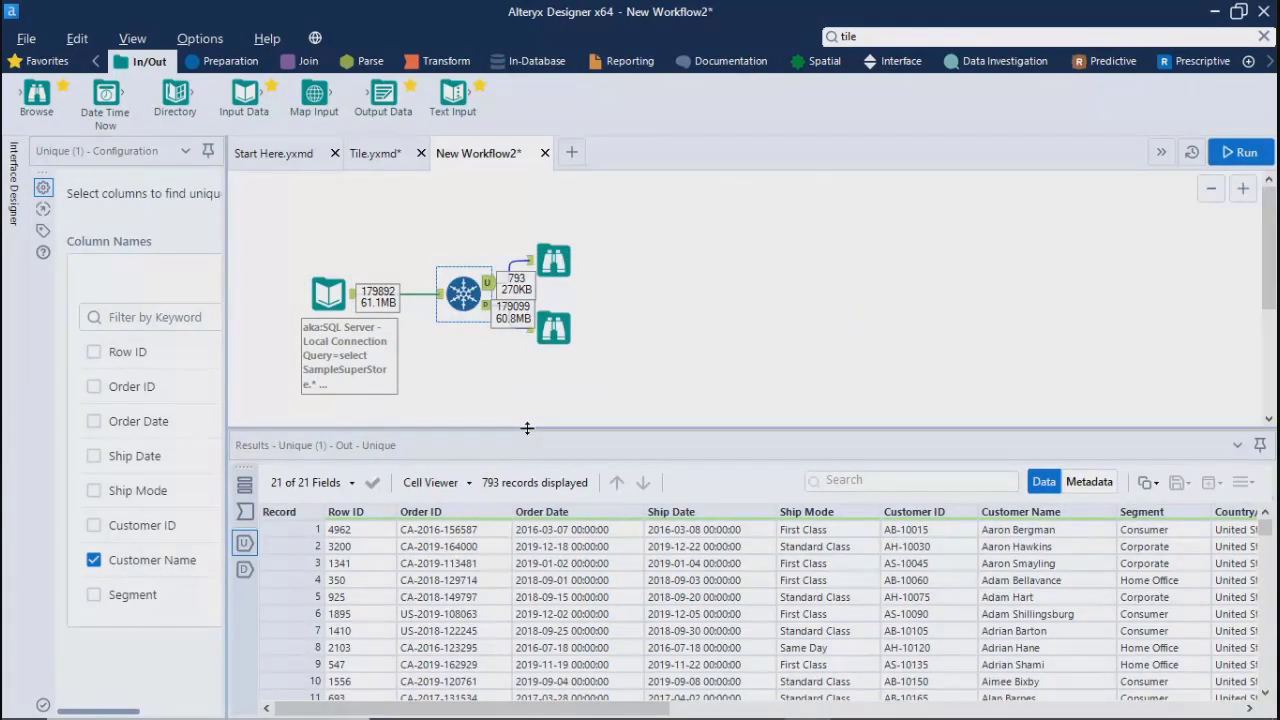
{"action": "left_click_drag", "start_coordinate": [527, 428], "coordinate": [527, 405]}
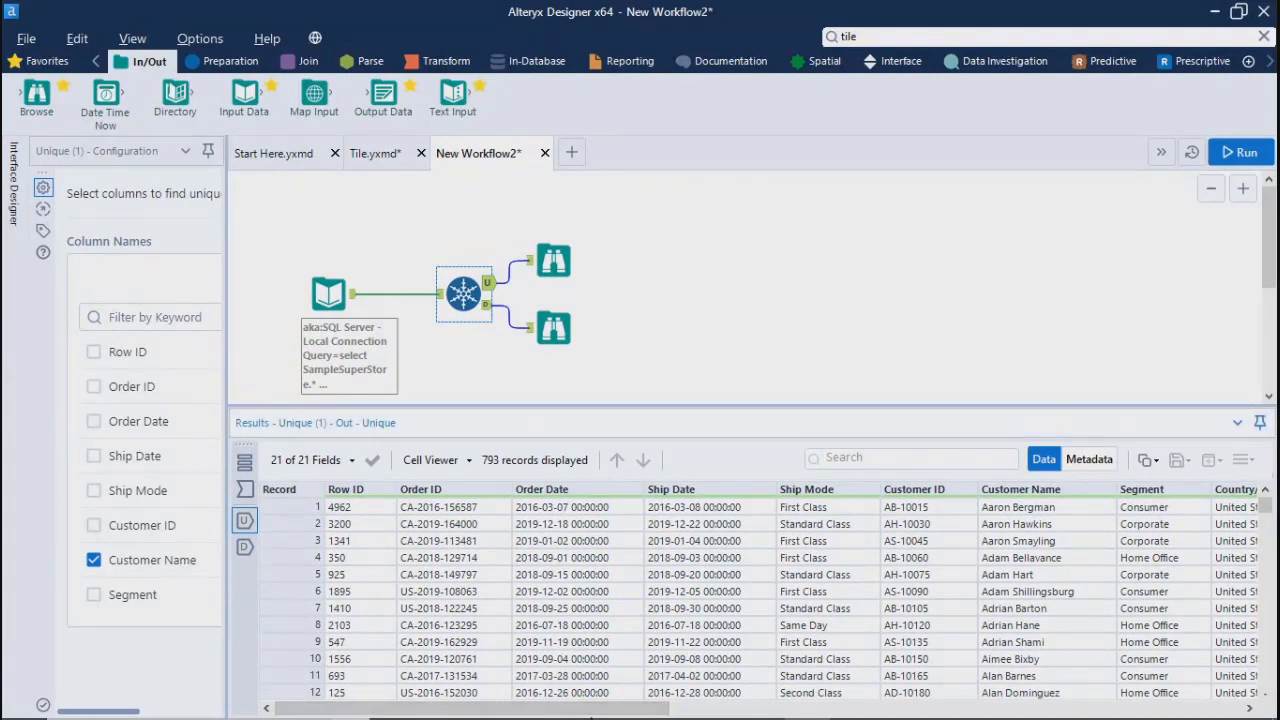
- Look through the Customer Name values in the Browse tool on the unique output for repeated names
{"action": "left_click", "coordinate": [533, 268]}
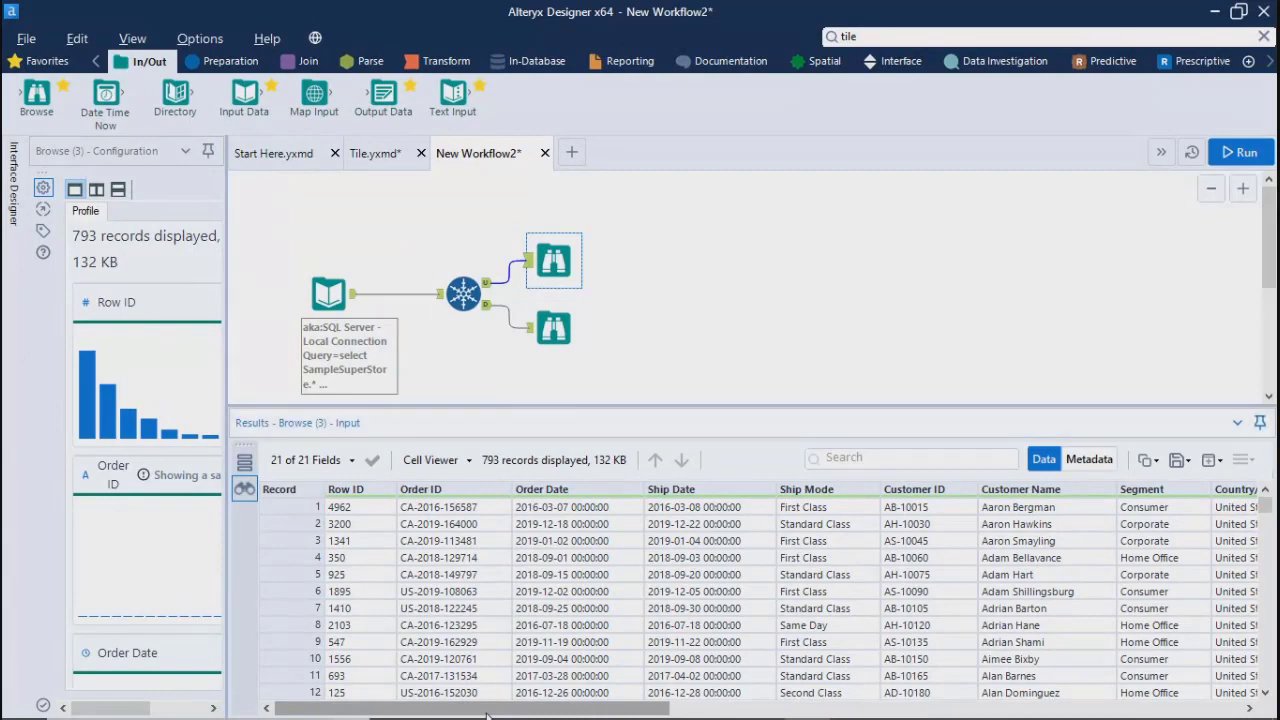
{"action": "left_click_drag", "start_coordinate": [487, 714], "coordinate": [565, 715]}
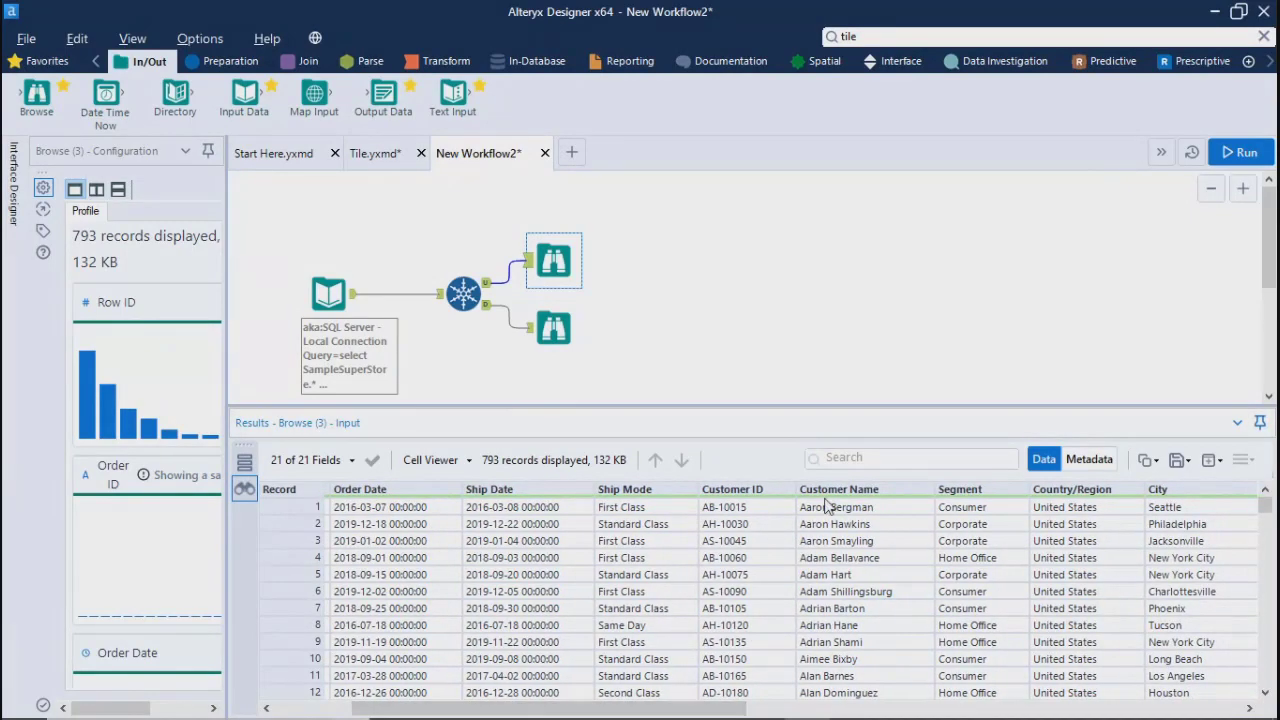
{"action": "left_click_drag", "start_coordinate": [826, 508], "coordinate": [828, 682]}
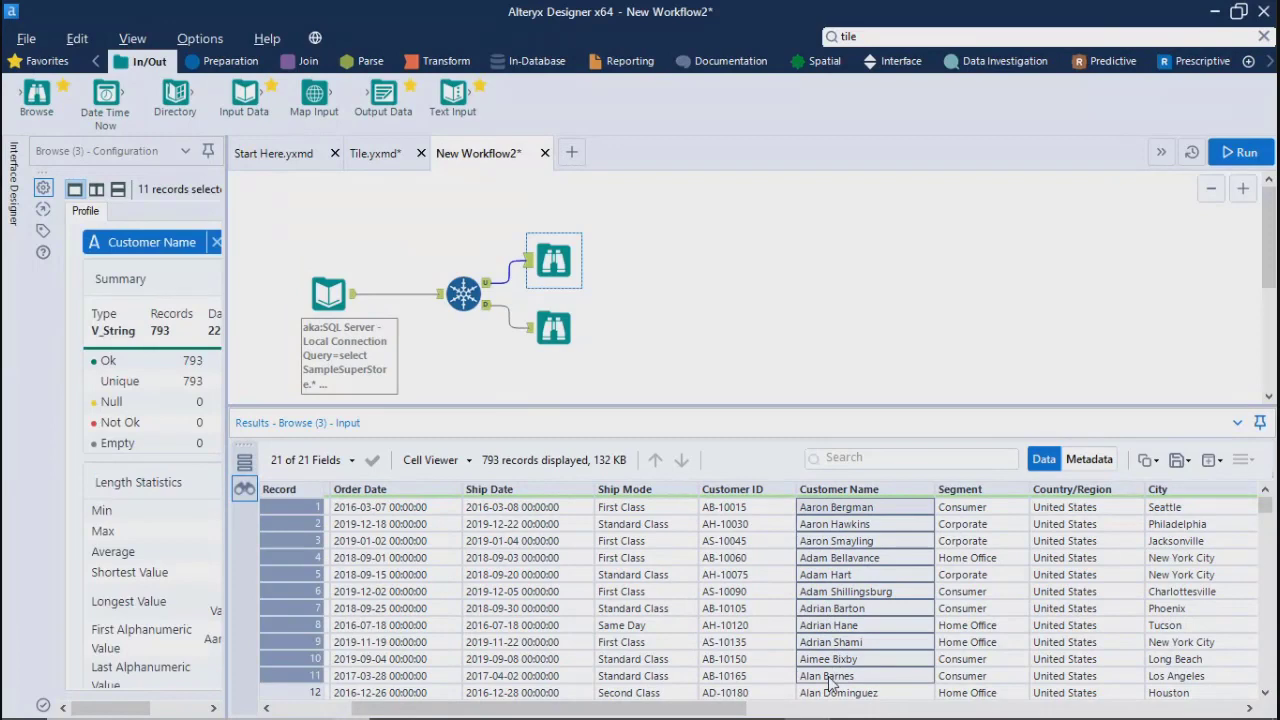
{"action": "scroll", "coordinate": [828, 682], "scroll_direction": "down", "scroll_amount": 3}
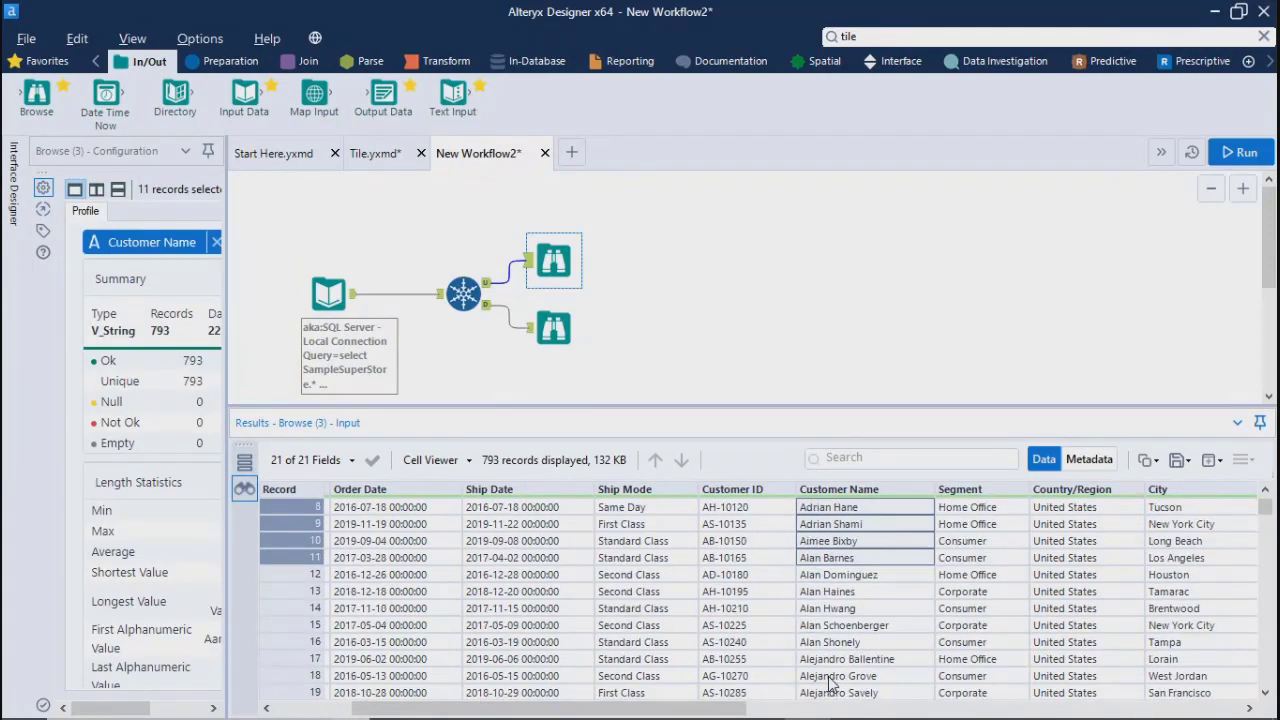
{"action": "scroll", "coordinate": [828, 682], "scroll_direction": "down", "scroll_amount": 4}
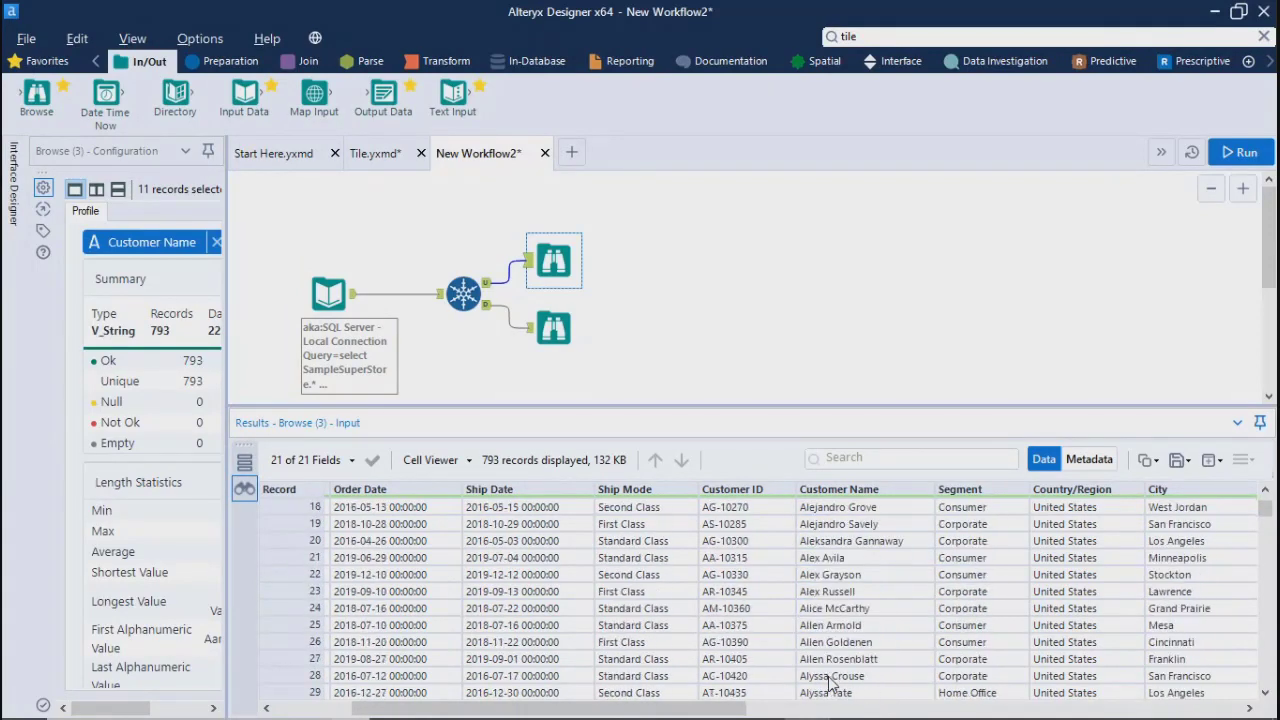
{"action": "scroll", "coordinate": [828, 682], "scroll_direction": "down", "scroll_amount": 1}
{"action": "scroll", "coordinate": [828, 682], "scroll_direction": "down", "scroll_amount": 6}
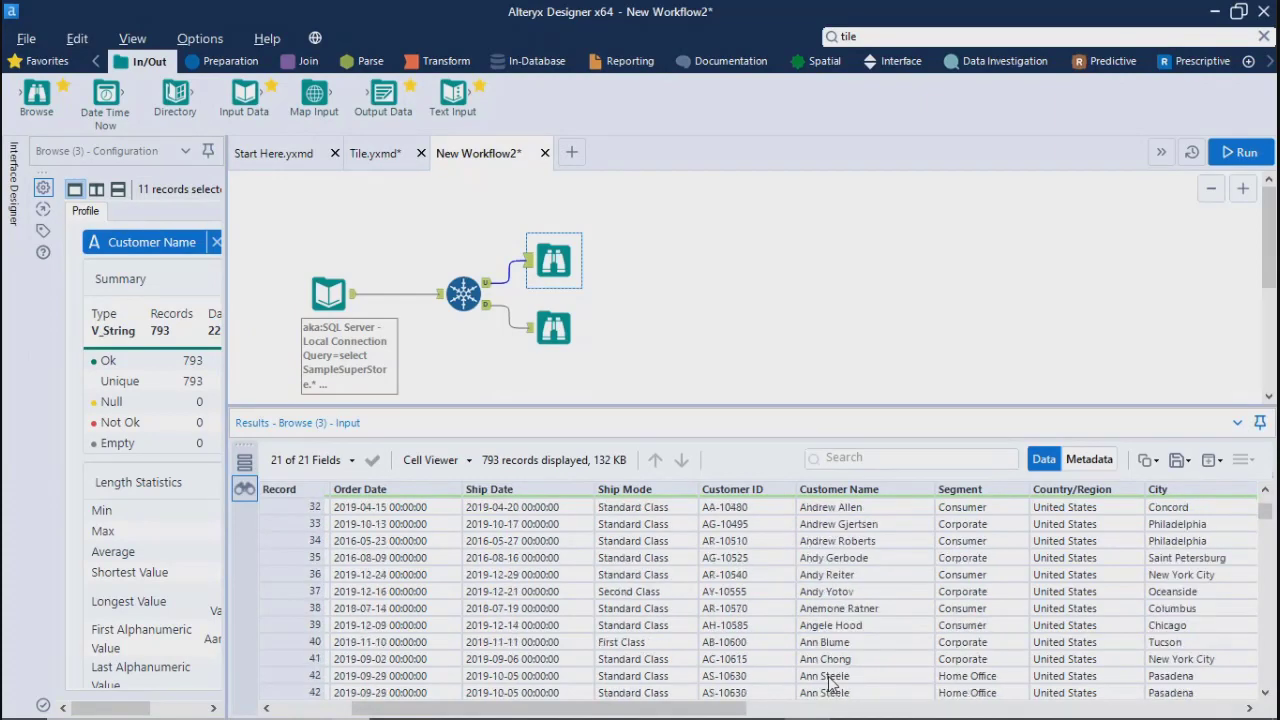
{"action": "scroll", "coordinate": [828, 682], "scroll_direction": "down", "scroll_amount": 4}
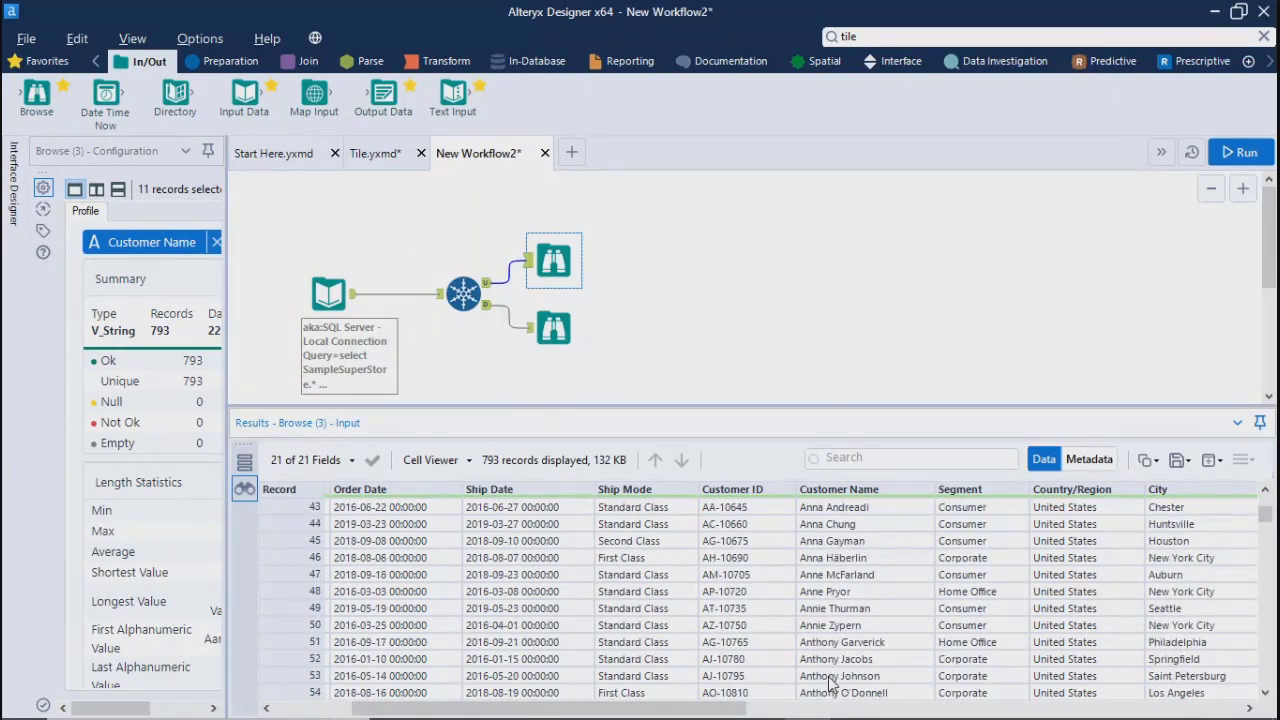
{"action": "scroll", "coordinate": [828, 682], "scroll_direction": "down", "scroll_amount": 2}
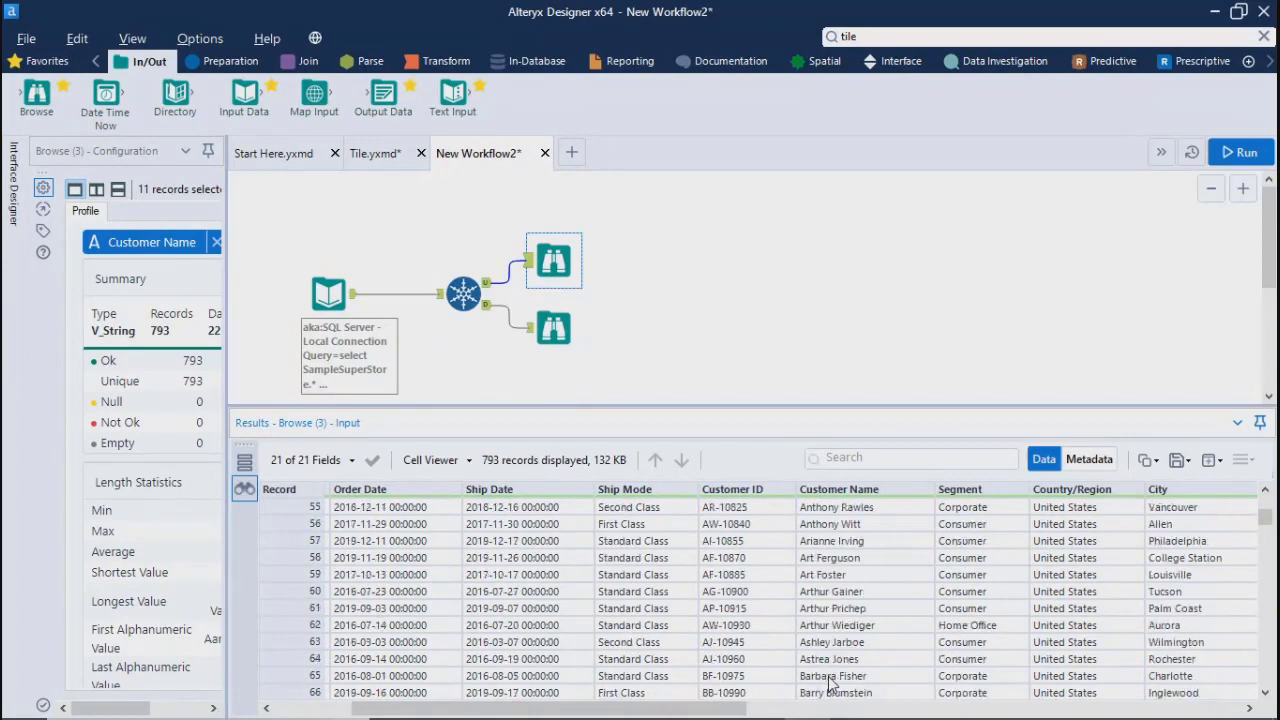
{"action": "scroll", "coordinate": [828, 682], "scroll_direction": "down", "scroll_amount": 5}
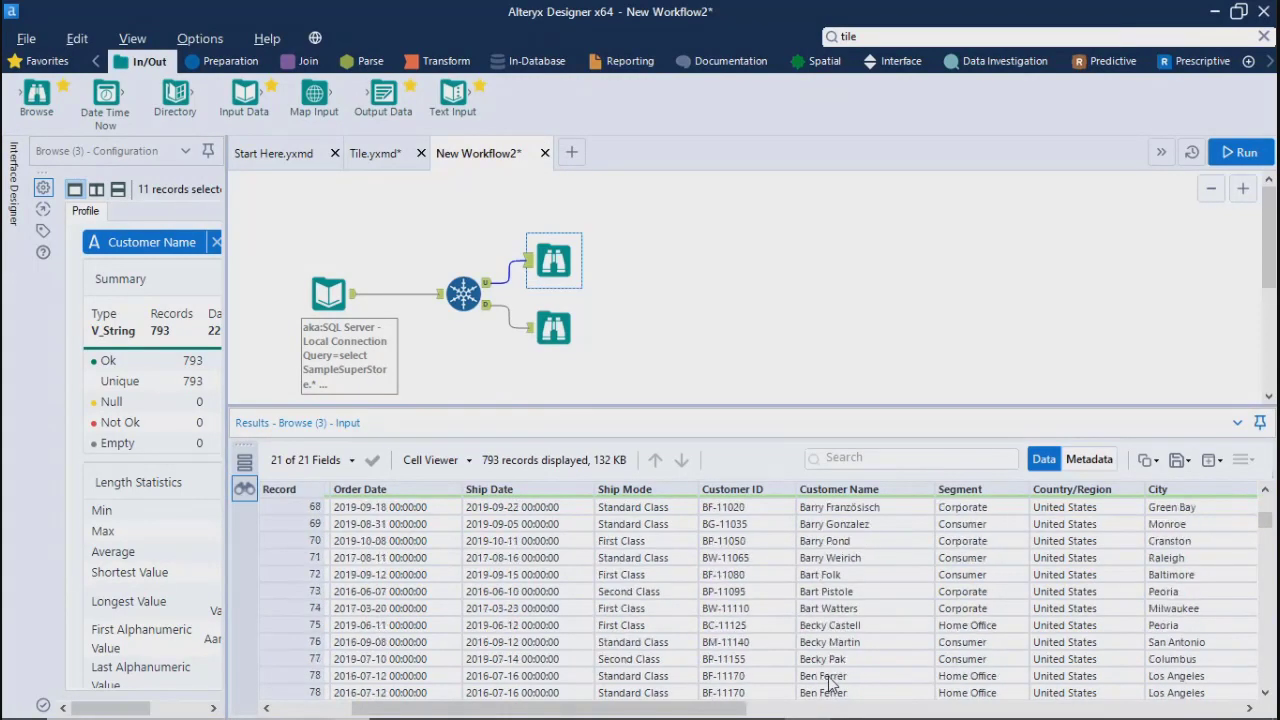
{"action": "scroll", "coordinate": [828, 682], "scroll_direction": "down", "scroll_amount": 6}
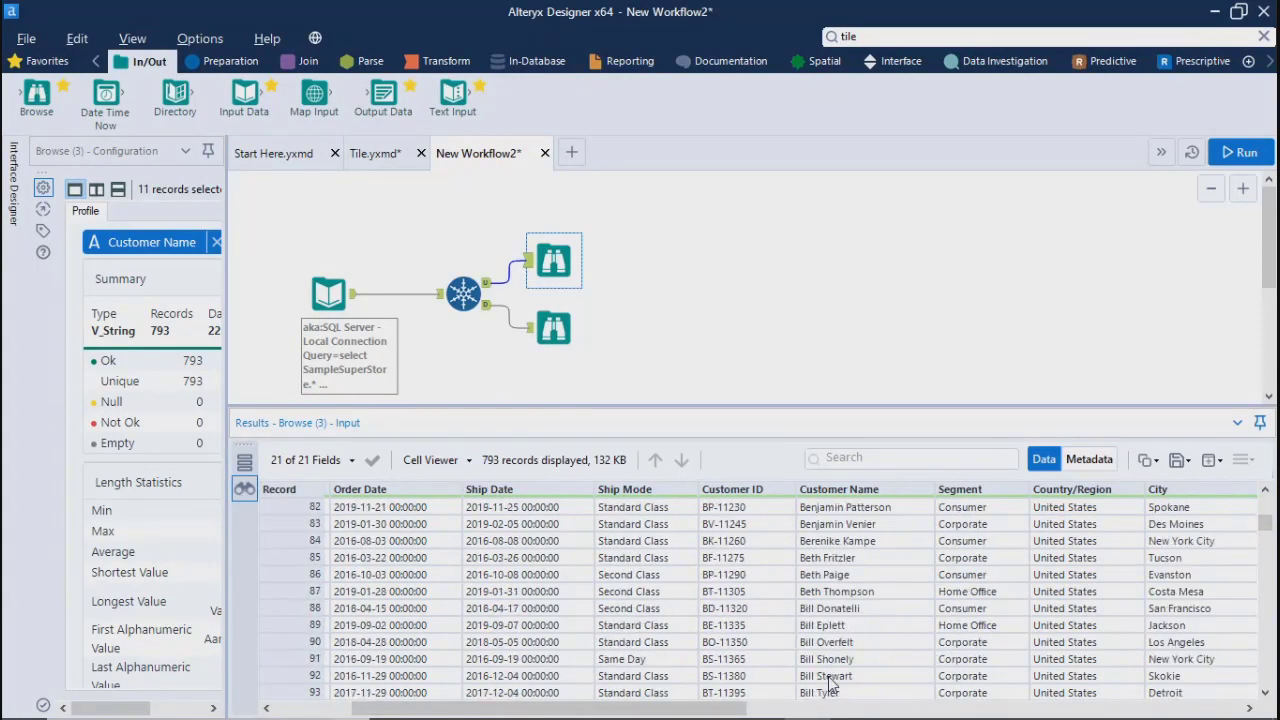
{"action": "scroll", "coordinate": [828, 682], "scroll_direction": "down", "scroll_amount": 2}
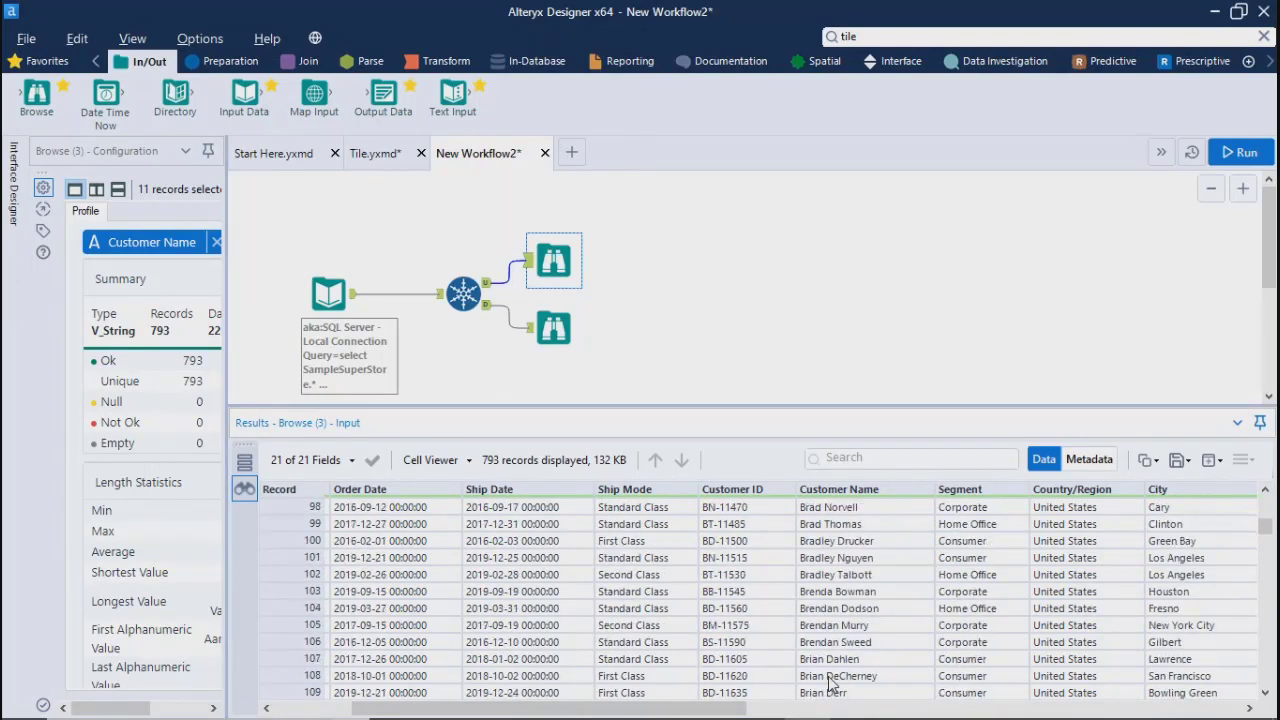
{"action": "scroll", "coordinate": [828, 682], "scroll_direction": "down", "scroll_amount": 9}
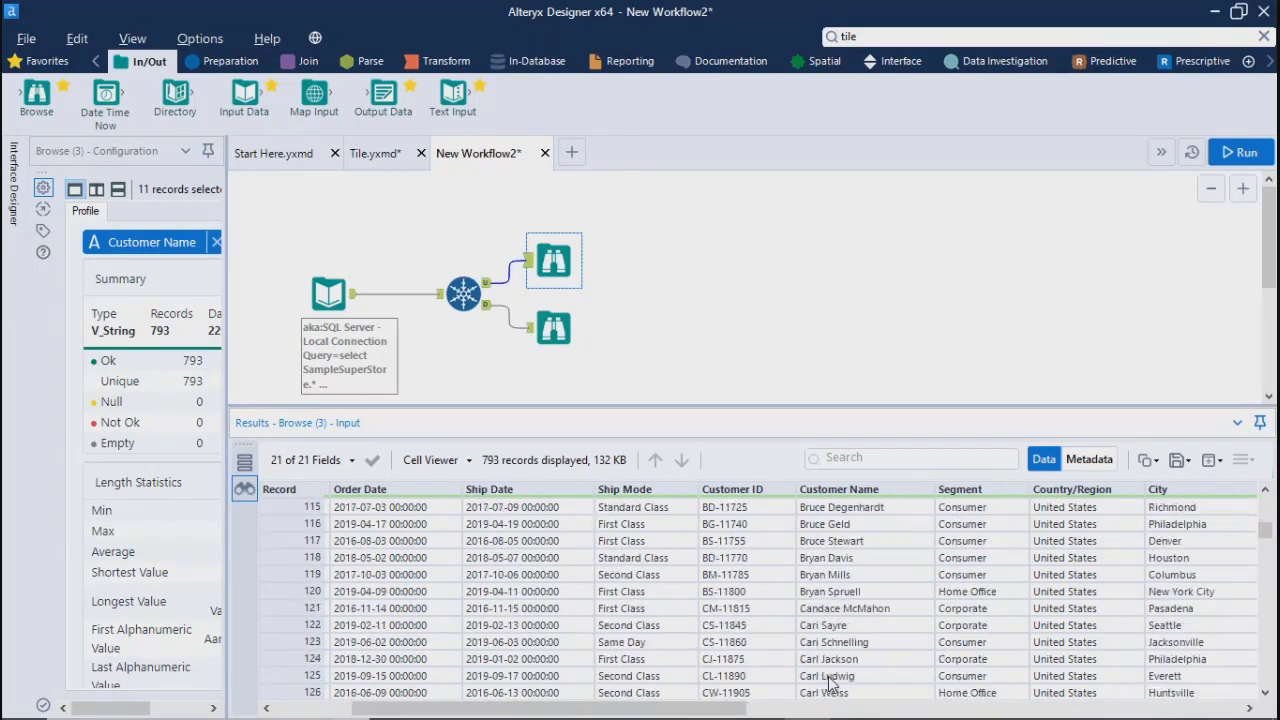
- Examine the repeated Customer Name values in the Browse tool on the duplicate output
{"action": "left_click", "coordinate": [566, 327]}
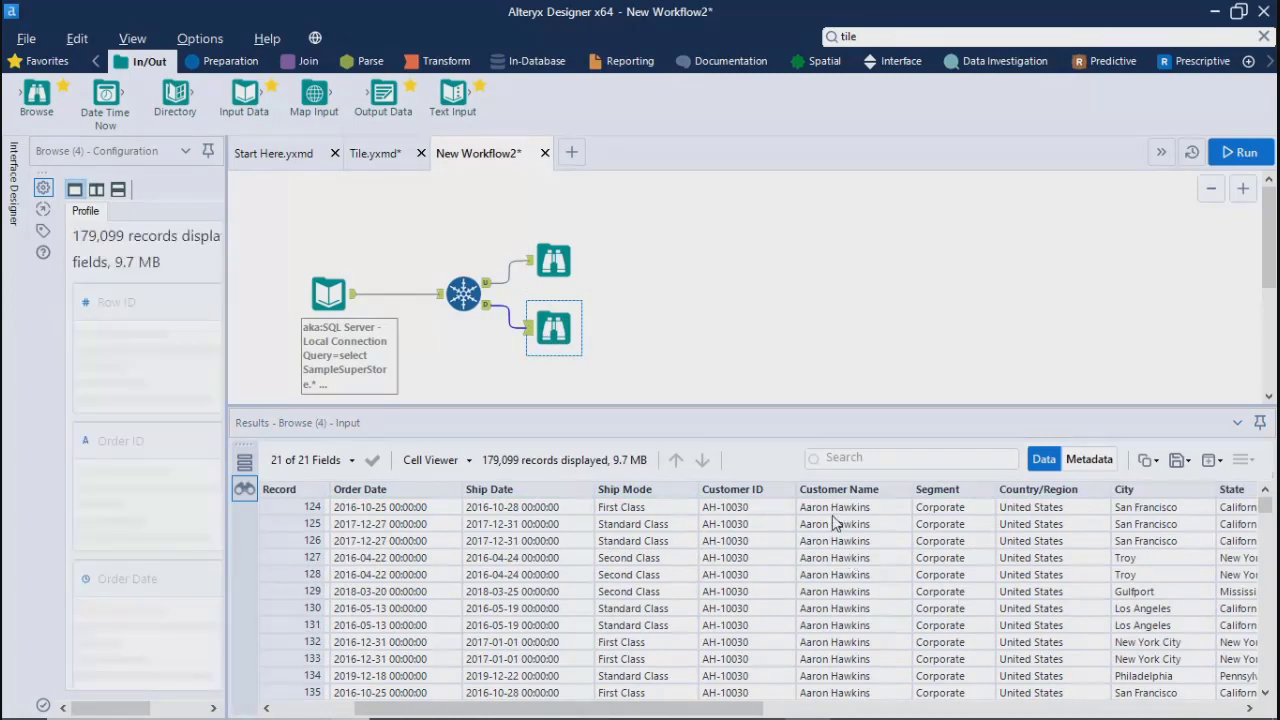
{"action": "left_click_drag", "start_coordinate": [832, 522], "coordinate": [838, 670]}
{"action": "scroll", "coordinate": [838, 672], "scroll_direction": "down", "scroll_amount": 13}
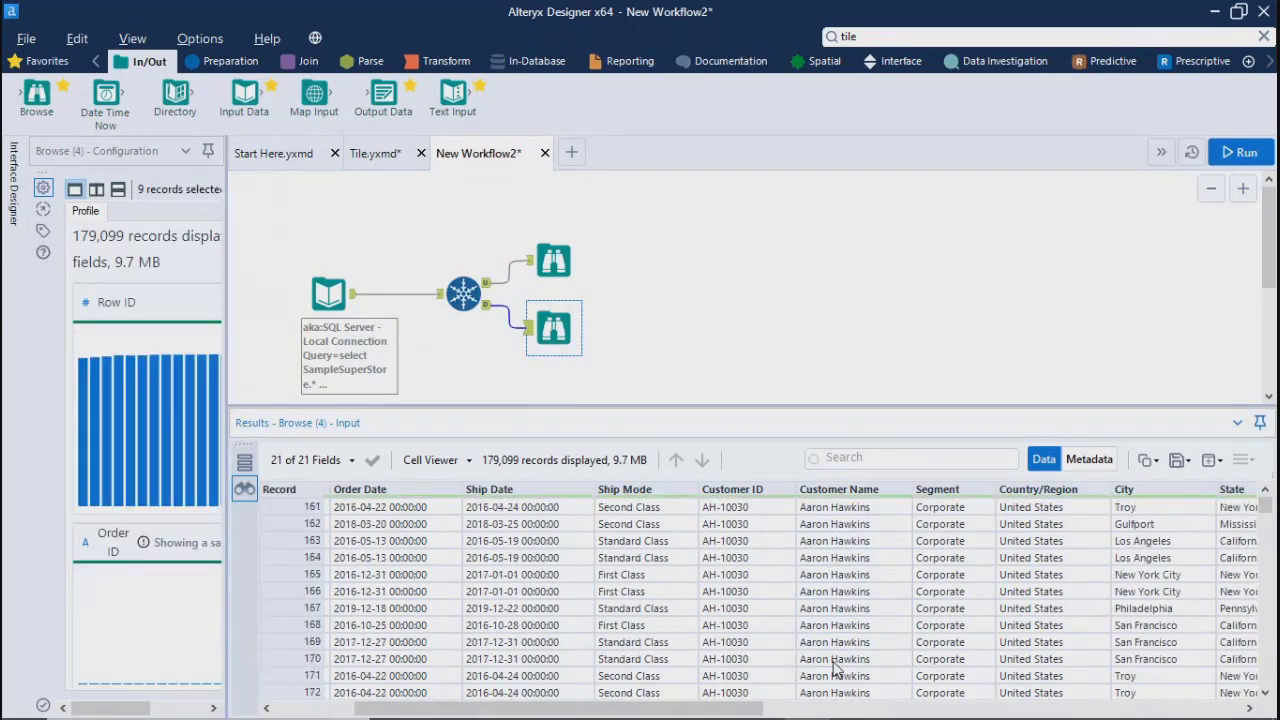
- Read further down the duplicate output's Customer Name column past the second customer's repeated records
{"action": "scroll", "coordinate": [836, 670], "scroll_direction": "down", "scroll_amount": 14}
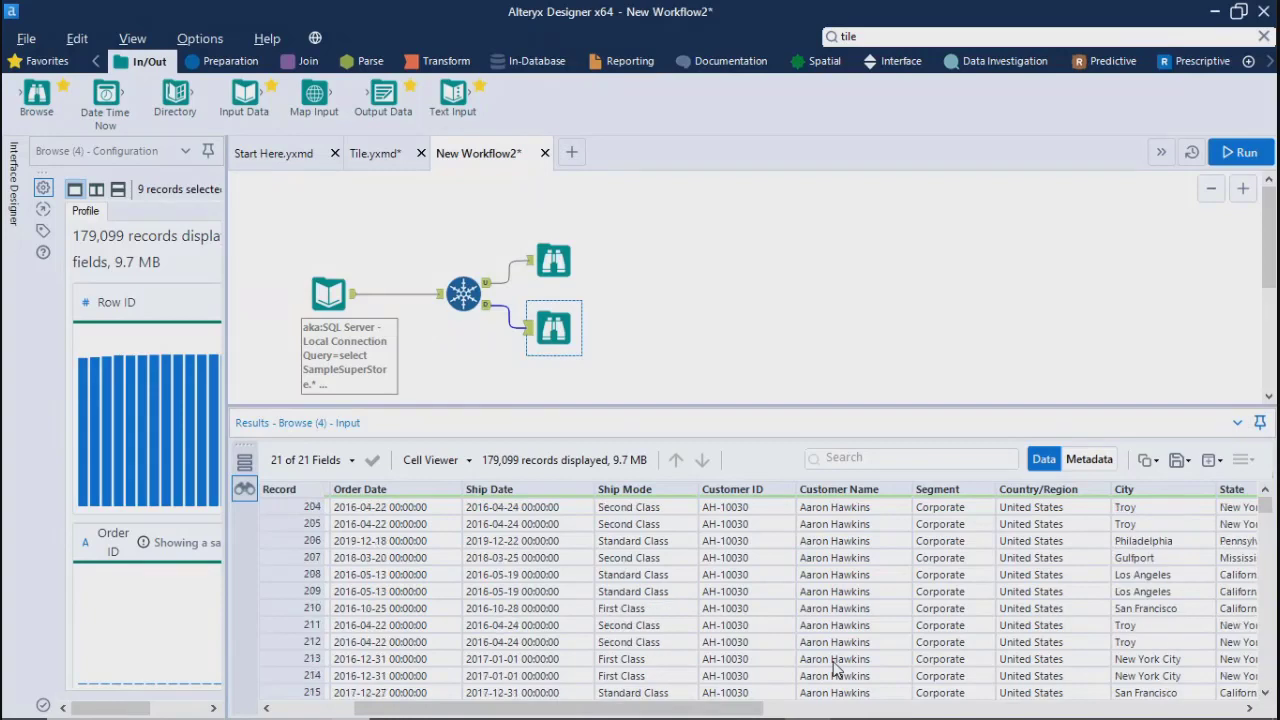
{"action": "scroll", "coordinate": [836, 670], "scroll_direction": "down", "scroll_amount": 17}
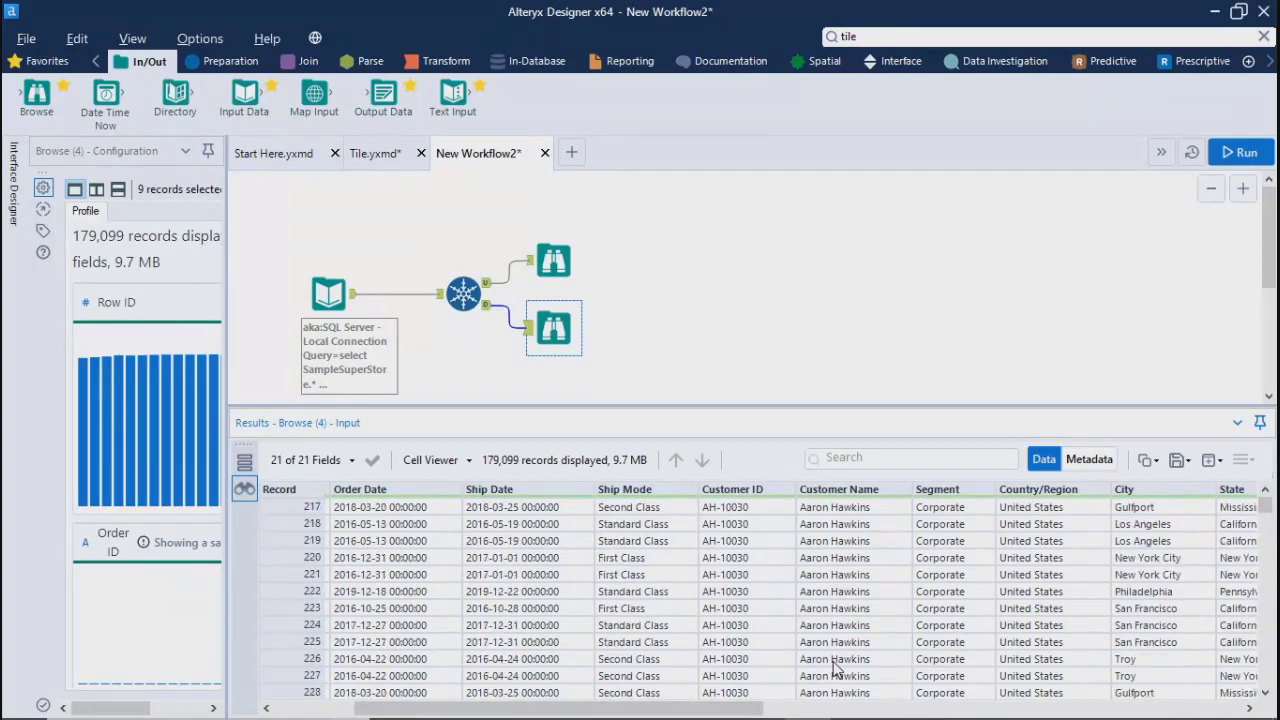
{"action": "scroll", "coordinate": [836, 670], "scroll_direction": "down", "scroll_amount": 20}
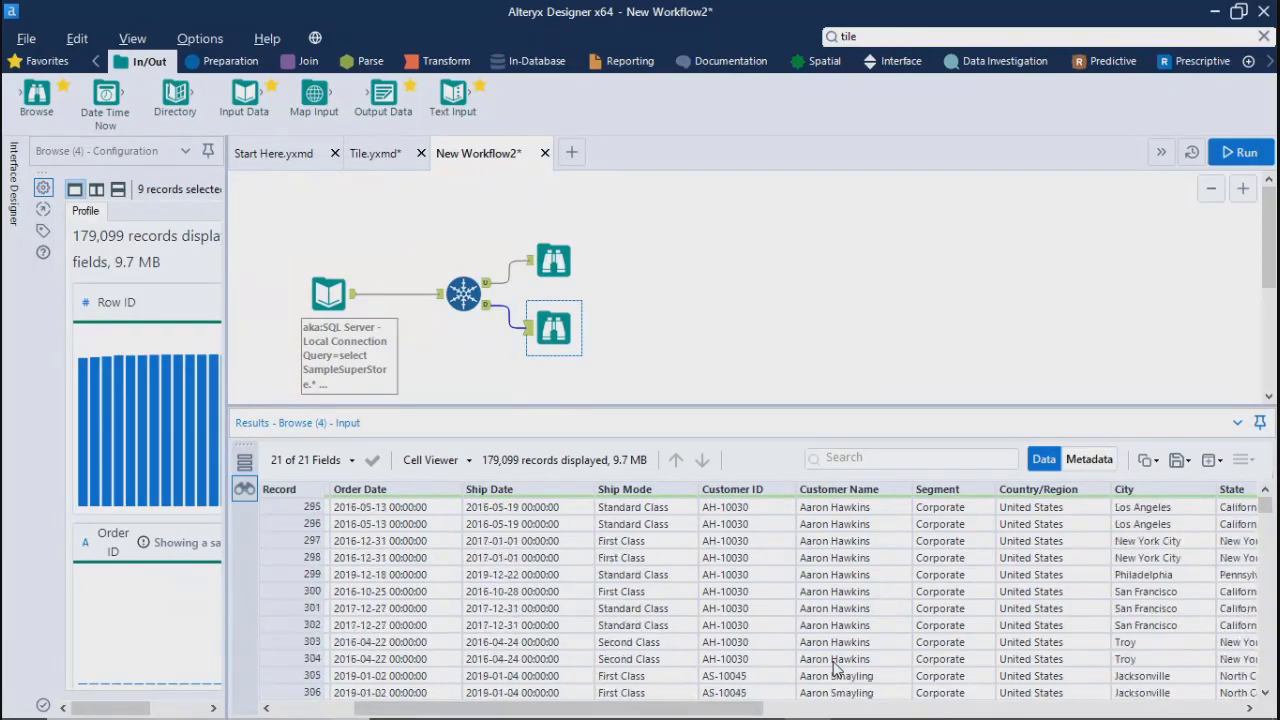
{"action": "scroll", "coordinate": [836, 670], "scroll_direction": "down", "scroll_amount": 1}
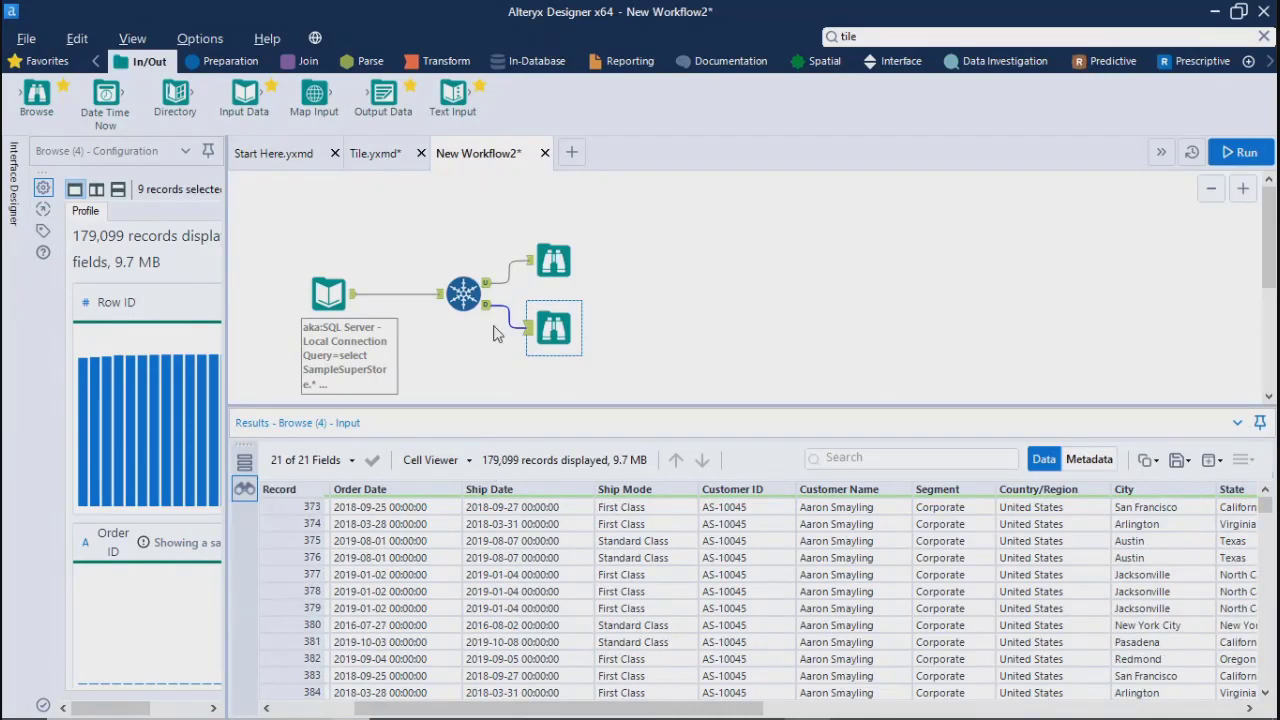
- Return to the first records of the Browse tool on the unique output and inspect the Customer Name column's profile
{"action": "left_click", "coordinate": [553, 262]}
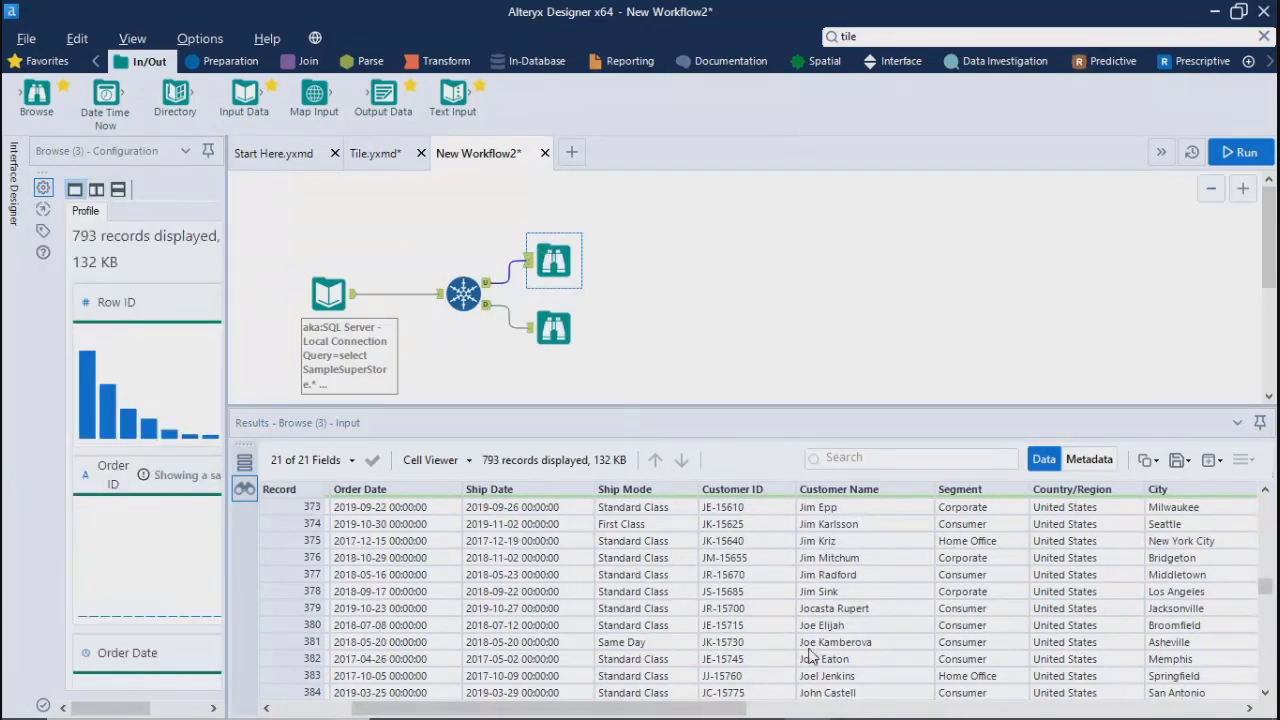
{"action": "right_click", "coordinate": [795, 714]}
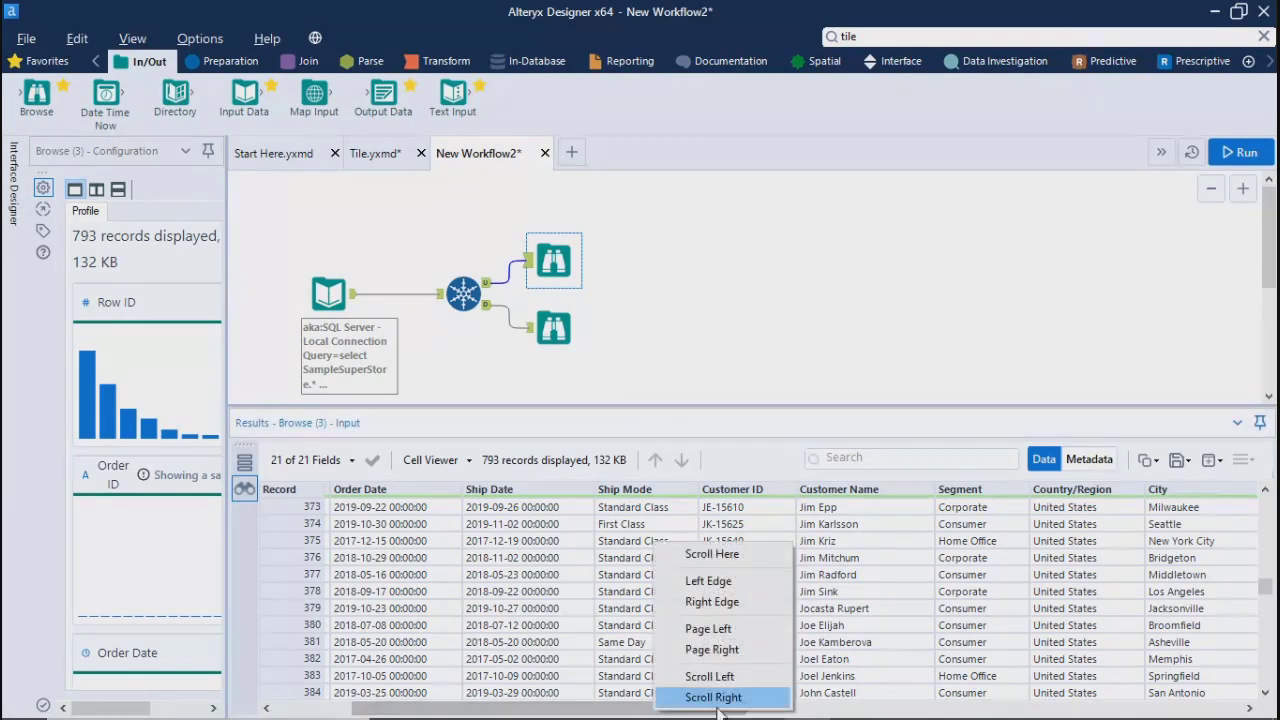
{"action": "left_click", "coordinate": [688, 697]}
{"action": "left_click_drag", "start_coordinate": [692, 712], "coordinate": [466, 715]}
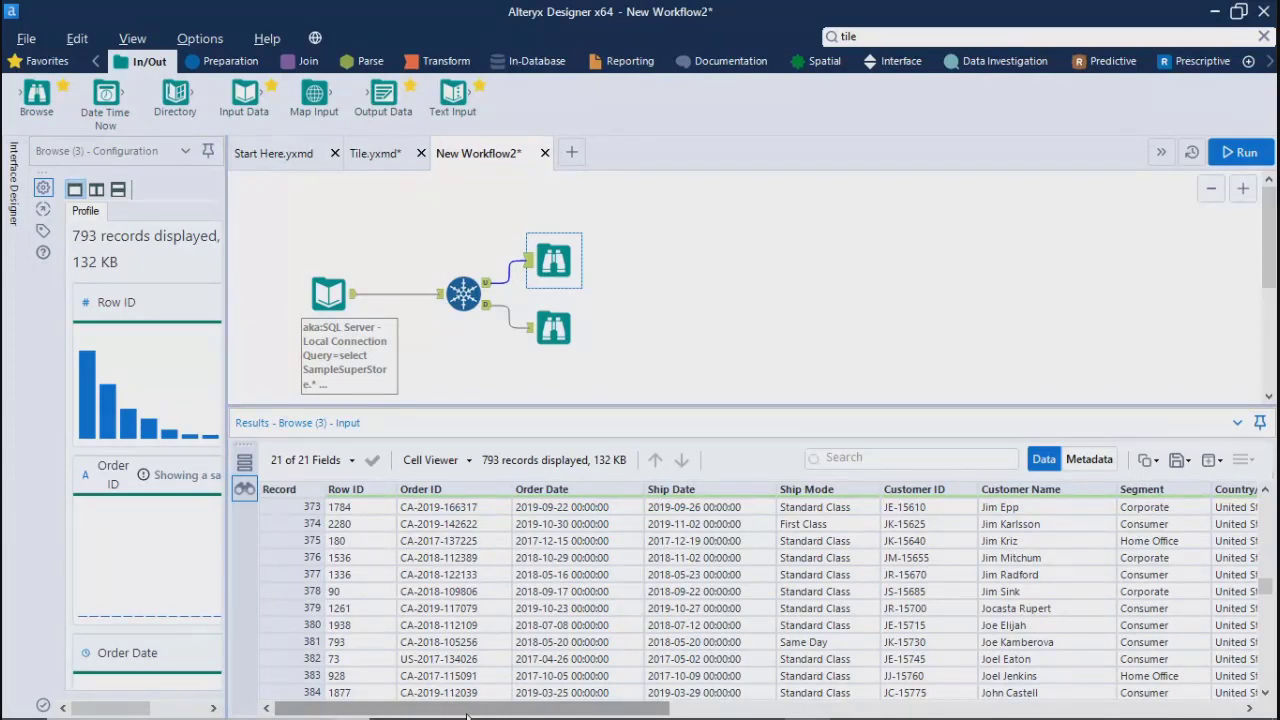
{"action": "scroll", "coordinate": [713, 585], "scroll_direction": "up", "scroll_amount": 16}
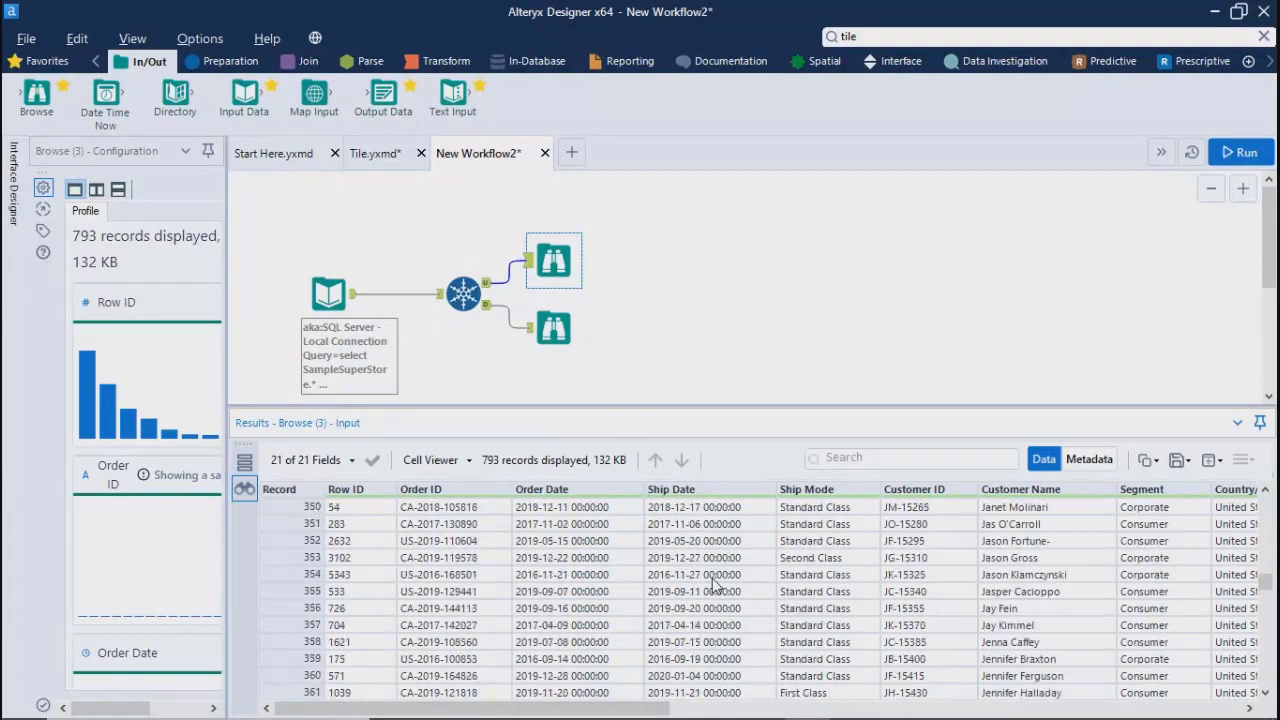
{"action": "scroll", "coordinate": [713, 585], "scroll_direction": "up", "scroll_amount": 20}
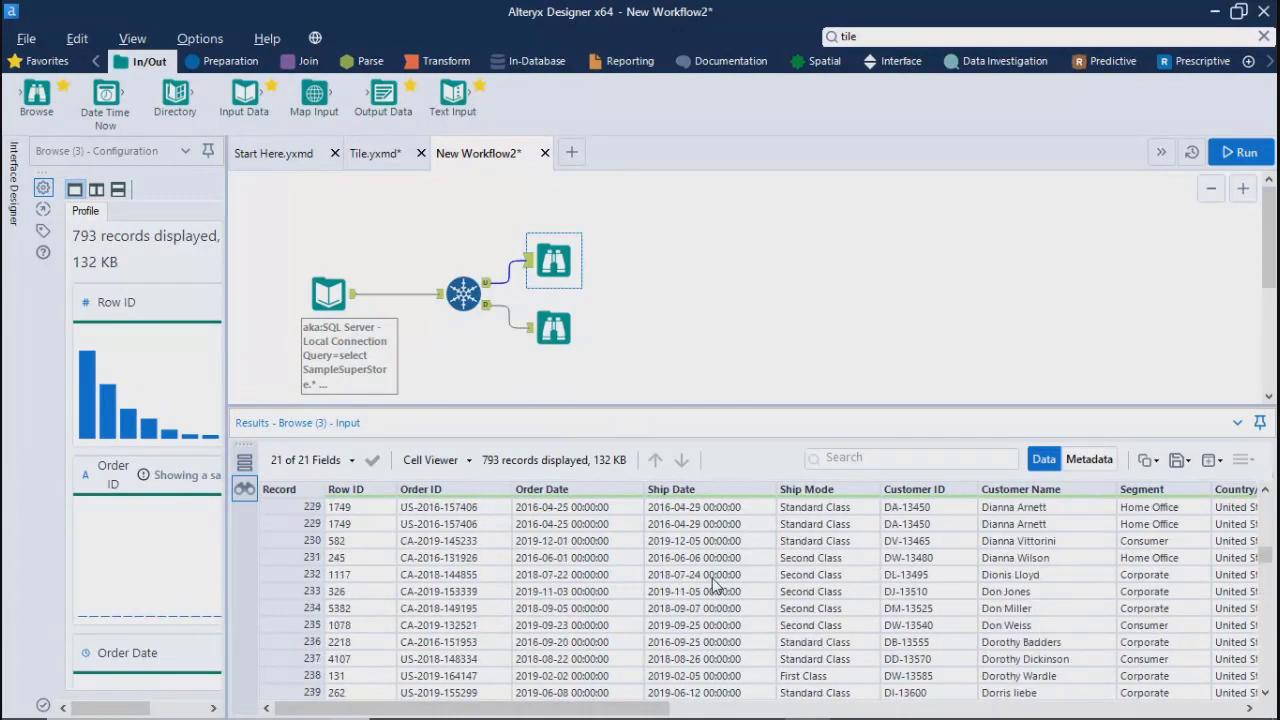
{"action": "left_click_drag", "start_coordinate": [1268, 545], "coordinate": [1266, 505]}
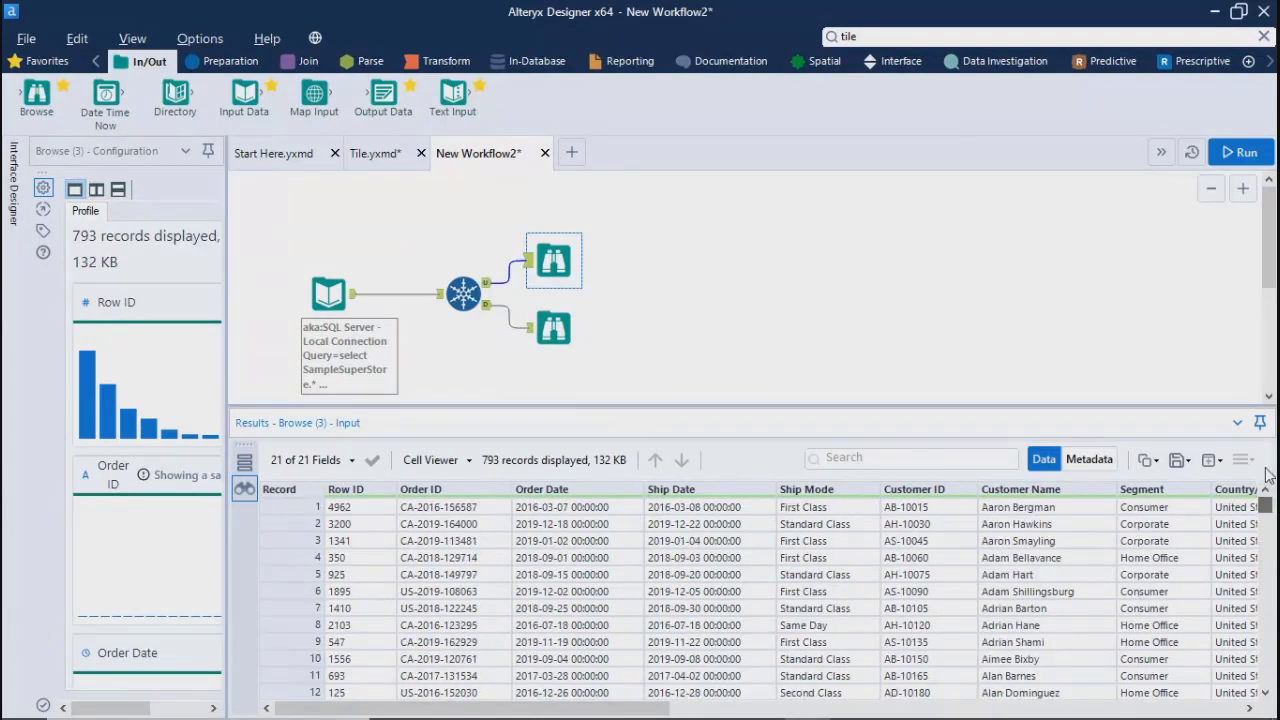
{"action": "left_click", "coordinate": [800, 507]}
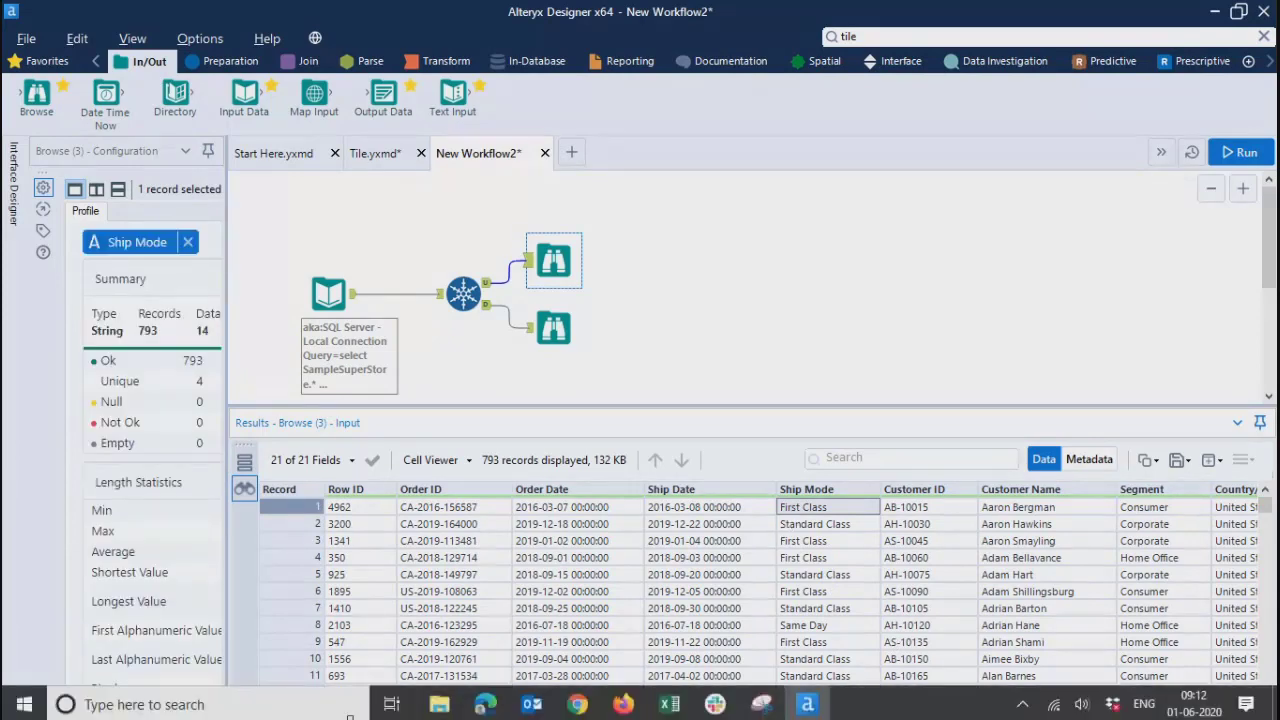
{"action": "left_click_drag", "start_coordinate": [588, 712], "coordinate": [441, 700]}
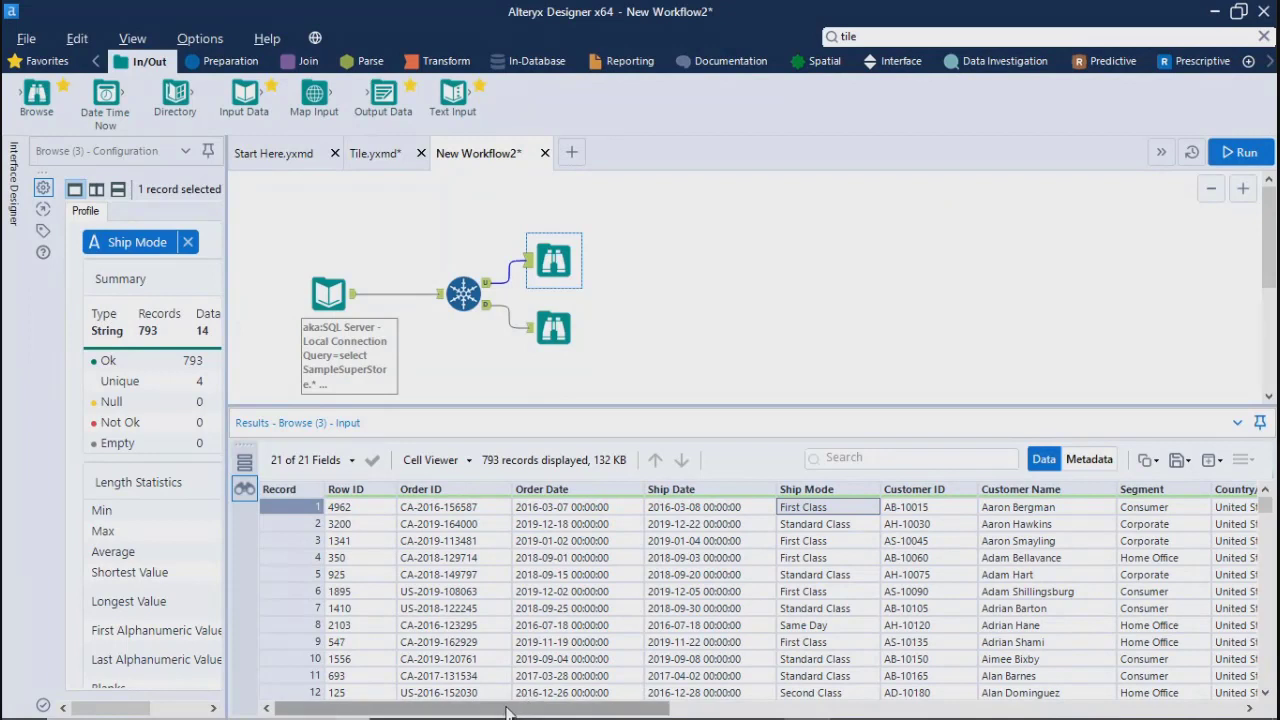
{"action": "left_click_drag", "start_coordinate": [512, 710], "coordinate": [576, 710]}
{"action": "left_click", "coordinate": [860, 509]}
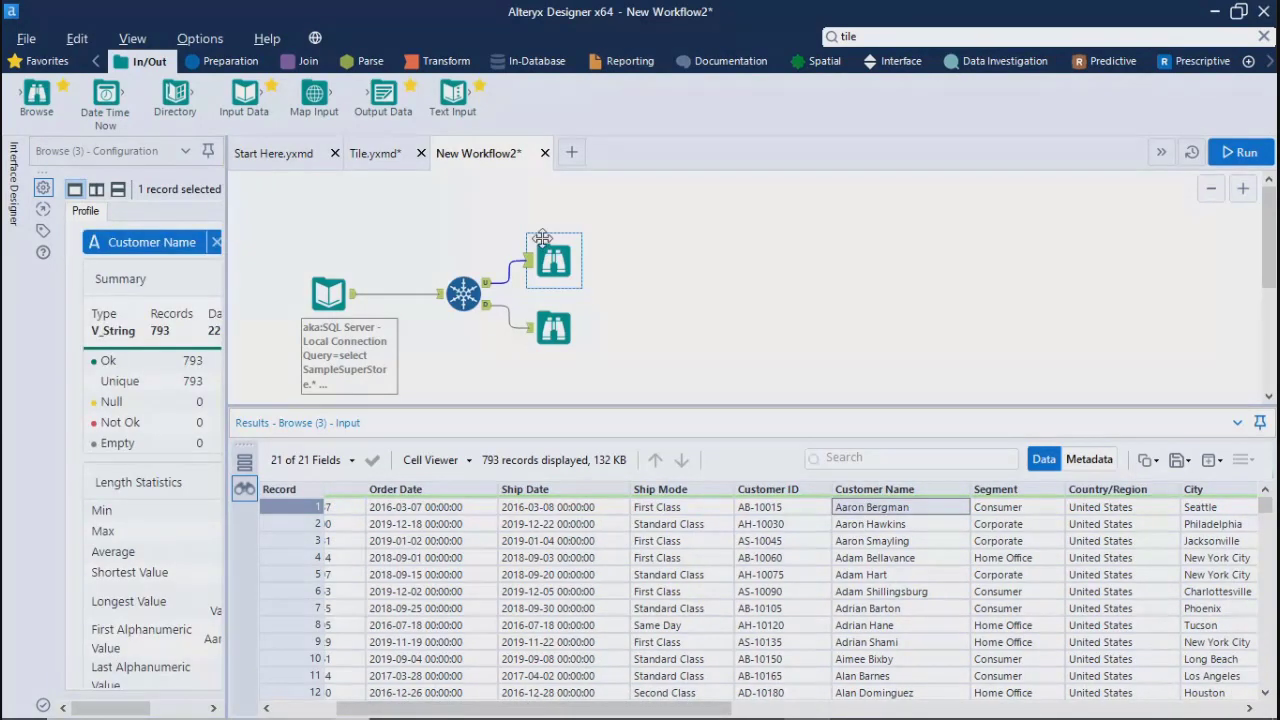
- Review the first few hundred records of the Browse tool on the duplicate output for repeated Customer Name values
{"action": "left_click", "coordinate": [557, 263]}
{"action": "left_click", "coordinate": [554, 331]}
{"action": "scroll", "coordinate": [863, 582], "scroll_direction": "down", "scroll_amount": 1}
{"action": "scroll", "coordinate": [866, 590], "scroll_direction": "down", "scroll_amount": 20}
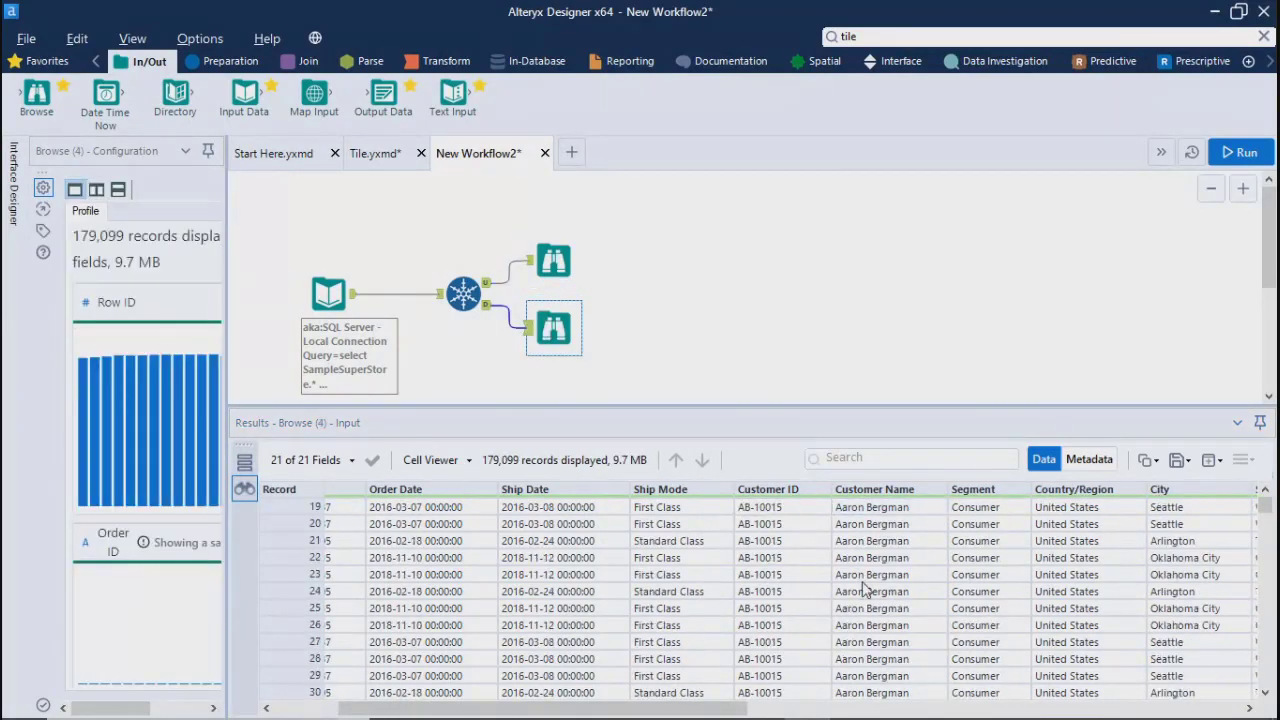
{"action": "scroll", "coordinate": [866, 590], "scroll_direction": "down", "scroll_amount": 20}
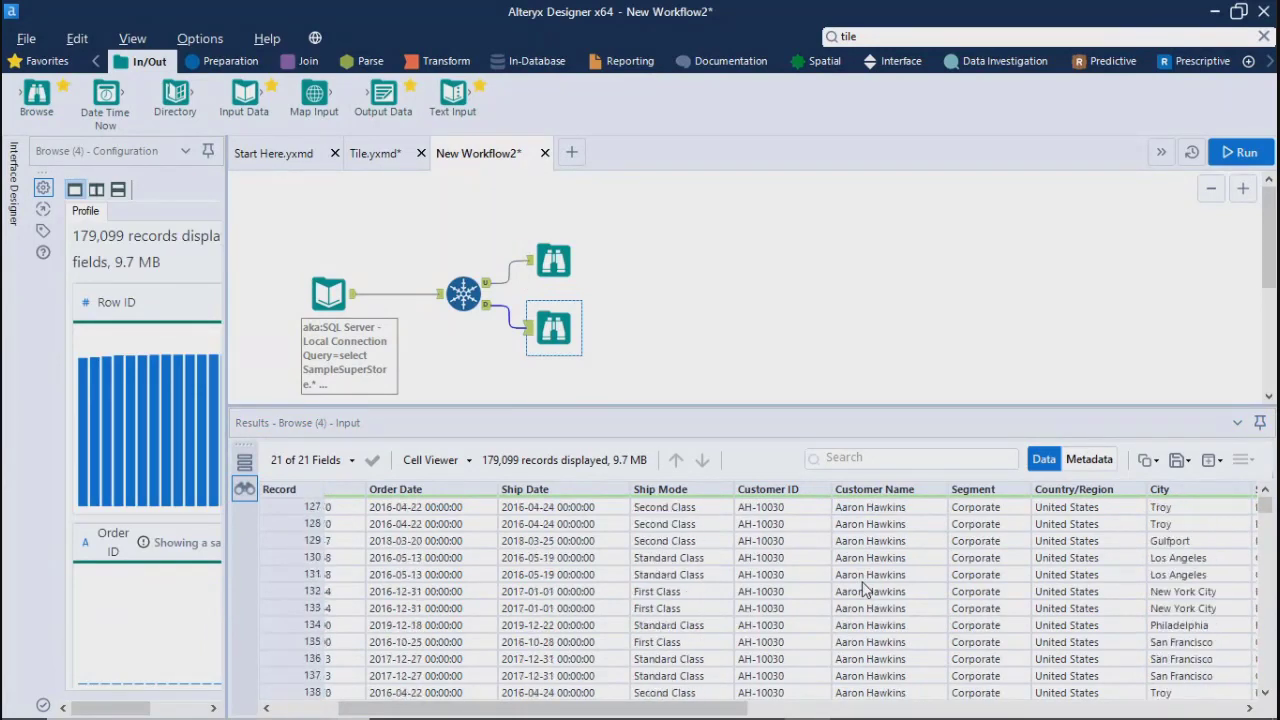
{"action": "scroll", "coordinate": [866, 590], "scroll_direction": "down", "scroll_amount": 15}
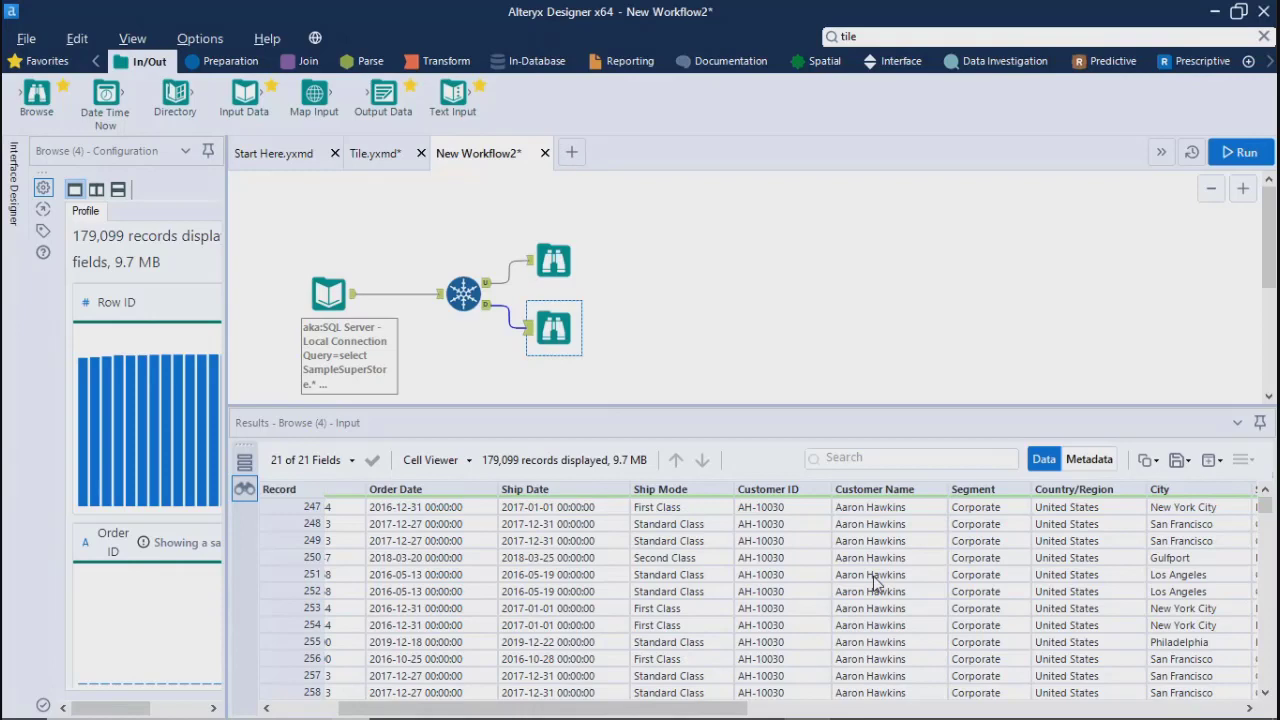
- Check from the first record of the unique output whether each Customer Name occurs only once
{"action": "left_click", "coordinate": [549, 268], "text": "ctrl"}
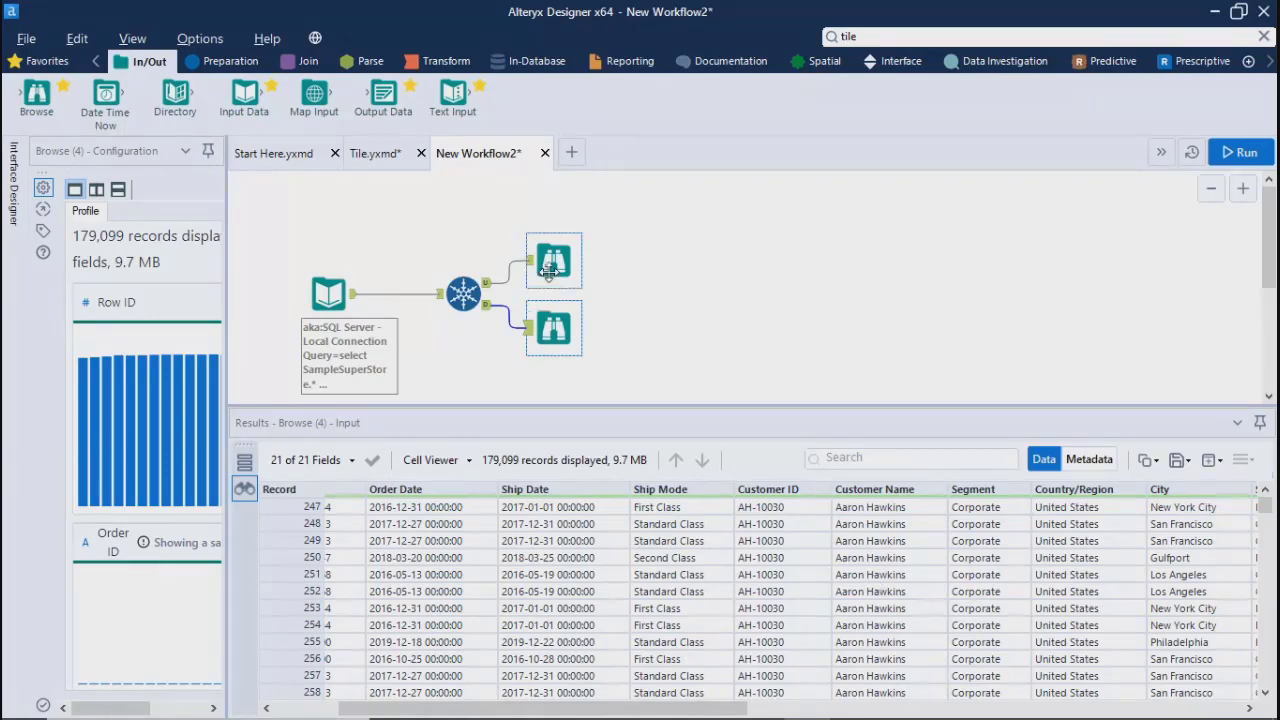
{"action": "left_click", "coordinate": [549, 268]}
{"action": "scroll", "coordinate": [852, 548], "scroll_direction": "up", "scroll_amount": 4}
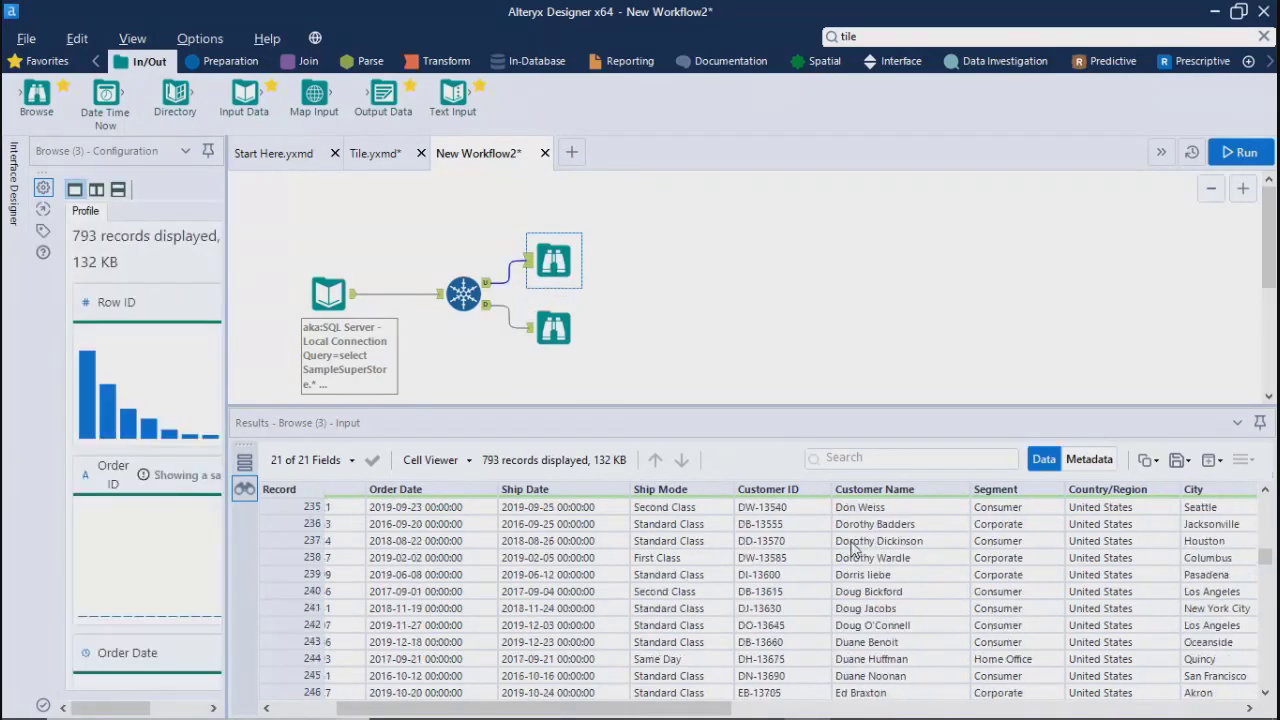
{"action": "scroll", "coordinate": [852, 548], "scroll_direction": "up", "scroll_amount": 20}
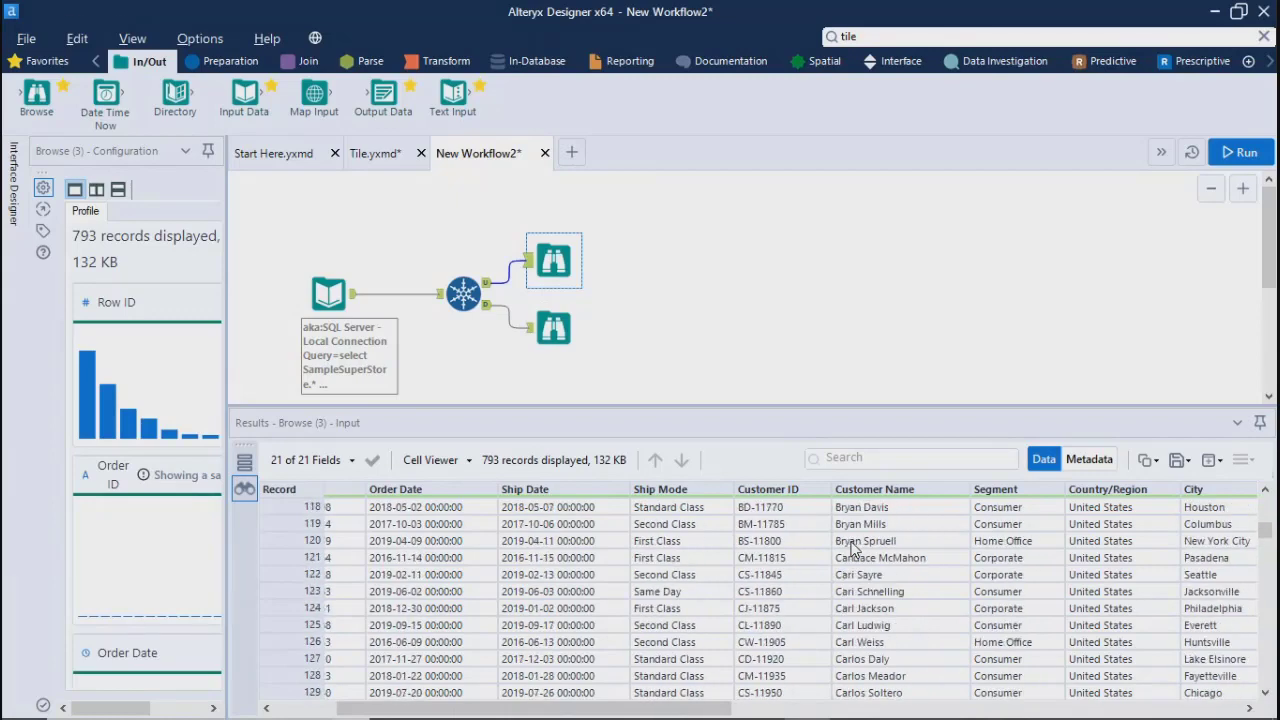
{"action": "scroll", "coordinate": [852, 548], "scroll_direction": "up", "scroll_amount": 20}
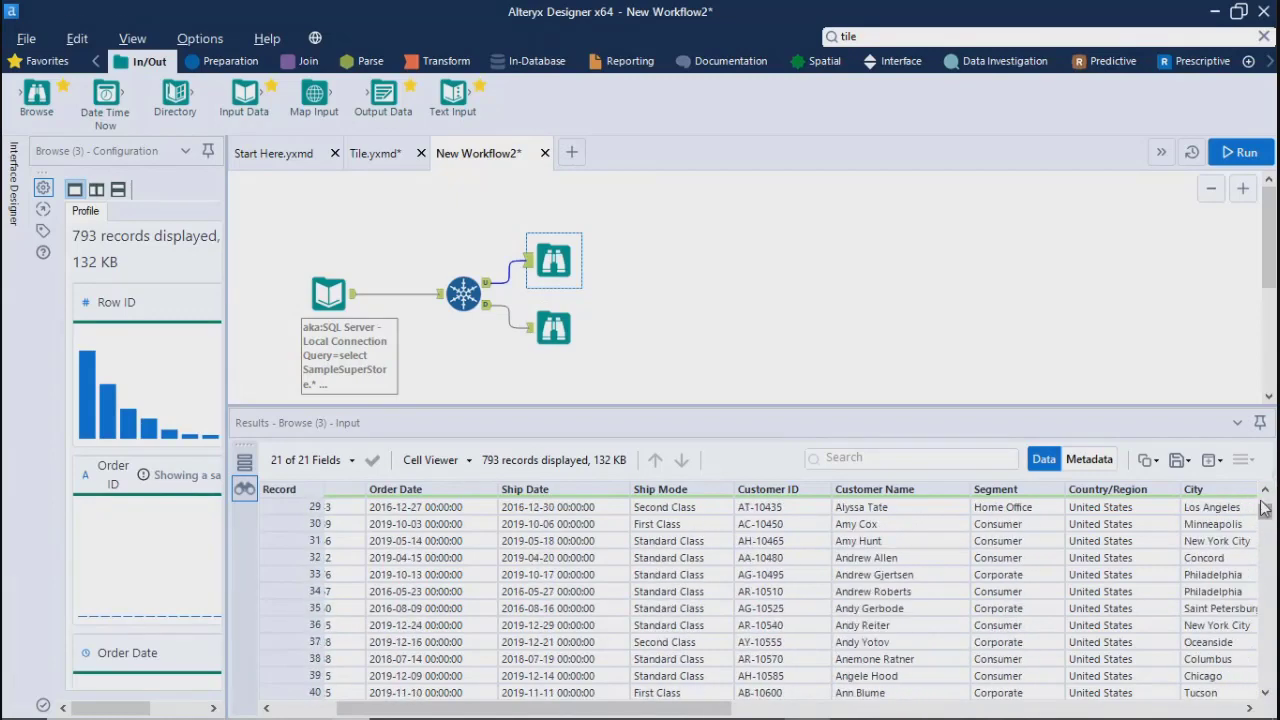
{"action": "scroll", "coordinate": [1264, 511], "scroll_direction": "up", "scroll_amount": 10}
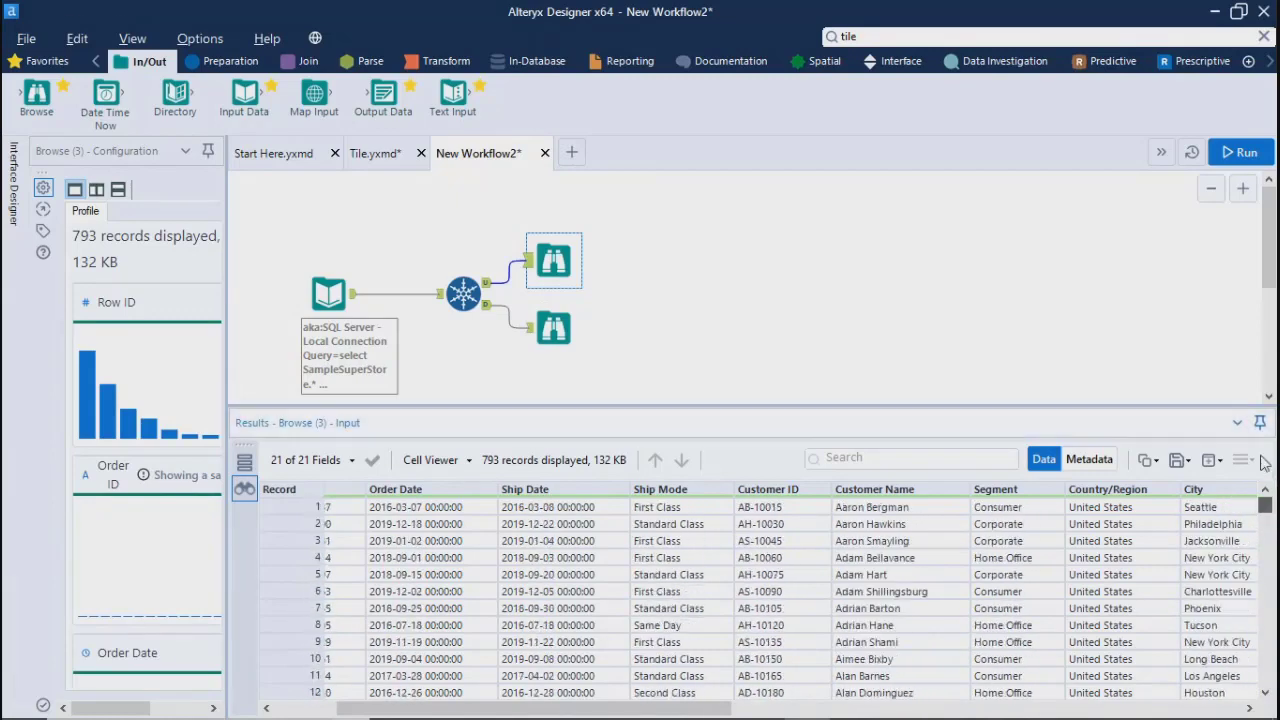
{"action": "left_click", "coordinate": [868, 541]}
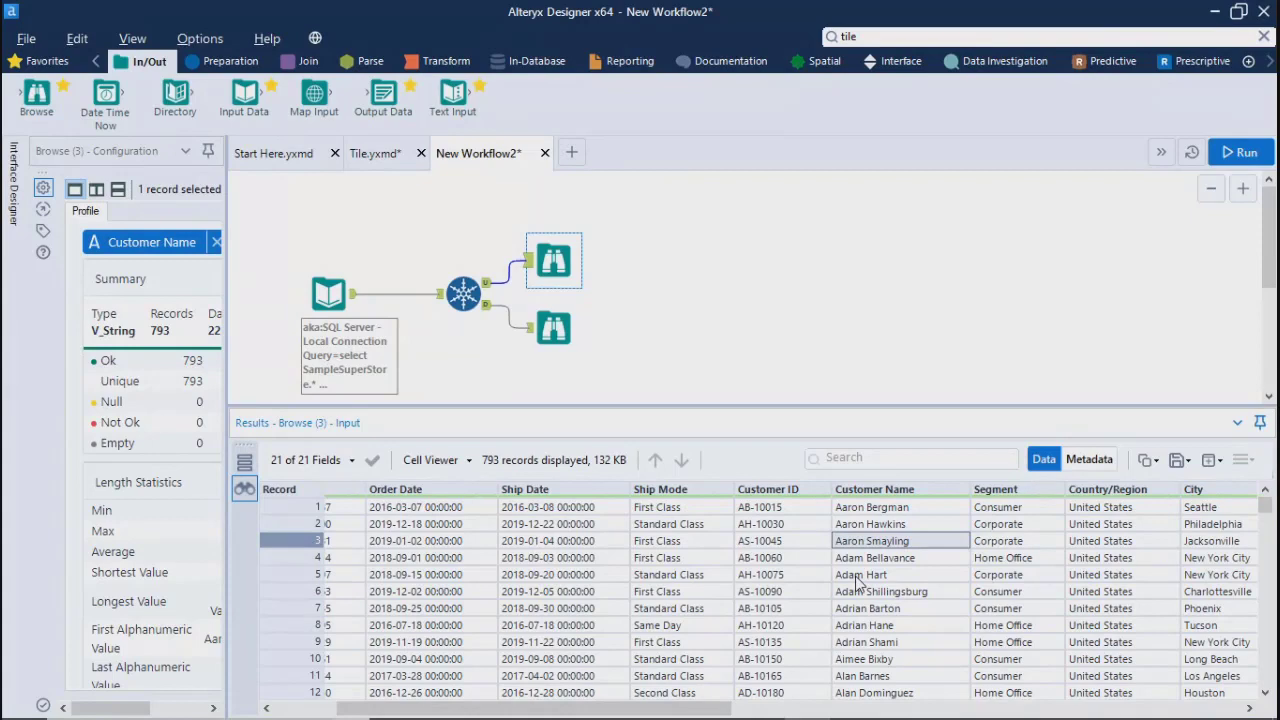
{"action": "left_click", "coordinate": [857, 577]}
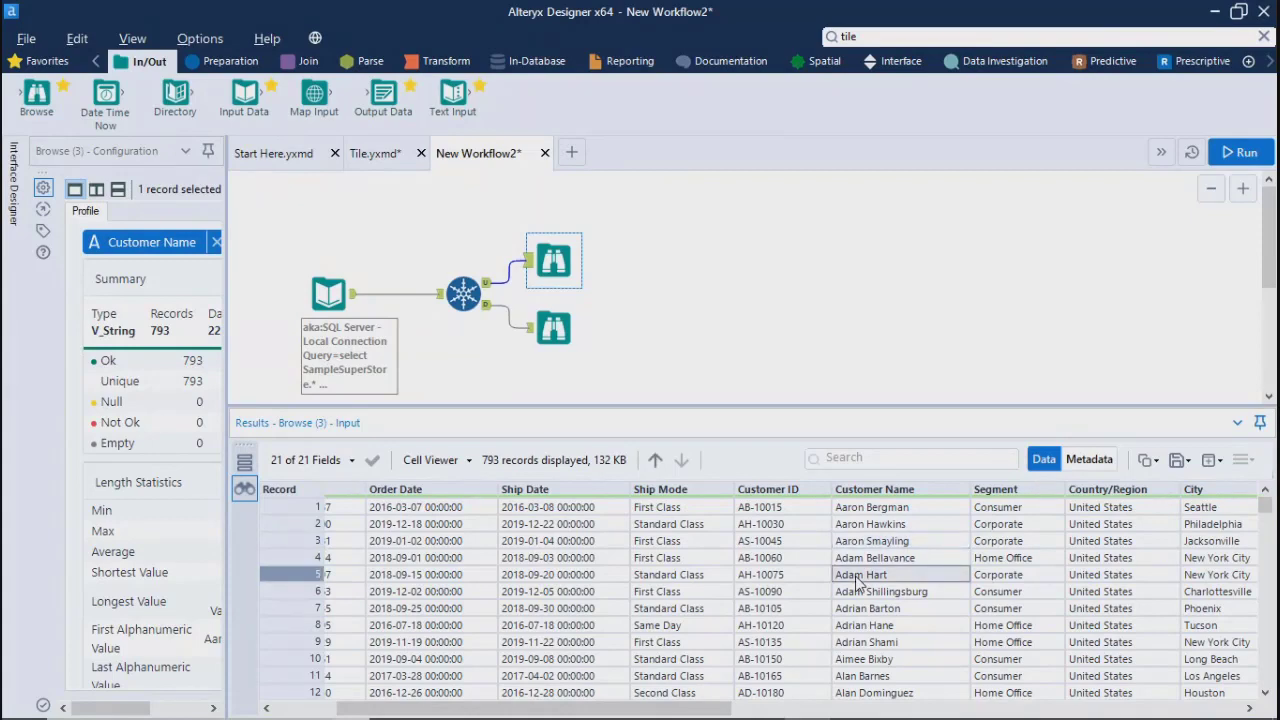
- Inspect the duplicate output's Customer Name profile and the repeated names around record 7,850
{"action": "left_click", "coordinate": [553, 328]}
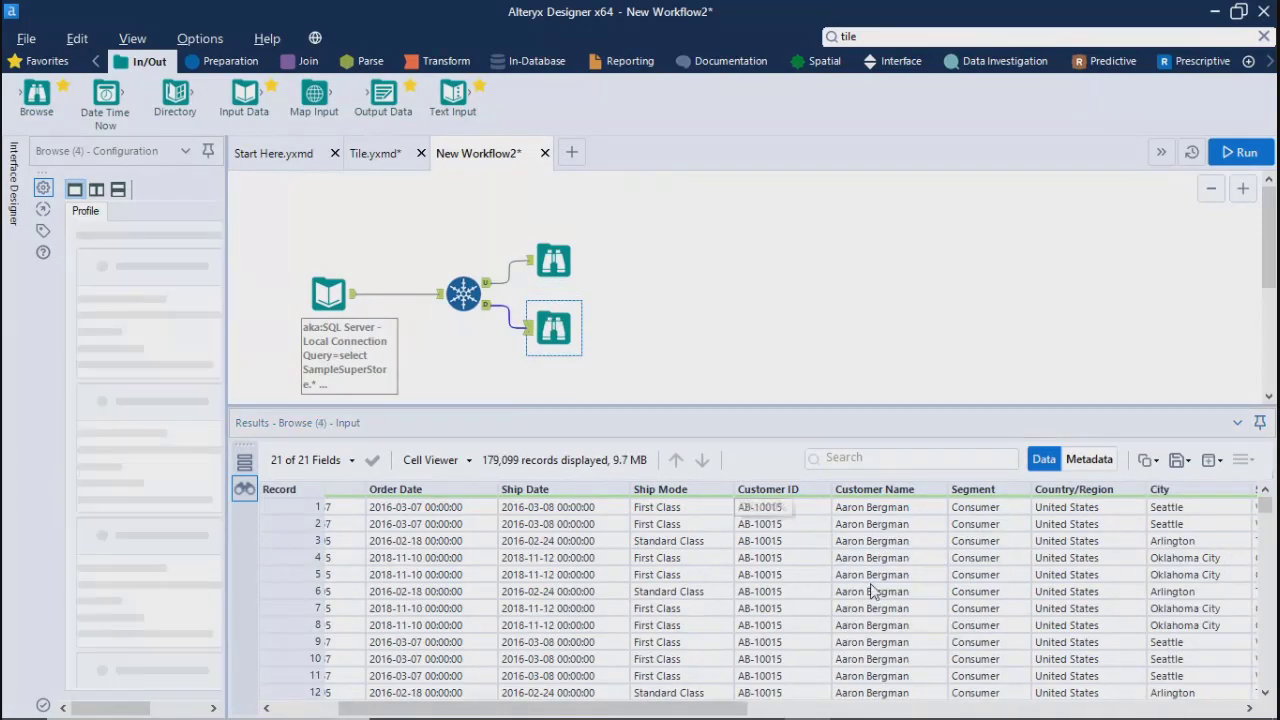
{"action": "scroll", "coordinate": [893, 612], "scroll_direction": "down", "scroll_amount": 20}
{"action": "left_click", "coordinate": [893, 609]}
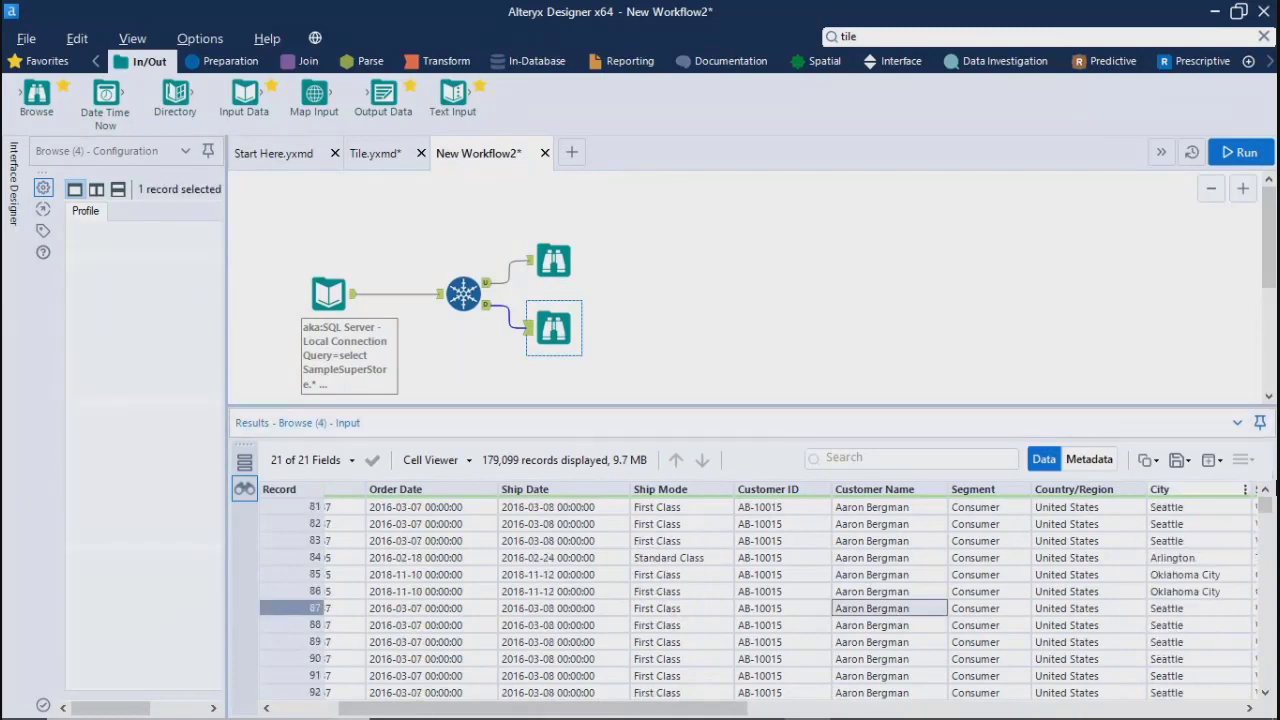
{"action": "mouse_move", "coordinate": [1265, 507]}
{"action": "left_mouse_down"}
{"action": "mouse_move", "coordinate": [1265, 525]}
{"action": "mouse_move", "coordinate": [1262, 511]}
{"action": "left_mouse_up"}
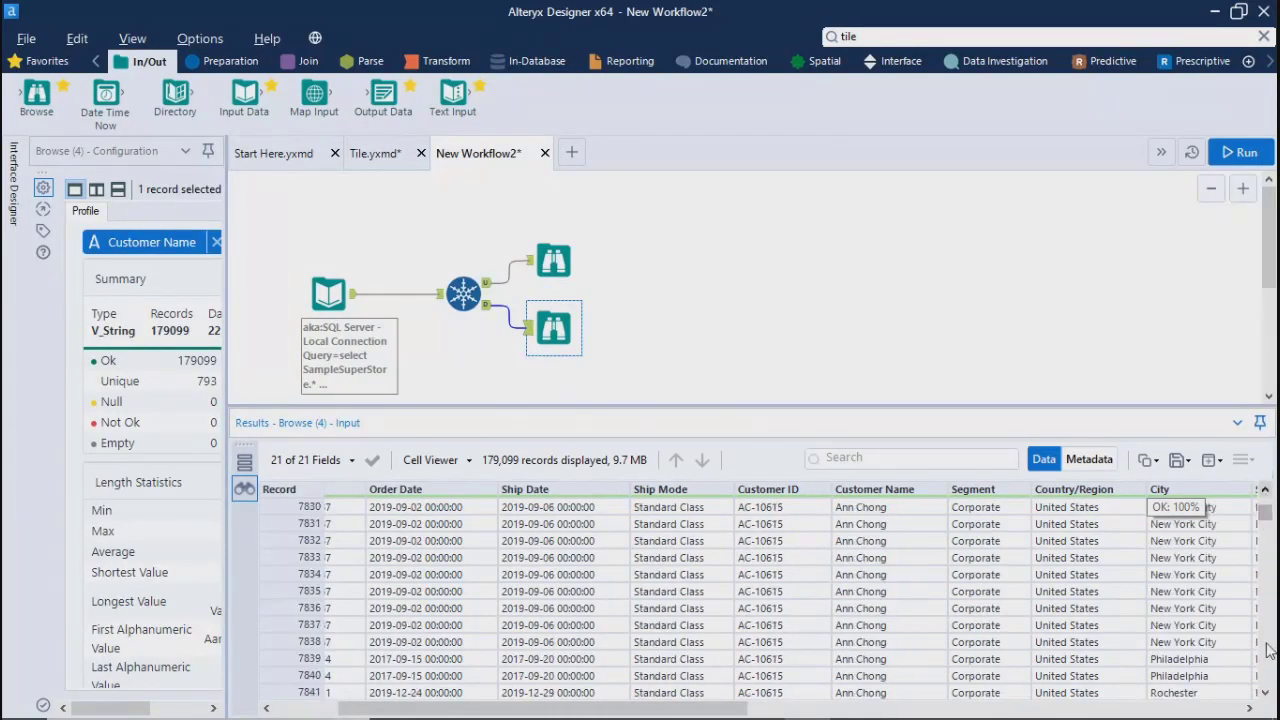
{"action": "left_click", "coordinate": [1265, 697]}
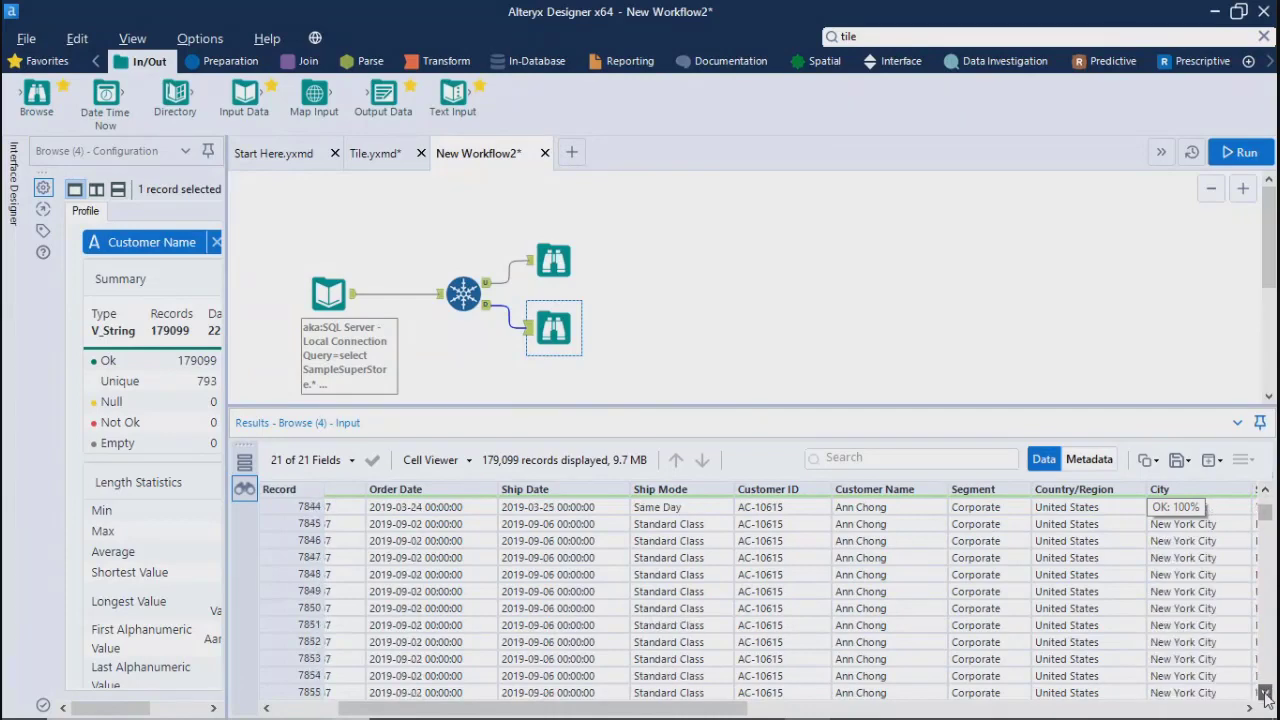
{"action": "scroll", "coordinate": [935, 647], "scroll_direction": "down", "scroll_amount": 10}
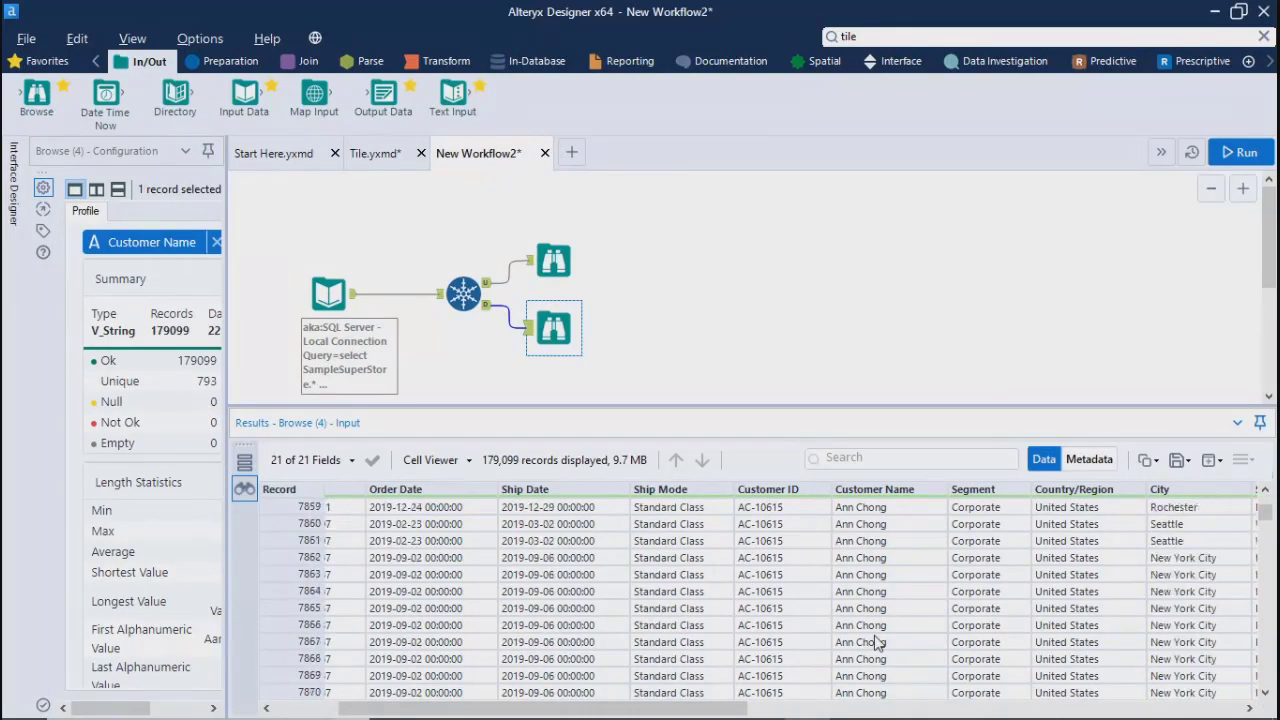
- Compare both Browse outputs with the Unique tool's selected column, and switch to the Alteryx tools sheet PDF in the browser
{"action": "left_click", "coordinate": [553, 328]}
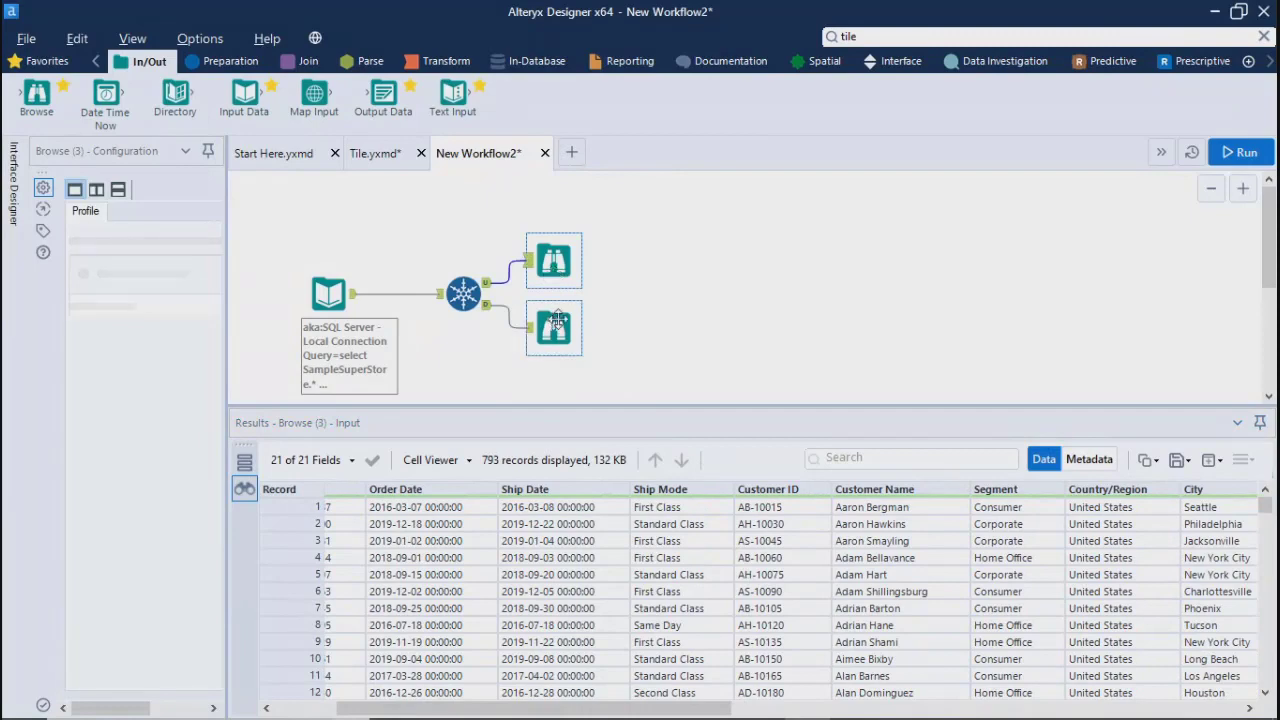
{"action": "left_click", "coordinate": [556, 262]}
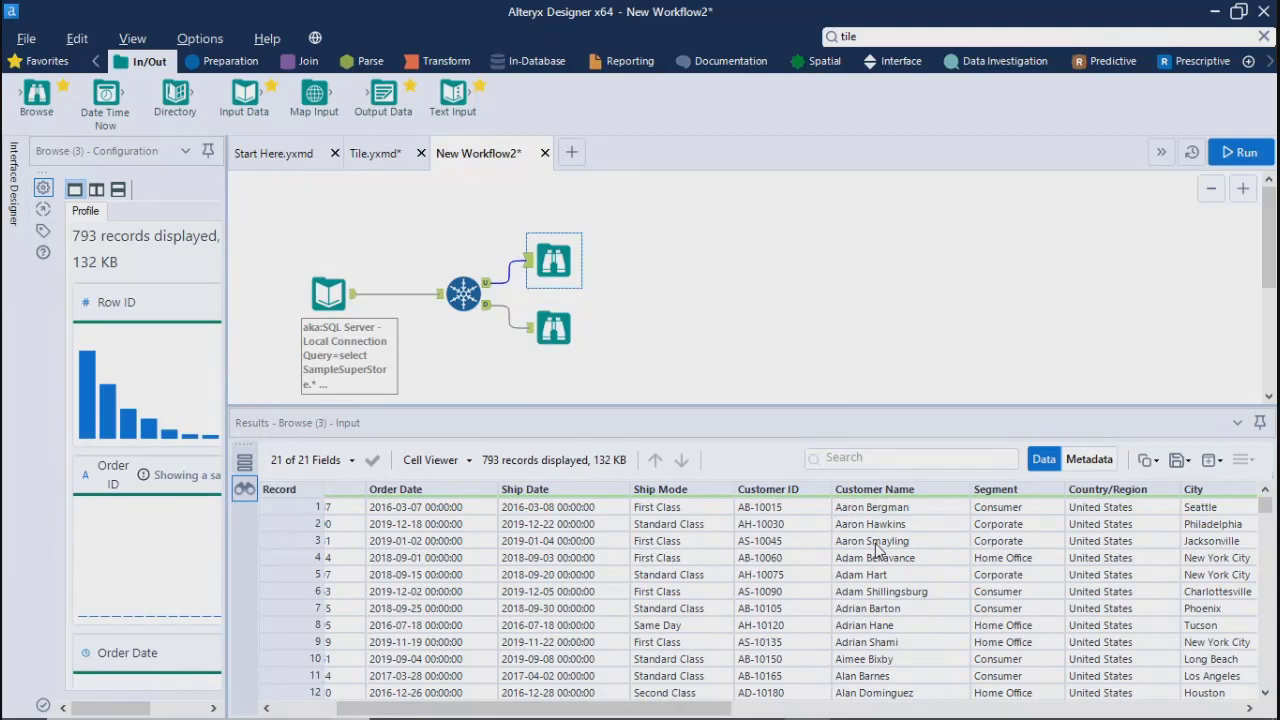
{"action": "left_click", "coordinate": [463, 293]}
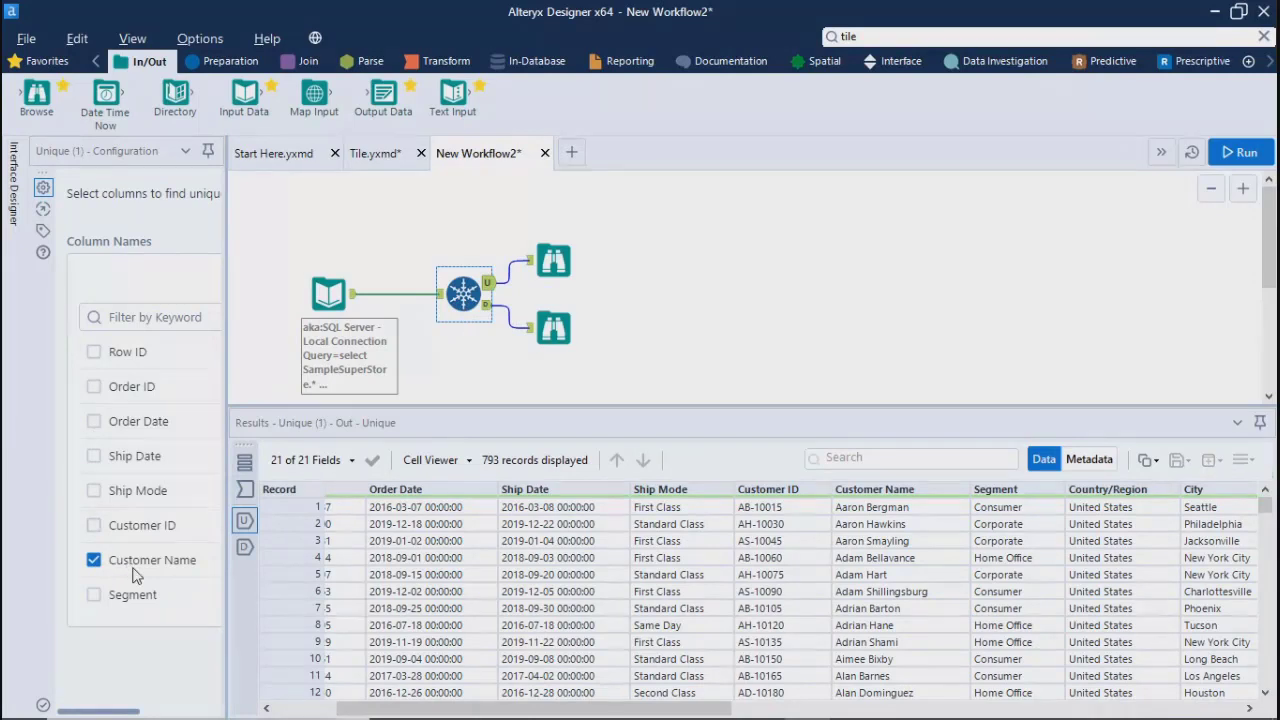
{"action": "left_click", "coordinate": [553, 327]}
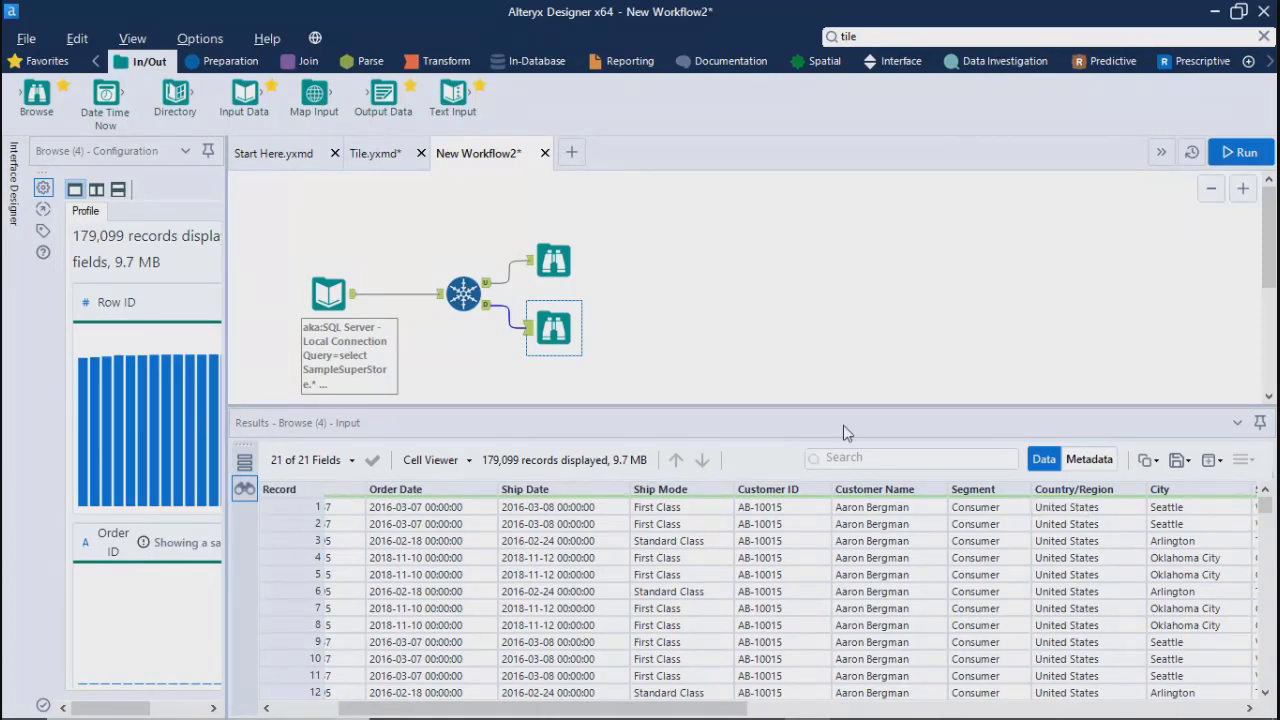
{"action": "key", "text": "alt+Tab"}
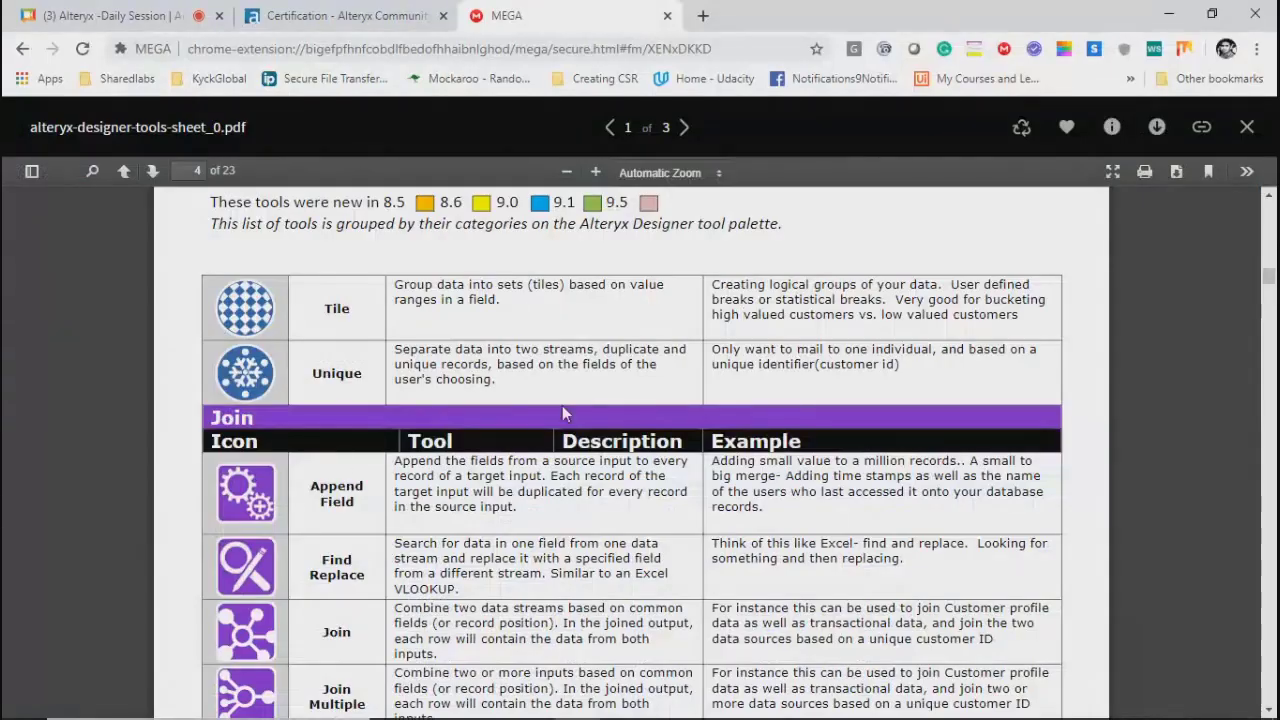
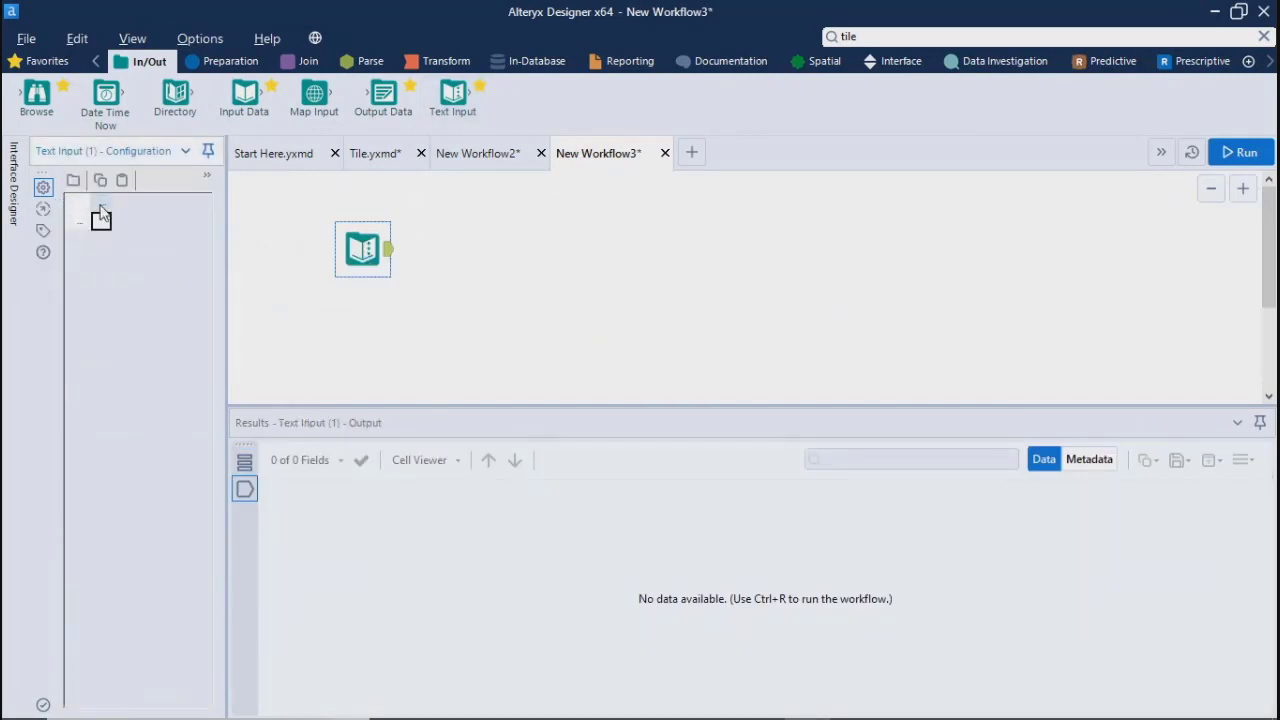
{"action": "mouse_move", "coordinate": [95, 110]}
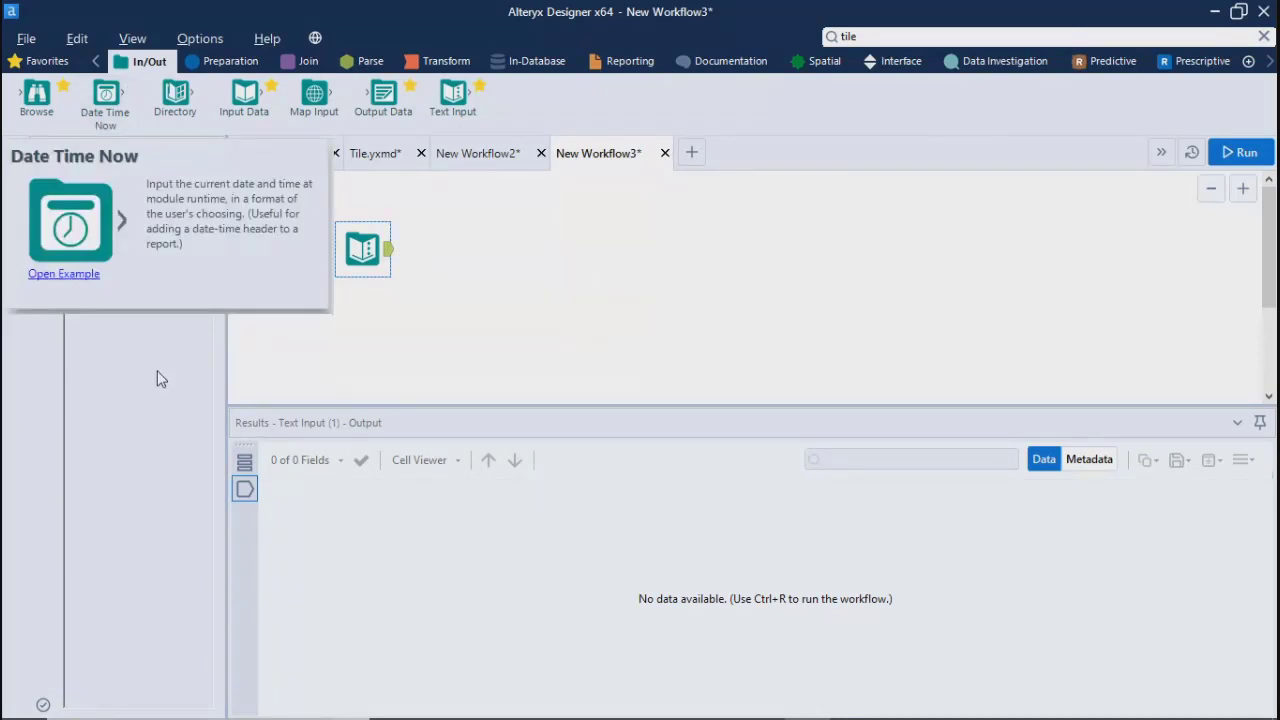
- Name the first column of the Text Input tool "Application Name"
{"action": "left_click", "coordinate": [102, 201]}
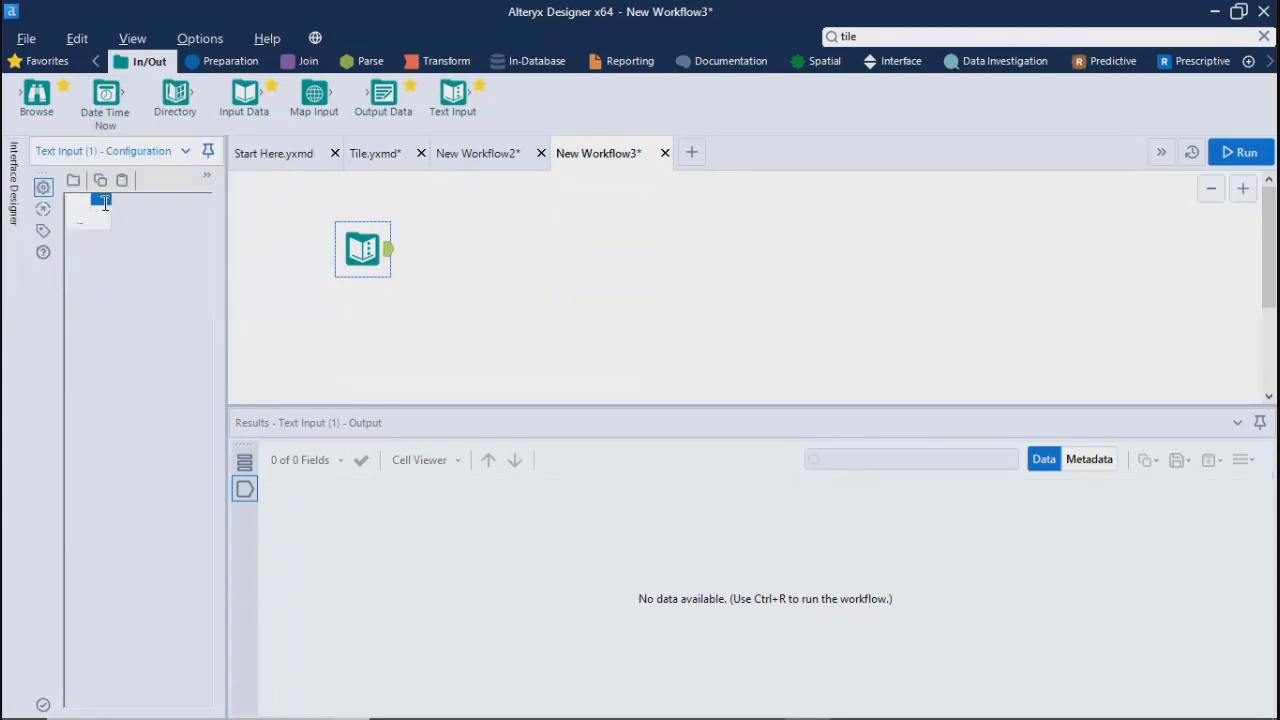
{"action": "type", "text": "Appl"}
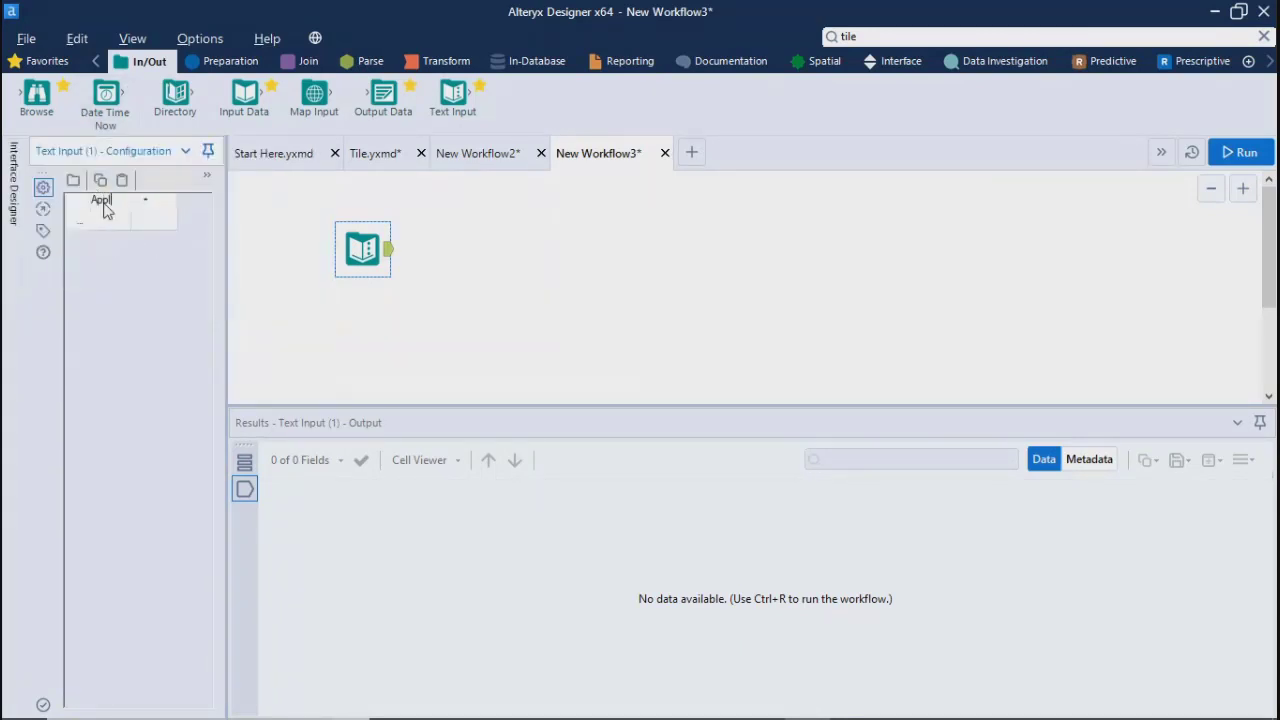
{"action": "type", "text": "ication Name"}
{"action": "key", "text": "Return"}
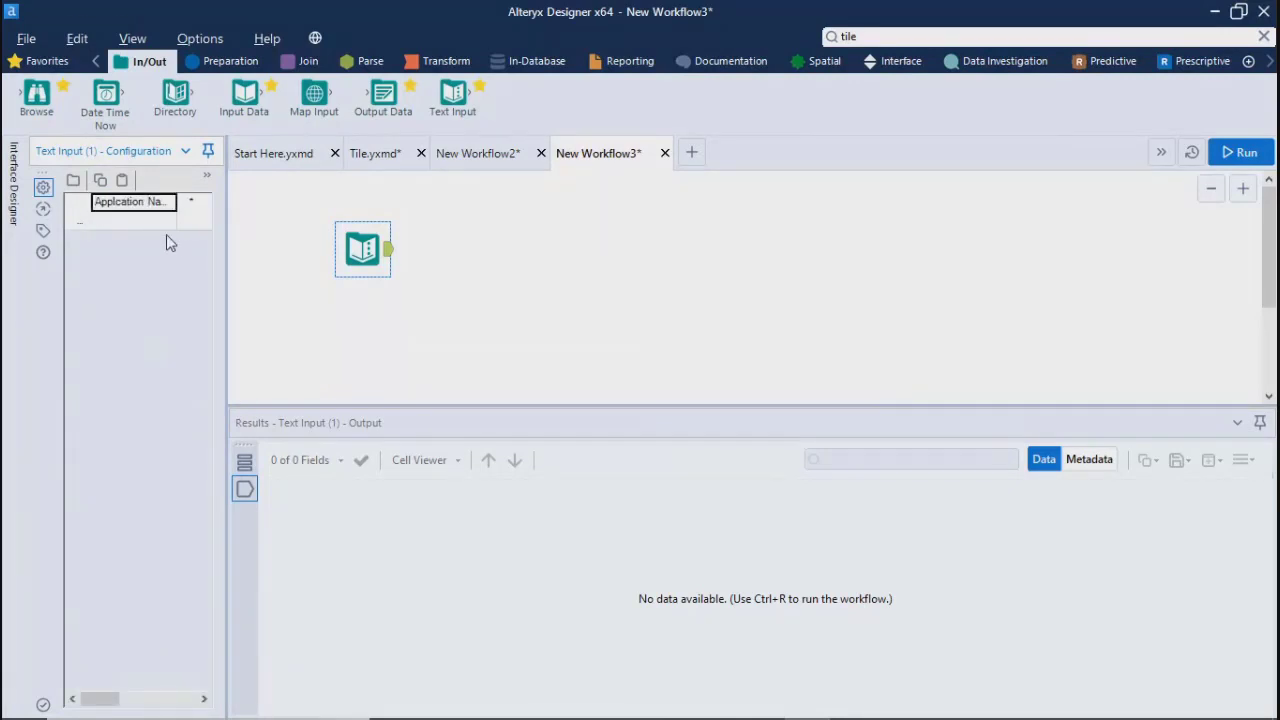
{"action": "double_click", "coordinate": [116, 206]}
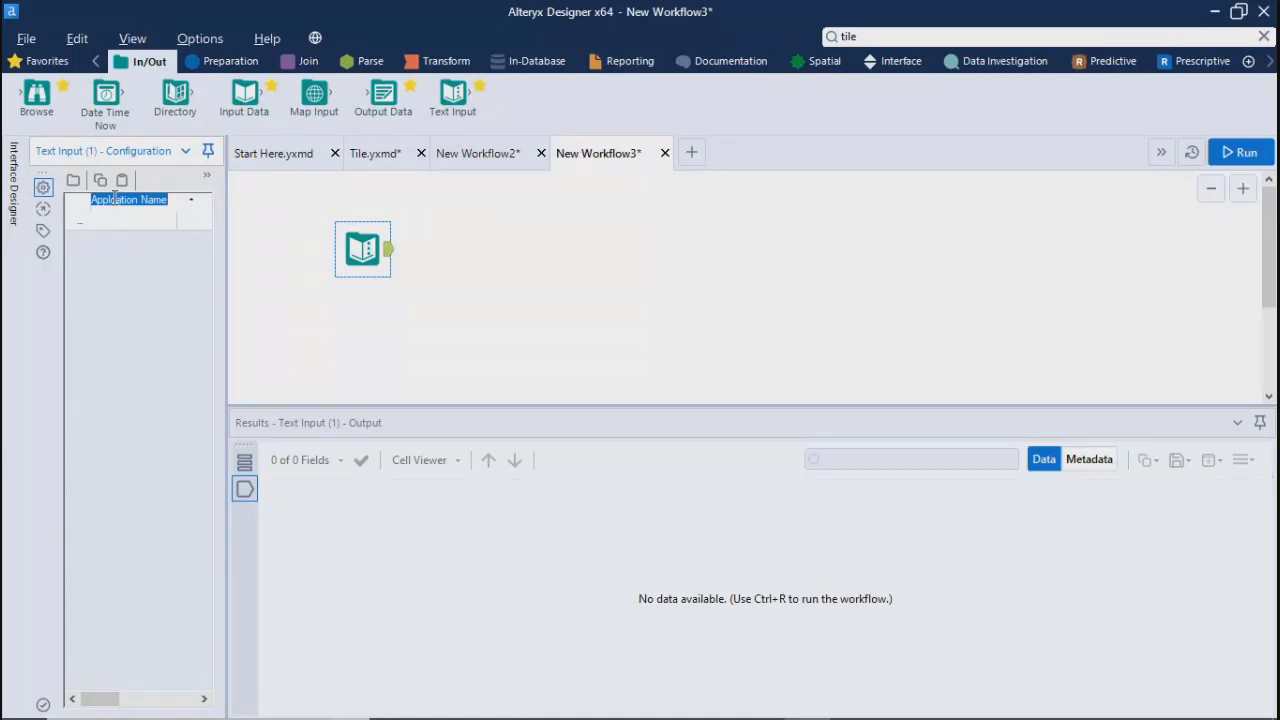
{"action": "left_click", "coordinate": [114, 199]}
{"action": "type", "text": "i"}
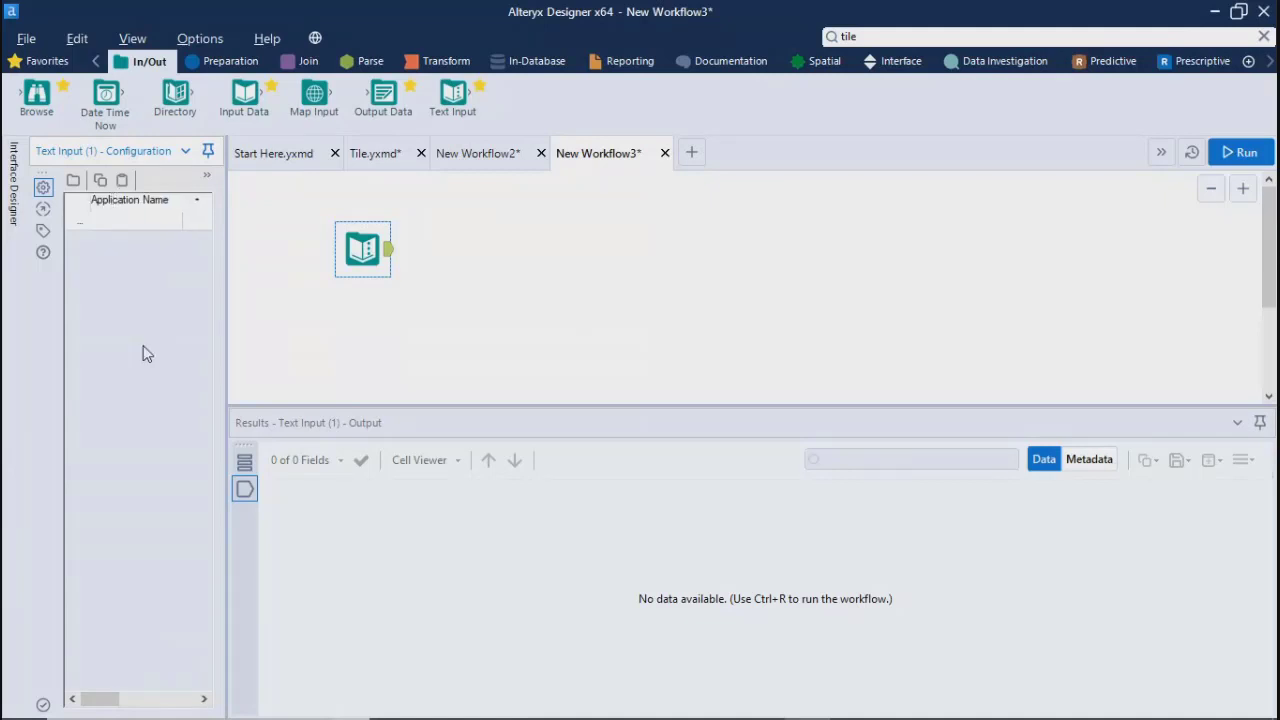
{"action": "key", "text": "Return"}
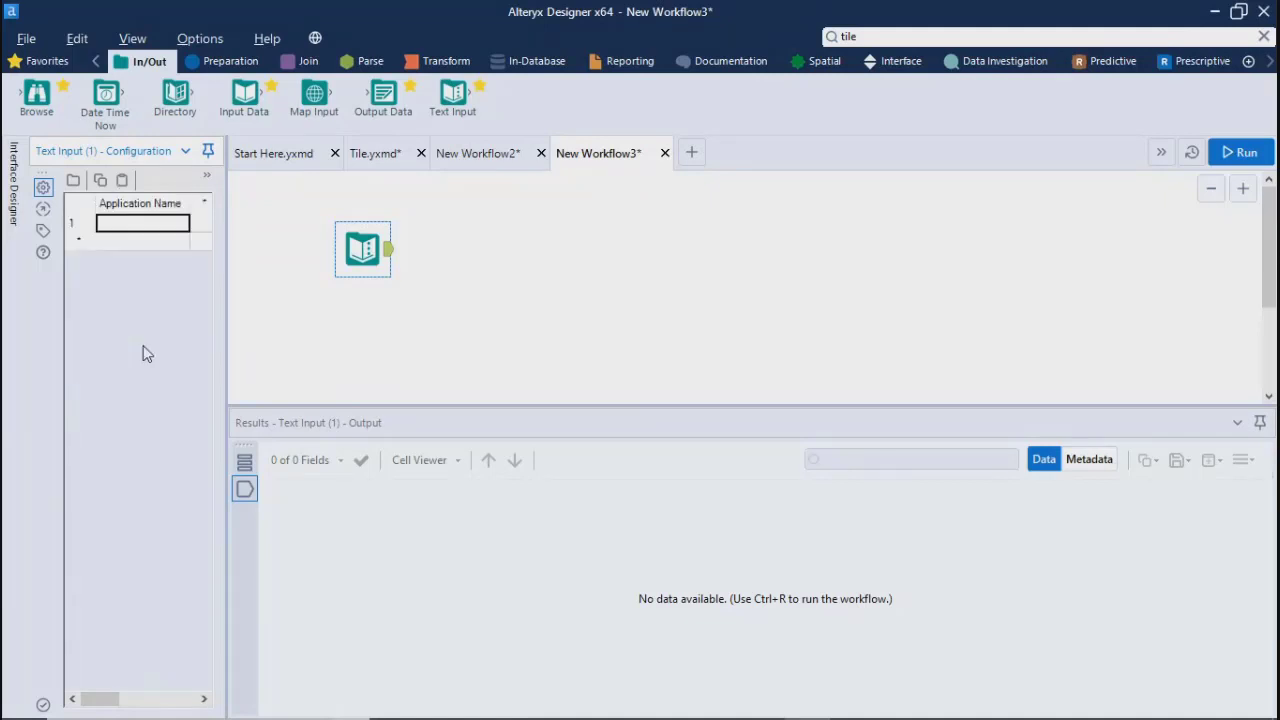
- Widen the configuration pane and add a second Text Input column named "Module"
{"action": "left_click", "coordinate": [230, 283]}
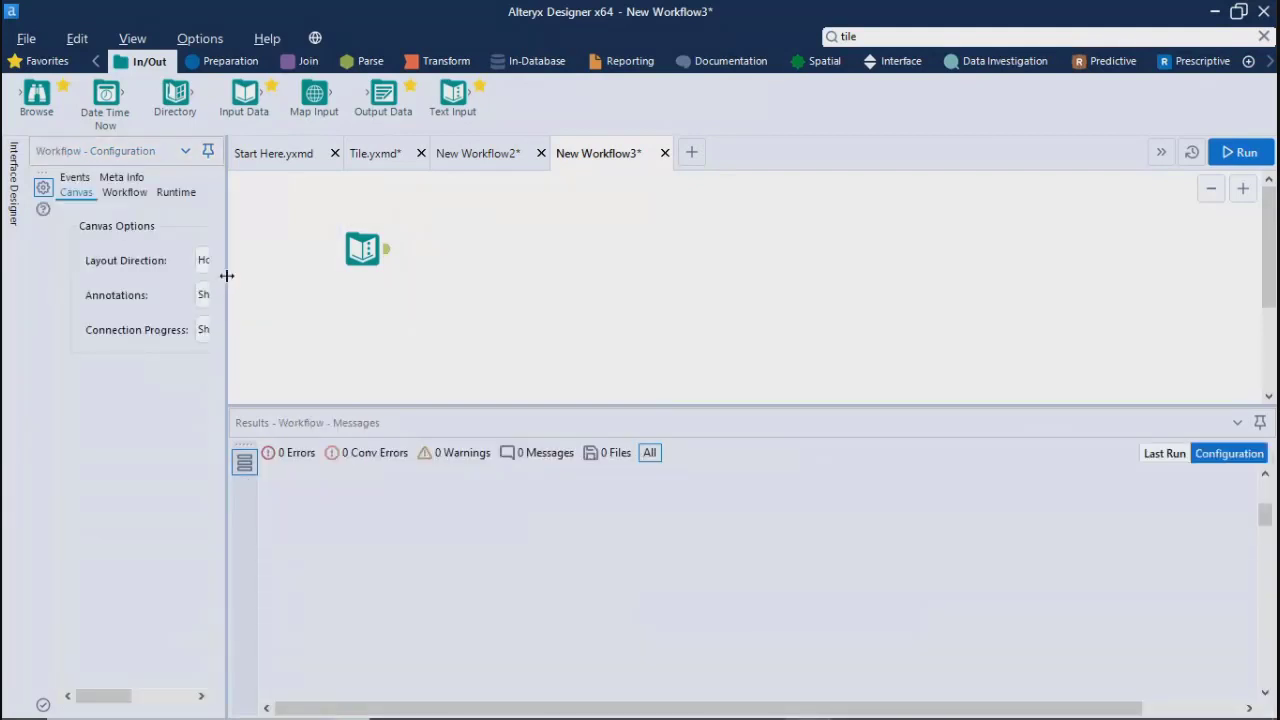
{"action": "left_click_drag", "start_coordinate": [229, 277], "coordinate": [404, 292]}
{"action": "left_click", "coordinate": [549, 244]}
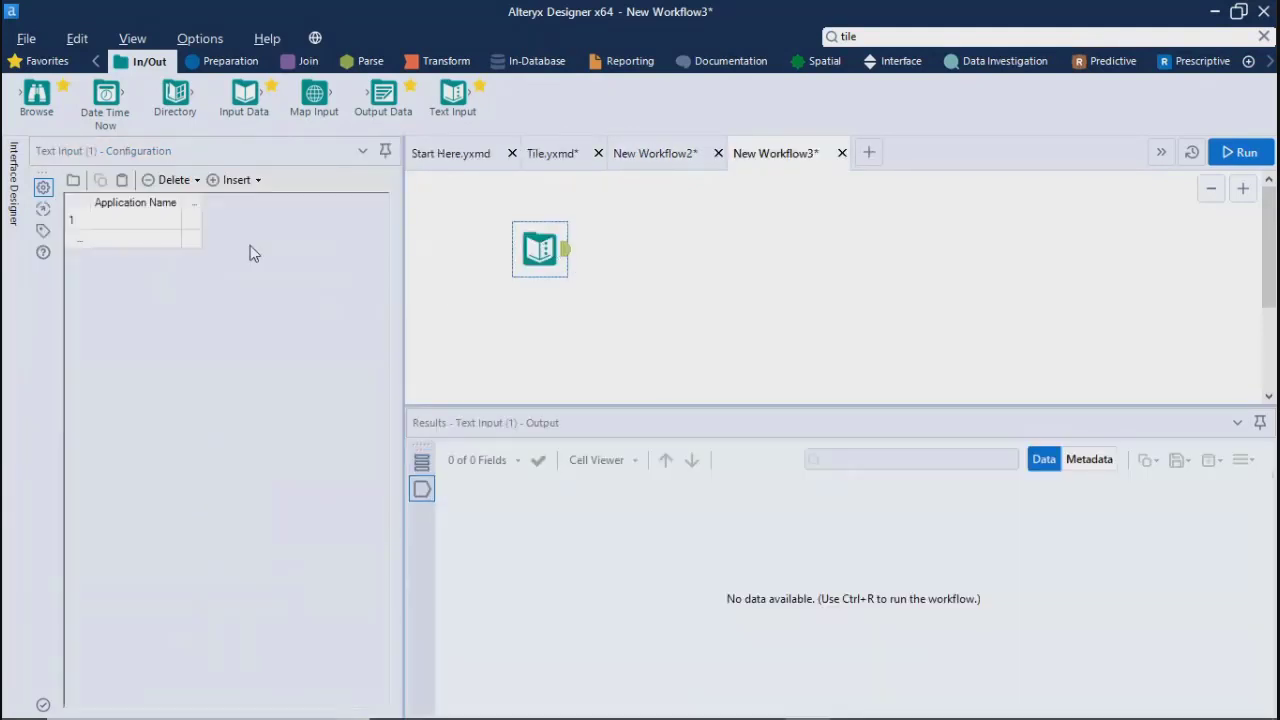
{"action": "left_click", "coordinate": [193, 203]}
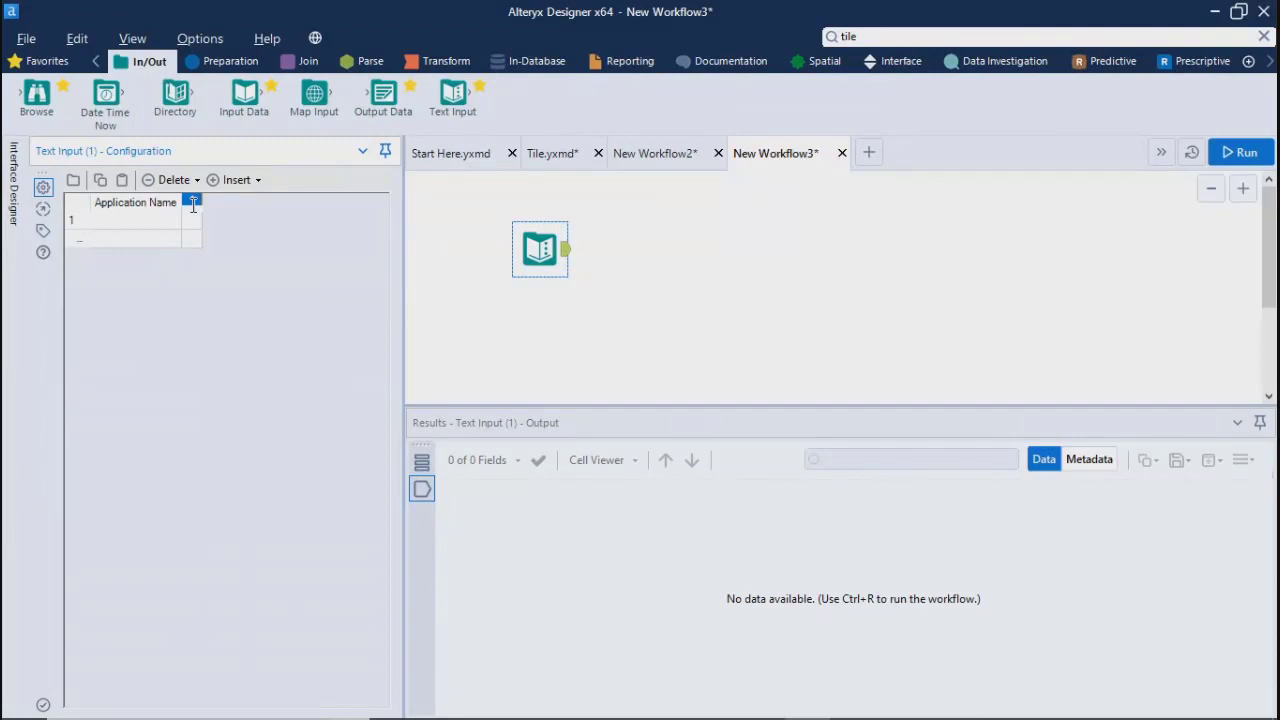
{"action": "type", "text": "Module"}
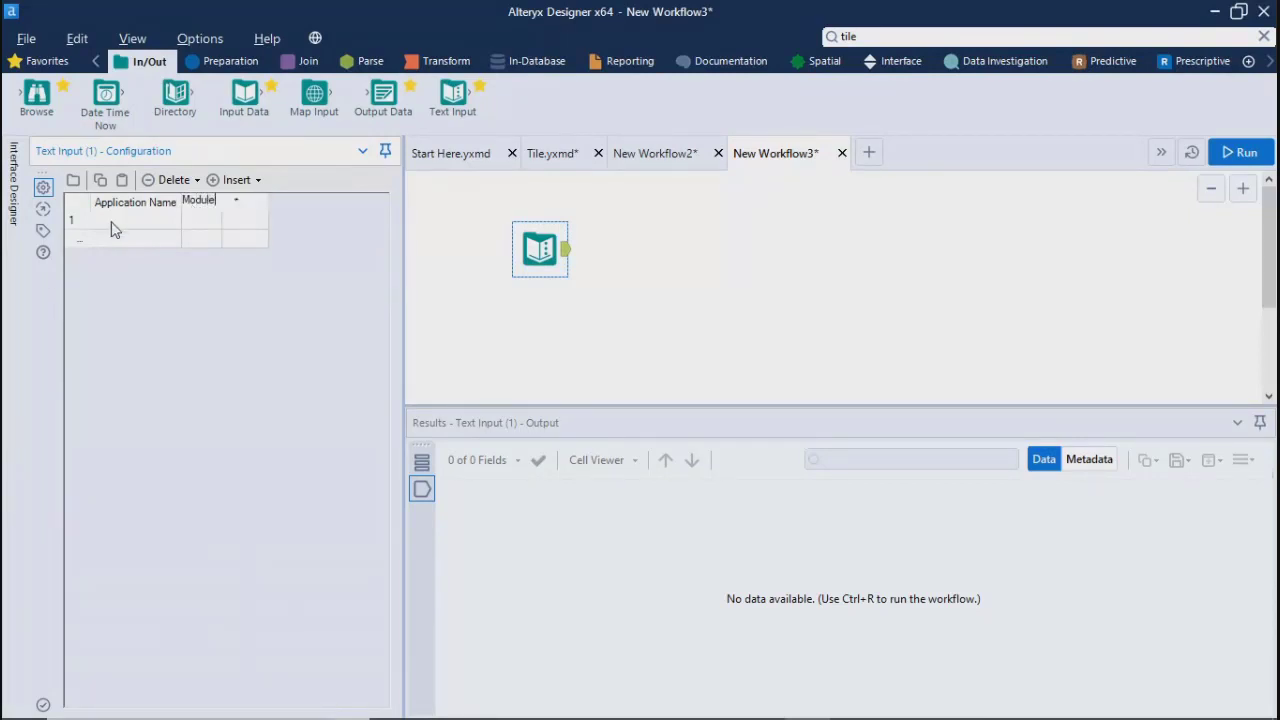
- Fill the Application Name column with four rows: Google, Facebook, insta and Twiter
{"action": "left_click", "coordinate": [112, 229]}
{"action": "type", "text": "Google"}
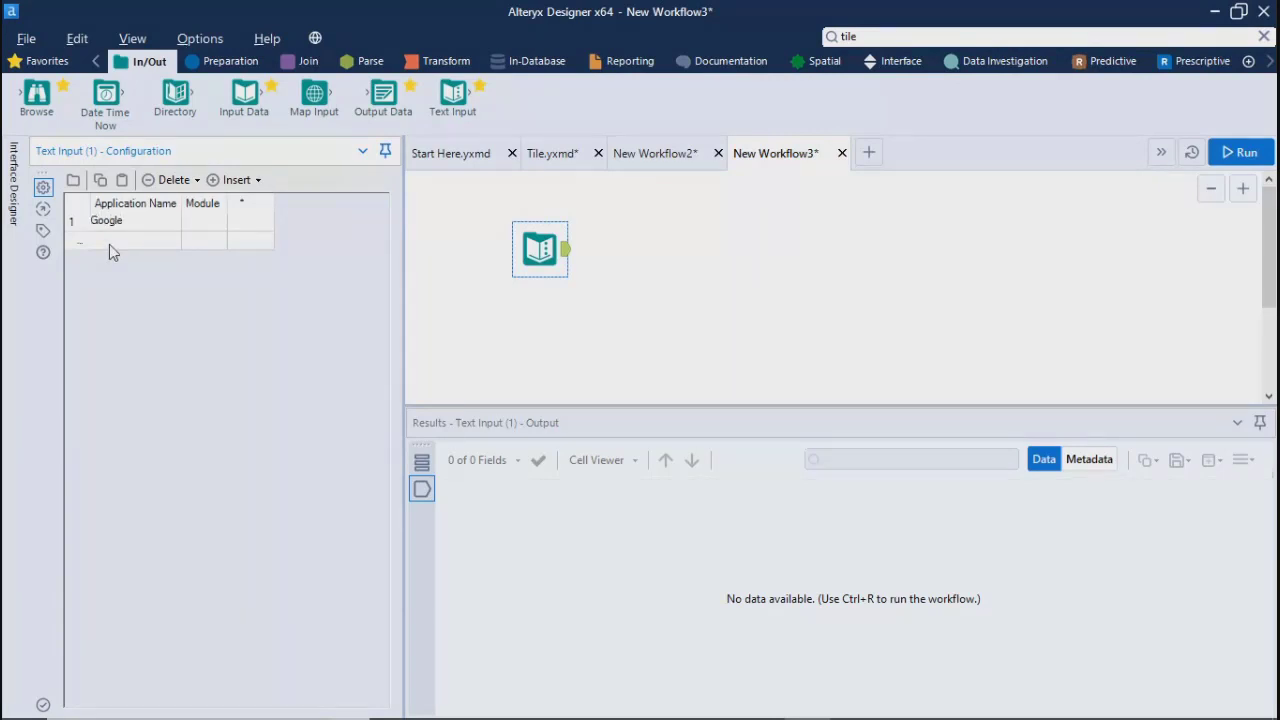
{"action": "left_click", "coordinate": [109, 244]}
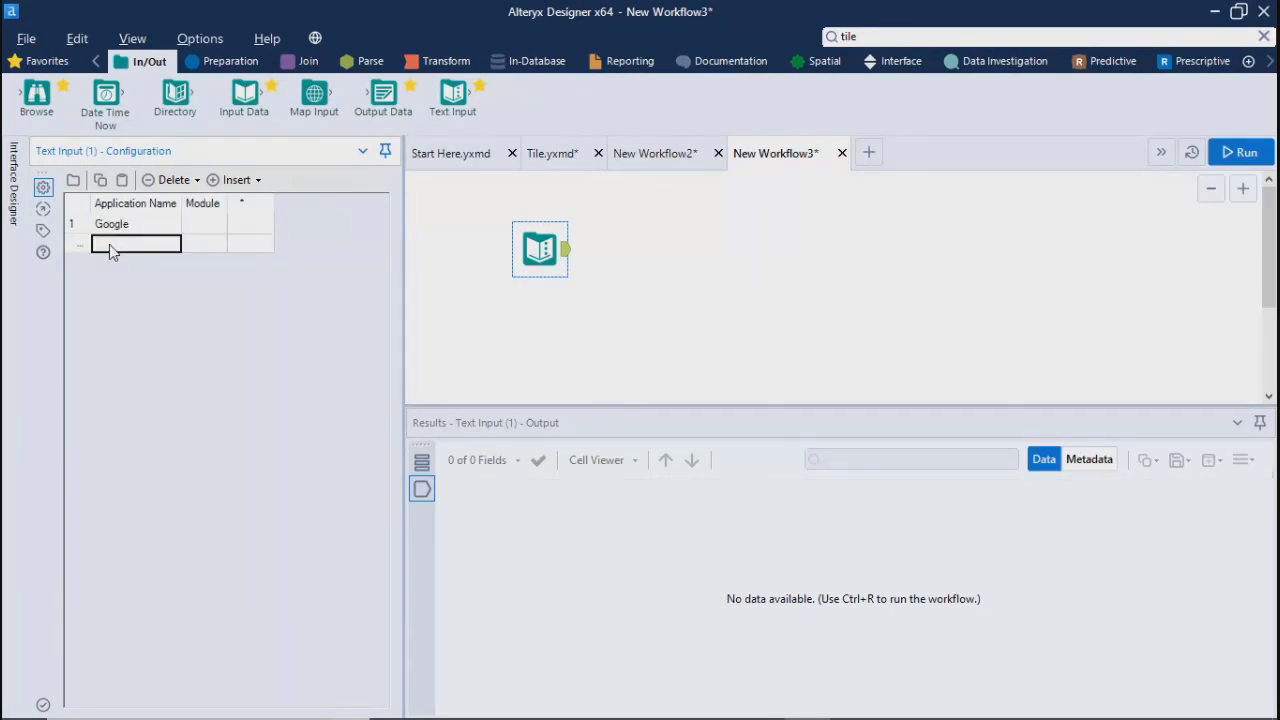
{"action": "type", "text": "Faceb"}
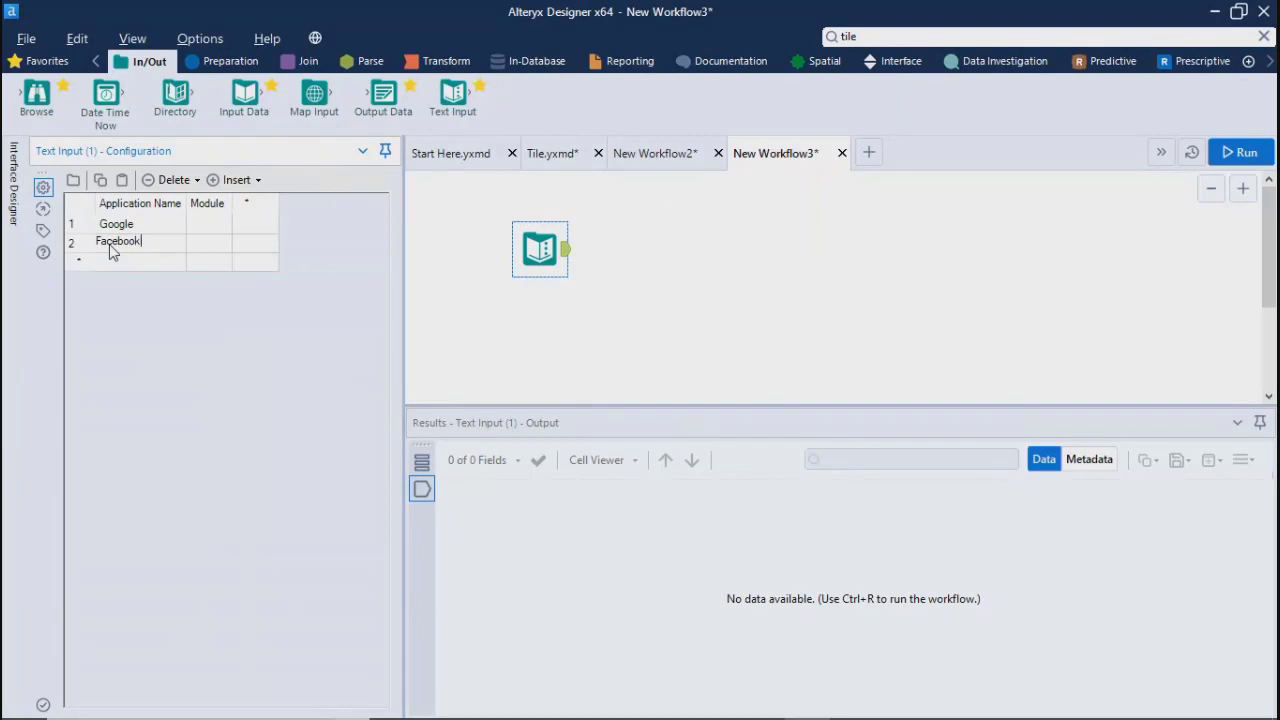
{"action": "type", "text": "ook"}
{"action": "left_click", "coordinate": [110, 268]}
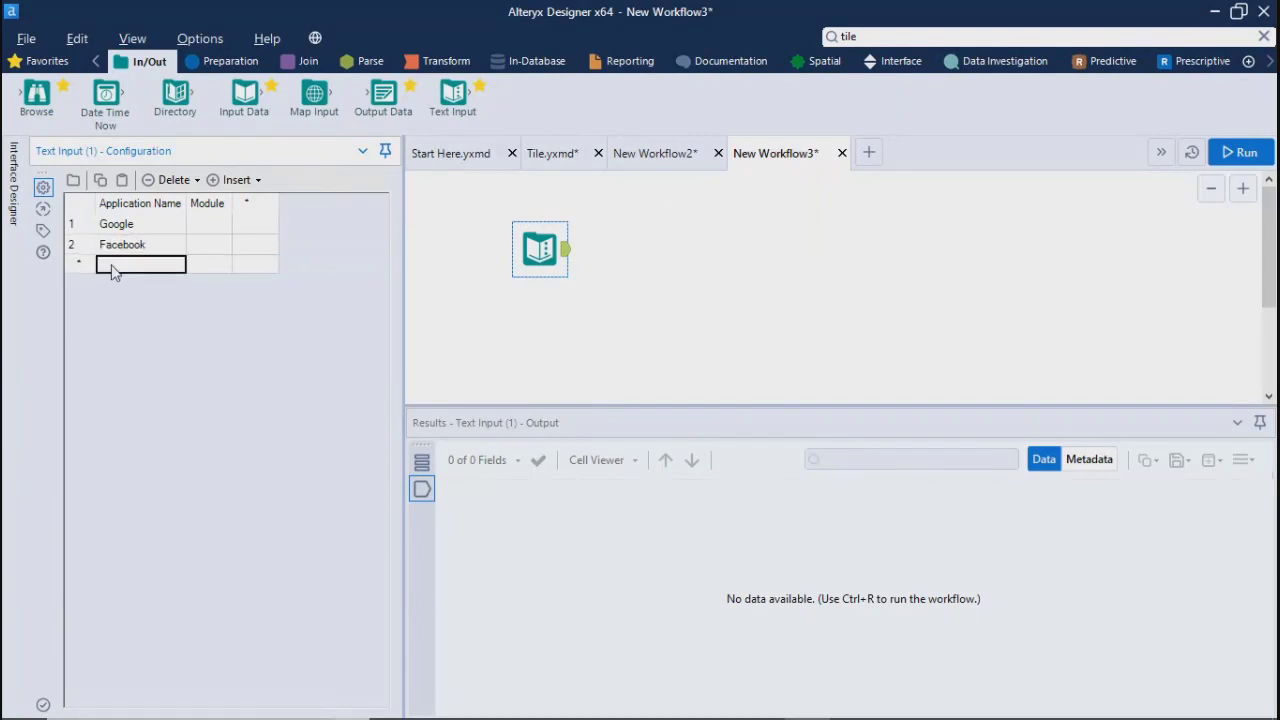
{"action": "type", "text": "insta"}
{"action": "left_click", "coordinate": [124, 285]}
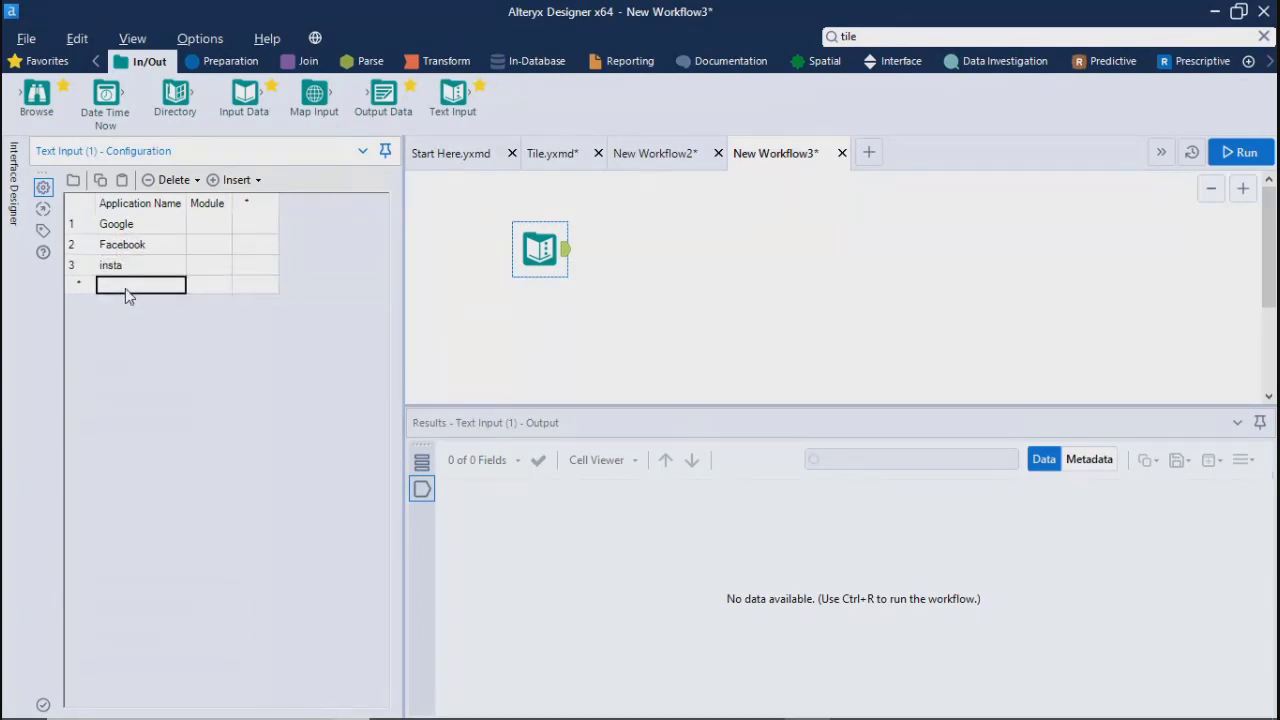
{"action": "type", "text": "Twiter"}
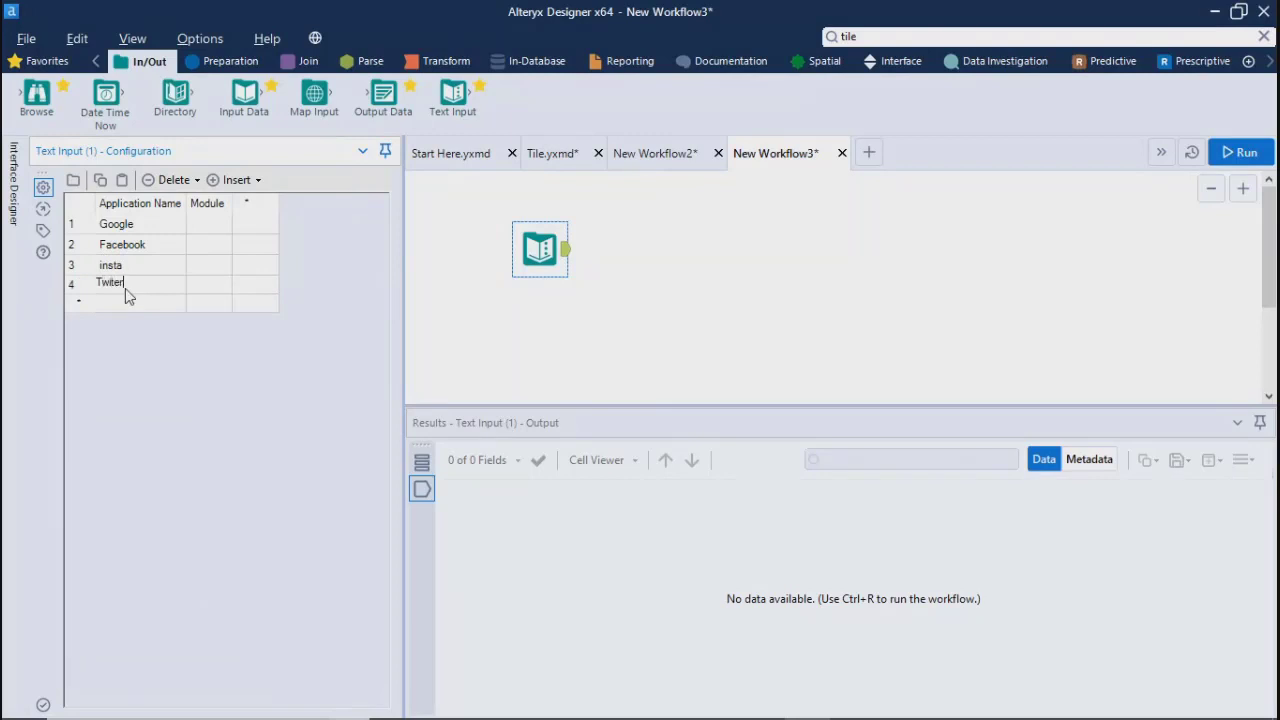
- Fill the Module column for the four rows with Login, Auth, Logout and Comment
{"action": "left_click", "coordinate": [200, 226]}
{"action": "type", "text": "Log"}
{"action": "type", "text": "Auth"}
{"action": "left_click", "coordinate": [200, 266]}
{"action": "type", "text": "Logout"}
{"action": "left_click", "coordinate": [205, 288]}
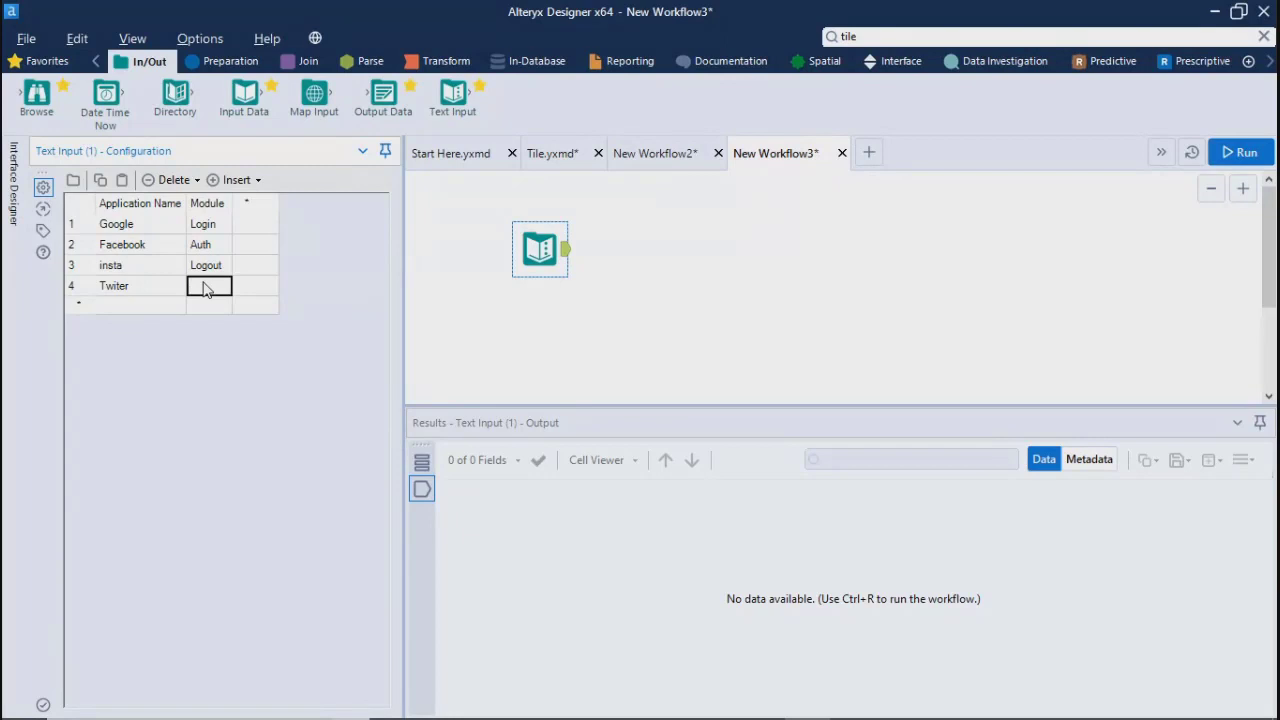
{"action": "type", "text": "Comment"}
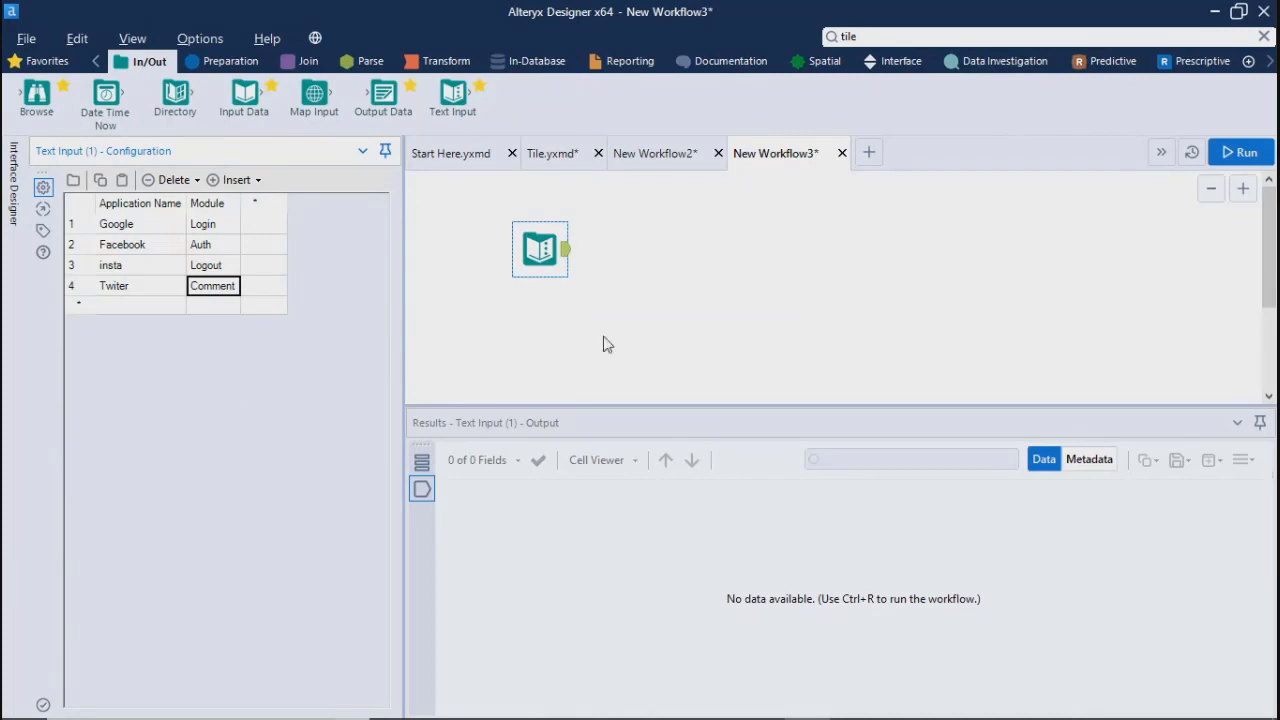
{"action": "left_click", "coordinate": [680, 291]}
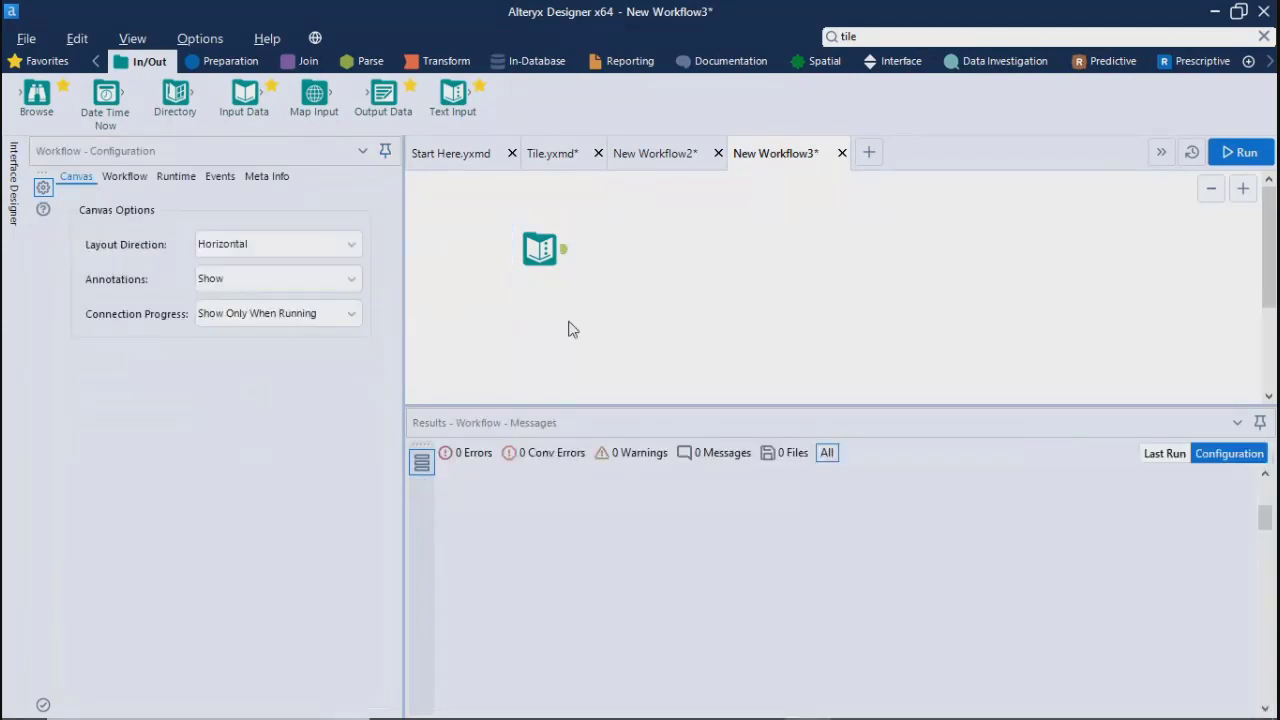
- Annotate the Text Input tool with the text "Source Data"
{"action": "left_click", "coordinate": [540, 250]}
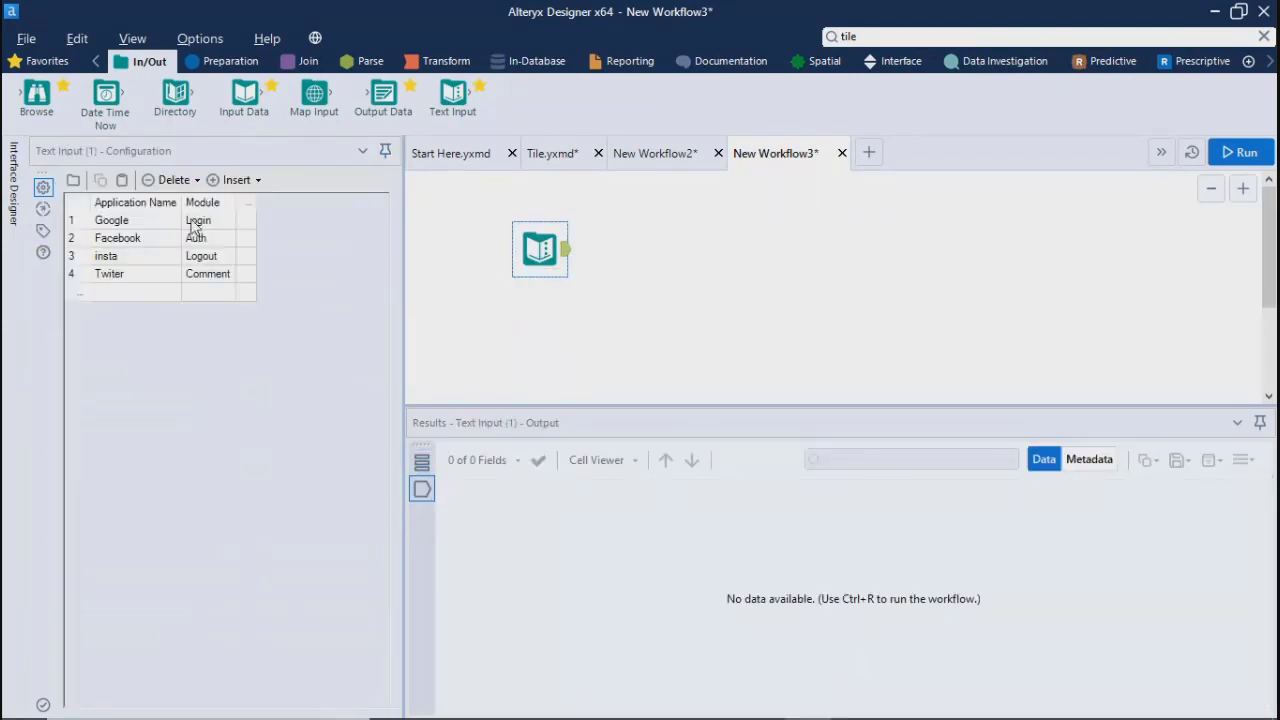
{"action": "left_click", "coordinate": [43, 209]}
{"action": "left_click", "coordinate": [43, 230]}
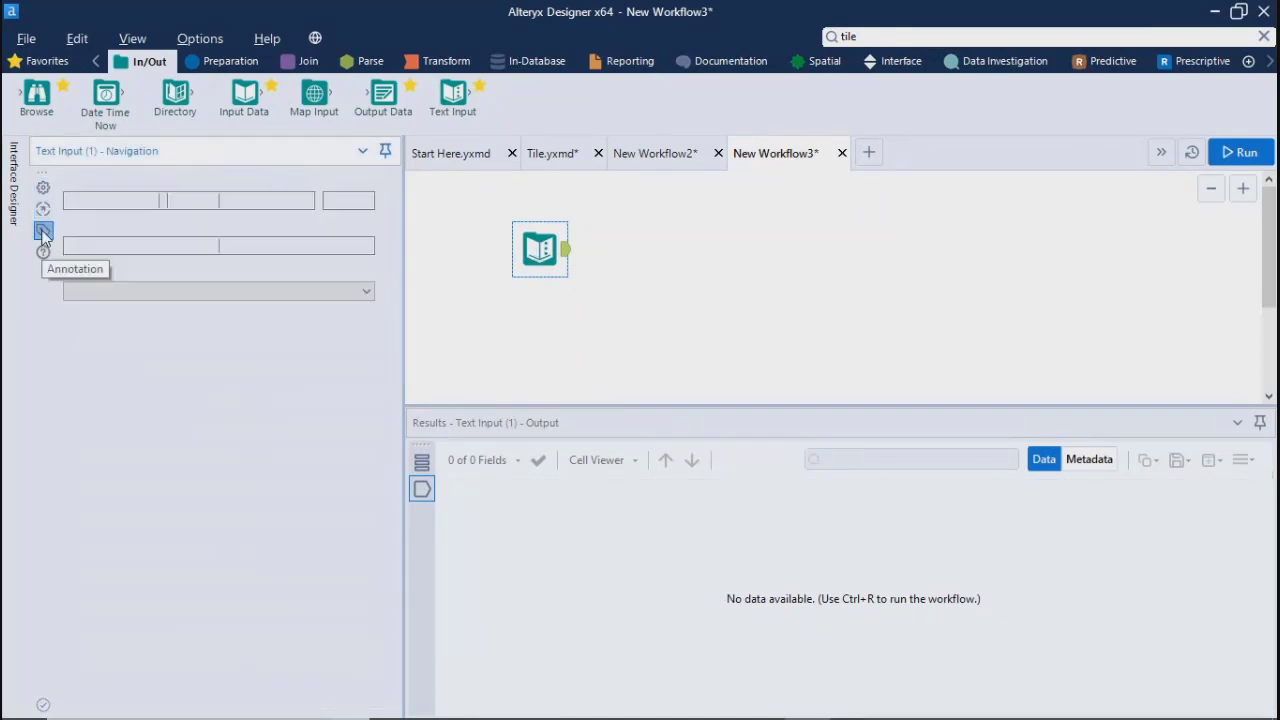
{"action": "left_click", "coordinate": [130, 390]}
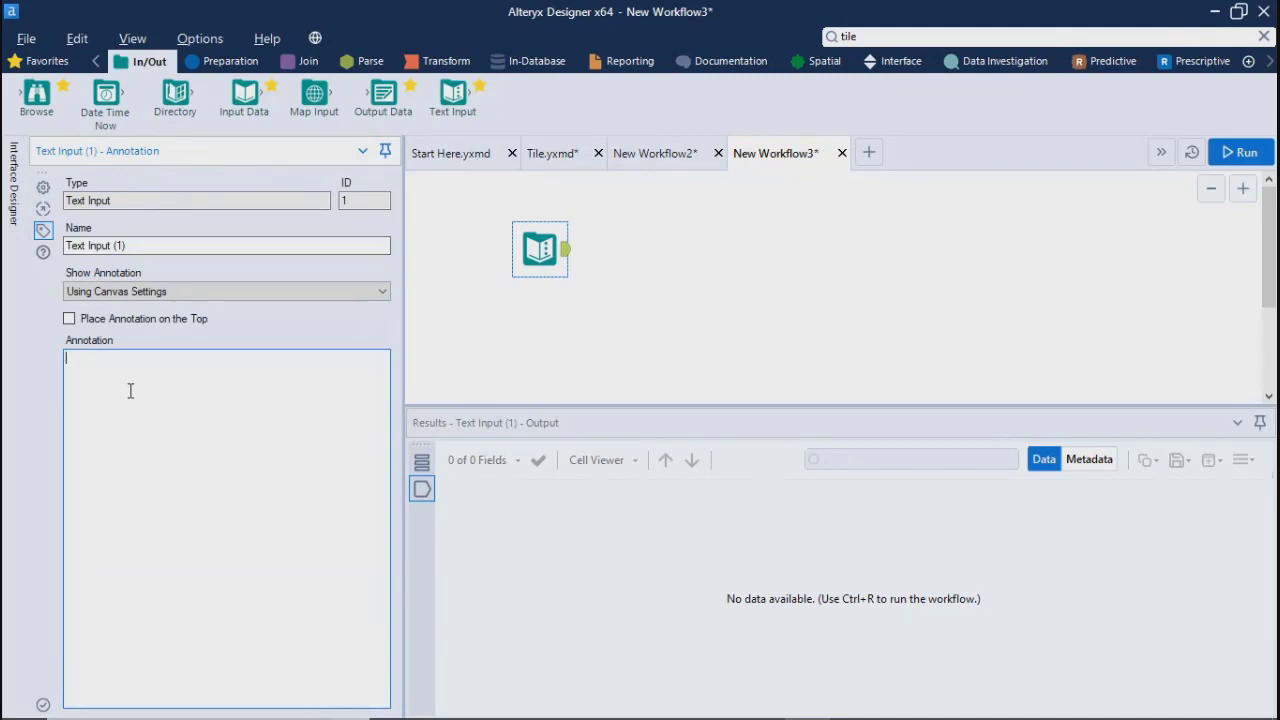
{"action": "type", "text": "Source Data"}
{"action": "left_click", "coordinate": [503, 331]}
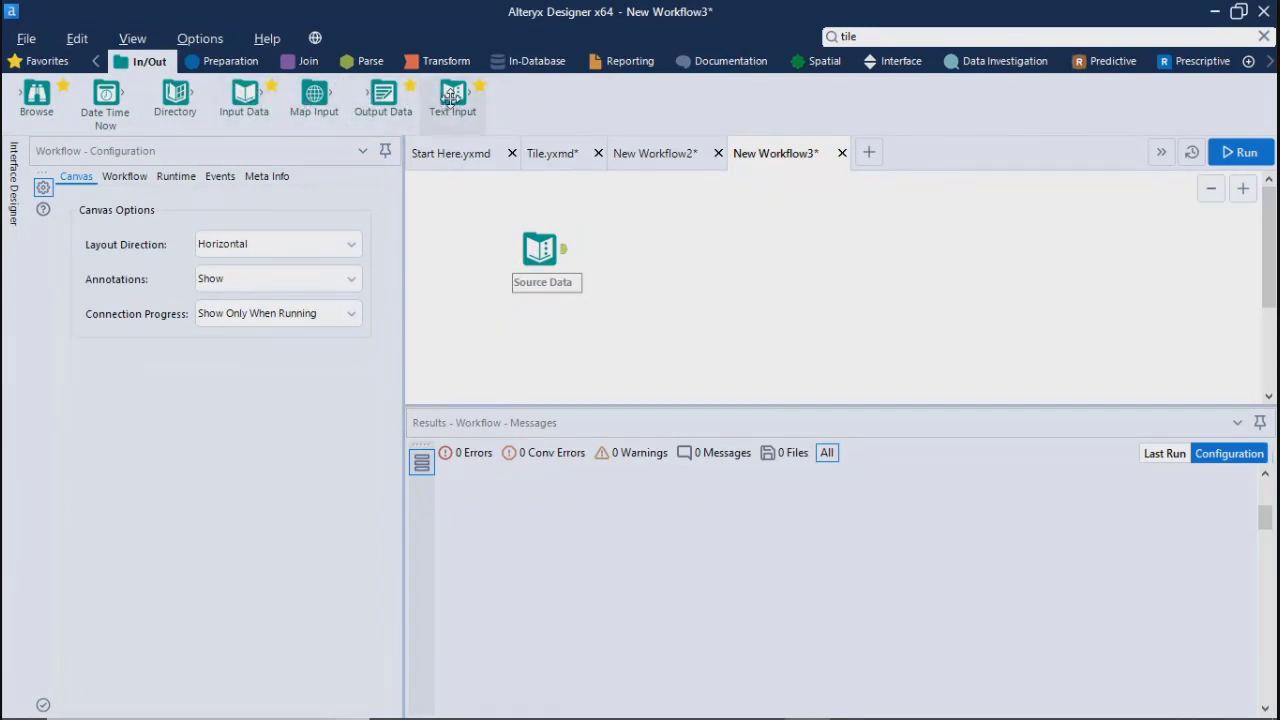
{"action": "mouse_move", "coordinate": [452, 97]}
{"action": "left_mouse_down"}
{"action": "mouse_move", "coordinate": [443, 151]}
{"action": "mouse_move", "coordinate": [559, 365]}
{"action": "mouse_move", "coordinate": [461, 130]}
{"action": "mouse_move", "coordinate": [462, 96]}
{"action": "left_mouse_up"}
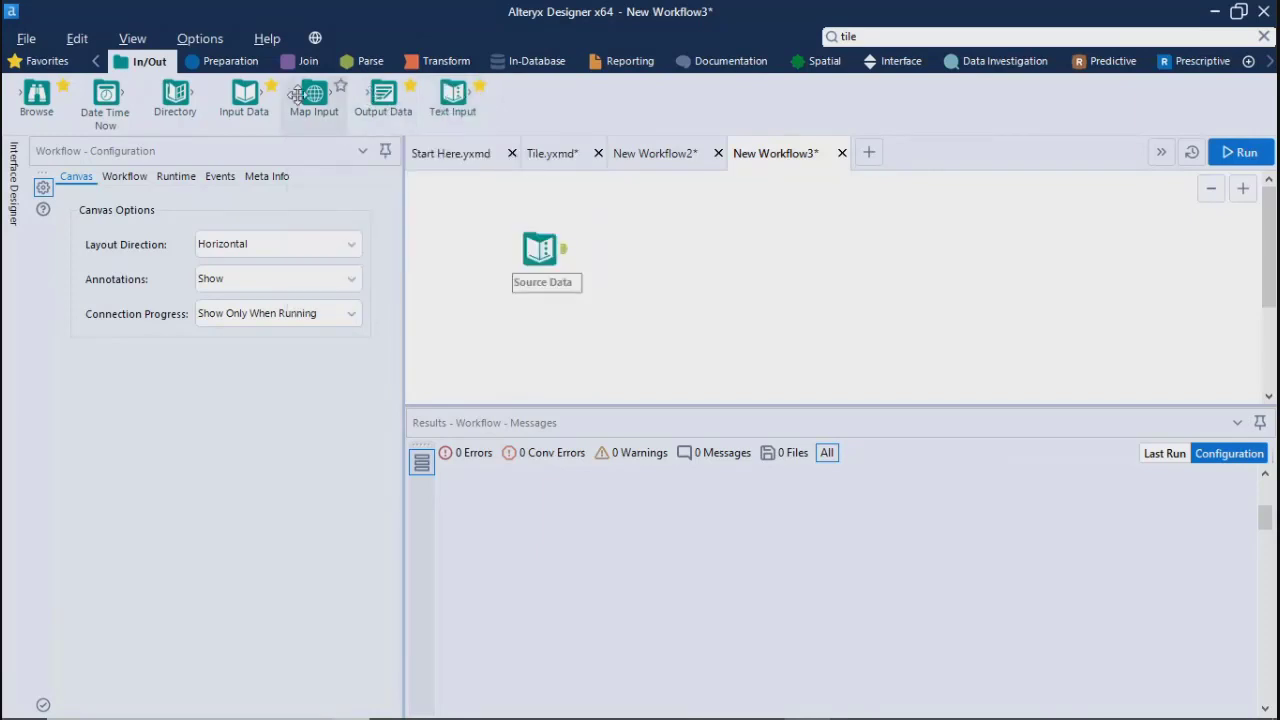
{"action": "left_click", "coordinate": [907, 38]}
{"action": "type", "text": "da"}
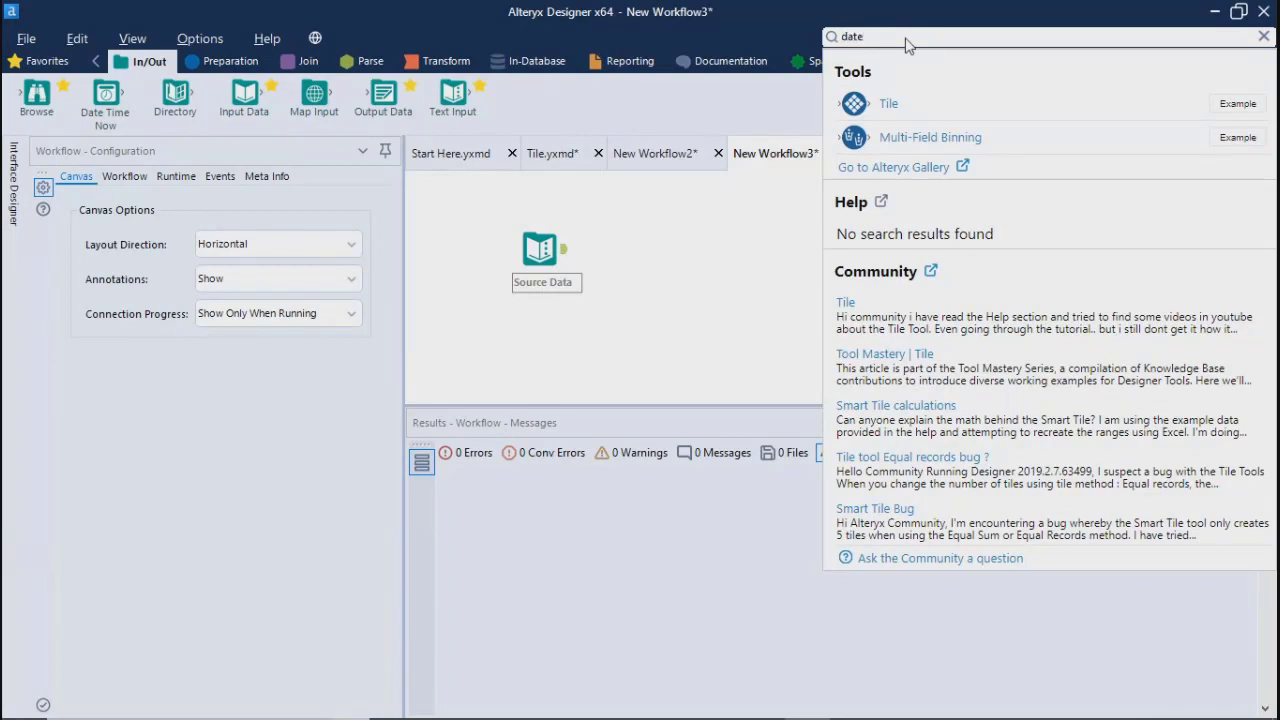
{"action": "type", "text": "te"}
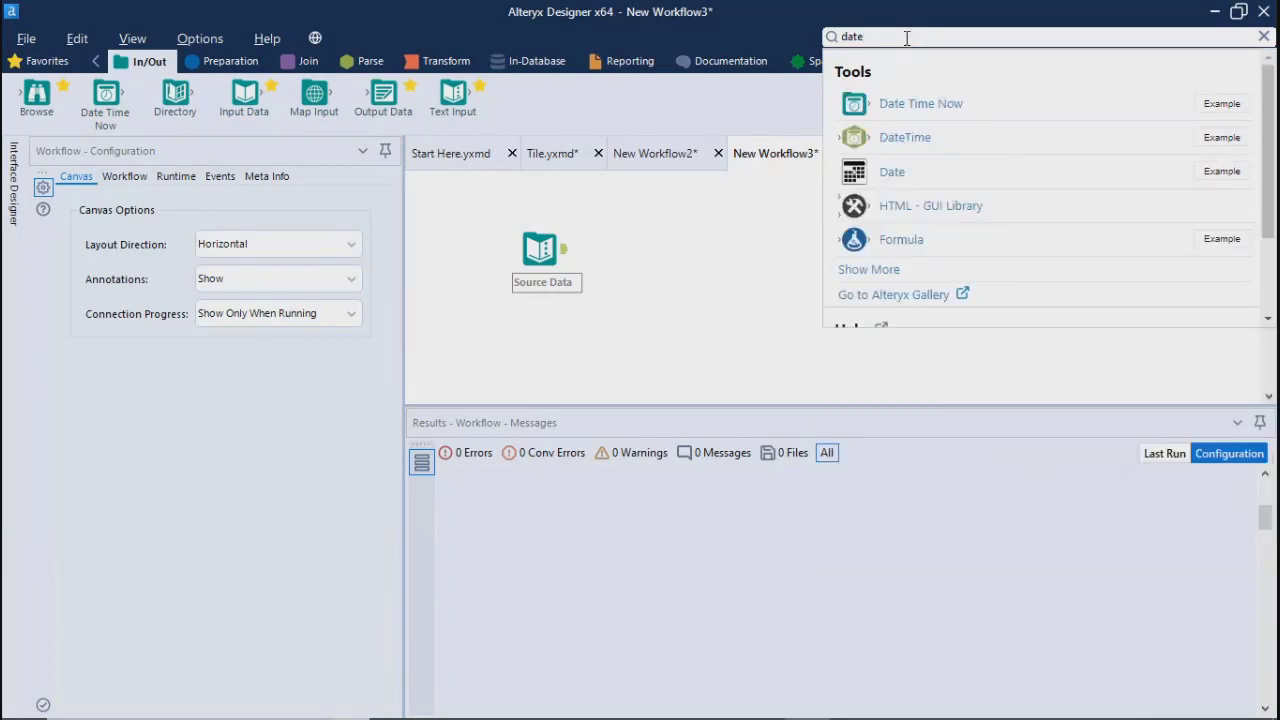
{"action": "type", "text": "time"}
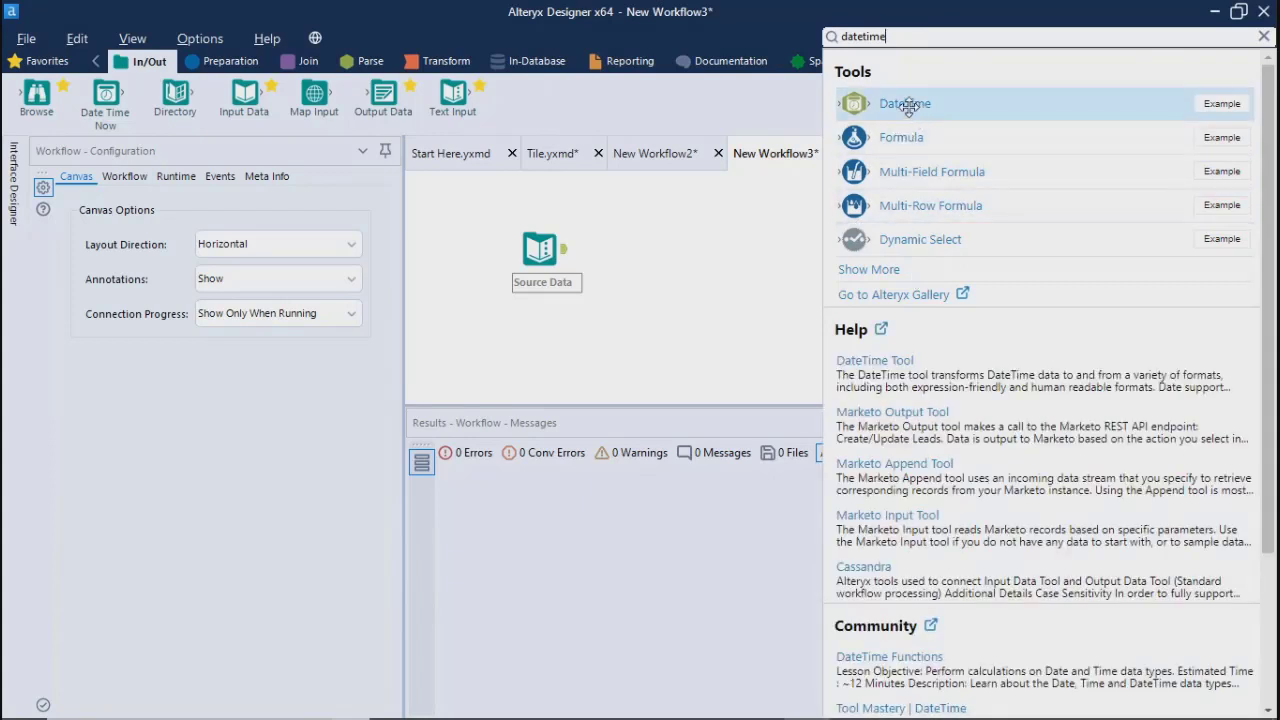
{"action": "left_click_drag", "start_coordinate": [908, 107], "coordinate": [548, 351]}
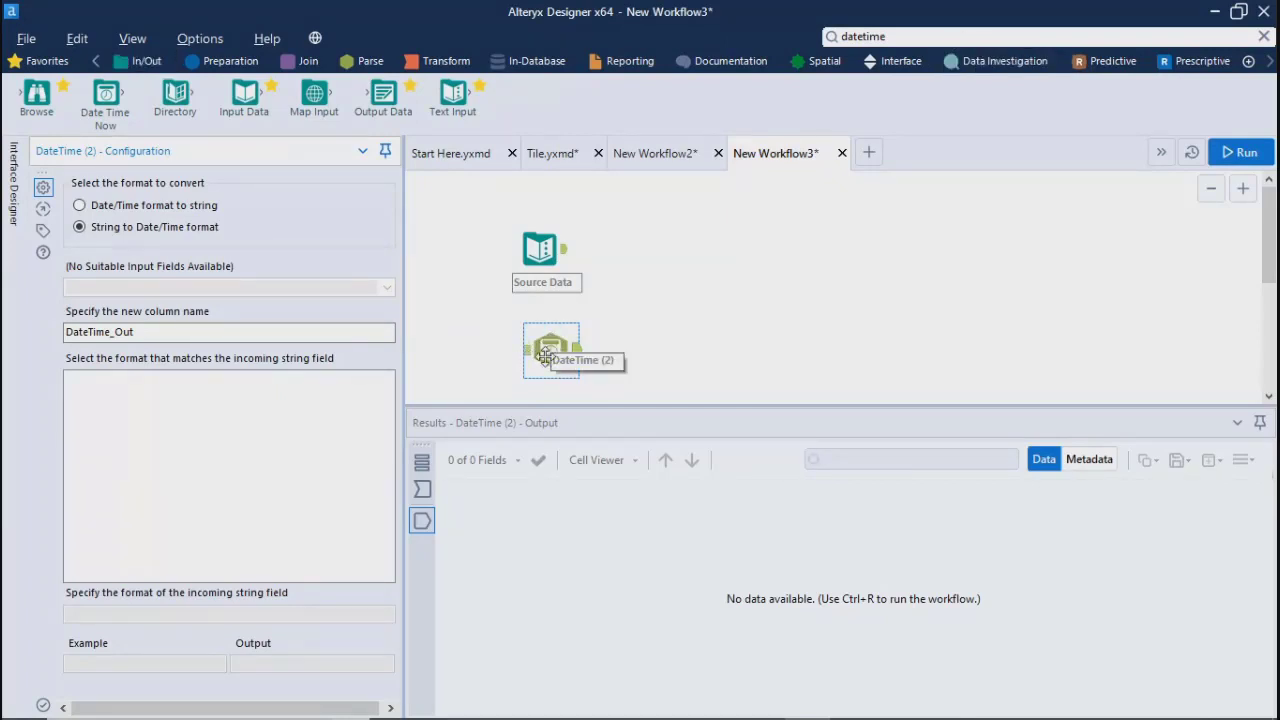
{"action": "left_click", "coordinate": [548, 346]}
{"action": "key", "text": "Delete"}
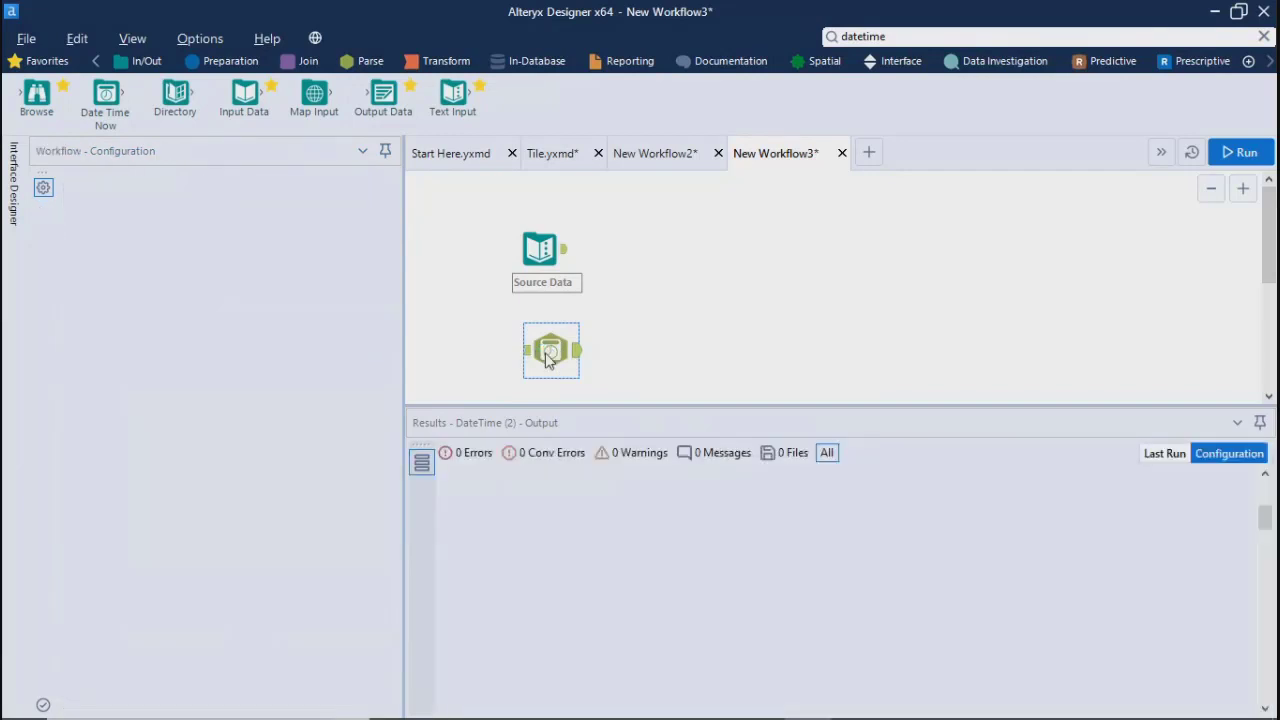
- Search the tools for "date timenow", place a Date Time Now tool below the Source Data input, and select it
{"action": "left_click", "coordinate": [895, 37]}
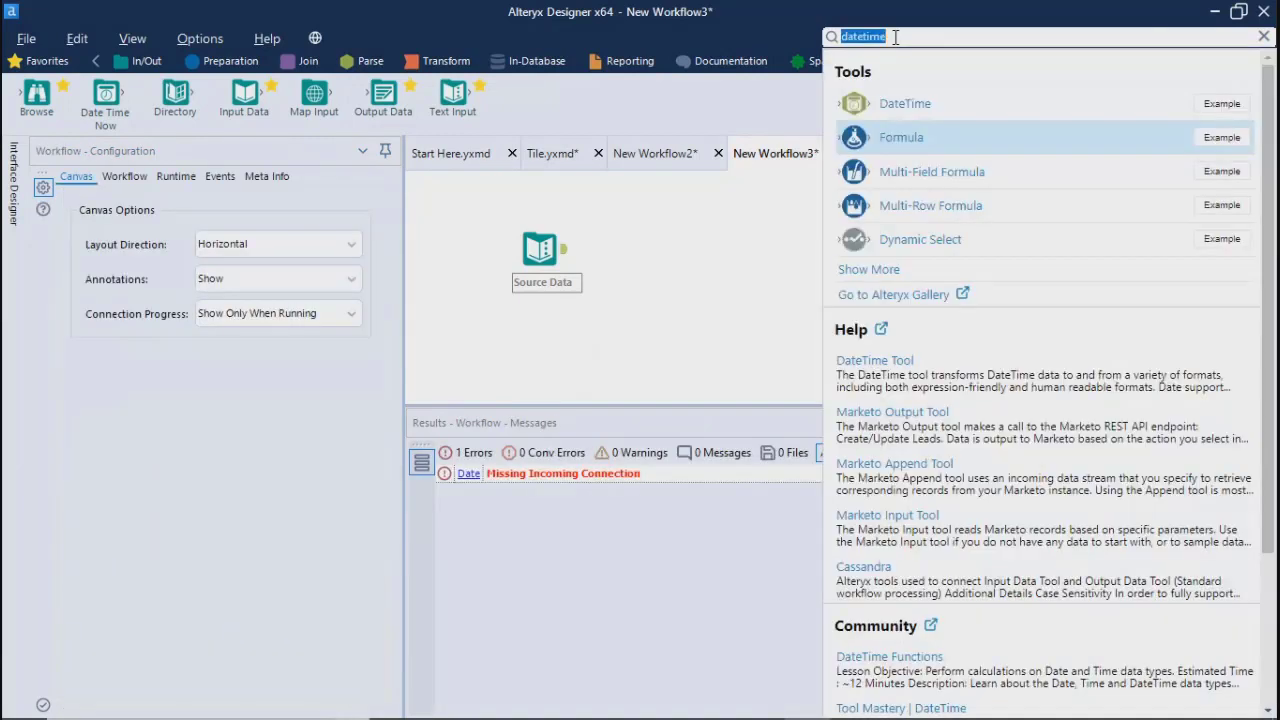
{"action": "left_click", "coordinate": [929, 111]}
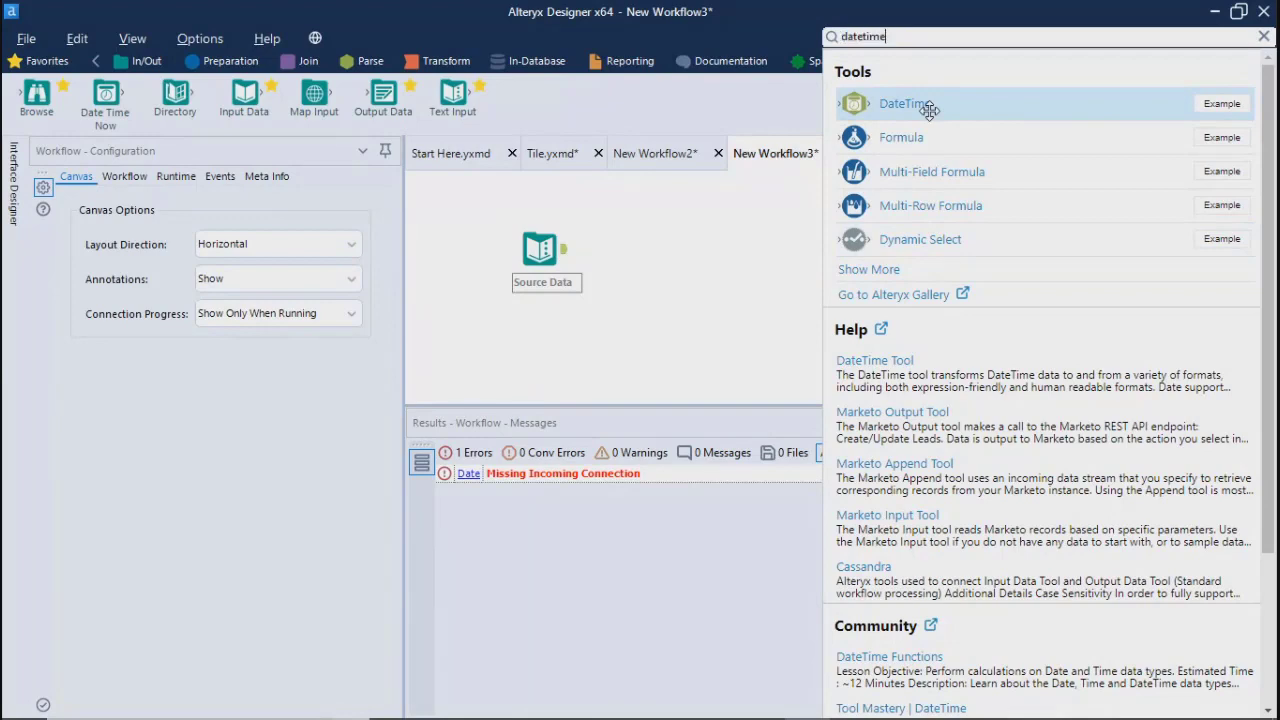
{"action": "type", "text": "now"}
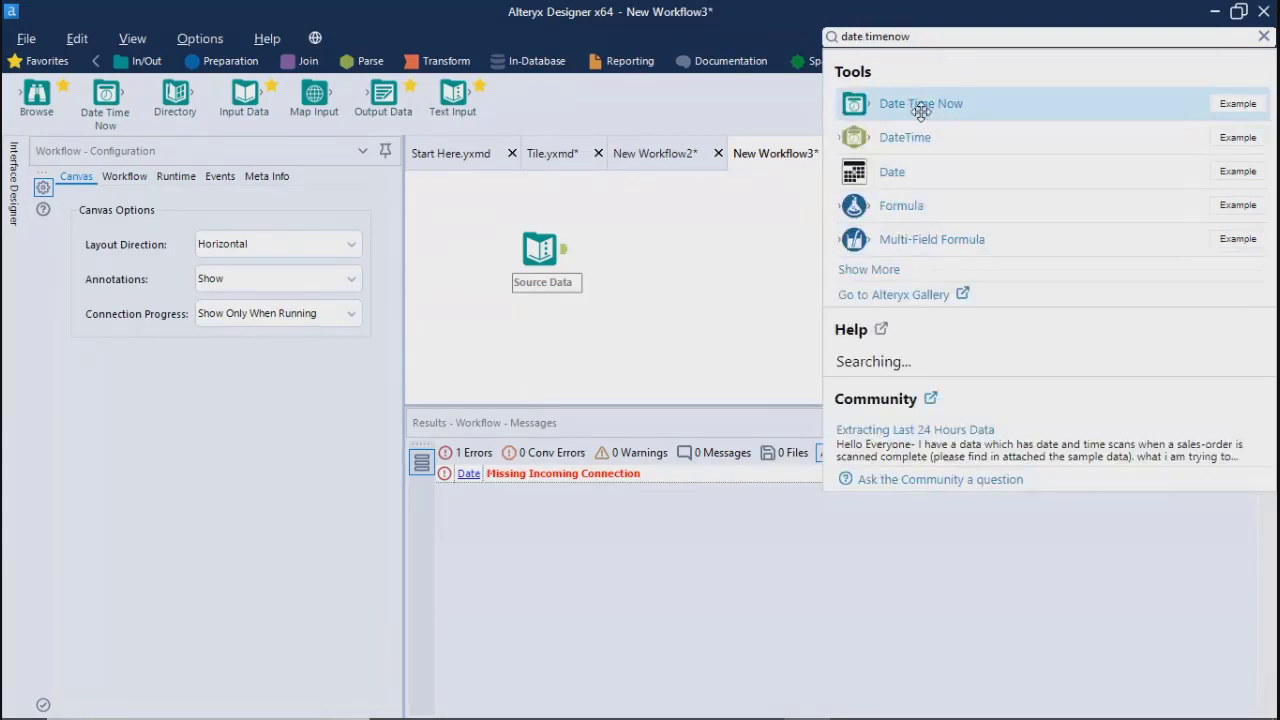
{"action": "left_click_drag", "start_coordinate": [926, 108], "coordinate": [543, 364]}
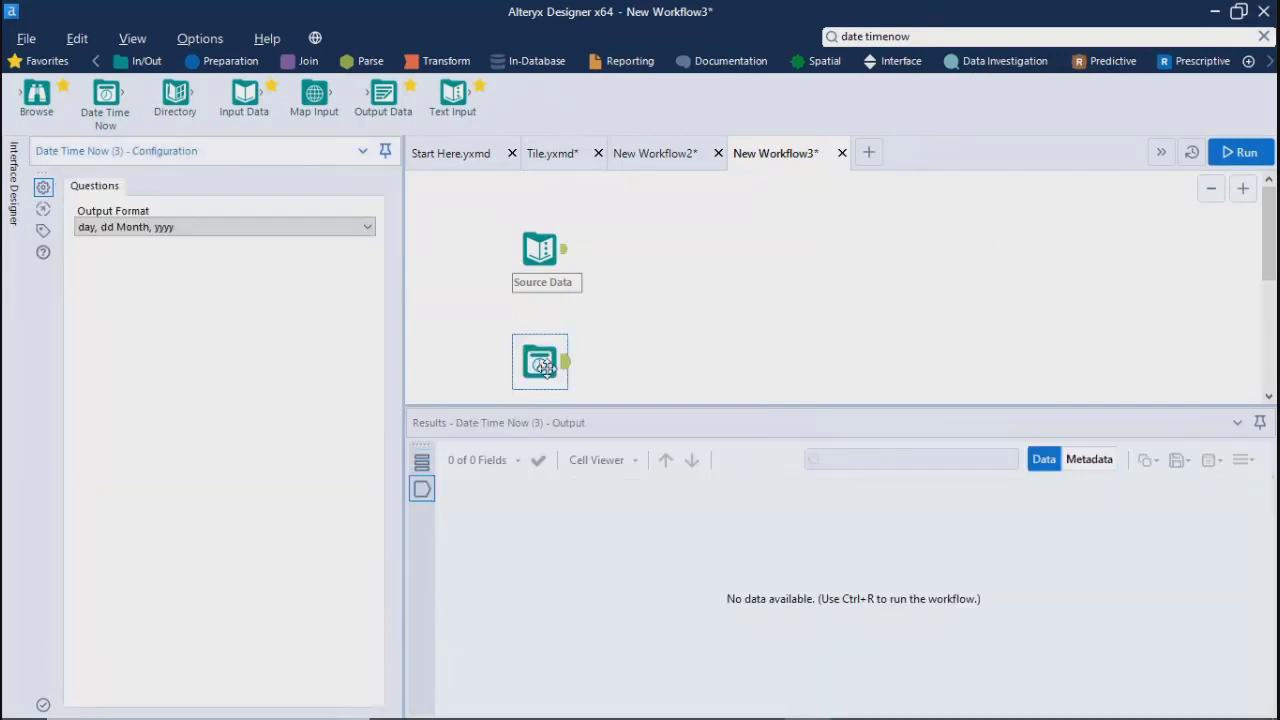
{"action": "left_click", "coordinate": [641, 369]}
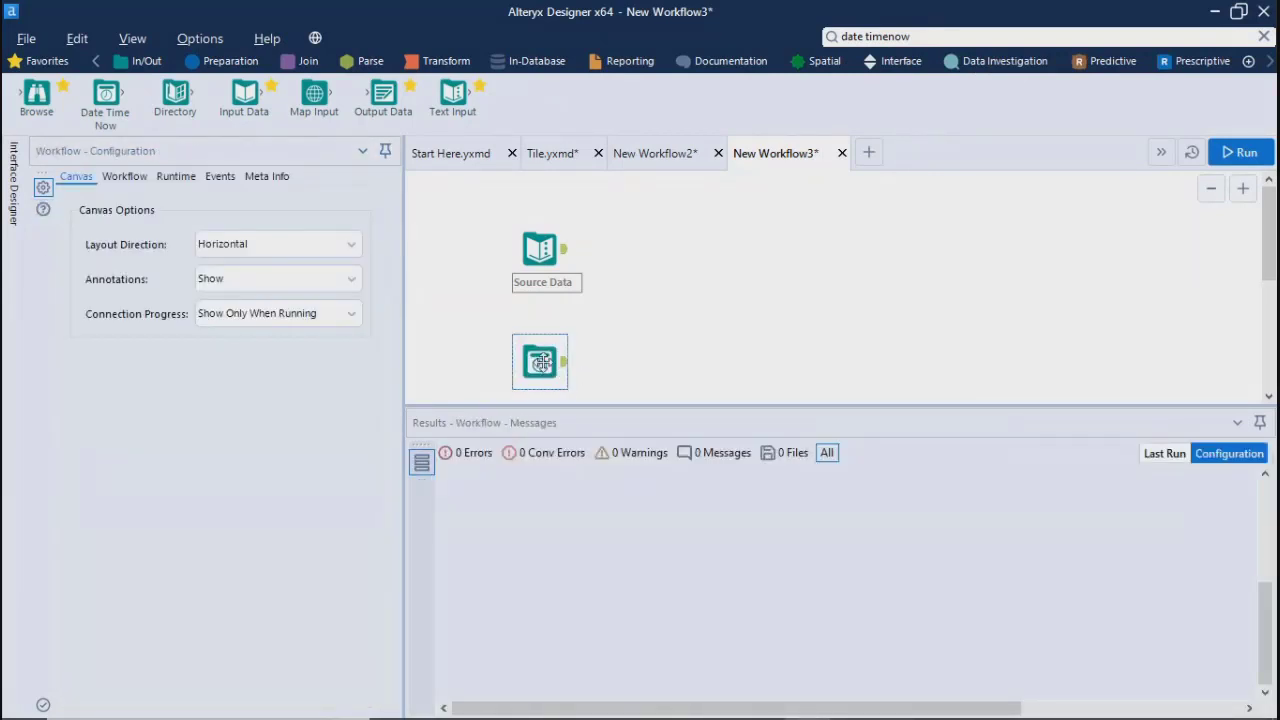
{"action": "left_click", "coordinate": [541, 362]}
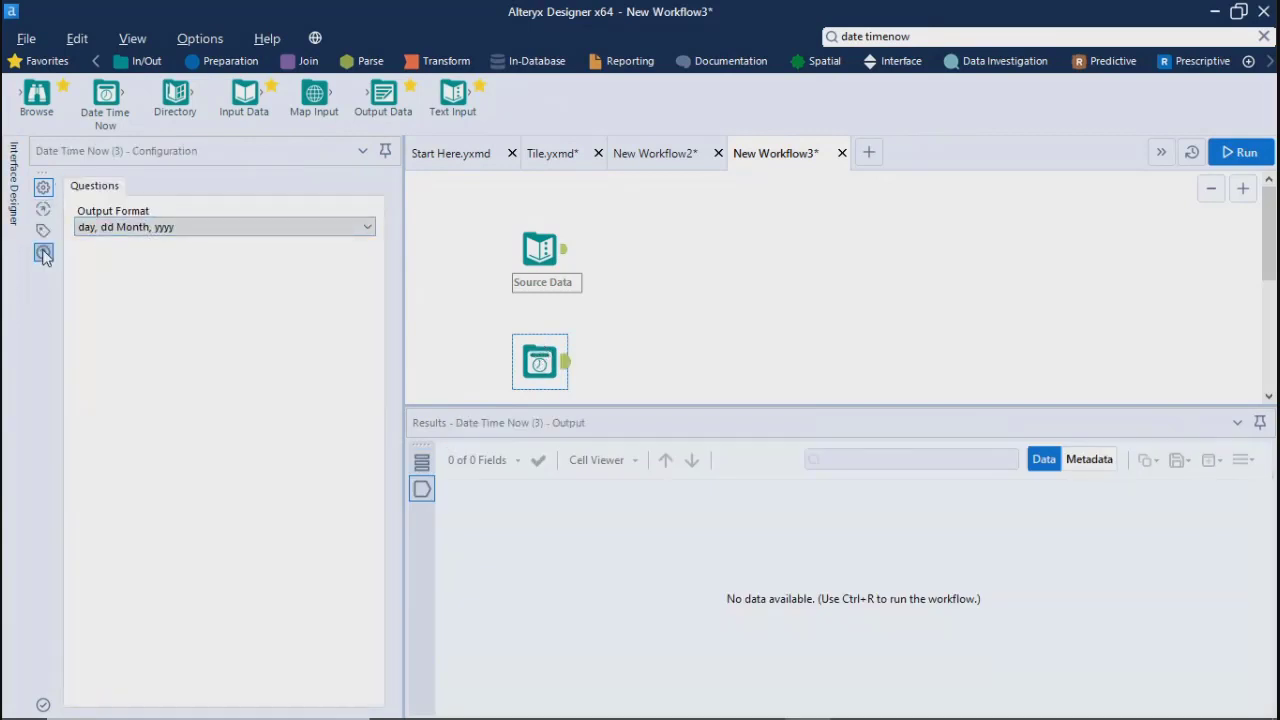
- Annotate the Date Time Now tool with the text "Target Date" and enlarge the canvas area
{"action": "left_click", "coordinate": [43, 230]}
{"action": "left_click", "coordinate": [92, 404]}
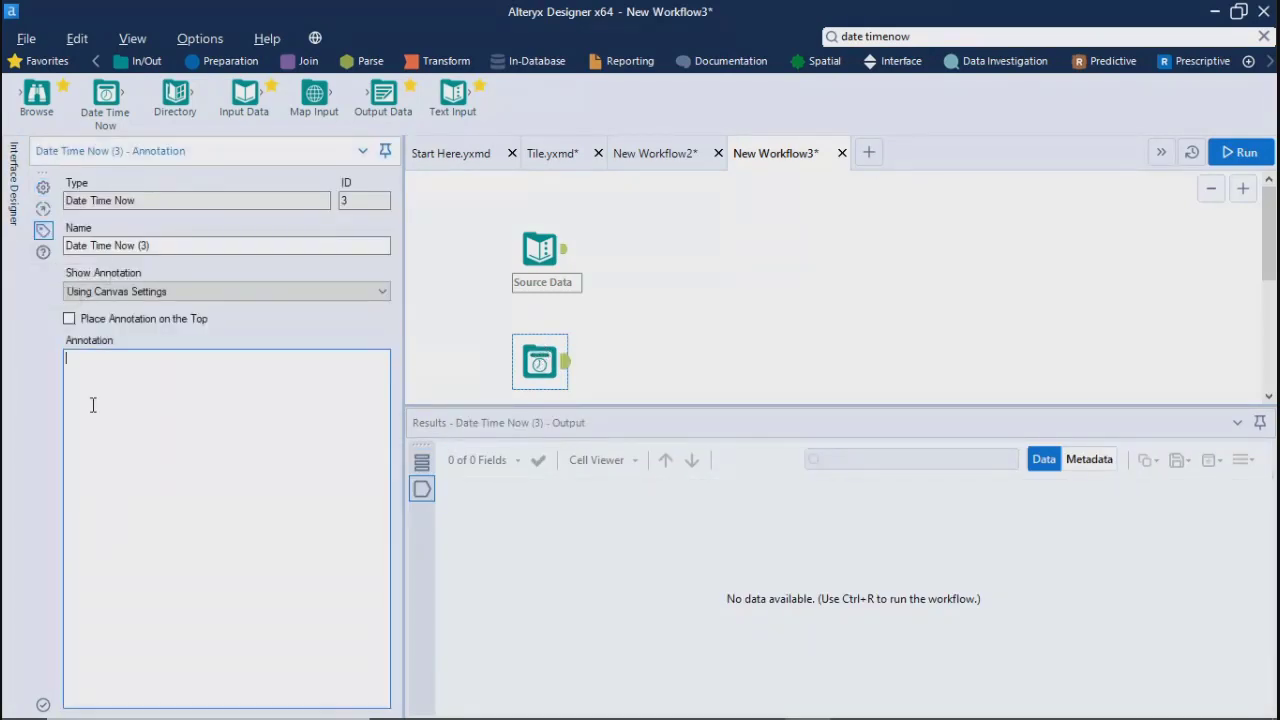
{"action": "type", "text": "Out"}
{"action": "left_click", "coordinate": [677, 320]}
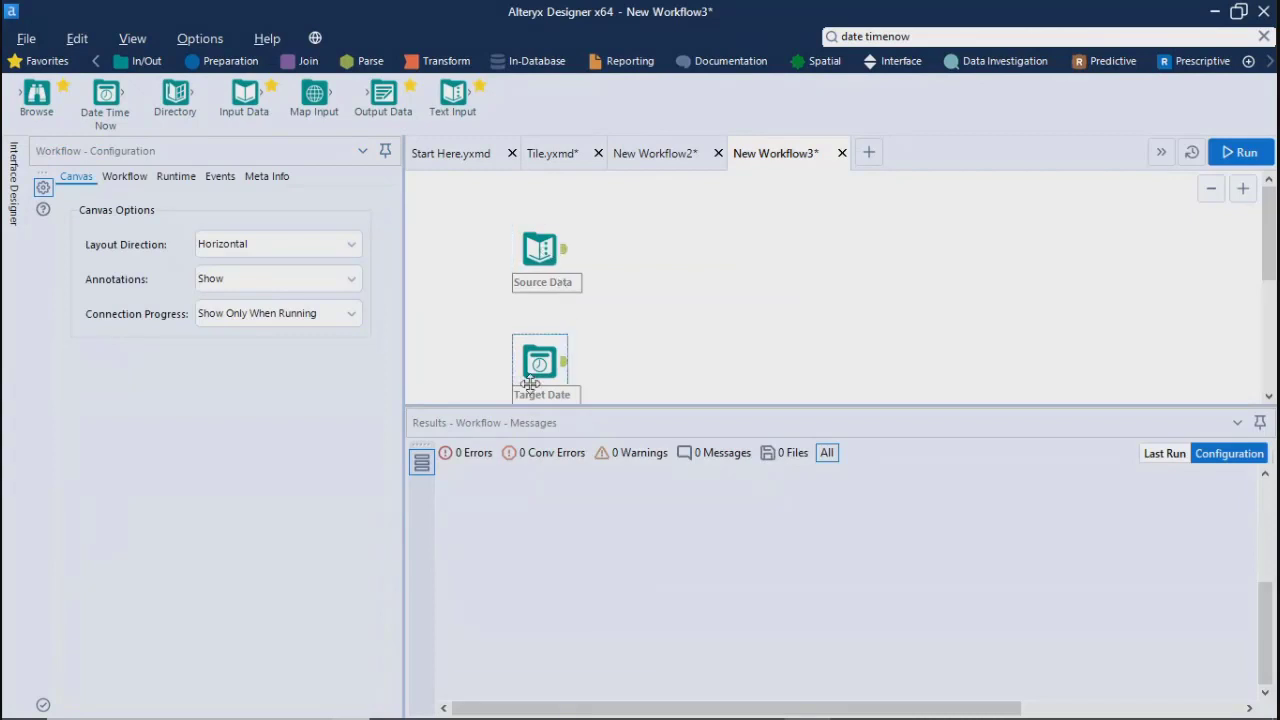
{"action": "left_click_drag", "start_coordinate": [596, 407], "coordinate": [586, 471]}
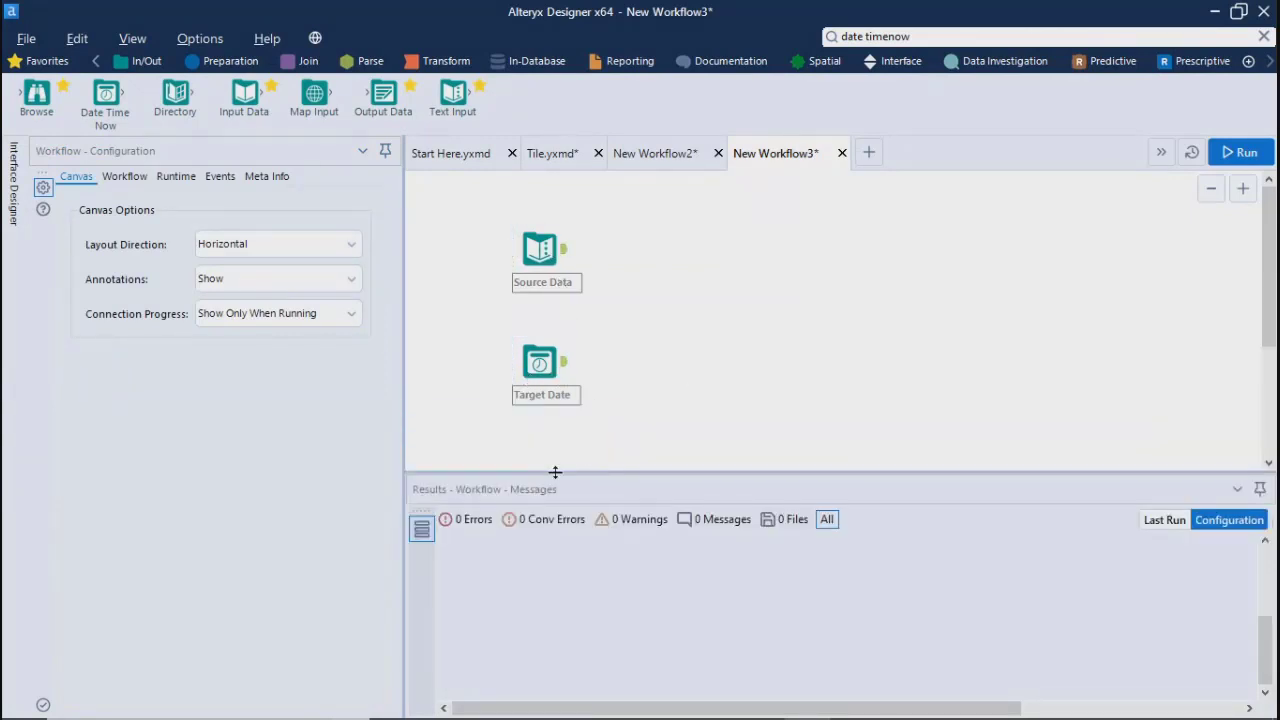
- Search the tools for "app" and place an Append Fields tool on the canvas beside the two inputs
{"action": "left_click", "coordinate": [949, 37]}
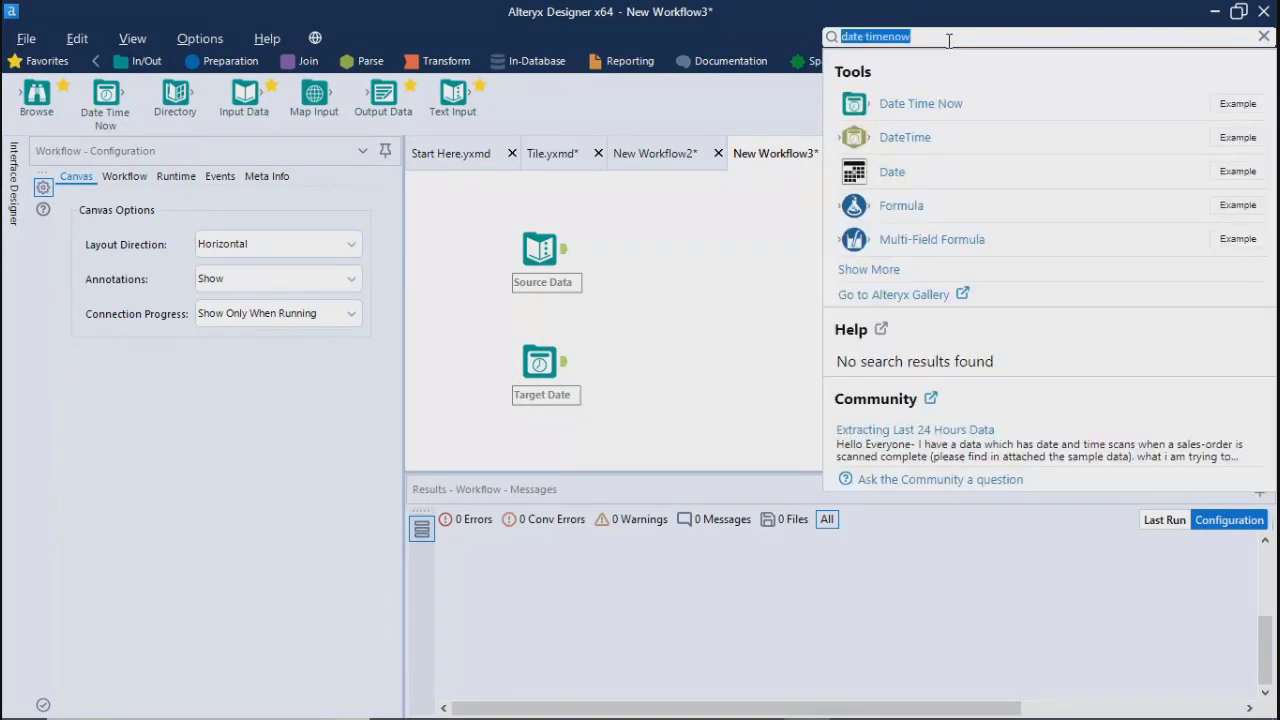
{"action": "type", "text": "app"}
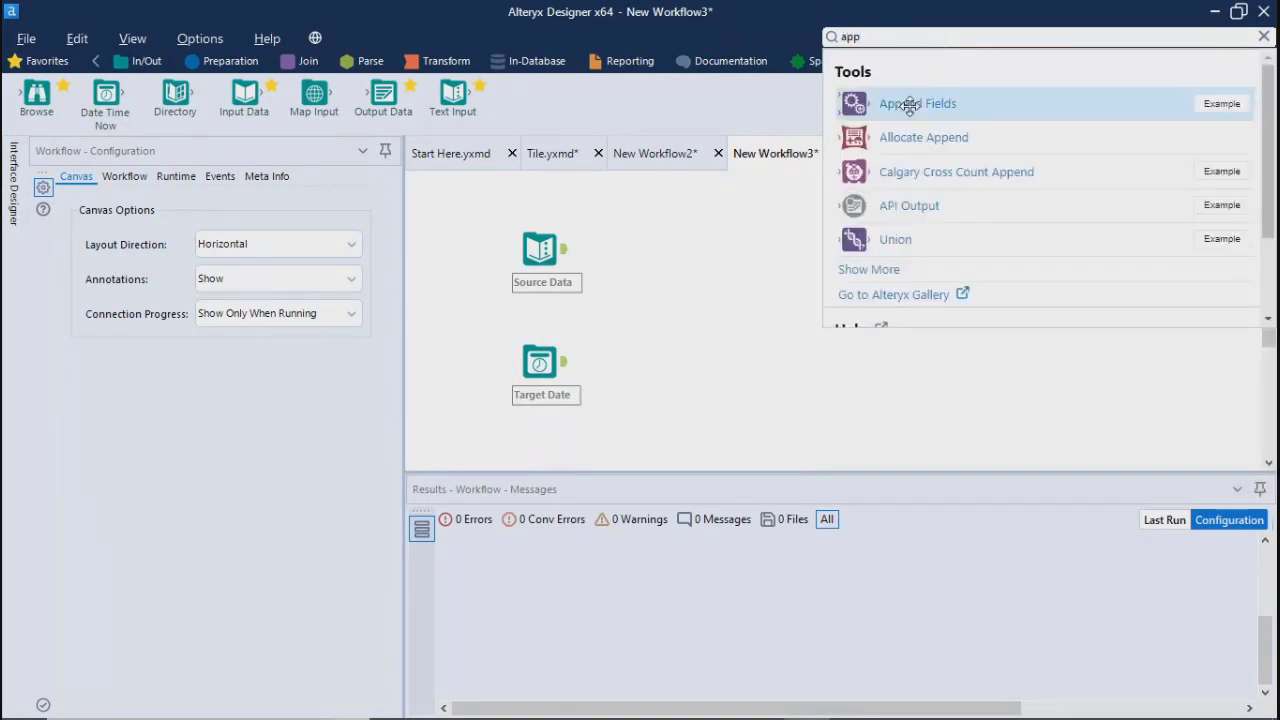
{"action": "left_click_drag", "start_coordinate": [910, 105], "coordinate": [706, 323]}
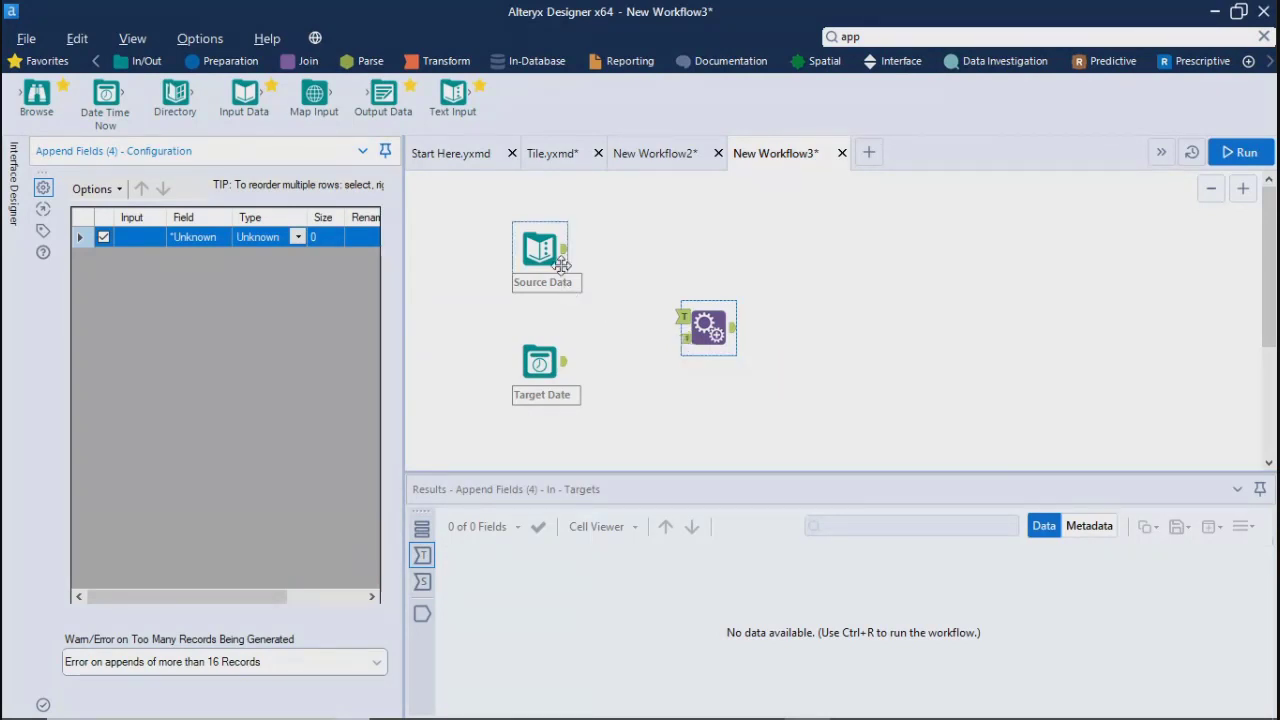
- Swap the two inputs' positions so Target Date sits above Source Data
{"action": "left_click_drag", "start_coordinate": [543, 249], "coordinate": [655, 417]}
{"action": "left_click_drag", "start_coordinate": [550, 365], "coordinate": [550, 252]}
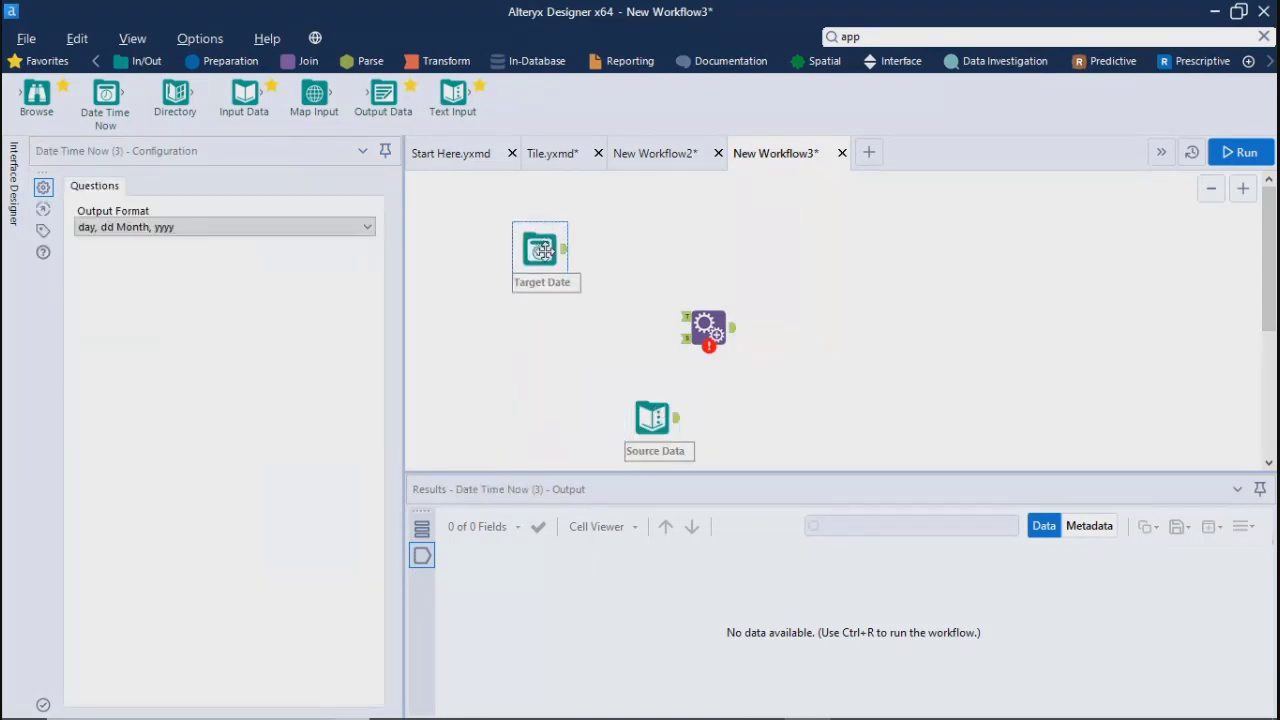
{"action": "left_click_drag", "start_coordinate": [642, 432], "coordinate": [530, 390]}
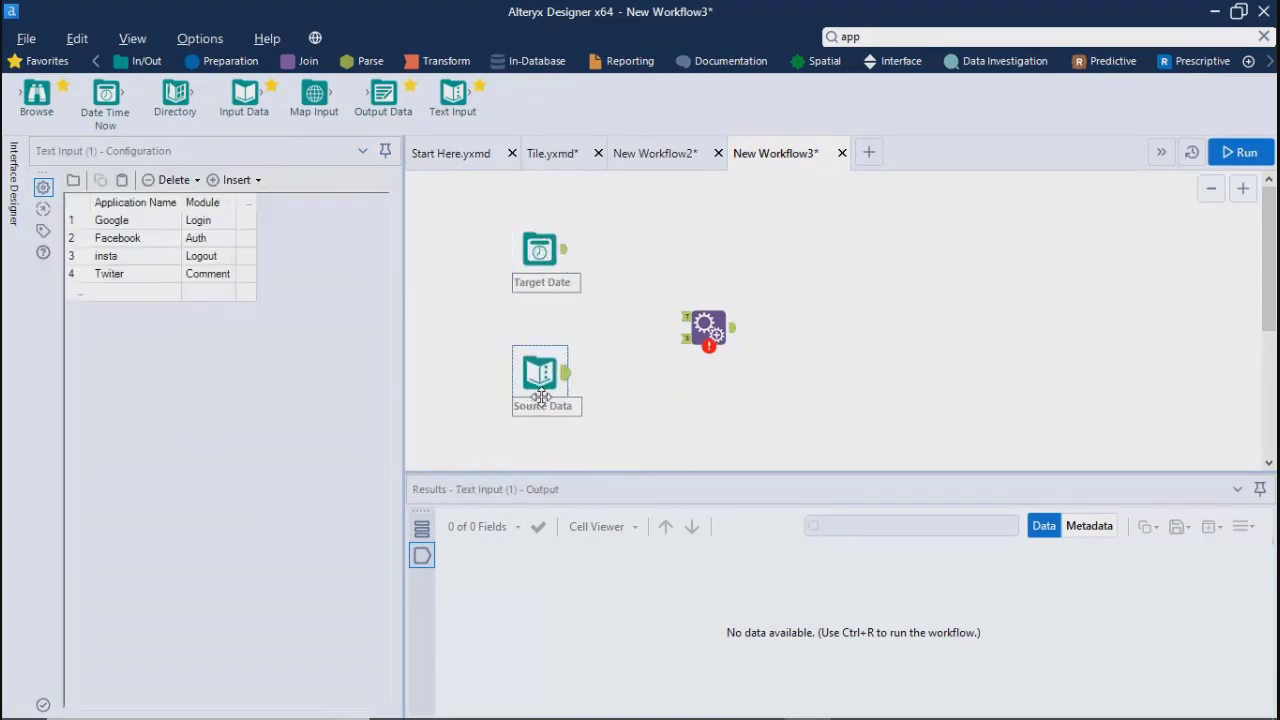
- Connect Target Date to the Append Fields T input and Source Data to its S input, and add a Browse tool after it
{"action": "left_click_drag", "start_coordinate": [565, 250], "coordinate": [686, 317]}
{"action": "left_click_drag", "start_coordinate": [565, 372], "coordinate": [685, 339]}
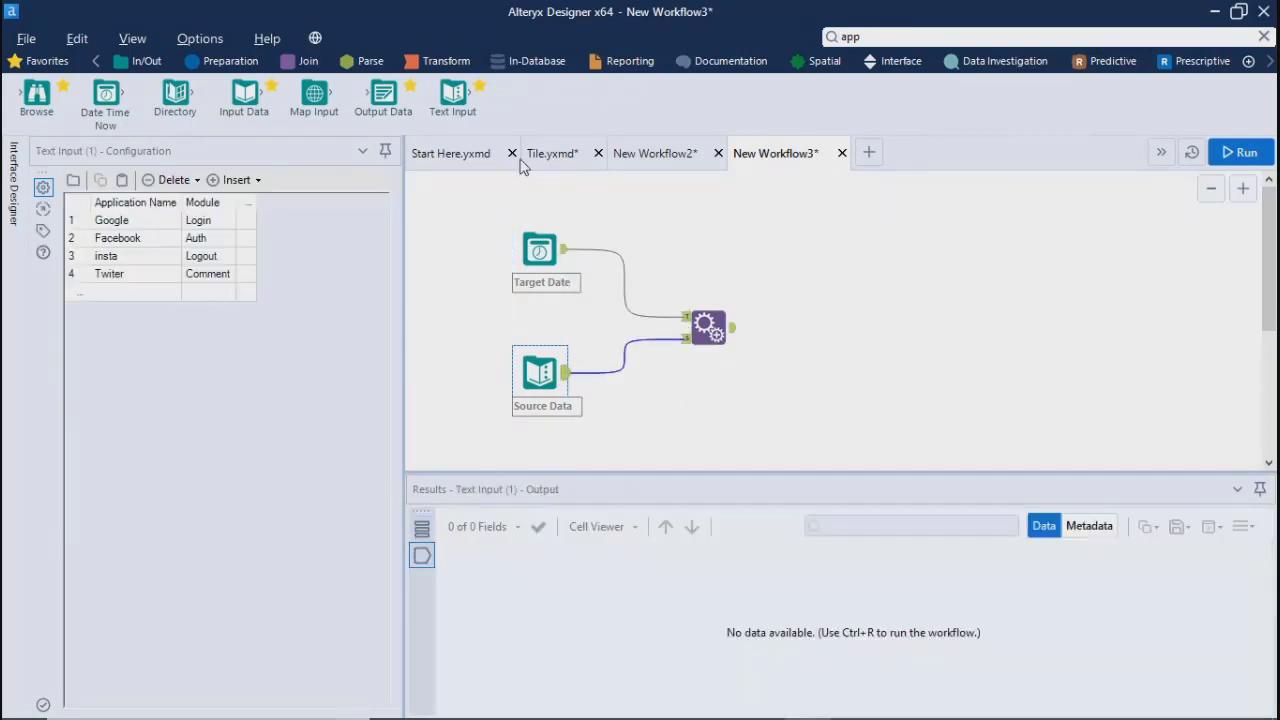
{"action": "right_click", "coordinate": [720, 340]}
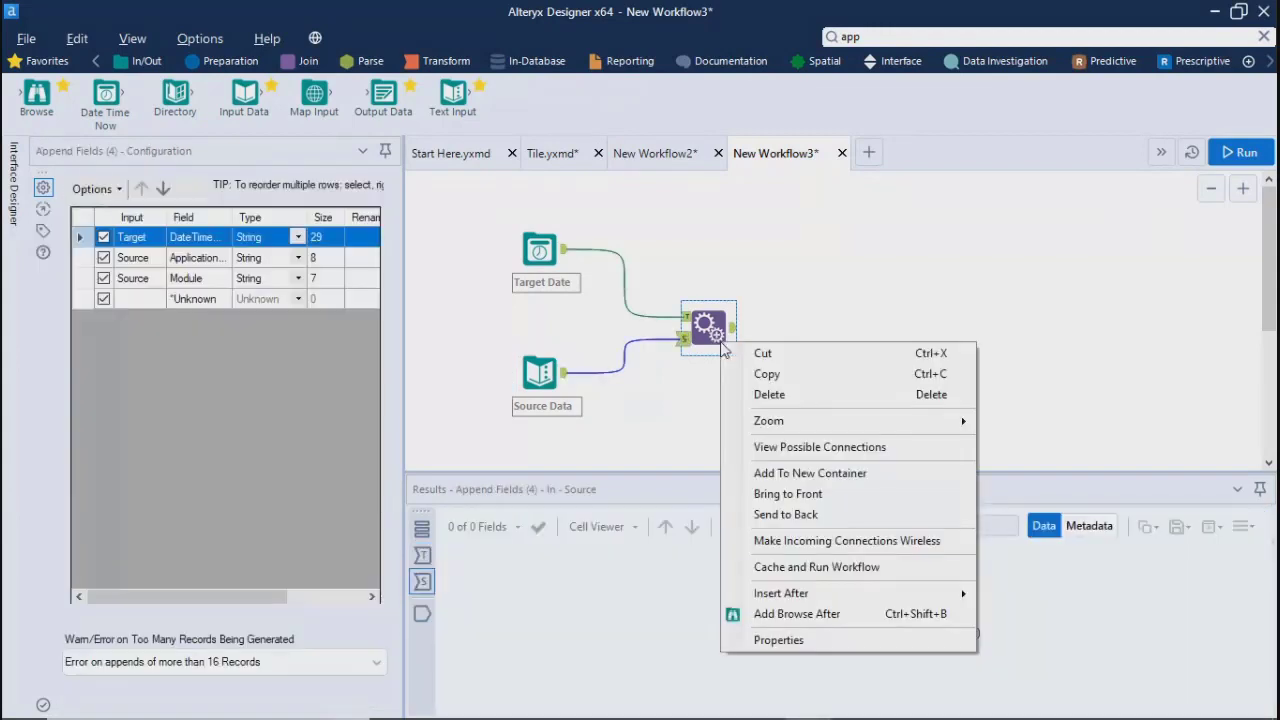
{"action": "left_click", "coordinate": [806, 614]}
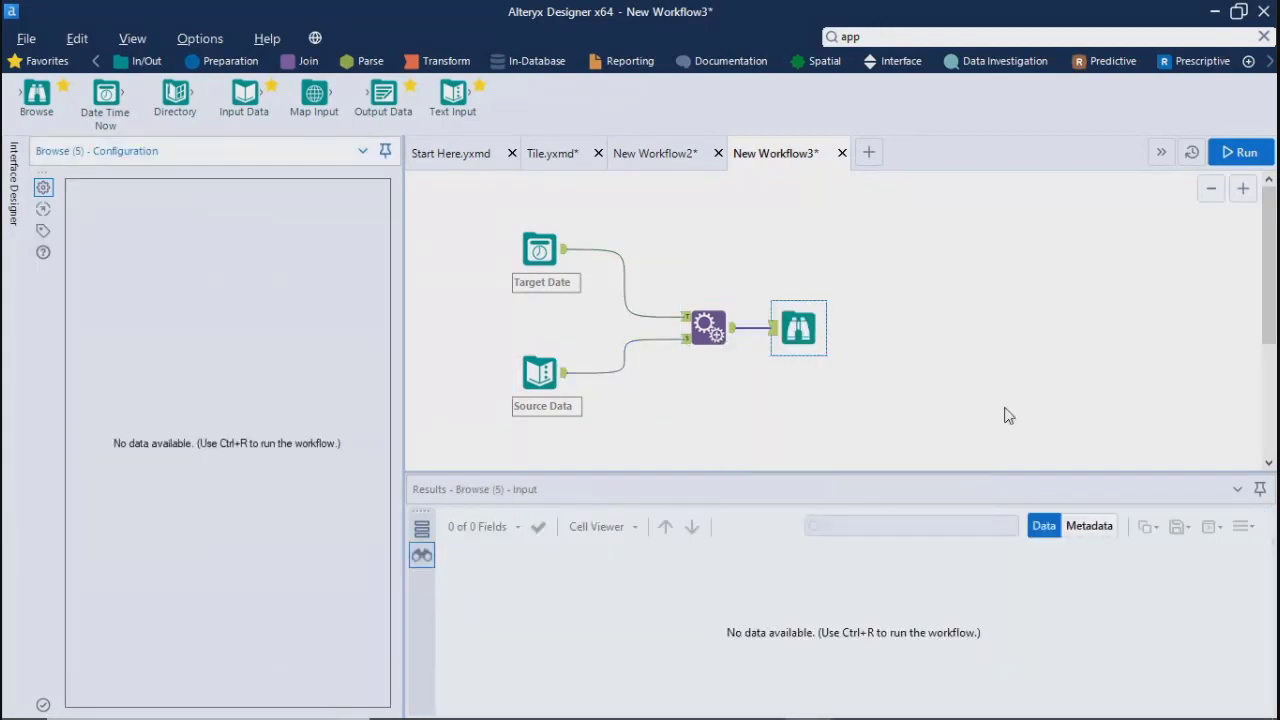
{"action": "left_click", "coordinate": [1003, 414]}
- Run the workflow and show the Browse tool's output in an enlarged results area
{"action": "left_click", "coordinate": [708, 328]}
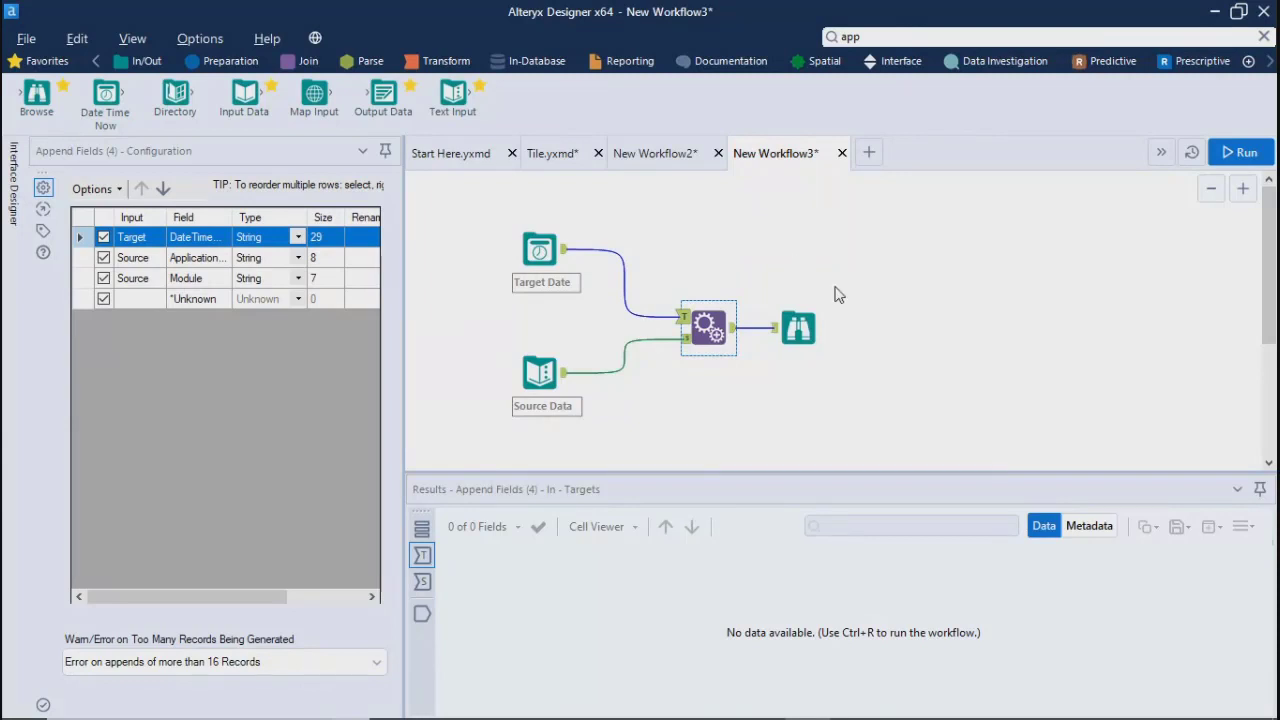
{"action": "left_click", "coordinate": [1240, 153]}
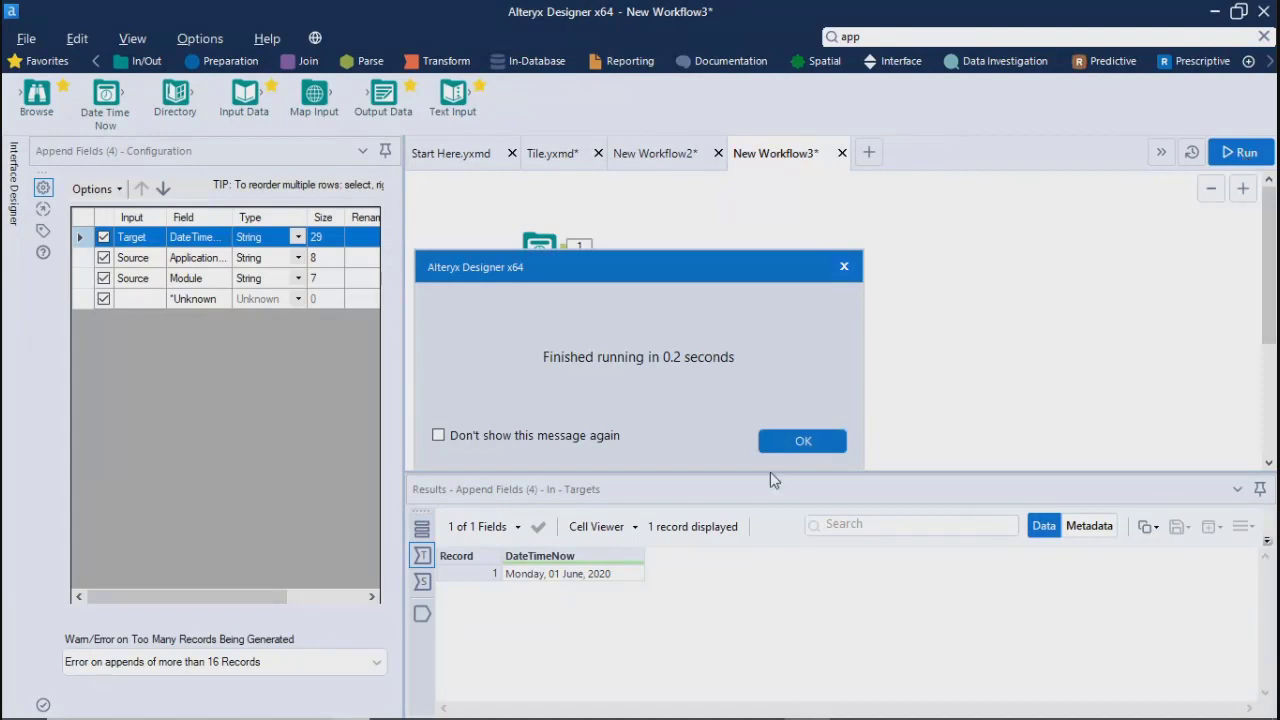
{"action": "left_click", "coordinate": [801, 441]}
{"action": "left_click", "coordinate": [798, 330]}
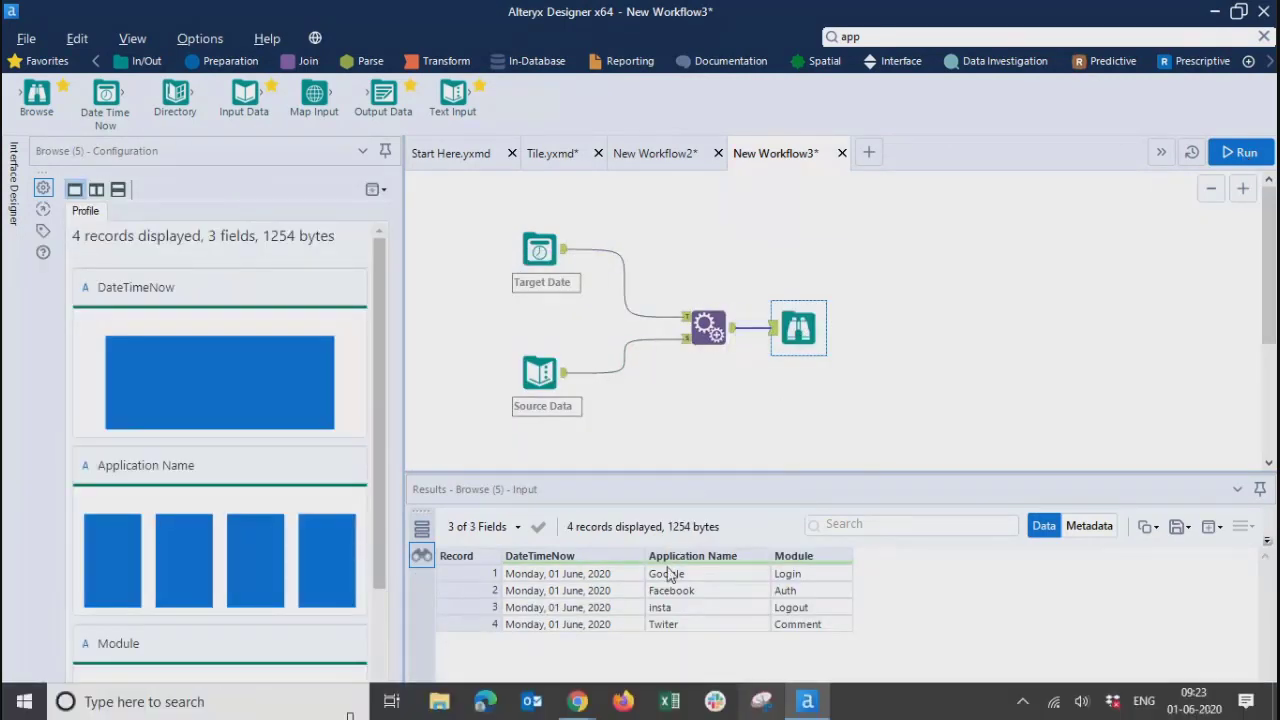
{"action": "left_click_drag", "start_coordinate": [799, 473], "coordinate": [794, 403]}
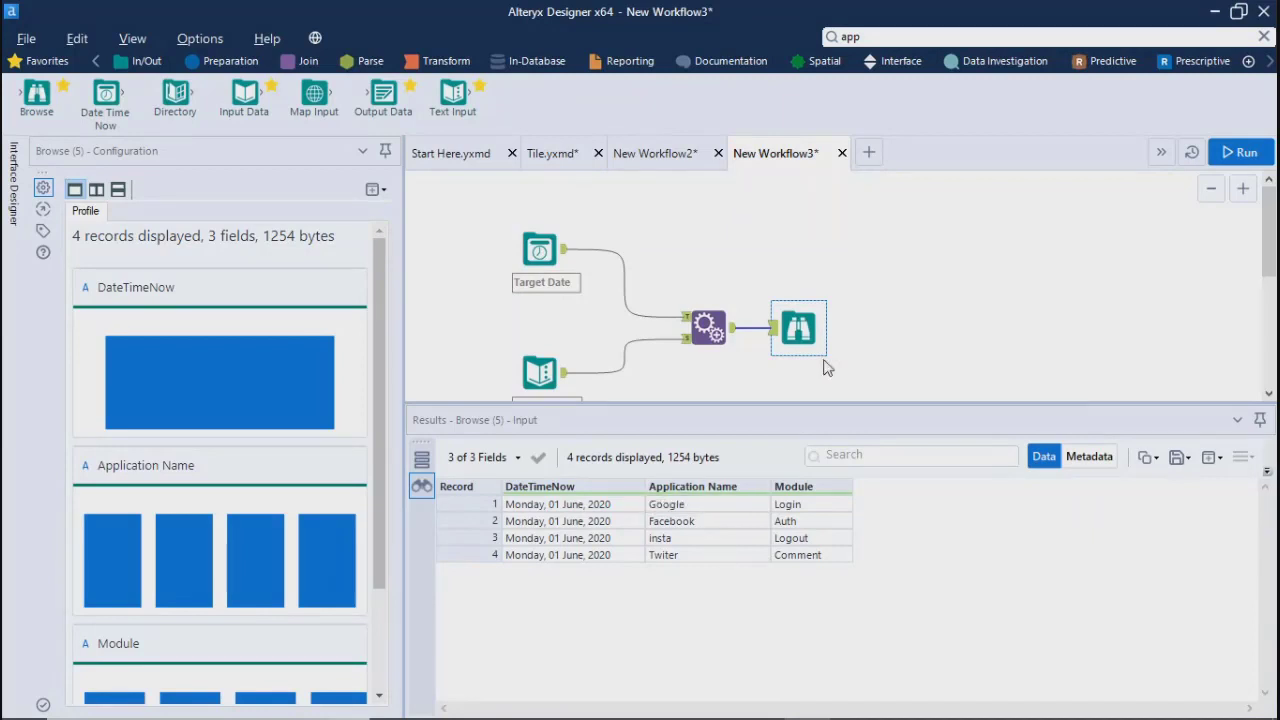
{"action": "scroll", "coordinate": [1265, 257], "scroll_direction": "down", "scroll_amount": 2}
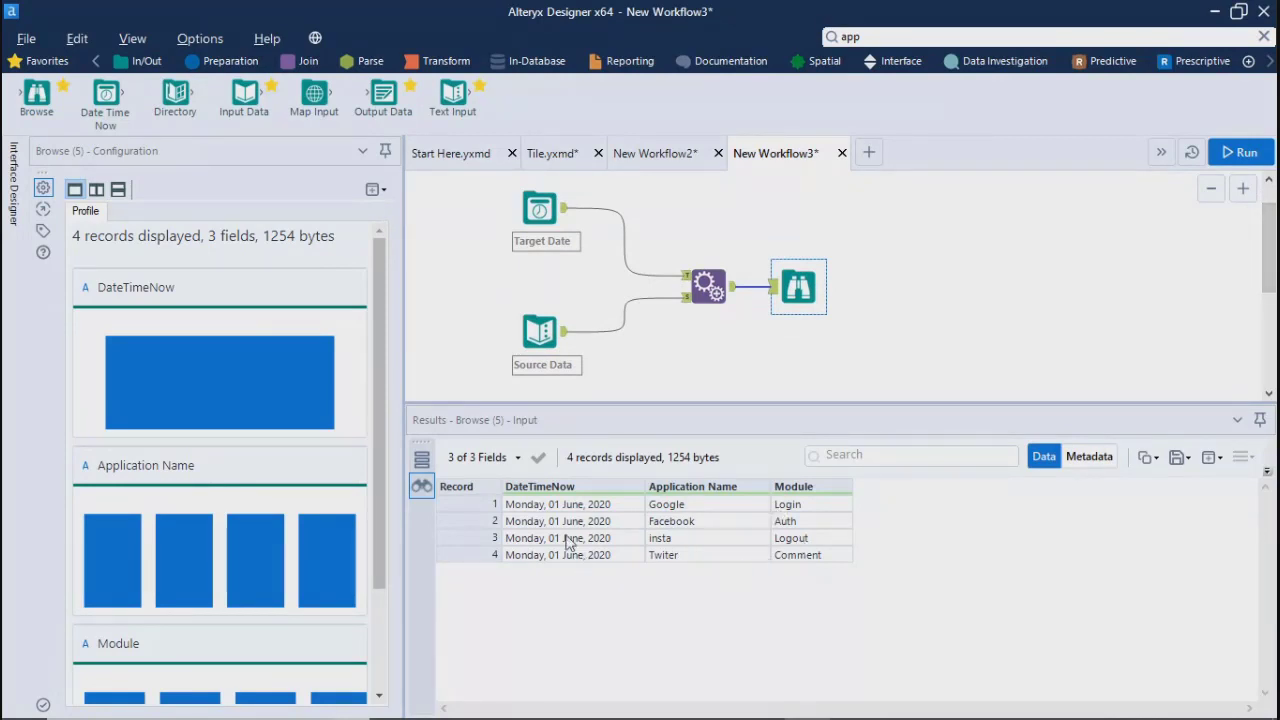
- Compare the outputs of the Target Date and Source Data inputs with the appended data in the Browse tool
{"action": "left_click", "coordinate": [541, 212]}
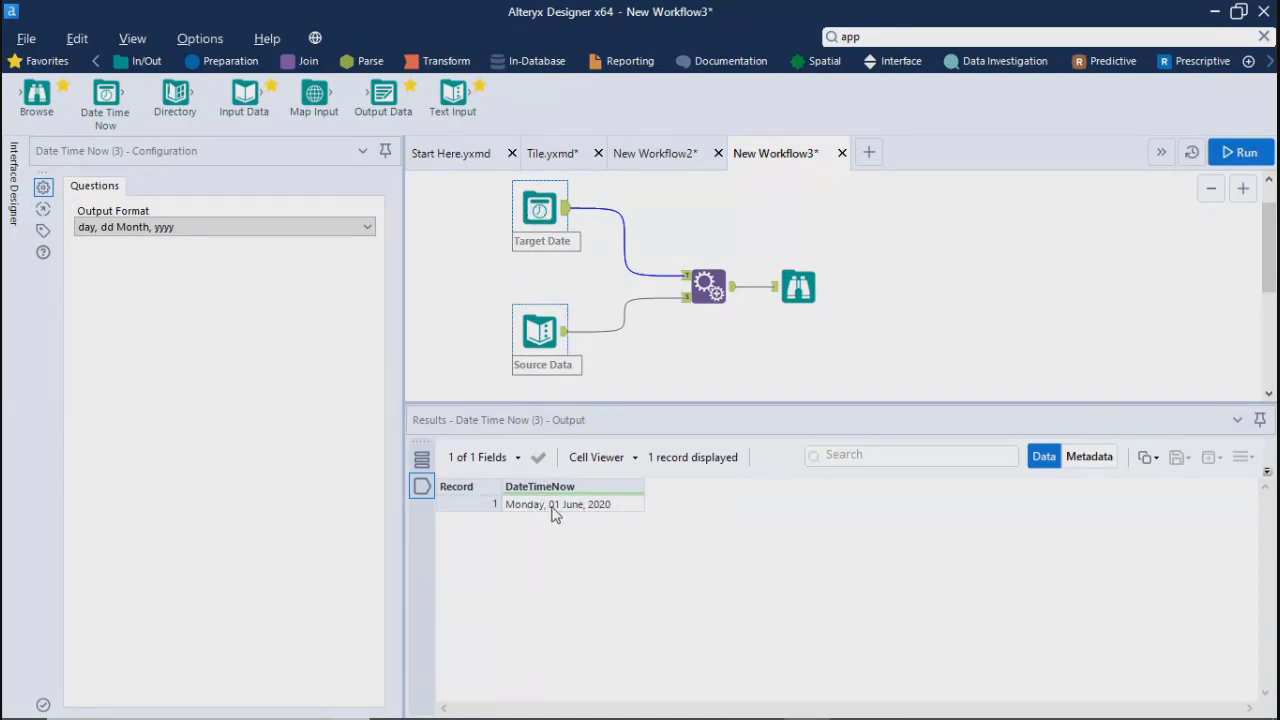
{"action": "left_click", "coordinate": [797, 289]}
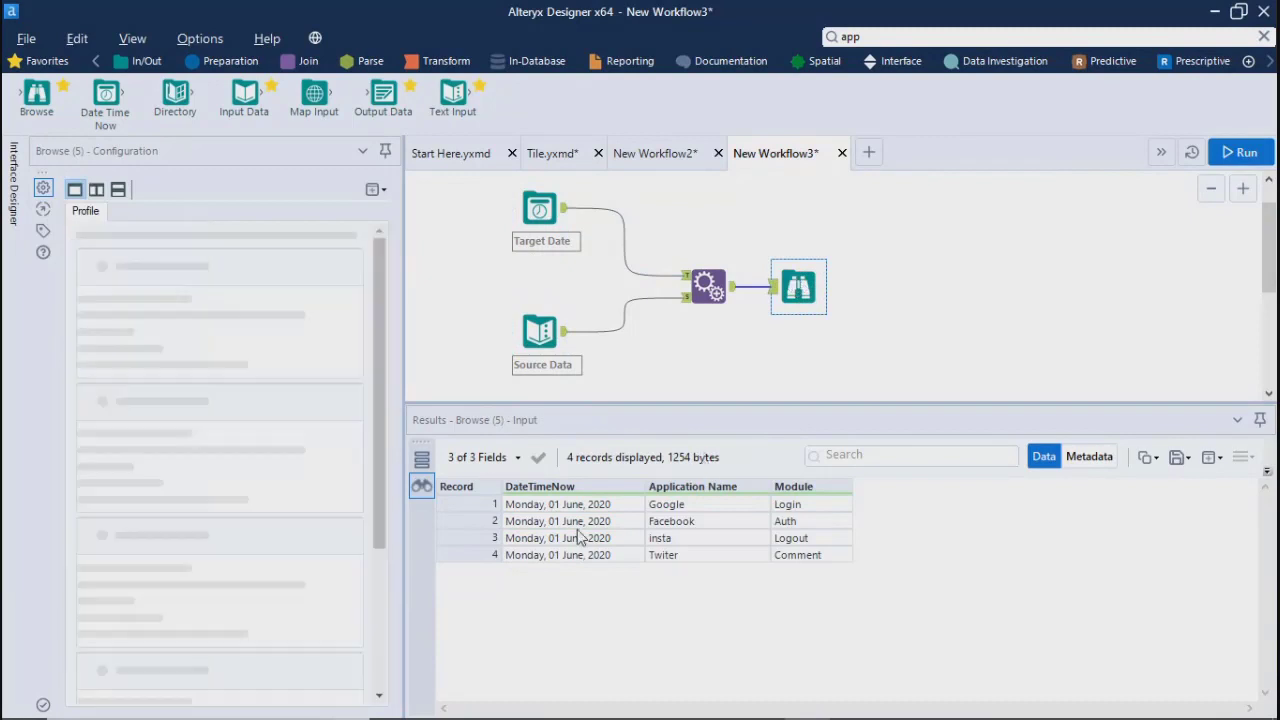
{"action": "left_click", "coordinate": [537, 338]}
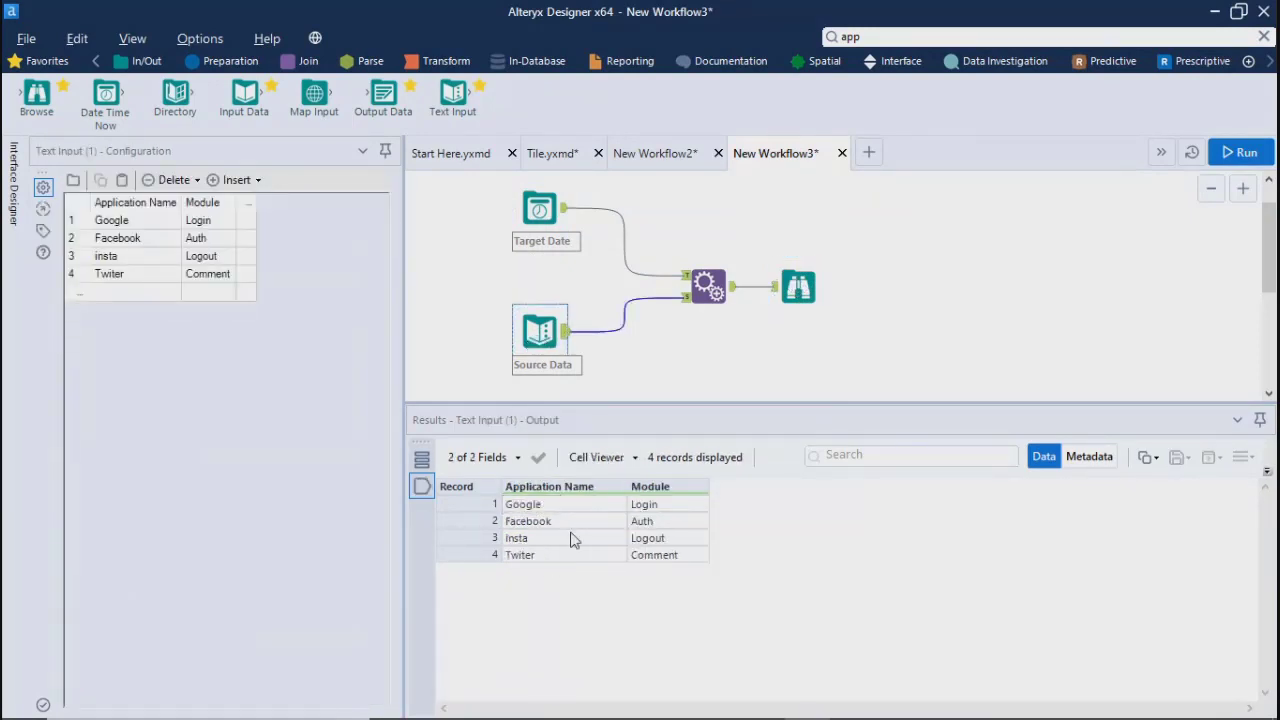
{"action": "left_click", "coordinate": [790, 290]}
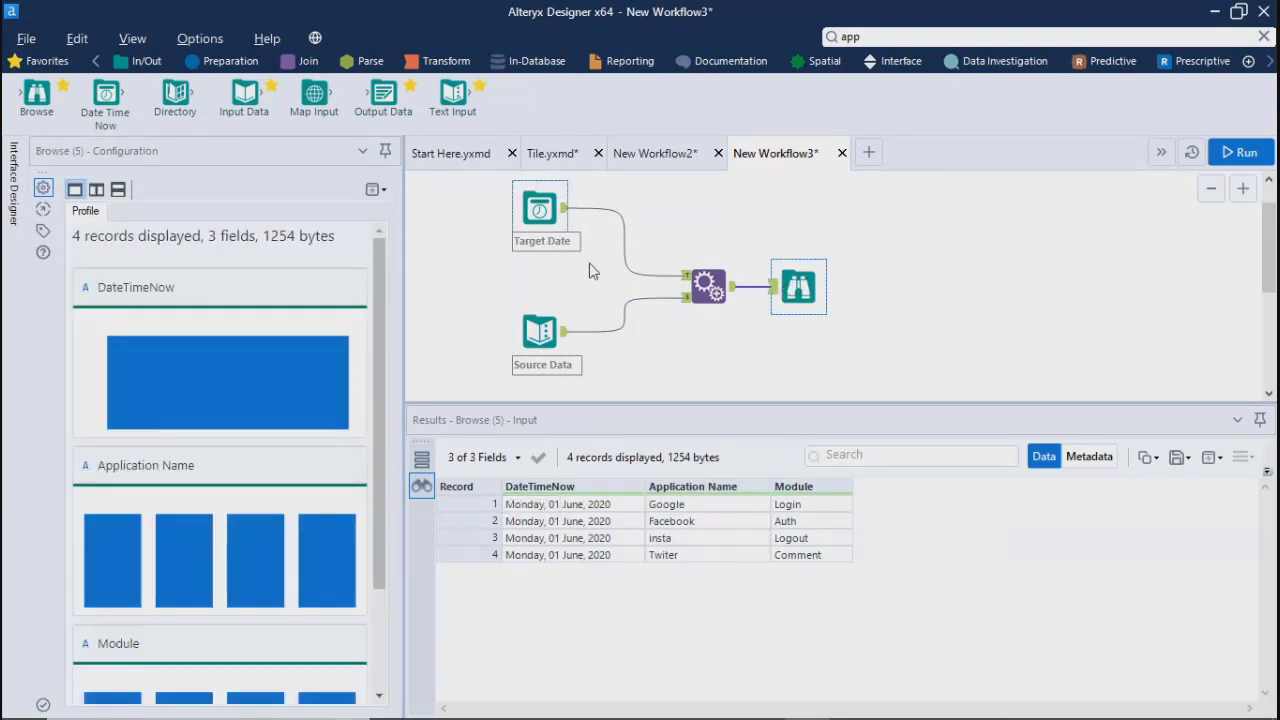
{"action": "left_click", "coordinate": [539, 208]}
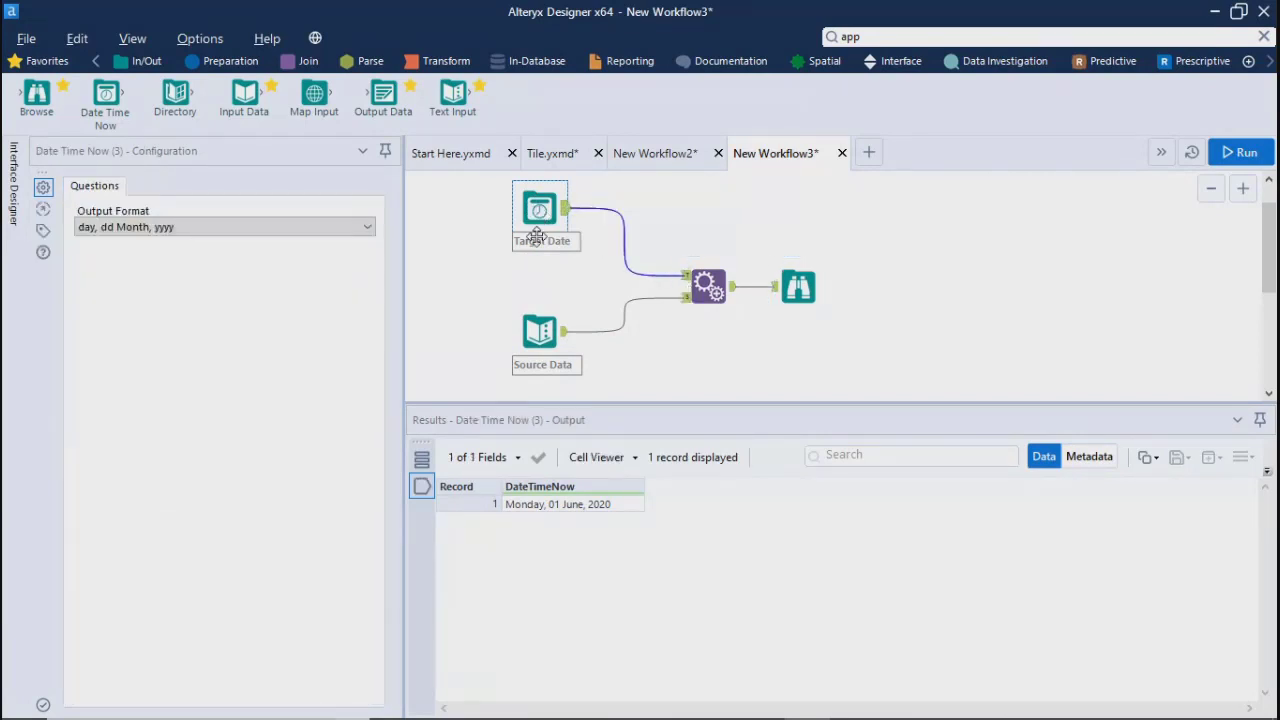
- Arrange Source Data above Target Date and rewire Append Fields, with Source Data on the T input and Target Date on the S input
{"action": "left_click_drag", "start_coordinate": [537, 208], "coordinate": [484, 250]}
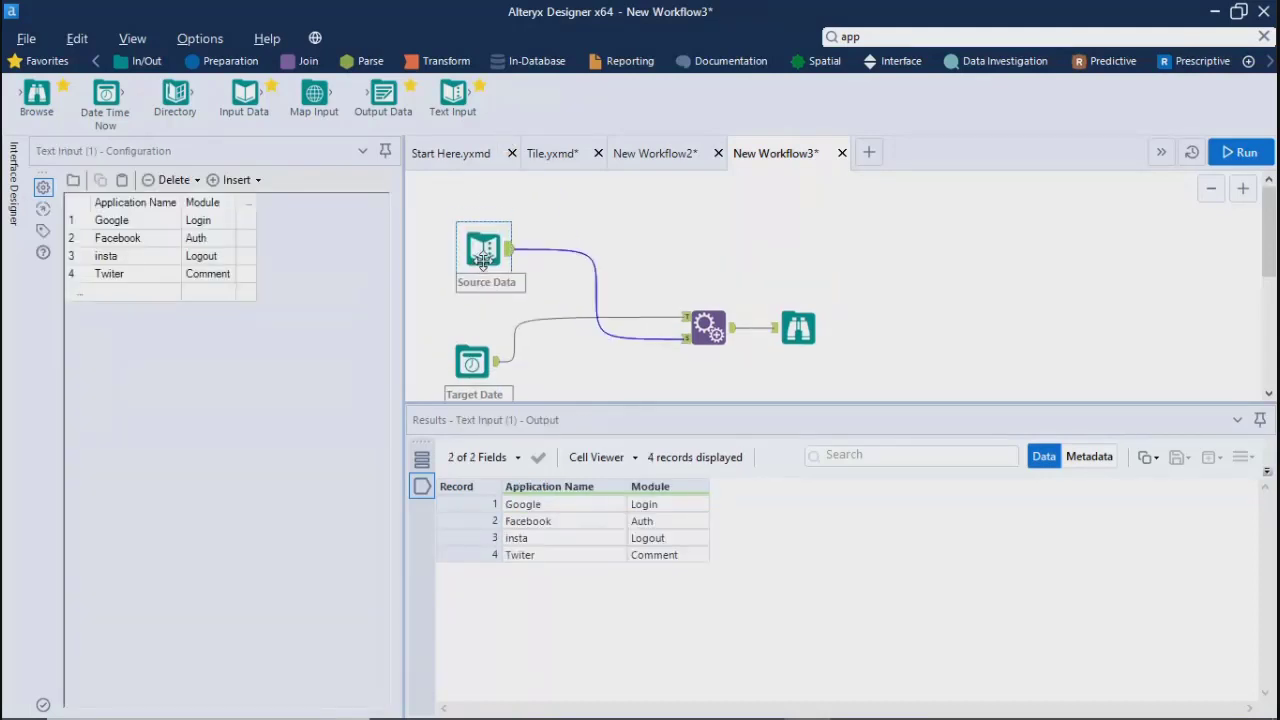
{"action": "left_click", "coordinate": [637, 347]}
{"action": "key", "text": "Delete"}
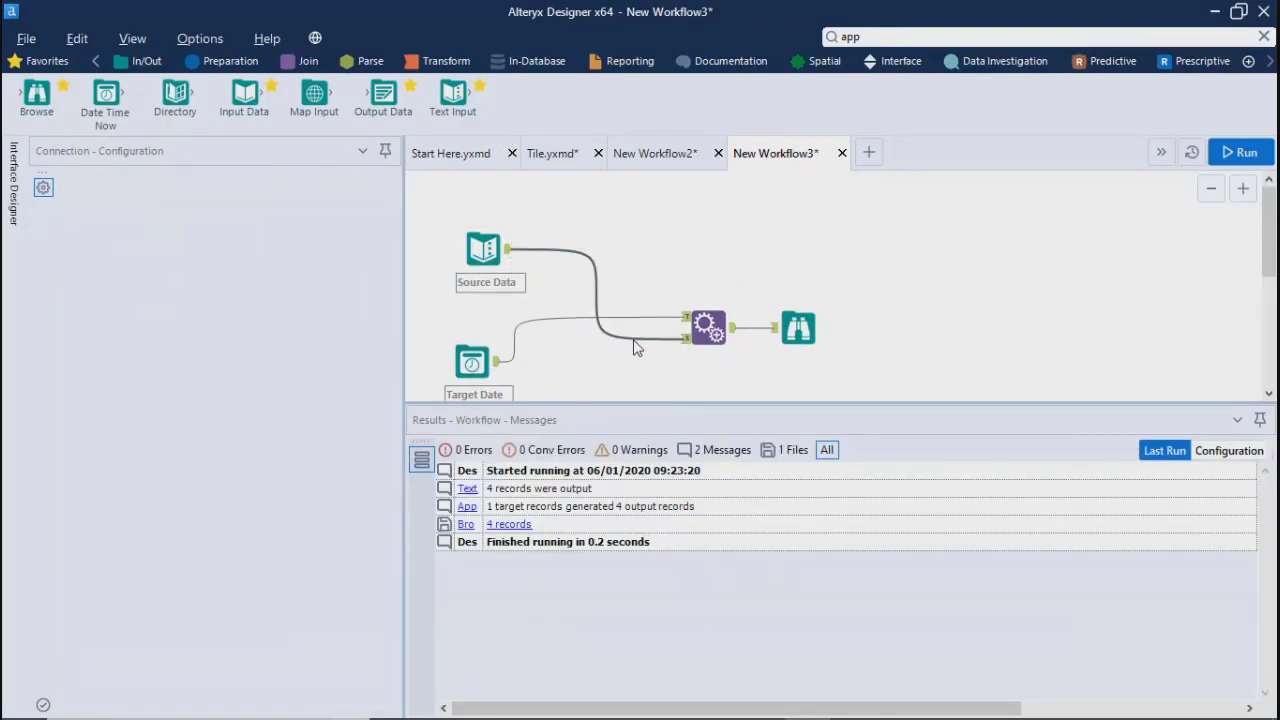
{"action": "left_click", "coordinate": [612, 322]}
{"action": "key", "text": "Delete"}
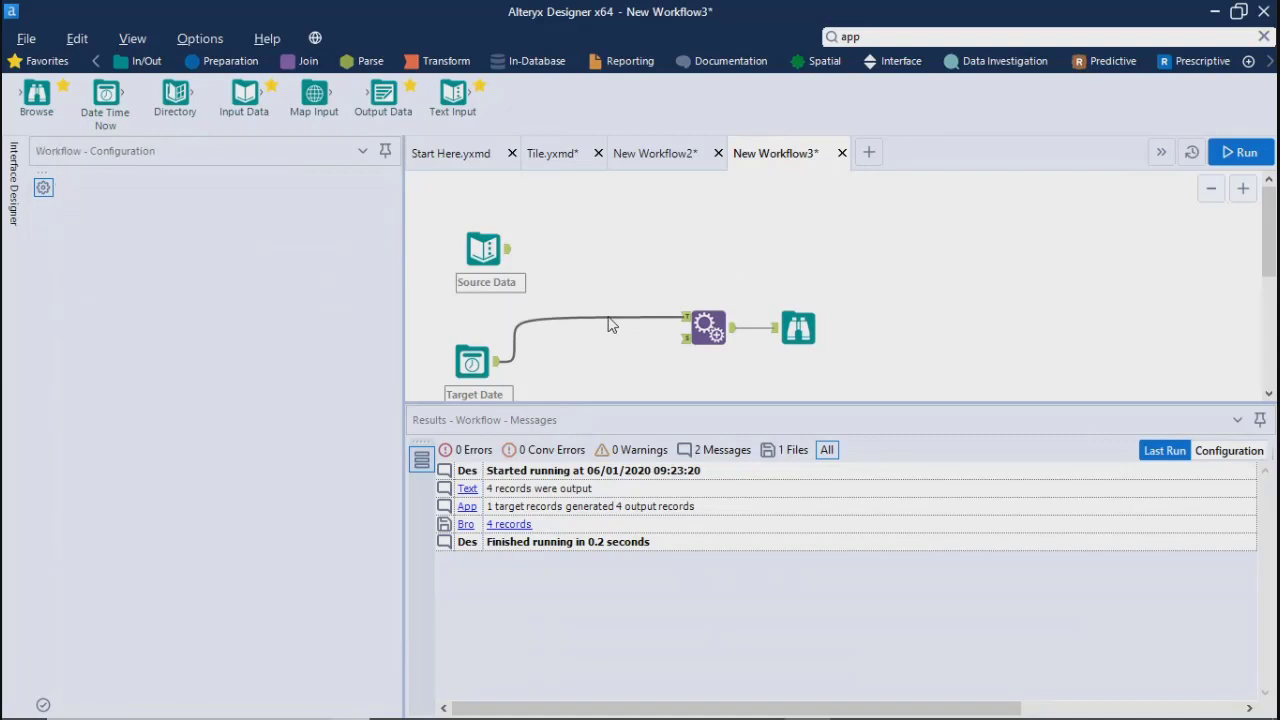
{"action": "left_click_drag", "start_coordinate": [508, 250], "coordinate": [686, 318]}
{"action": "left_click_drag", "start_coordinate": [497, 363], "coordinate": [686, 338]}
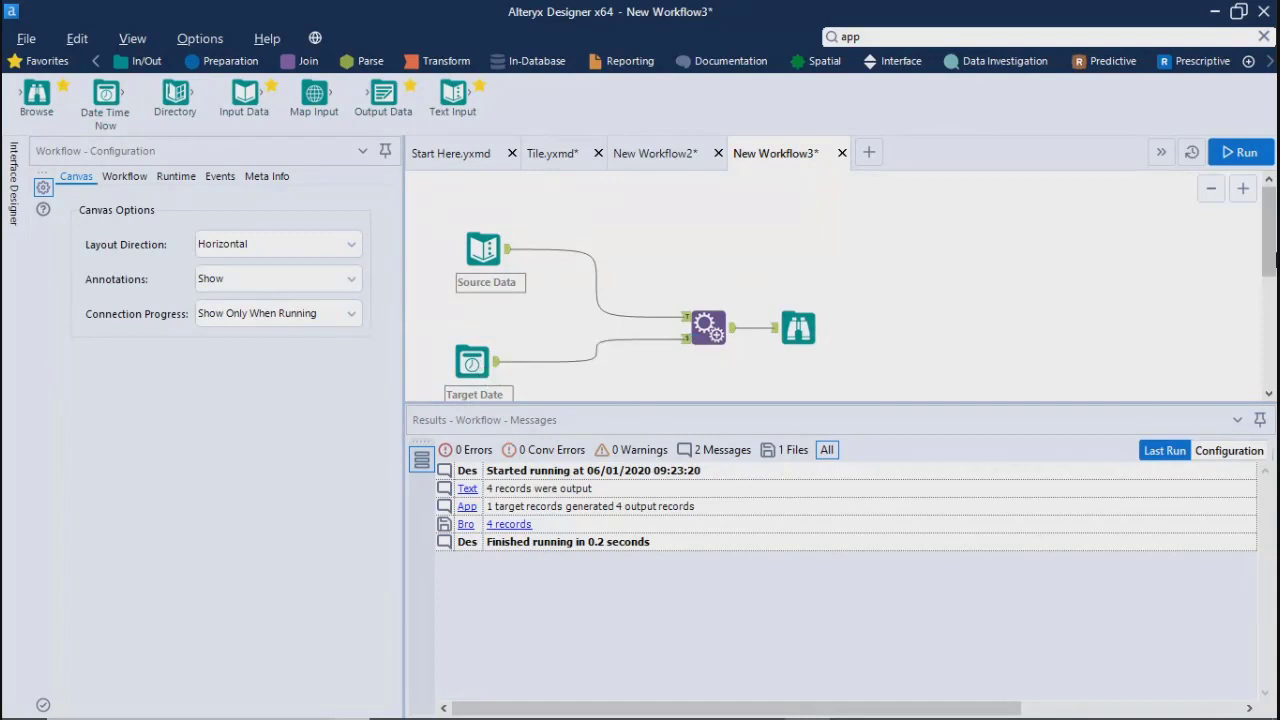
- Change the Text Input tool's annotation to "Target Data"
{"action": "left_click_drag", "start_coordinate": [1270, 230], "coordinate": [1270, 250]}
{"action": "left_click", "coordinate": [470, 210]}
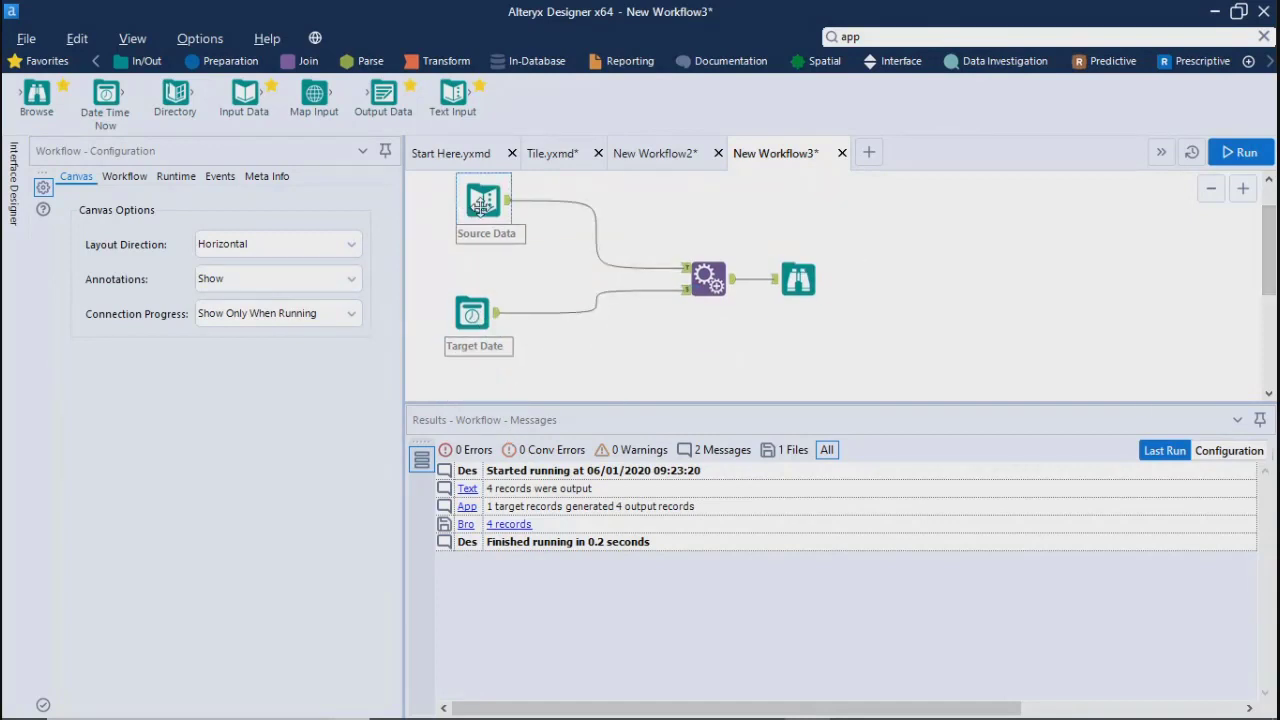
{"action": "left_click", "coordinate": [43, 208]}
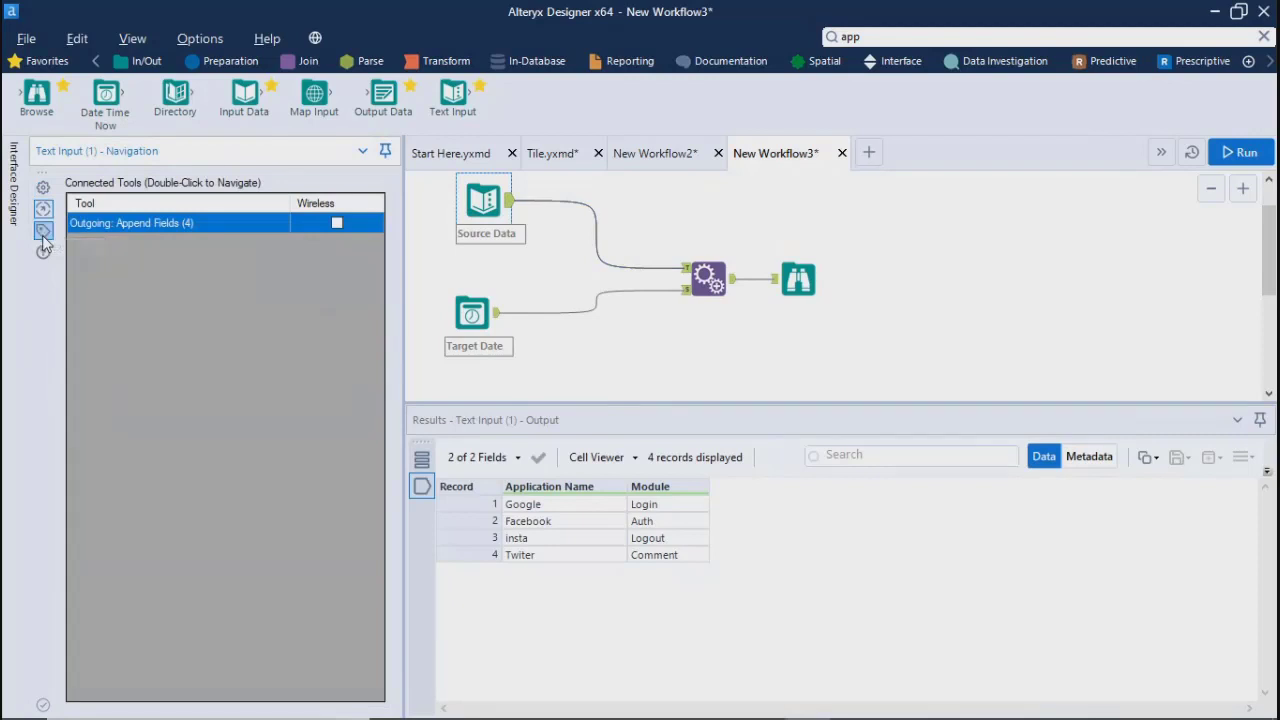
{"action": "left_click", "coordinate": [43, 230]}
{"action": "double_click", "coordinate": [90, 360]}
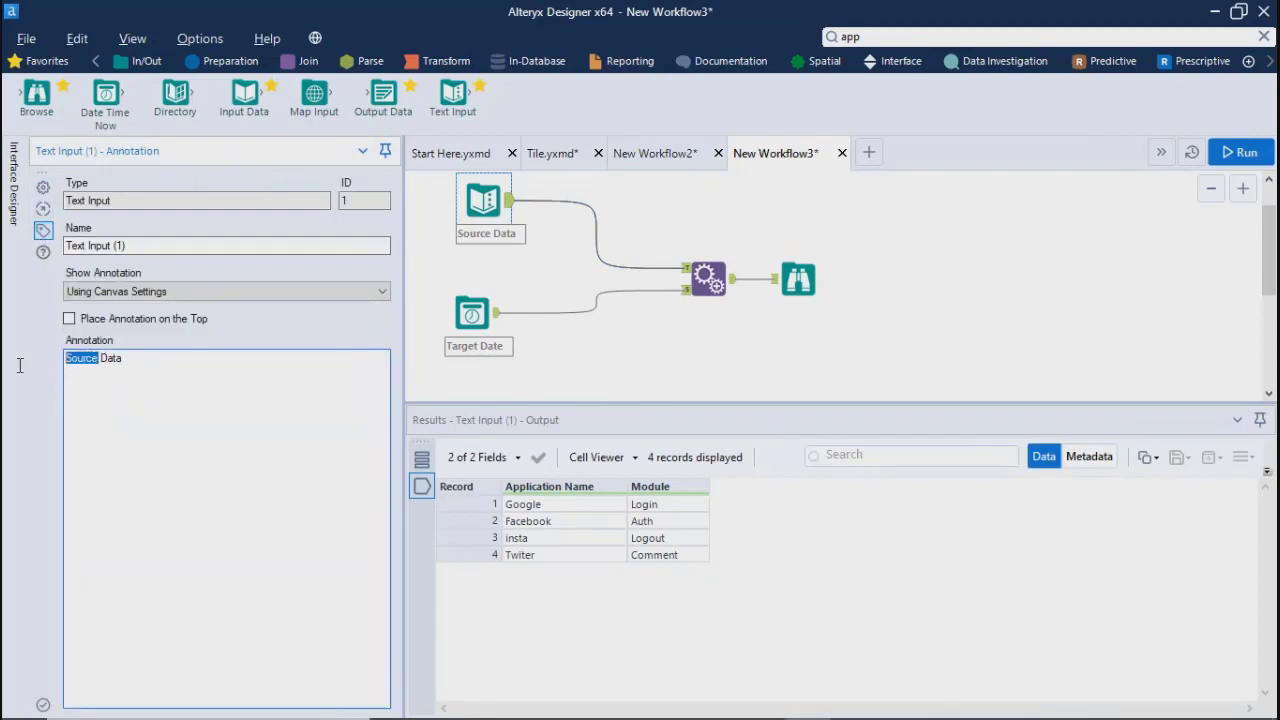
{"action": "type", "text": "Target"}
{"action": "left_click", "coordinate": [588, 348]}
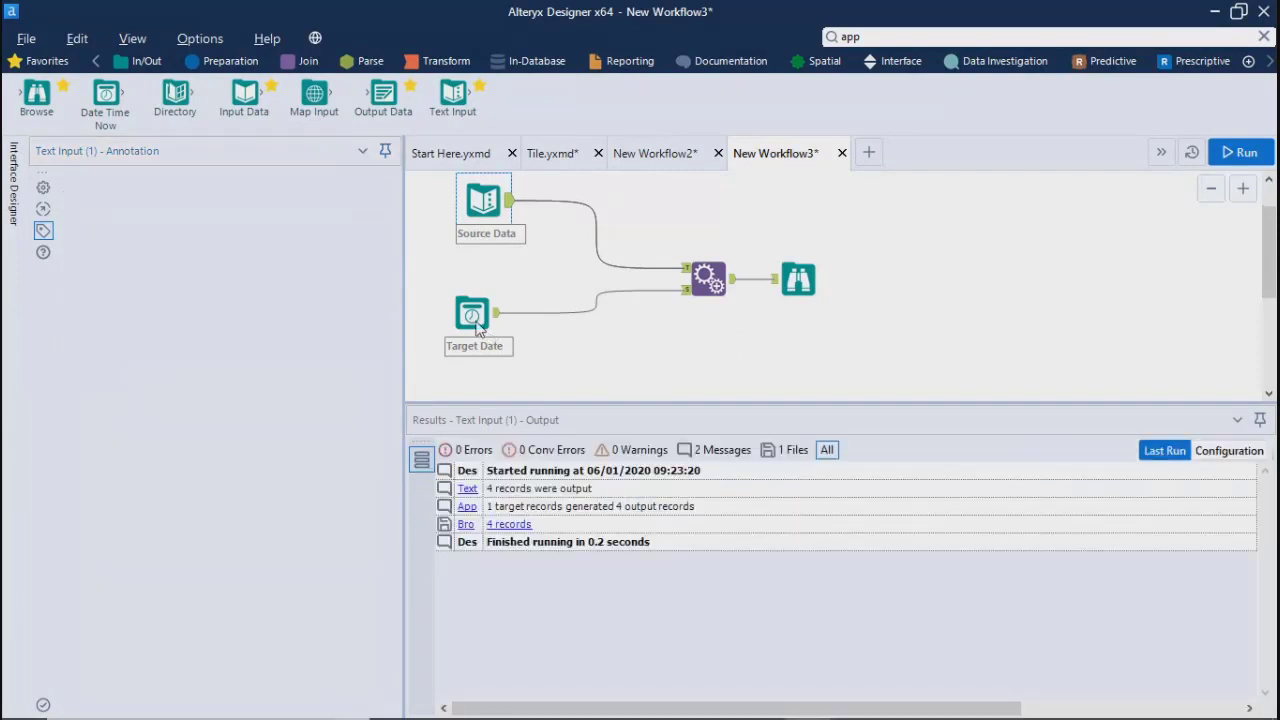
- Change the Date Time Now tool's annotation to "Source Data"
{"action": "left_click", "coordinate": [478, 318]}
{"action": "left_click", "coordinate": [43, 230]}
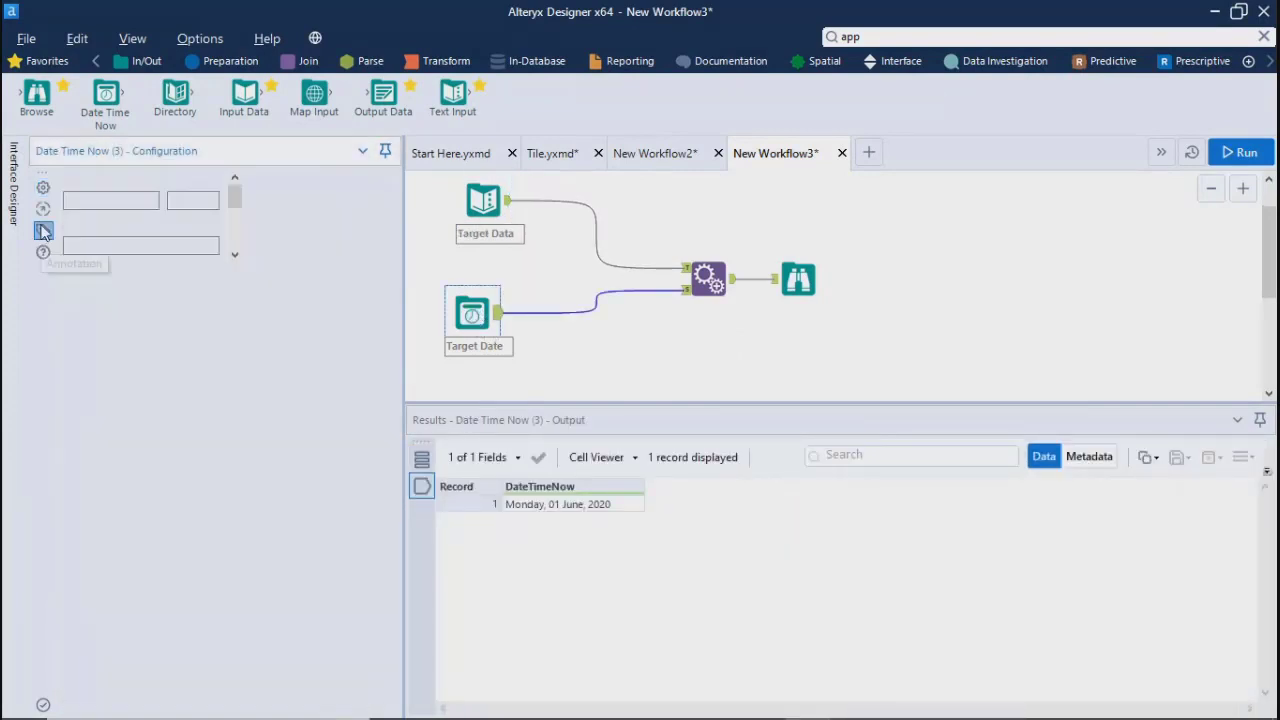
{"action": "left_click_drag", "start_coordinate": [130, 360], "coordinate": [44, 363]}
{"action": "type", "text": "Sour"}
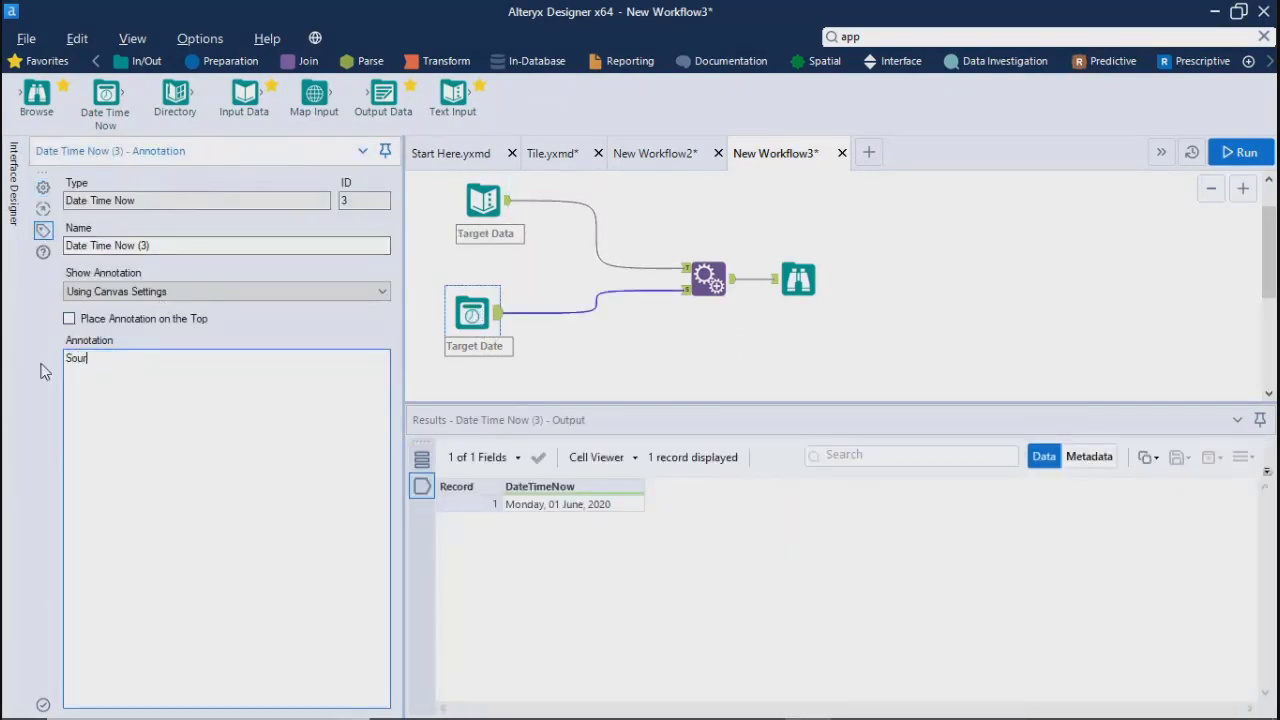
{"action": "type", "text": "ce Date"}
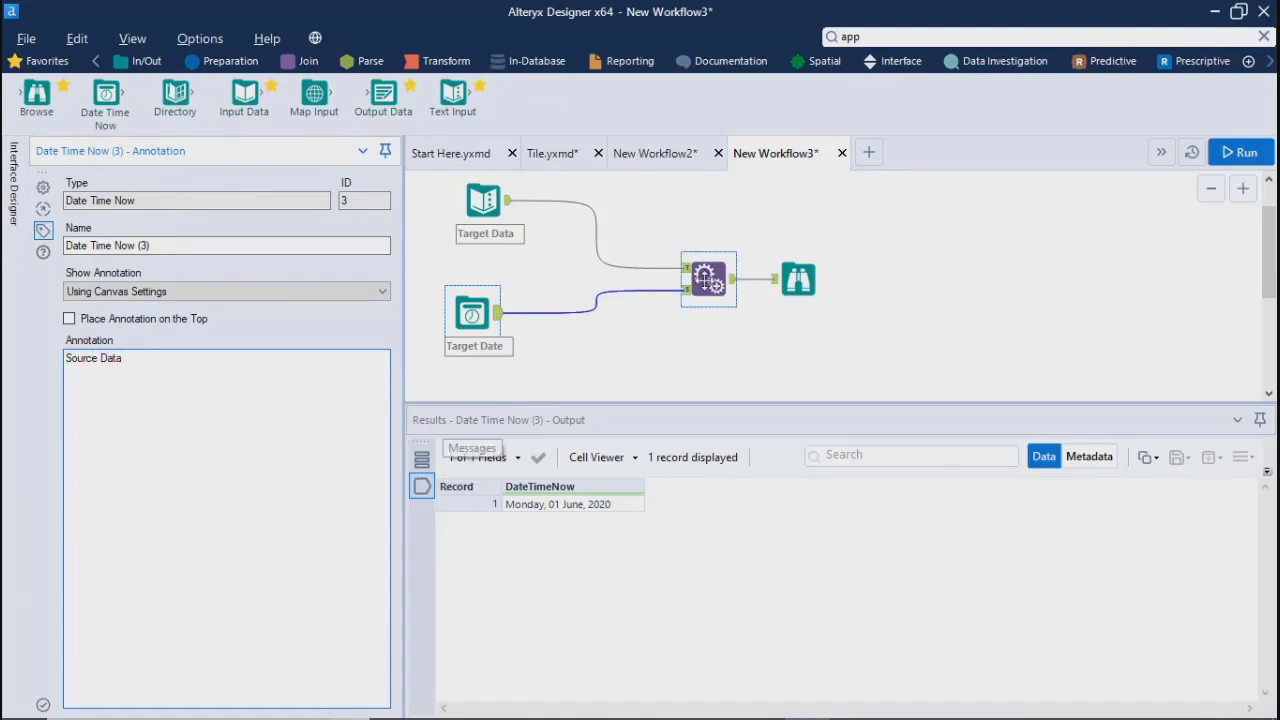
{"action": "left_click", "coordinate": [666, 321]}
- Rerun the workflow with the Browse tool selected to display its updated output
{"action": "left_click", "coordinate": [790, 281]}
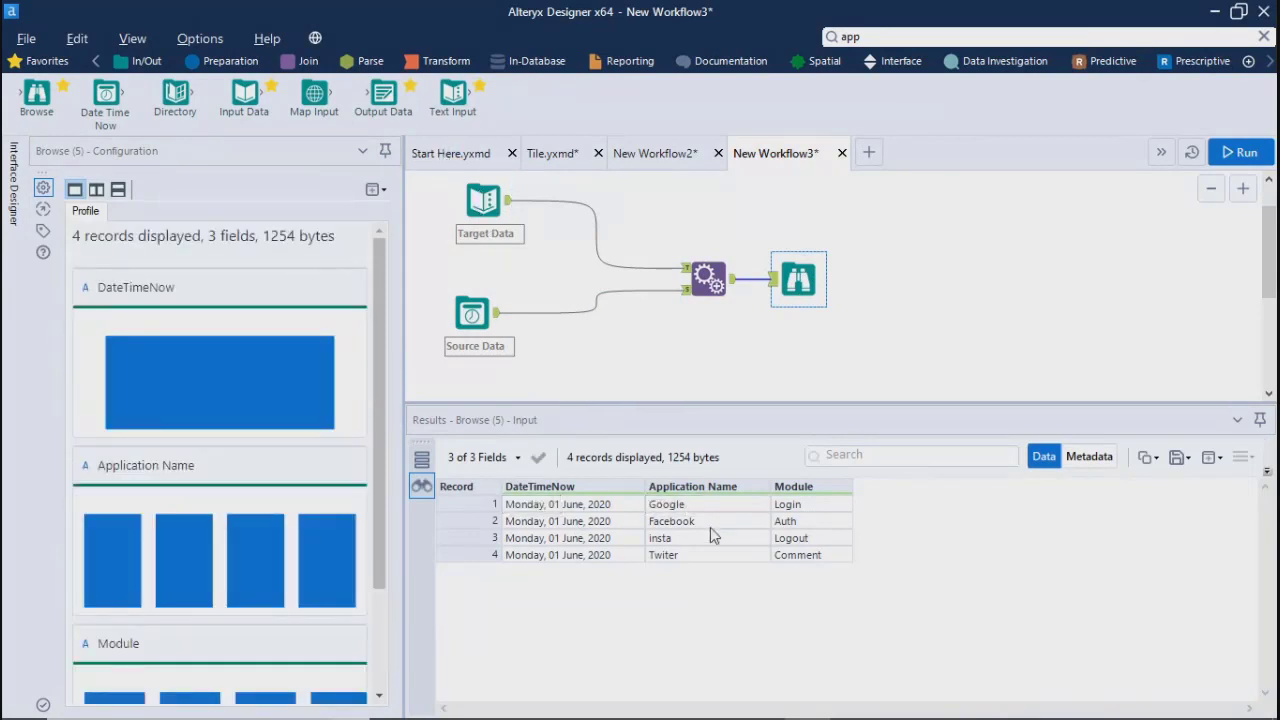
{"action": "left_click", "coordinate": [1240, 152]}
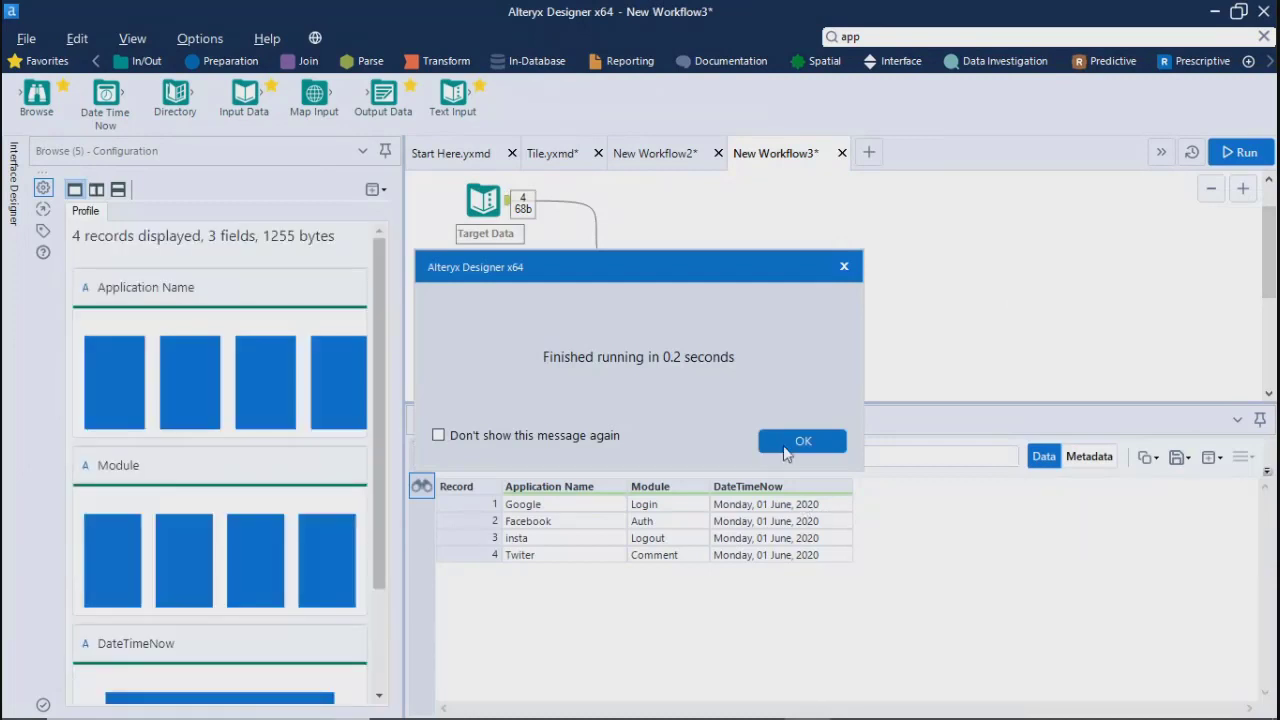
{"action": "left_click", "coordinate": [803, 441]}
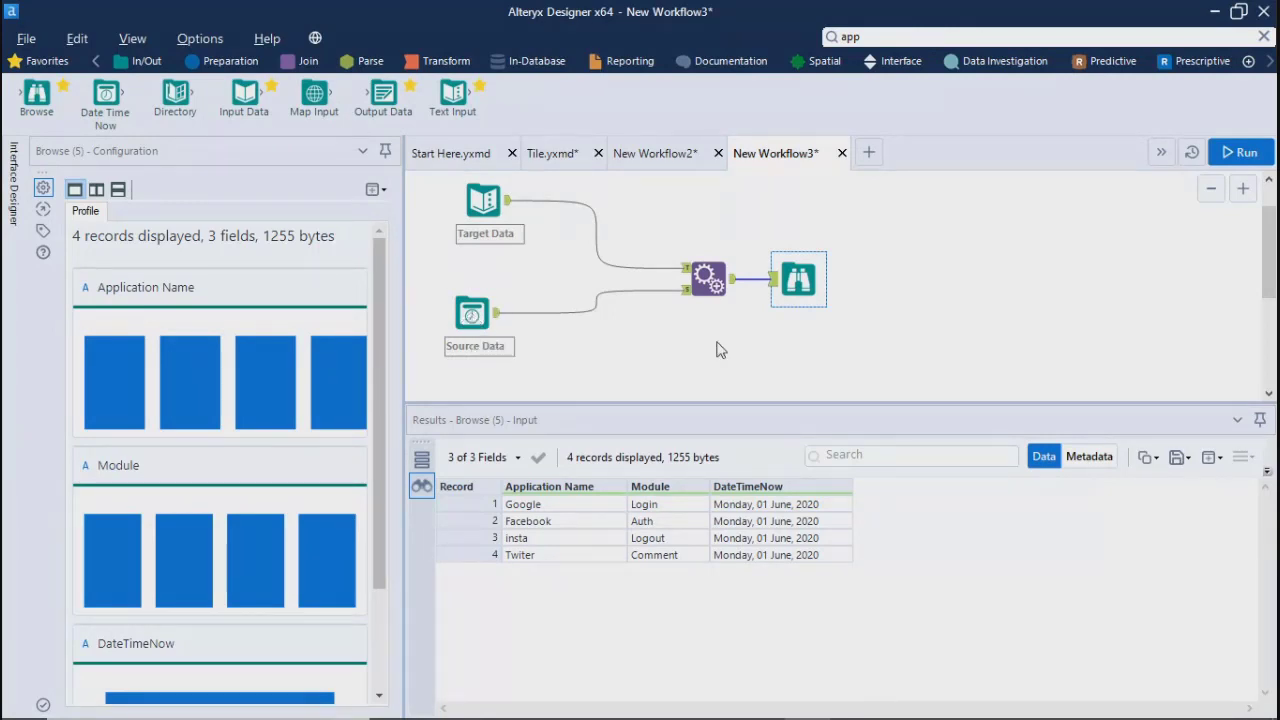
- Enlarge the canvas area and add a Text Input tool below Source Data, opening its configuration
{"action": "left_click_drag", "start_coordinate": [674, 404], "coordinate": [668, 481]}
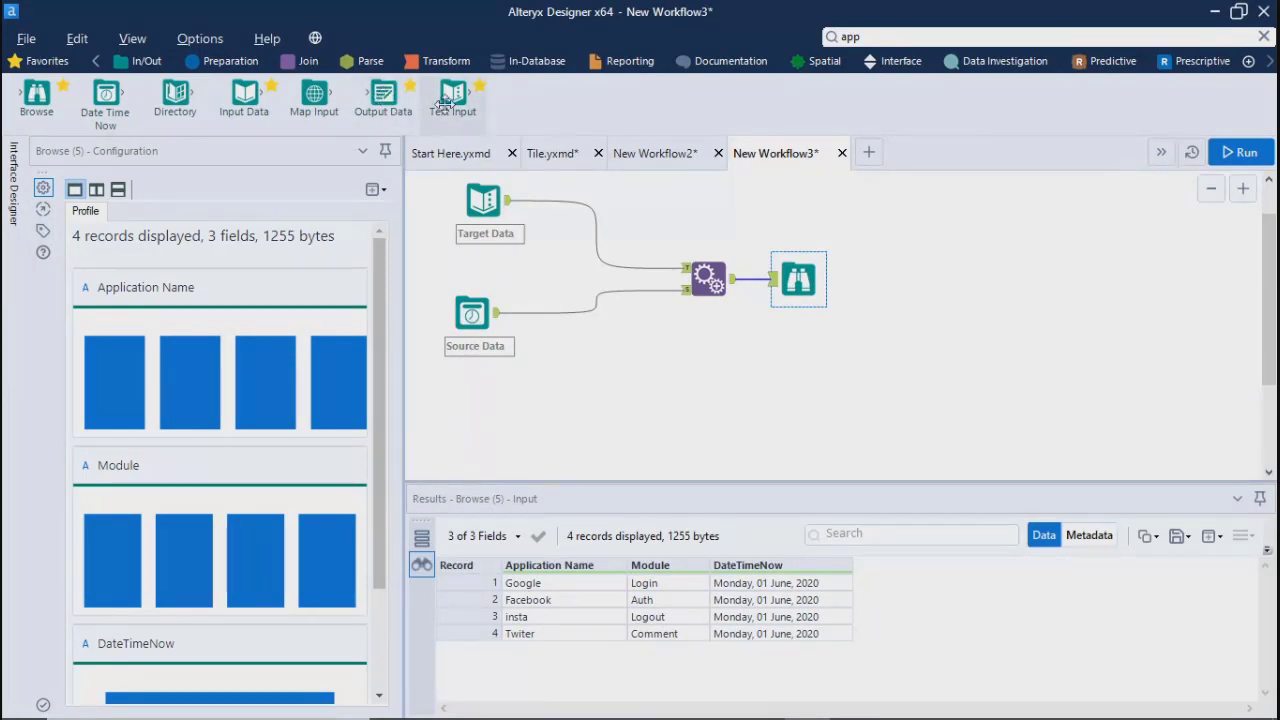
{"action": "left_click_drag", "start_coordinate": [451, 100], "coordinate": [680, 350]}
{"action": "left_click", "coordinate": [680, 350]}
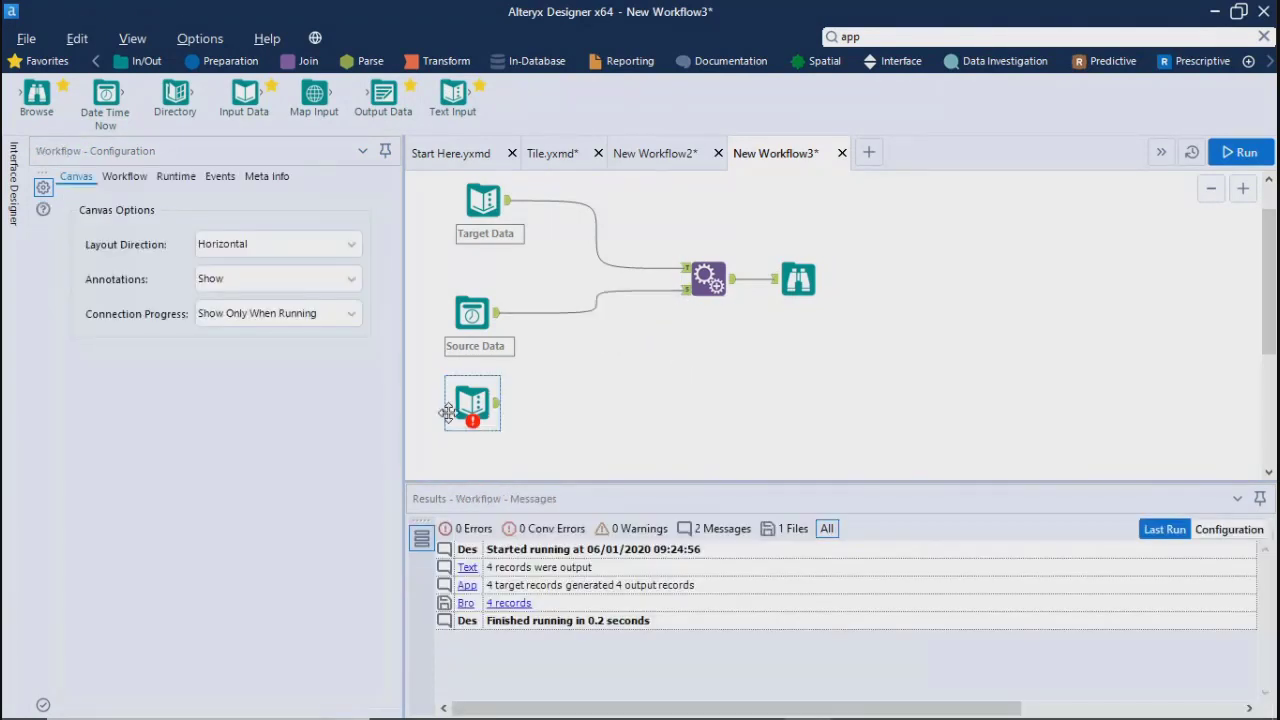
{"action": "left_click", "coordinate": [472, 398]}
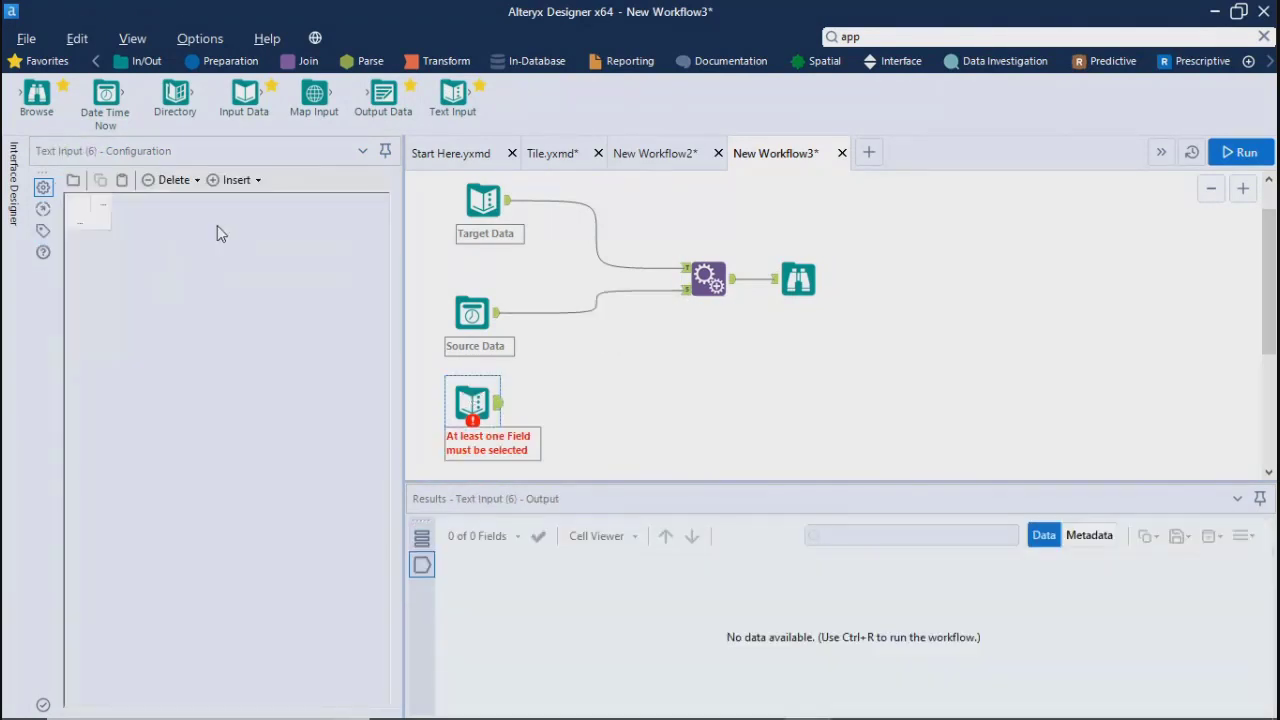
- Name the new Text Input tool's two columns "User Name" and "User ID"
{"action": "left_click", "coordinate": [101, 207]}
{"action": "type", "text": "U"}
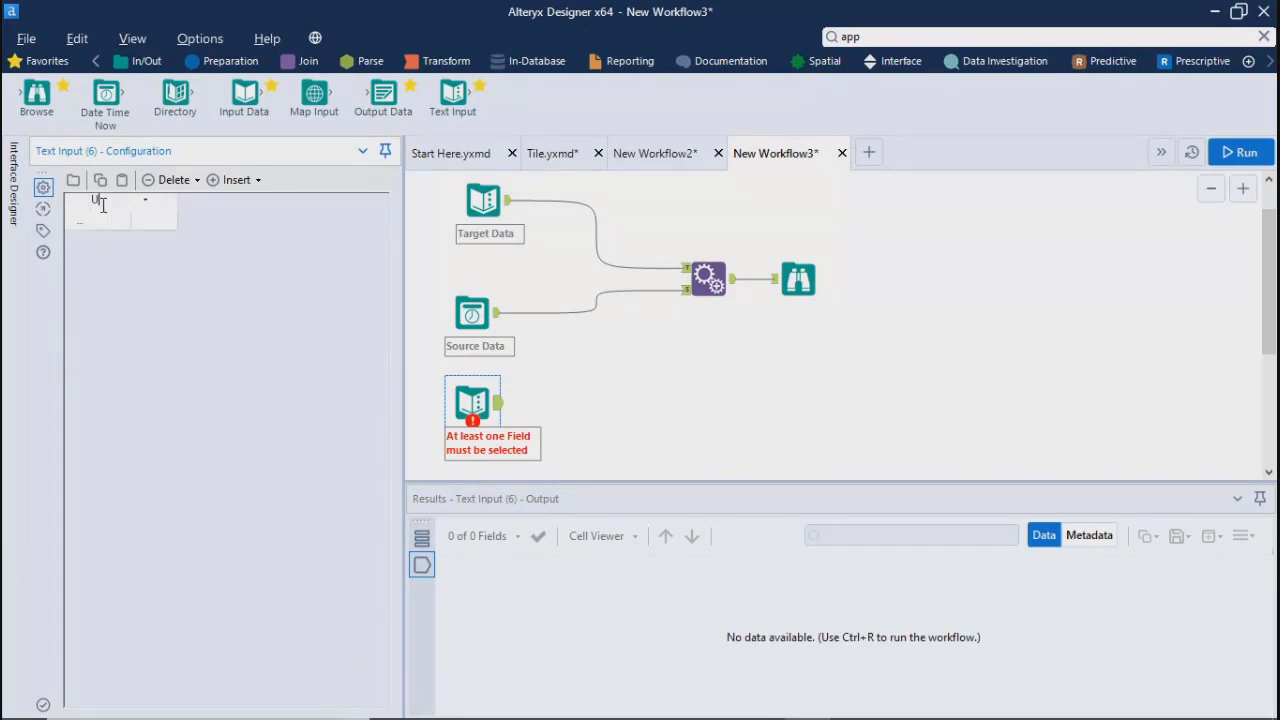
{"action": "type", "text": "ser Name"}
{"action": "left_click", "coordinate": [163, 201]}
{"action": "type", "text": "User"}
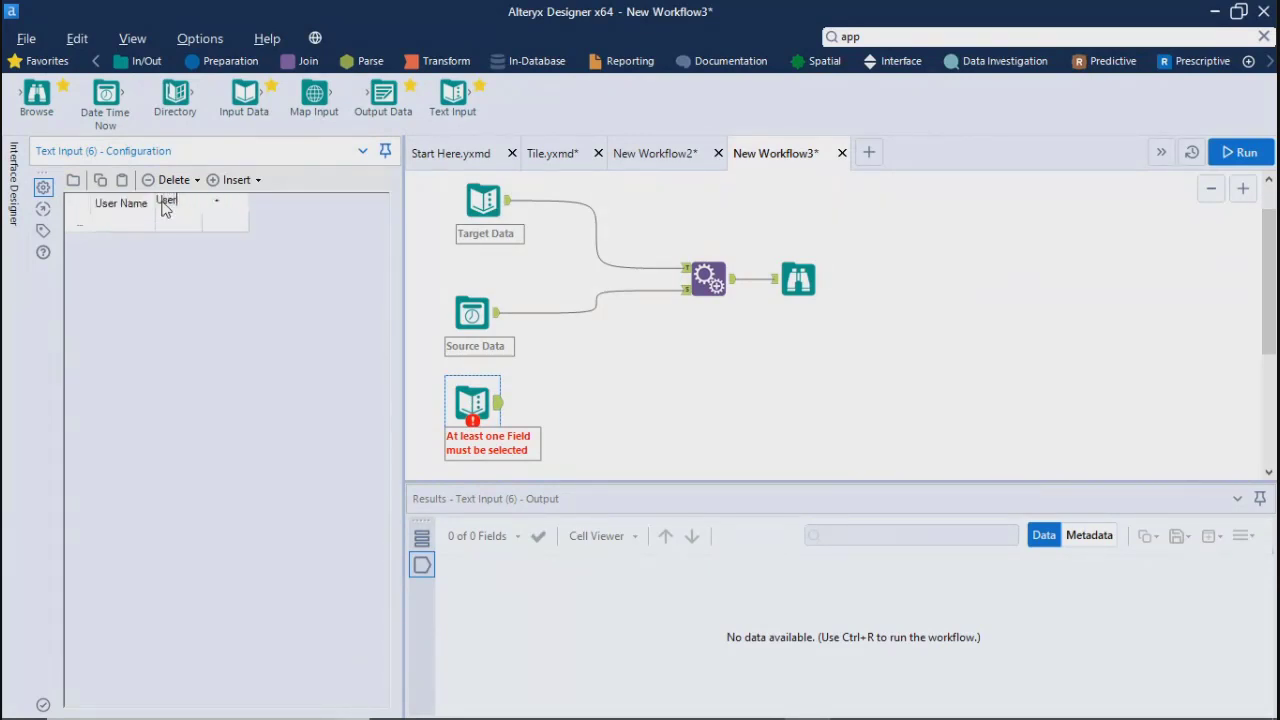
{"action": "type", "text": " ID"}
- Enter a first row in the new Text Input with User Name ABC and User ID ABC1
{"action": "left_click", "coordinate": [122, 227]}
{"action": "type", "text": "ABC"}
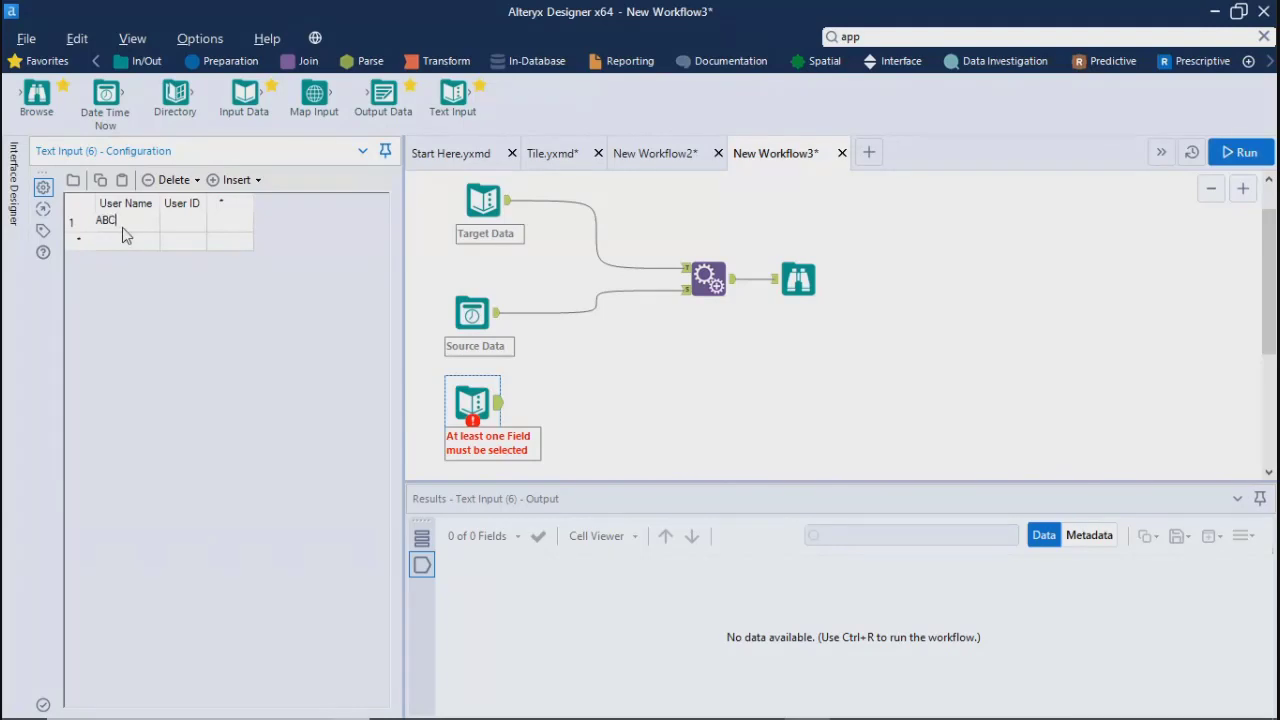
{"action": "left_click", "coordinate": [175, 228]}
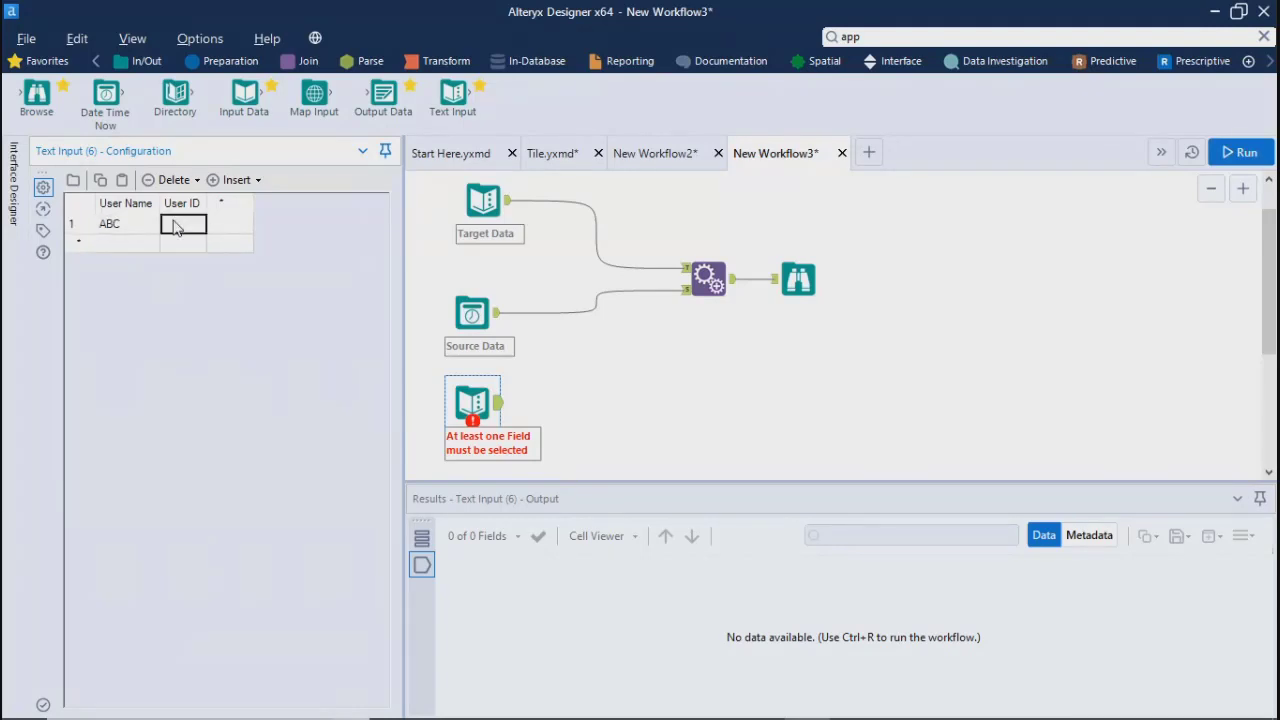
{"action": "type", "text": "ABC1"}
{"action": "left_click", "coordinate": [674, 357]}
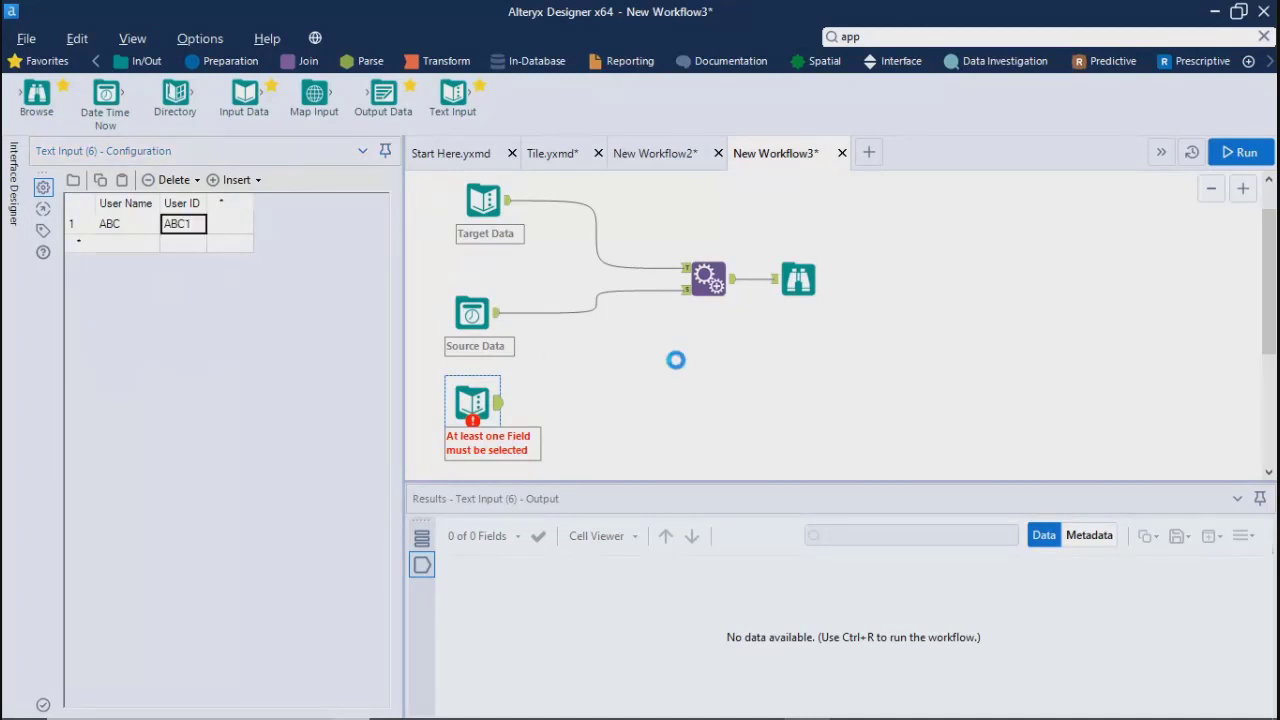
{"action": "key", "text": "ctrl+r"}
- Remove the Source Data connection and connect the new Text Input to the S input of Append Fields
{"action": "left_click", "coordinate": [545, 314]}
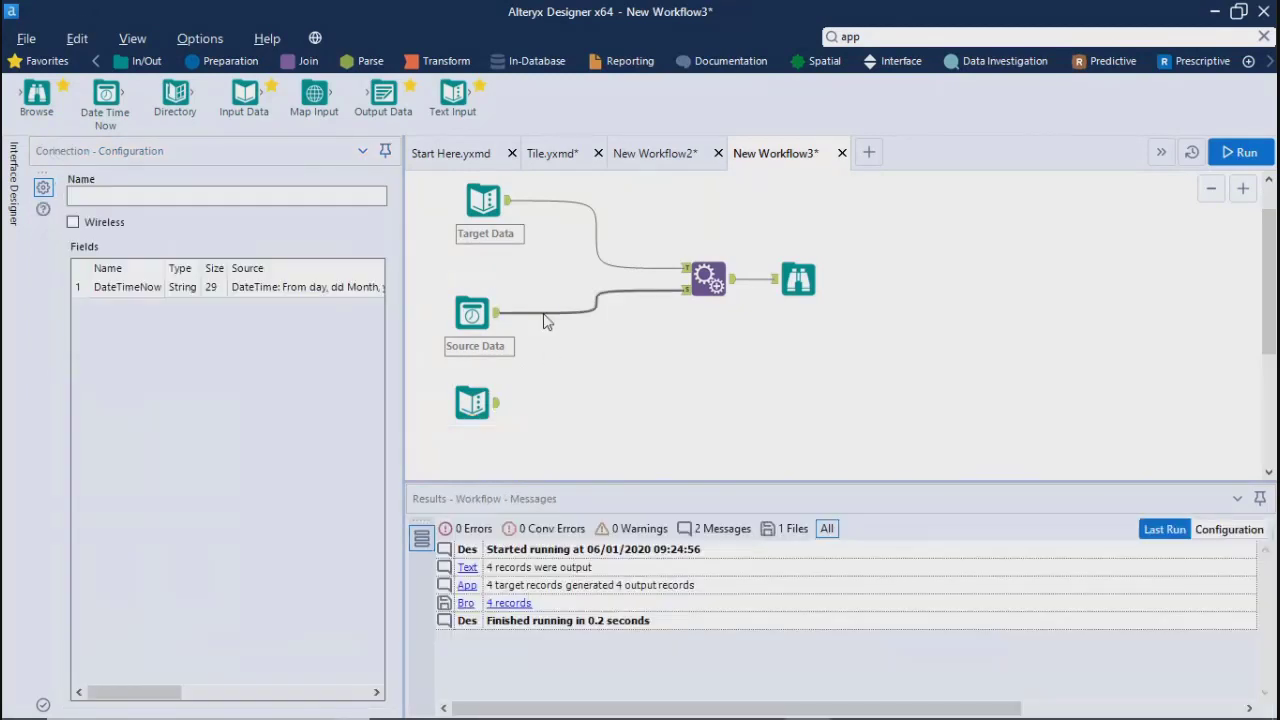
{"action": "left_click", "coordinate": [545, 335]}
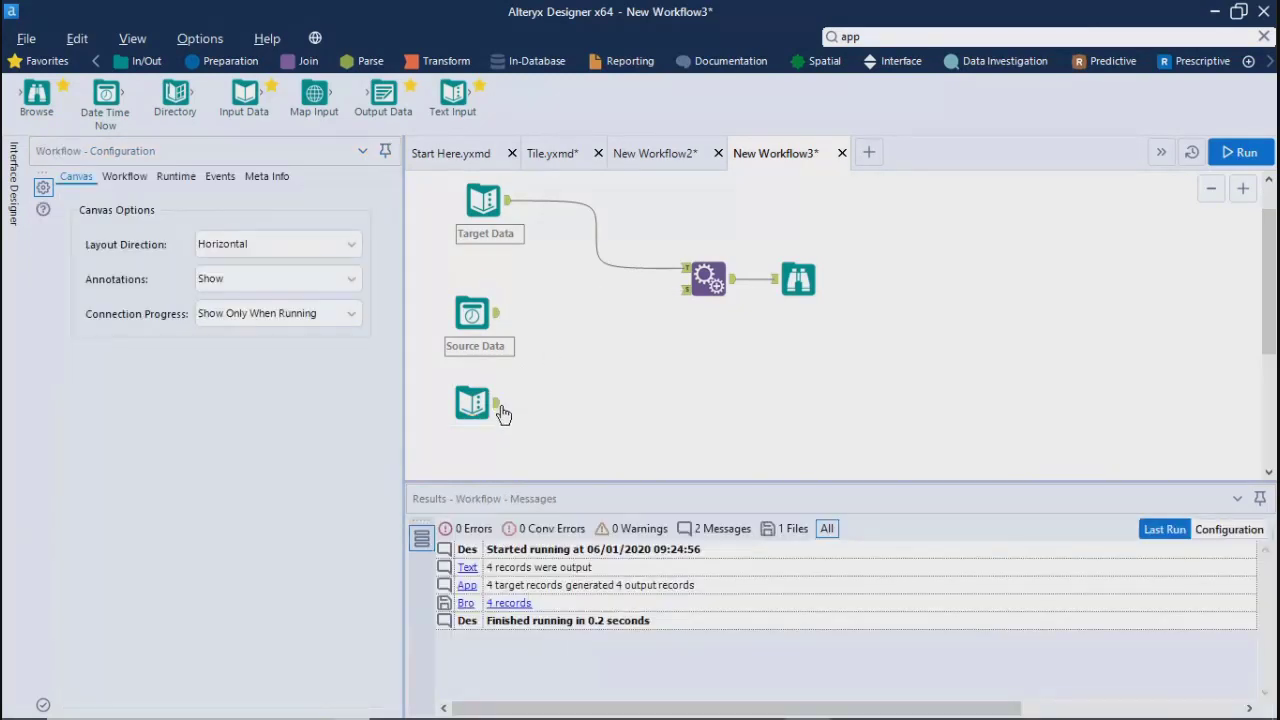
{"action": "left_click_drag", "start_coordinate": [497, 403], "coordinate": [690, 306]}
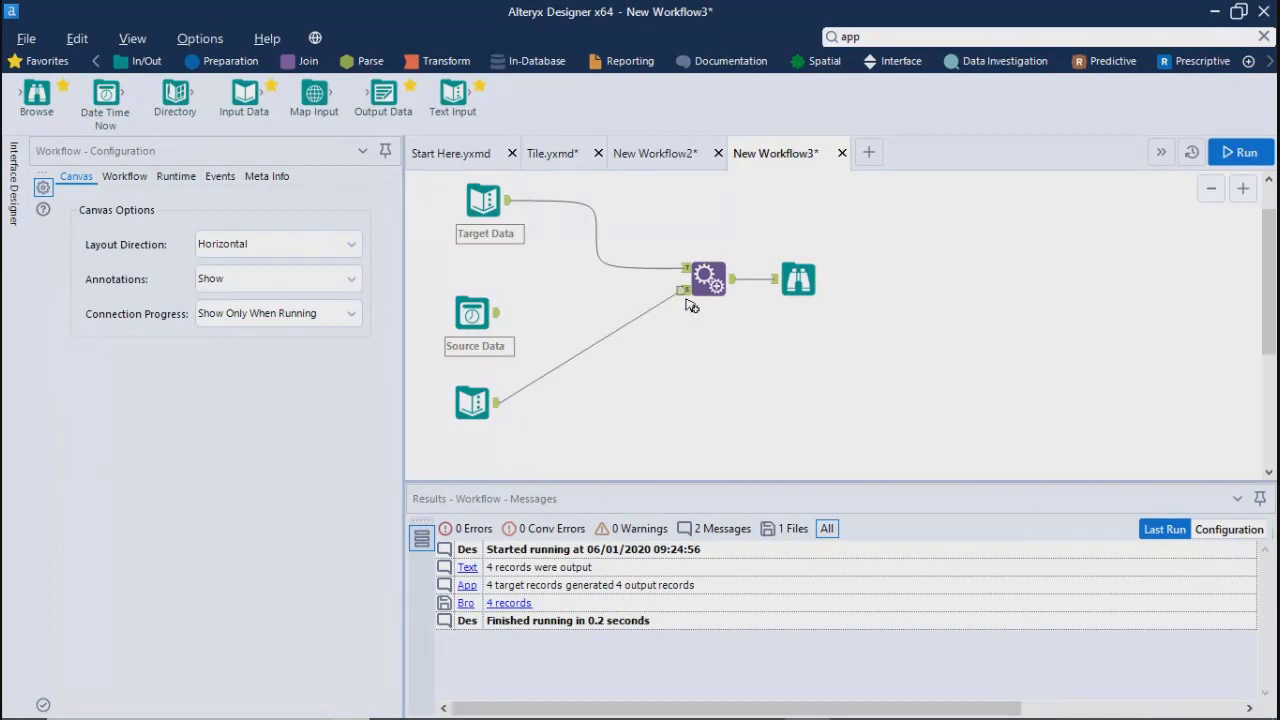
- Run the workflow and display the Browse tool's output
{"action": "left_click", "coordinate": [1240, 158]}
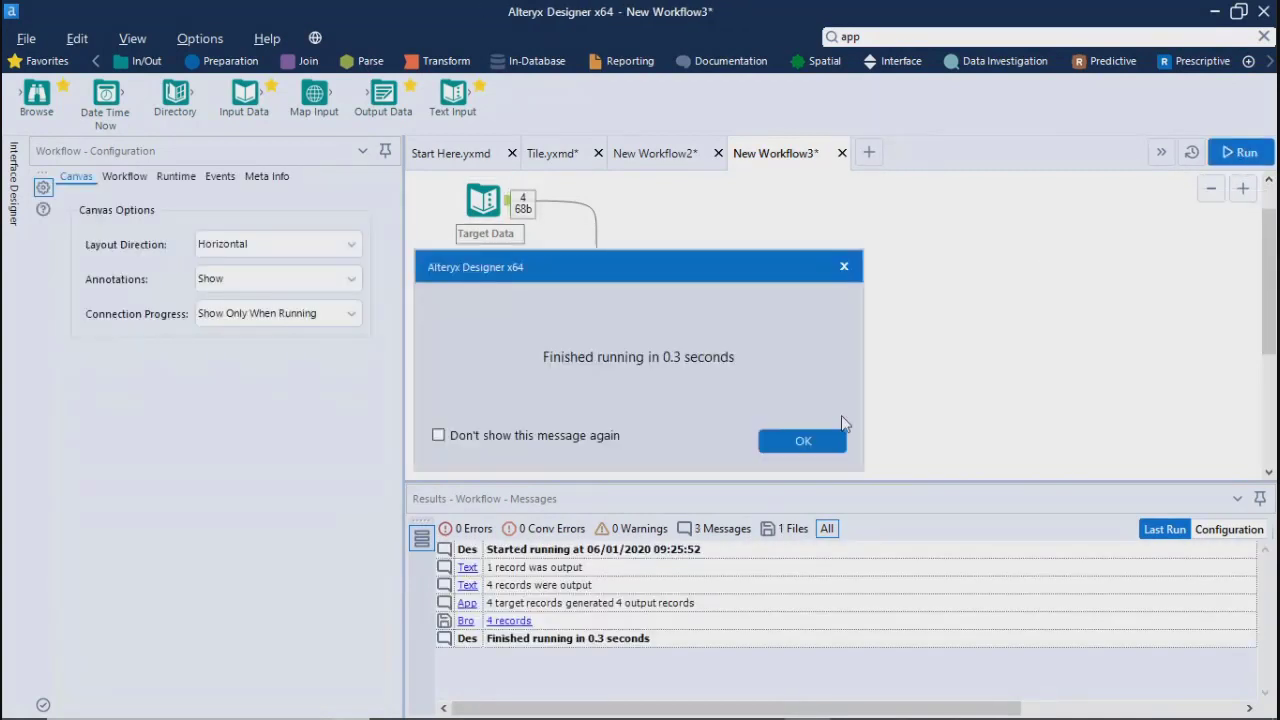
{"action": "left_click", "coordinate": [803, 441]}
{"action": "left_click", "coordinate": [798, 280]}
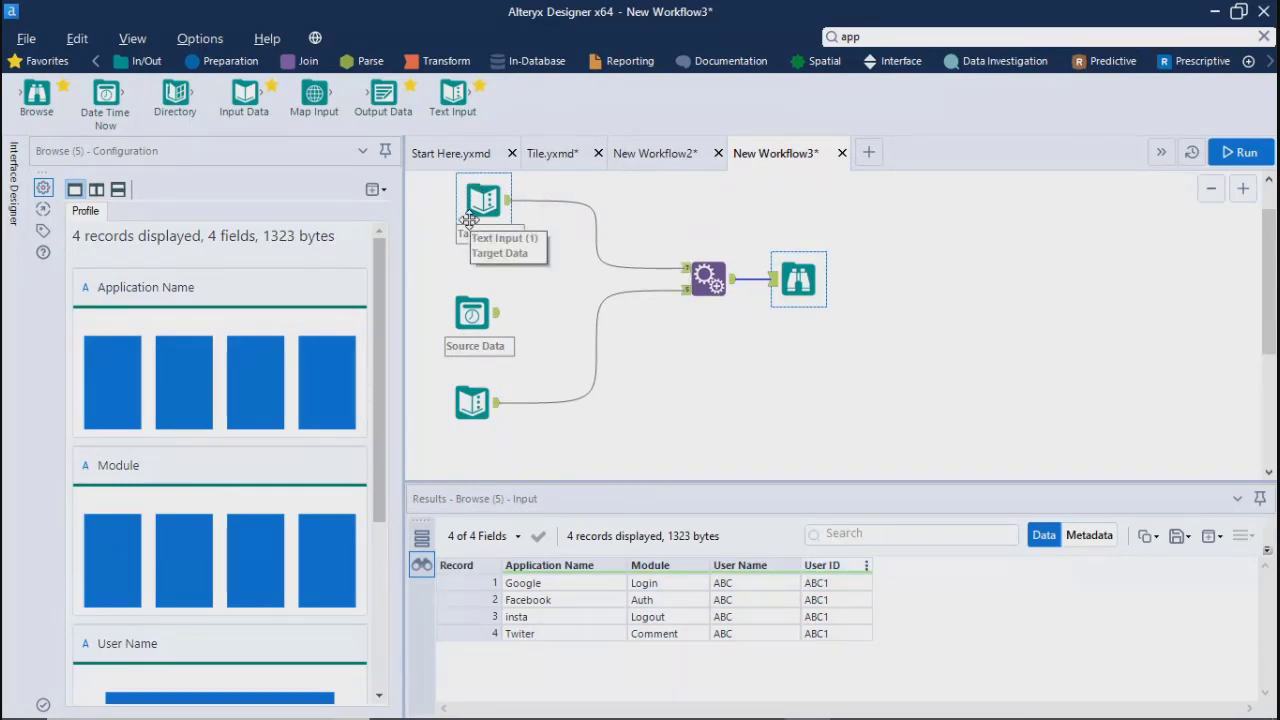
- Add a second row to the user Text Input with User Name XYZ and User ID XYZ1
{"action": "left_click", "coordinate": [472, 402]}
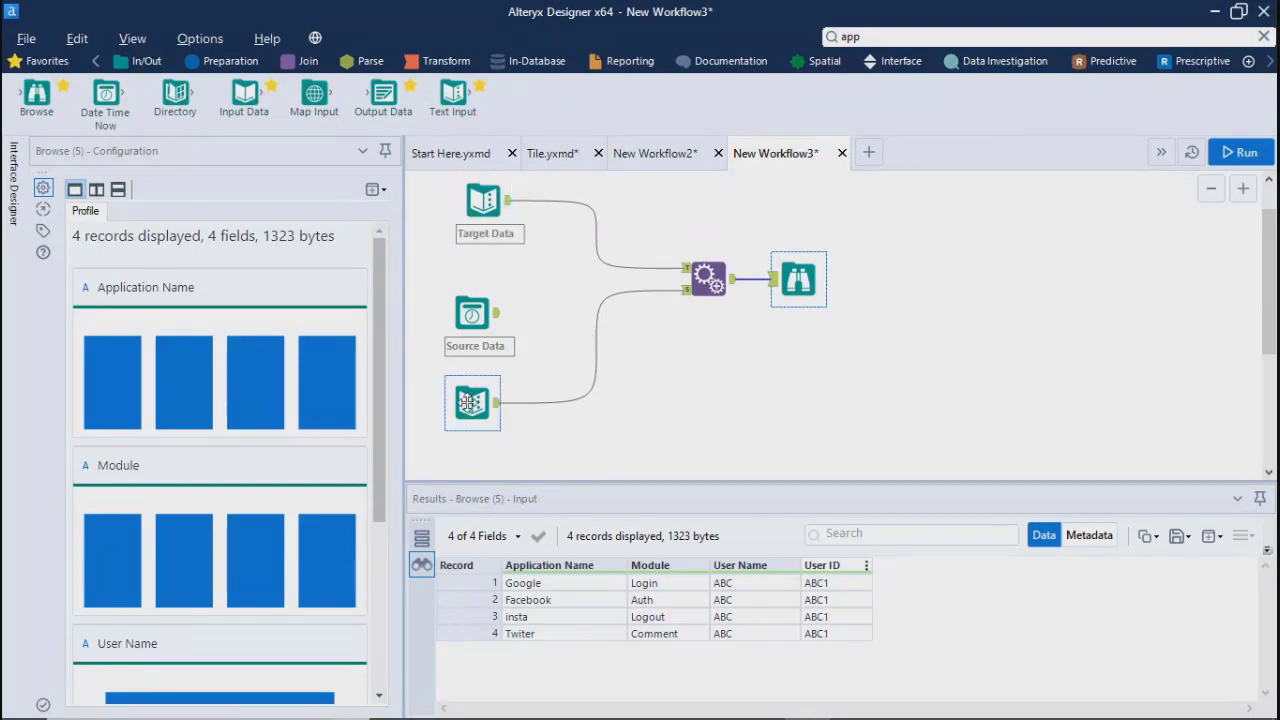
{"action": "left_click", "coordinate": [118, 240]}
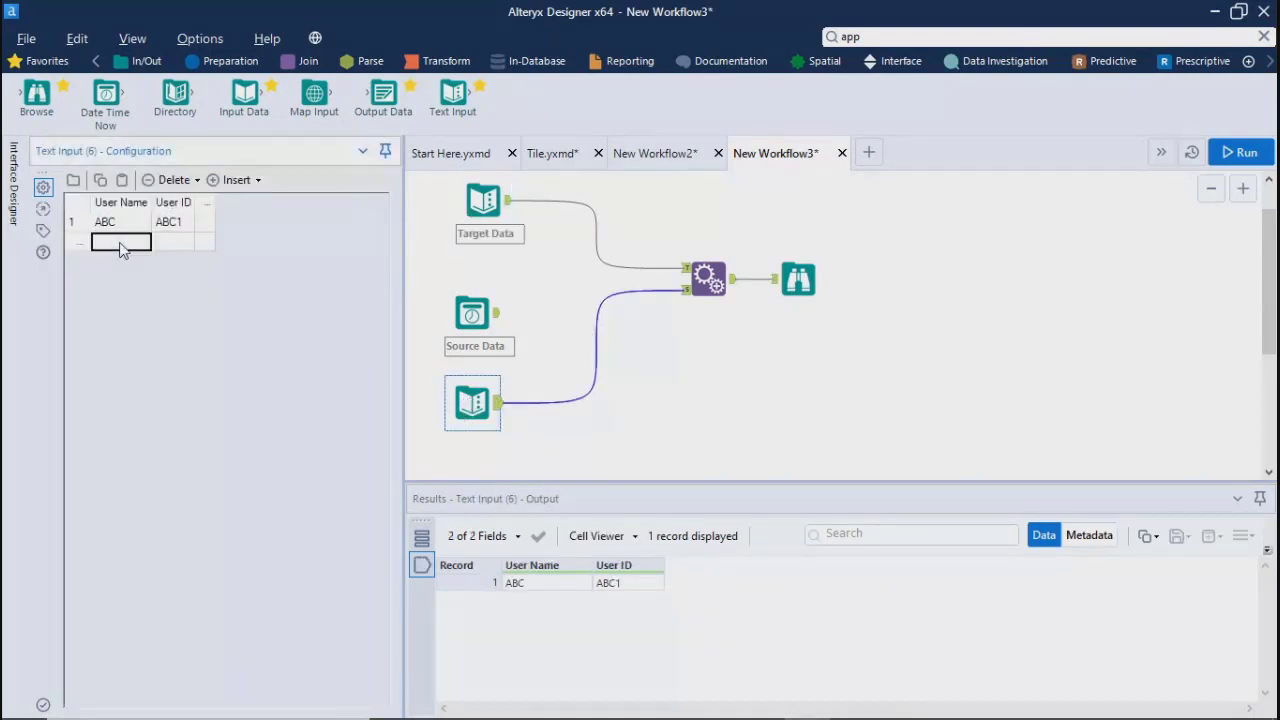
{"action": "type", "text": "XYZ"}
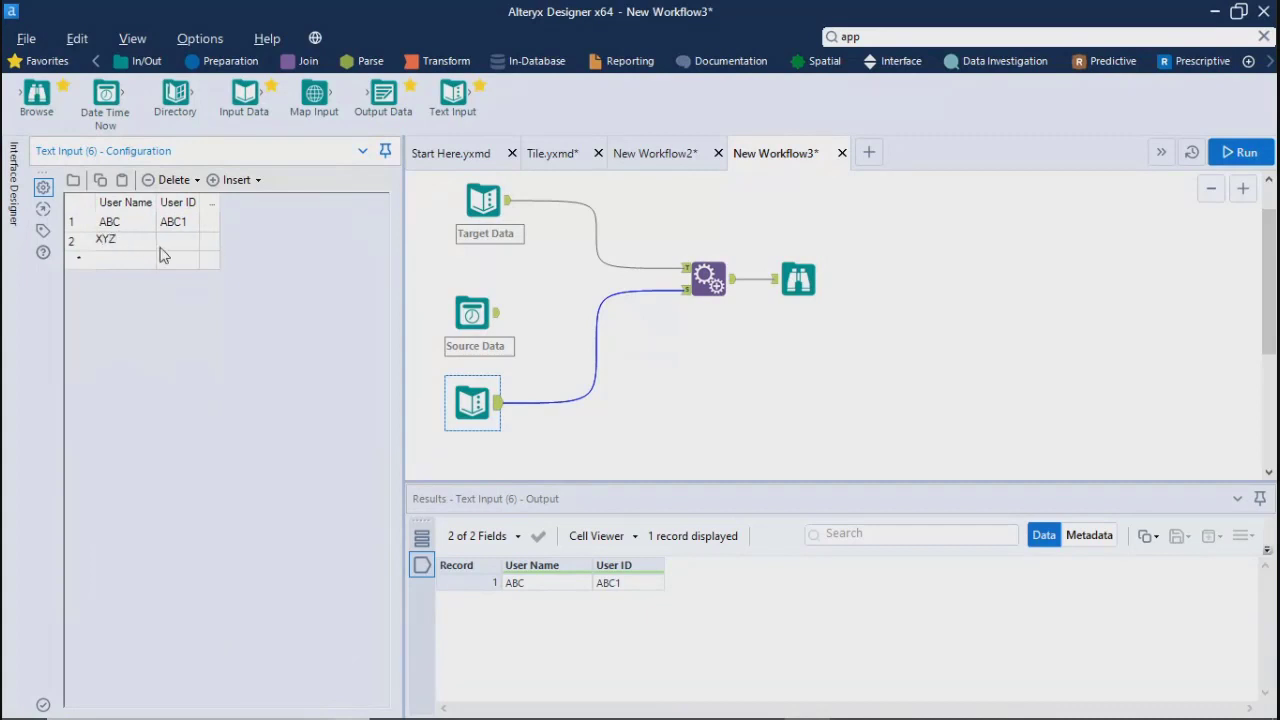
{"action": "left_click", "coordinate": [160, 246]}
{"action": "type", "text": "XYZ1"}
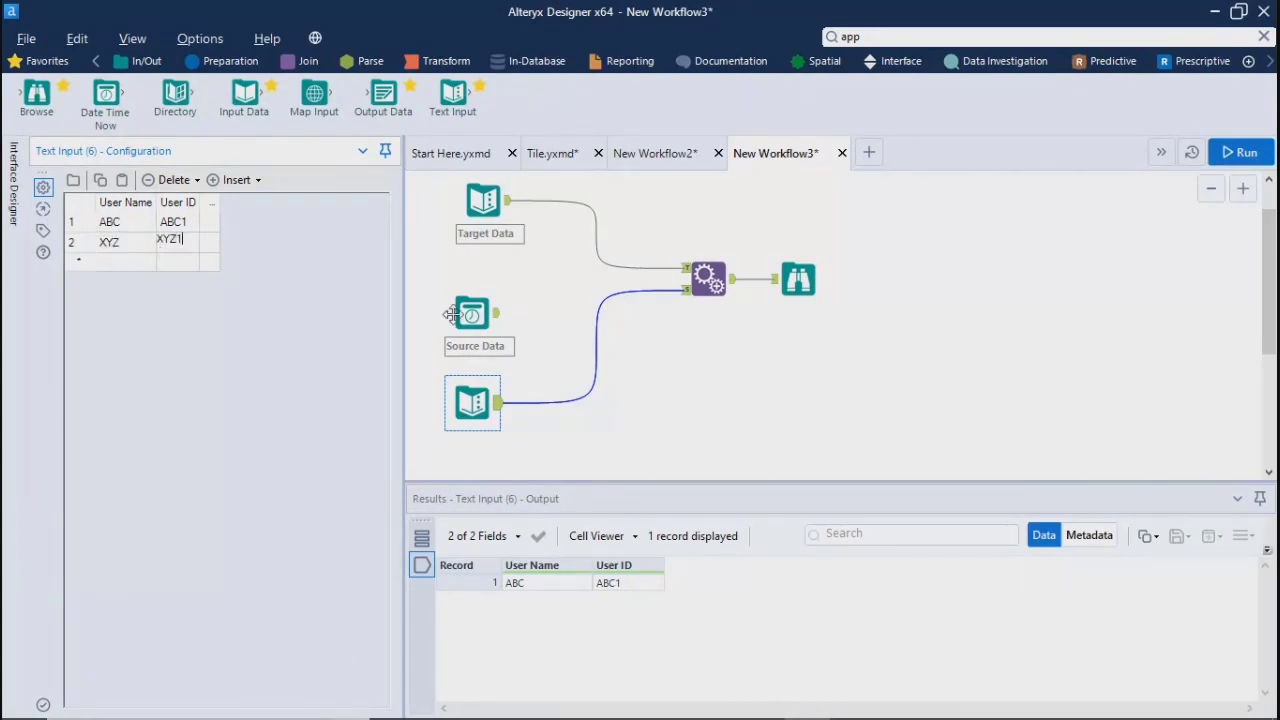
{"action": "key", "text": "ctrl+r"}
{"action": "left_click", "coordinate": [737, 349]}
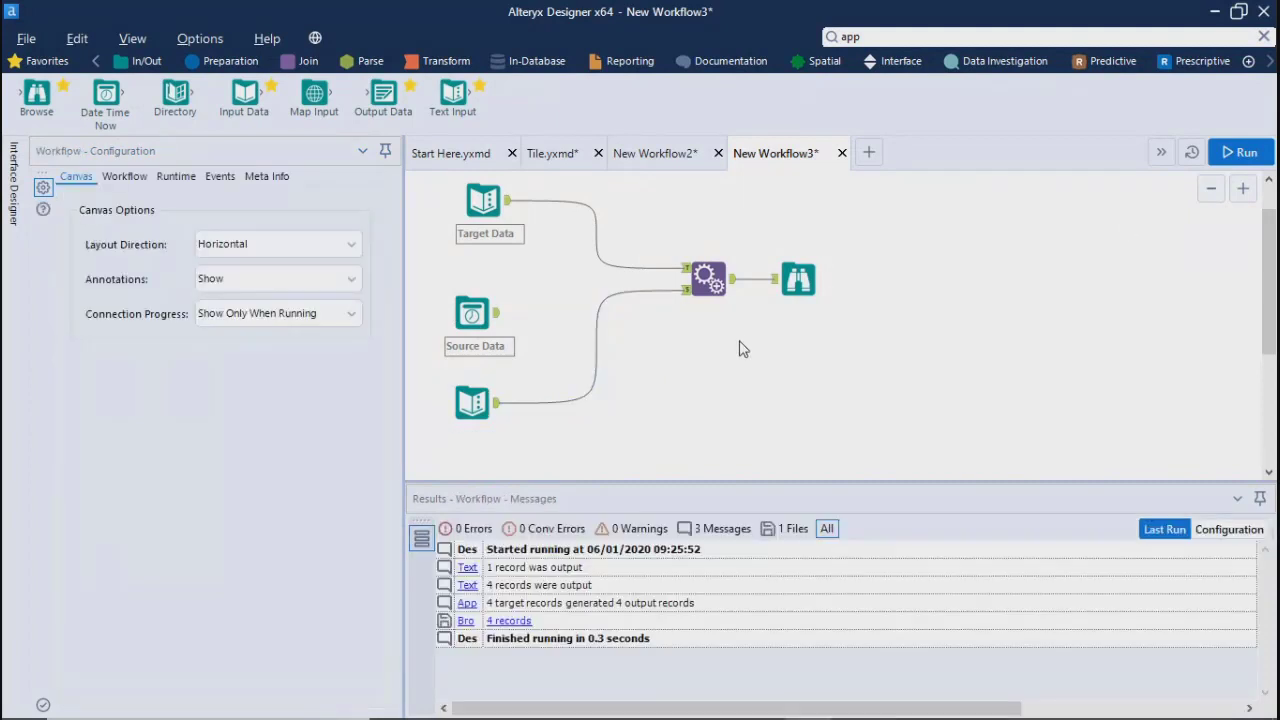
- Rerun the workflow with the Browse tool selected and enlarge the results area to show all rows
{"action": "left_click", "coordinate": [710, 282]}
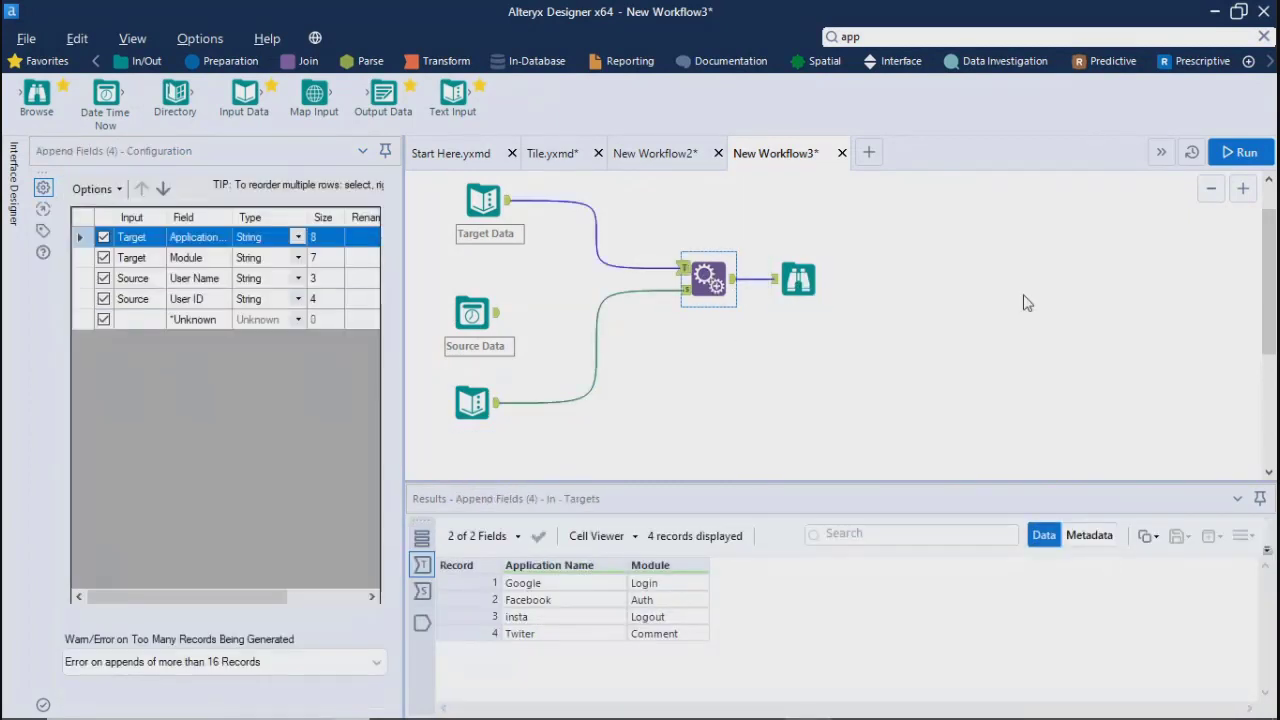
{"action": "left_click", "coordinate": [798, 280]}
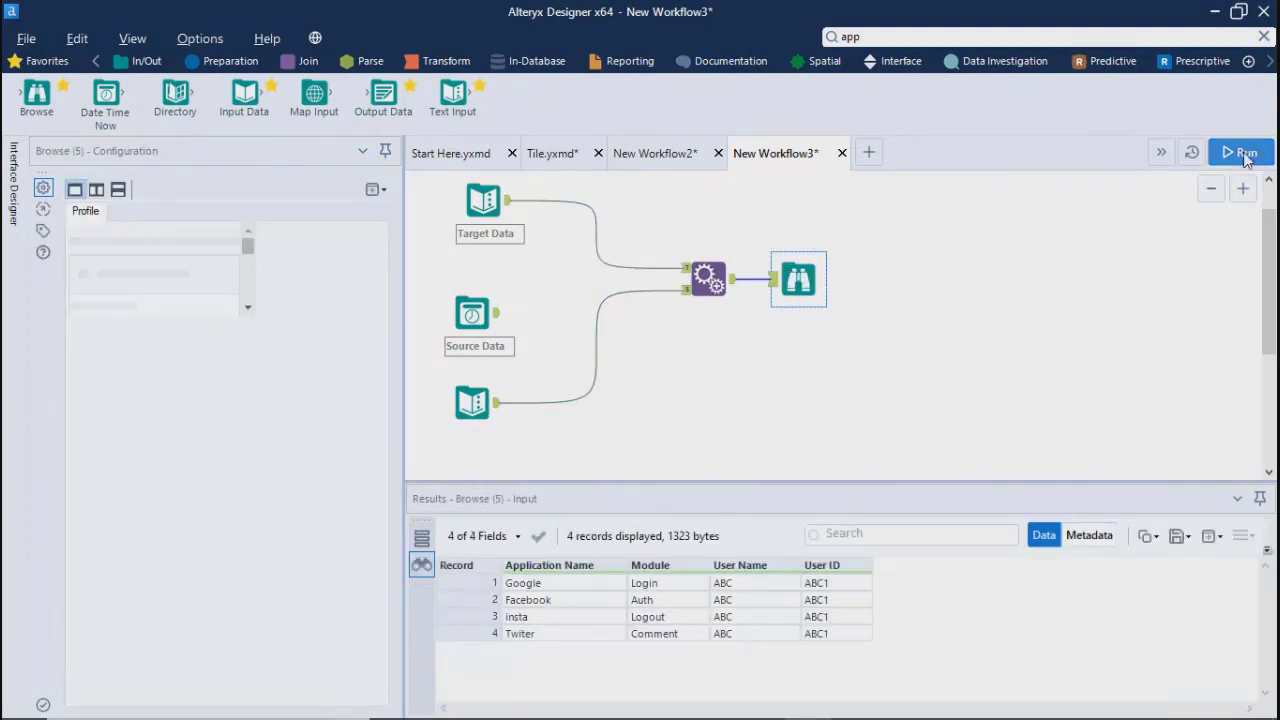
{"action": "left_click", "coordinate": [1250, 152]}
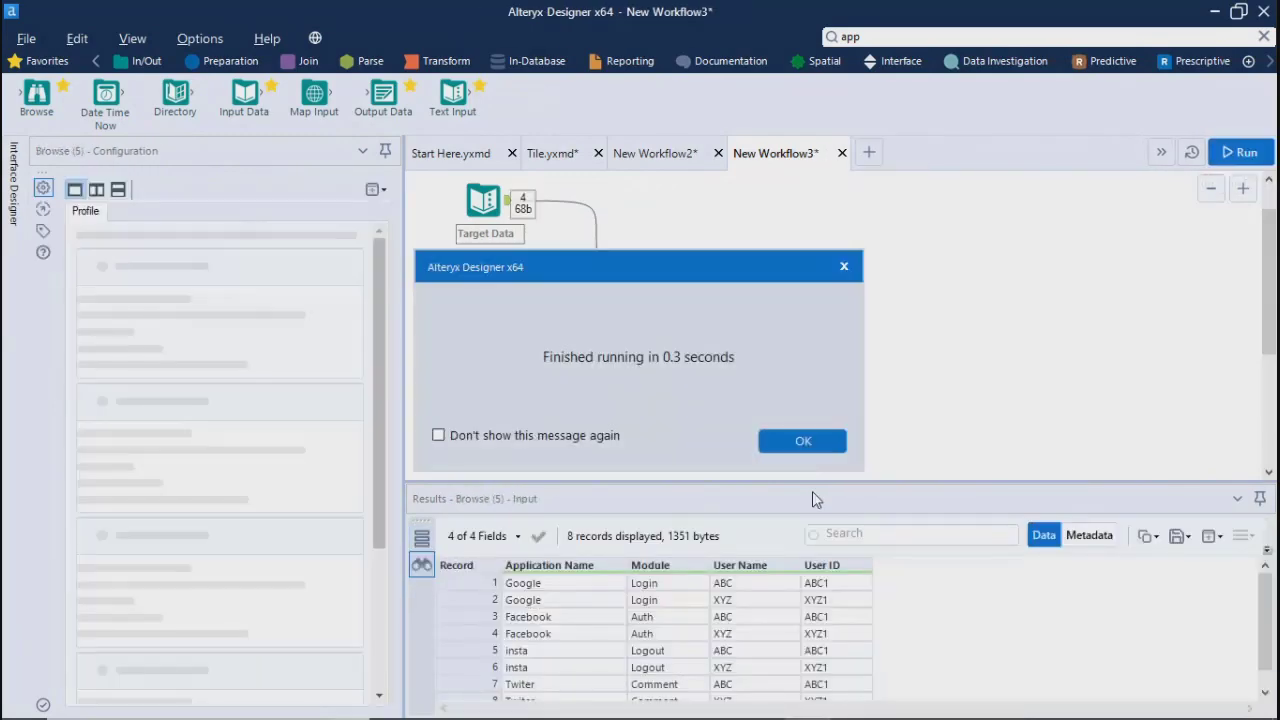
{"action": "left_click", "coordinate": [801, 443]}
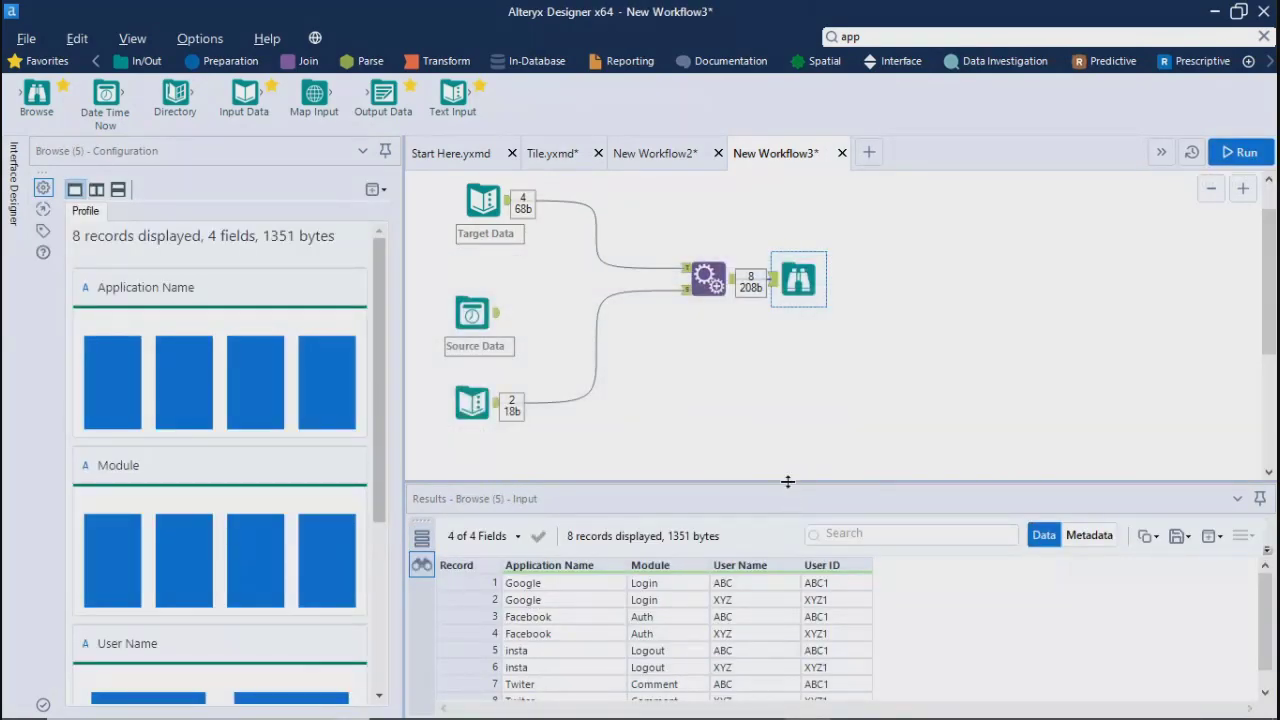
{"action": "left_click_drag", "start_coordinate": [787, 482], "coordinate": [777, 376]}
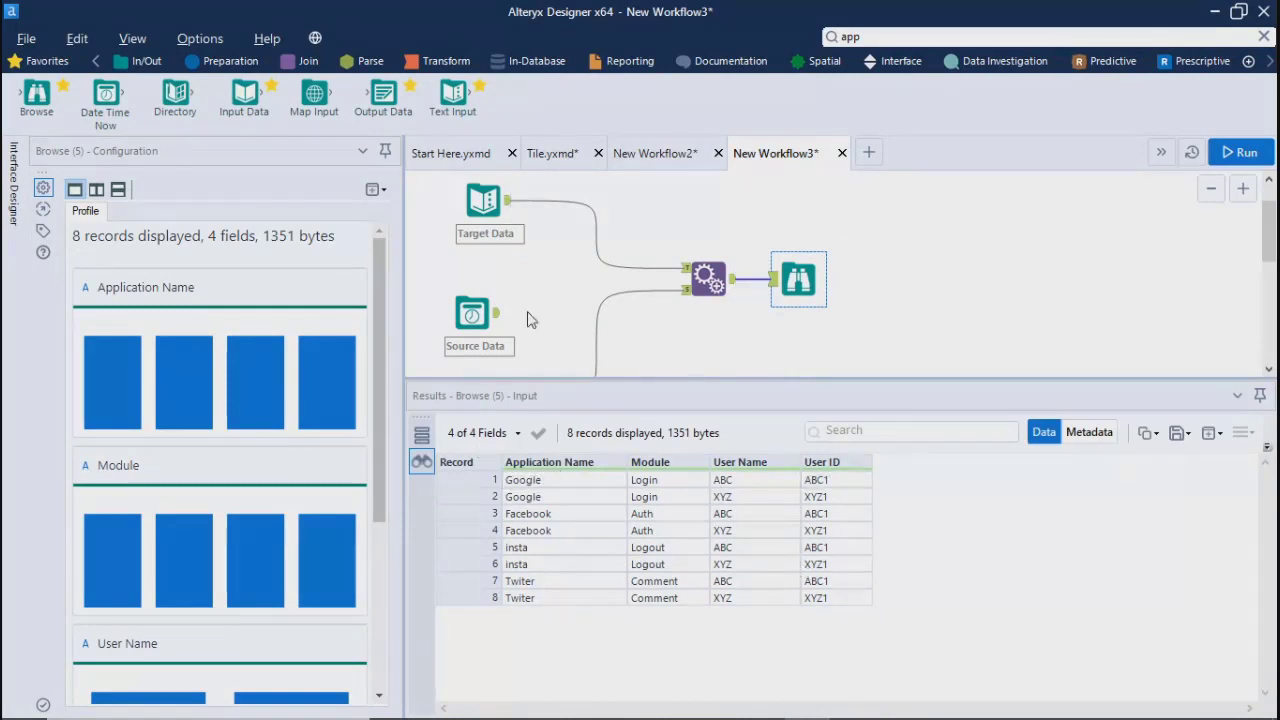
- Compare the user Text Input's records with the appended records in the Browse tool
{"action": "scroll", "coordinate": [508, 362], "scroll_direction": "down", "scroll_amount": 1}
{"action": "left_click", "coordinate": [472, 368]}
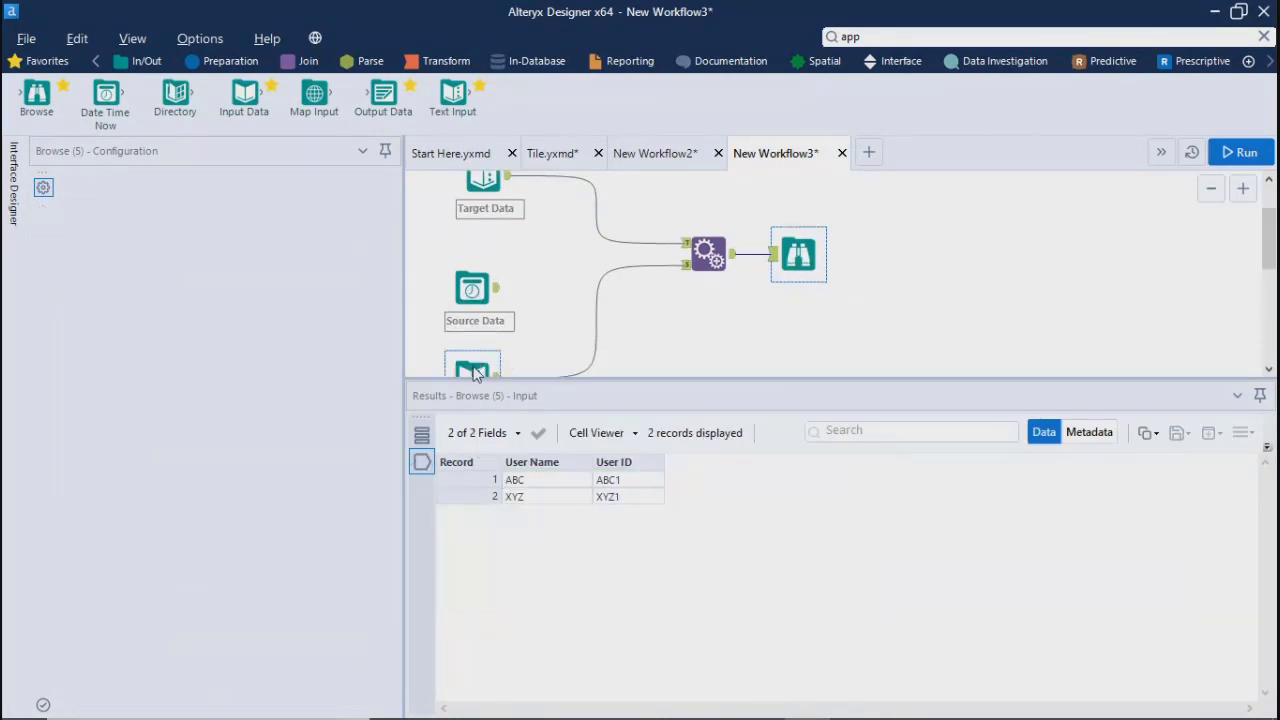
{"action": "left_click", "coordinate": [799, 258]}
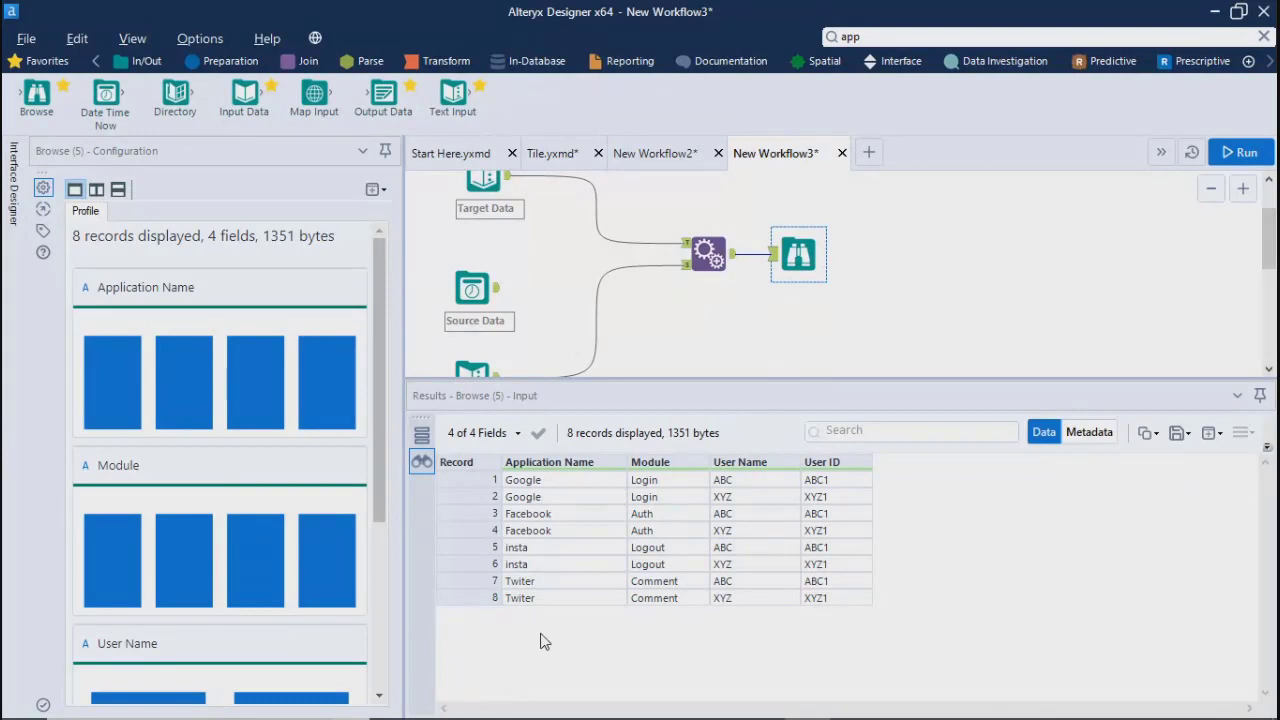
- Search the available tools for "cross" and return to the workflow canvas
{"action": "left_click", "coordinate": [880, 37]}
{"action": "key", "text": "BackSpace"}
{"action": "type", "text": "cross"}
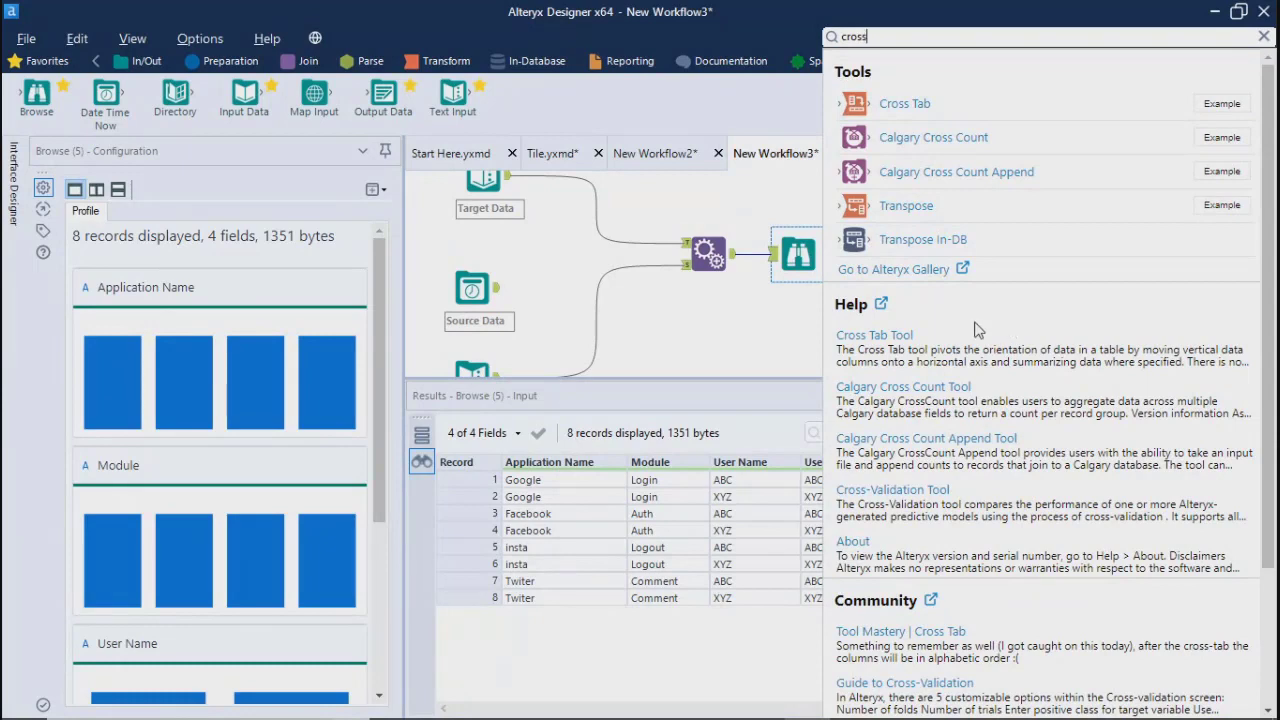
{"action": "left_click", "coordinate": [737, 337]}
{"action": "key", "text": "ctrl+r"}
{"action": "left_click", "coordinate": [708, 254]}
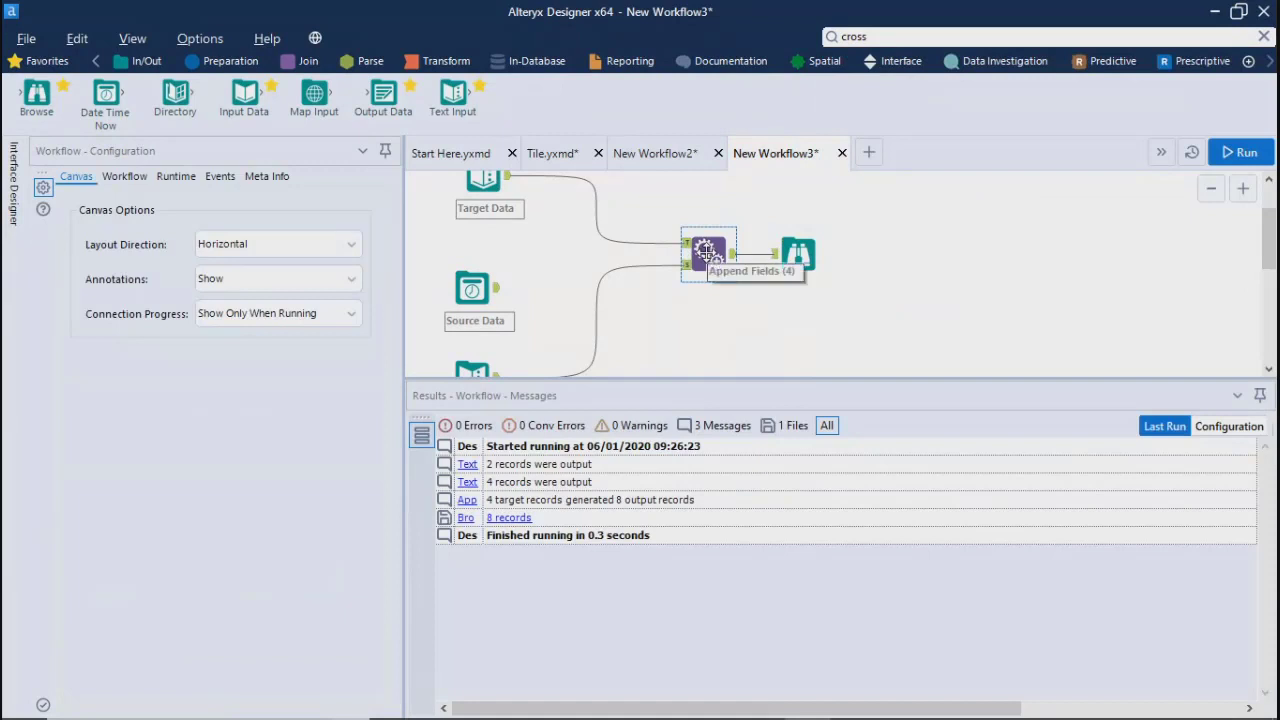
{"action": "left_click", "coordinate": [712, 318]}
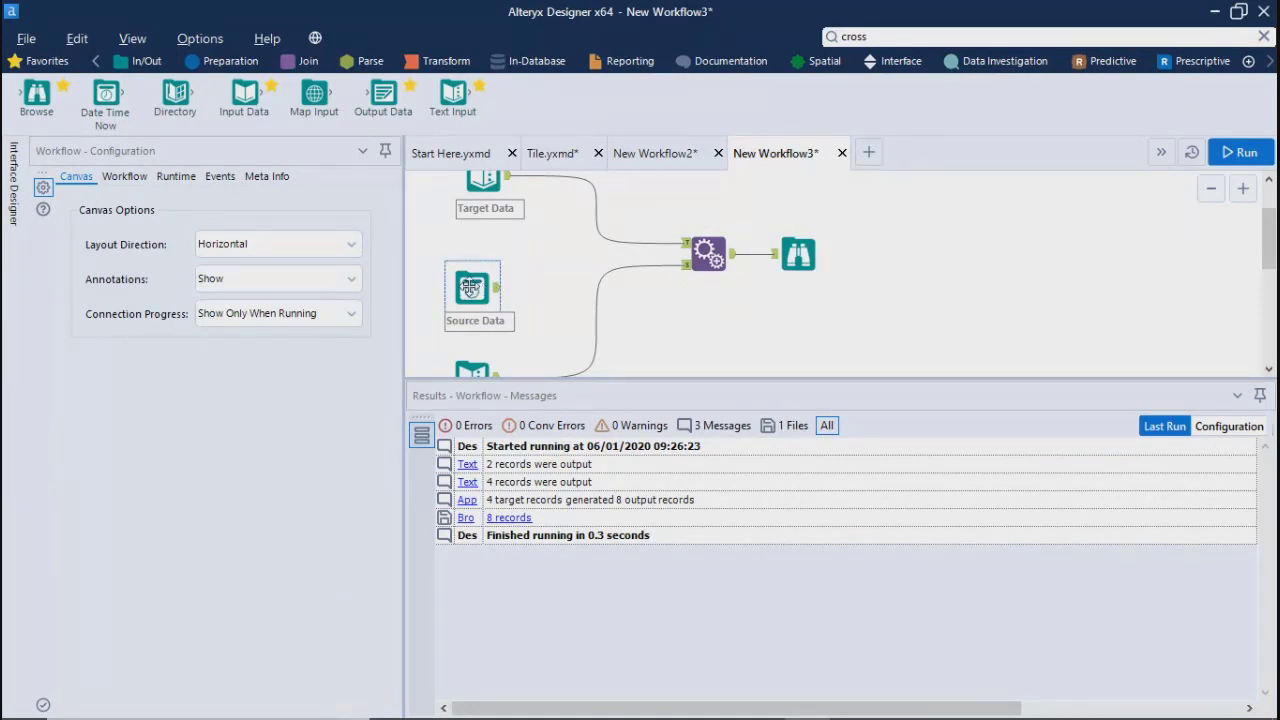
- Align Source Data and the user Text Input in a column beneath Target Data
{"action": "left_click_drag", "start_coordinate": [472, 290], "coordinate": [483, 258]}
{"action": "left_click_drag", "start_coordinate": [470, 371], "coordinate": [484, 288]}
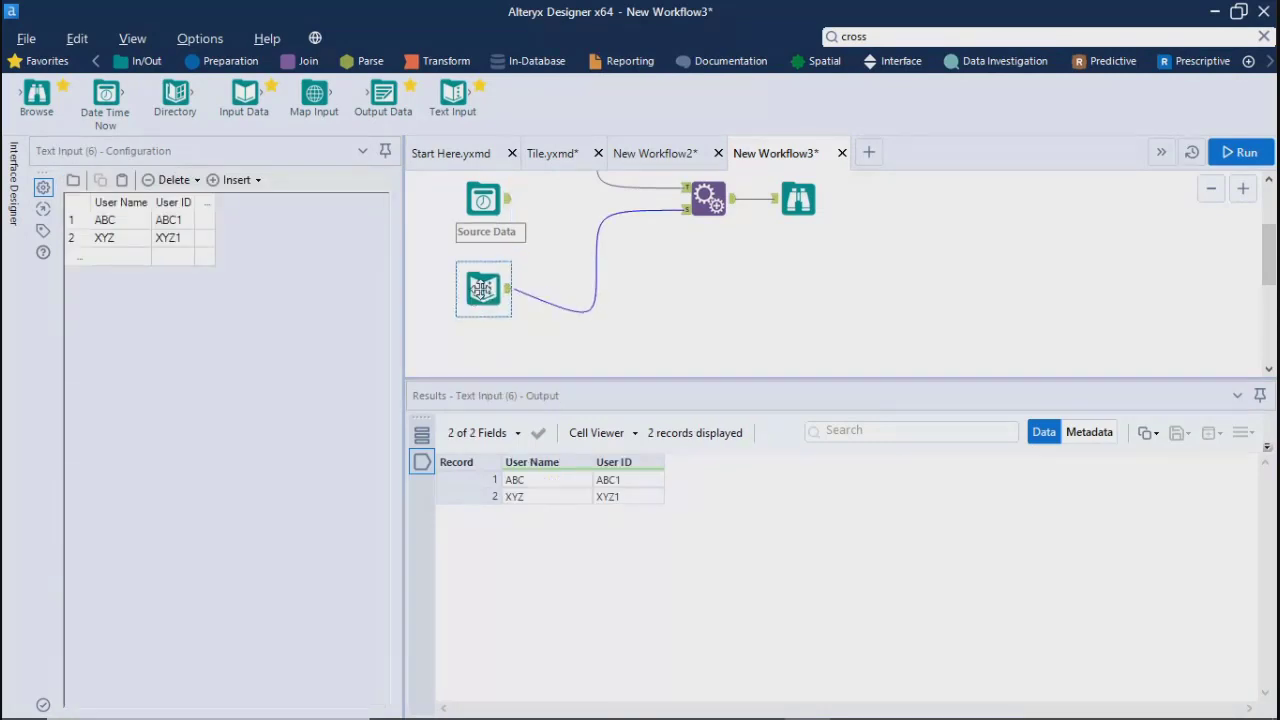
{"action": "left_click", "coordinate": [745, 316]}
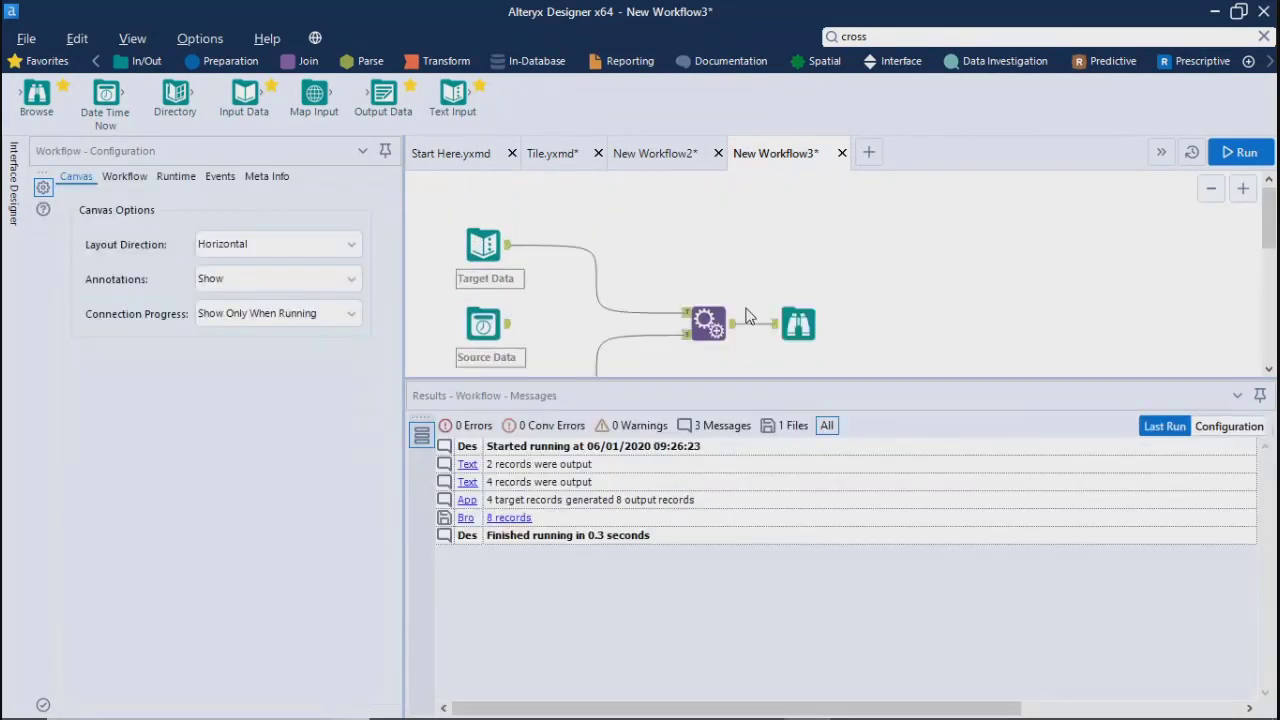
- Switch to the browser's Alteryx tools sheet and read the Find Replace tool's description in the Join section
{"action": "key", "text": "alt+Tab"}
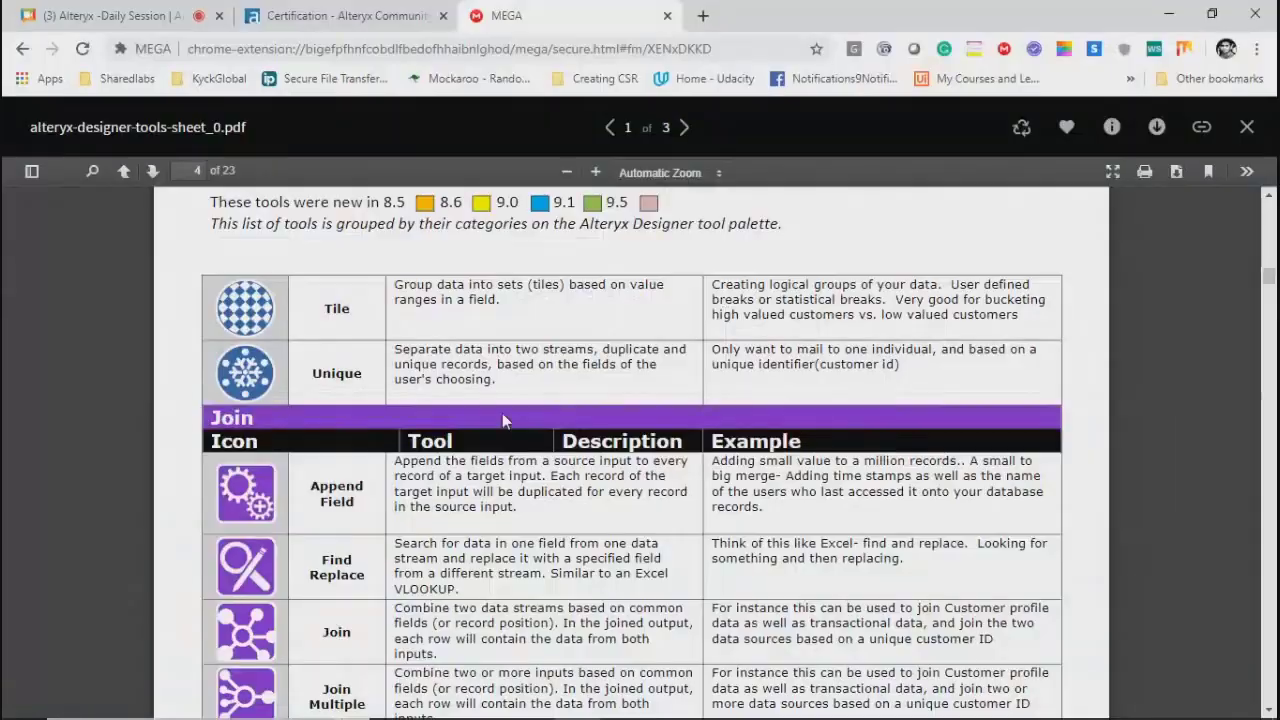
{"action": "scroll", "coordinate": [501, 512], "scroll_direction": "down", "scroll_amount": 3}
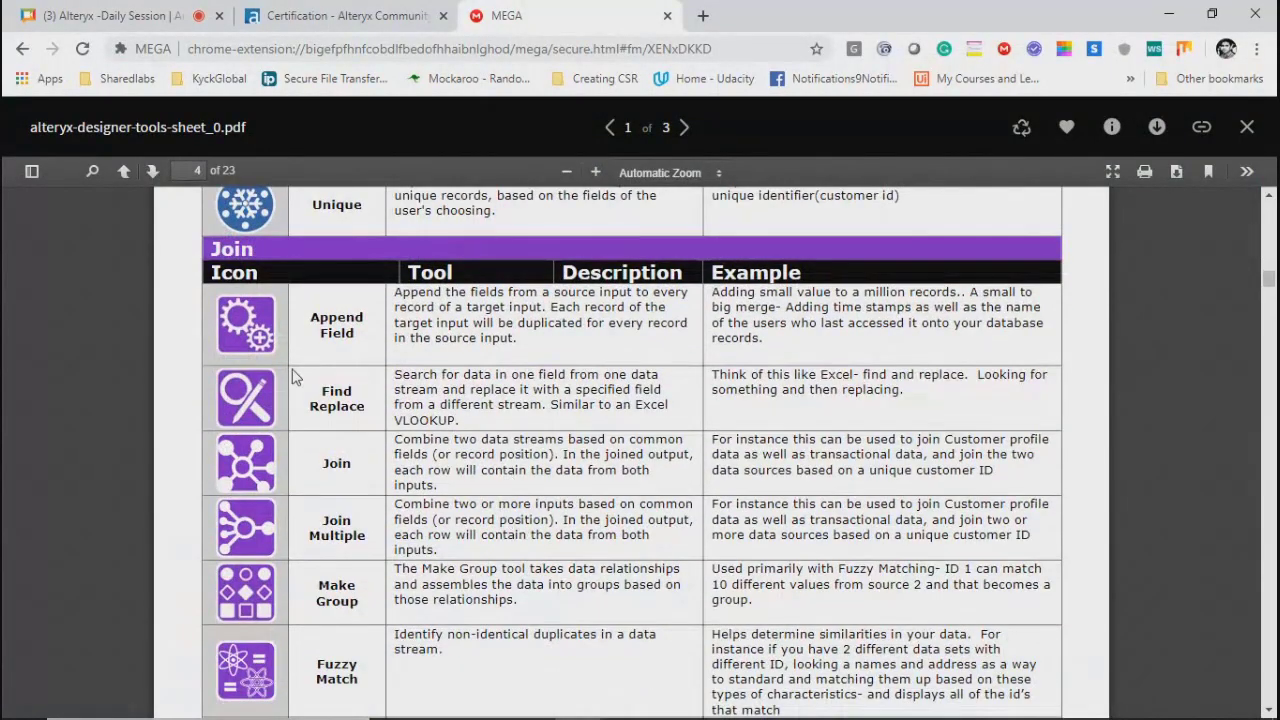
{"action": "left_click_drag", "start_coordinate": [398, 375], "coordinate": [436, 391]}
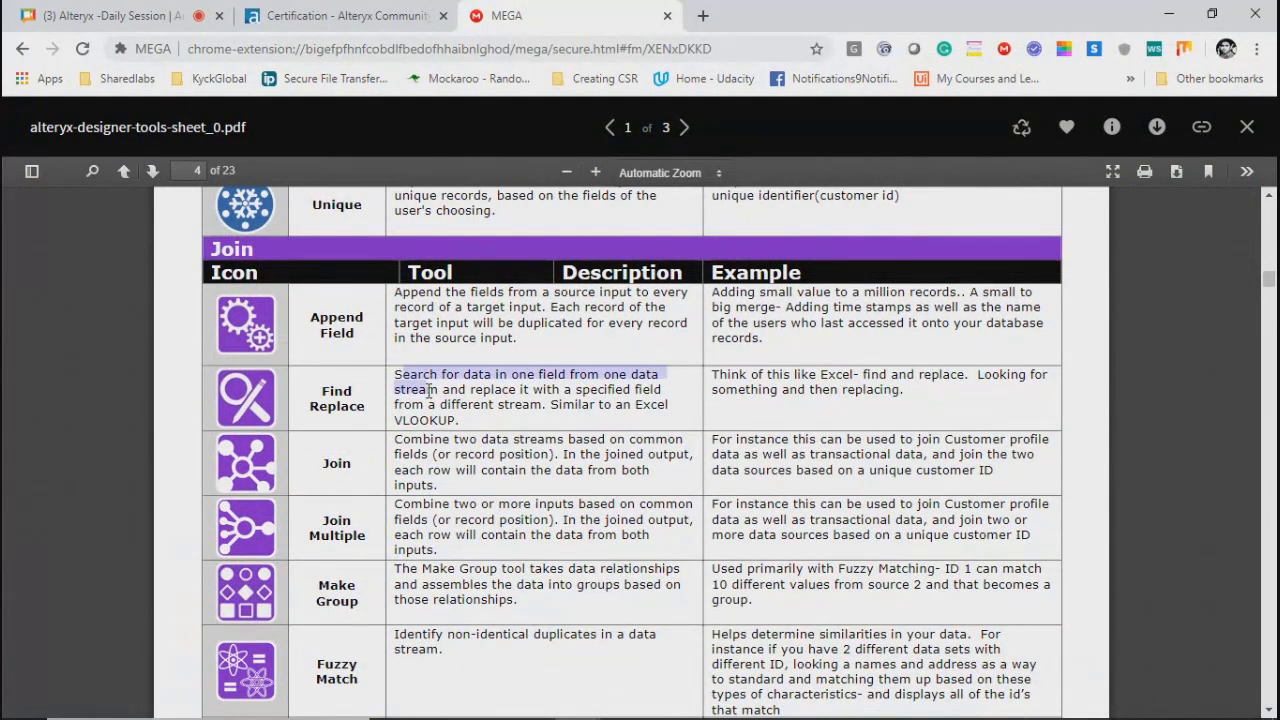
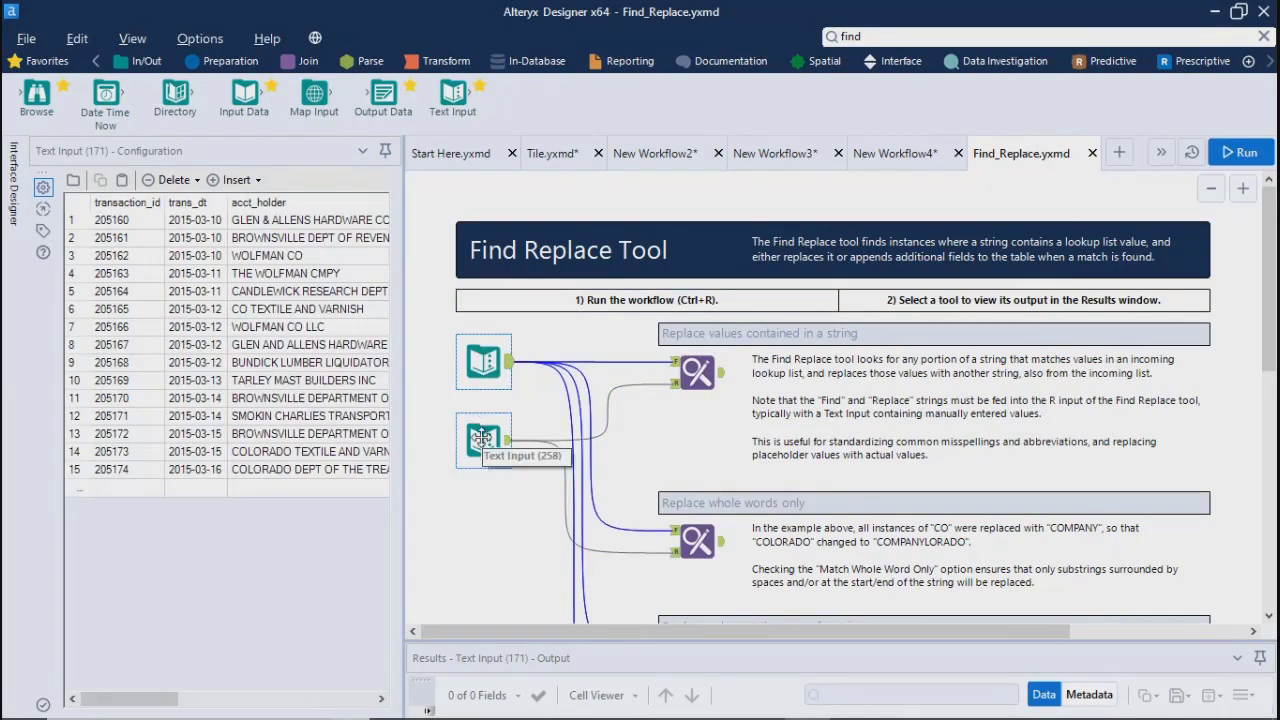
- Examine the word and replacement pairs in the second Text Input of the Find Replace example workflow
{"action": "left_click", "coordinate": [482, 438]}
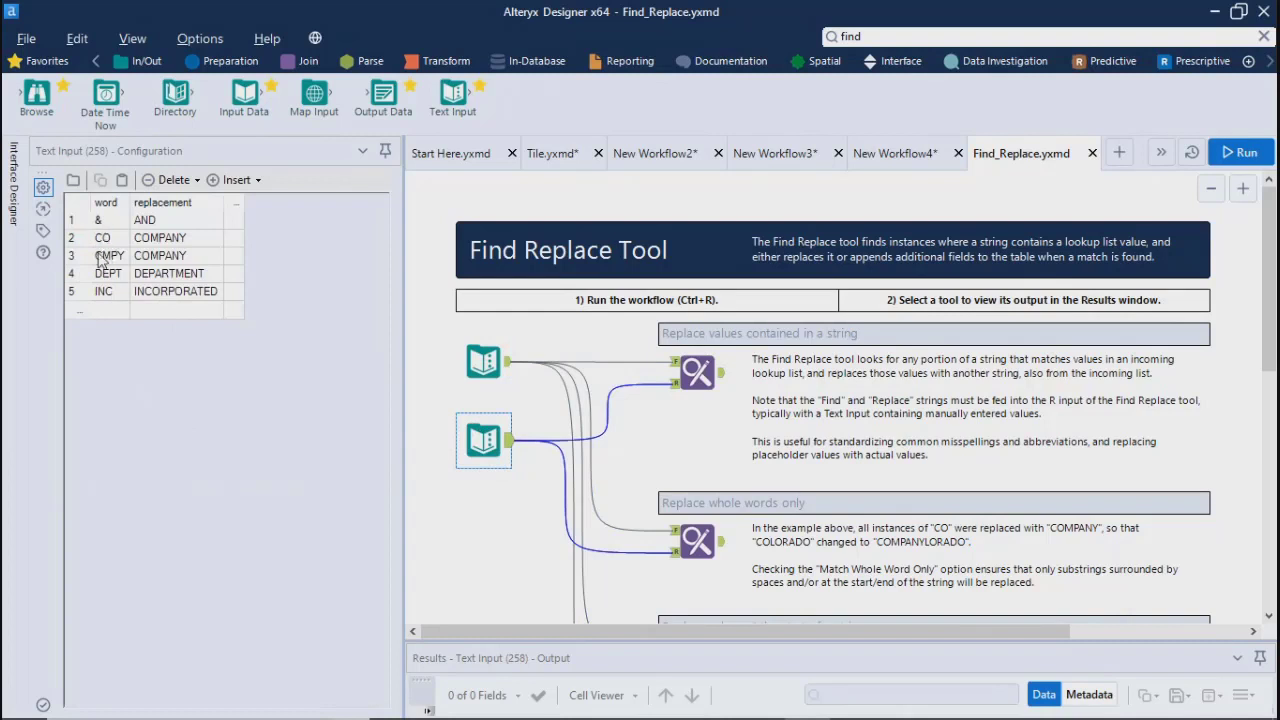
- Compare the transaction records in the first Text Input with the CO, CMPY, DEPT and INC entries in the second Text Input
{"action": "left_click", "coordinate": [485, 358]}
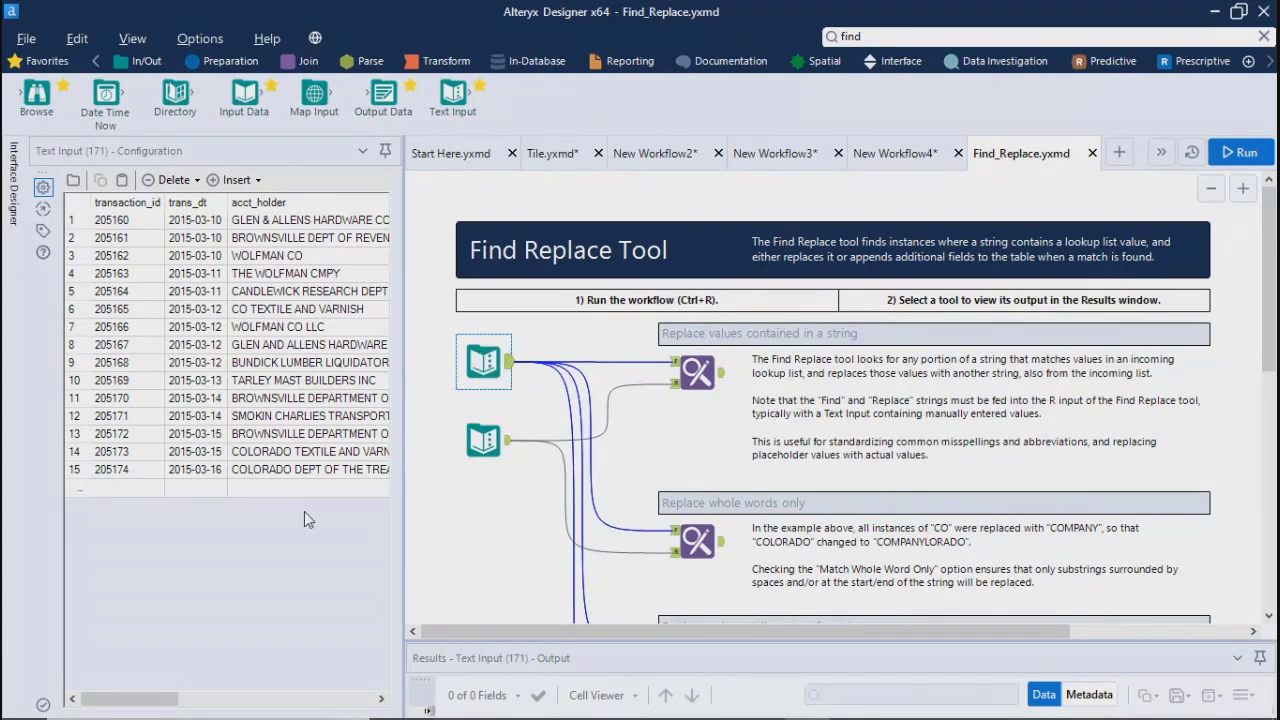
{"action": "left_click", "coordinate": [483, 440]}
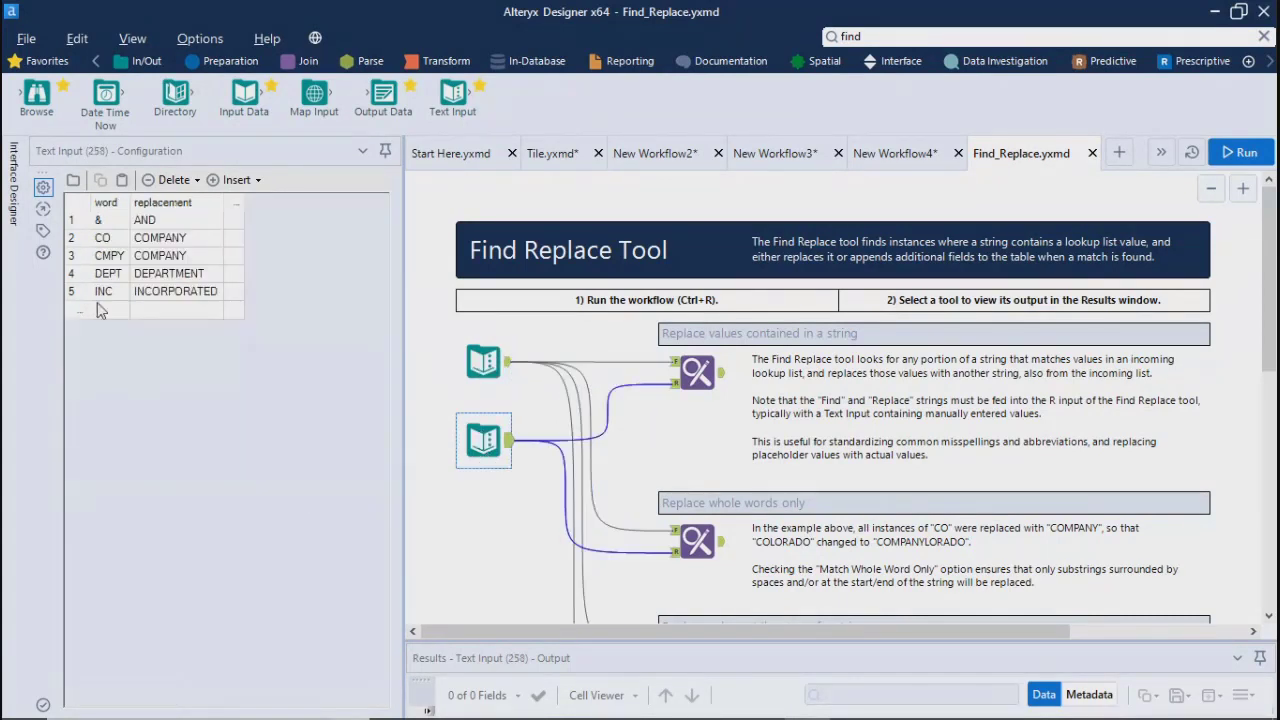
{"action": "left_click", "coordinate": [105, 239]}
{"action": "left_click", "coordinate": [104, 264]}
{"action": "left_click", "coordinate": [104, 284]}
{"action": "left_click", "coordinate": [106, 302]}
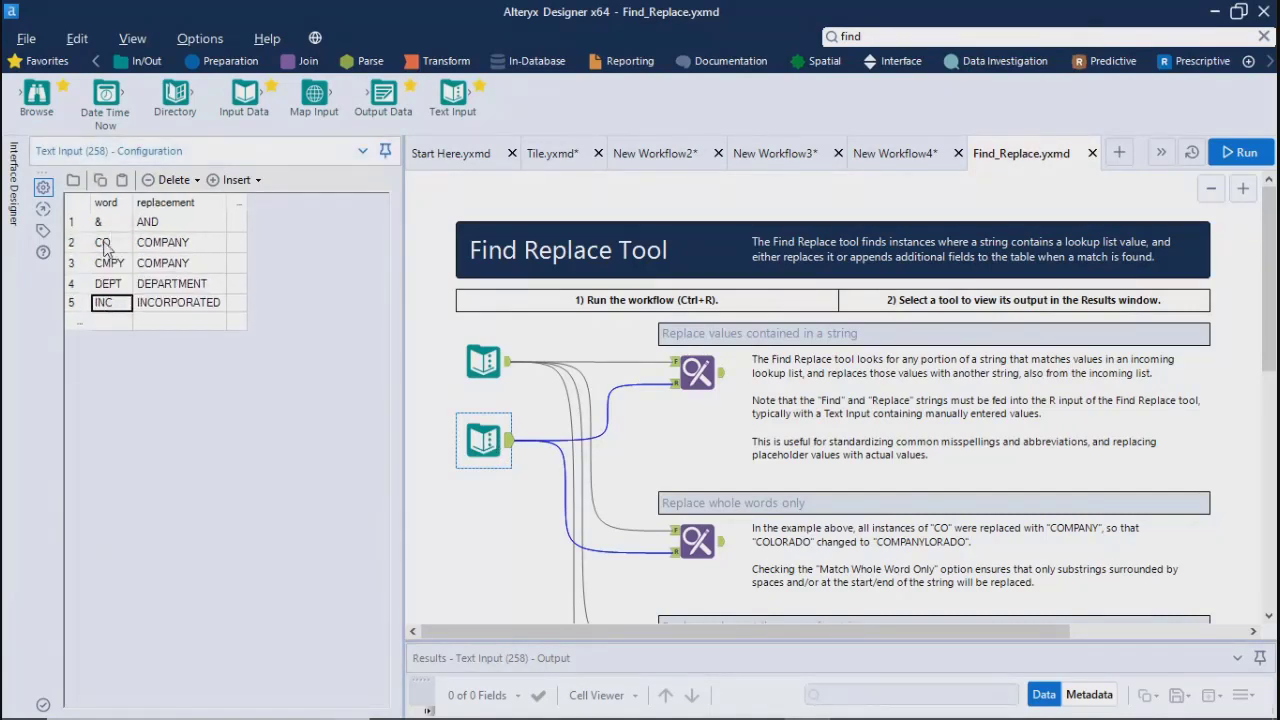
{"action": "left_click", "coordinate": [105, 248]}
{"action": "left_click", "coordinate": [105, 265]}
{"action": "left_click", "coordinate": [105, 286]}
{"action": "left_click", "coordinate": [101, 308]}
- Check the acct_holder names in the first Text Input against the CO to COMPANY and & to AND replacement pairs
{"action": "left_click", "coordinate": [483, 361]}
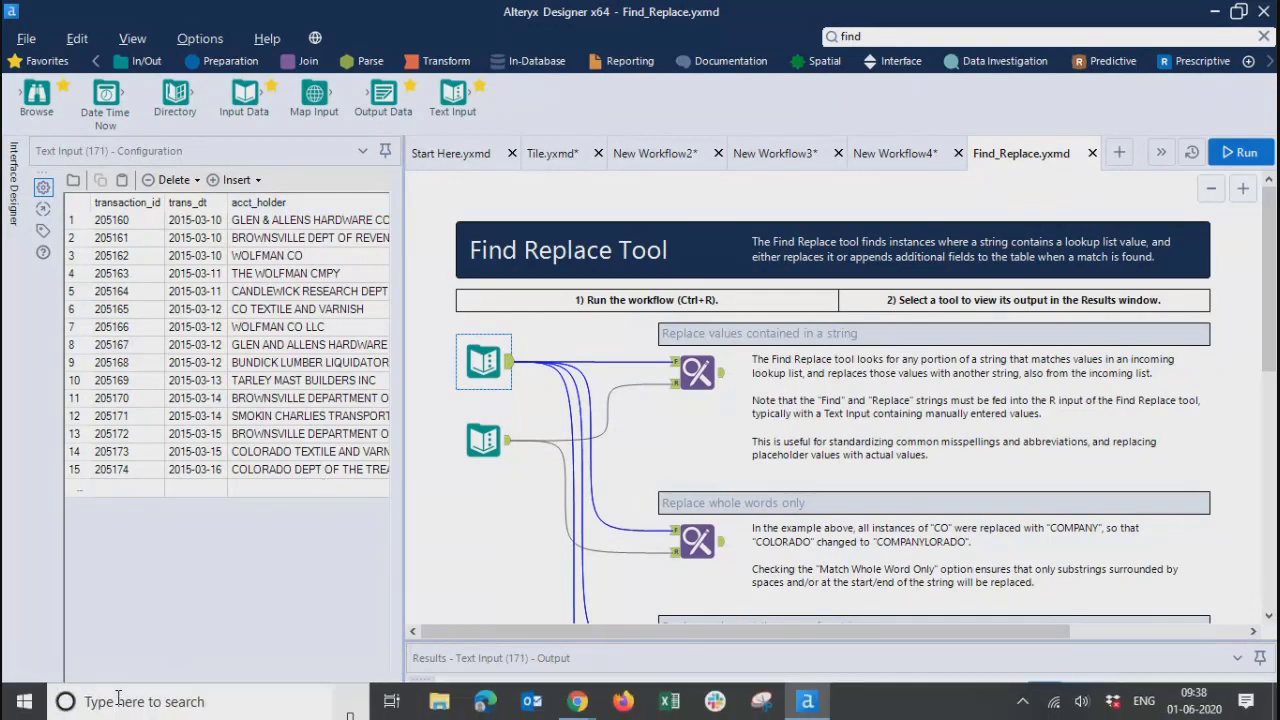
{"action": "left_click_drag", "start_coordinate": [129, 699], "coordinate": [156, 699]}
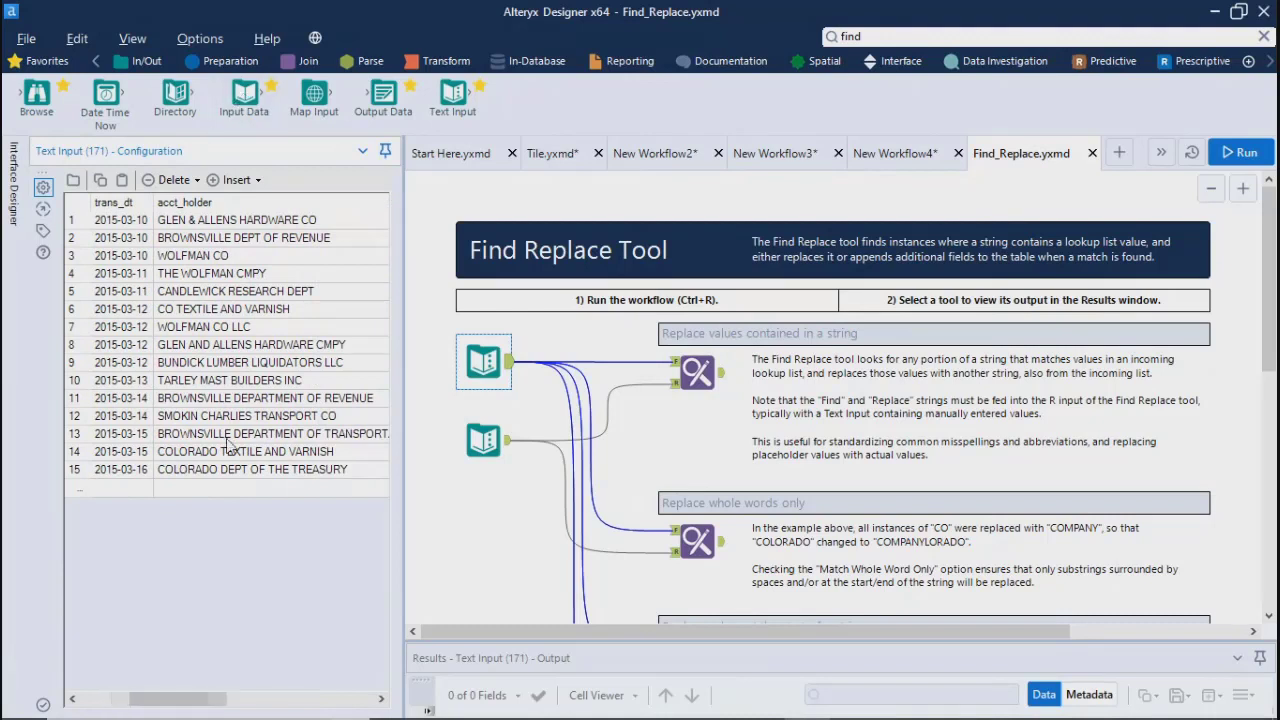
{"action": "left_click", "coordinate": [483, 440]}
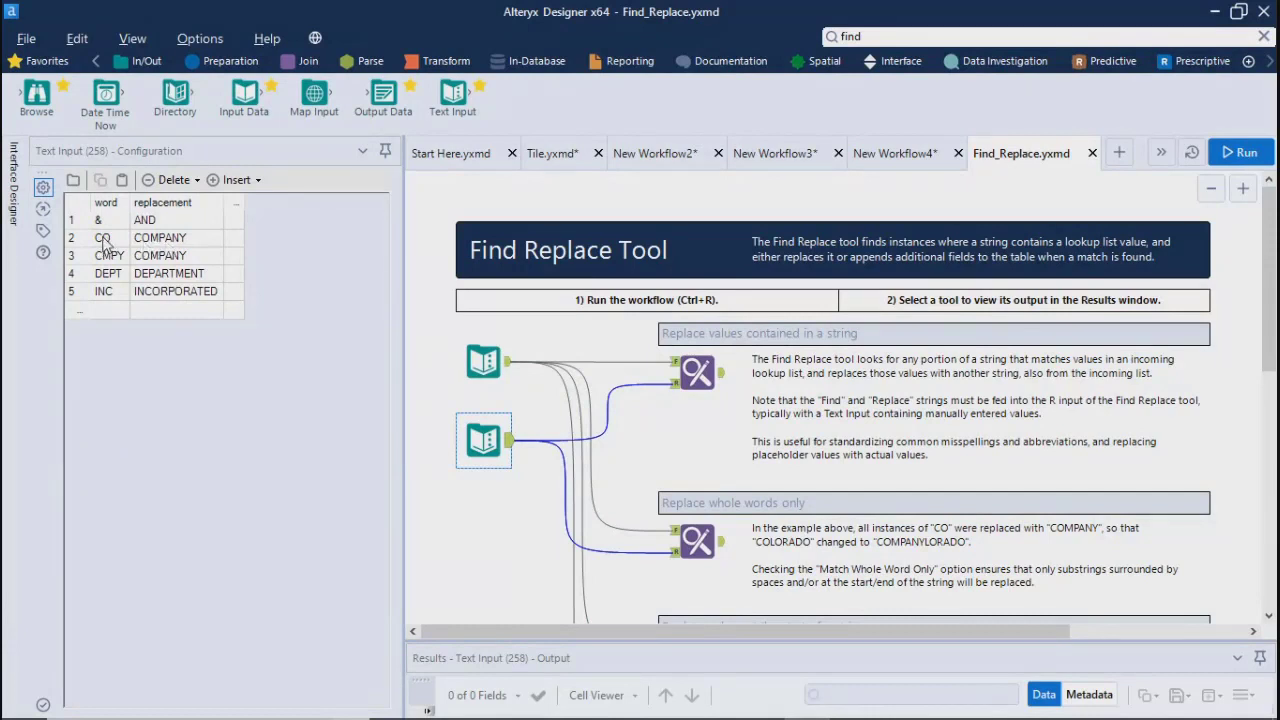
{"action": "left_click", "coordinate": [104, 241]}
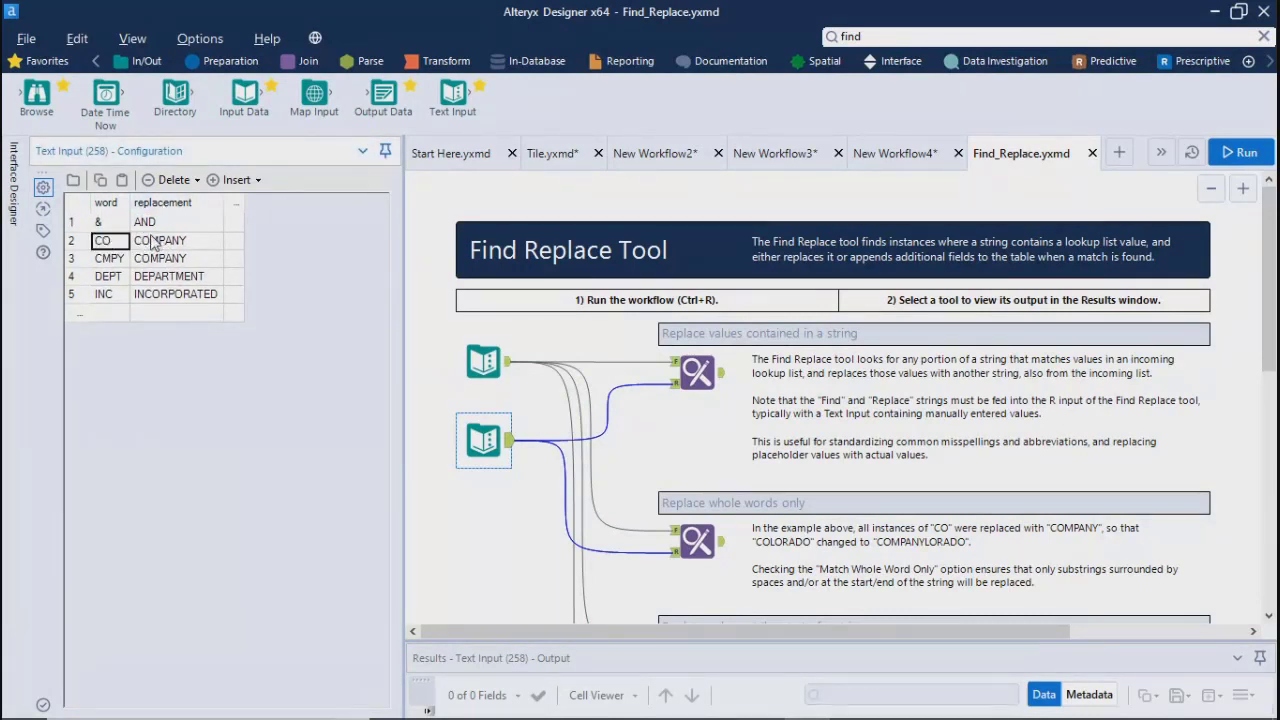
{"action": "left_click", "coordinate": [152, 244]}
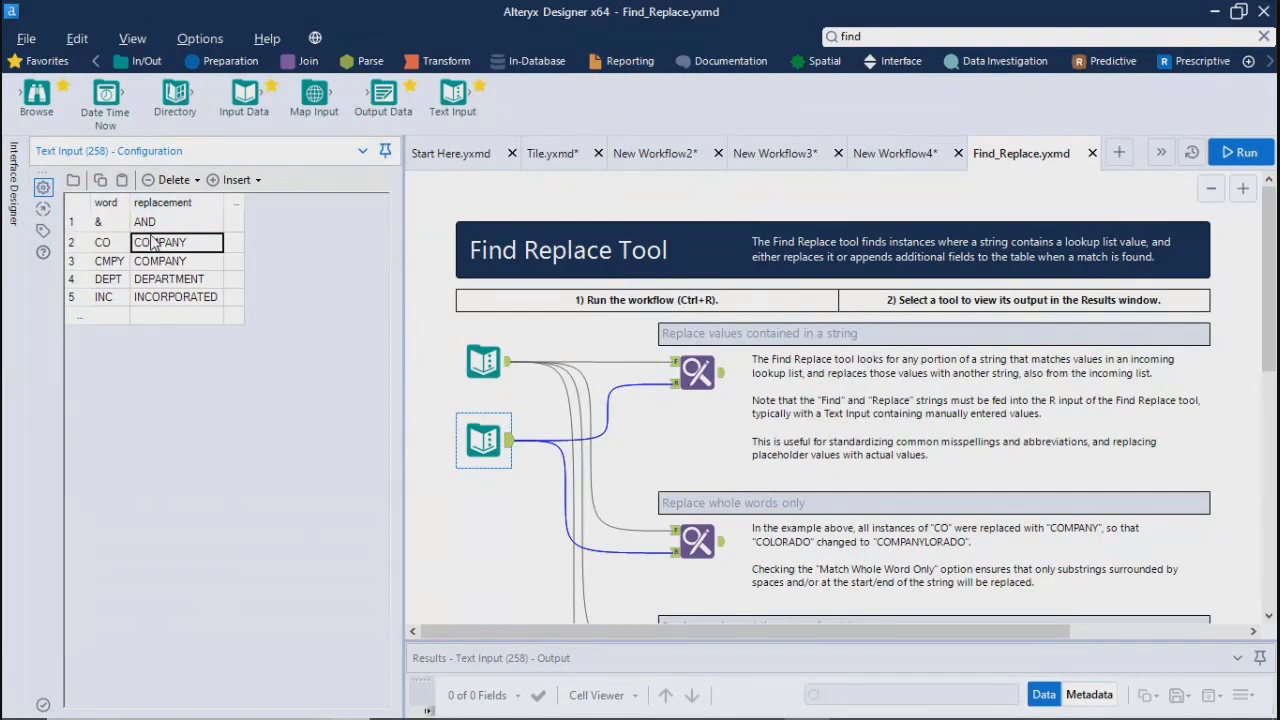
{"action": "left_click", "coordinate": [104, 223]}
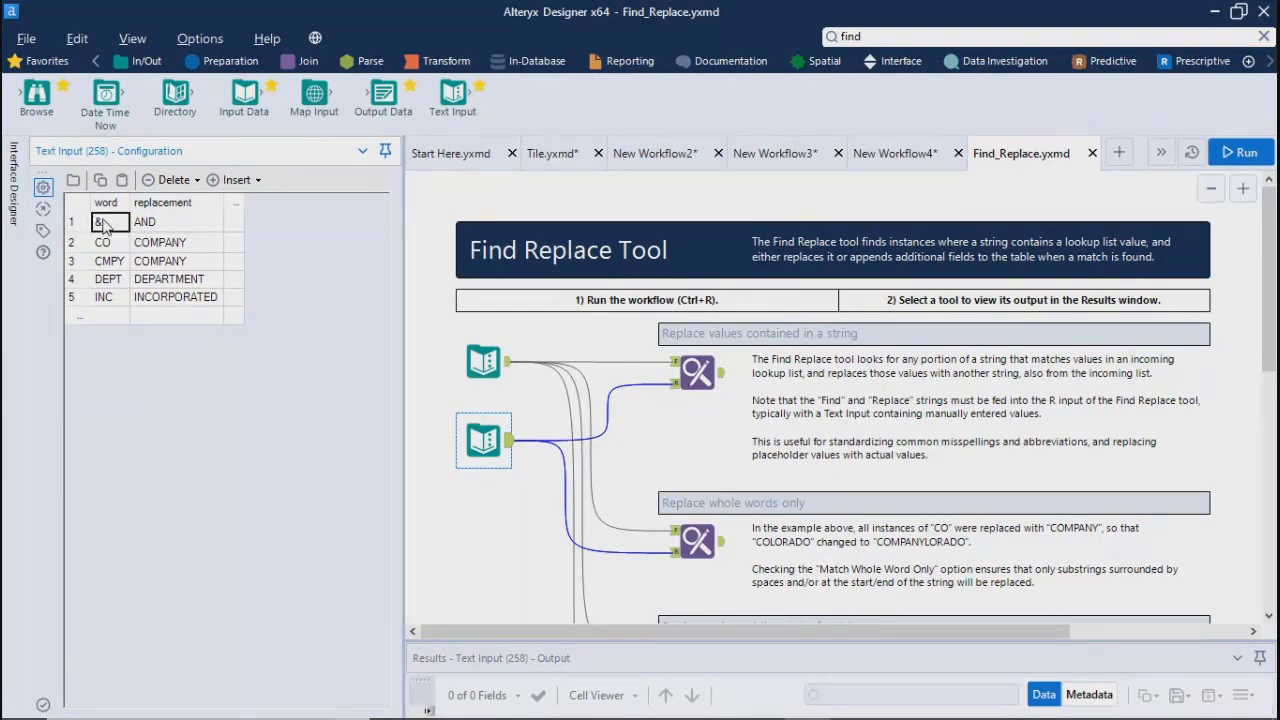
{"action": "left_click", "coordinate": [150, 229]}
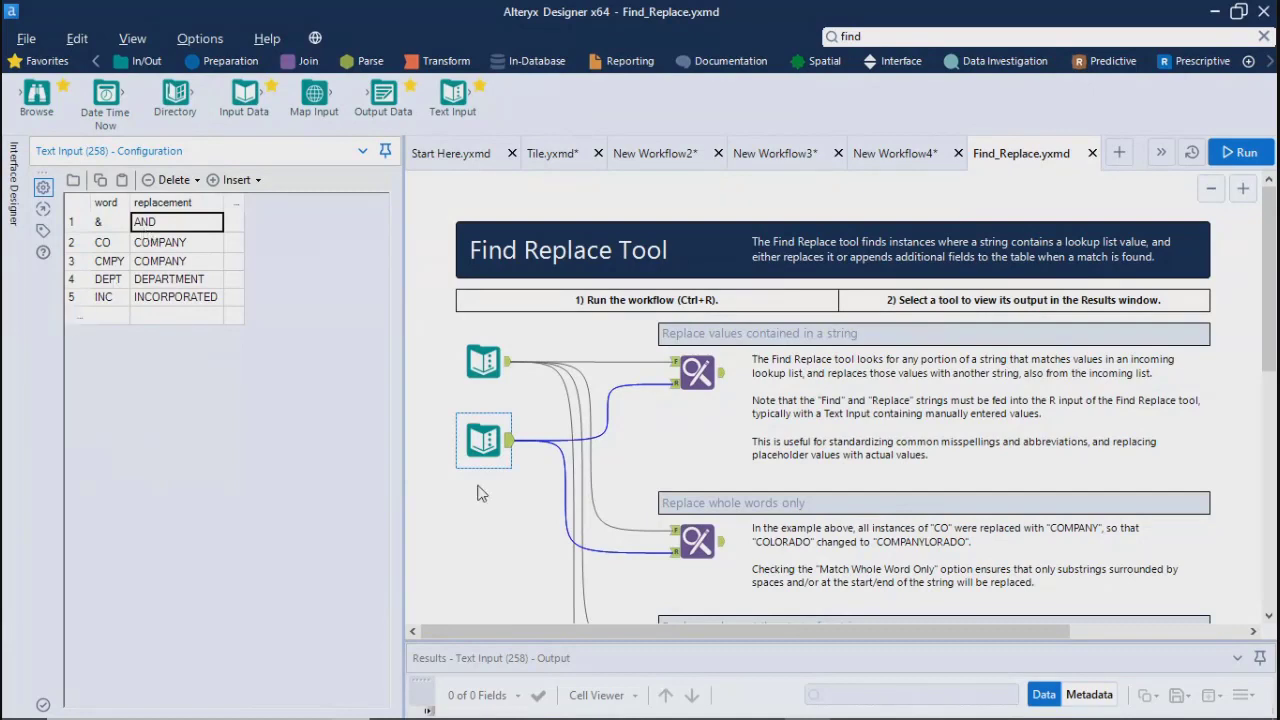
{"action": "left_click", "coordinate": [500, 368]}
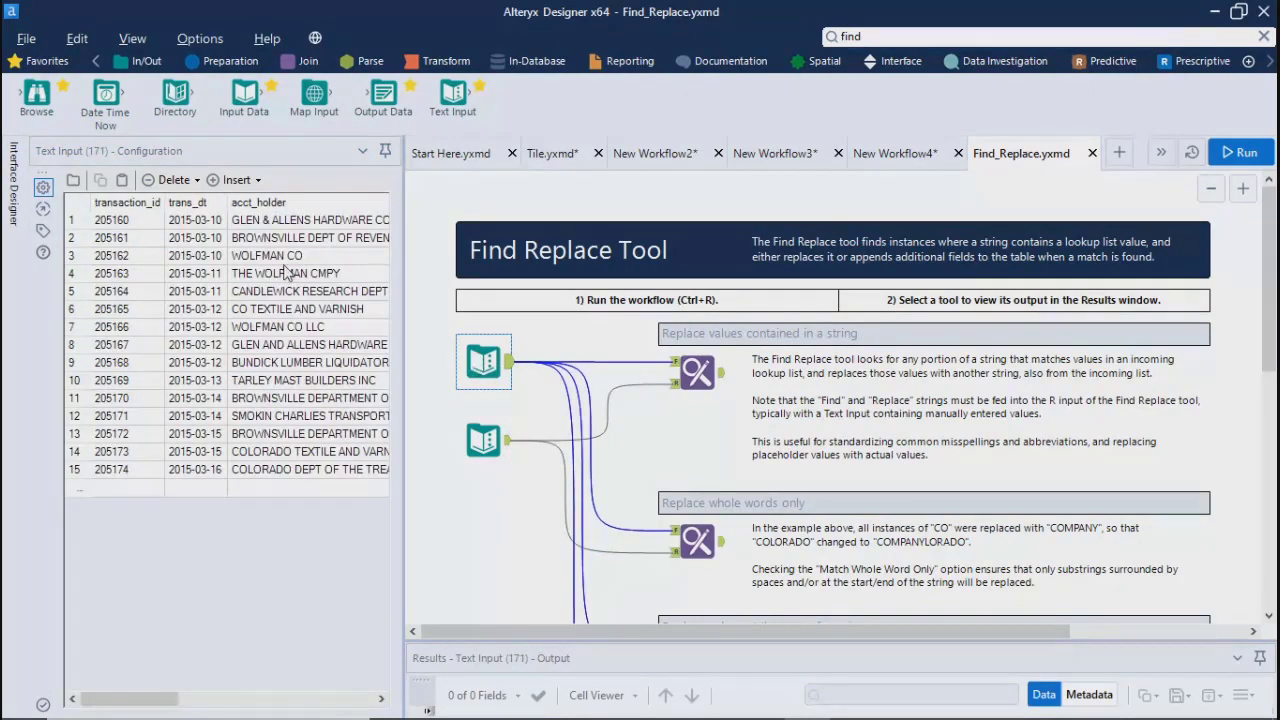
{"action": "left_click", "coordinate": [258, 262]}
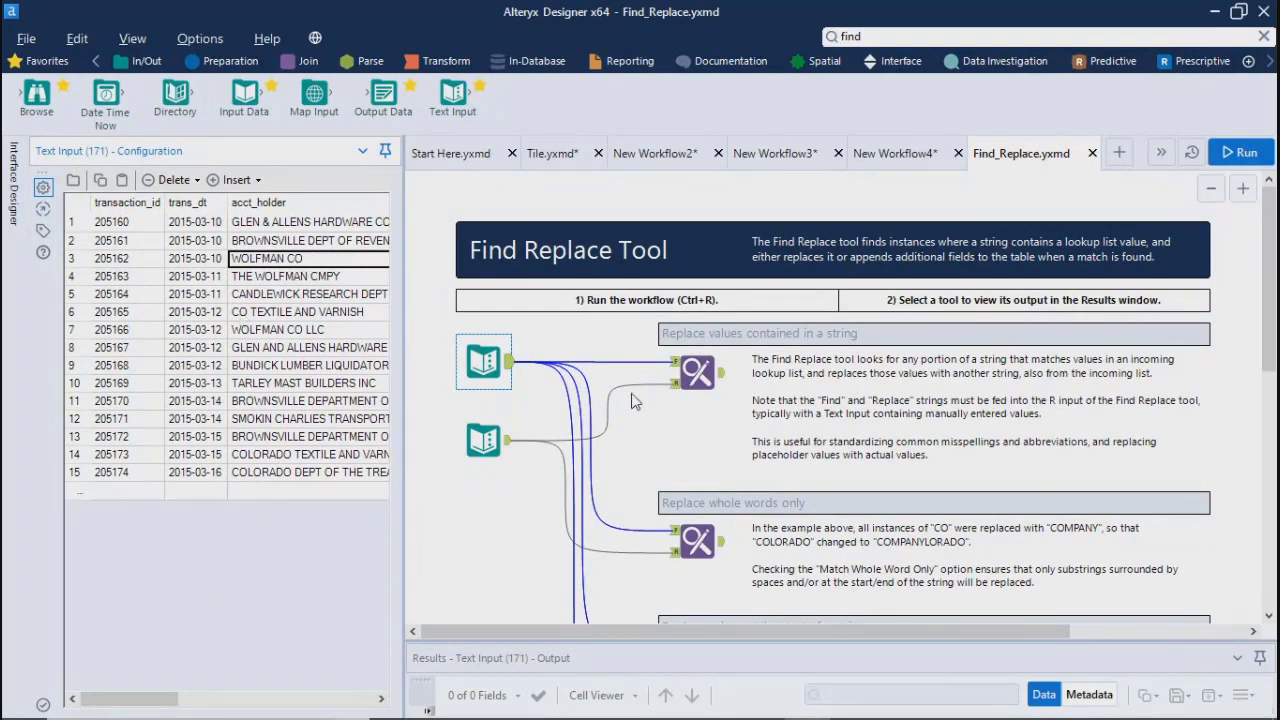
- Add a Browse tool to the output of the first Find Replace tool and place it directly beneath that tool
{"action": "left_click", "coordinate": [708, 381]}
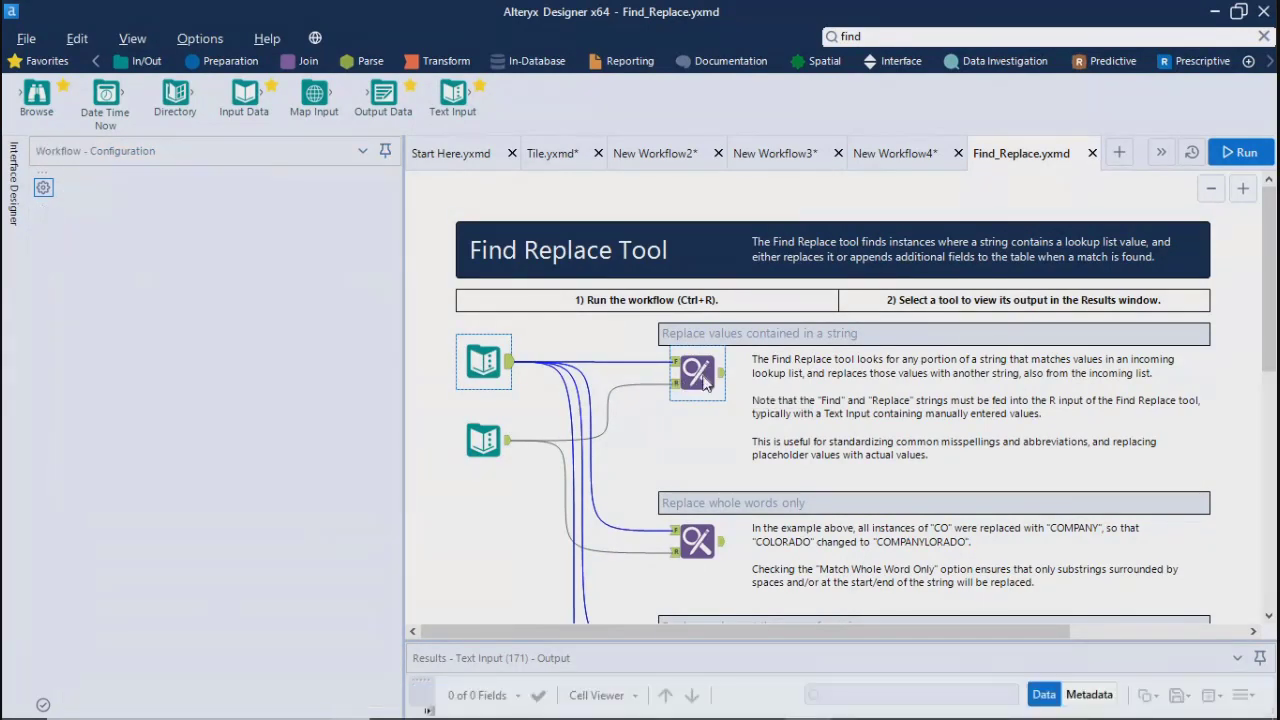
{"action": "right_click", "coordinate": [708, 381]}
{"action": "left_click", "coordinate": [779, 648]}
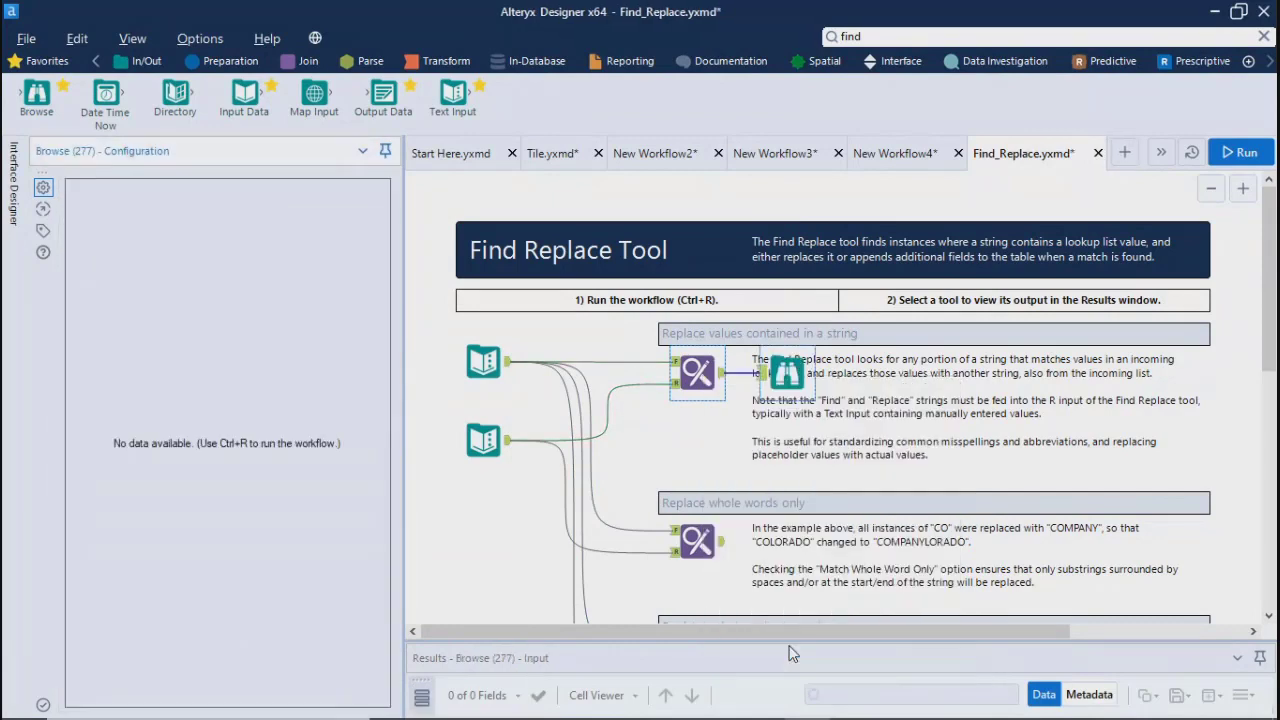
{"action": "left_click_drag", "start_coordinate": [772, 380], "coordinate": [687, 473]}
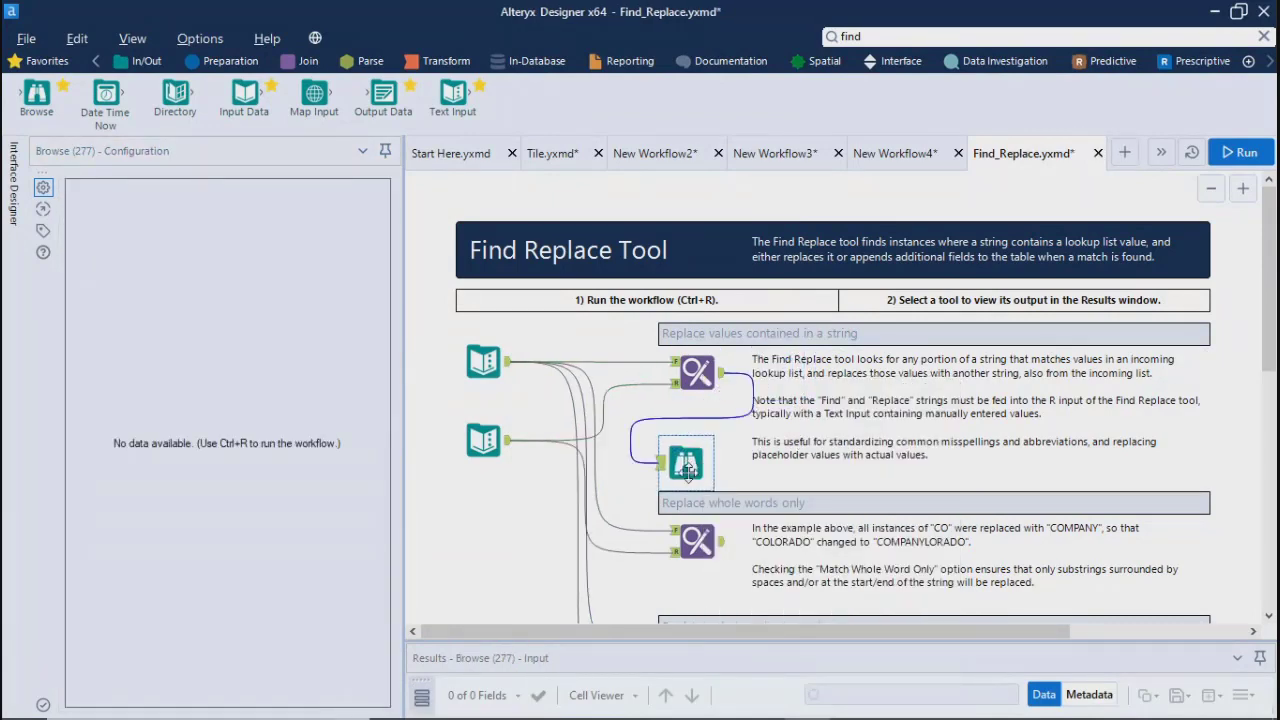
- Check the last acct_holder name in the transaction input, run the workflow and open the new Browse tool's output
{"action": "left_click", "coordinate": [483, 362]}
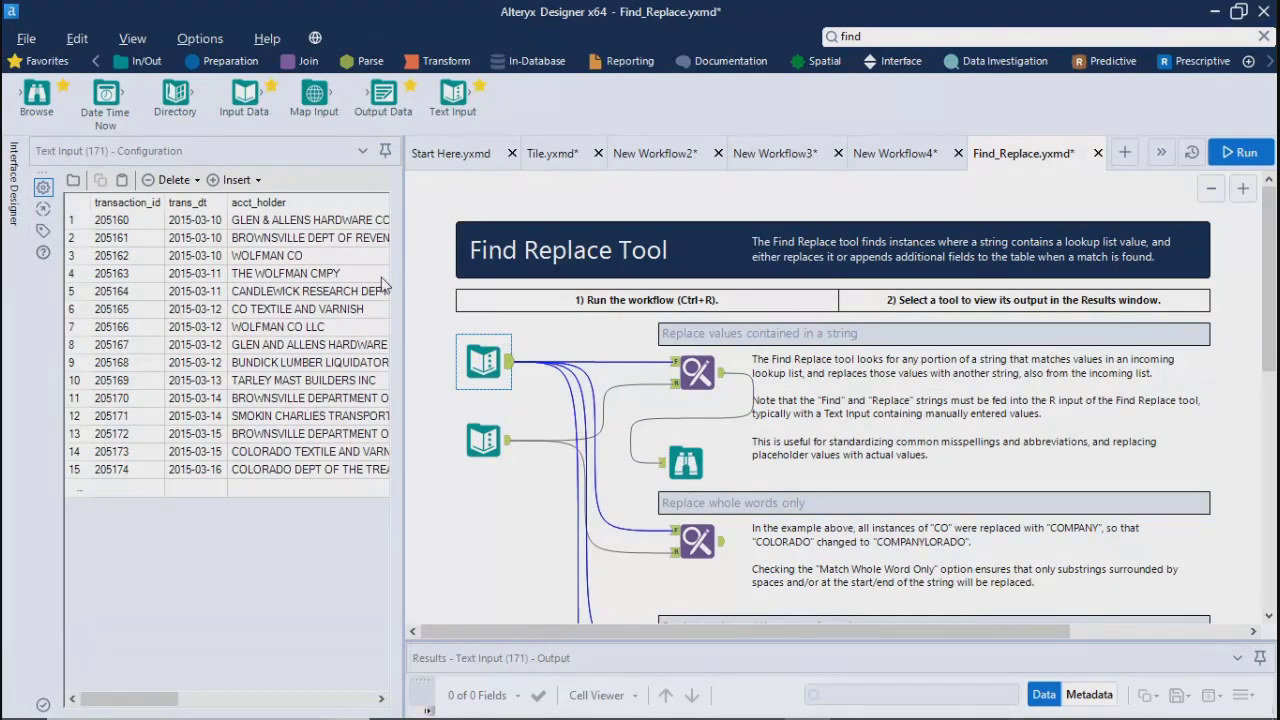
{"action": "left_click", "coordinate": [306, 472]}
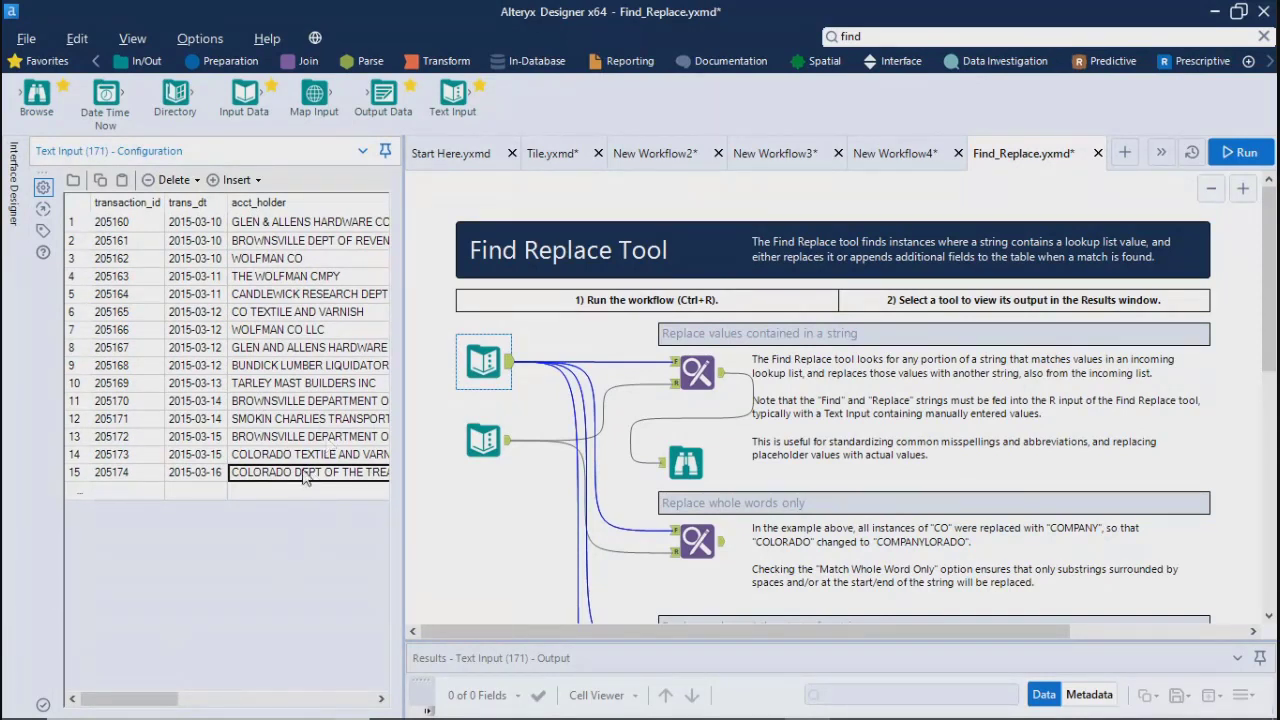
{"action": "left_click", "coordinate": [1238, 152]}
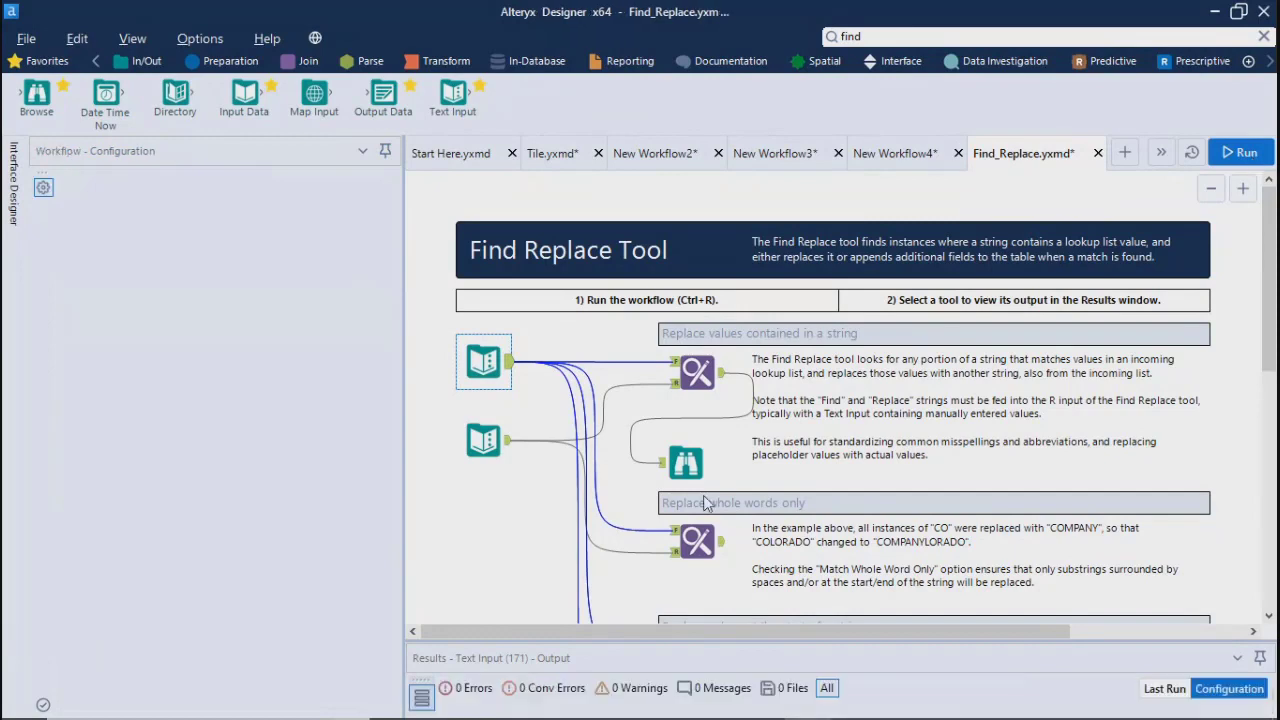
{"action": "left_click", "coordinate": [808, 437]}
{"action": "left_click", "coordinate": [686, 463]}
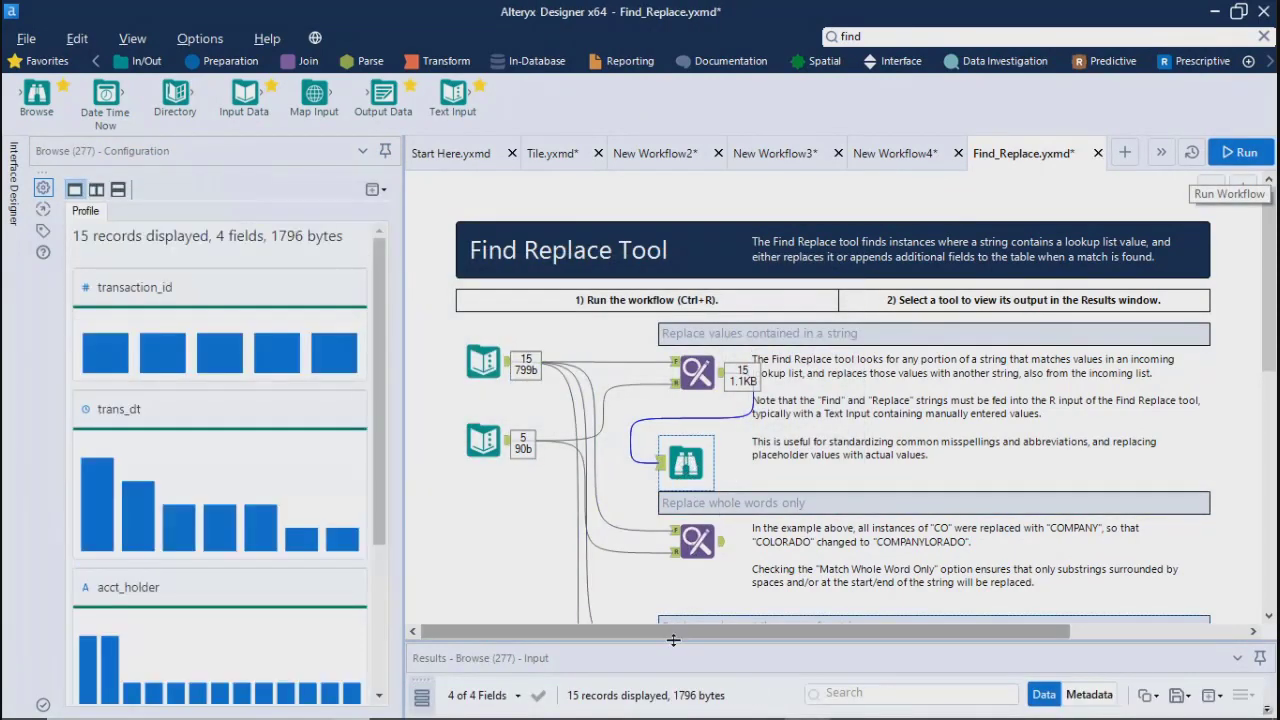
- Enlarge the Browse results, inspect the acct_holder values of records 3 and 15, and shrink the results area again
{"action": "left_click_drag", "start_coordinate": [673, 640], "coordinate": [680, 212]}
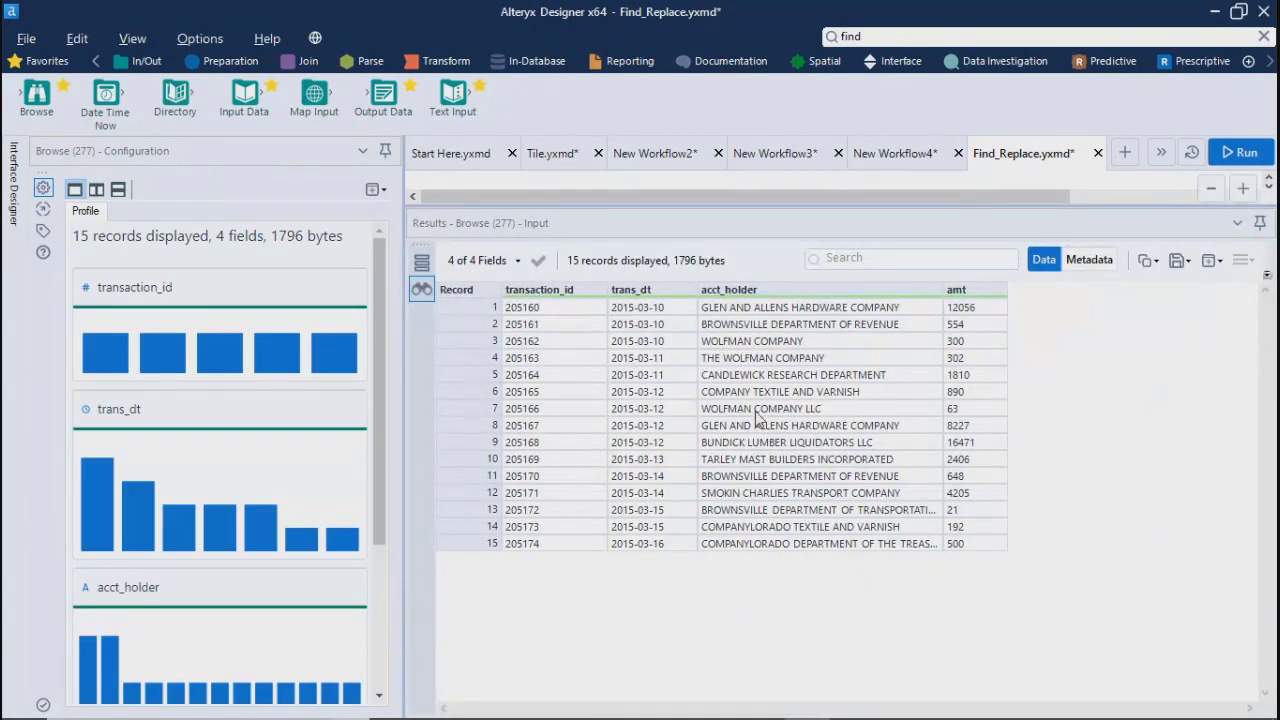
{"action": "left_click", "coordinate": [740, 342]}
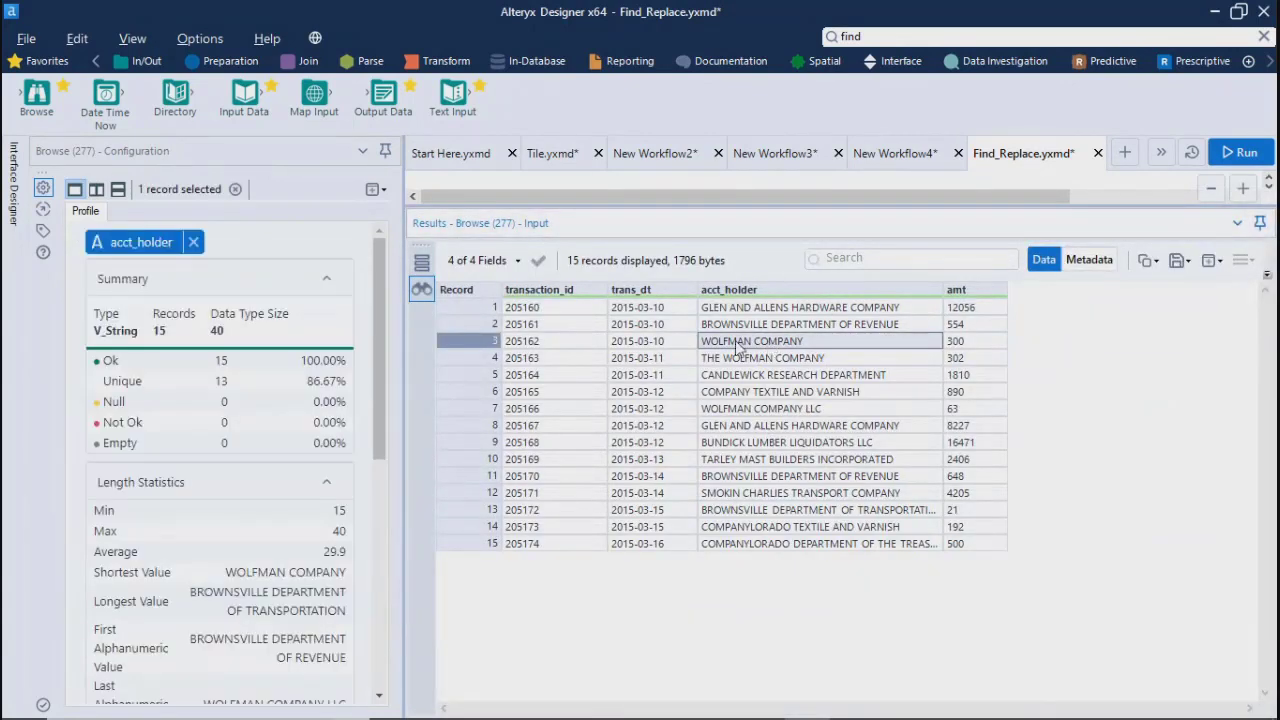
{"action": "left_click", "coordinate": [816, 544]}
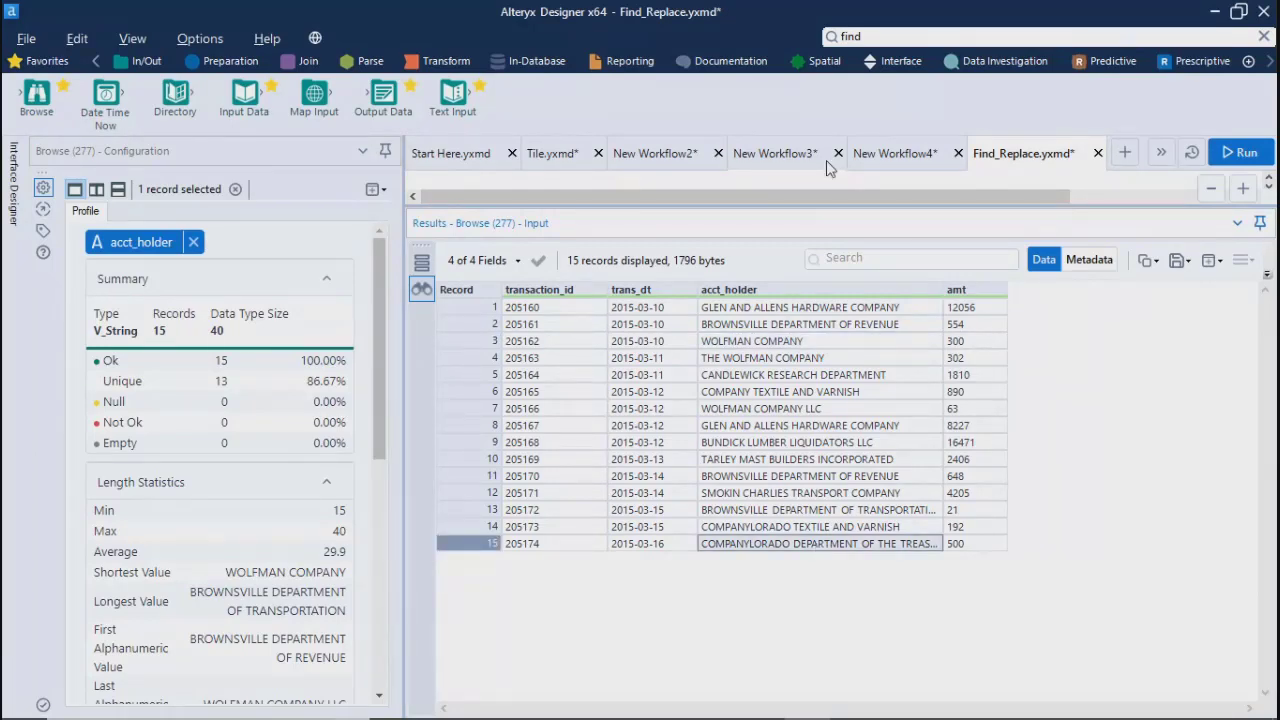
{"action": "left_click_drag", "start_coordinate": [806, 262], "coordinate": [806, 383]}
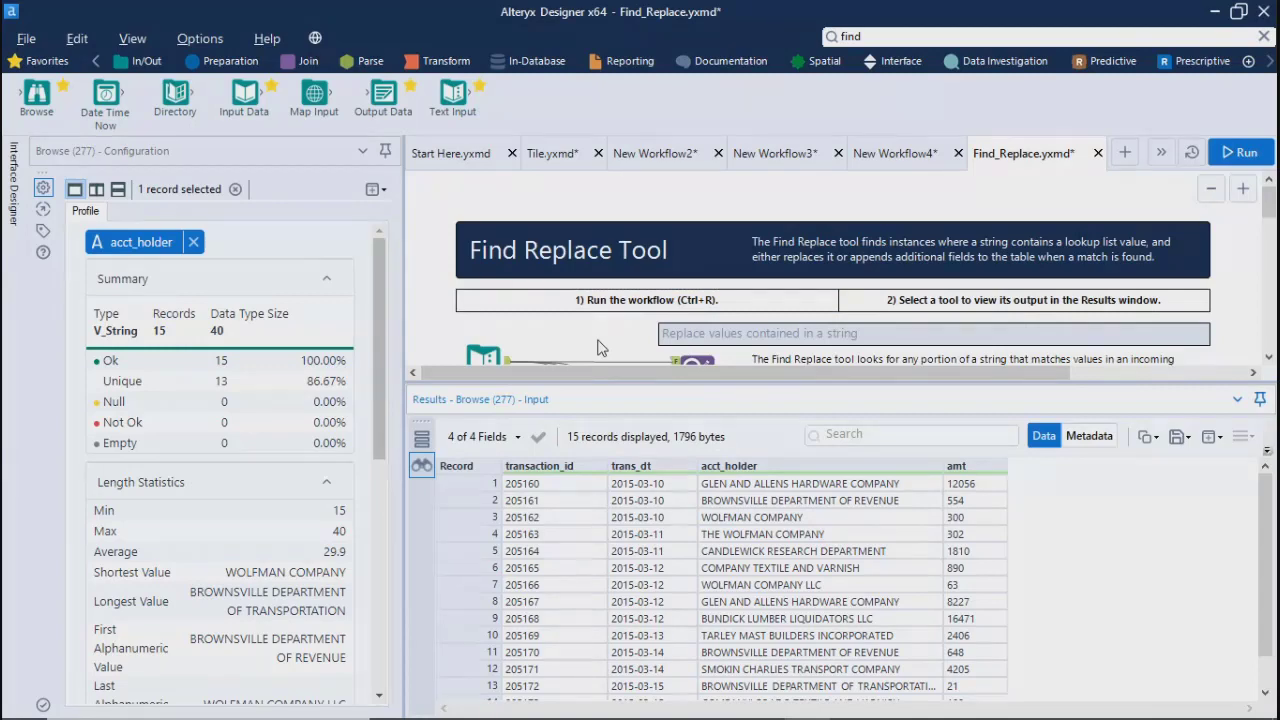
- Open the first Find Replace tool's configuration and review the field used for Replace Found Text With Value
{"action": "left_click", "coordinate": [599, 347]}
{"action": "scroll", "coordinate": [600, 346], "scroll_direction": "down", "scroll_amount": 10}
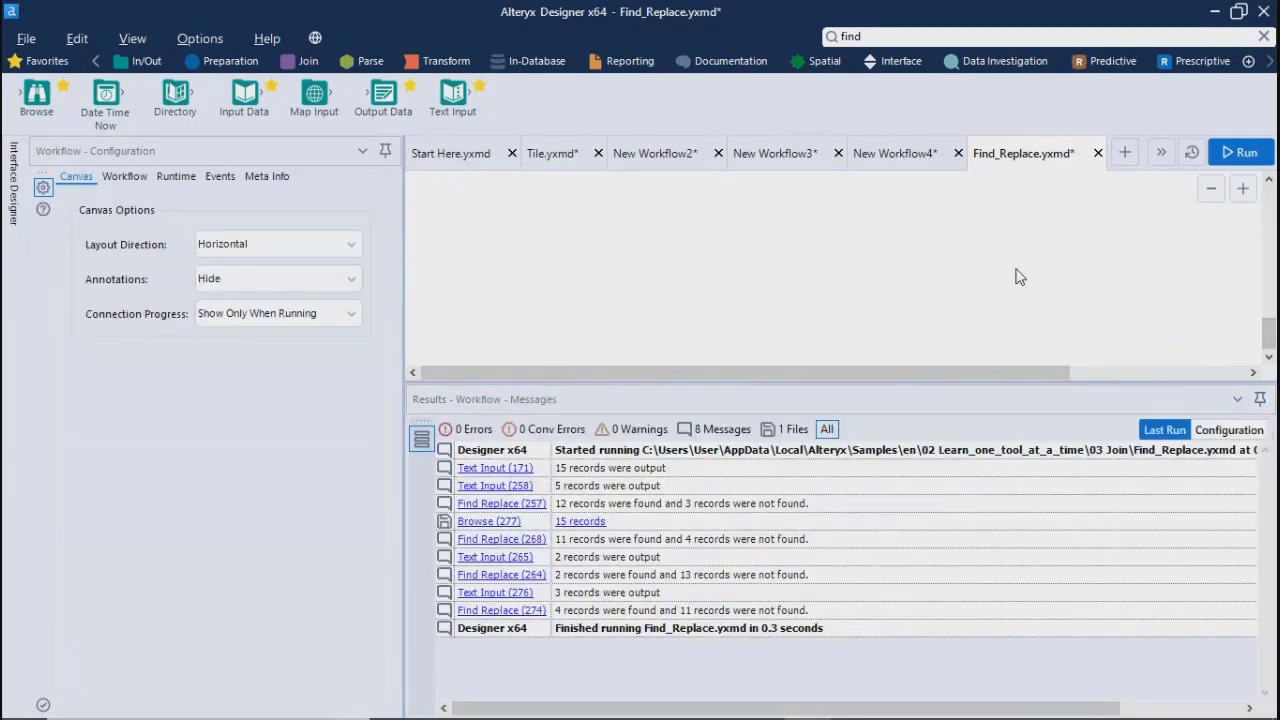
{"action": "left_click_drag", "start_coordinate": [1270, 335], "coordinate": [1270, 216]}
{"action": "left_click", "coordinate": [703, 280]}
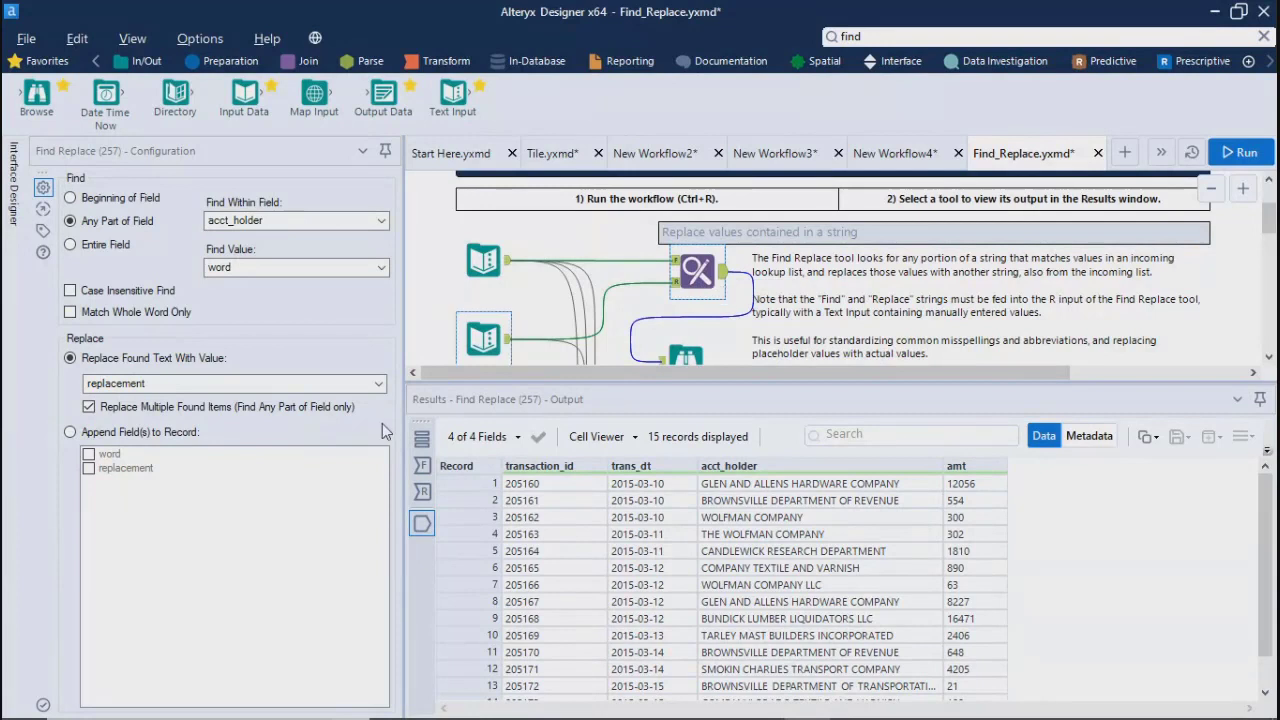
{"action": "left_click", "coordinate": [172, 384]}
{"action": "left_click", "coordinate": [170, 415]}
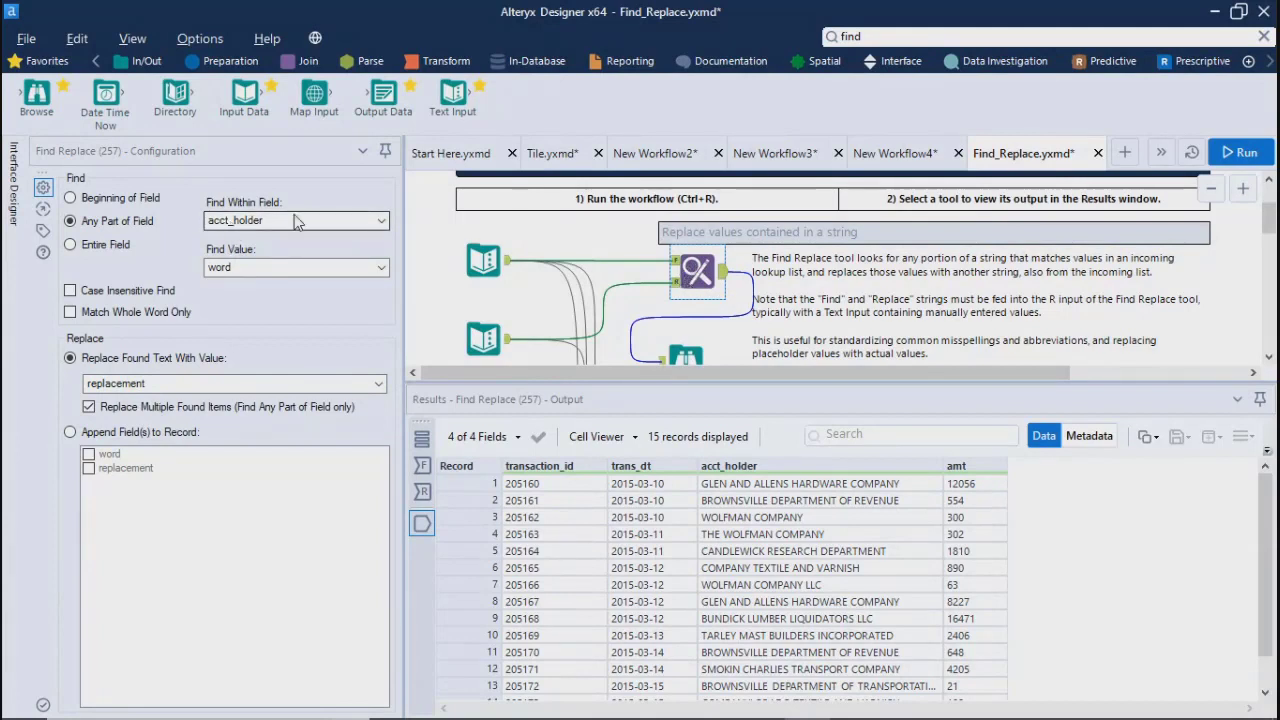
- Check the Find Value setting of the Find Replace tool against the columns of the second Text Input
{"action": "left_click", "coordinate": [240, 270]}
{"action": "left_click", "coordinate": [240, 271]}
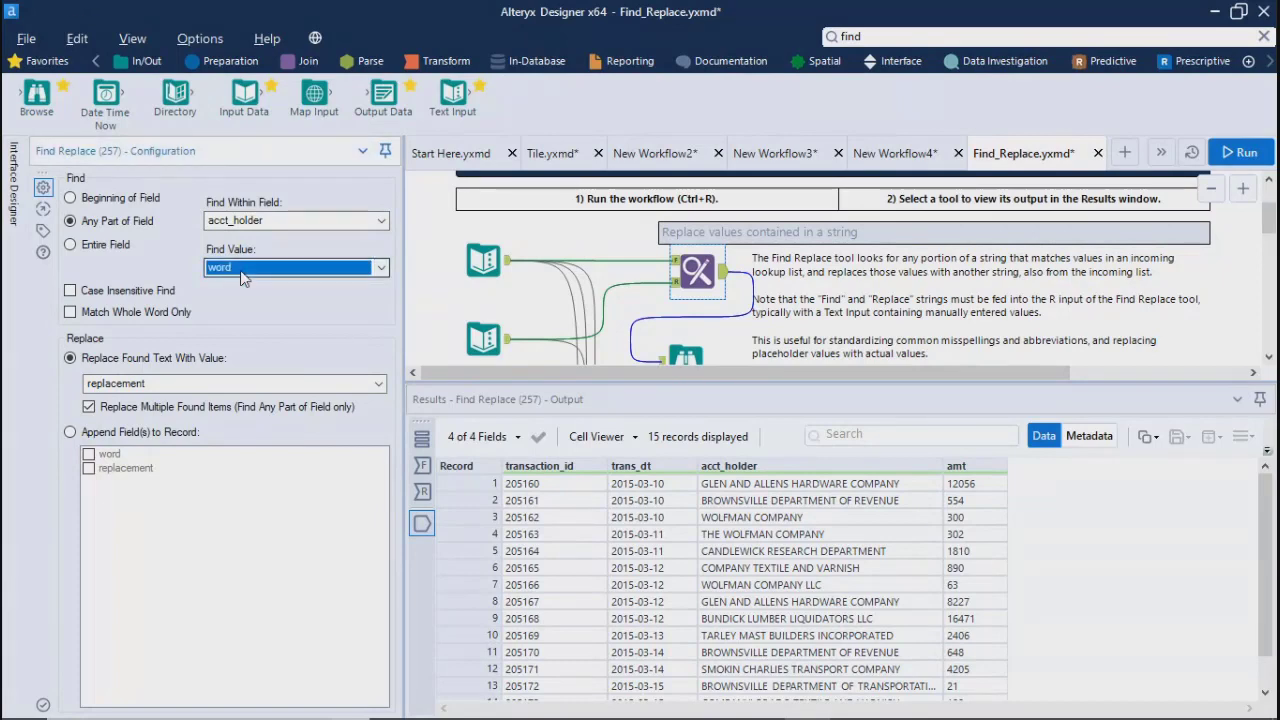
{"action": "left_click", "coordinate": [483, 260]}
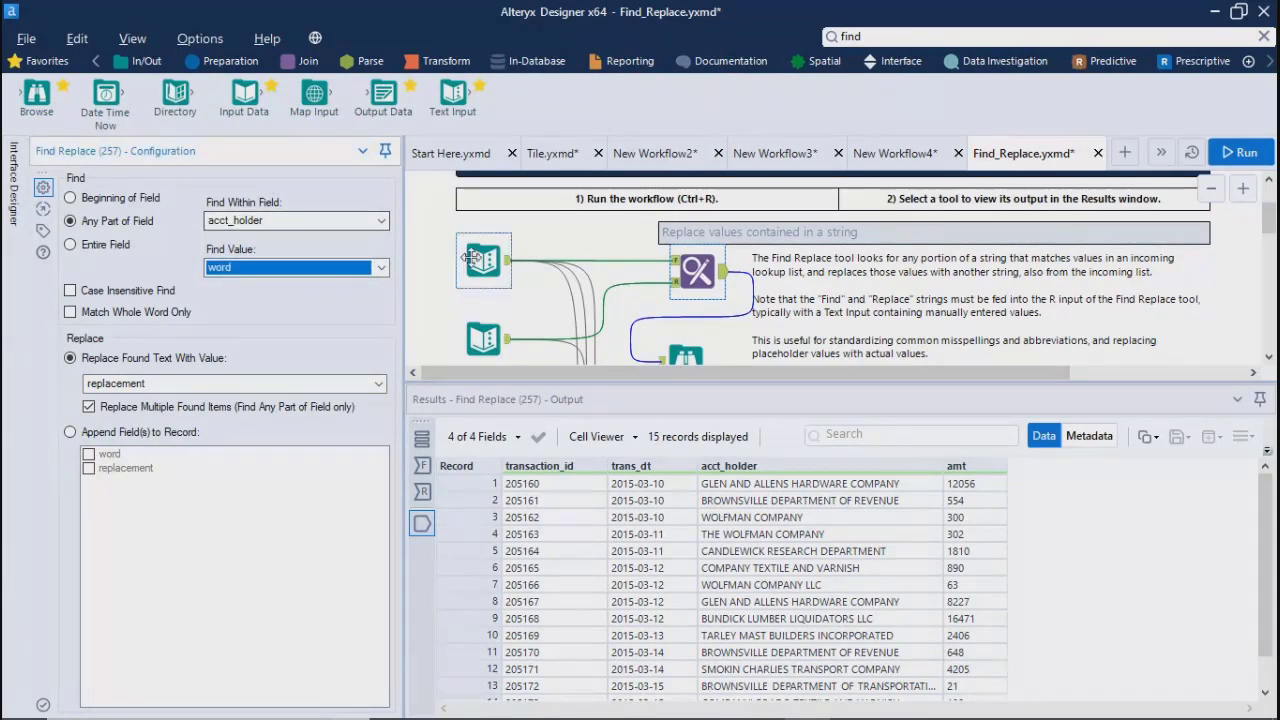
{"action": "left_click", "coordinate": [483, 339]}
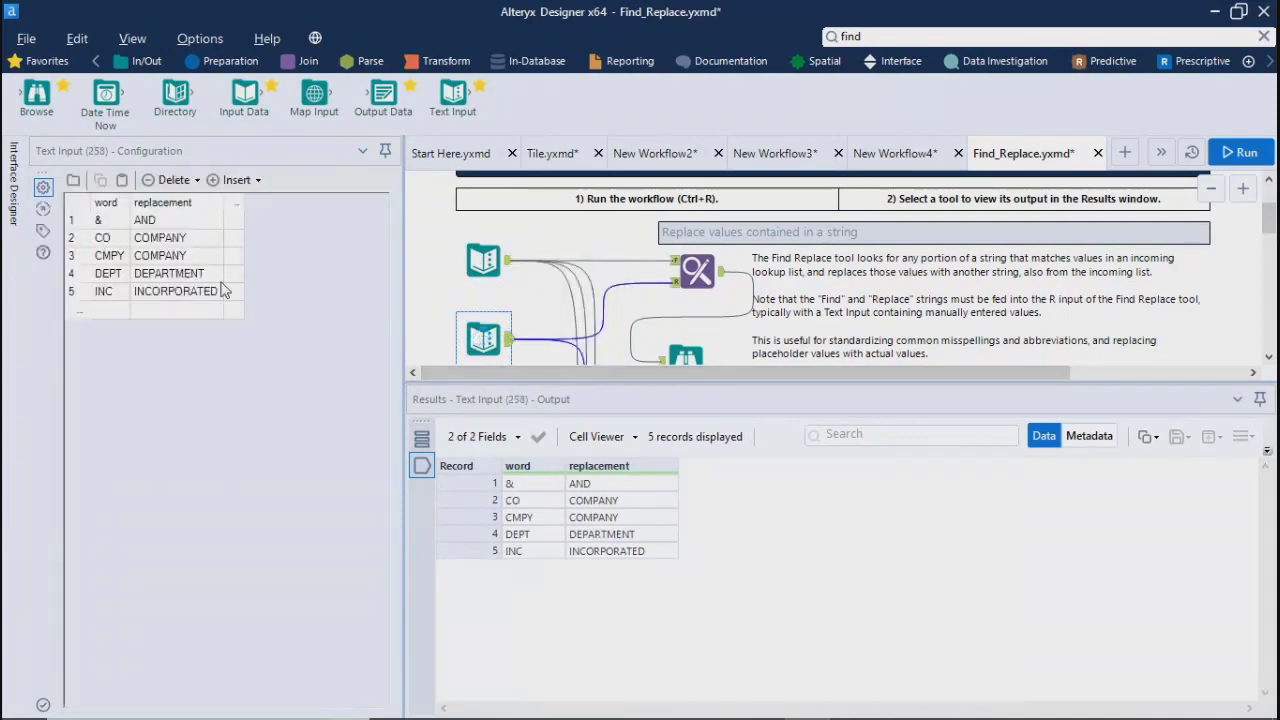
{"action": "left_click", "coordinate": [712, 288]}
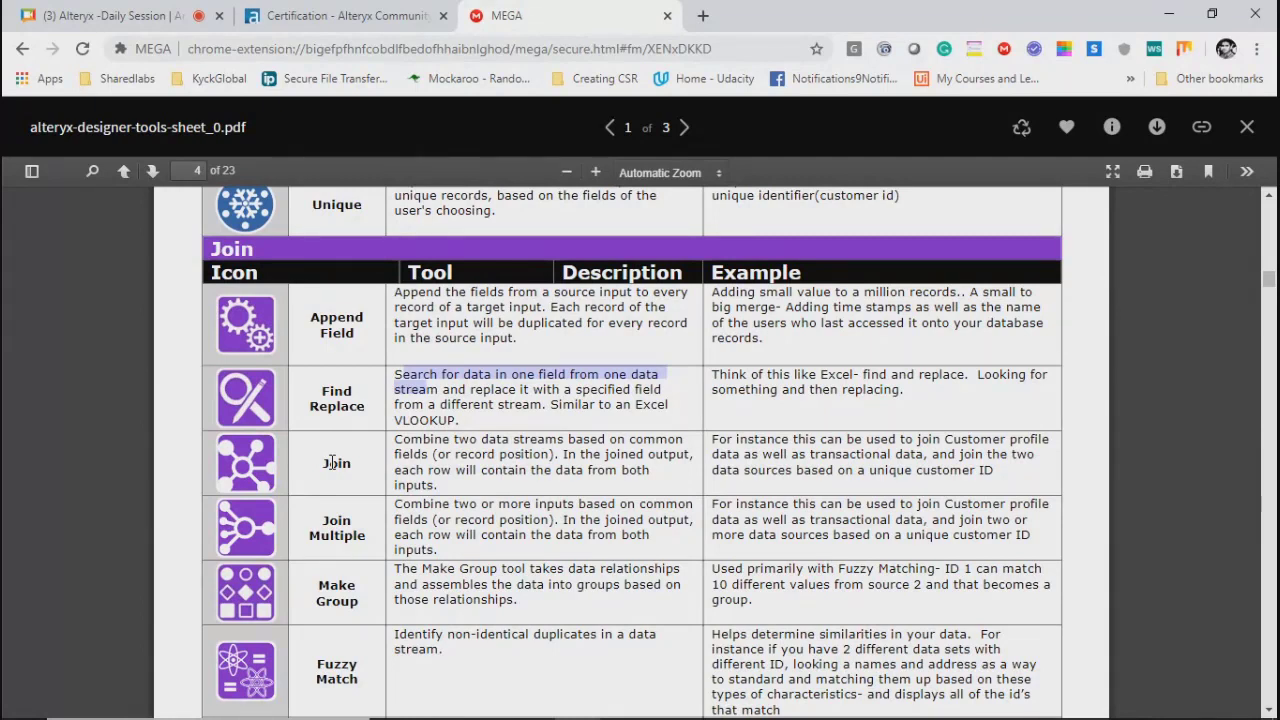
- Switch from the browser back to Alteryx Designer and create a new blank workflow
{"action": "left_click", "coordinate": [1170, 15]}
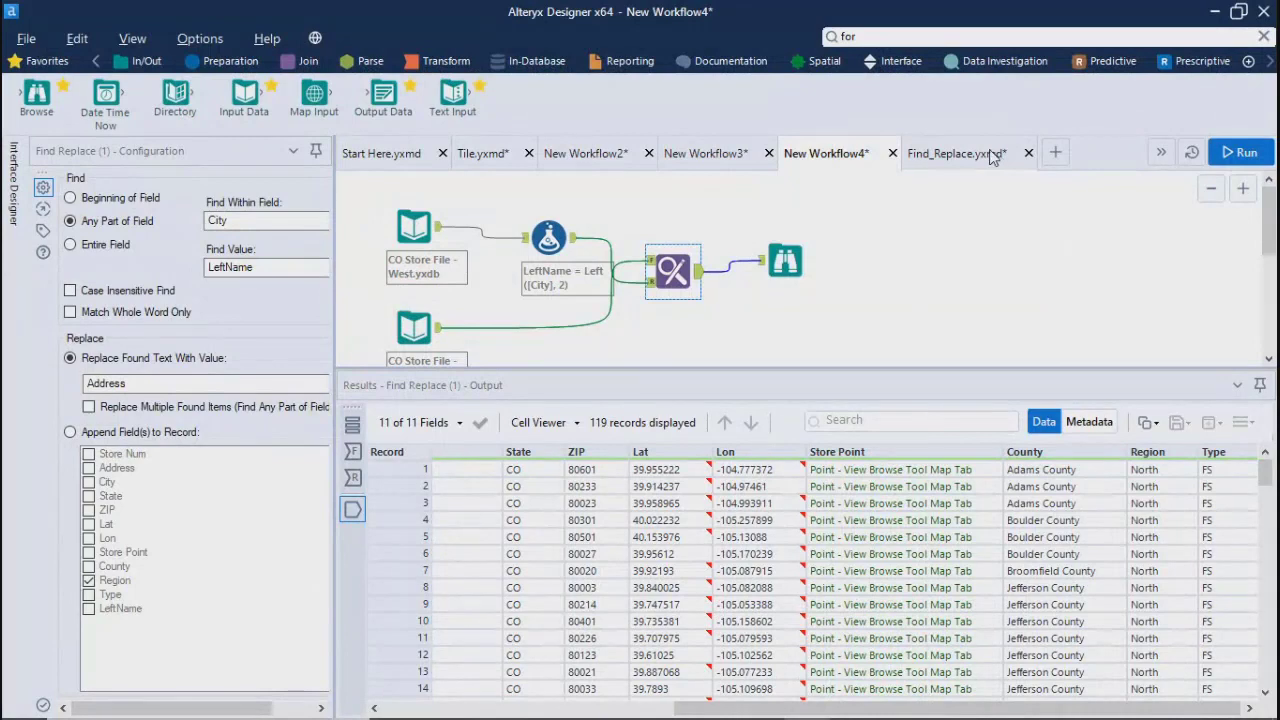
{"action": "left_click", "coordinate": [993, 158]}
{"action": "left_click", "coordinate": [1055, 153]}
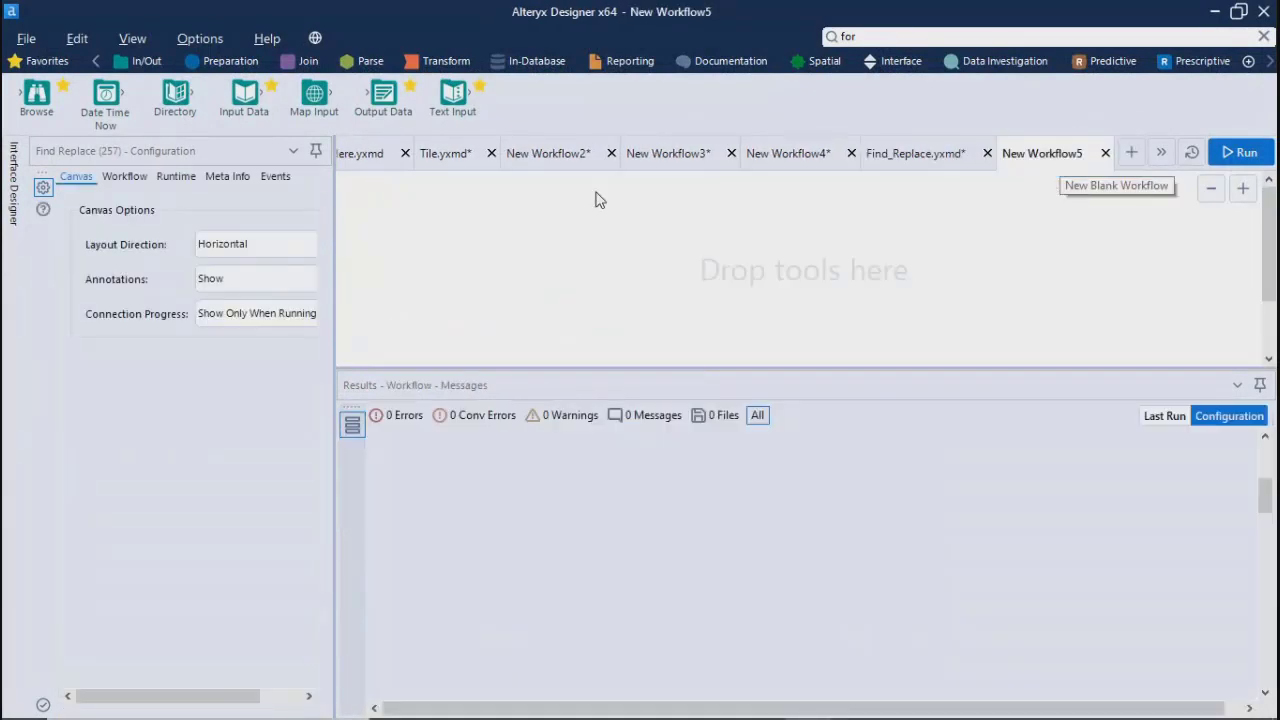
- Search the tools for "join" and place a Join tool on the blank canvas
{"action": "key", "text": "BackSpace"}
{"action": "key", "text": "BackSpace"}
{"action": "key", "text": "BackSpace"}
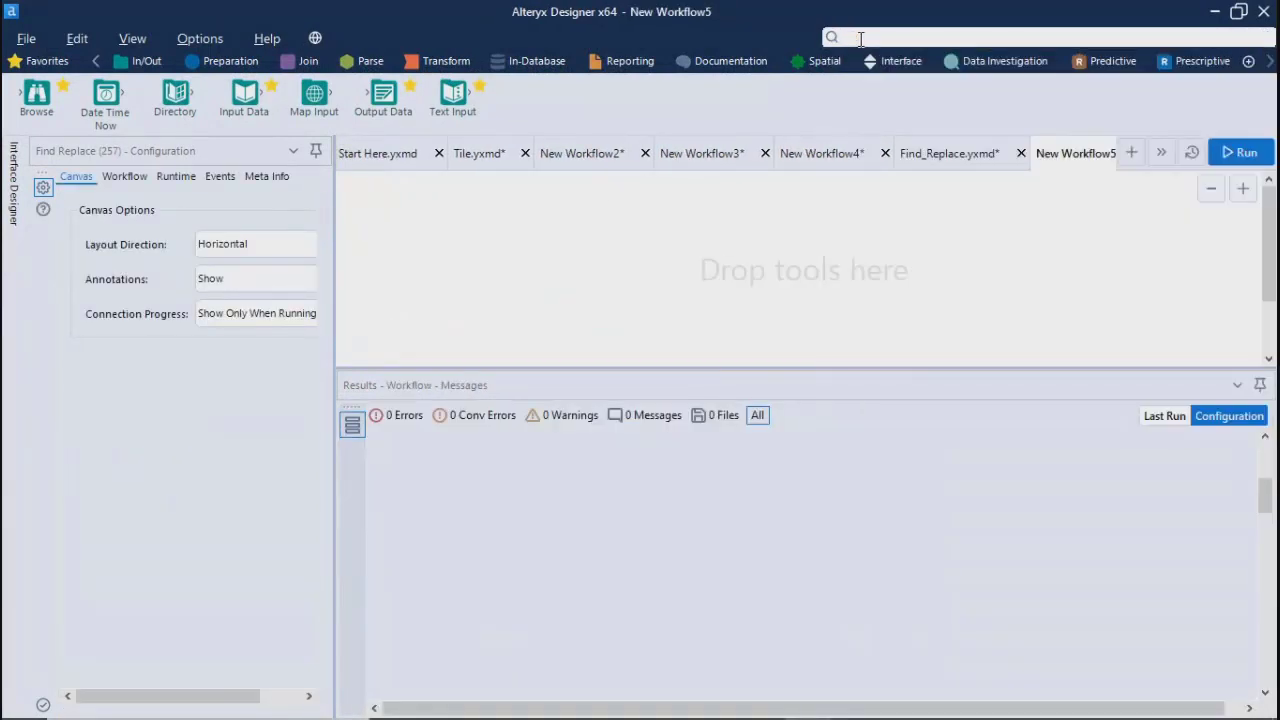
{"action": "type", "text": "join"}
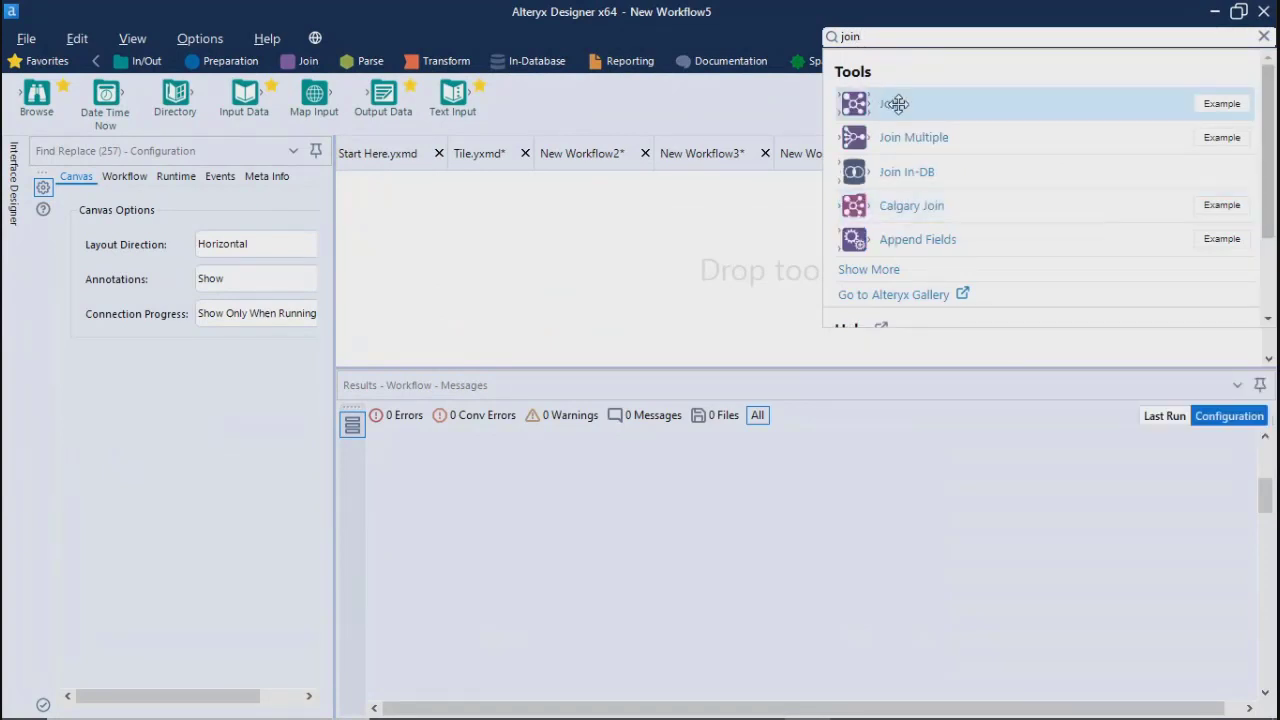
{"action": "left_click_drag", "start_coordinate": [897, 104], "coordinate": [569, 238]}
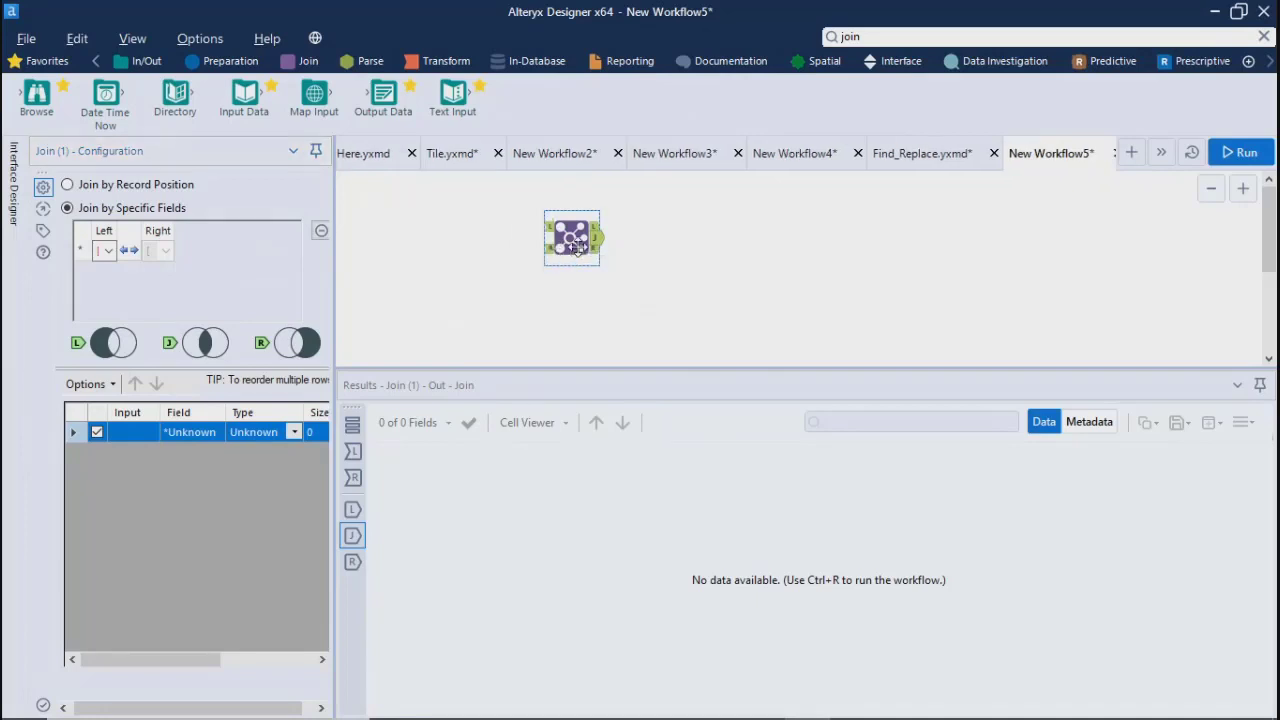
- Check the Left and Right join field lists in the Join tool's configuration
{"action": "left_click", "coordinate": [108, 251]}
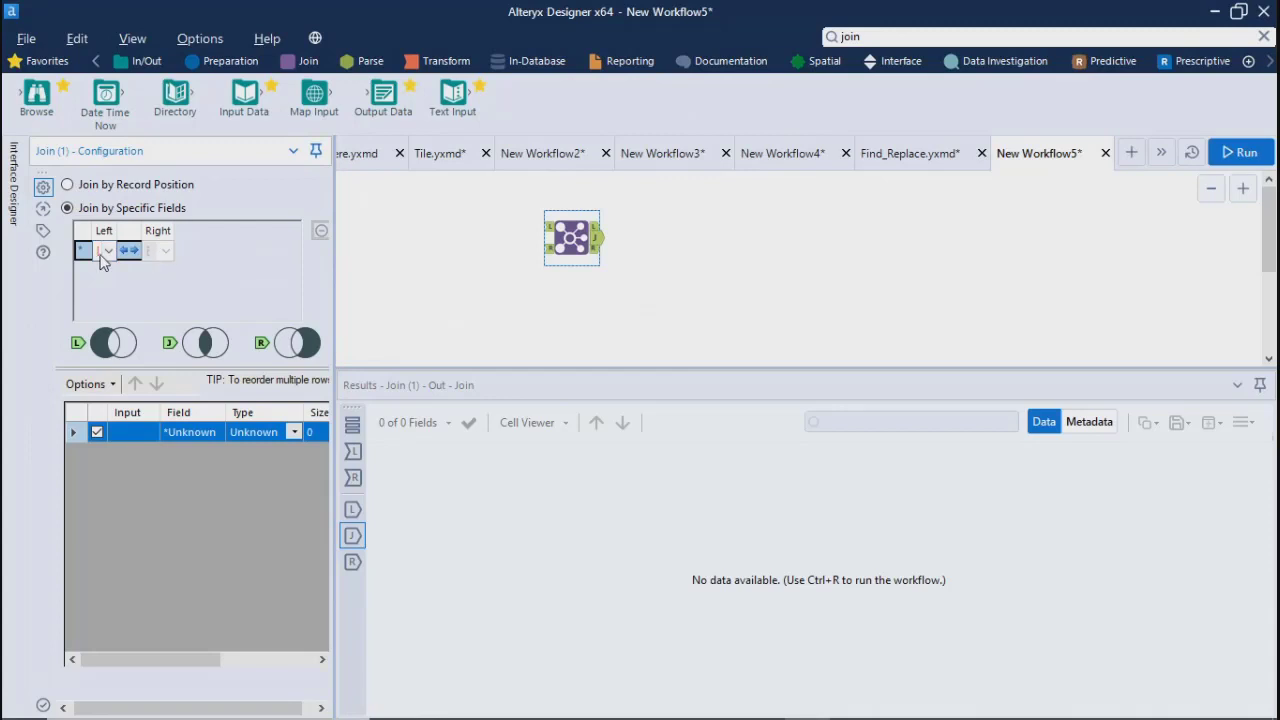
{"action": "left_click", "coordinate": [169, 247]}
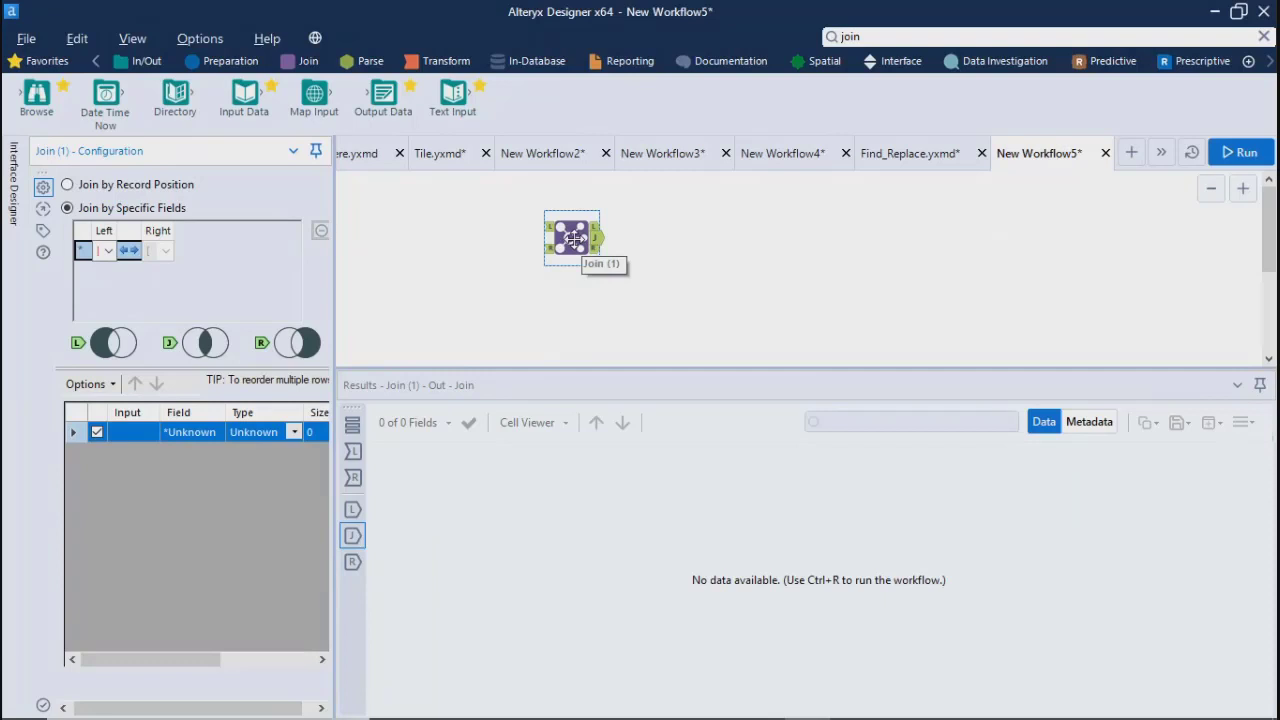
{"action": "left_click", "coordinate": [676, 265]}
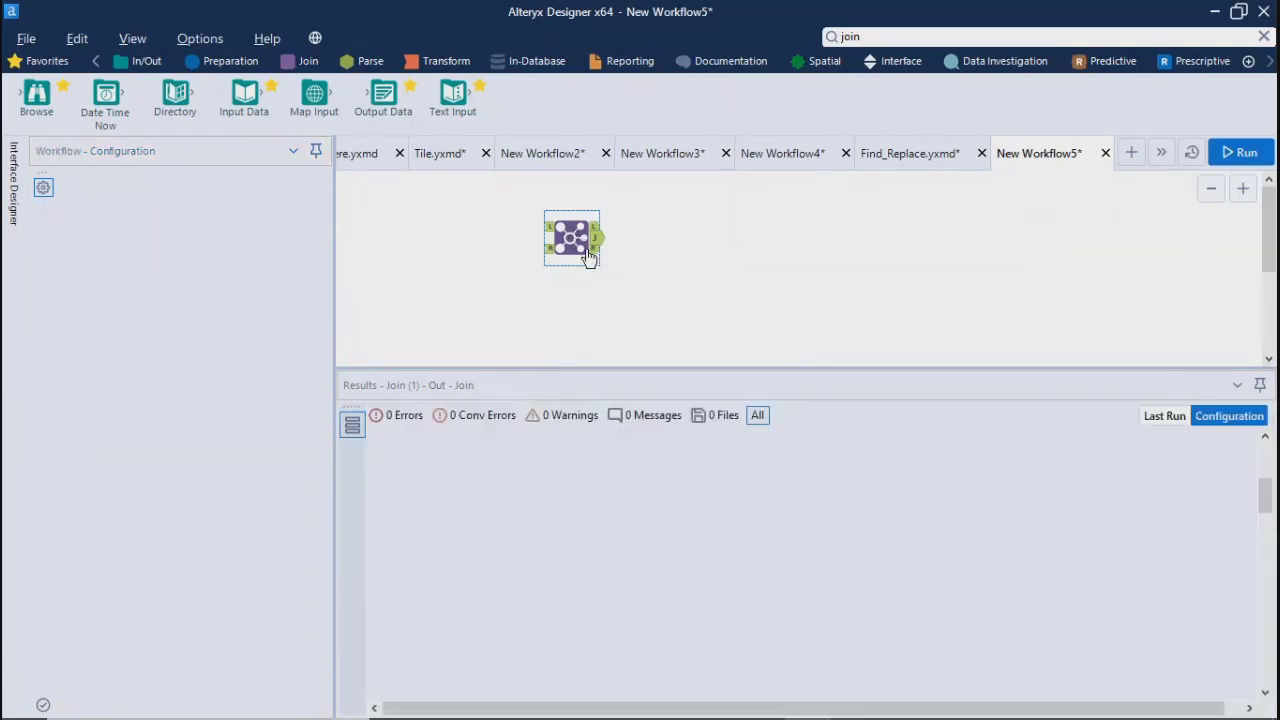
- Delete the Join tool from the canvas and place a Join Multiple tool instead
{"action": "left_click", "coordinate": [572, 243]}
{"action": "key", "text": "Delete"}
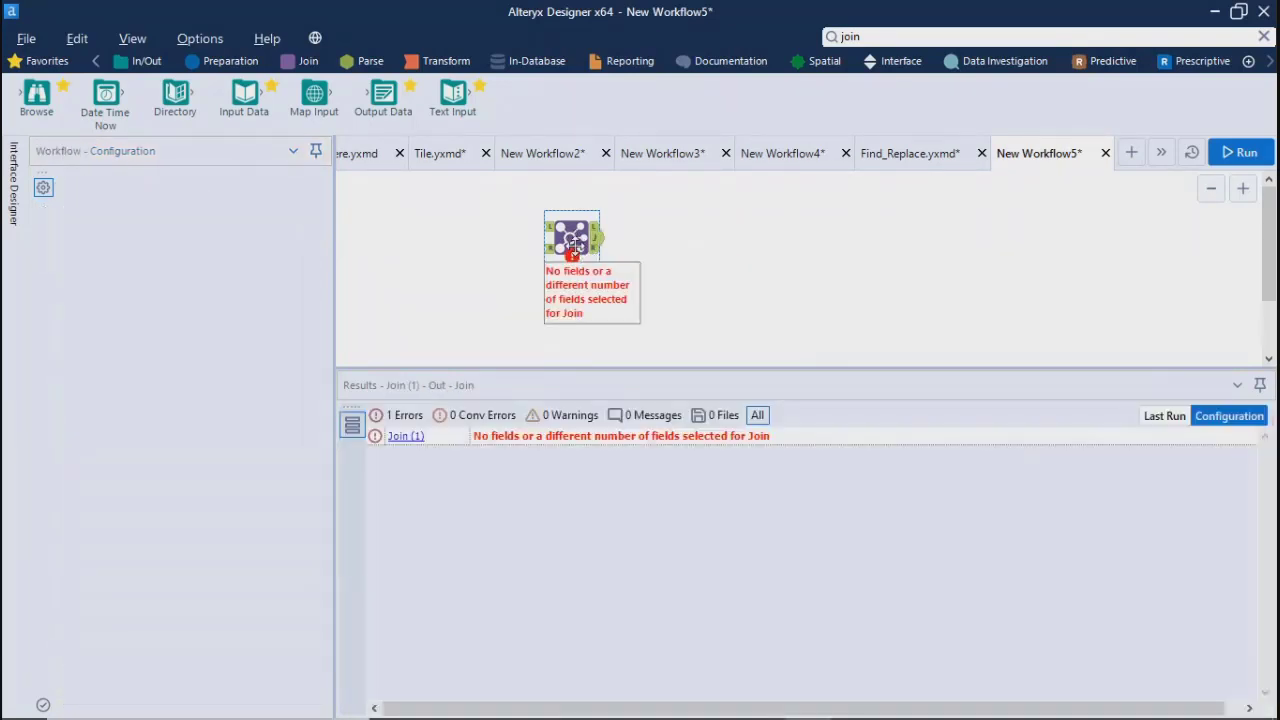
{"action": "left_click", "coordinate": [888, 37]}
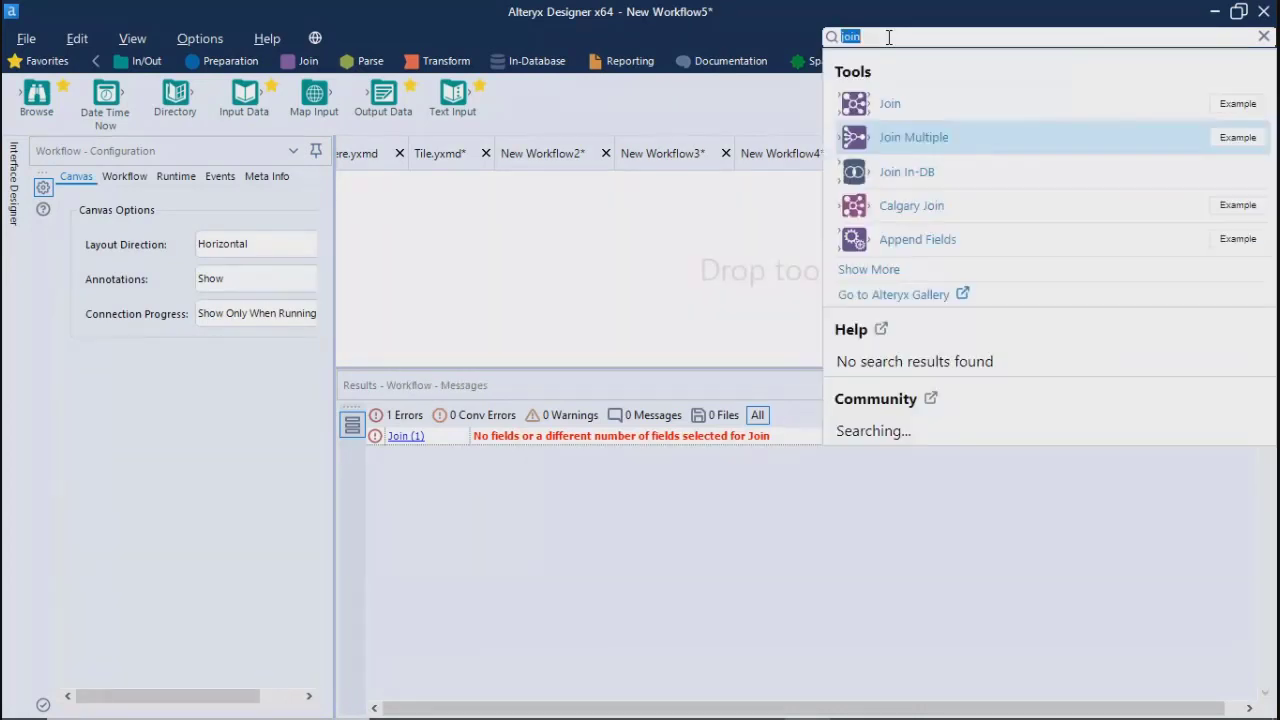
{"action": "left_click_drag", "start_coordinate": [900, 141], "coordinate": [584, 271]}
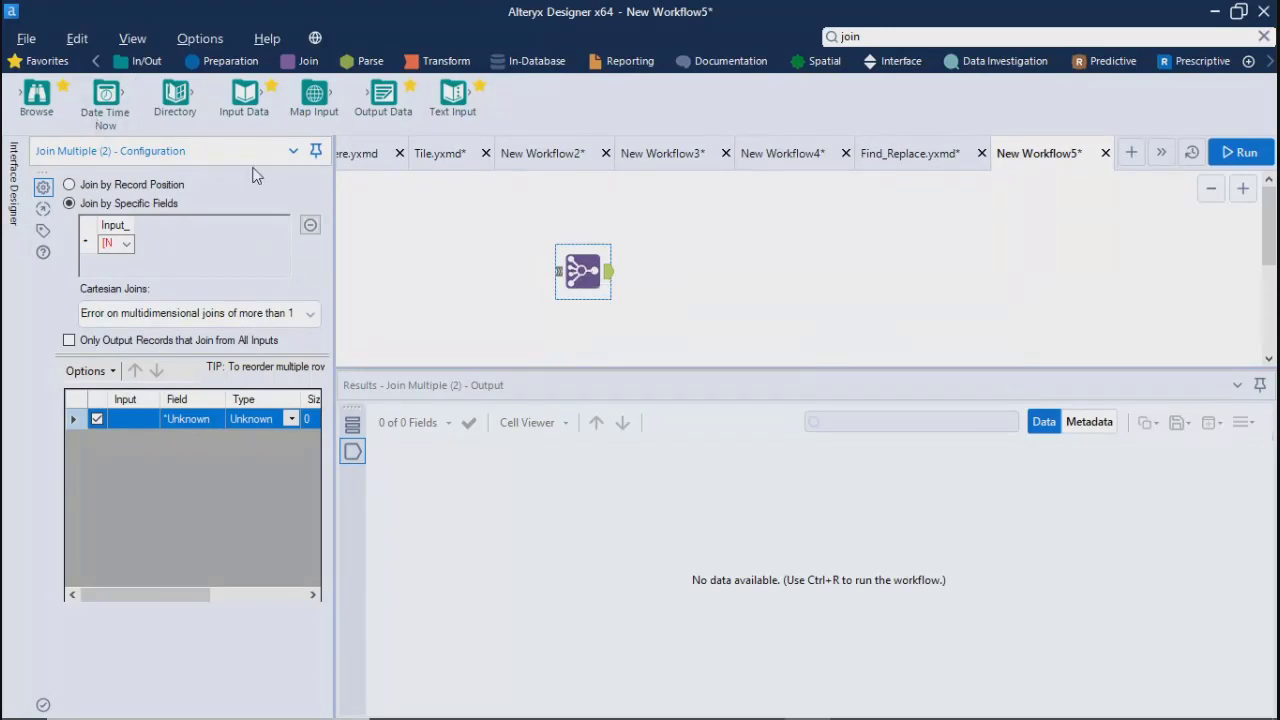
- Connect an Input Data tool to the Join Multiple tool and load CO Store File - North.yxdb from the recent connections
{"action": "left_click_drag", "start_coordinate": [240, 97], "coordinate": [558, 271]}
{"action": "left_click", "coordinate": [408, 232]}
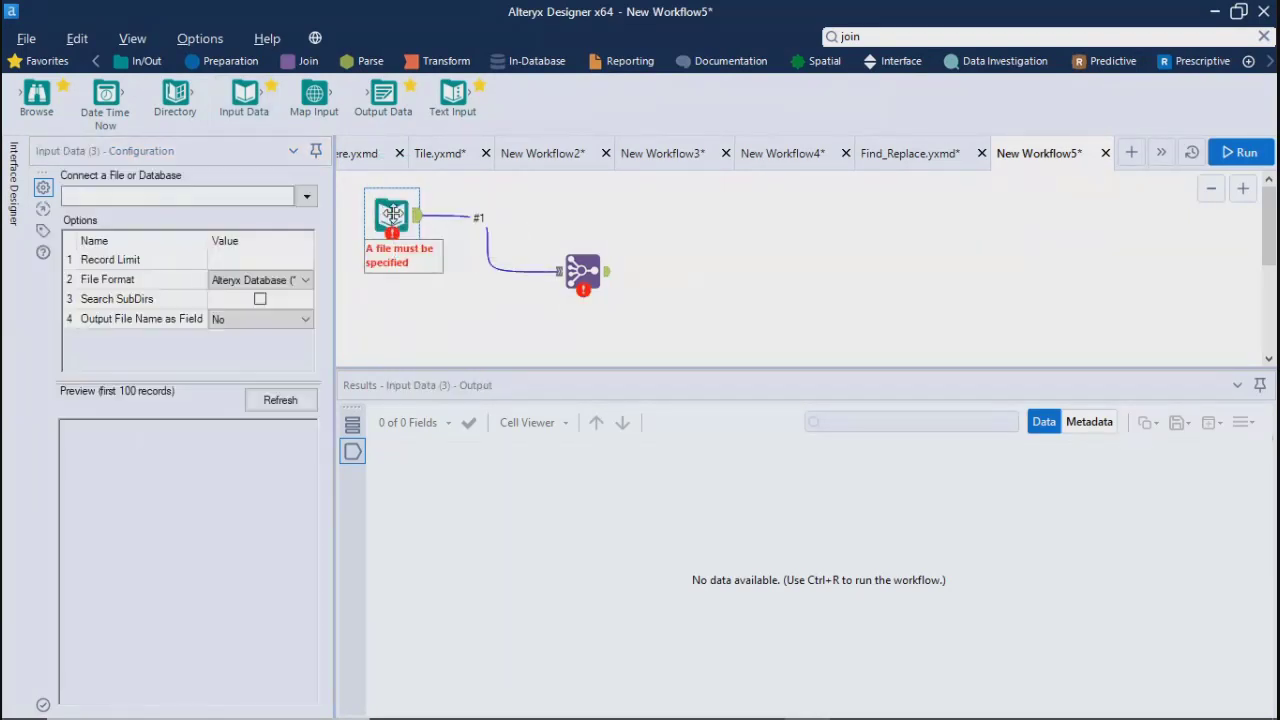
{"action": "left_click", "coordinate": [306, 196]}
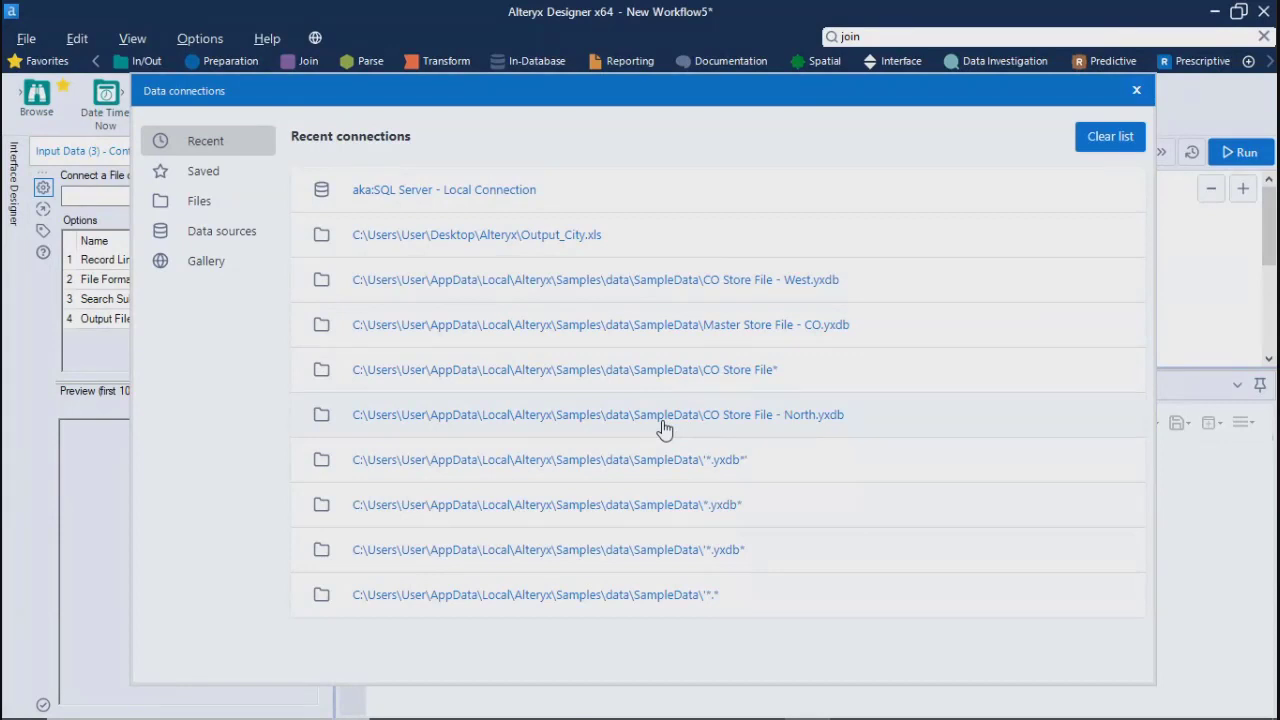
{"action": "left_click", "coordinate": [624, 426]}
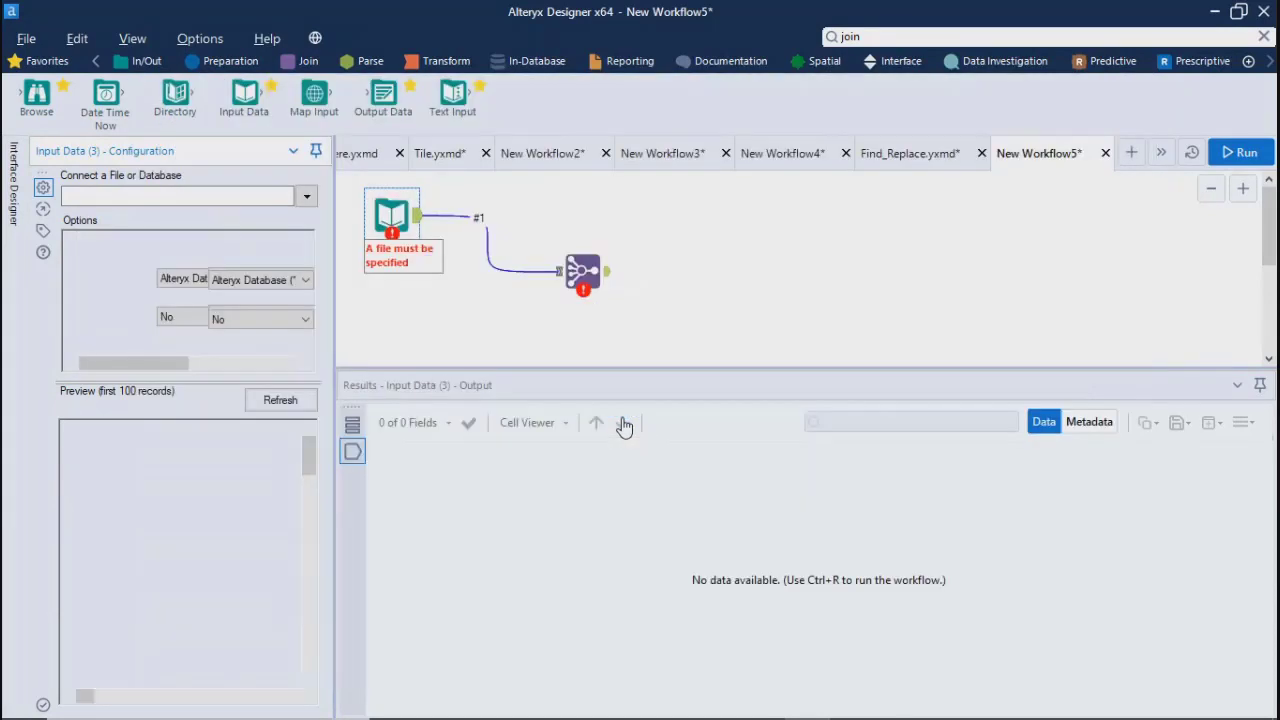
- Connect a second Input Data tool to Join Multiple and try to load a recent wildcard .yxdb pattern from the SampleData folder
{"action": "mouse_move", "coordinate": [250, 104]}
{"action": "left_mouse_down"}
{"action": "mouse_move", "coordinate": [295, 280]}
{"action": "mouse_move", "coordinate": [340, 335]}
{"action": "mouse_move", "coordinate": [559, 271]}
{"action": "left_mouse_up"}
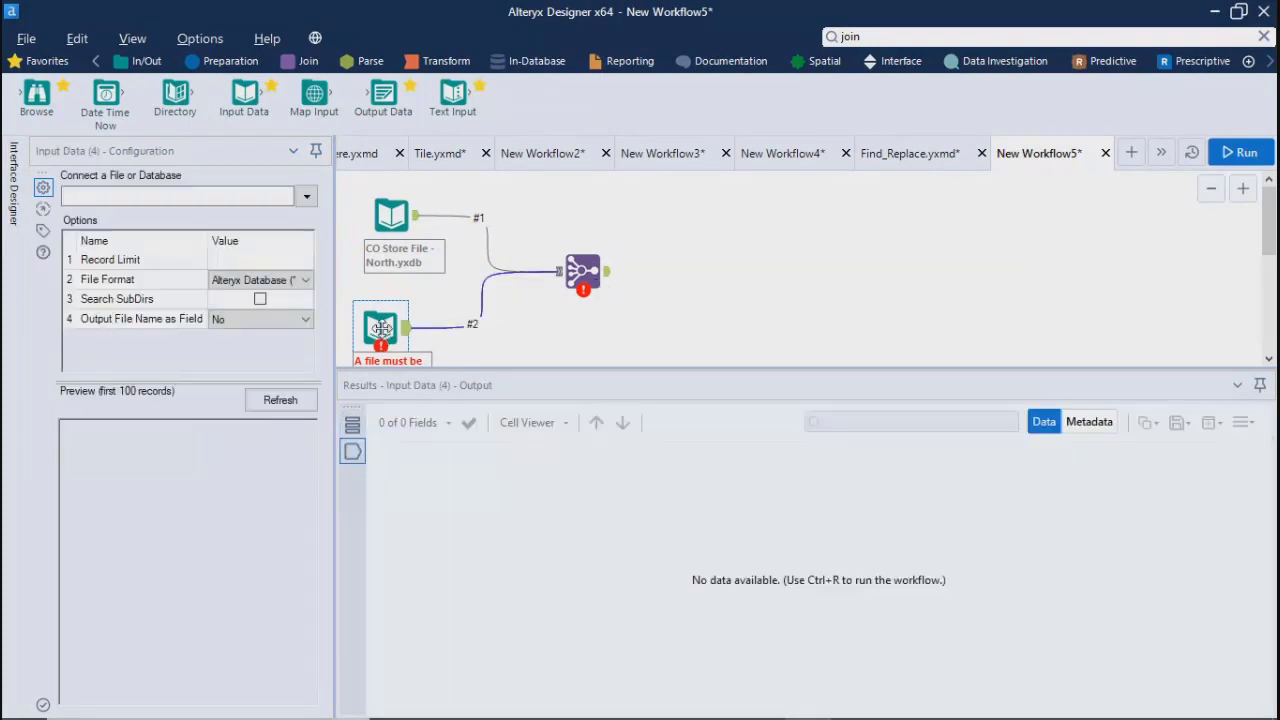
{"action": "left_click", "coordinate": [309, 199]}
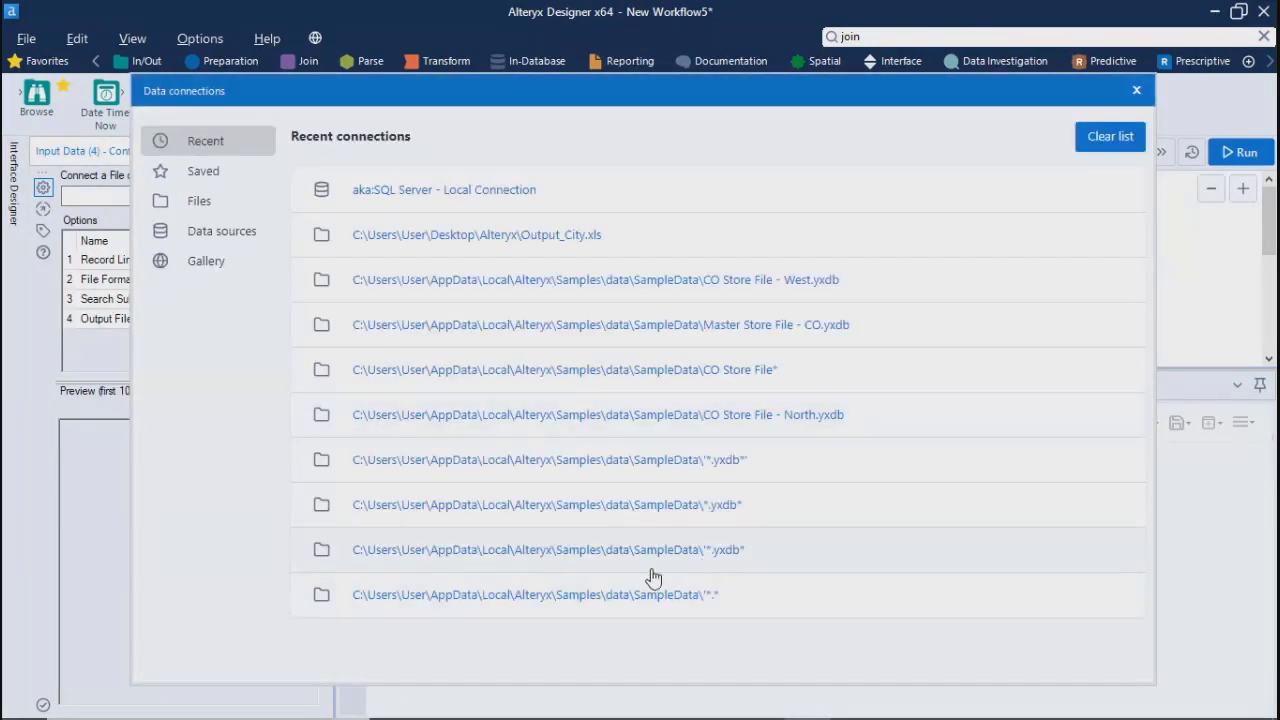
{"action": "left_click", "coordinate": [634, 556]}
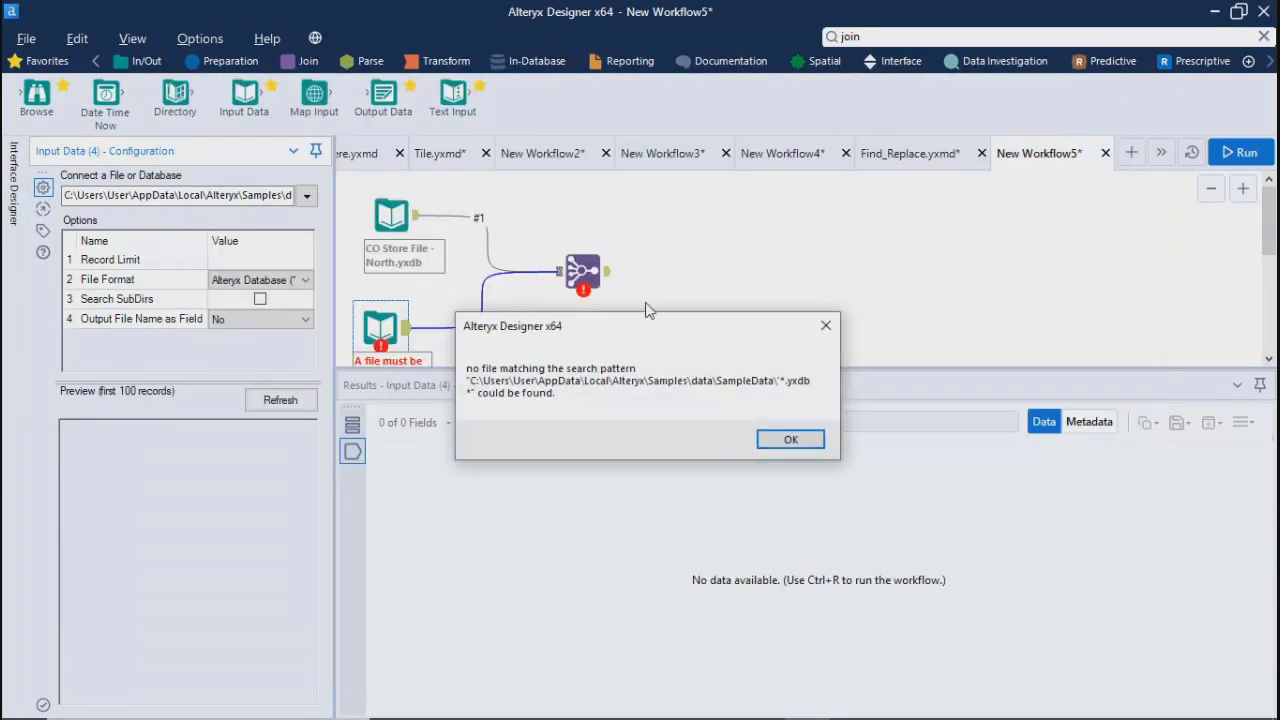
{"action": "left_click", "coordinate": [787, 440]}
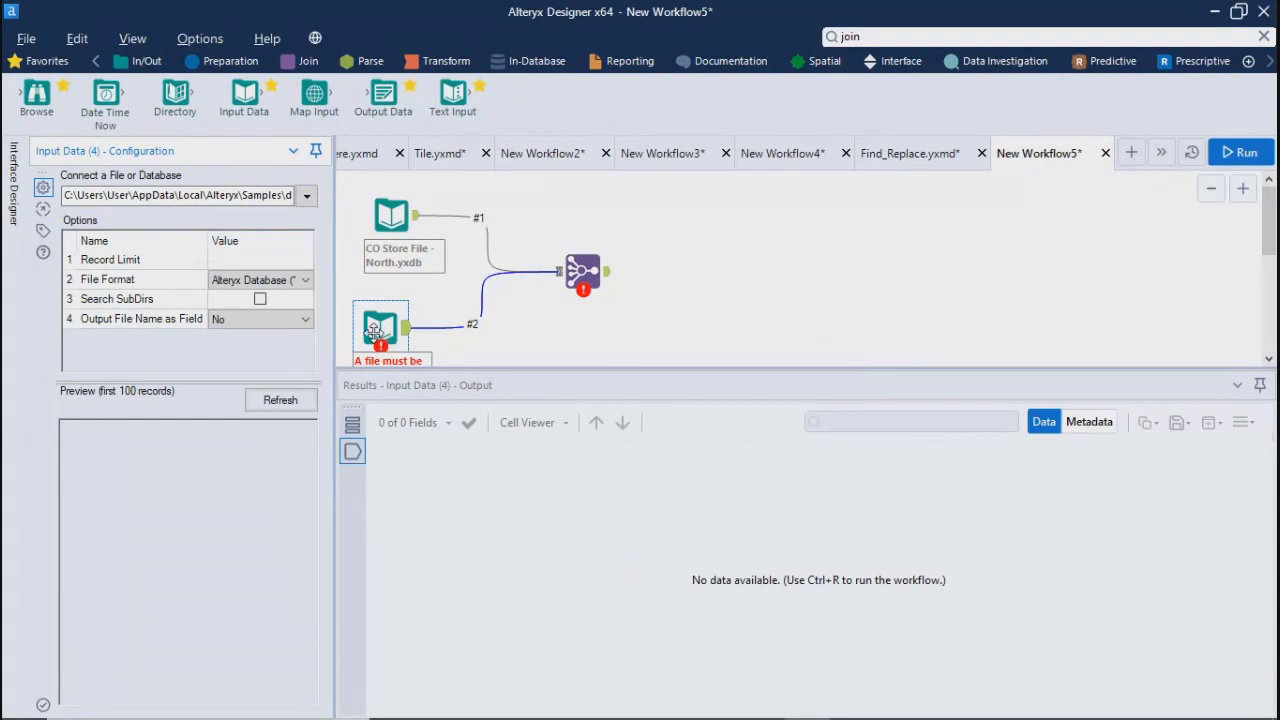
- Load CO Store File - West.yxdb into the second Input Data tool and align the tool directly beneath the North input
{"action": "left_click", "coordinate": [307, 197]}
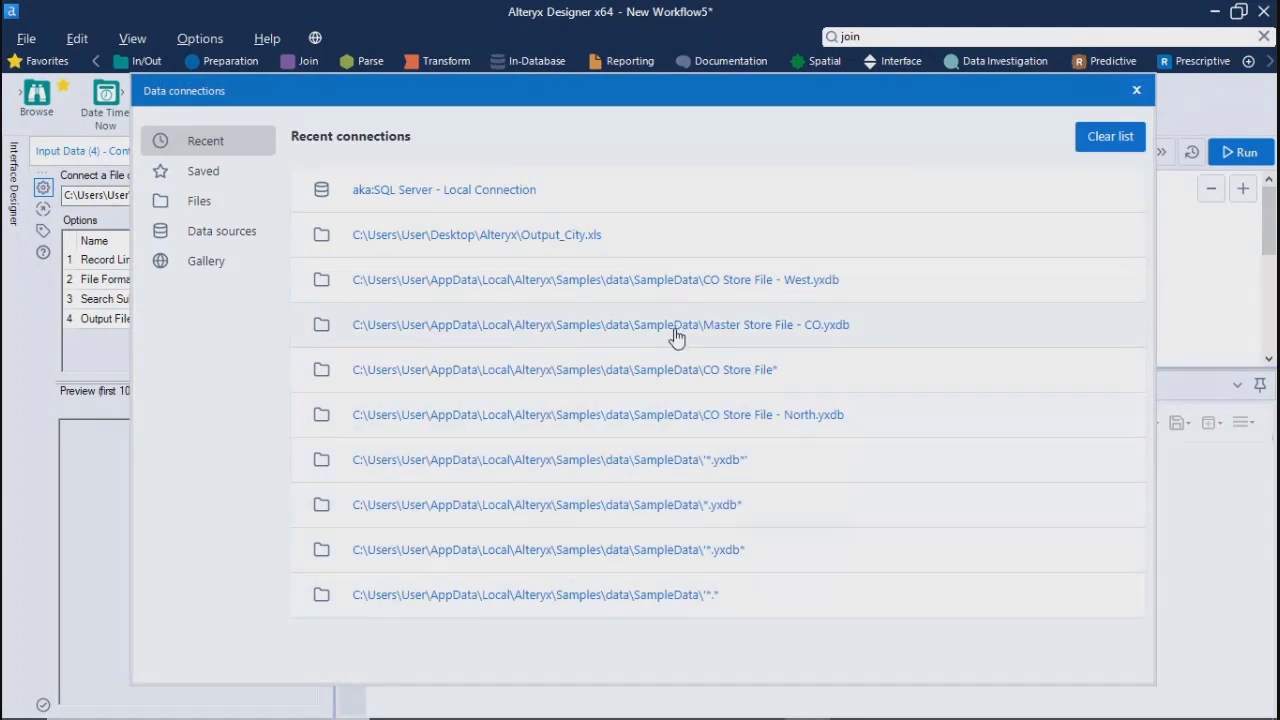
{"action": "left_click", "coordinate": [679, 285]}
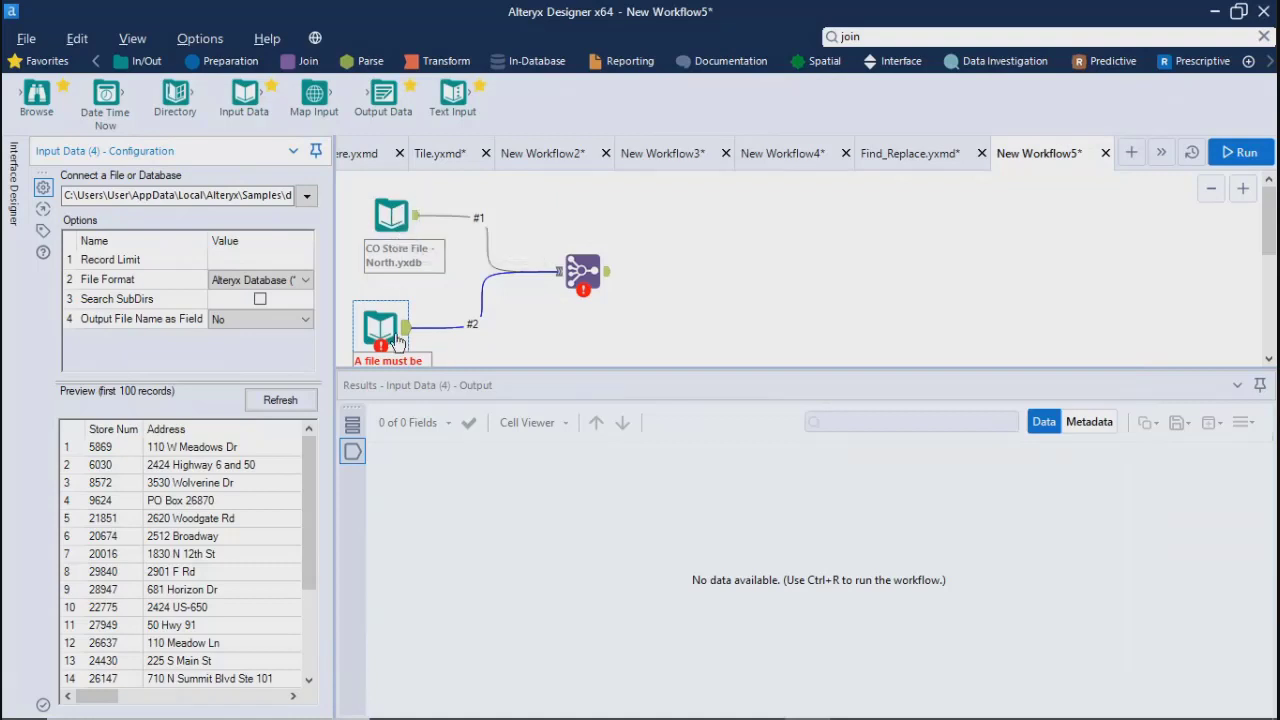
{"action": "left_click", "coordinate": [501, 354]}
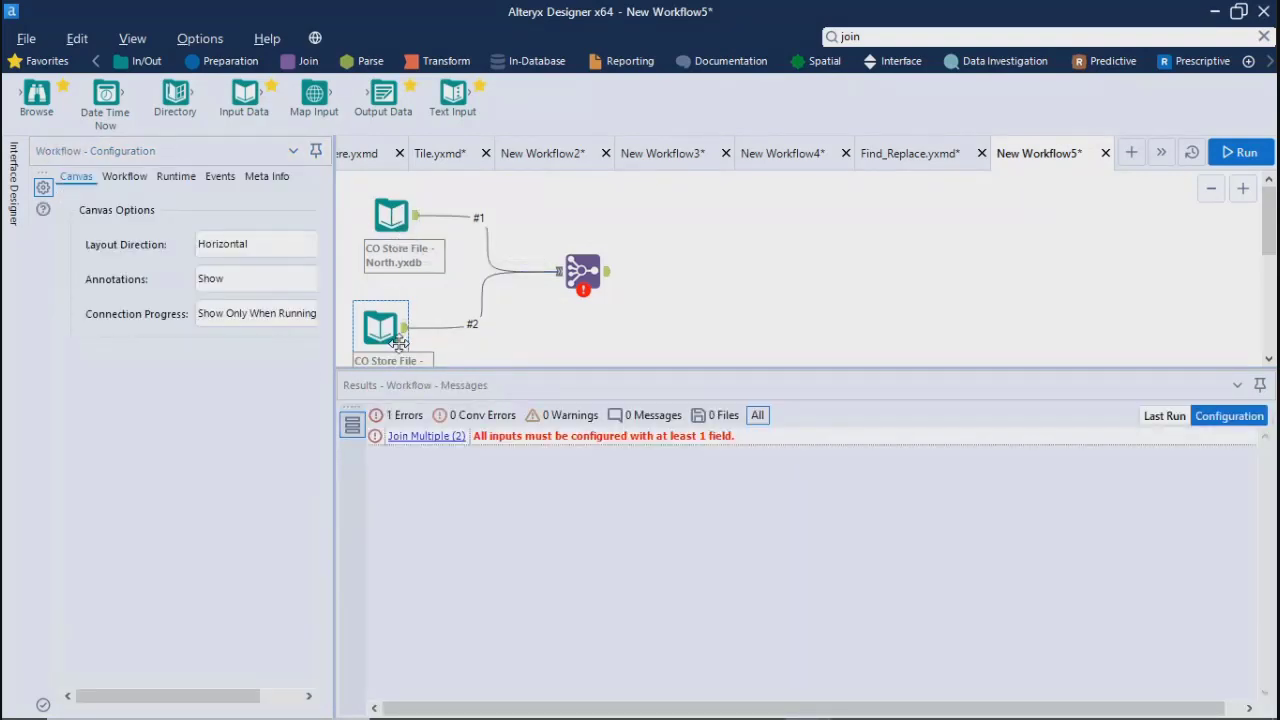
{"action": "left_click_drag", "start_coordinate": [470, 526], "coordinate": [460, 575]}
{"action": "left_click_drag", "start_coordinate": [381, 322], "coordinate": [391, 305]}
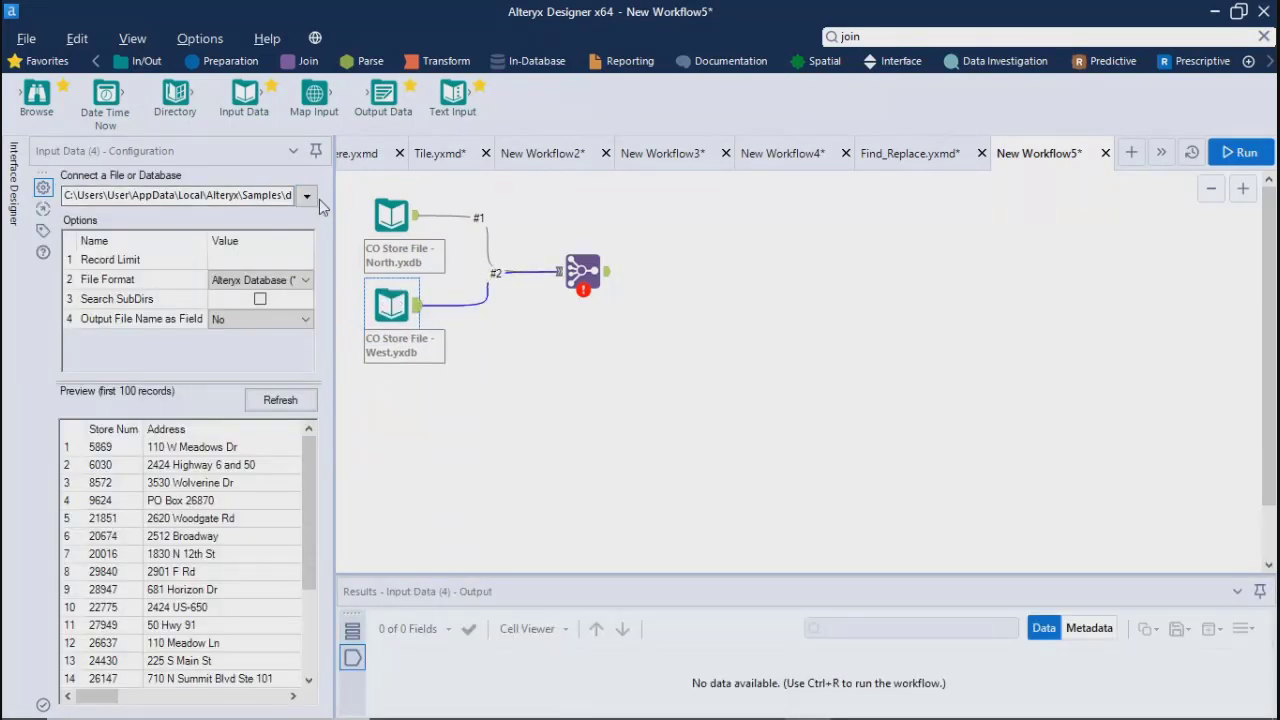
- Add a third Input Data tool with Master Store File - CO.yxdb and connect it to the Join Multiple tool
{"action": "left_click", "coordinate": [461, 410]}
{"action": "left_click_drag", "start_coordinate": [244, 95], "coordinate": [470, 361]}
{"action": "left_click", "coordinate": [306, 196]}
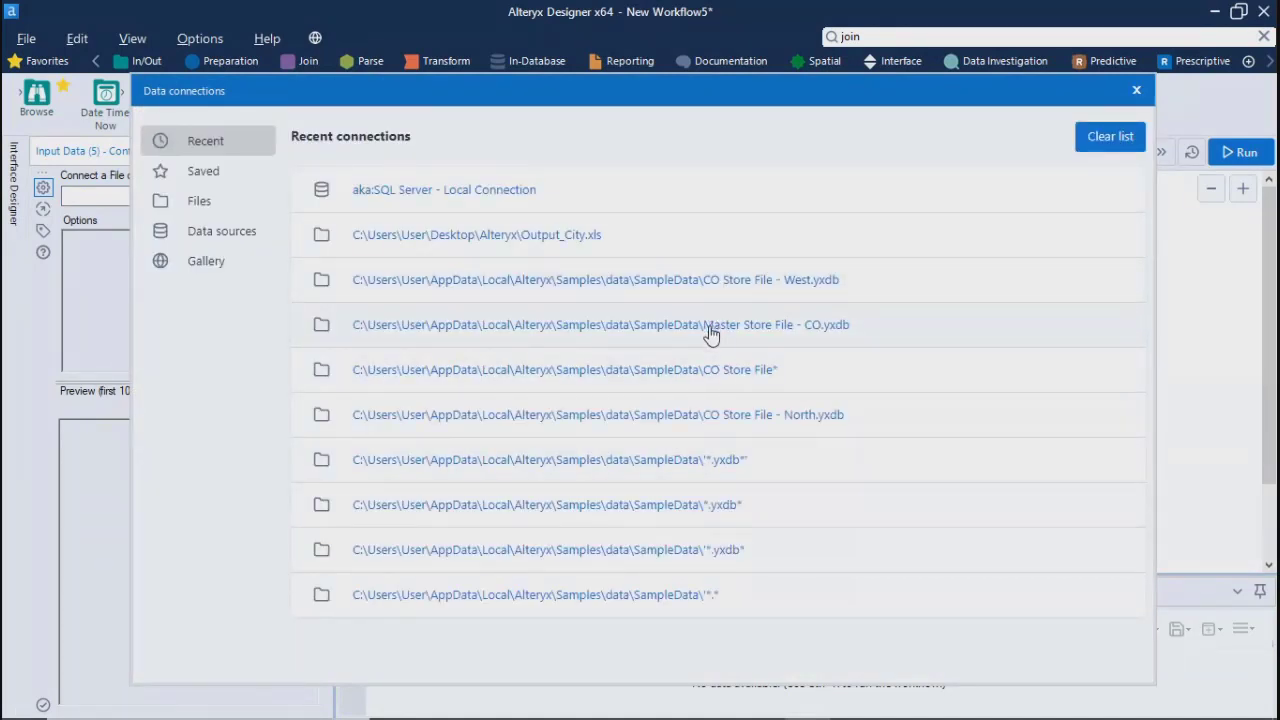
{"action": "left_click", "coordinate": [708, 326]}
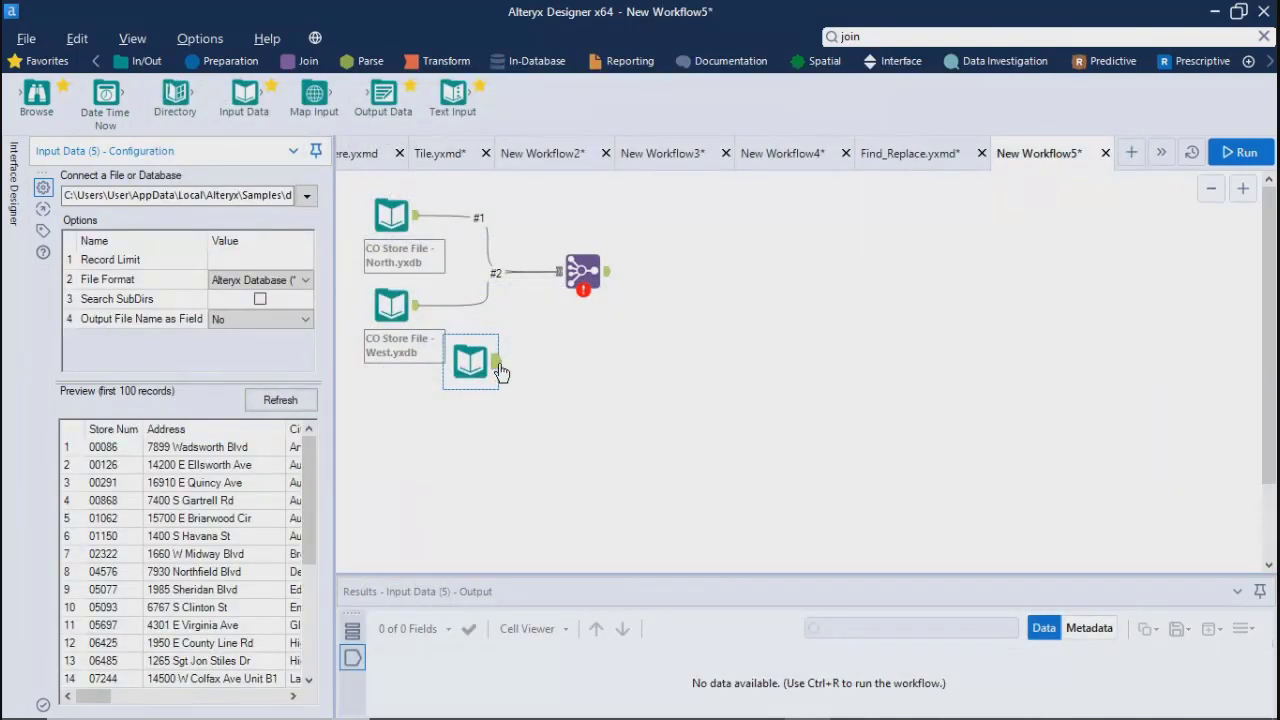
{"action": "left_click_drag", "start_coordinate": [499, 366], "coordinate": [558, 272]}
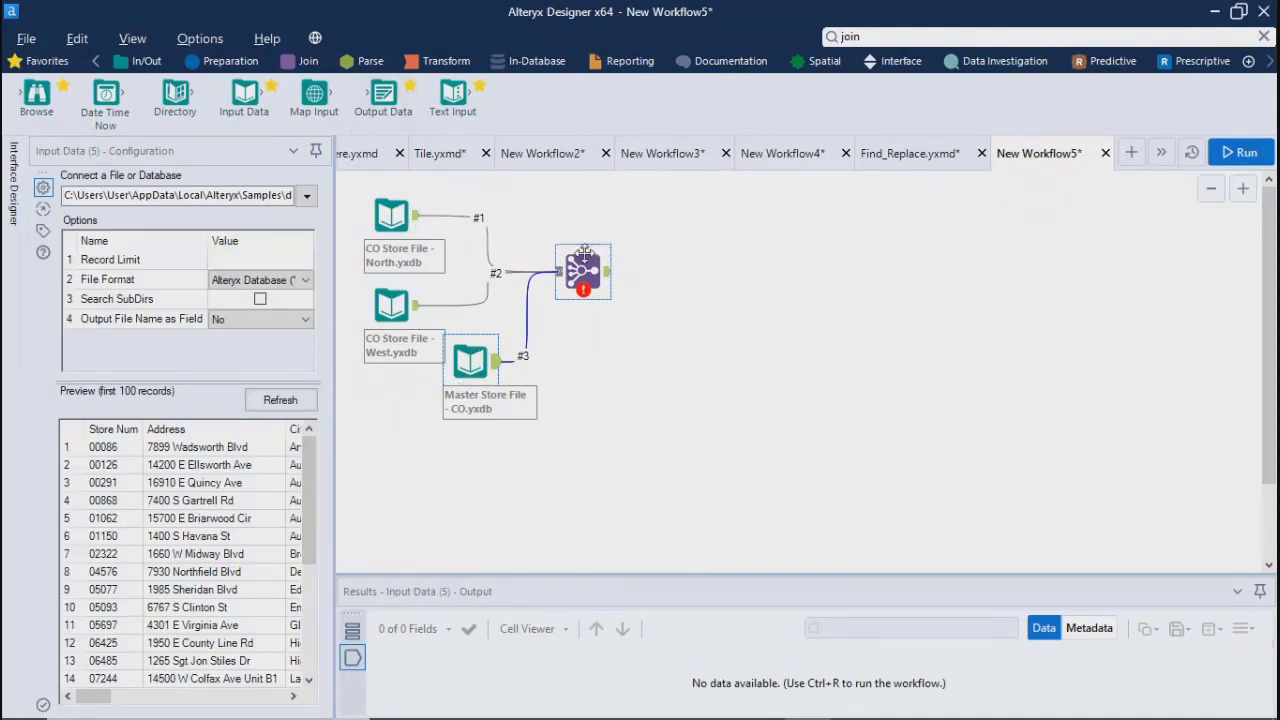
- Configure the Join Multiple tool to join all three inputs by the Region field
{"action": "left_click", "coordinate": [583, 270]}
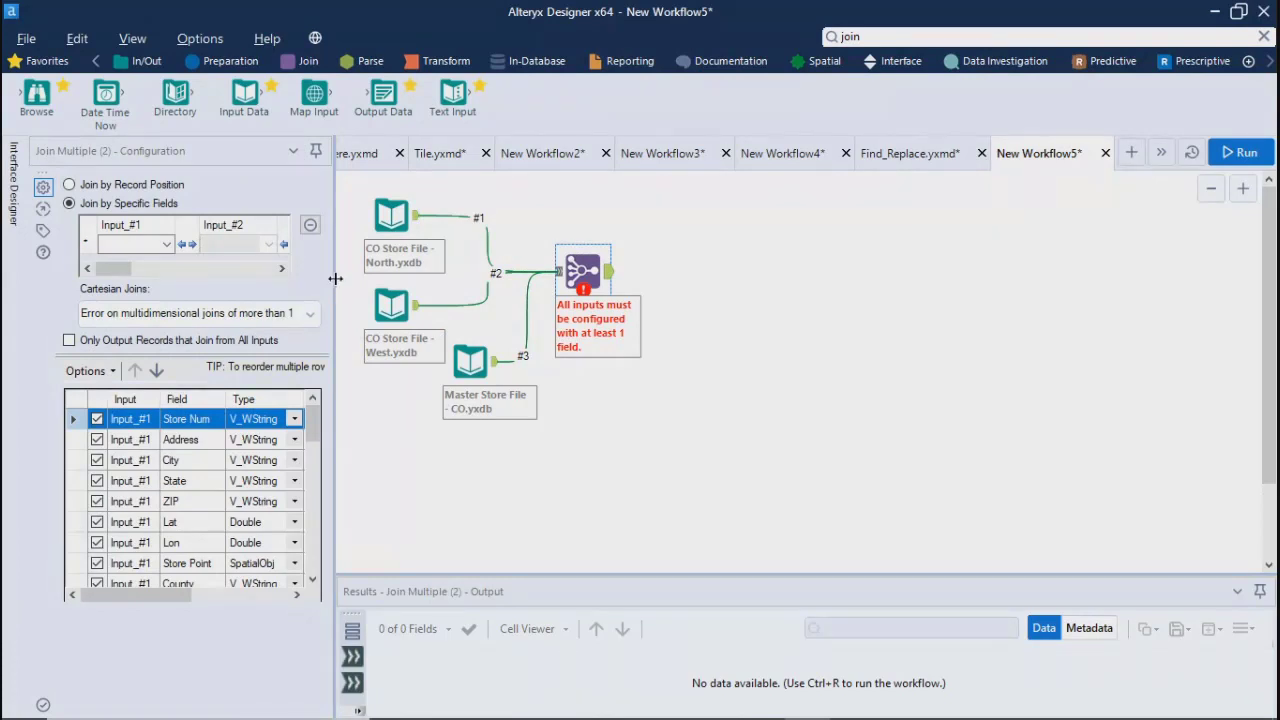
{"action": "left_click_drag", "start_coordinate": [343, 279], "coordinate": [700, 334]}
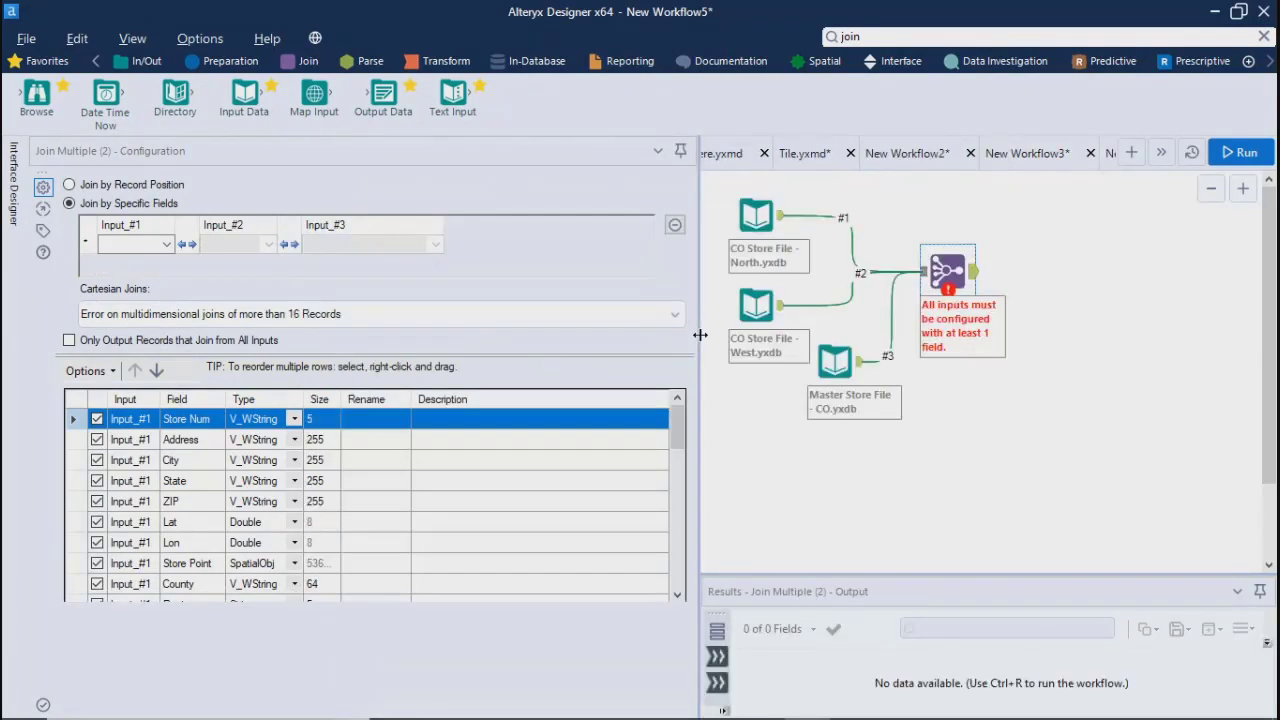
{"action": "left_click", "coordinate": [160, 244]}
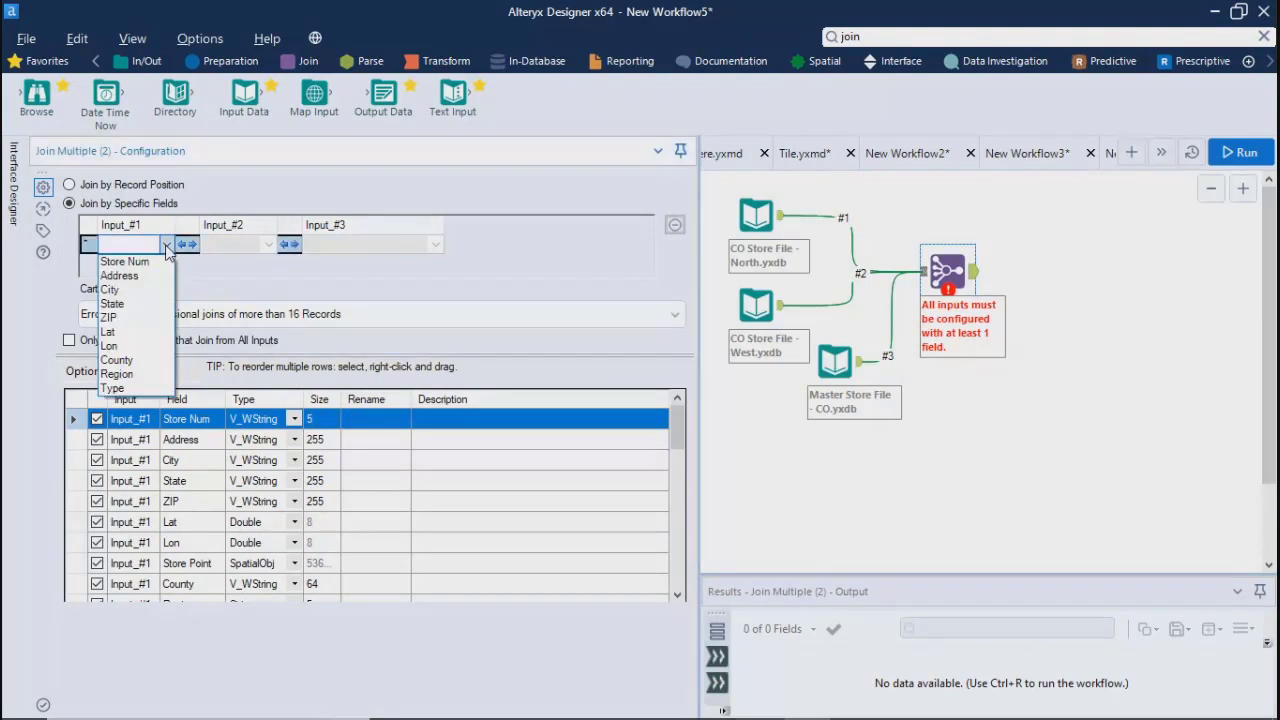
{"action": "left_click", "coordinate": [124, 376]}
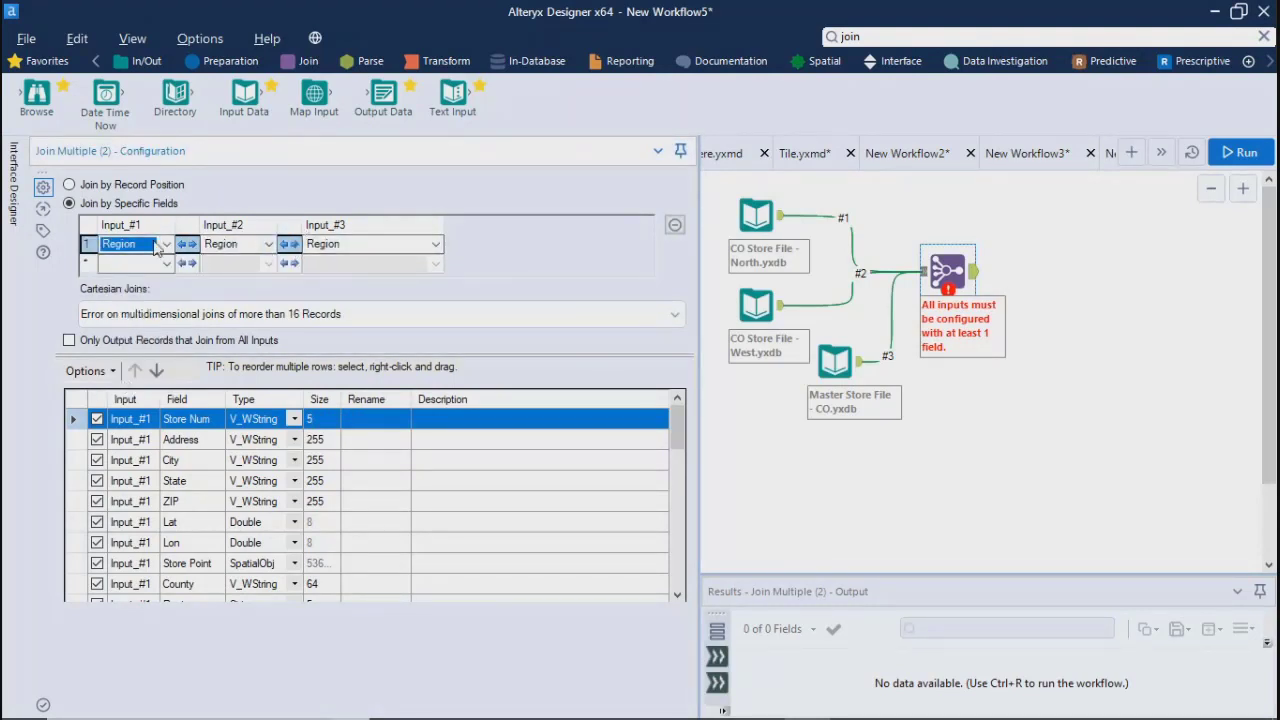
{"action": "left_click", "coordinate": [803, 443]}
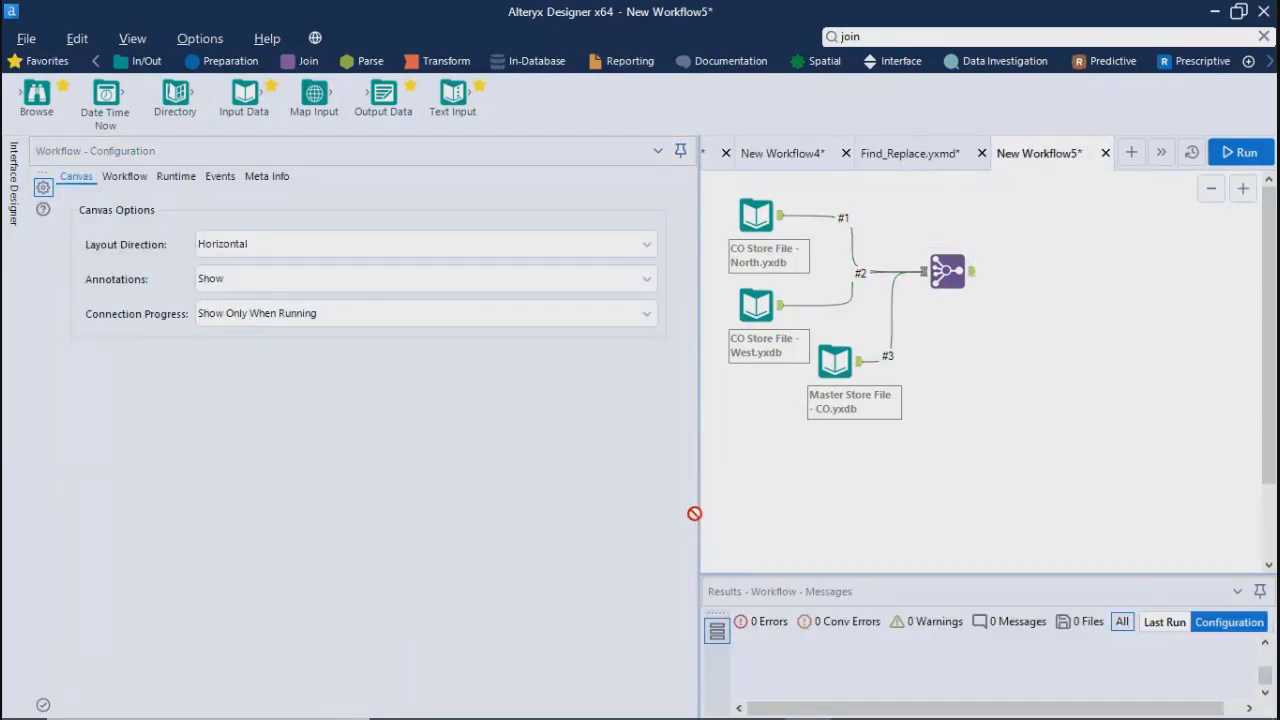
{"action": "left_click_drag", "start_coordinate": [697, 512], "coordinate": [445, 503]}
- Add a Browse tool after the Join Multiple tool and run the workflow
{"action": "left_click", "coordinate": [688, 280]}
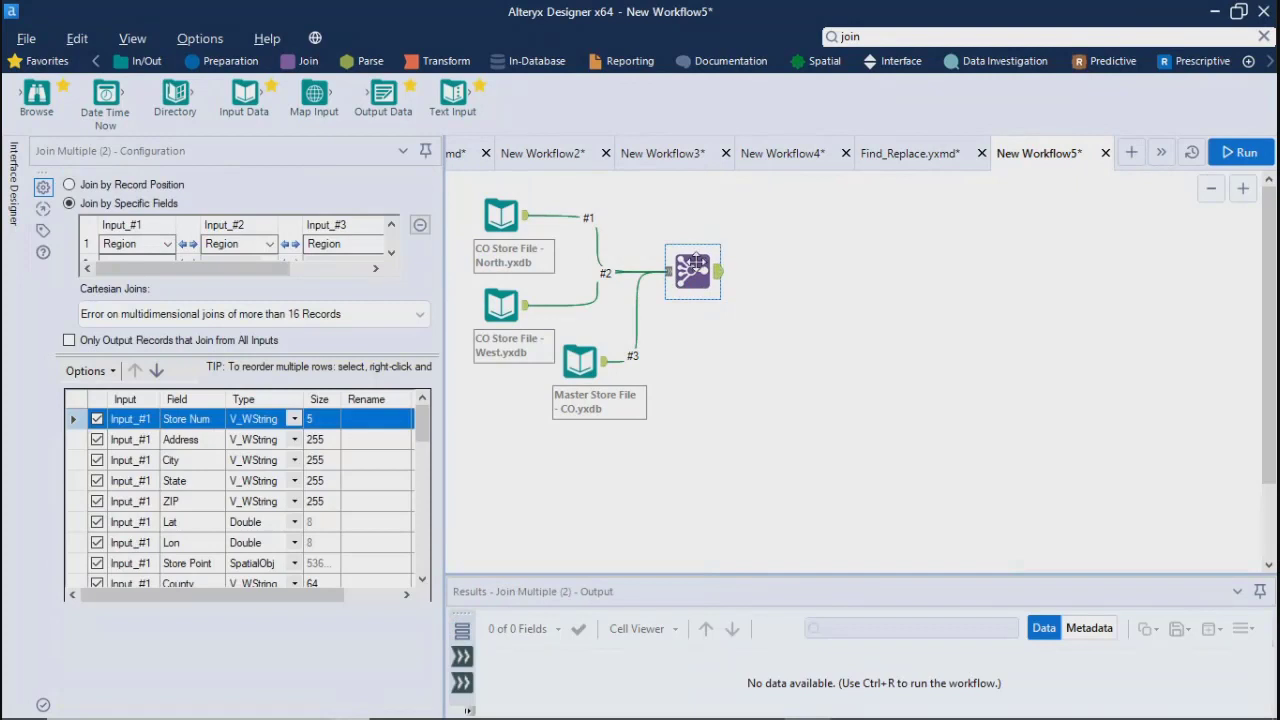
{"action": "right_click", "coordinate": [696, 263]}
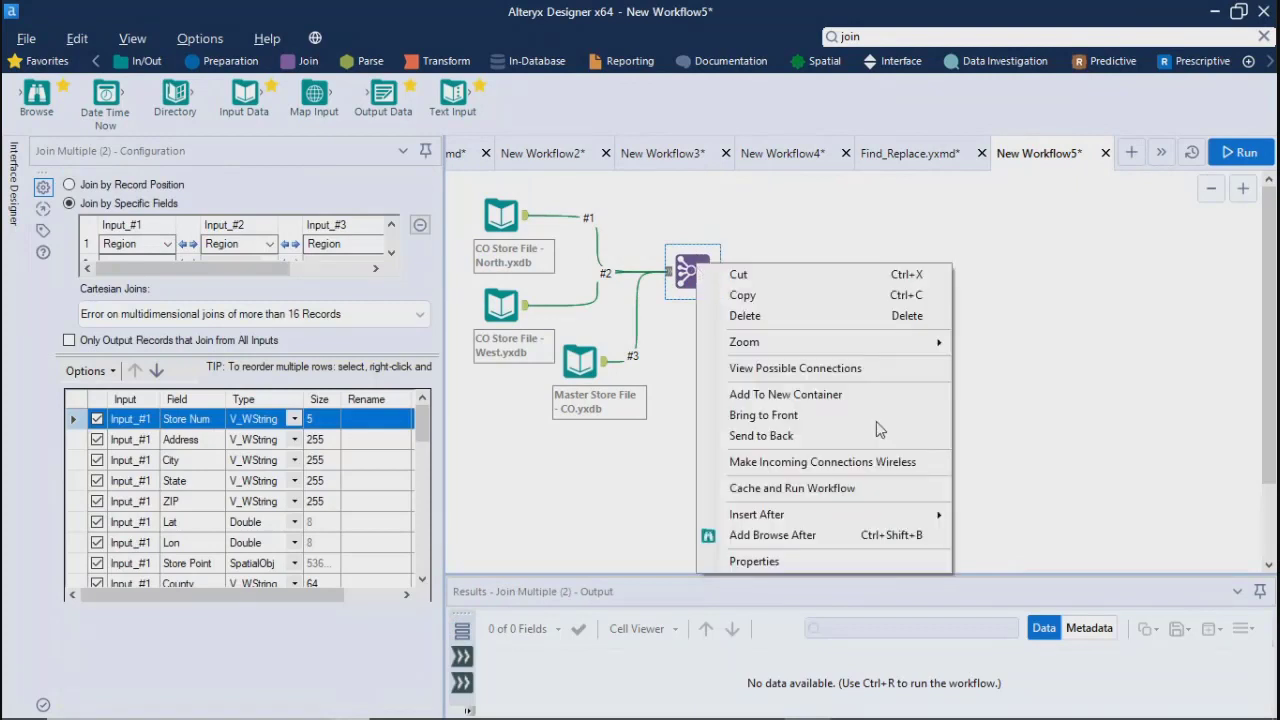
{"action": "left_click", "coordinate": [772, 536]}
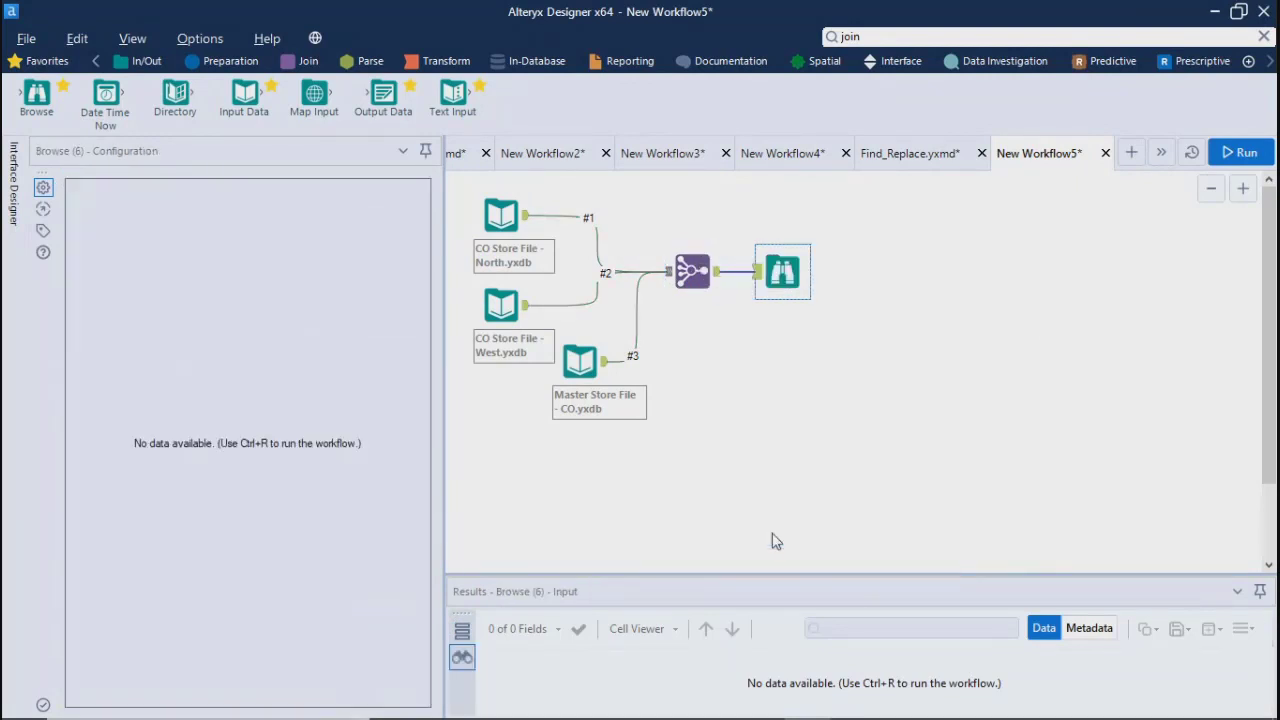
{"action": "left_click", "coordinate": [1240, 152]}
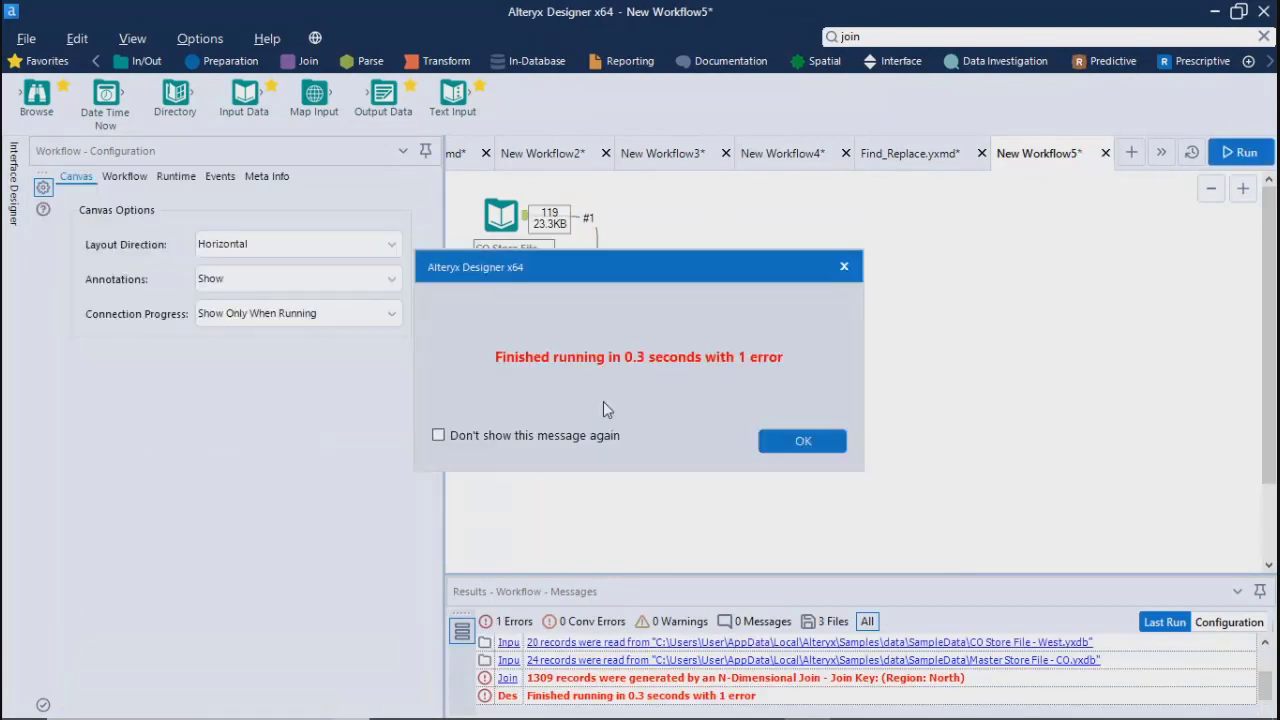
{"action": "left_click", "coordinate": [810, 442]}
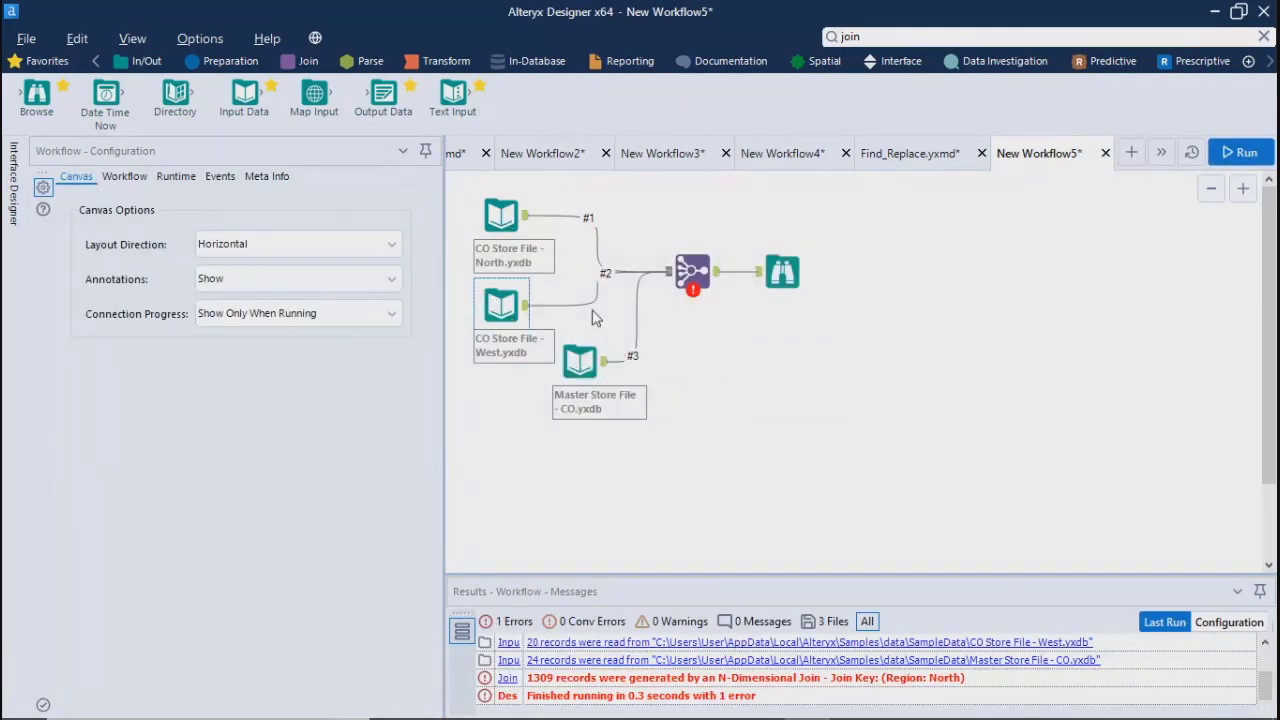
- Examine the Join Multiple tool's error message and the Browse tool's output data
{"action": "left_click", "coordinate": [693, 275]}
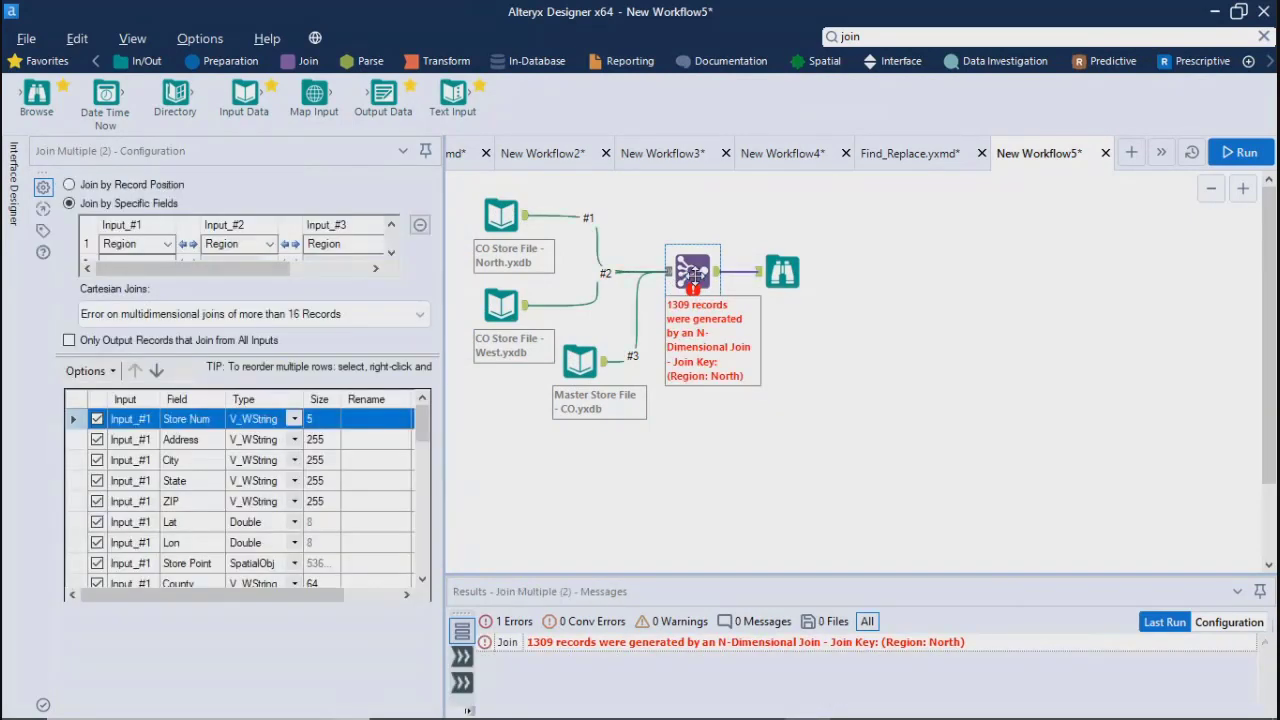
{"action": "left_click", "coordinate": [783, 276]}
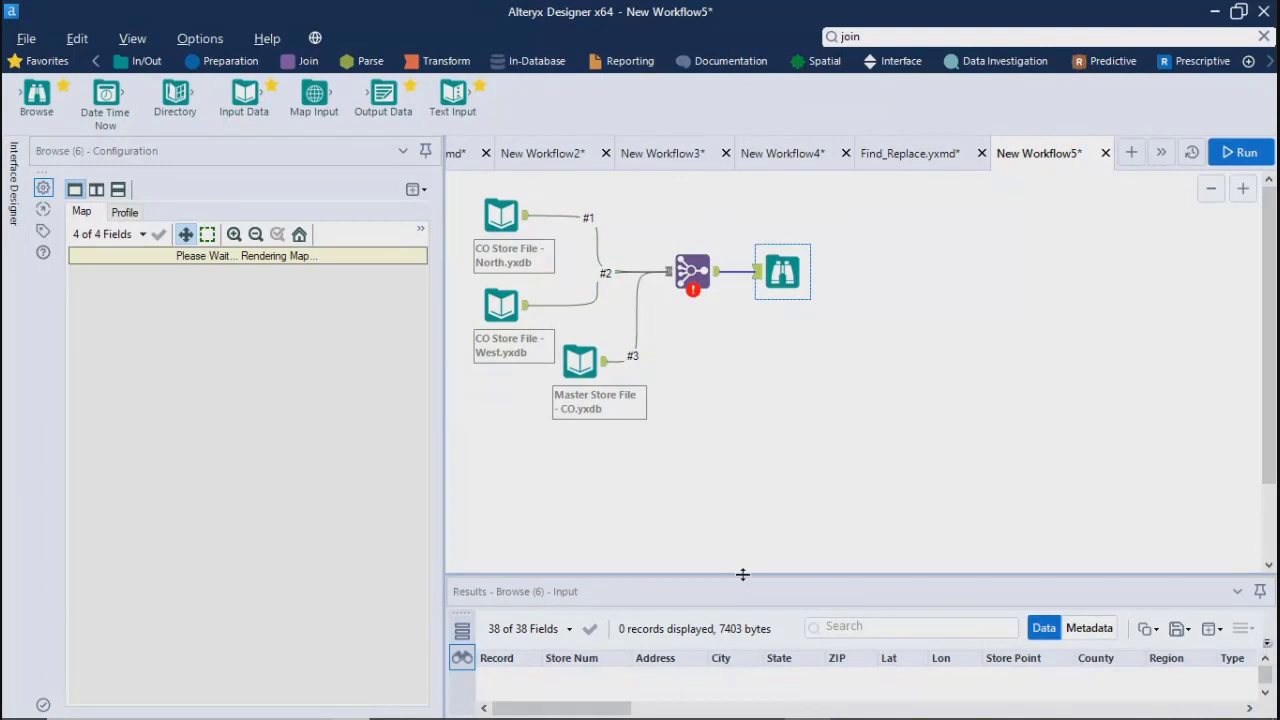
{"action": "left_click_drag", "start_coordinate": [736, 516], "coordinate": [730, 469]}
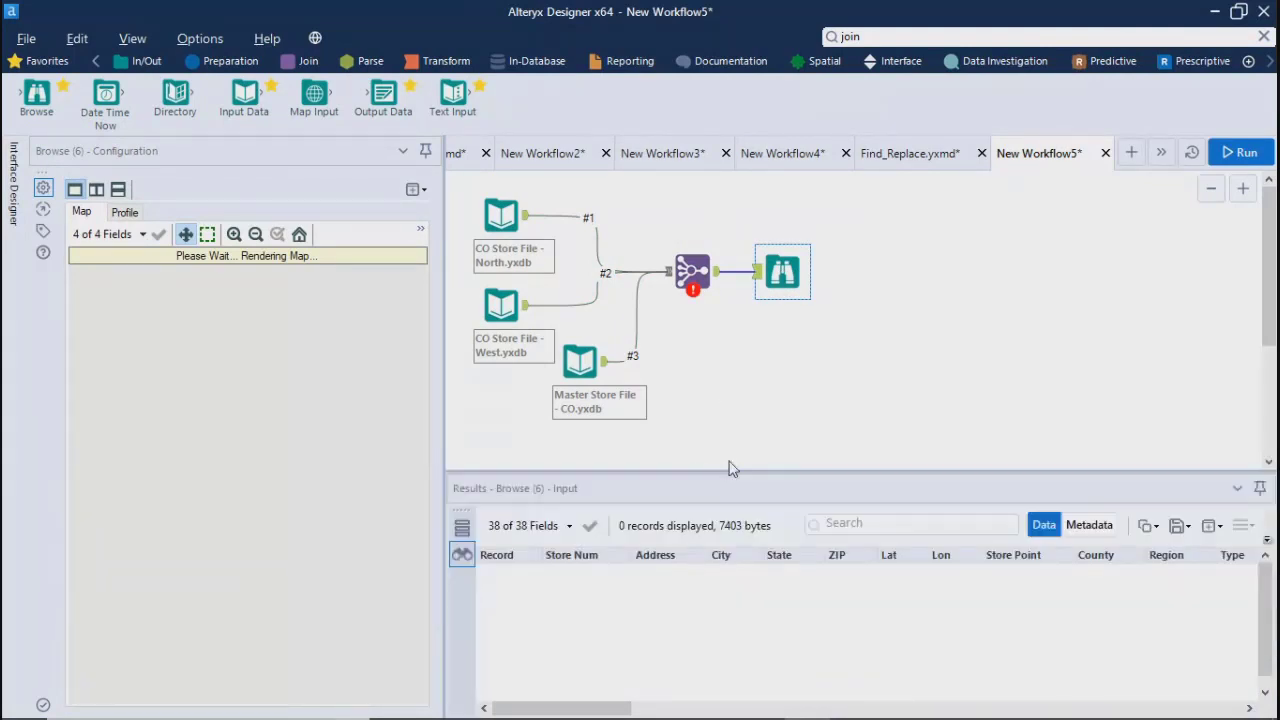
{"action": "left_click", "coordinate": [690, 272]}
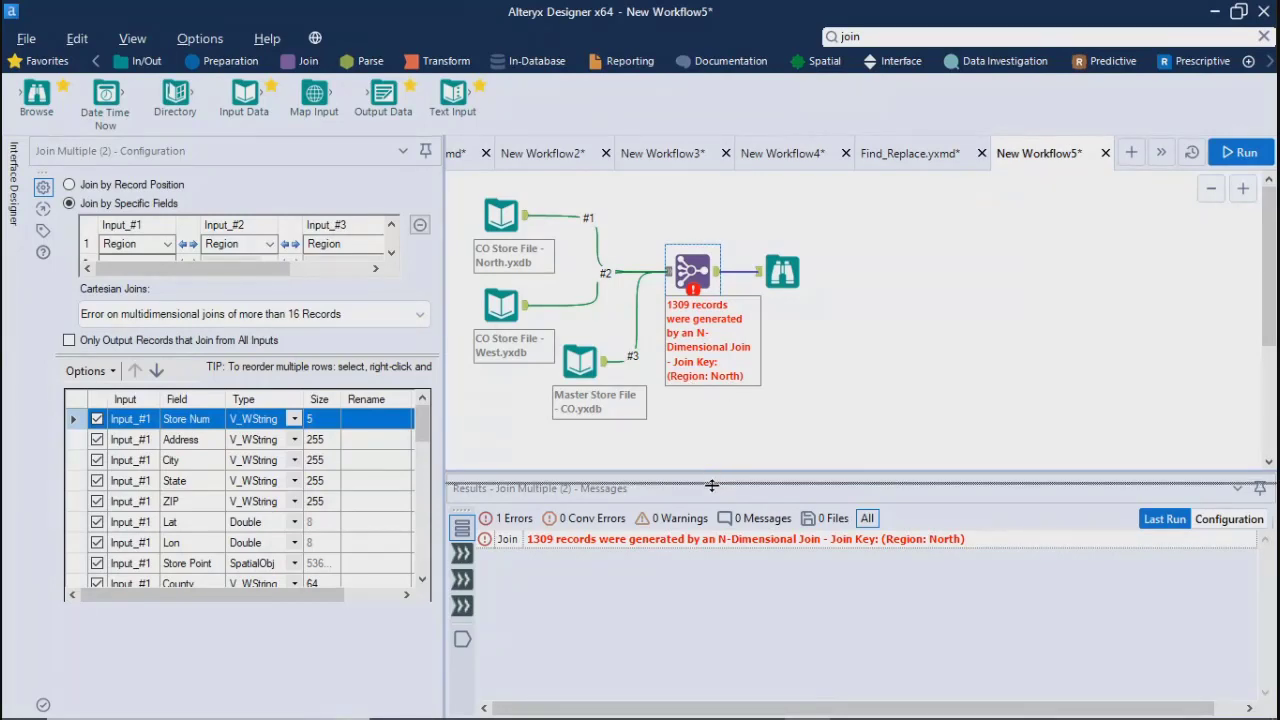
{"action": "left_click_drag", "start_coordinate": [712, 471], "coordinate": [712, 488]}
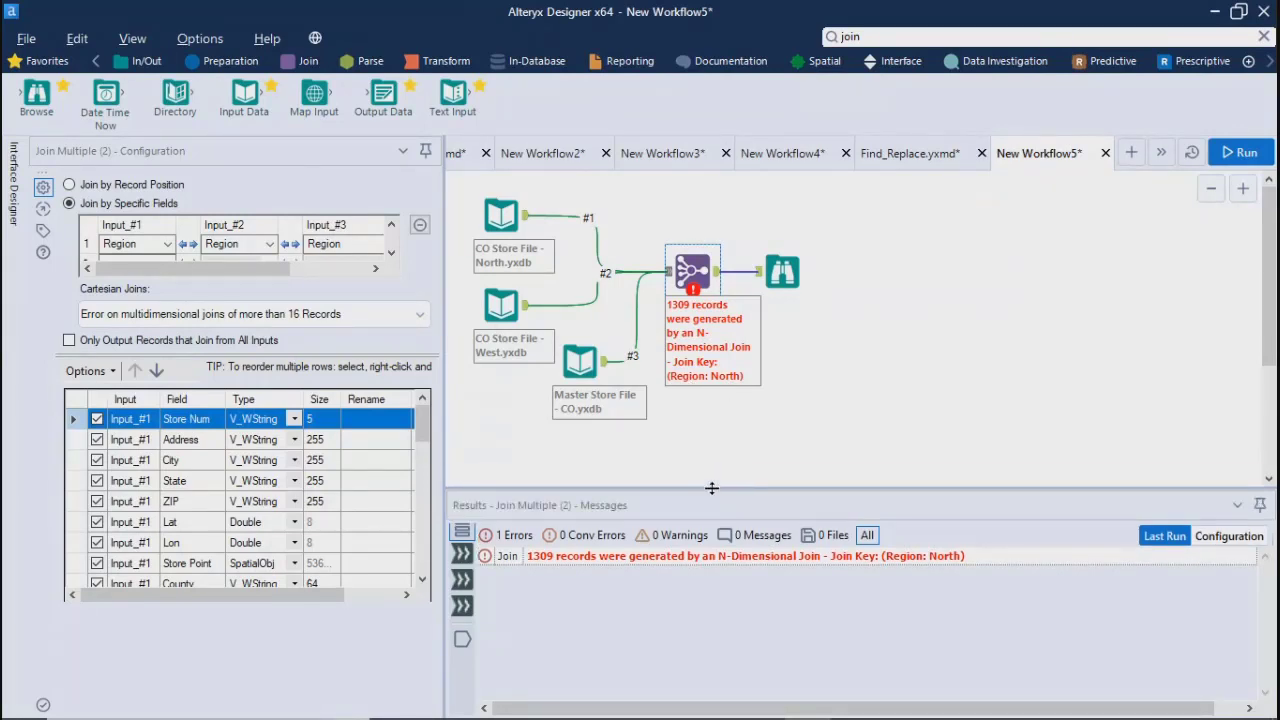
- Review the Join Multiple tool's errors and check the Region values in the preview of the Master Store File - CO.yxdb input
{"action": "left_click", "coordinate": [510, 539]}
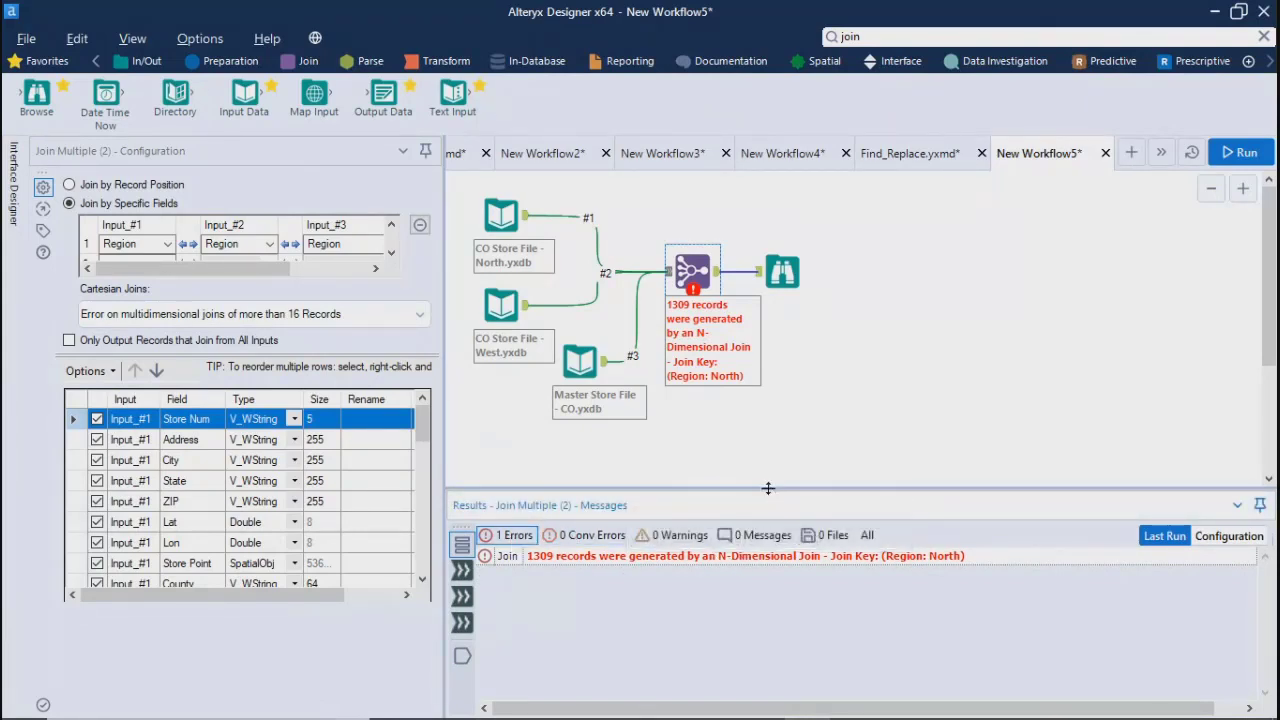
{"action": "left_click_drag", "start_coordinate": [768, 488], "coordinate": [768, 496]}
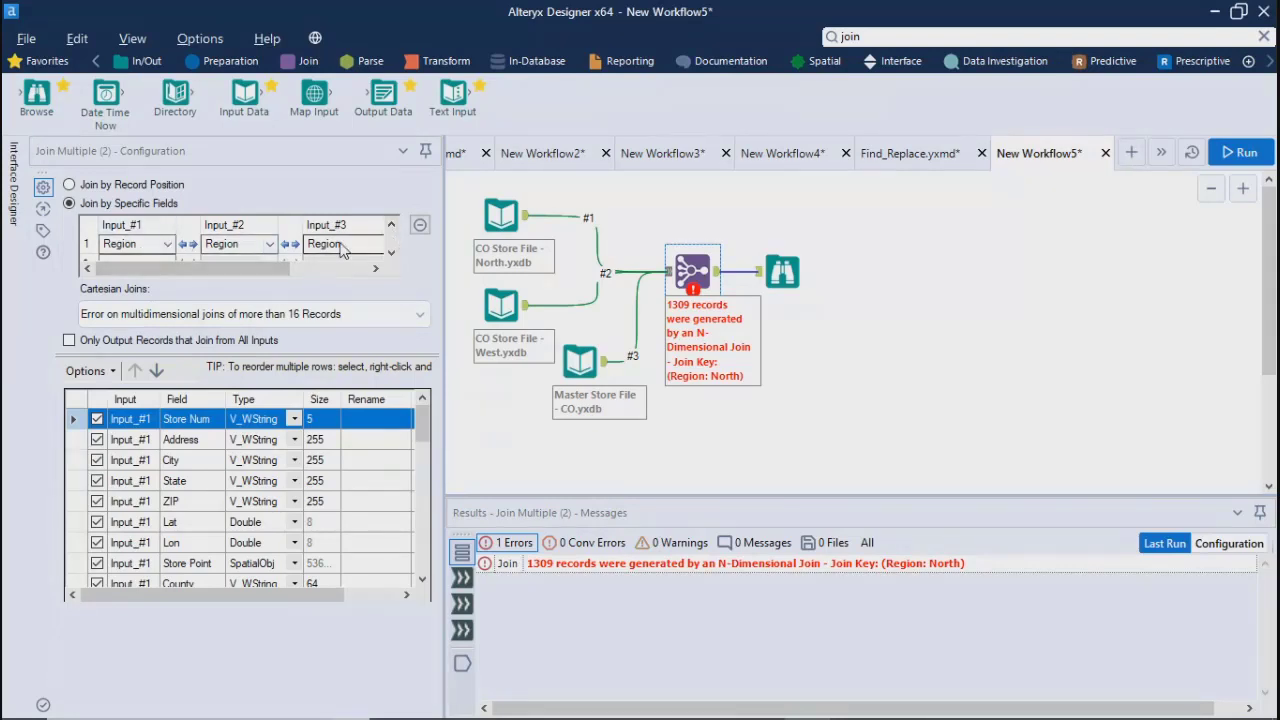
{"action": "left_click", "coordinate": [500, 215]}
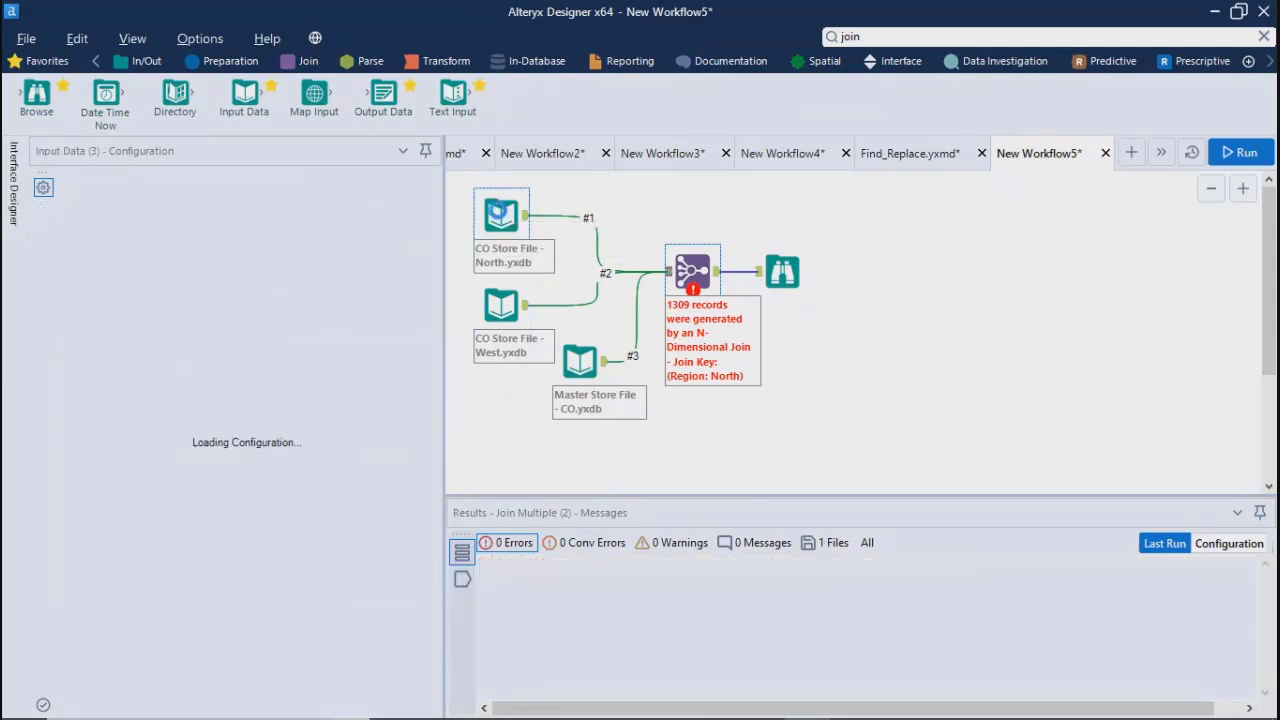
{"action": "left_click", "coordinate": [500, 305]}
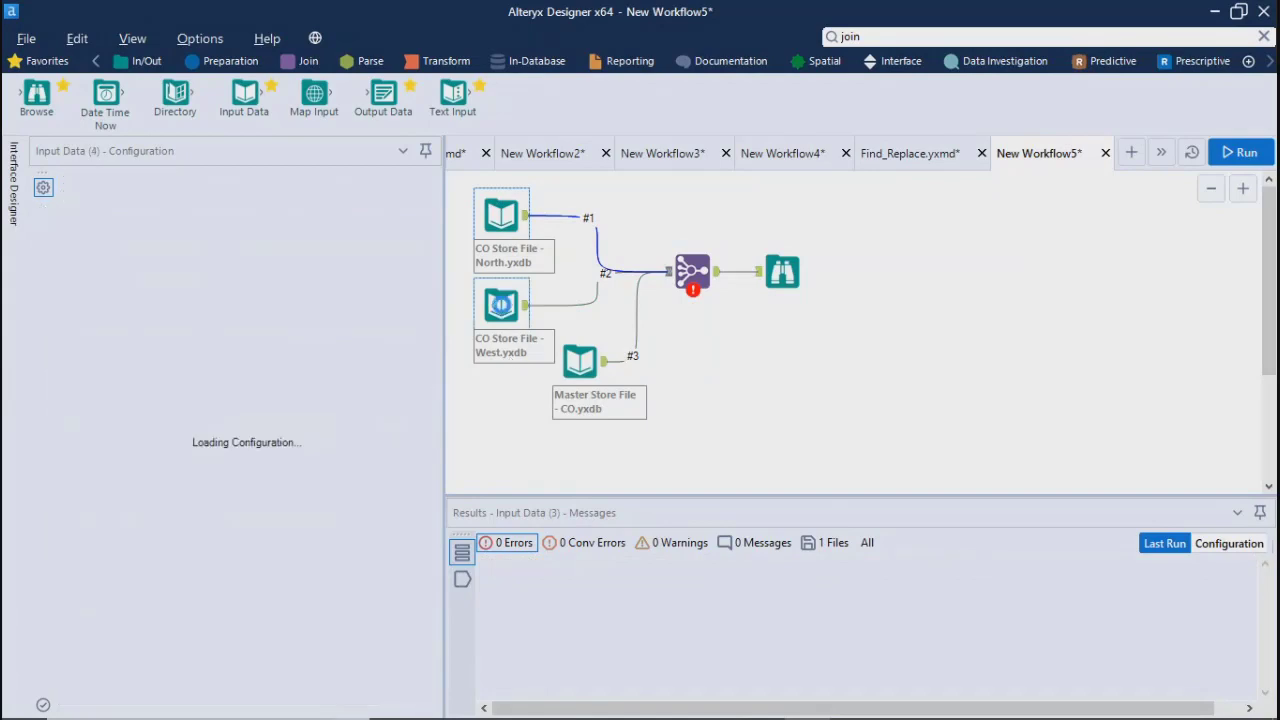
{"action": "left_click", "coordinate": [580, 360]}
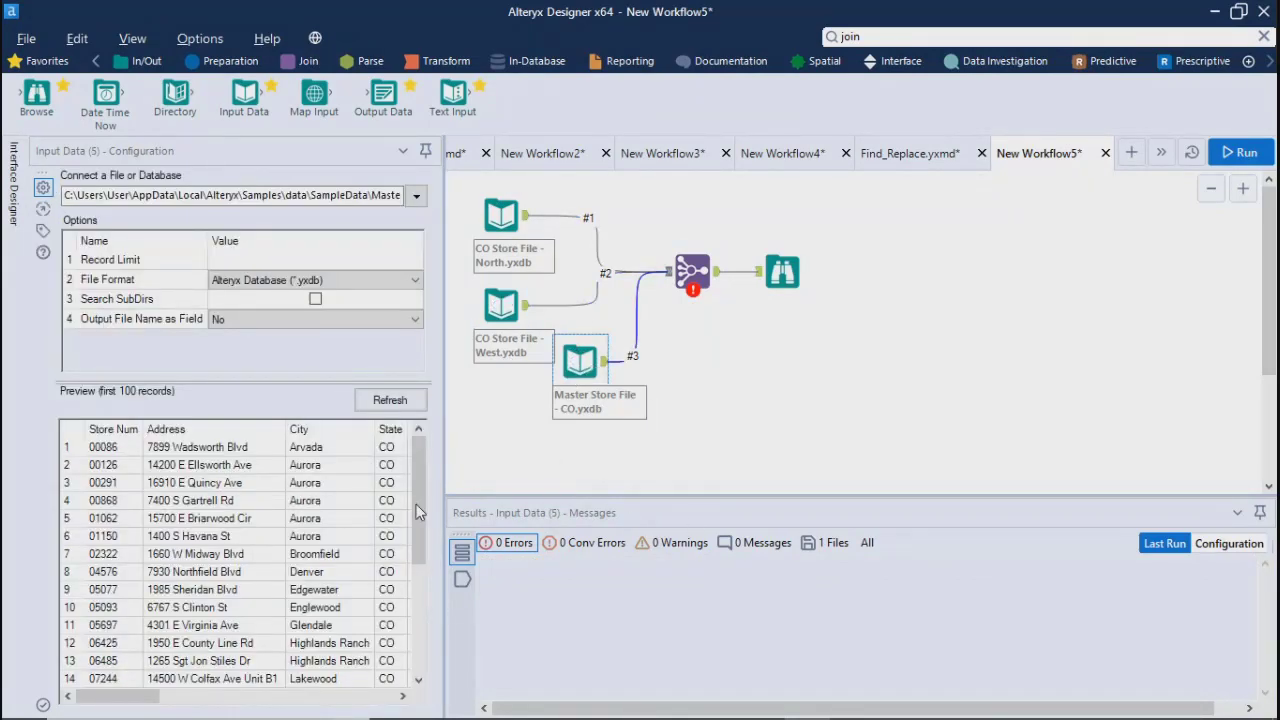
{"action": "left_click_drag", "start_coordinate": [123, 700], "coordinate": [251, 704]}
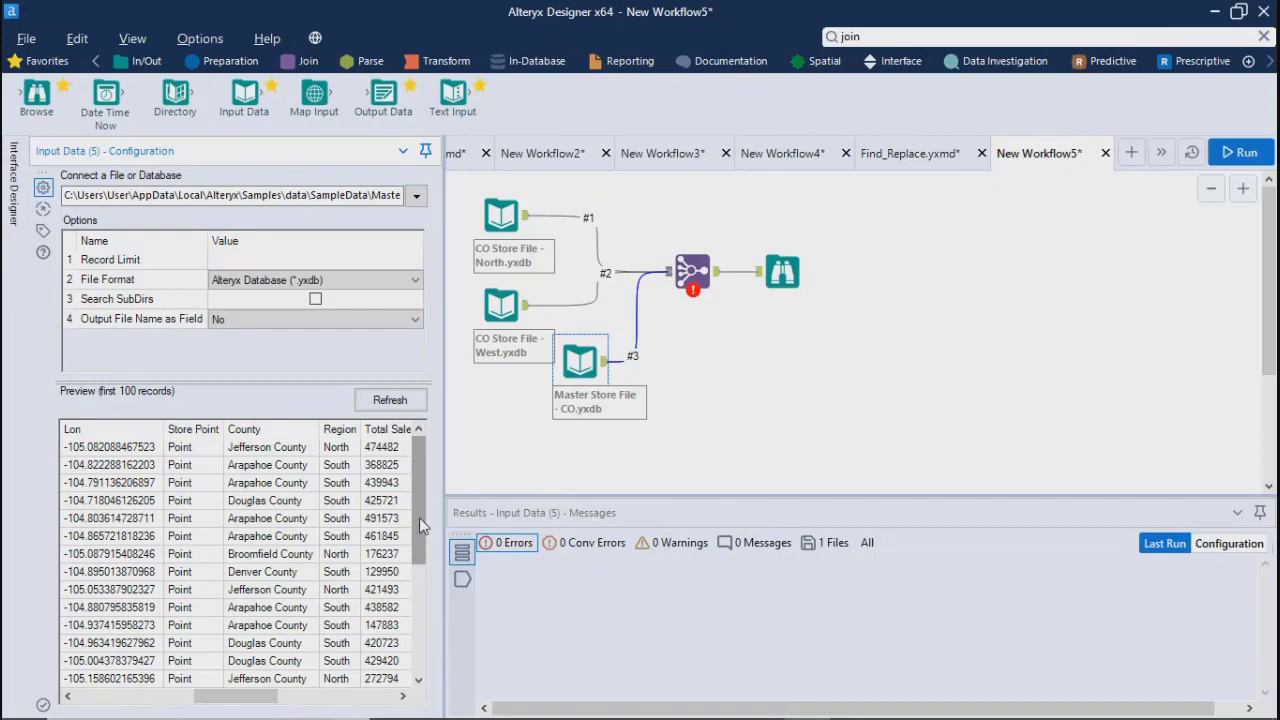
{"action": "mouse_move", "coordinate": [419, 517]}
{"action": "left_mouse_down"}
{"action": "mouse_move", "coordinate": [416, 640]}
{"action": "mouse_move", "coordinate": [433, 505]}
{"action": "left_mouse_up"}
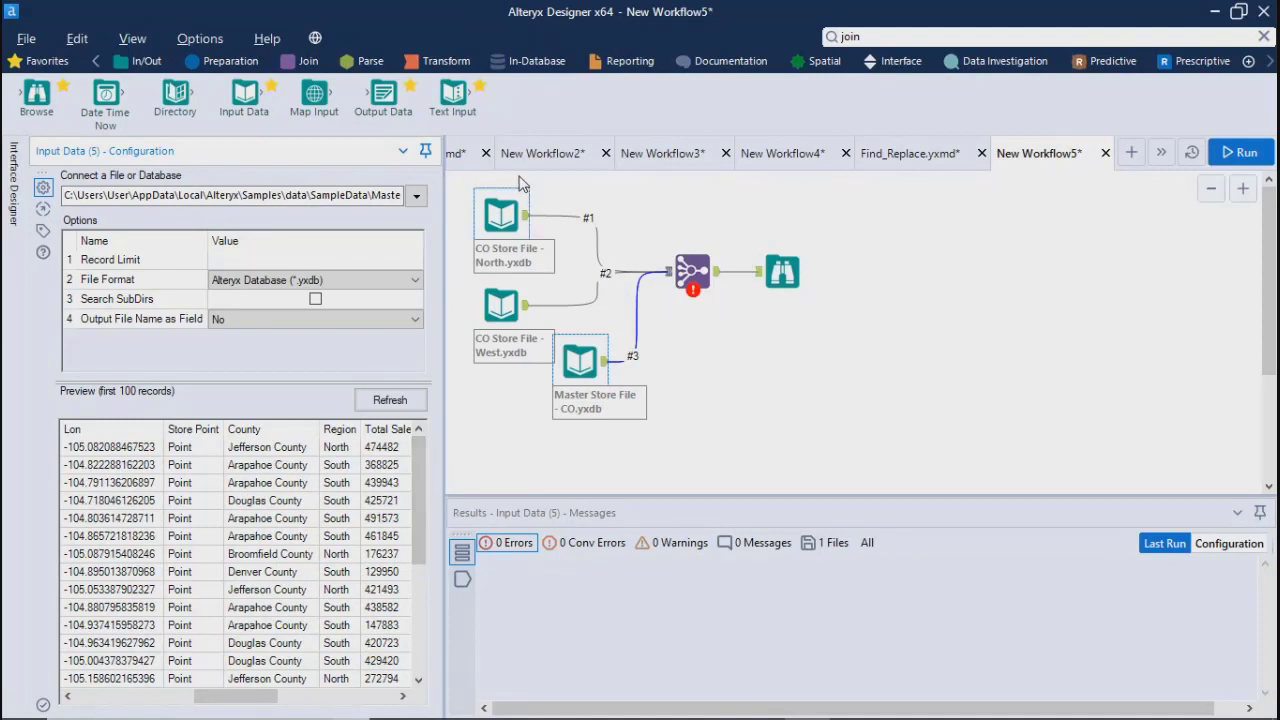
- Set the Join Multiple tool's join field to Store Num for all three inputs and run the workflow
{"action": "left_click", "coordinate": [686, 270]}
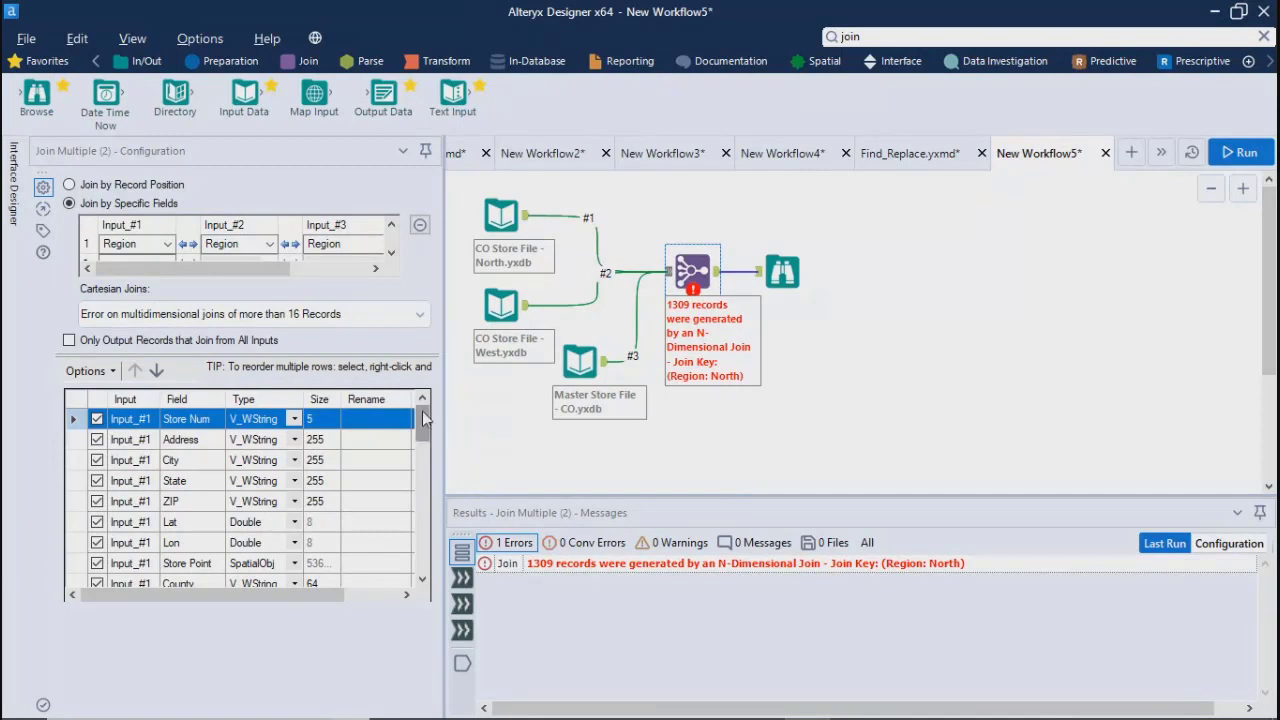
{"action": "left_click_drag", "start_coordinate": [421, 411], "coordinate": [421, 438]}
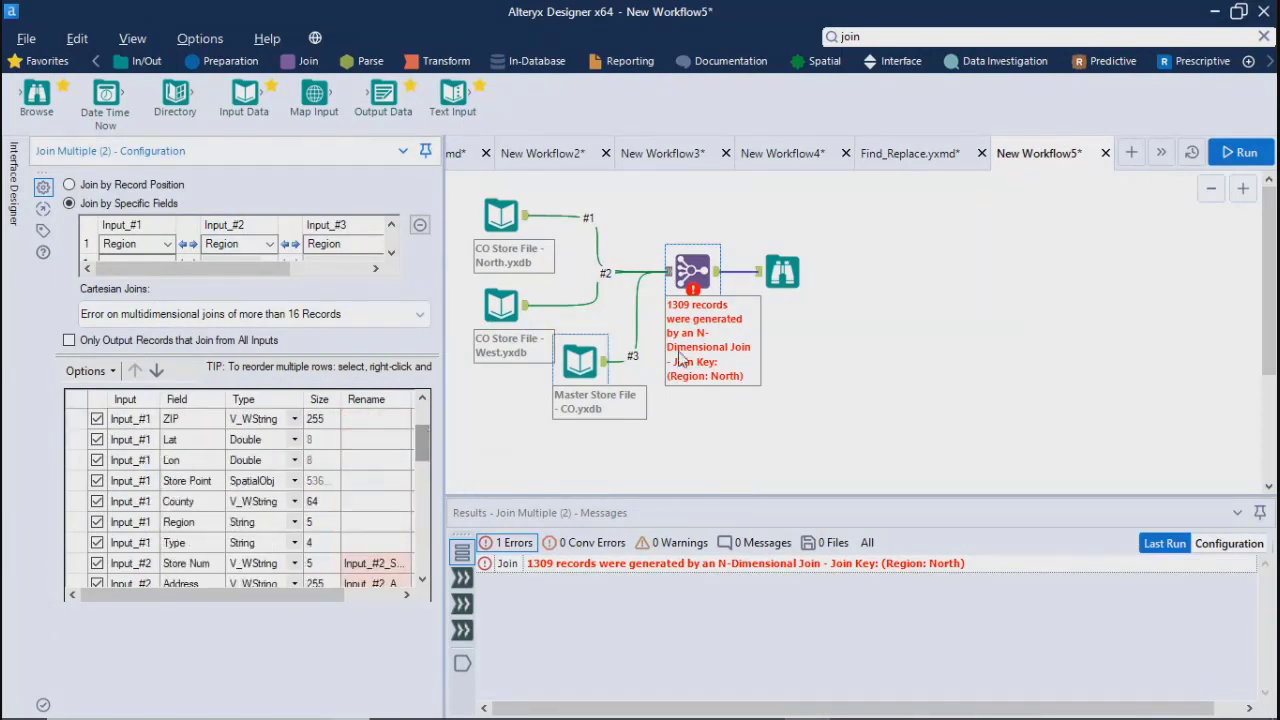
{"action": "left_click", "coordinate": [140, 244]}
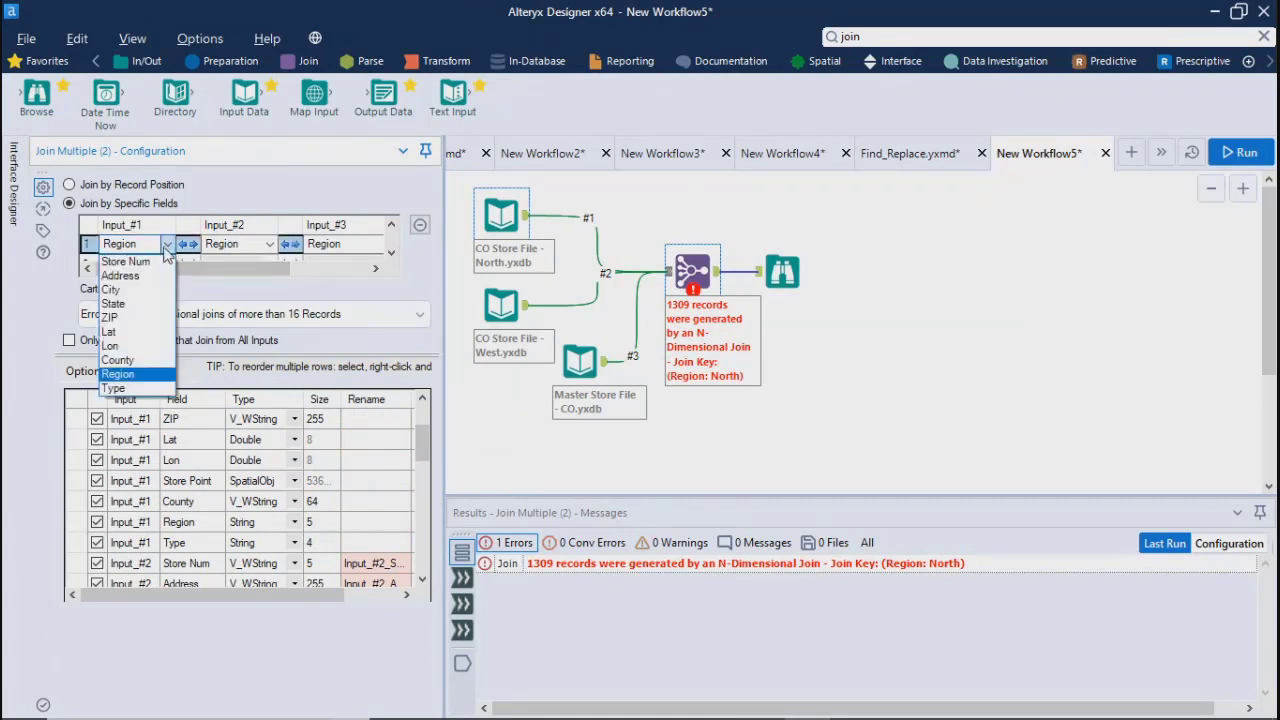
{"action": "left_click", "coordinate": [130, 262]}
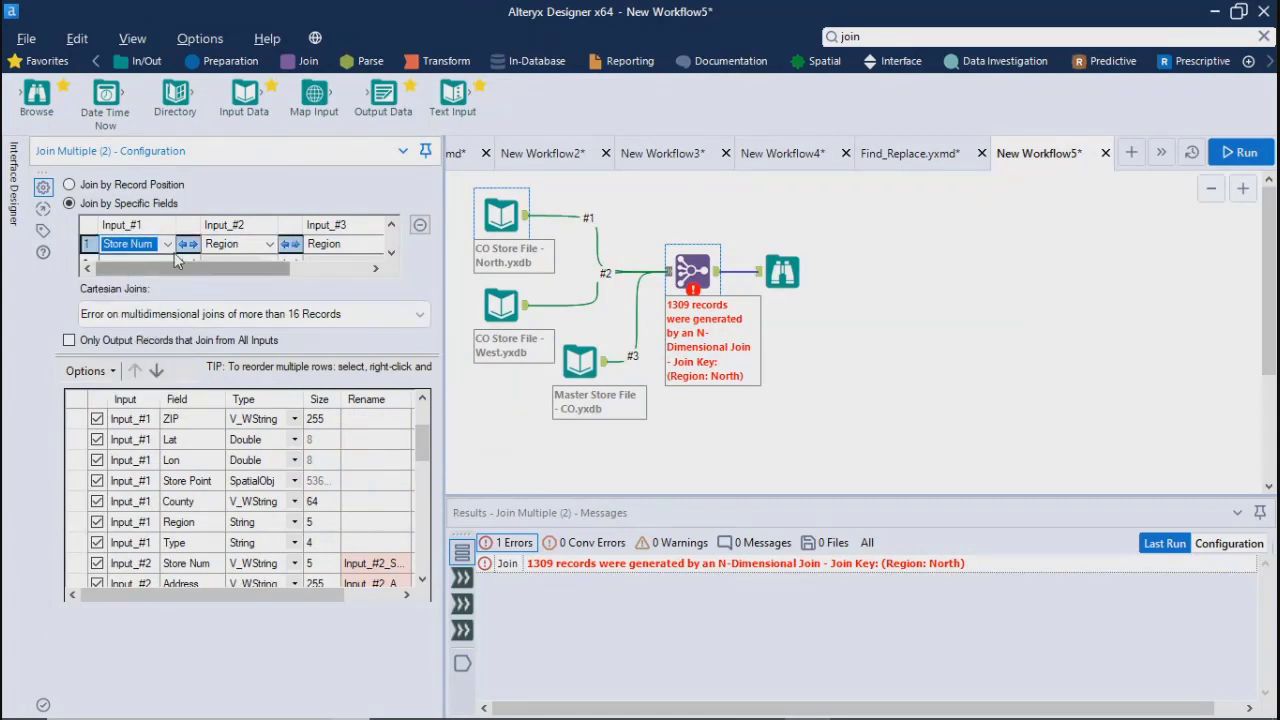
{"action": "left_click", "coordinate": [268, 244]}
{"action": "left_click", "coordinate": [228, 262]}
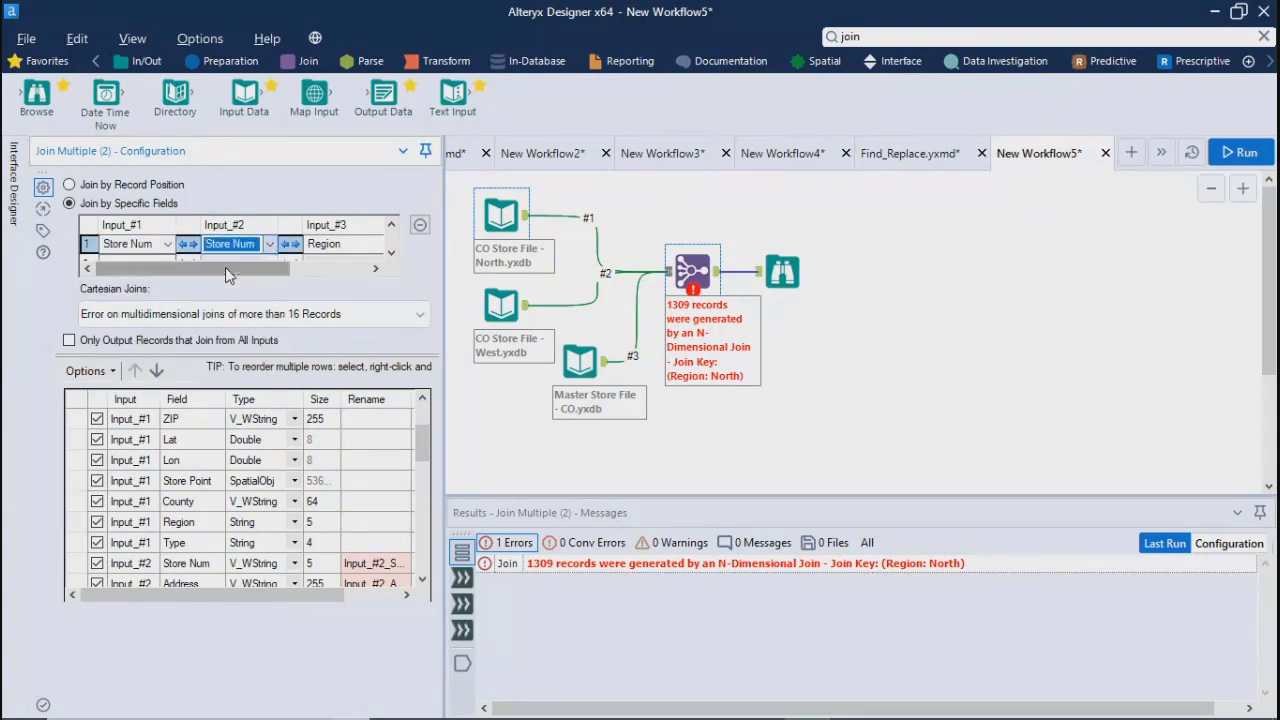
{"action": "left_click", "coordinate": [367, 247]}
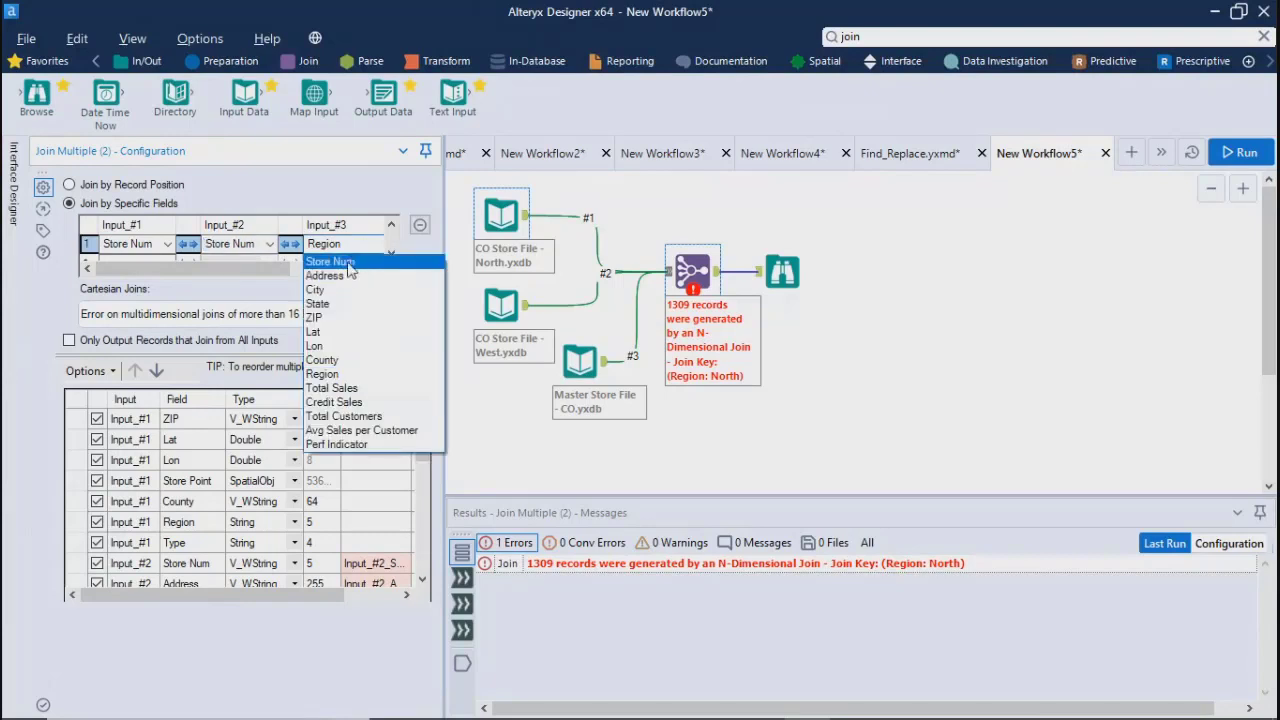
{"action": "left_click", "coordinate": [348, 263]}
{"action": "left_click", "coordinate": [1238, 152]}
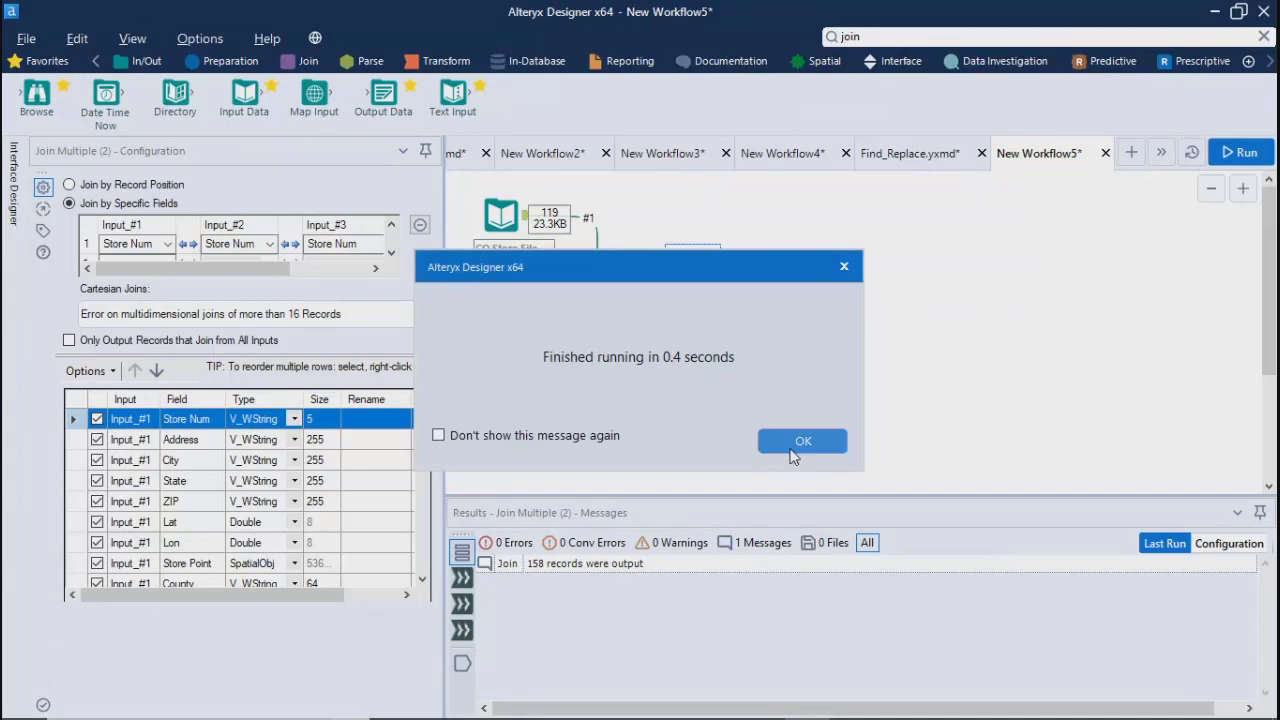
{"action": "left_click", "coordinate": [791, 451]}
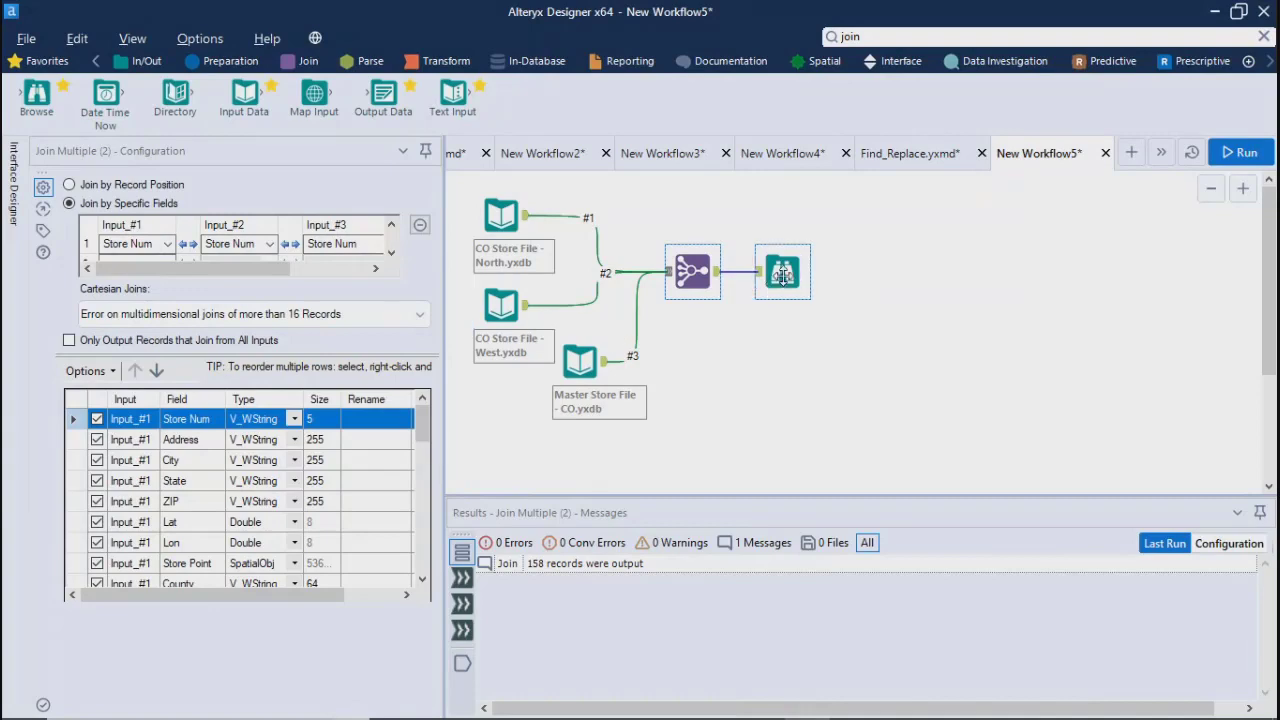
- Open the Browse tool's output in an enlarged results area and check the Join Multiple tool's messages
{"action": "left_click", "coordinate": [782, 277]}
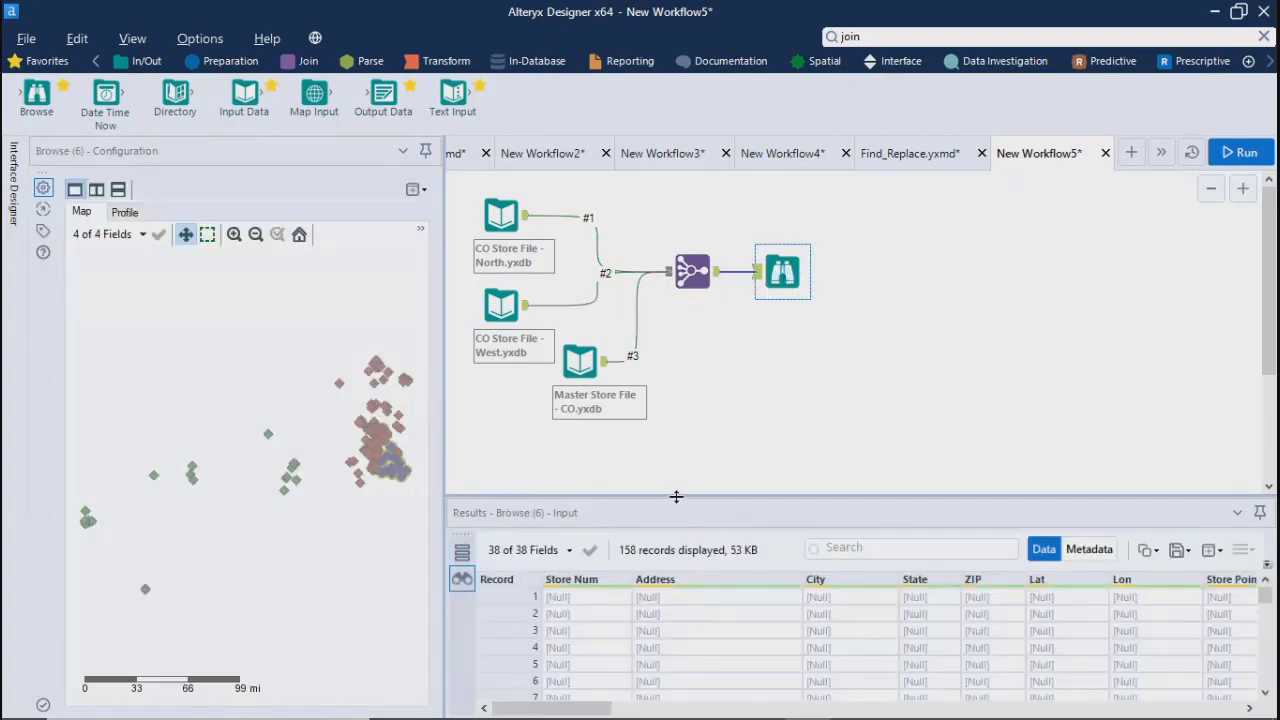
{"action": "left_click_drag", "start_coordinate": [657, 262], "coordinate": [657, 235]}
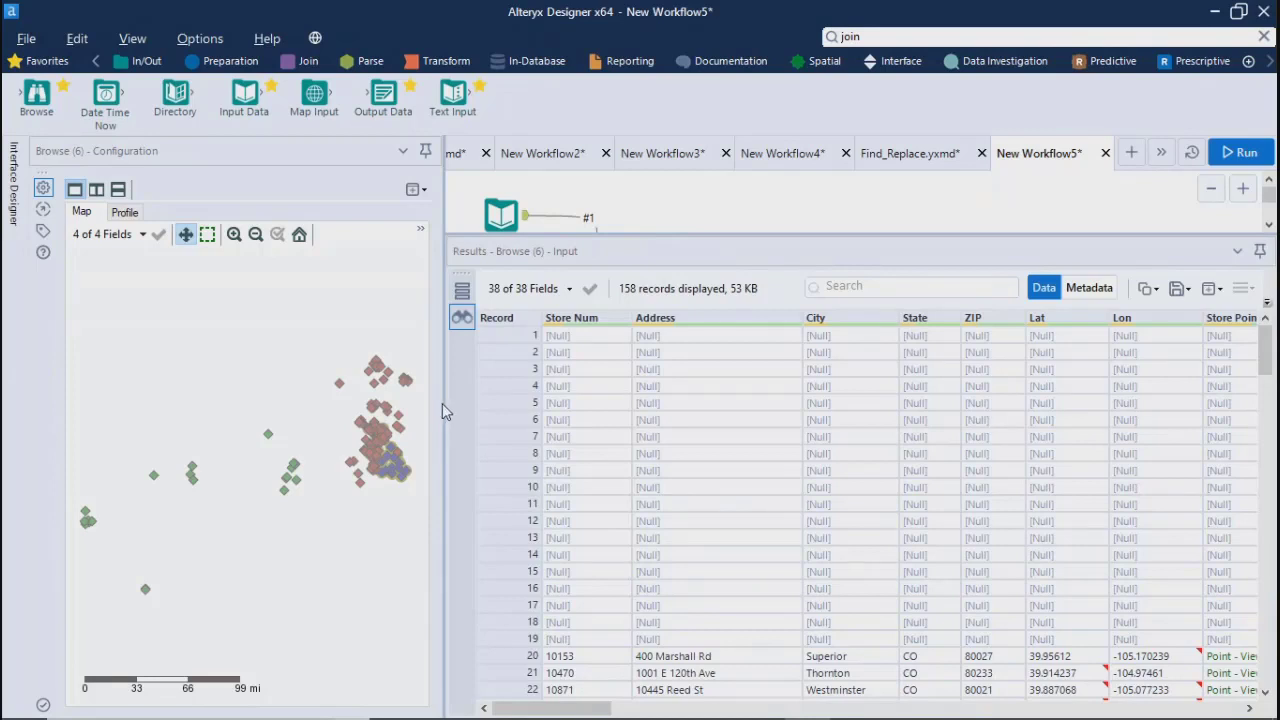
{"action": "left_click_drag", "start_coordinate": [444, 404], "coordinate": [309, 392]}
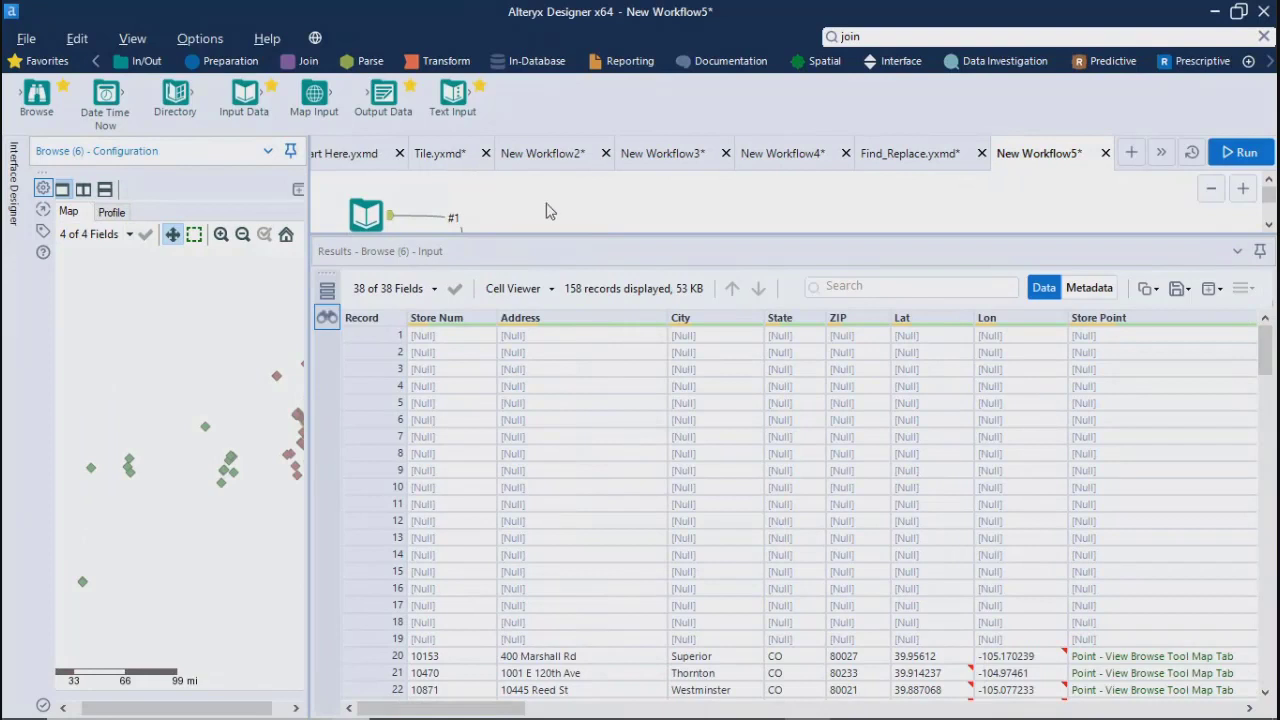
{"action": "scroll", "coordinate": [546, 211], "scroll_direction": "down", "scroll_amount": 3}
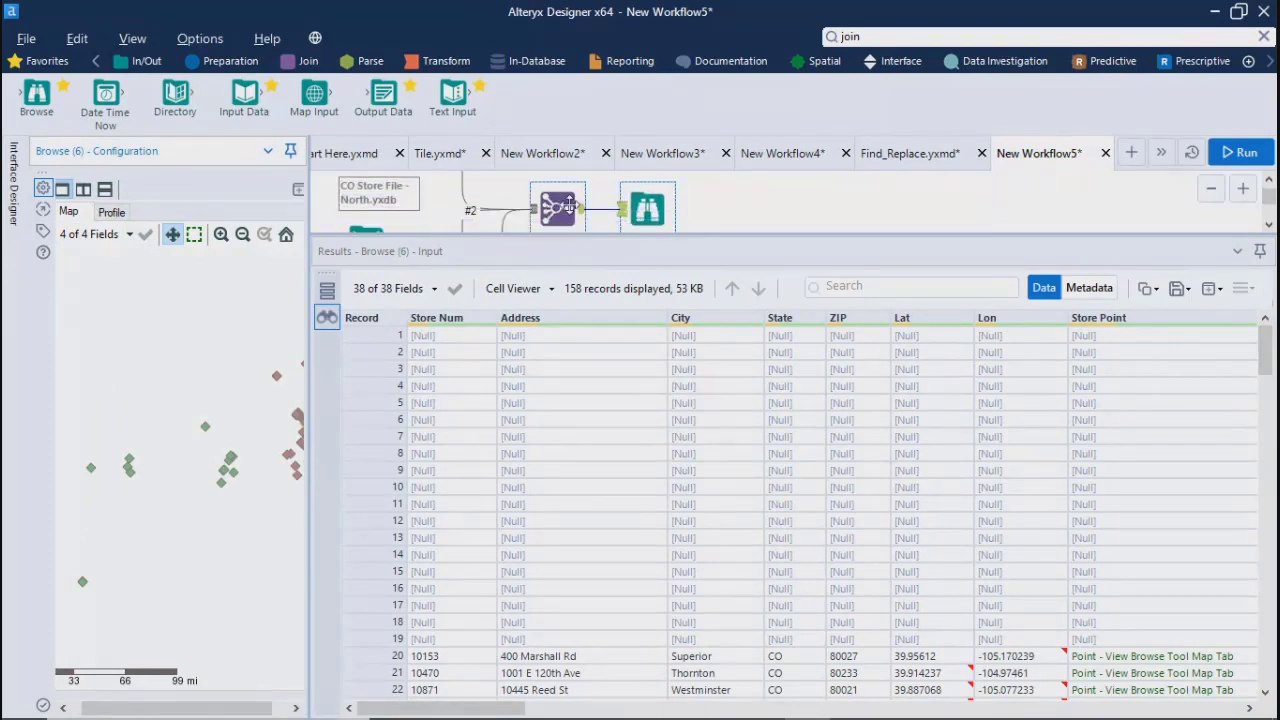
{"action": "left_click", "coordinate": [568, 205]}
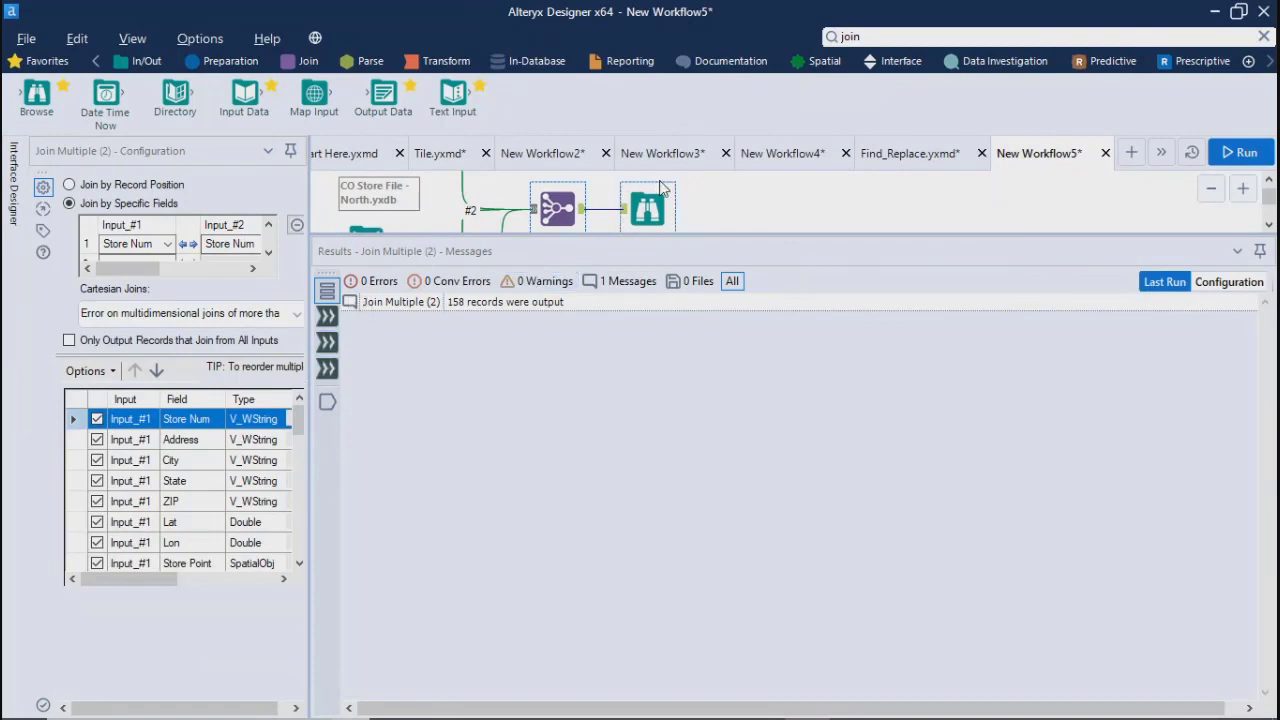
{"action": "left_click", "coordinate": [647, 208]}
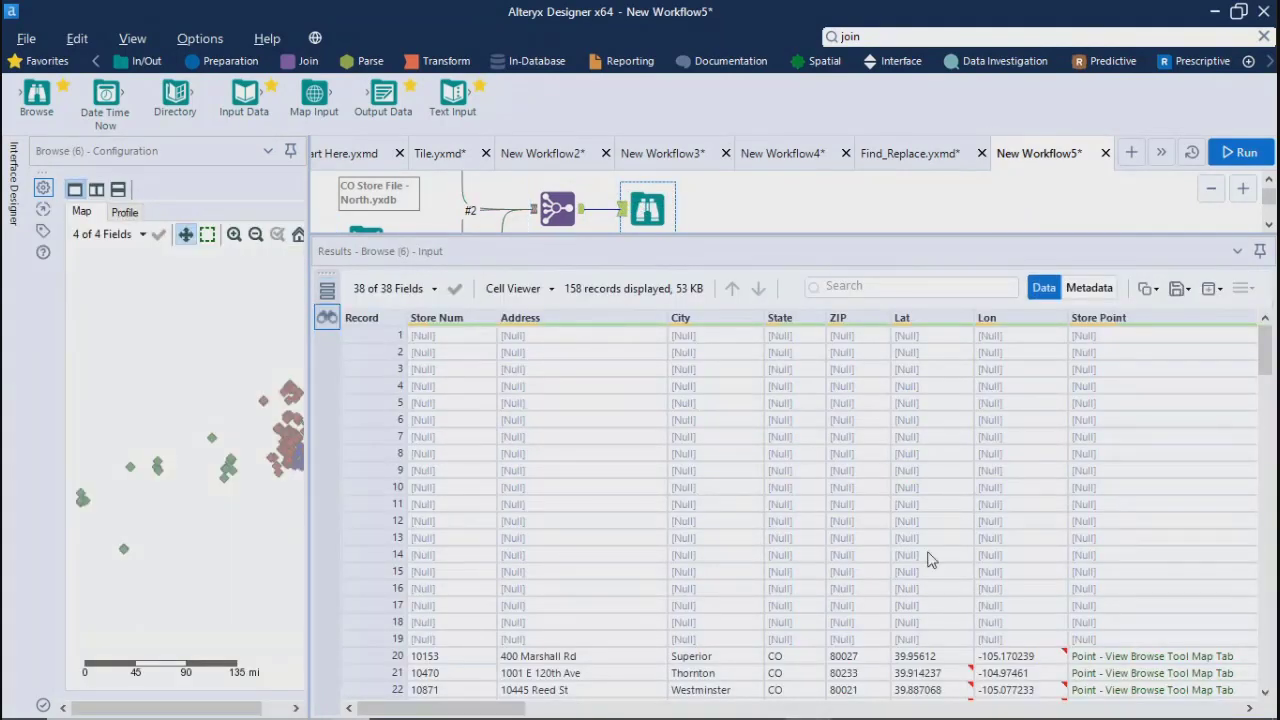
- Examine the joined store records in the Browse output from the first record to the last and back
{"action": "scroll", "coordinate": [928, 560], "scroll_direction": "down", "scroll_amount": 6}
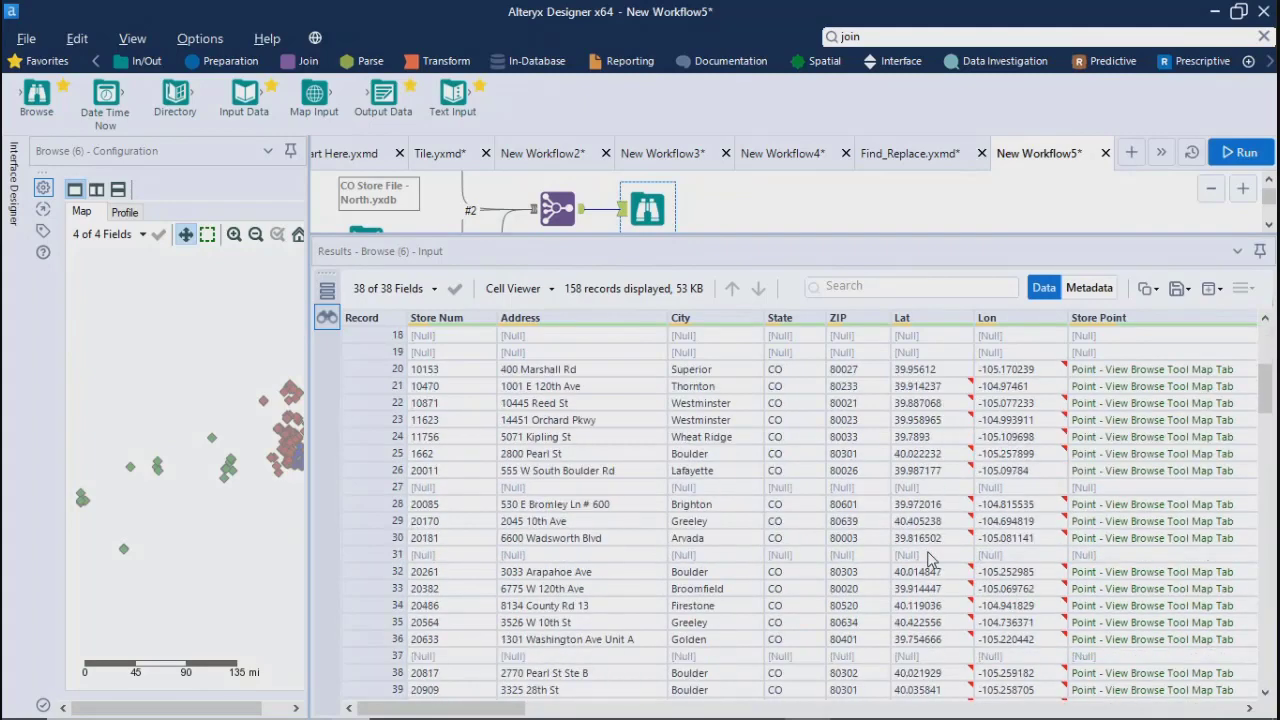
{"action": "scroll", "coordinate": [928, 560], "scroll_direction": "down", "scroll_amount": 11}
{"action": "scroll", "coordinate": [928, 560], "scroll_direction": "down", "scroll_amount": 20}
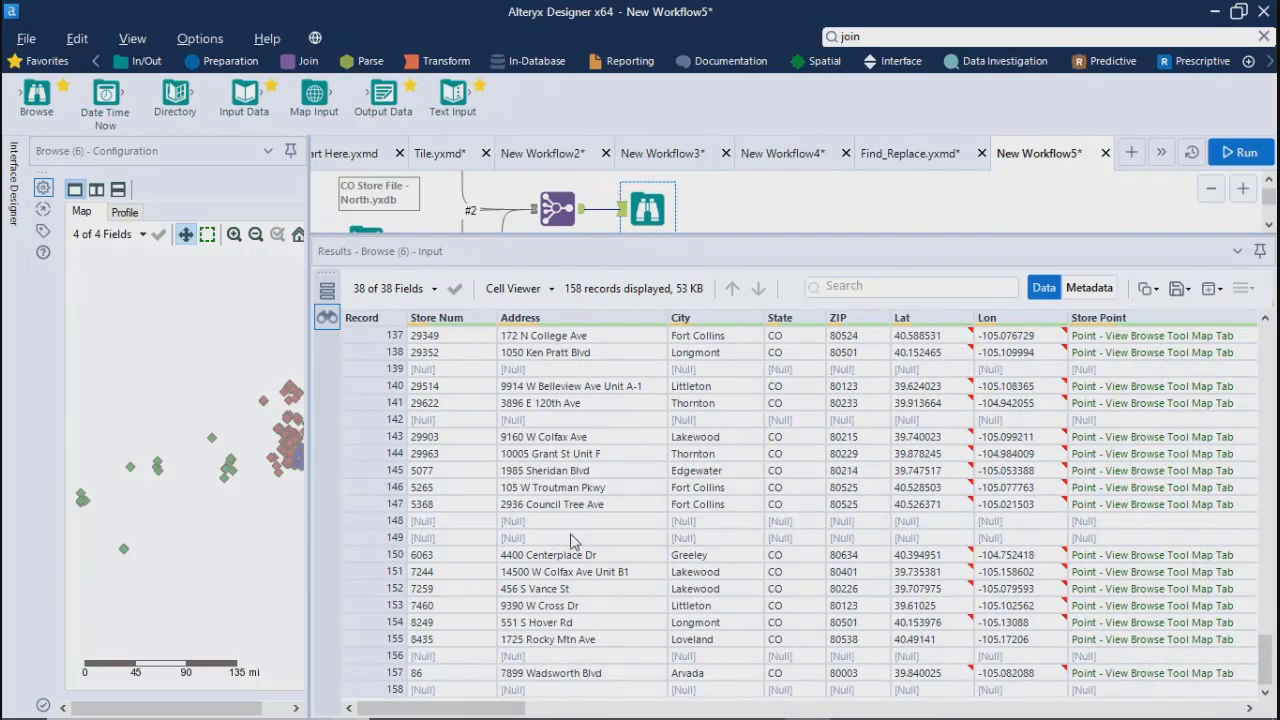
{"action": "scroll", "coordinate": [572, 541], "scroll_direction": "up", "scroll_amount": 20}
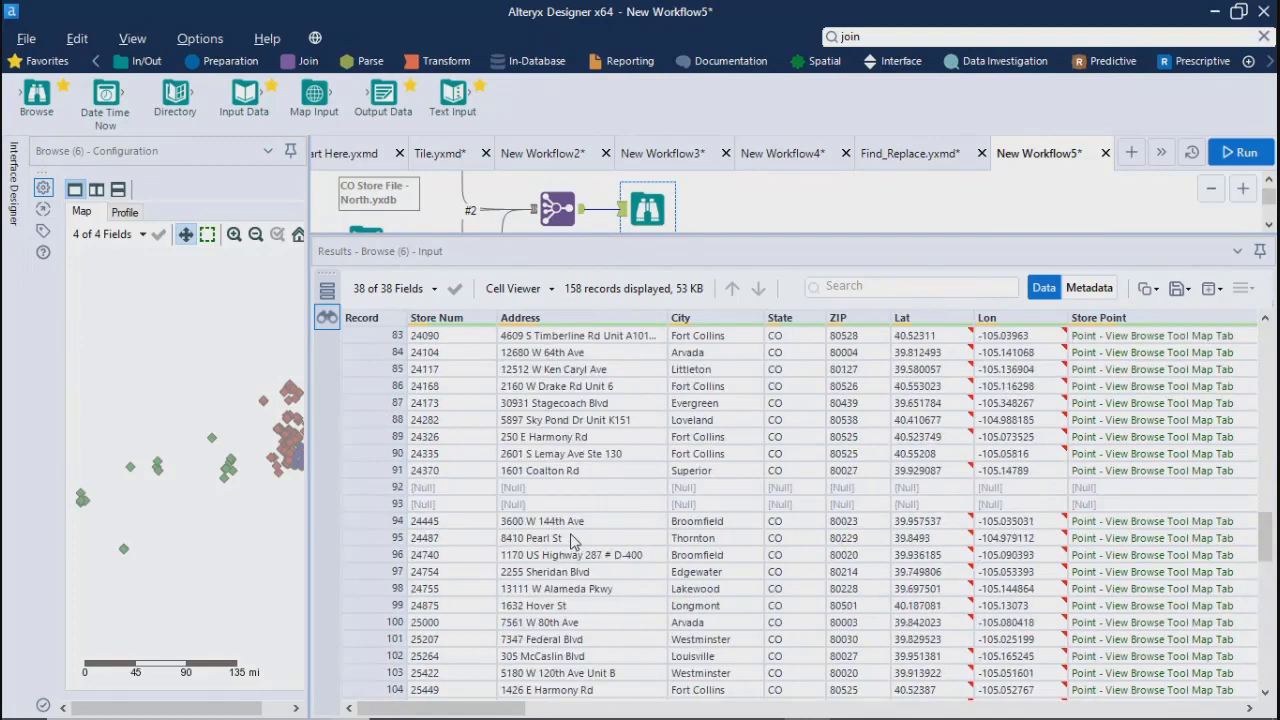
{"action": "scroll", "coordinate": [572, 541], "scroll_direction": "up", "scroll_amount": 18}
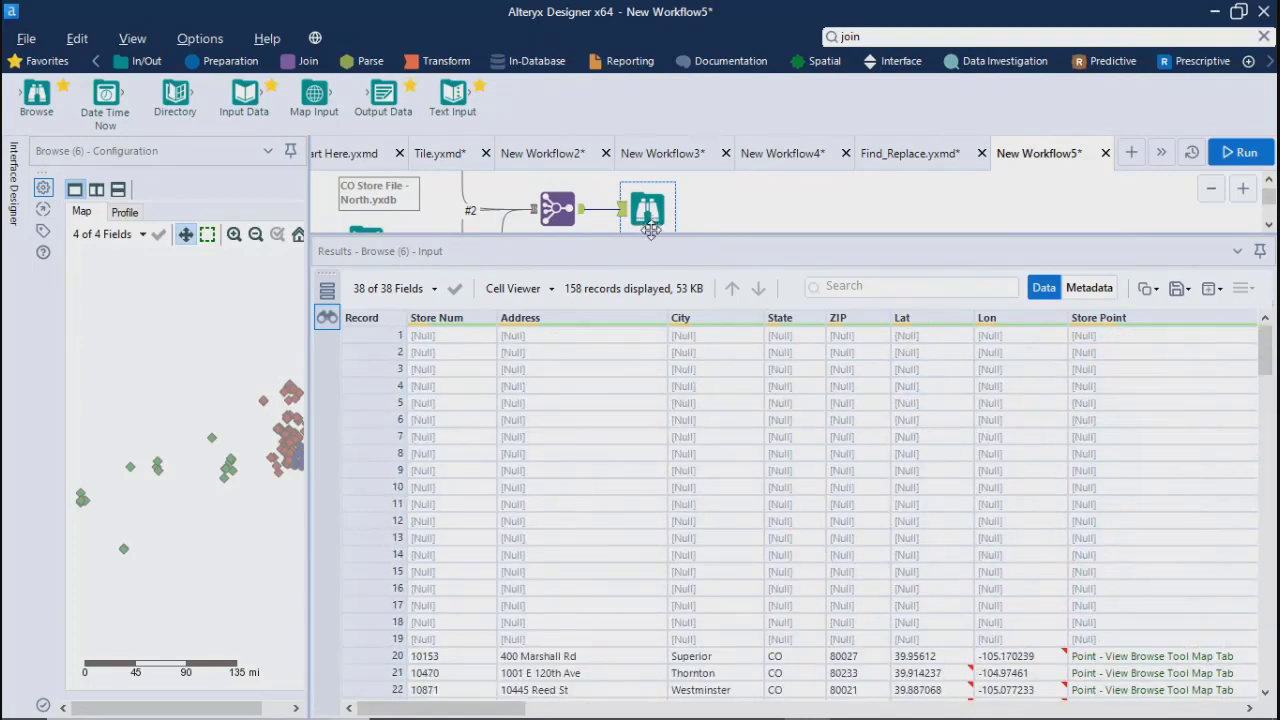
{"action": "left_click_drag", "start_coordinate": [644, 235], "coordinate": [651, 297]}
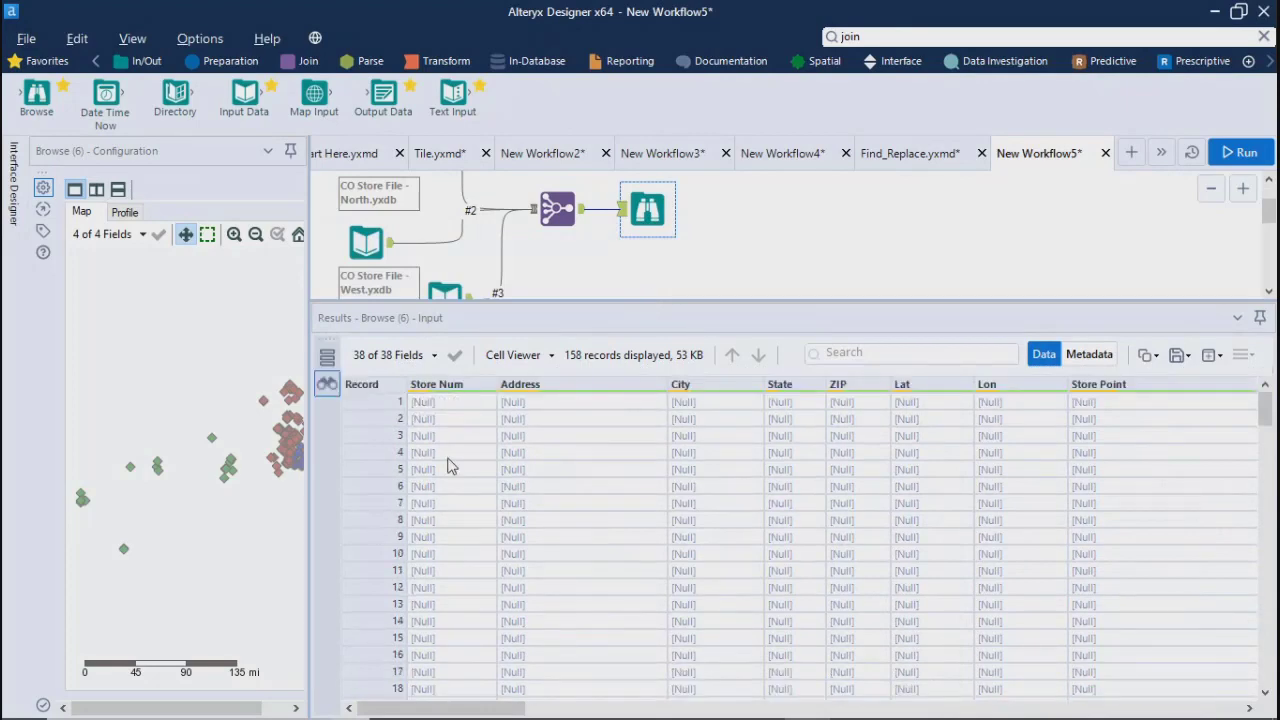
{"action": "scroll", "coordinate": [448, 466], "scroll_direction": "down", "scroll_amount": 12}
{"action": "scroll", "coordinate": [448, 466], "scroll_direction": "down", "scroll_amount": 20}
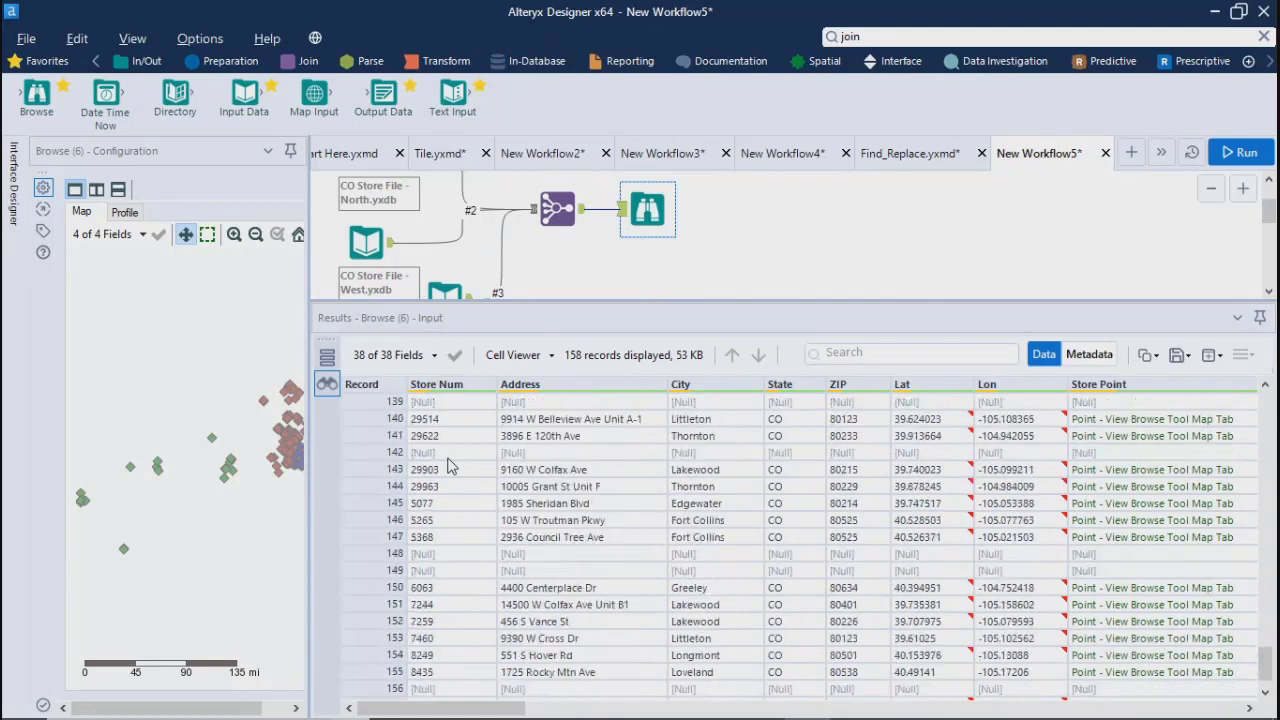
{"action": "scroll", "coordinate": [448, 466], "scroll_direction": "down", "scroll_amount": 1}
{"action": "scroll", "coordinate": [448, 466], "scroll_direction": "up", "scroll_amount": 11}
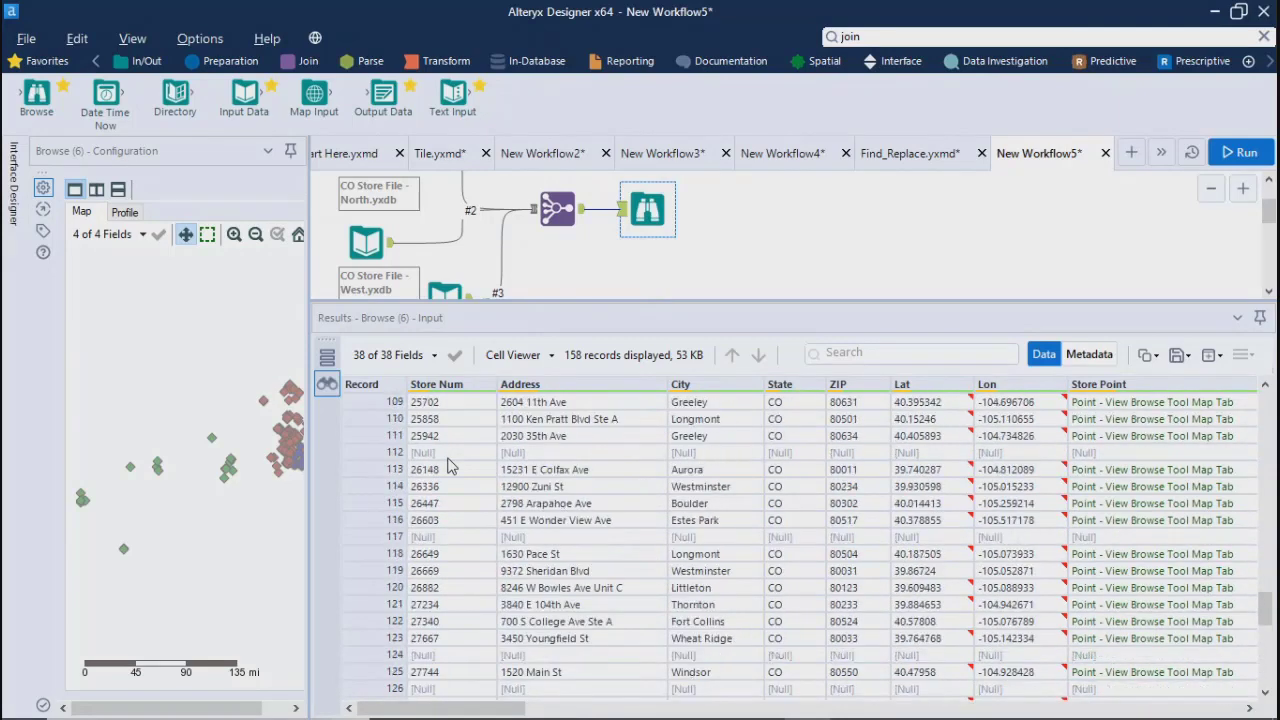
{"action": "scroll", "coordinate": [448, 466], "scroll_direction": "up", "scroll_amount": 20}
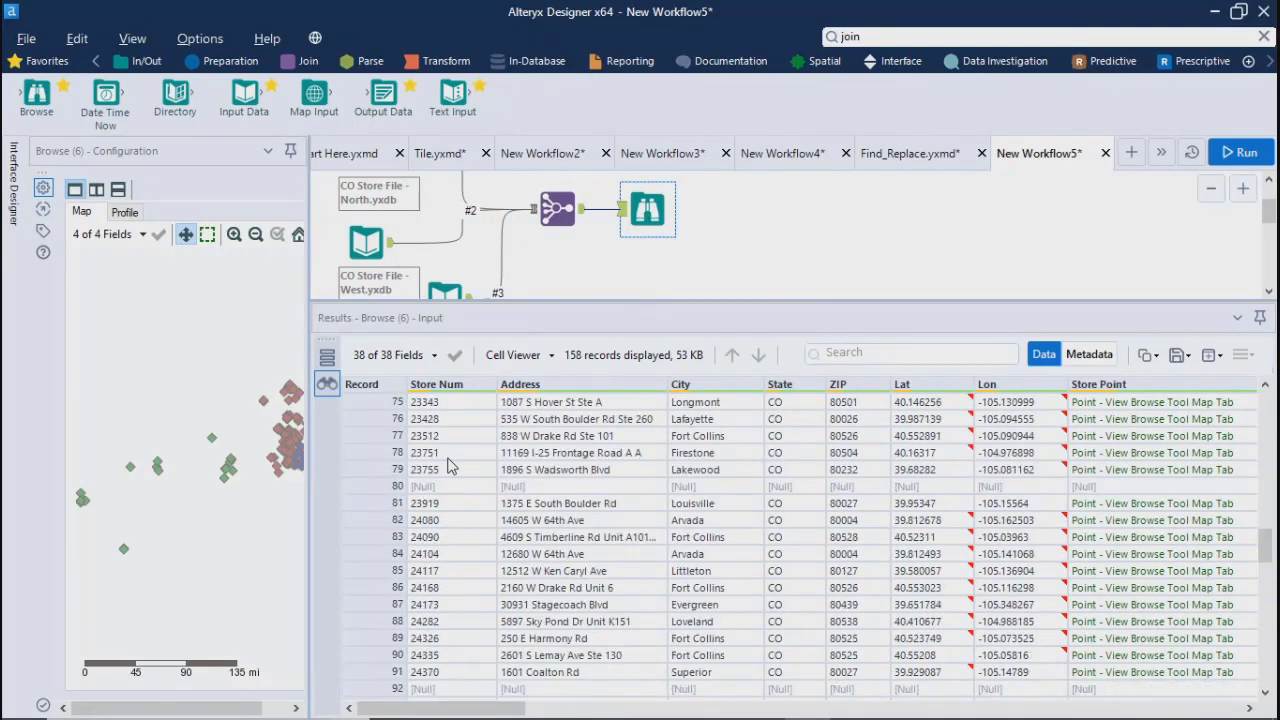
- Recheck the Join Multiple tool's configuration and inspect the Store Num and Address values of record 6 in the Browse output
{"action": "left_click", "coordinate": [557, 208]}
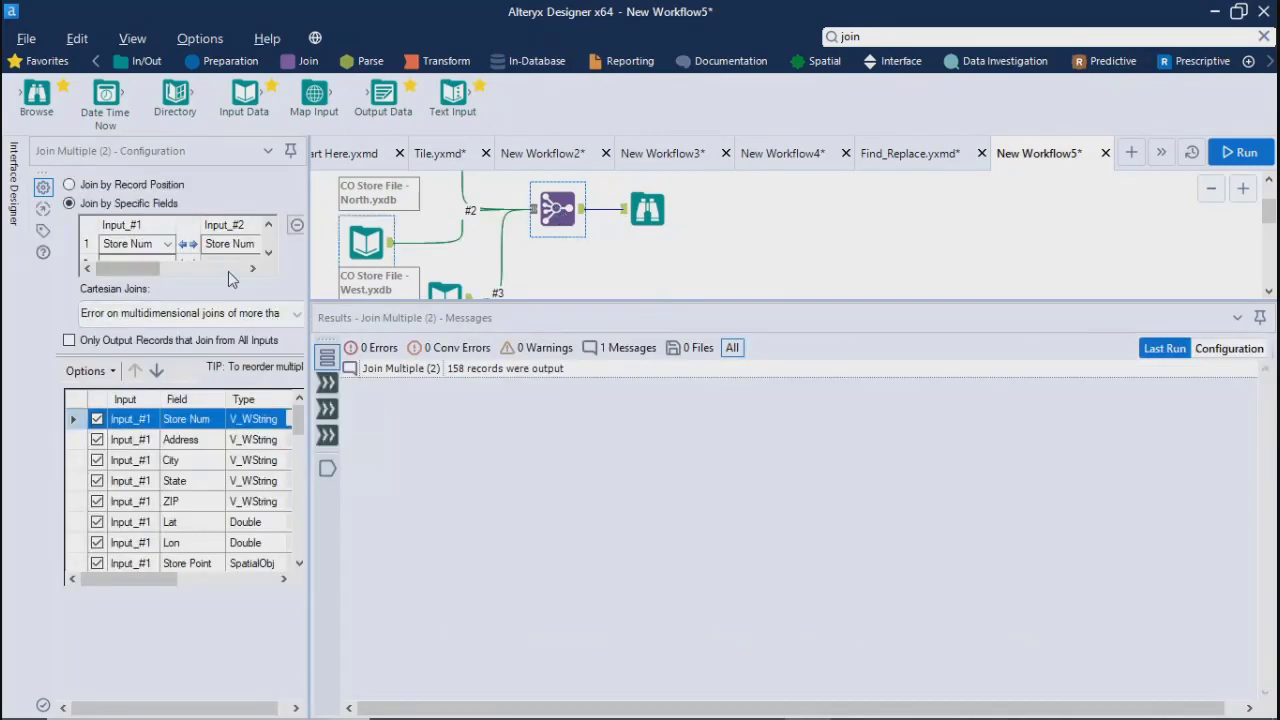
{"action": "left_click", "coordinate": [645, 212]}
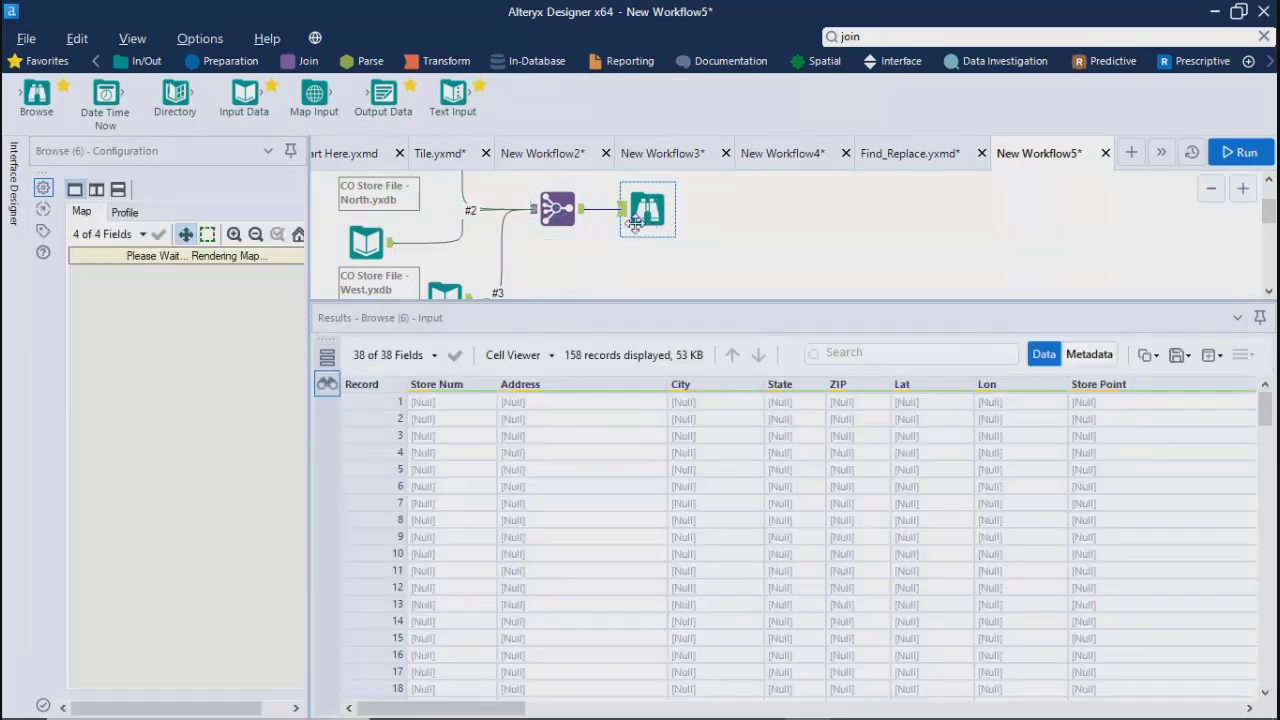
{"action": "scroll", "coordinate": [523, 590], "scroll_direction": "down", "scroll_amount": 6}
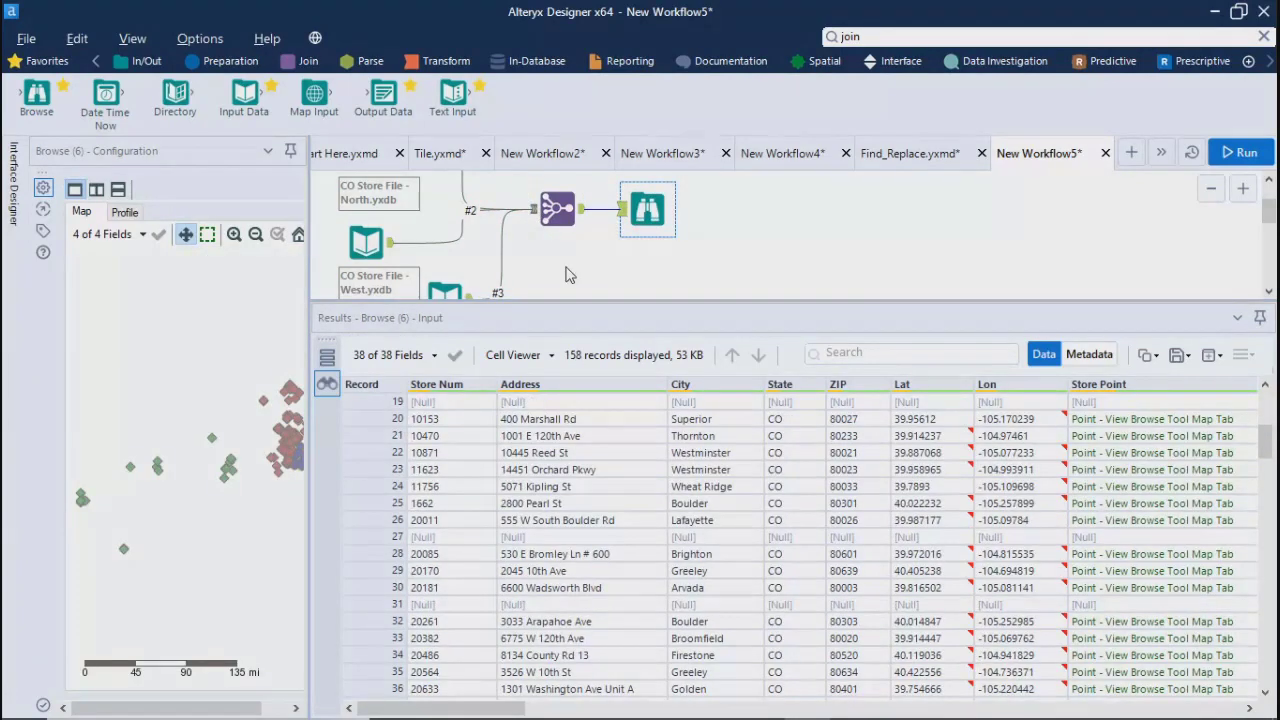
{"action": "scroll", "coordinate": [566, 591], "scroll_direction": "up", "scroll_amount": 6}
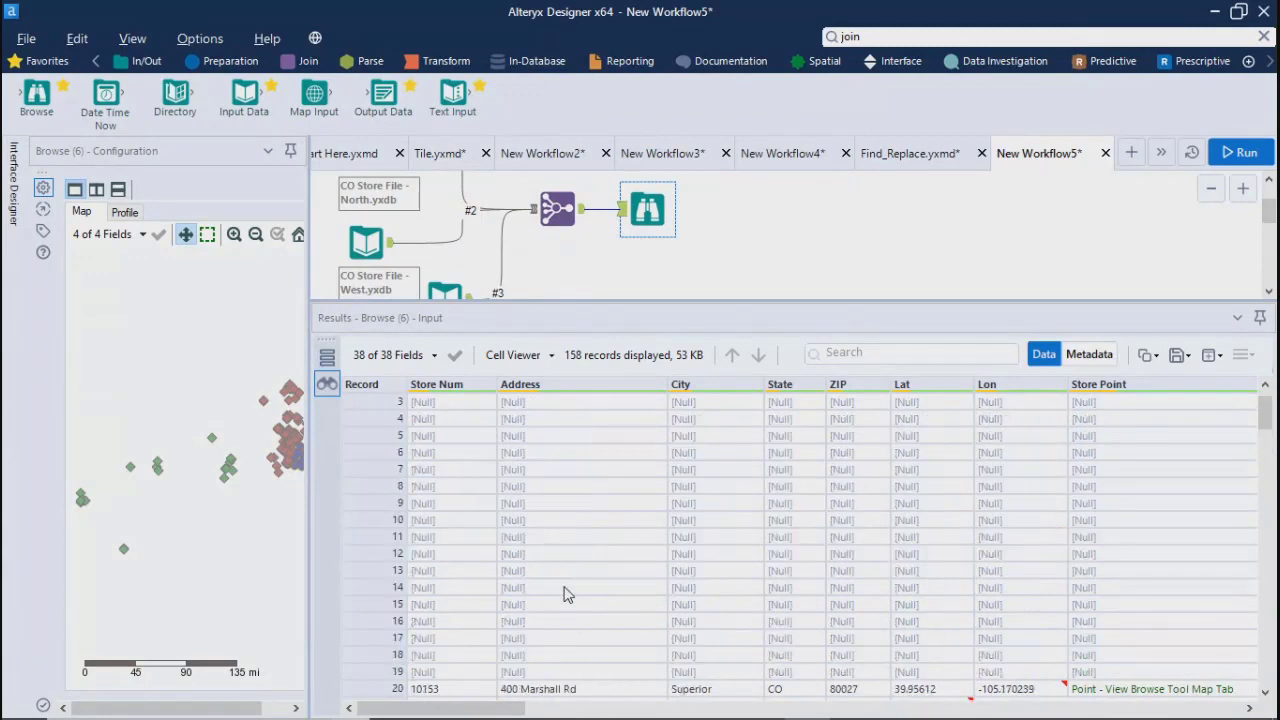
{"action": "left_click", "coordinate": [443, 487]}
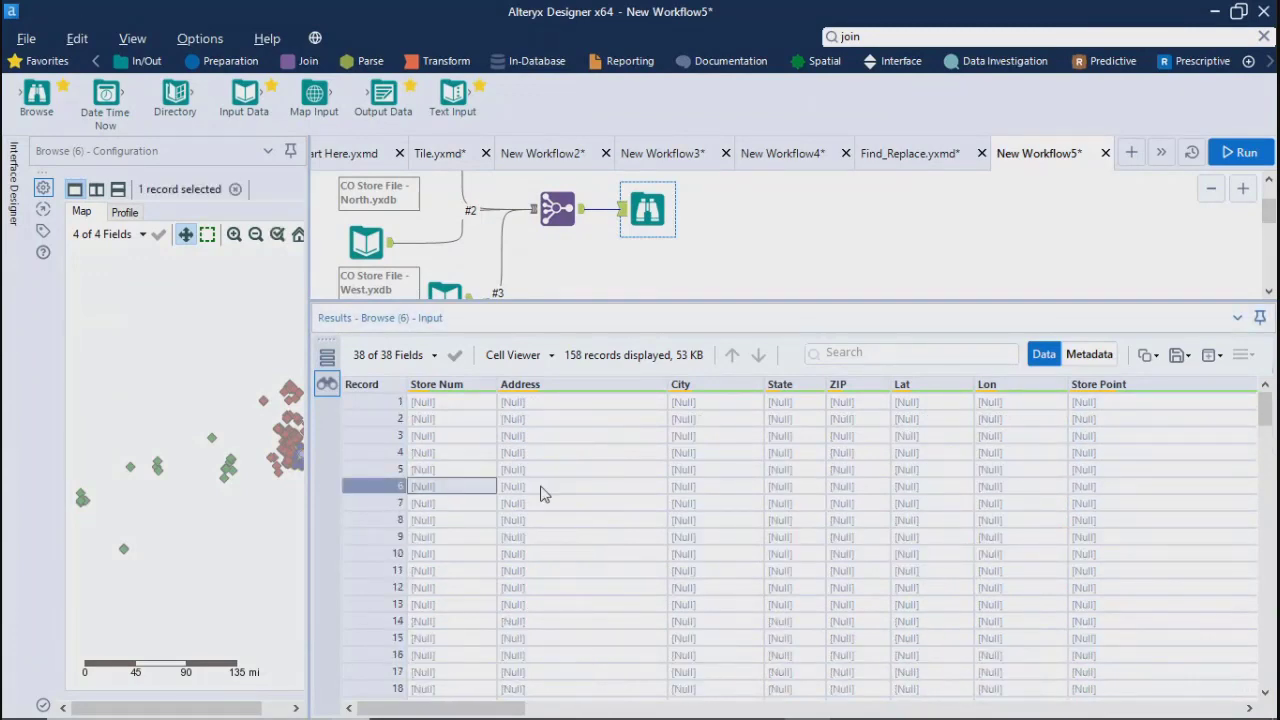
{"action": "left_click", "coordinate": [546, 494]}
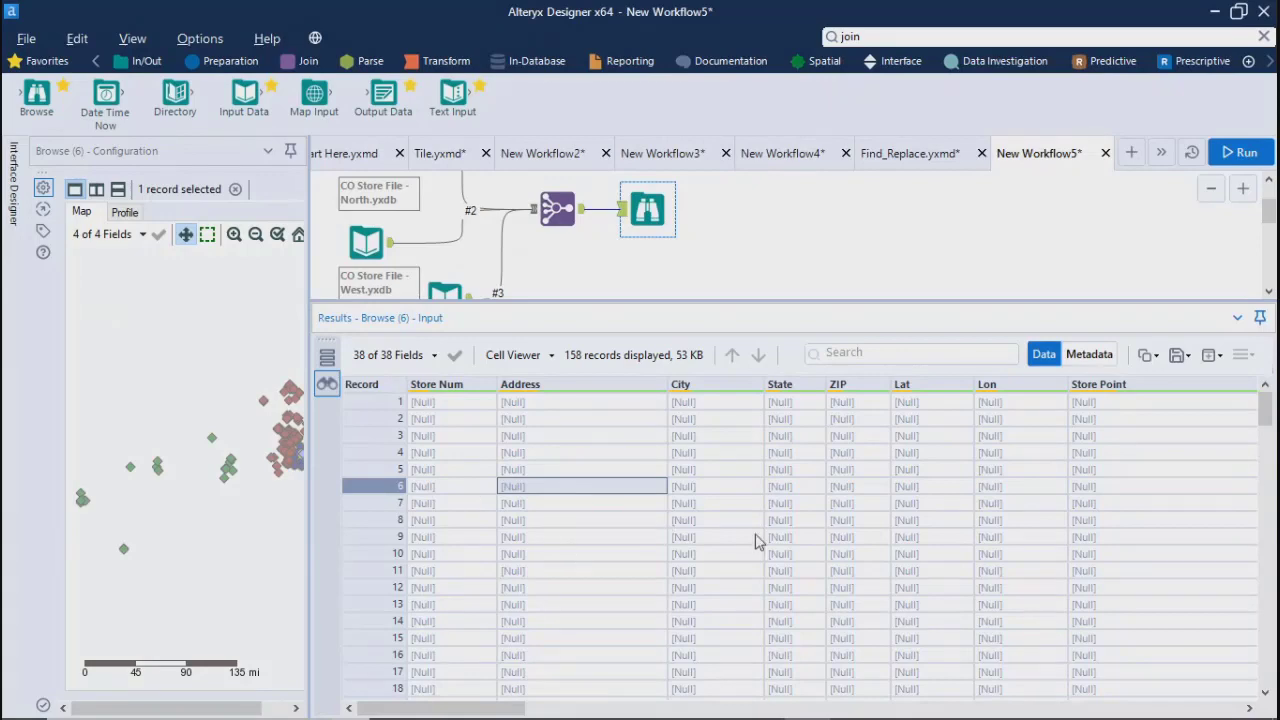
{"action": "scroll", "coordinate": [756, 538], "scroll_direction": "down", "scroll_amount": 3}
{"action": "scroll", "coordinate": [756, 540], "scroll_direction": "down", "scroll_amount": 3}
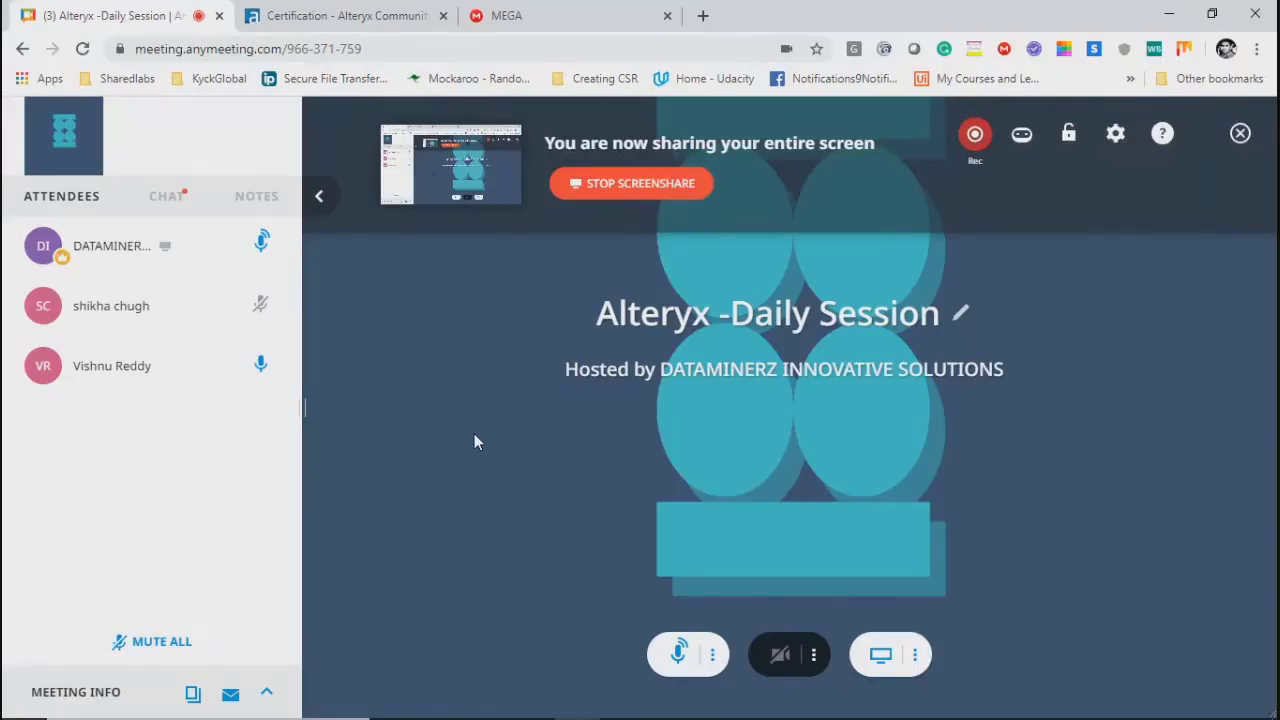
- View the Alteryx Community certification page in the browser and return to the AnyMeeting session page
{"action": "left_click", "coordinate": [358, 12]}
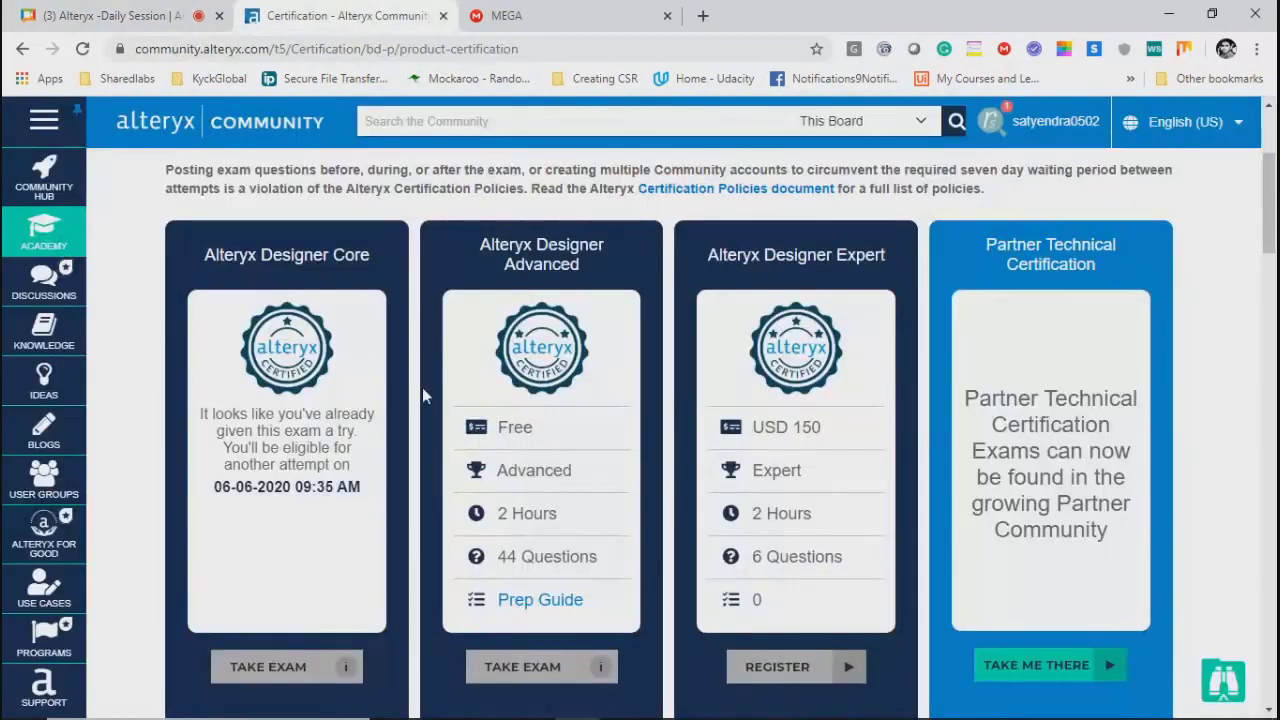
{"action": "left_click", "coordinate": [79, 17]}
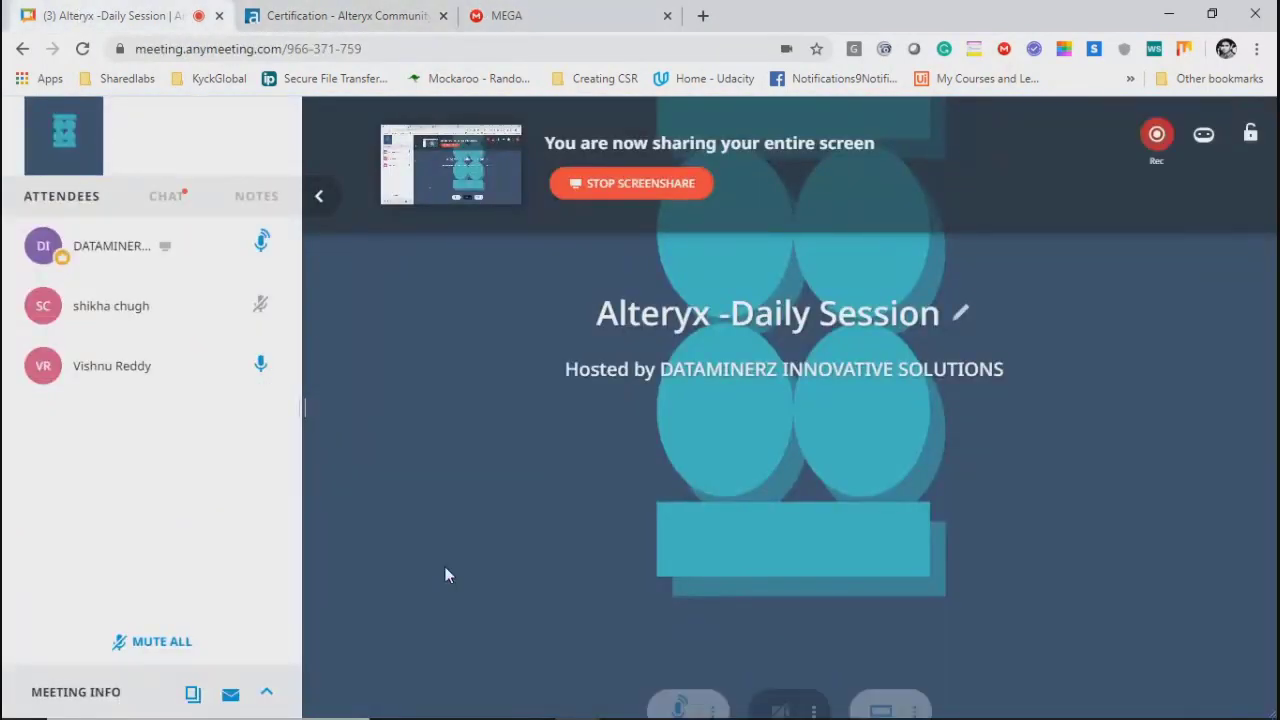